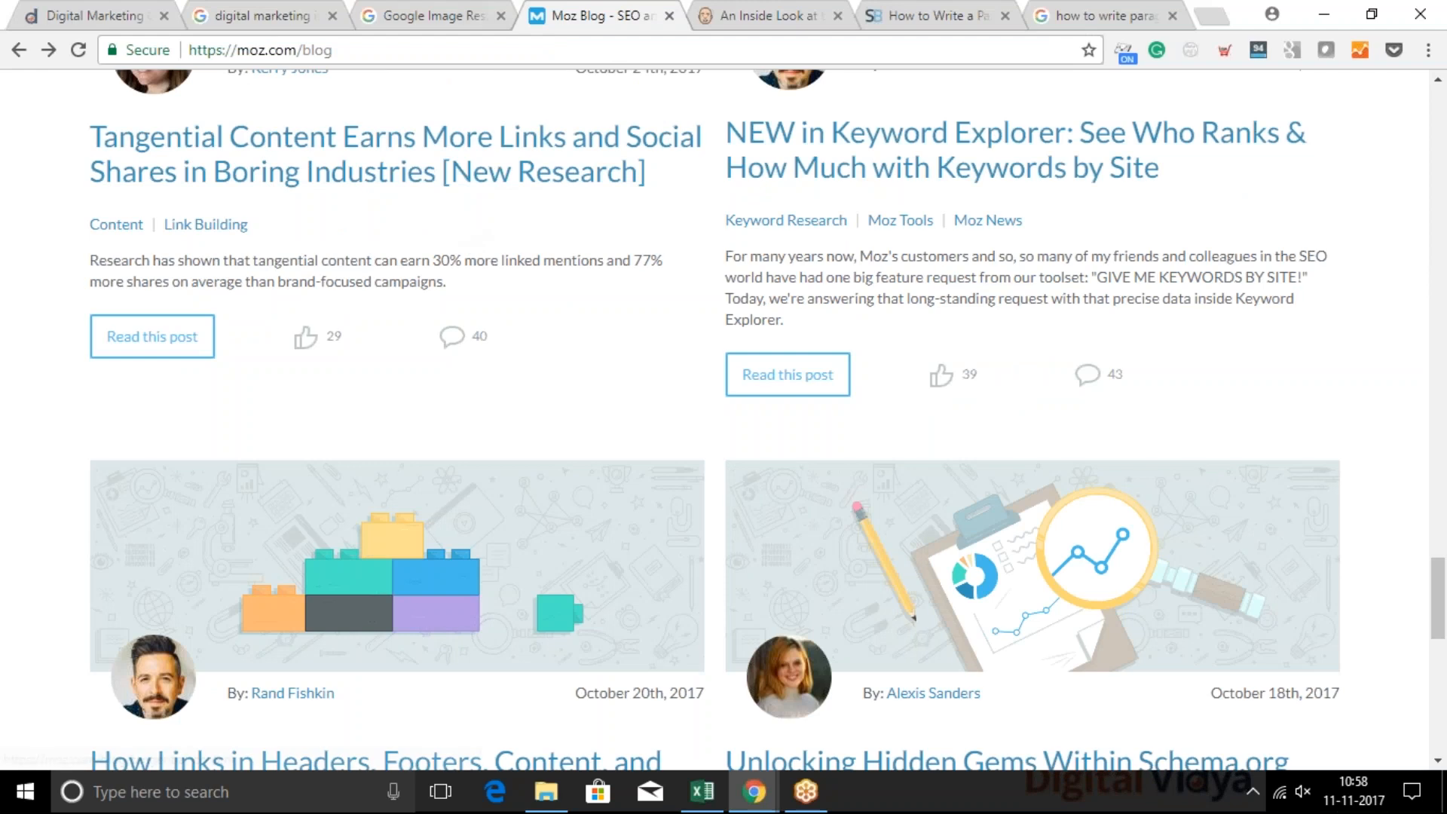
Search Google for "site:moz.com skyscraper technique", using the corrected spelling of skyscraper
left_click(566, 48)
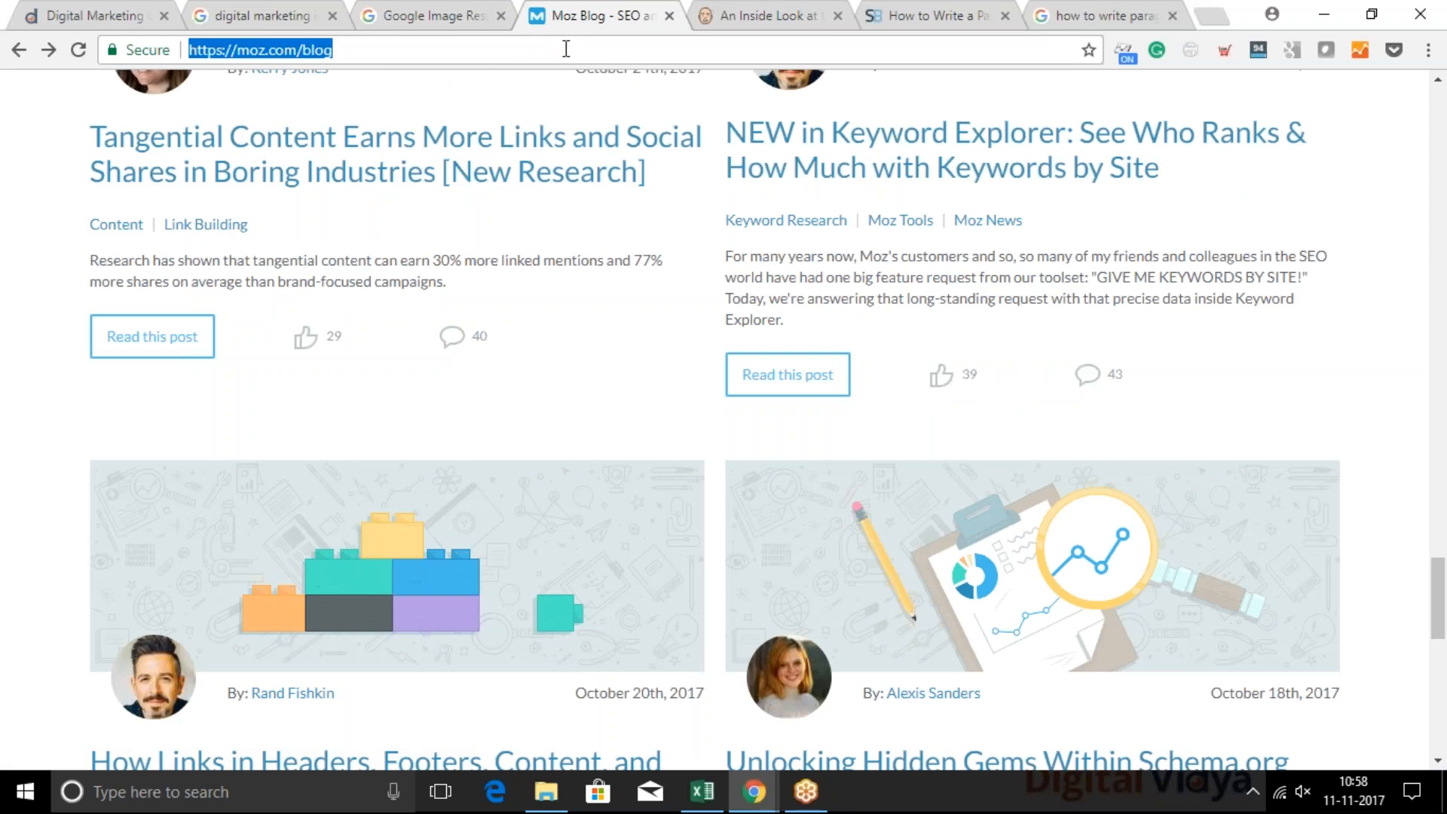
type("site:")
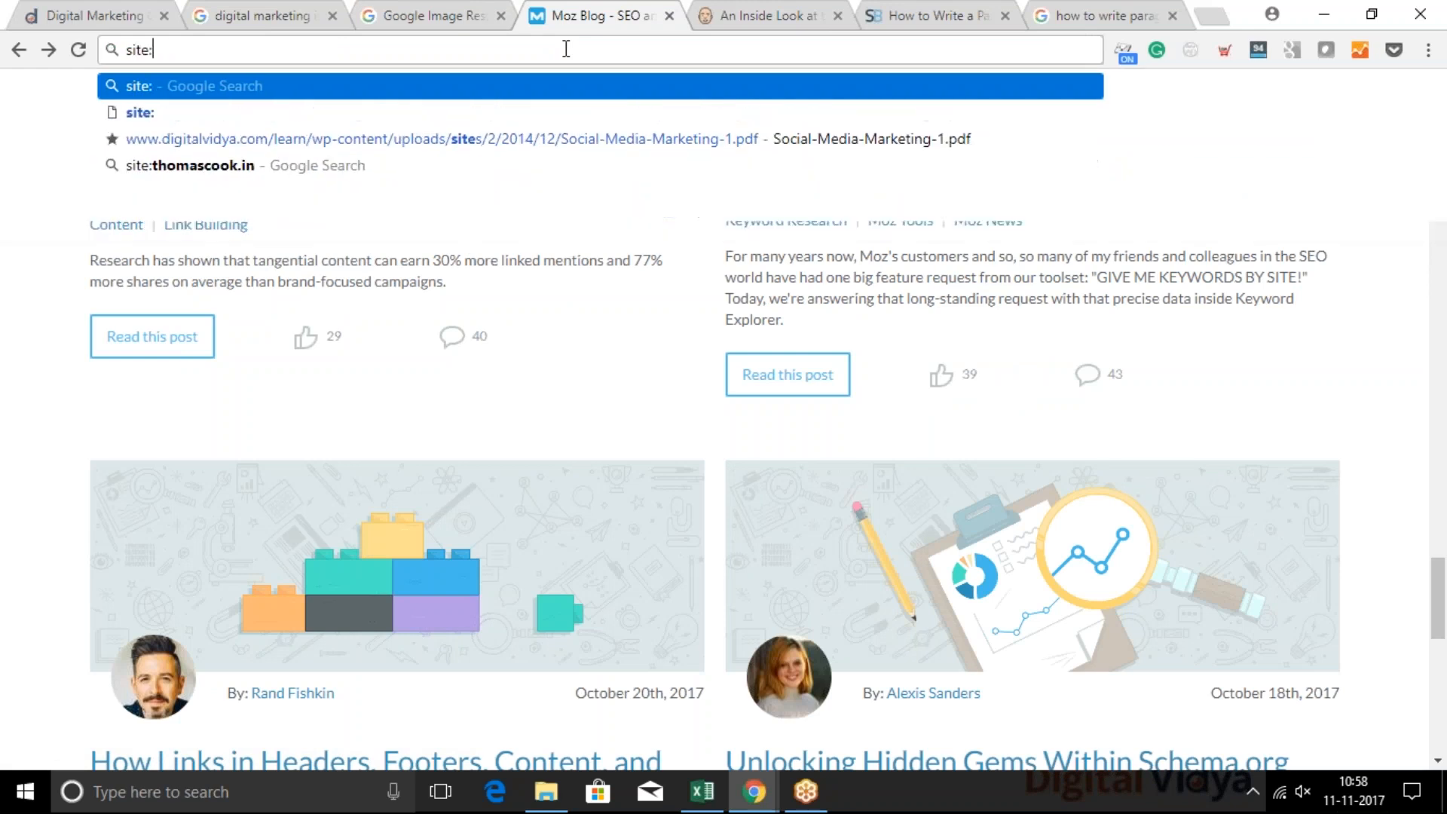
type("moz.")
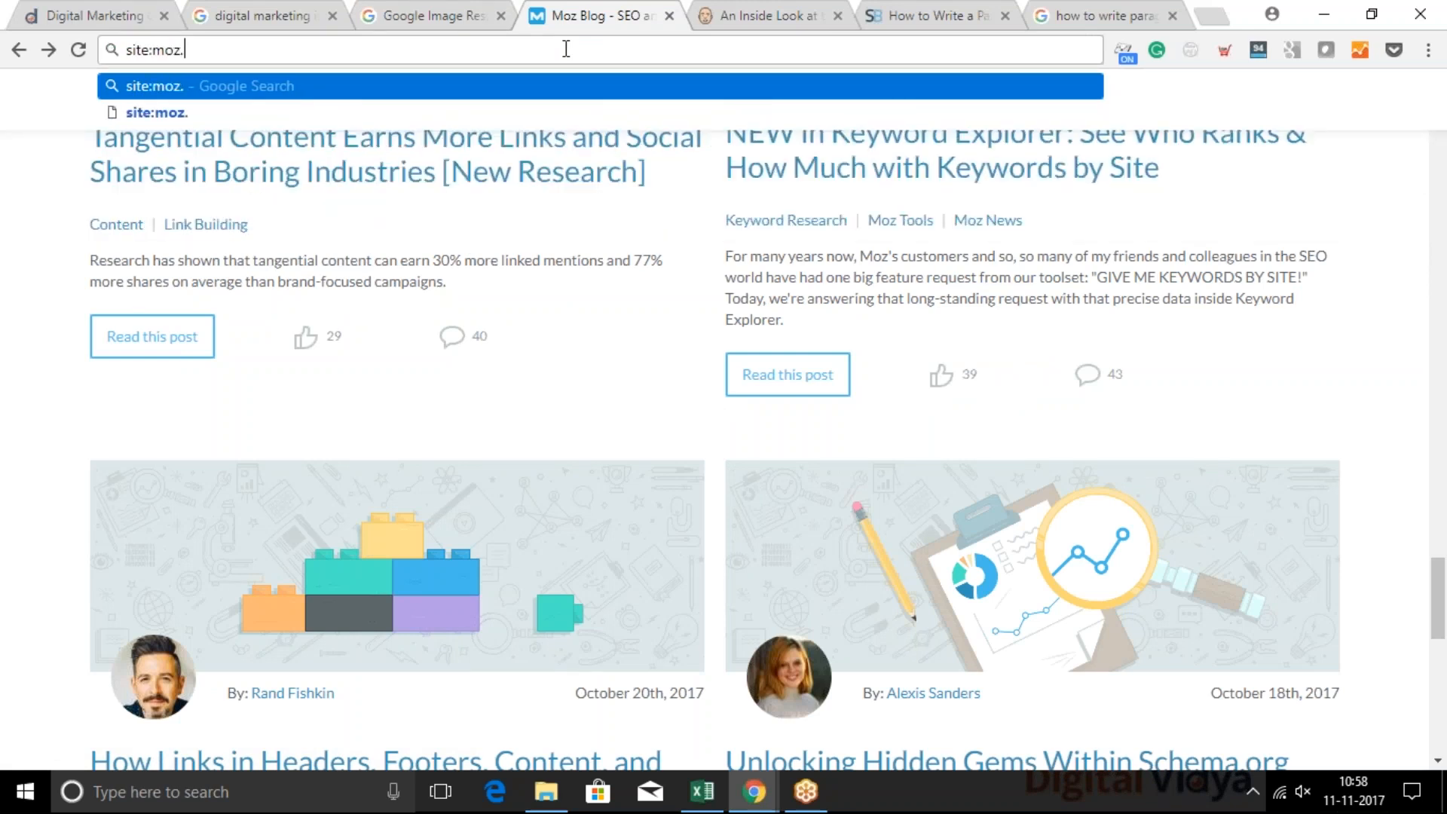
type("com ")
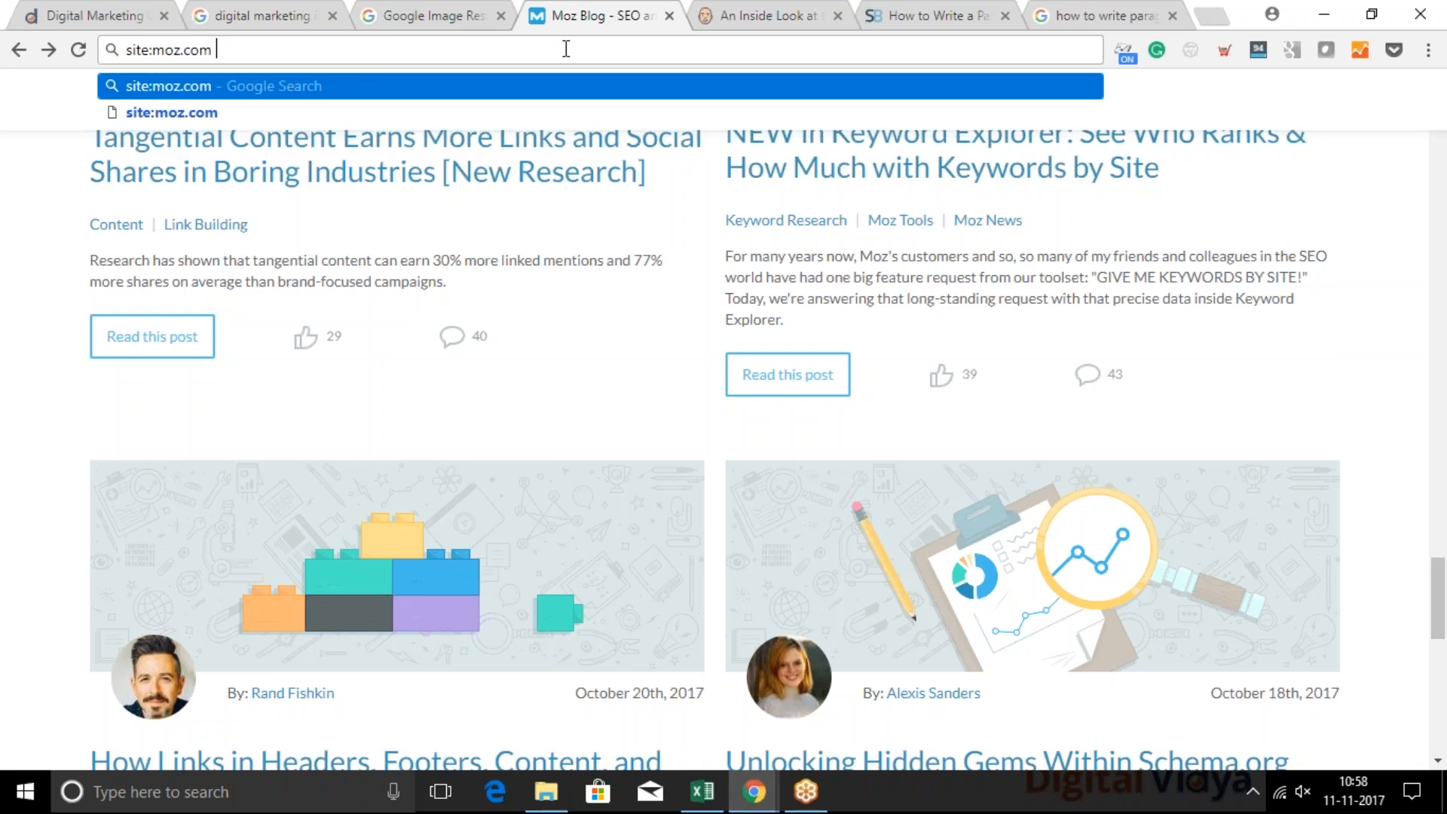
type("sky")
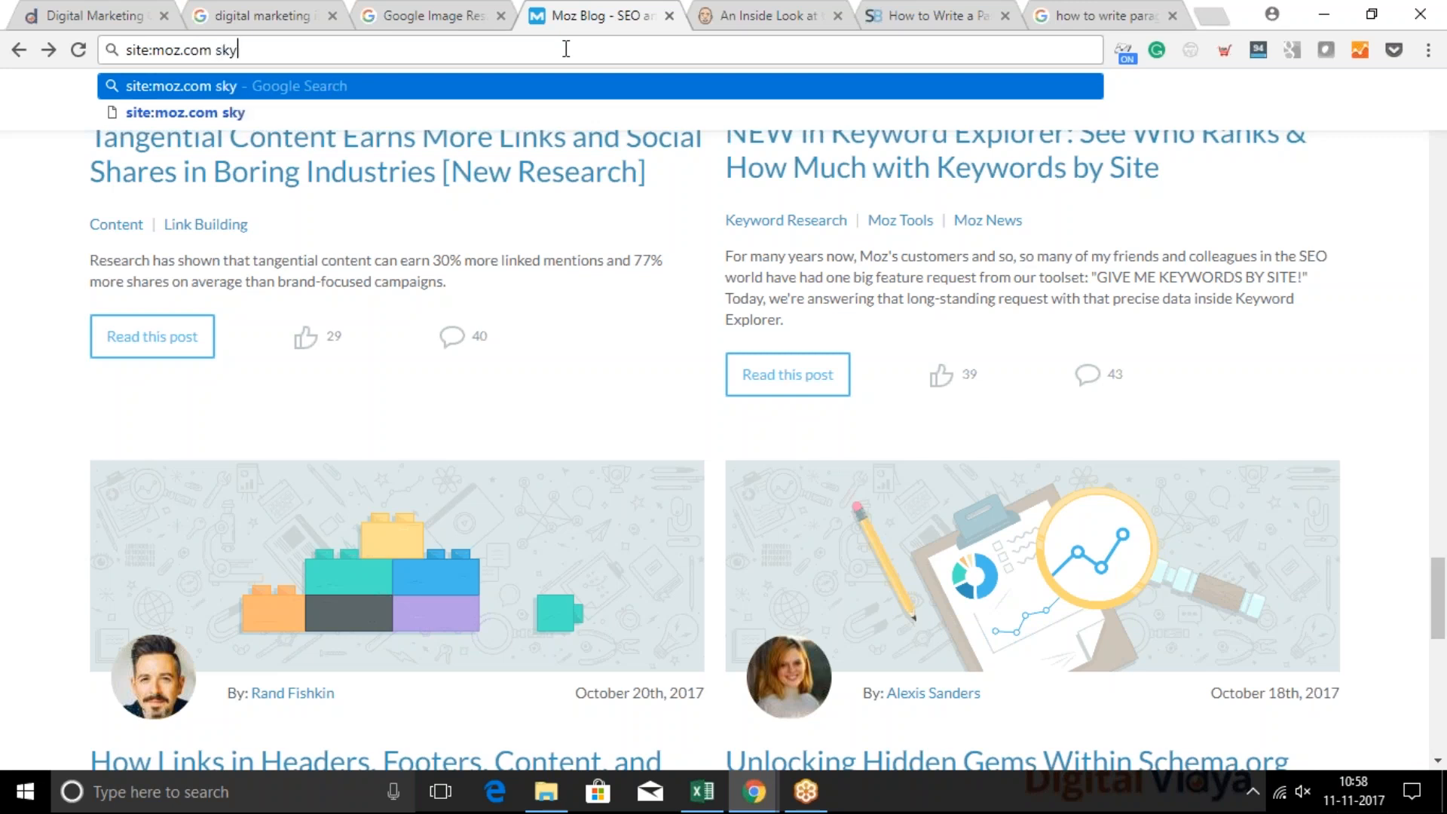
type("scrapper ")
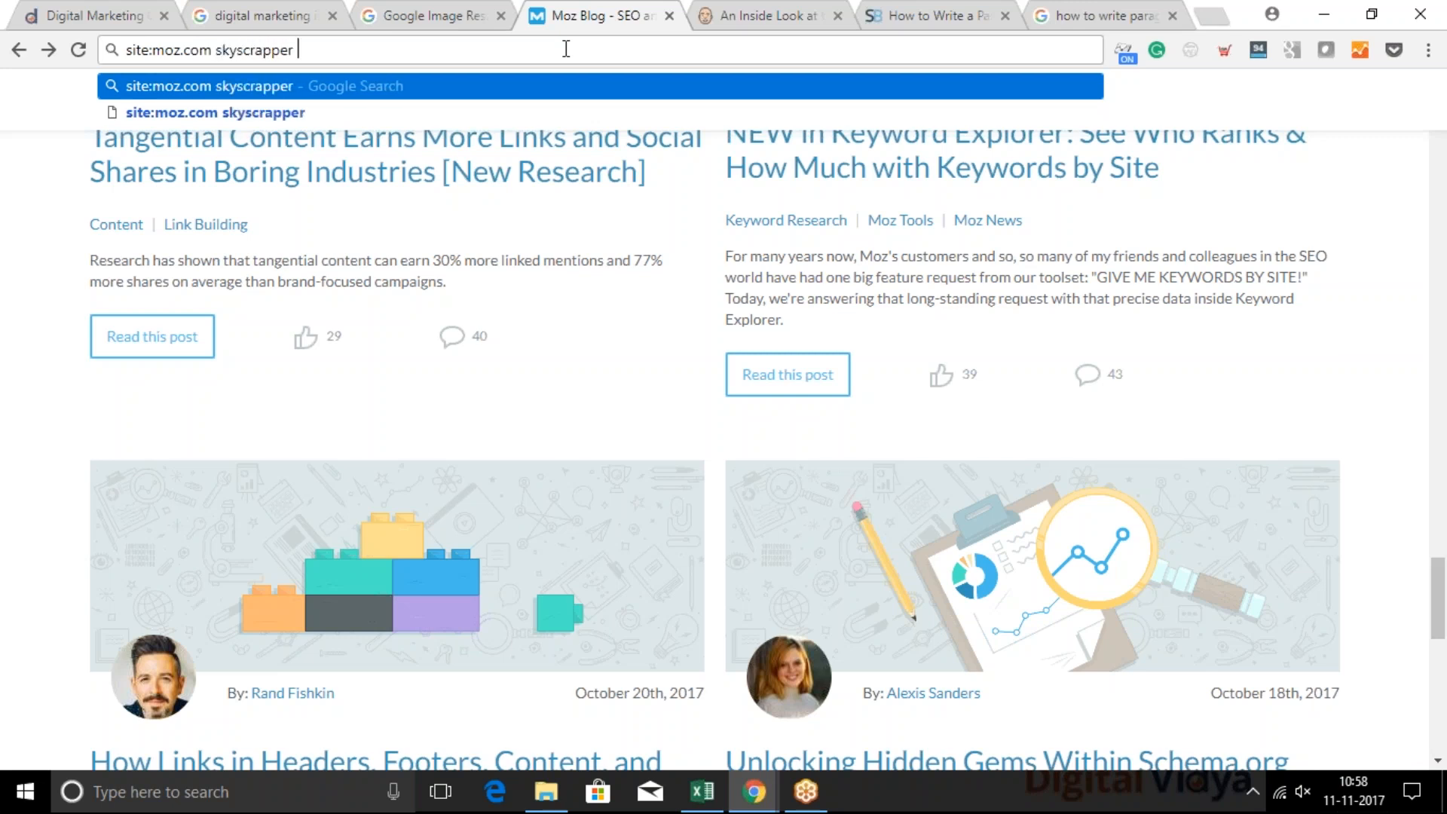
type("technique")
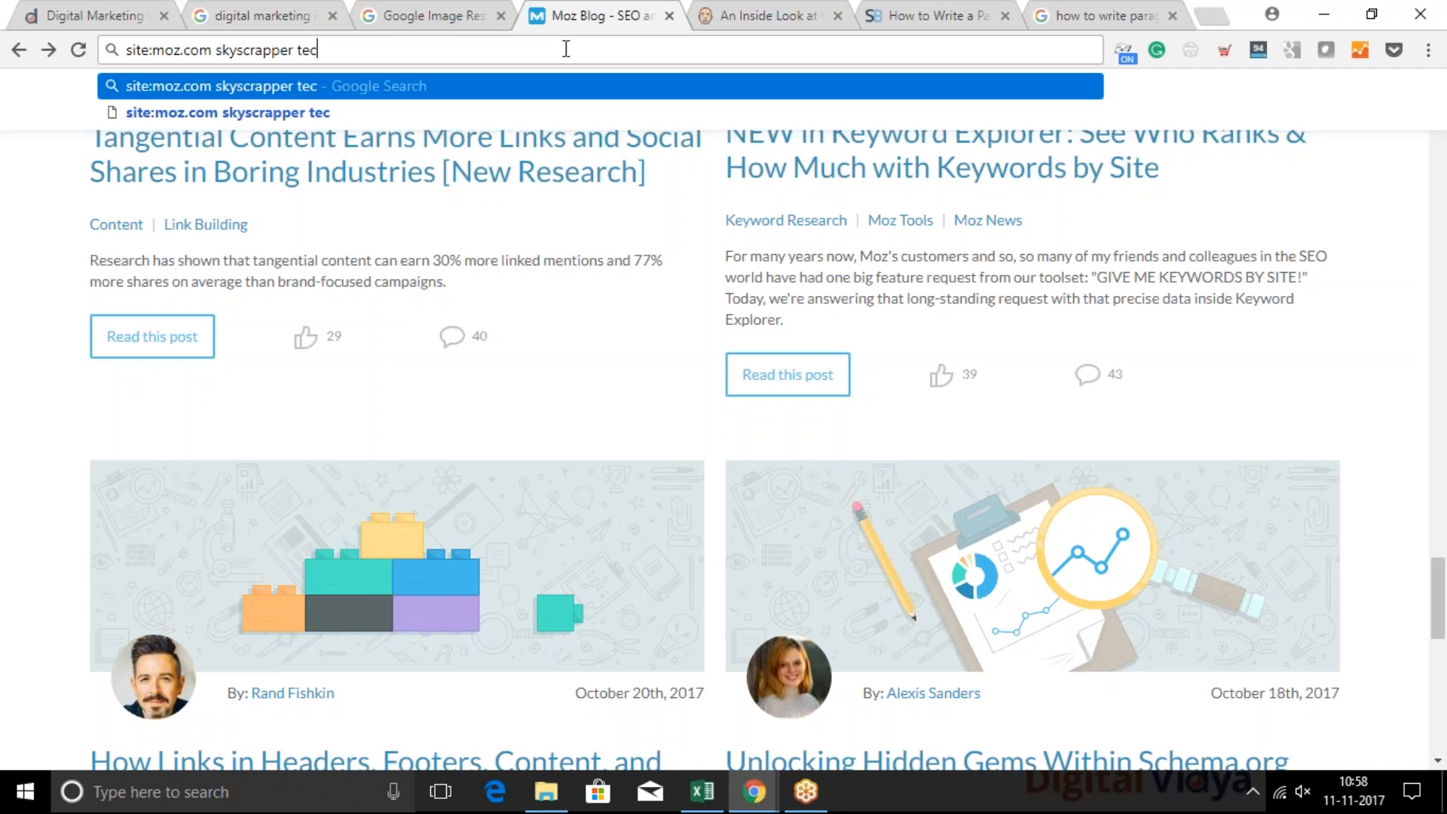
key("Return")
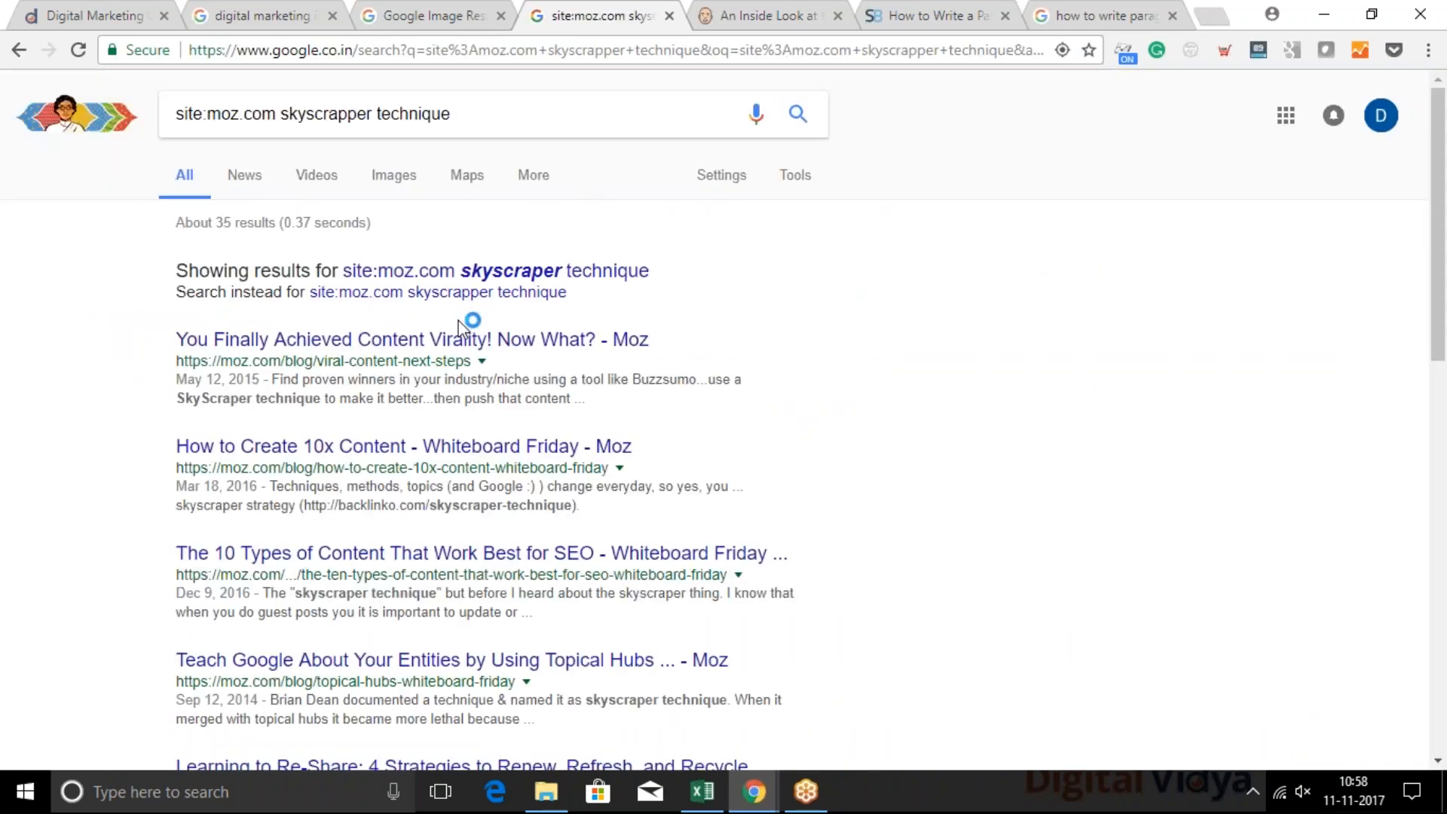
left_click(510, 276)
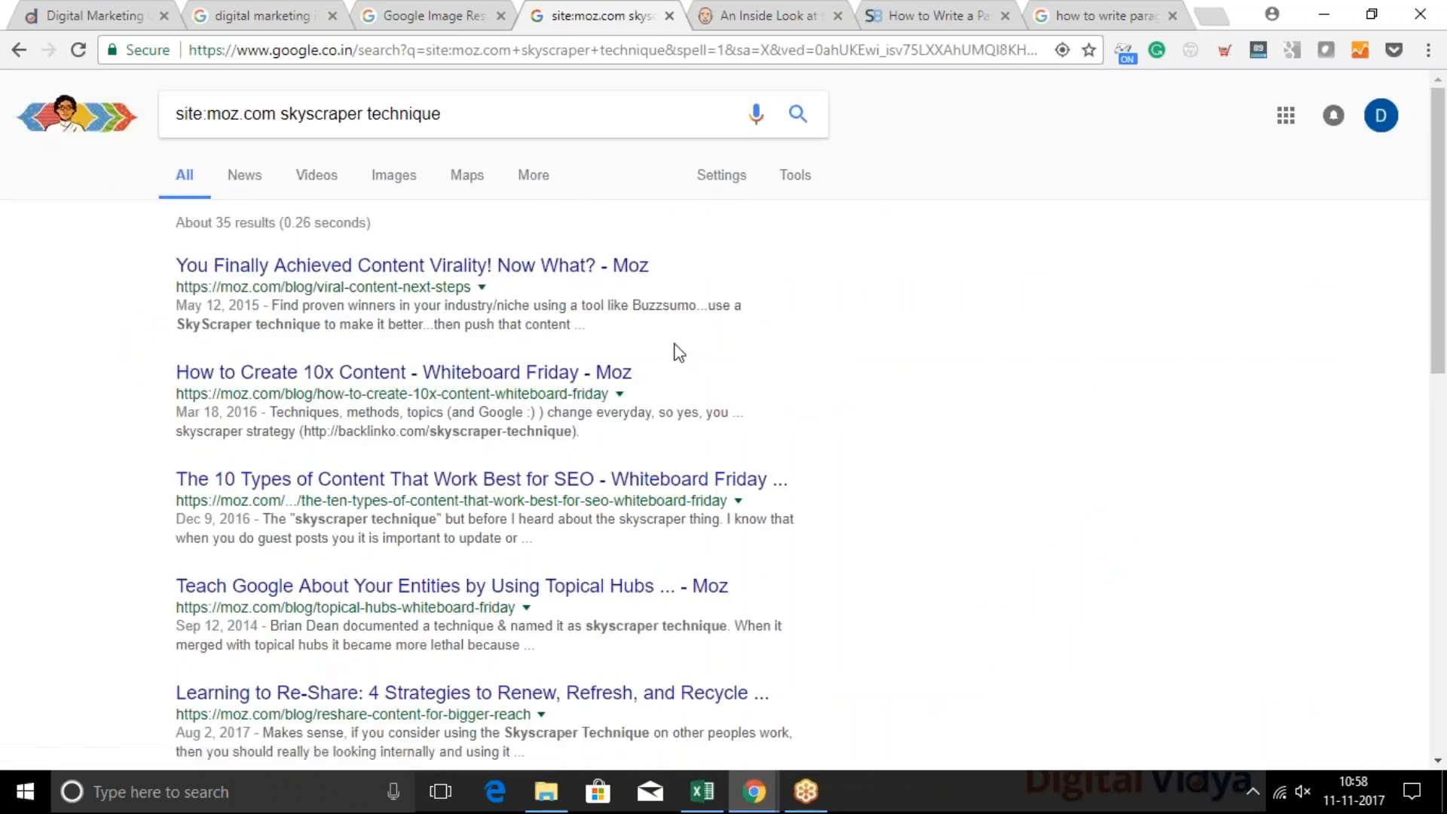
Look over the Moz results, remove the site restriction, and search for the suggested query "skyscraper technique link building"
scroll(742, 401, "down", 2)
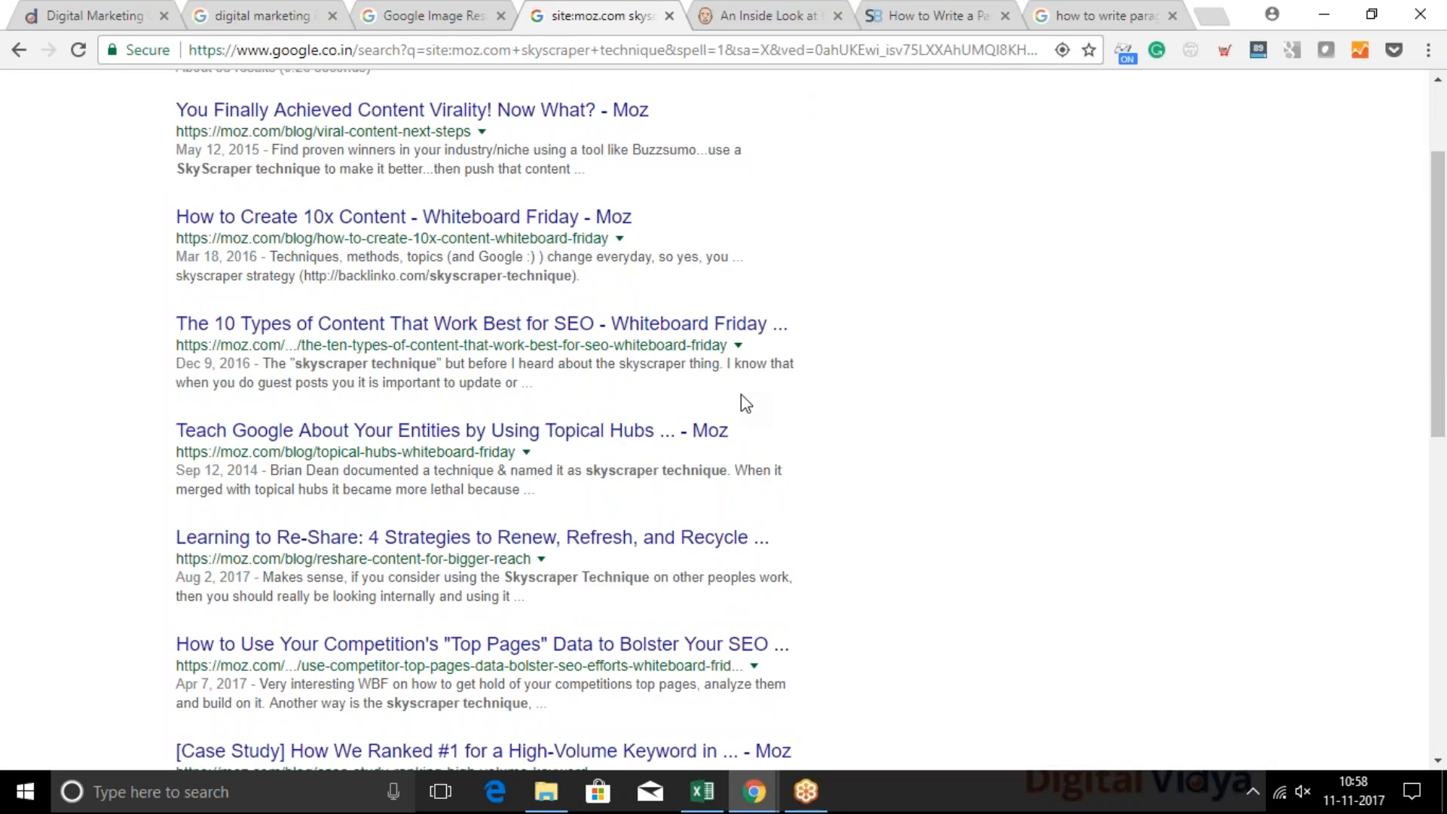
scroll(741, 395, "down", 2)
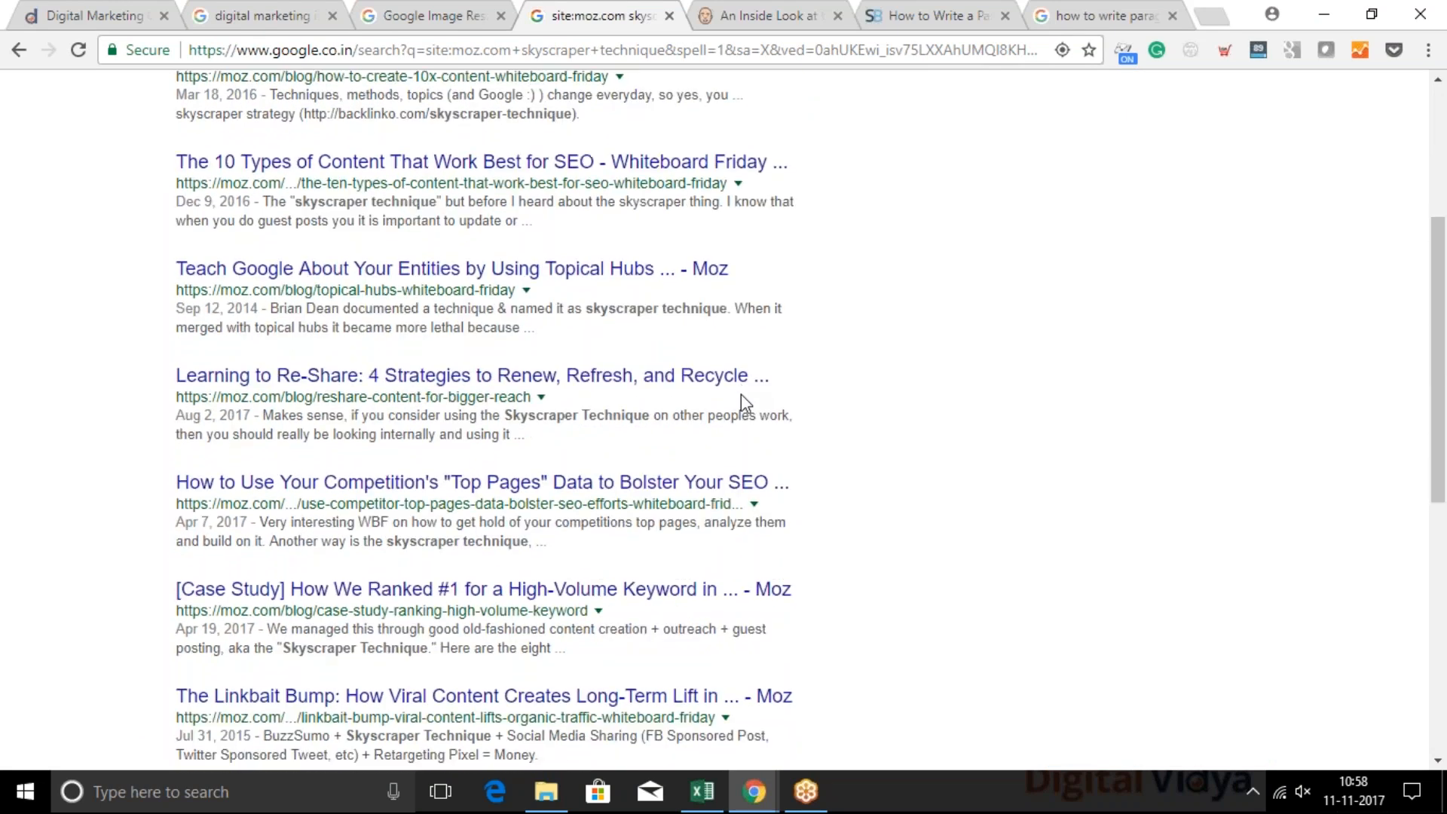
scroll(740, 395, "down", 3)
scroll(740, 400, "up", 7)
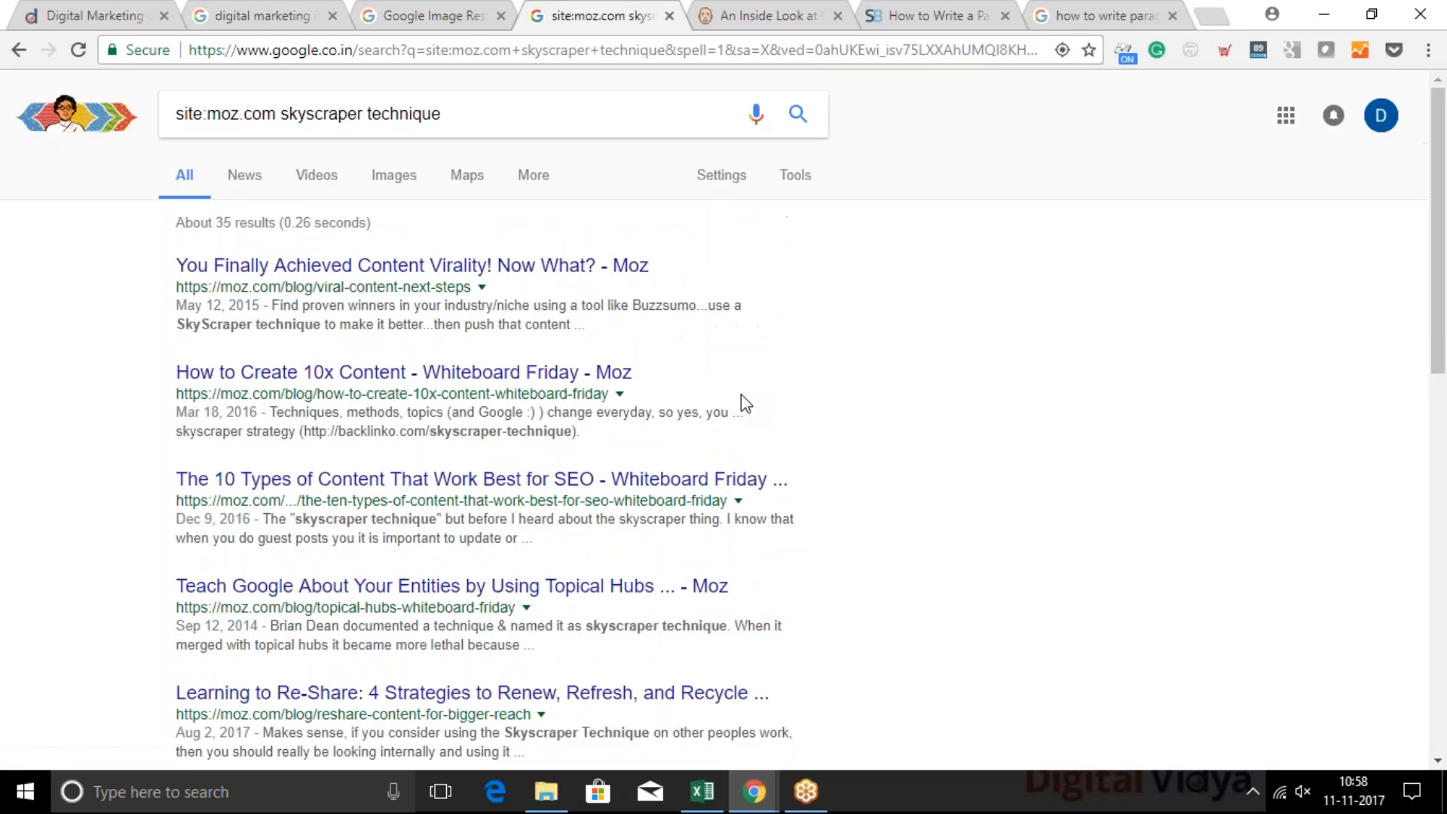
double_click(276, 114)
key("BackSpace")
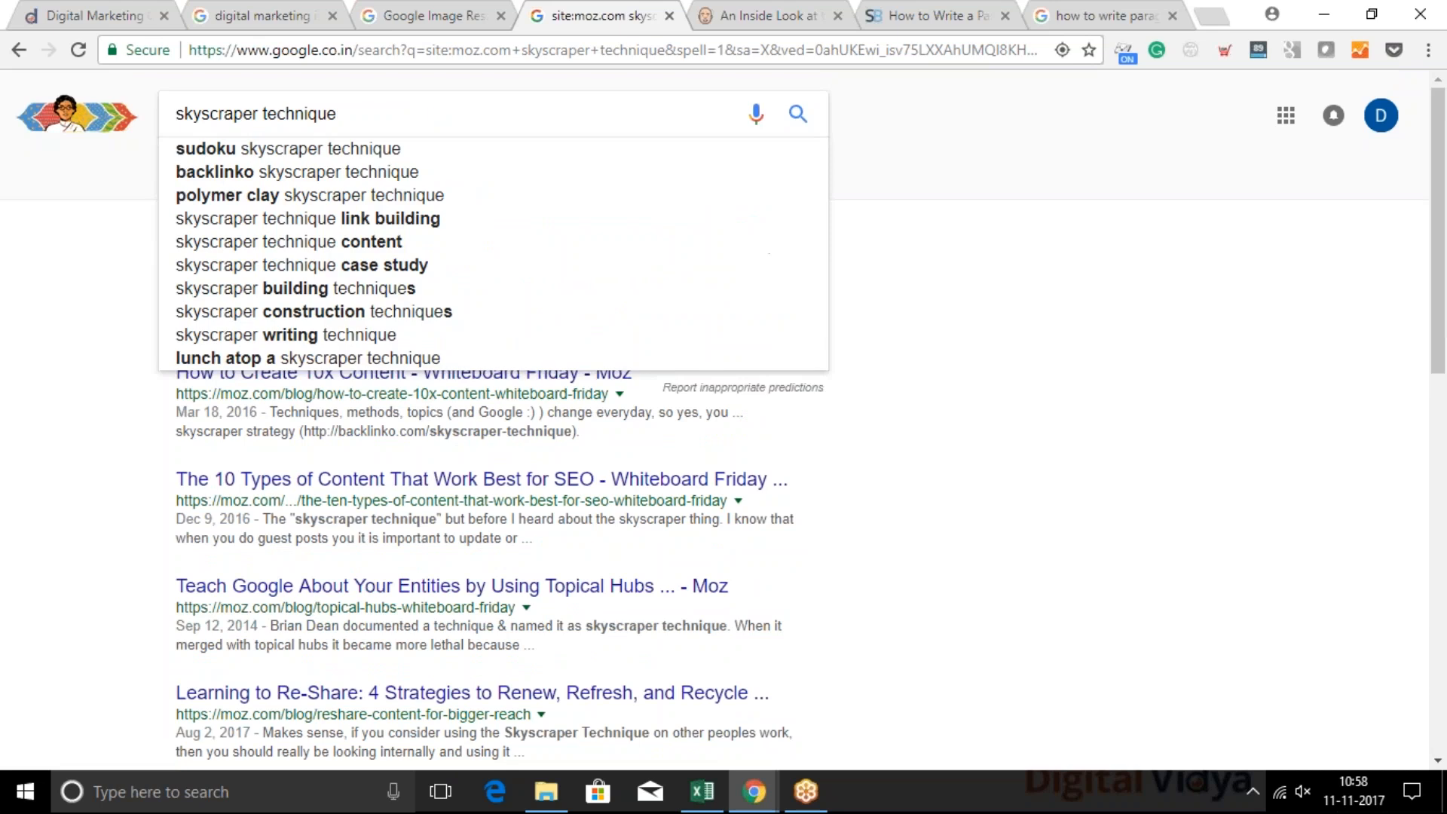
left_click(373, 113)
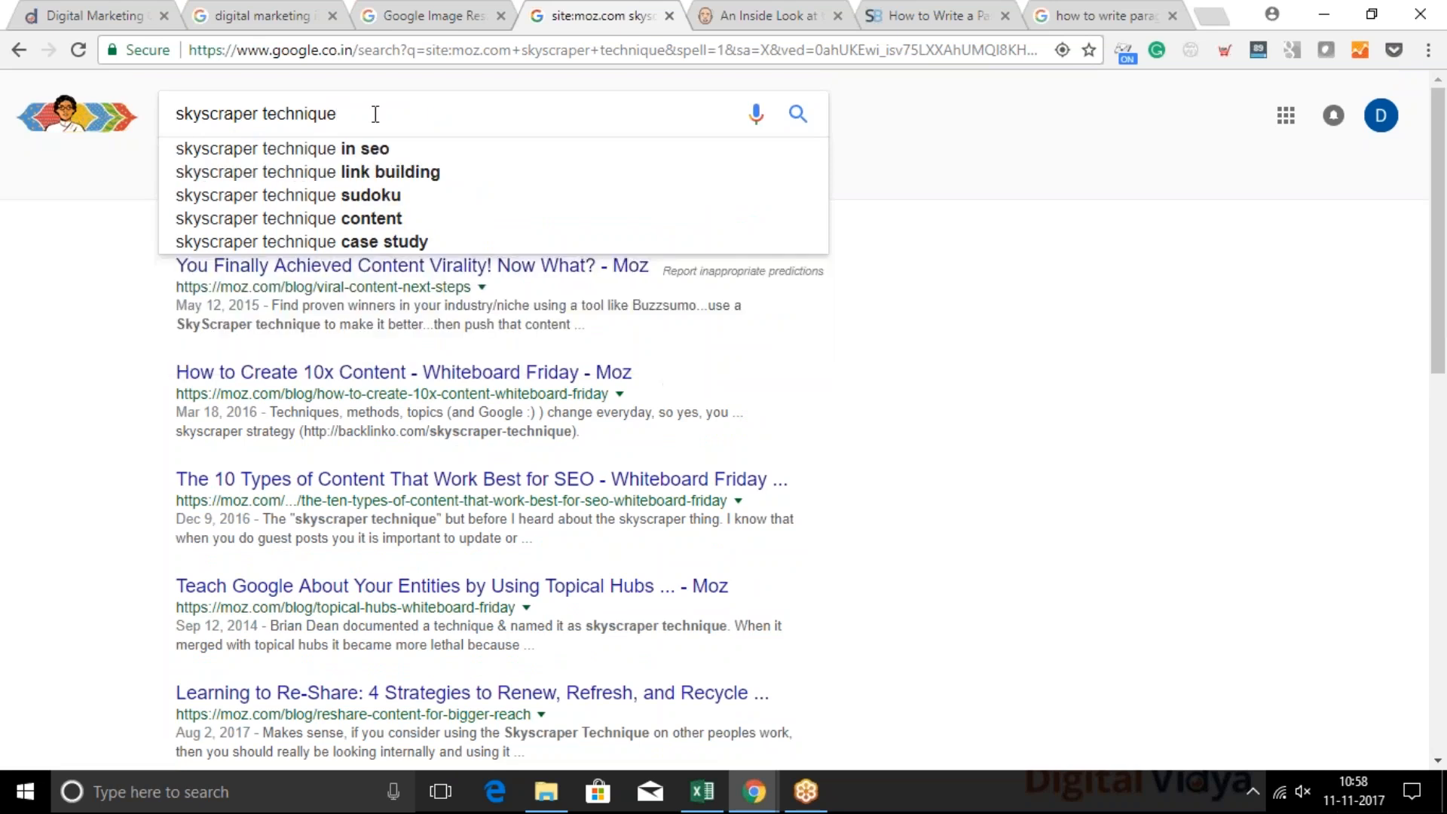
left_click(374, 172)
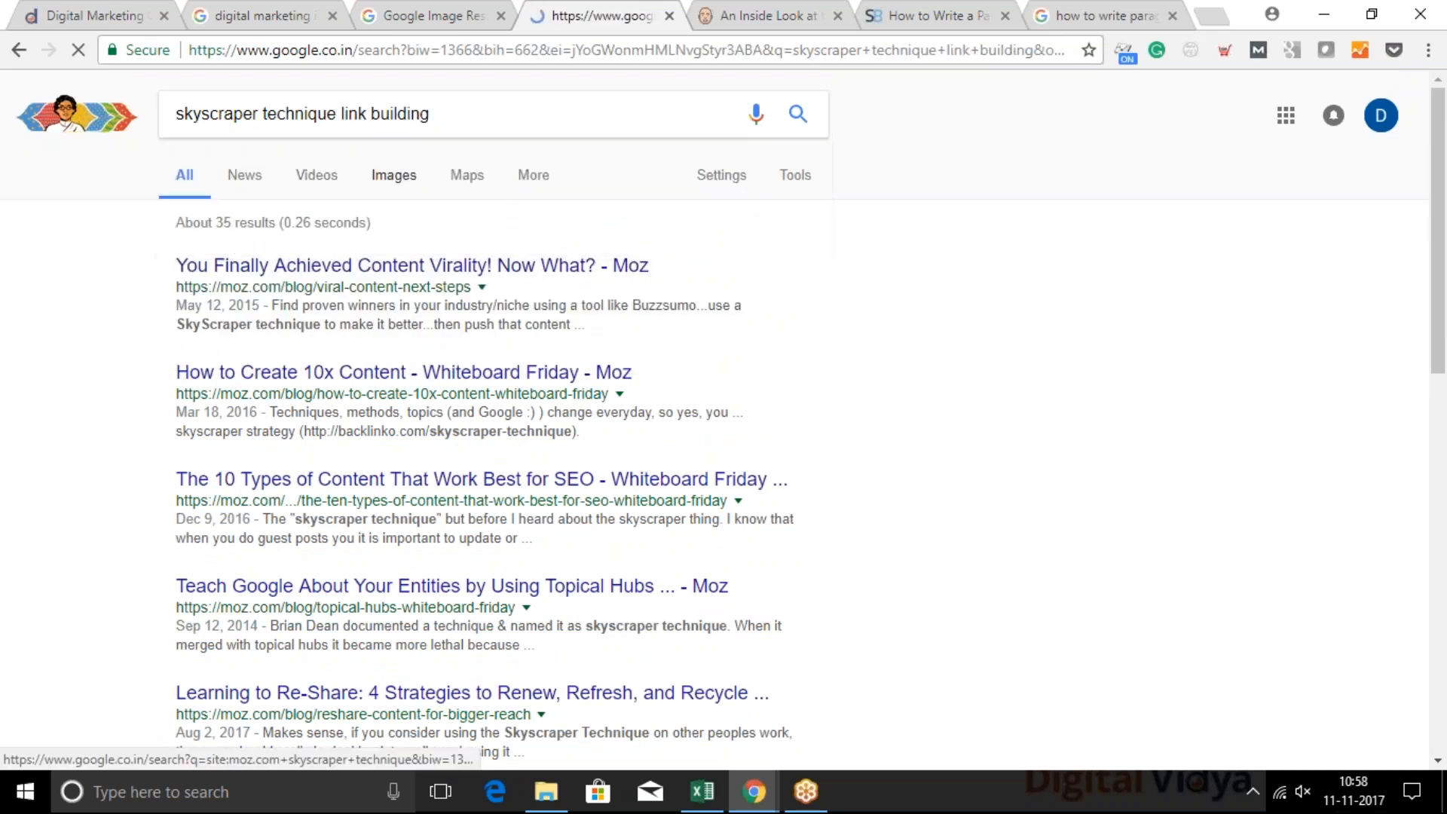
Open the result "The Skyscraper Link Building Technique in 3 Steps" from Link-Assistant.Com in a new background tab
scroll(722, 418, "down", 2)
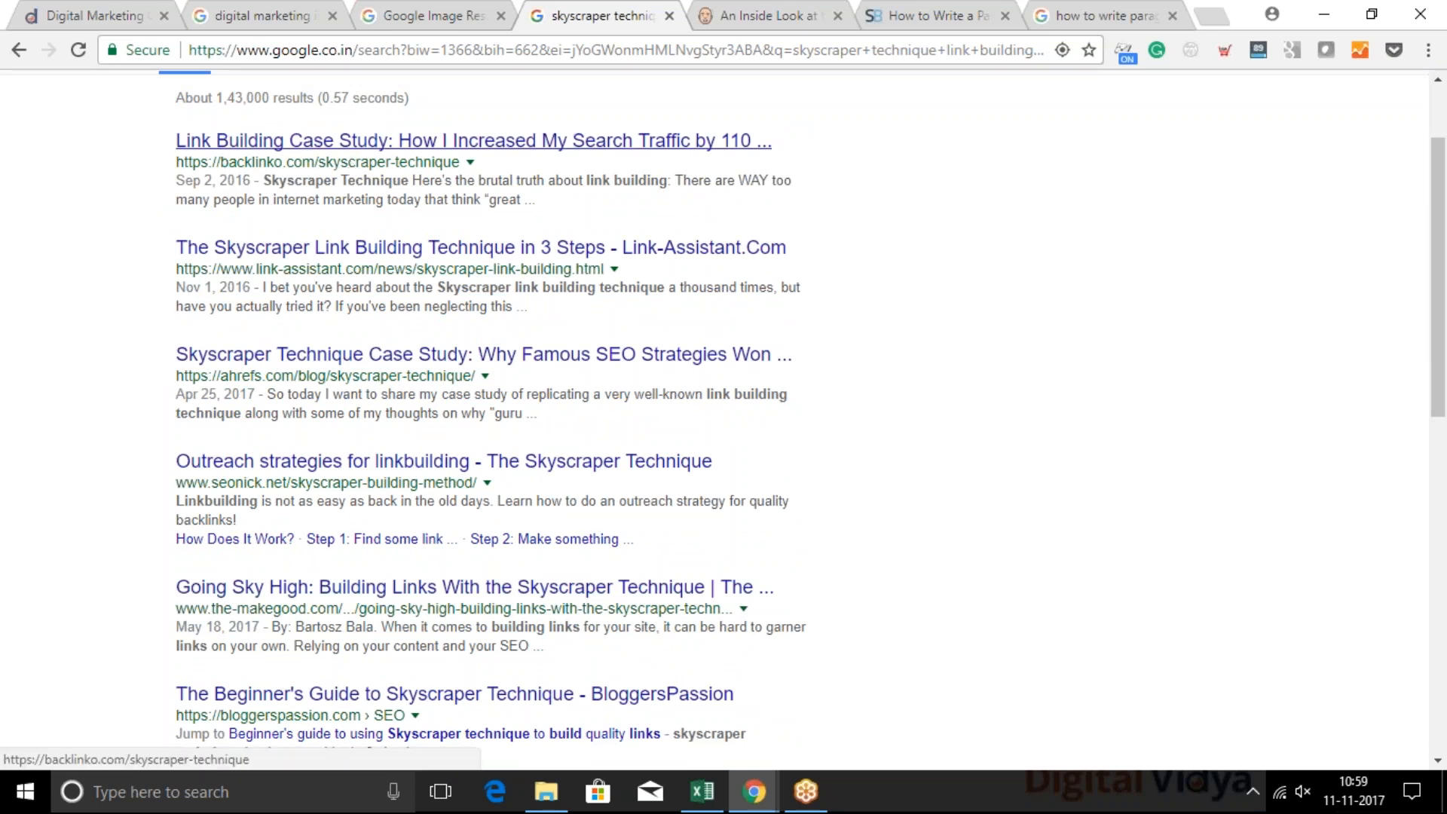
left_click_drag(327, 167, 423, 169)
left_click(442, 172)
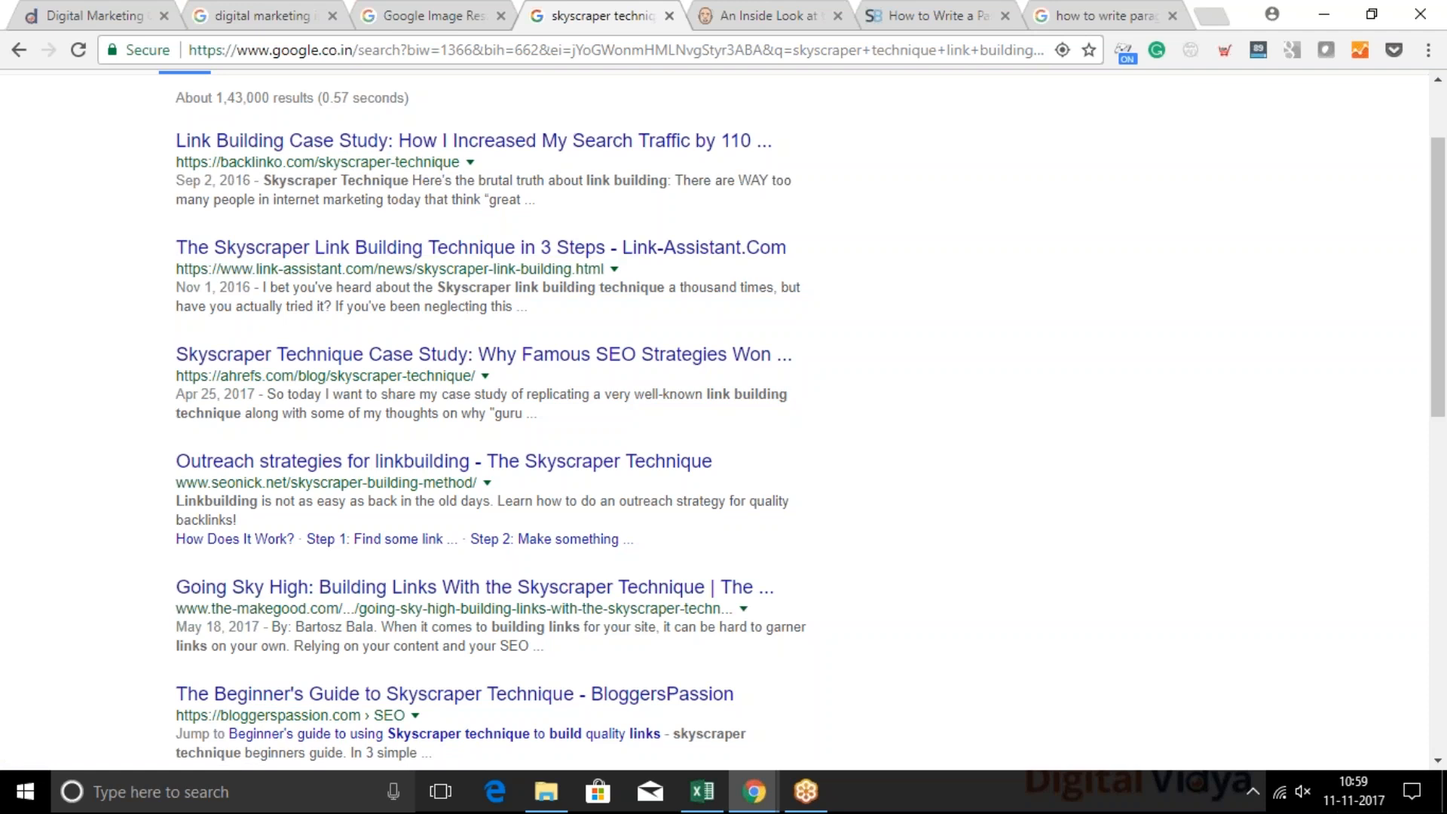
middle_click(452, 247)
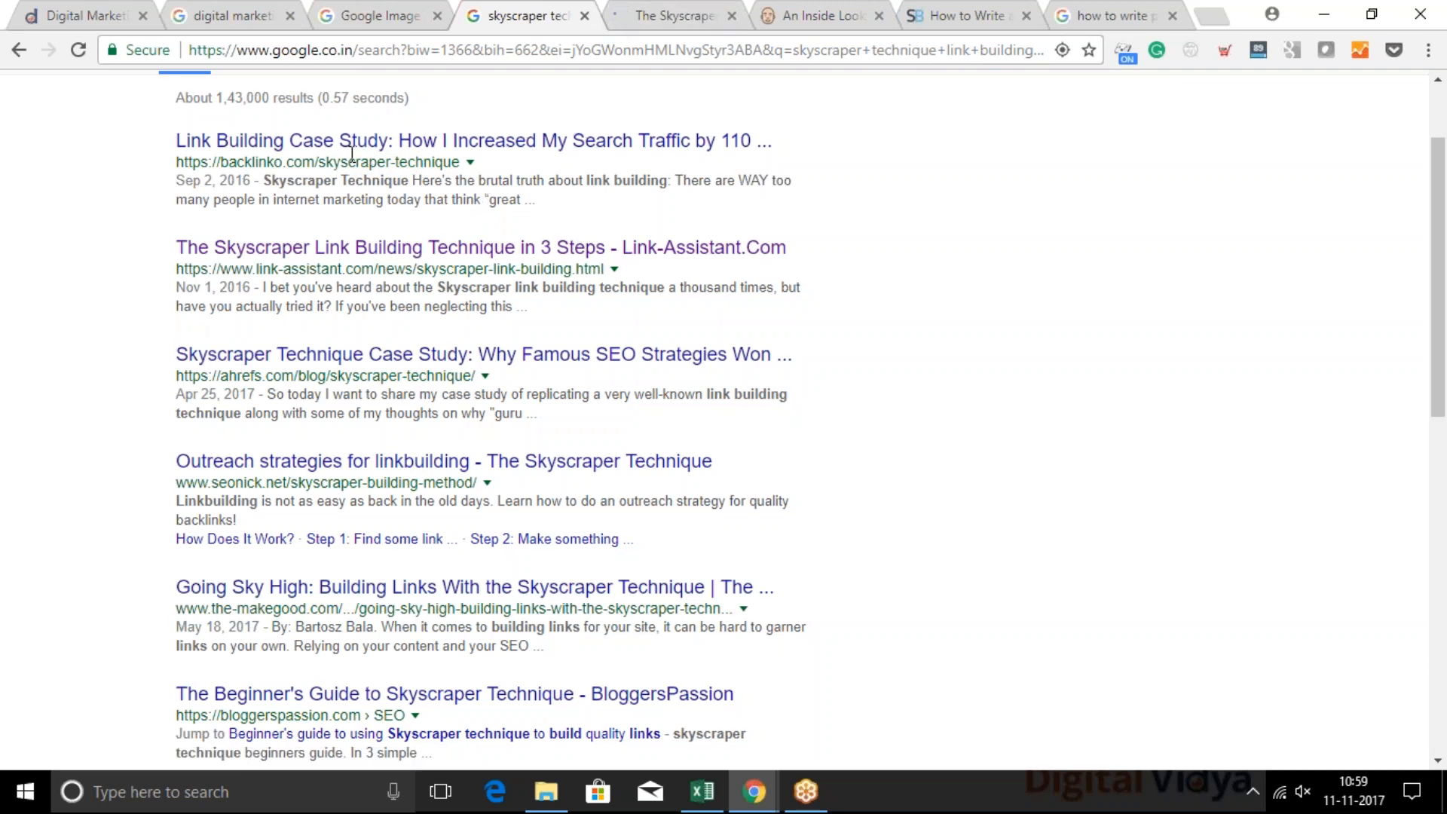
Review the Backlinko result and open the Ahrefs "Skyscraper Technique Case Study" result in a new background tab
scroll(272, 104, "up", 2)
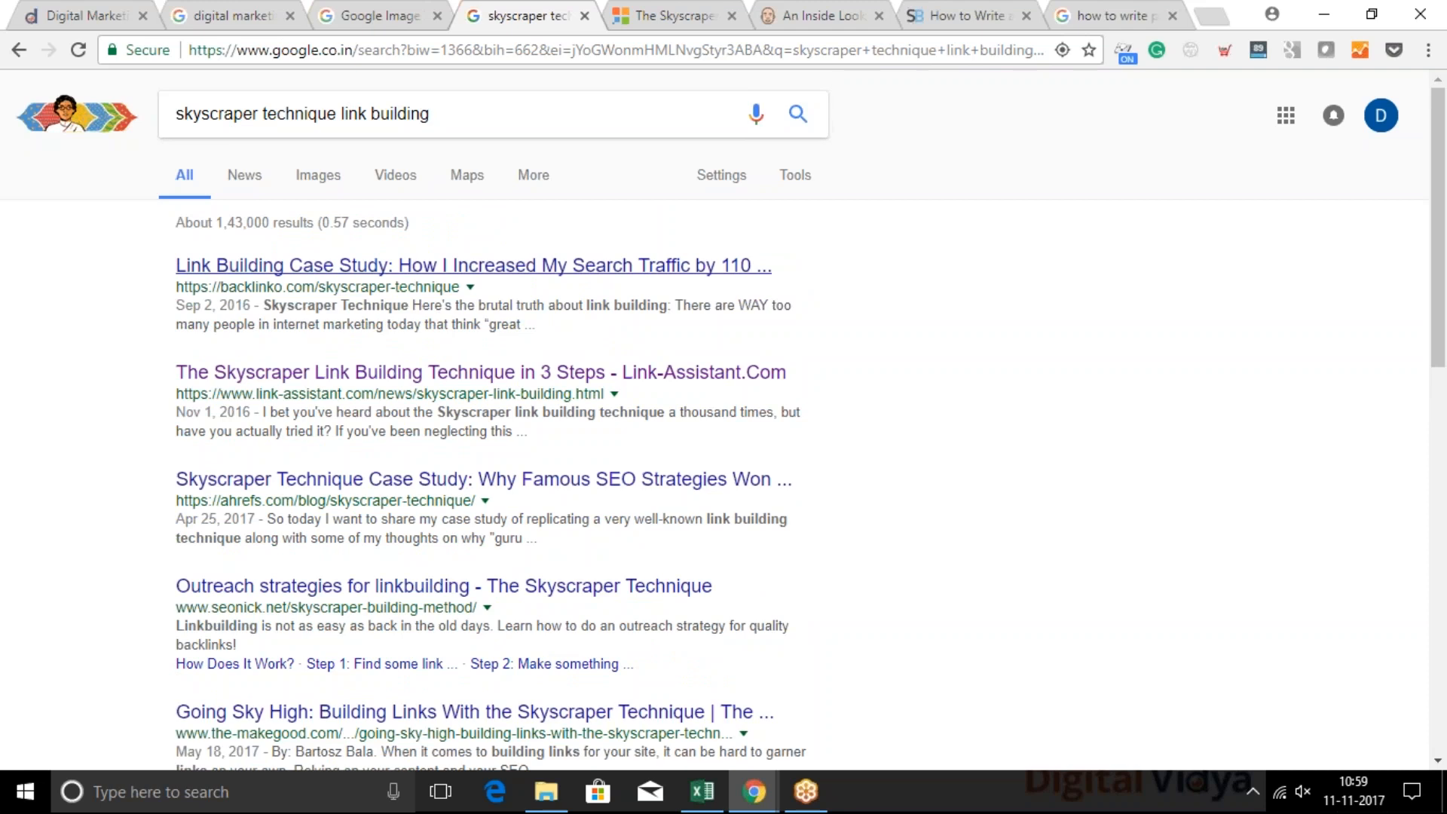
left_click_drag(229, 286, 326, 286)
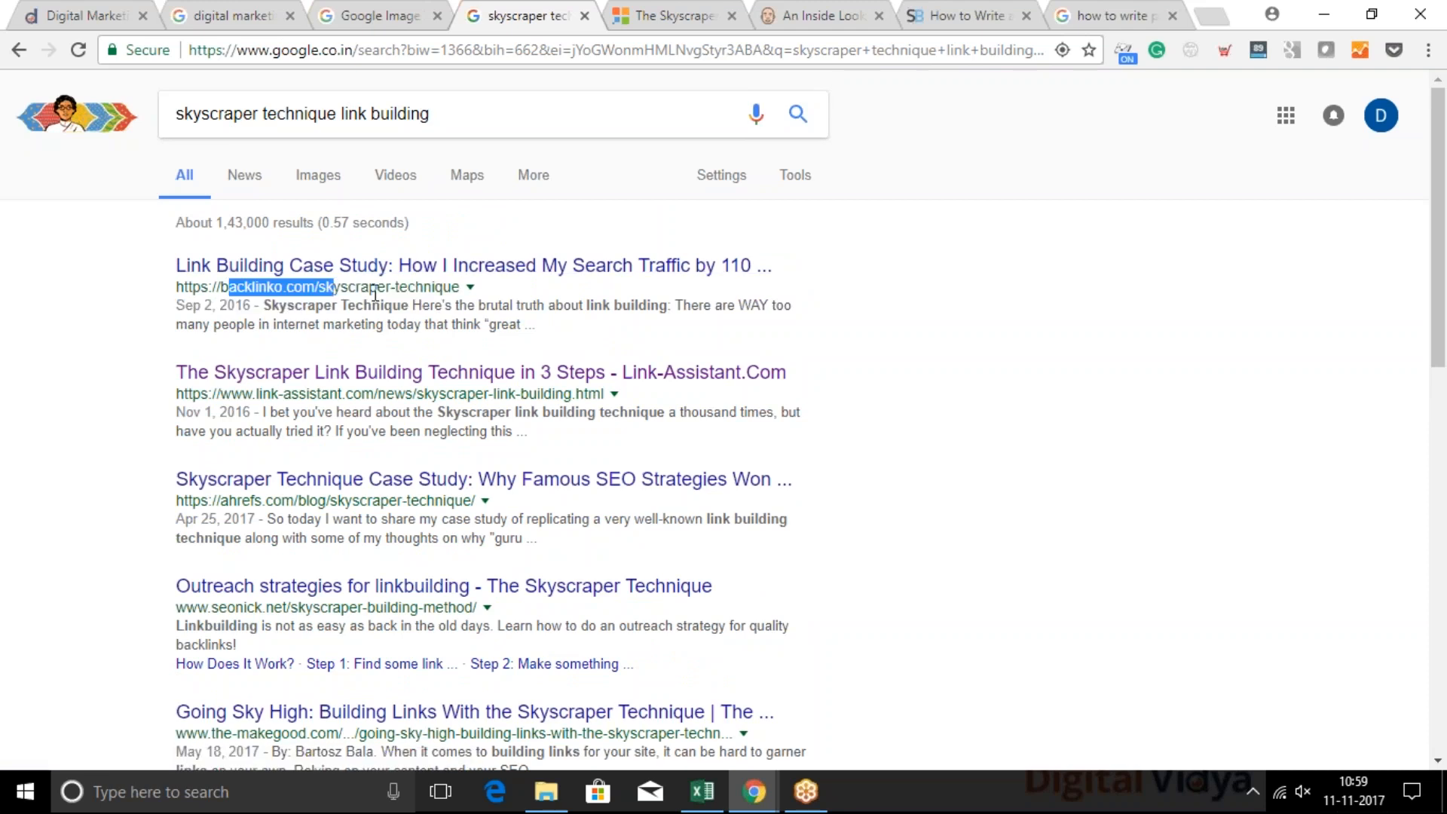
left_click(418, 293)
scroll(450, 315, "down", 2)
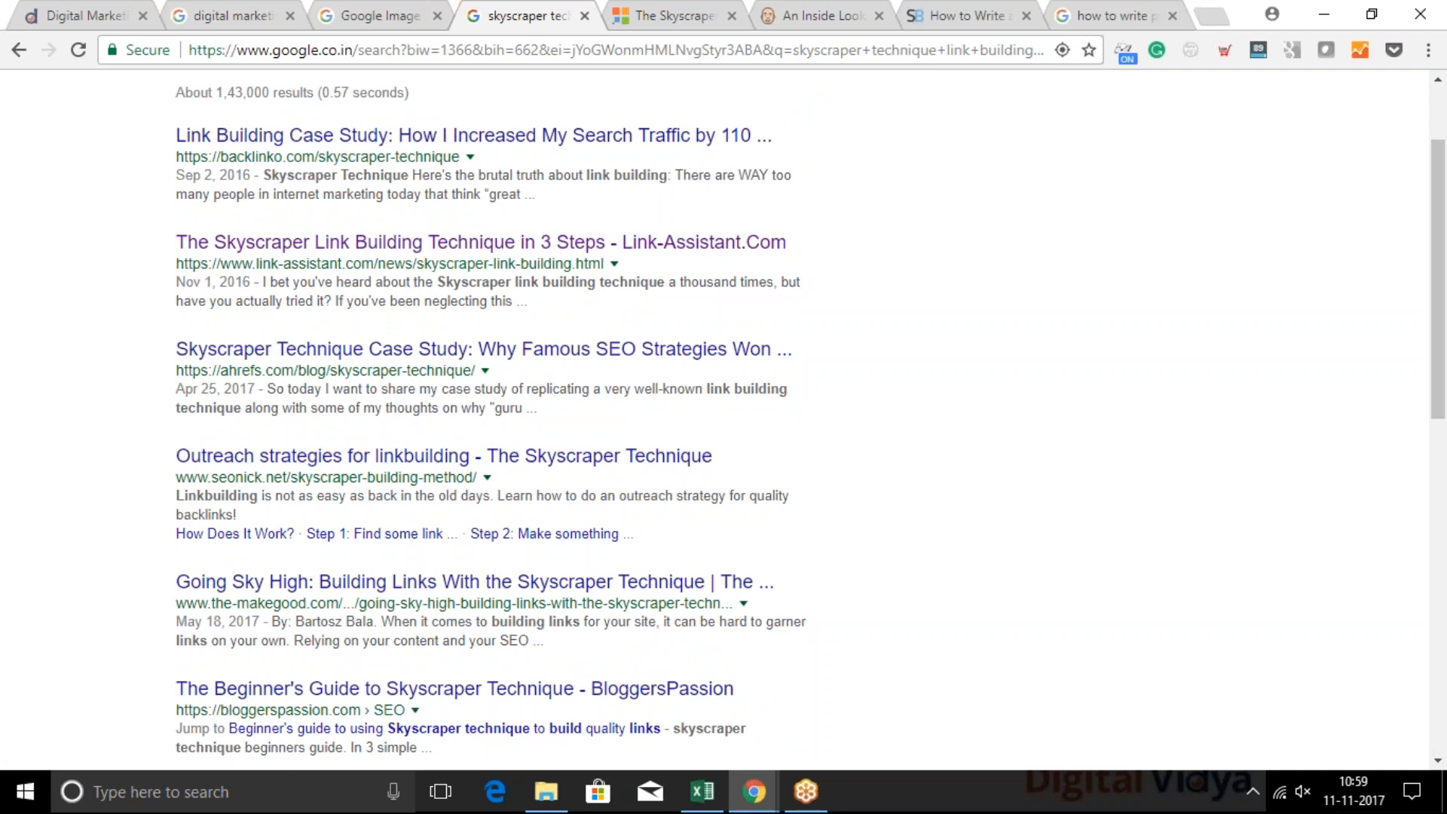
scroll(528, 527, "down", 3)
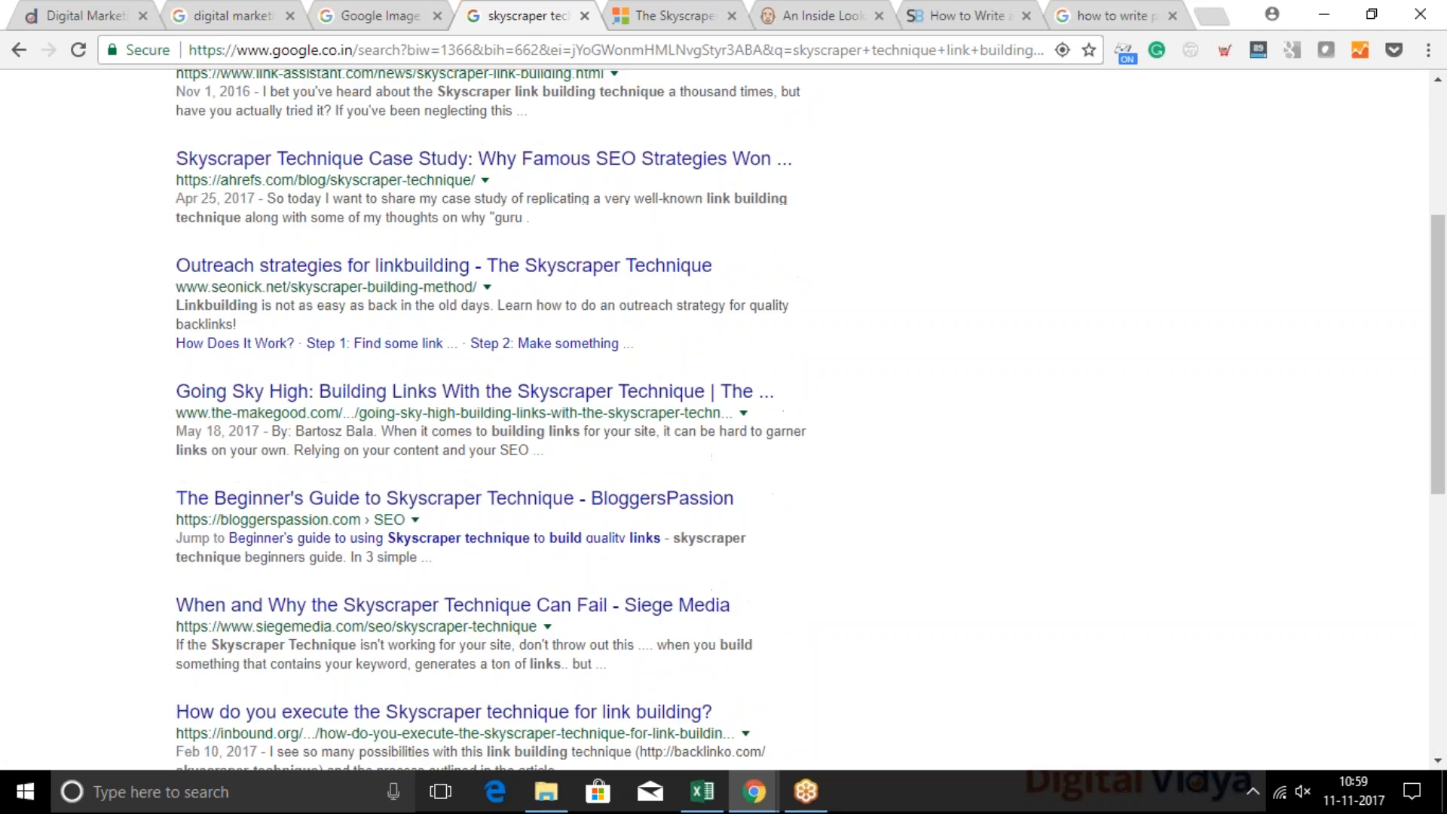
middle_click(383, 161)
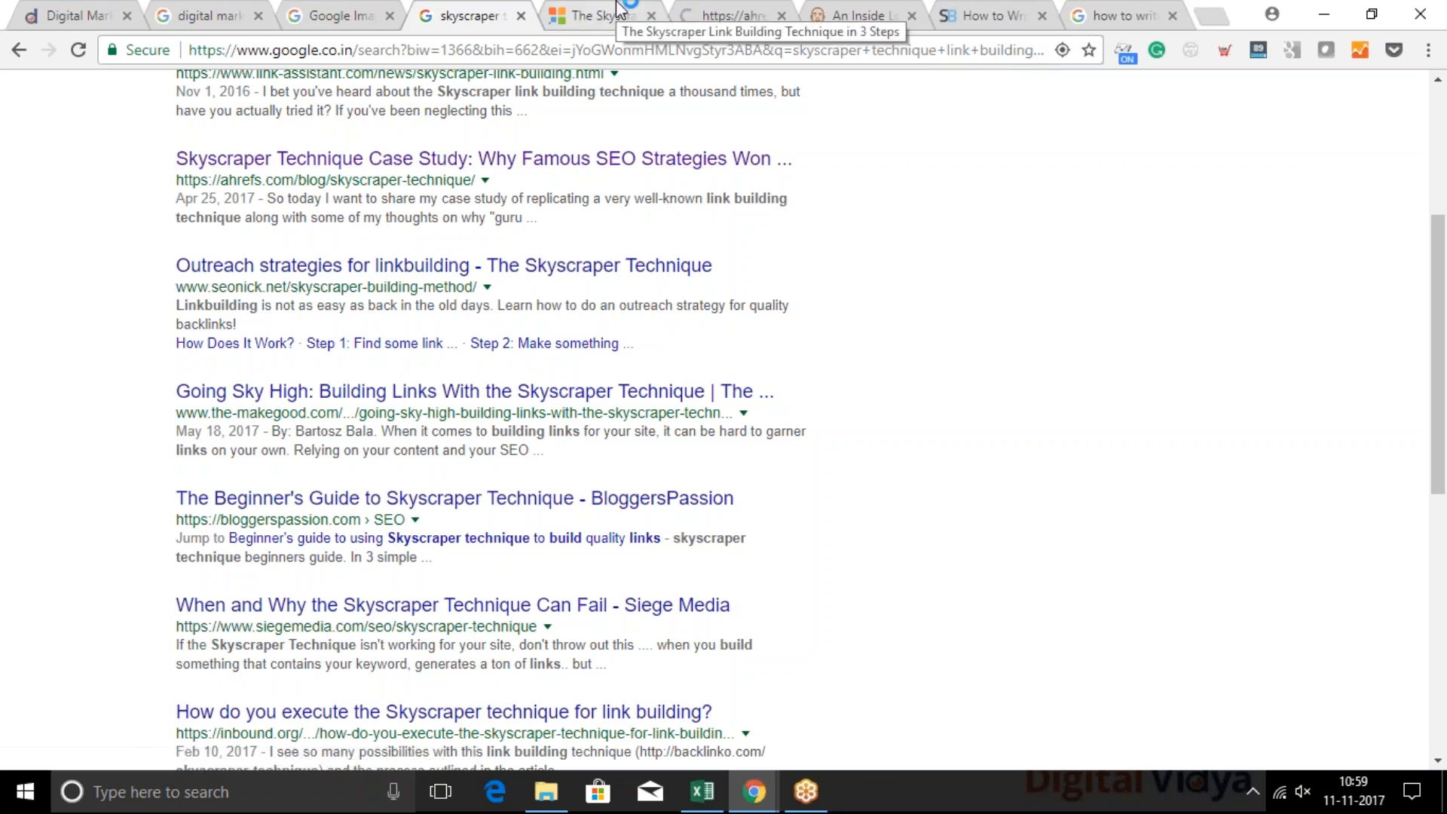
Read through the Link-Assistant article on the Skyscraper technique, from its introduction to the section on creating a longer, more detailed post
left_click(617, 11)
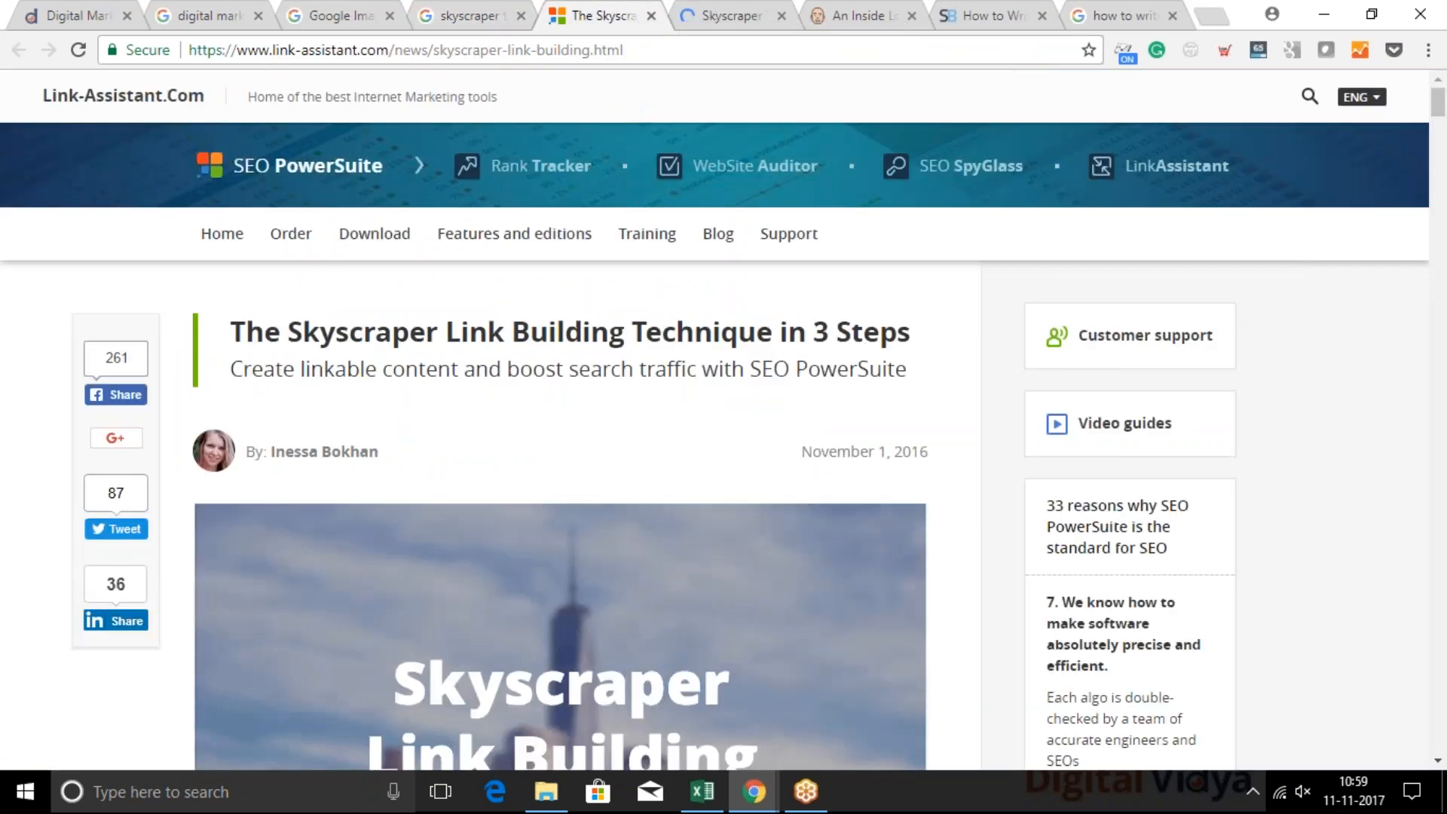
scroll(562, 452, "down", 10)
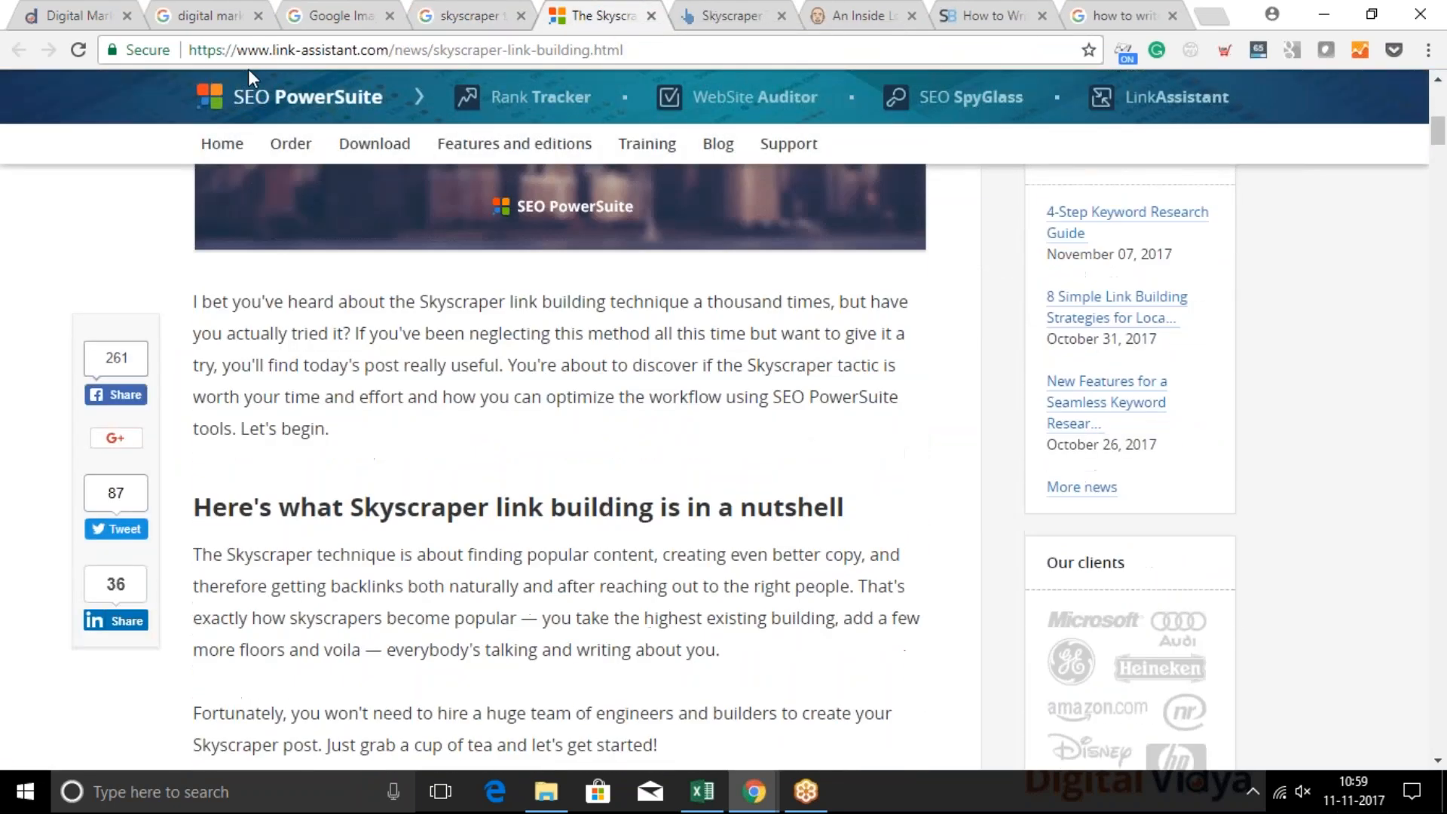
scroll(562, 452, "down", 8)
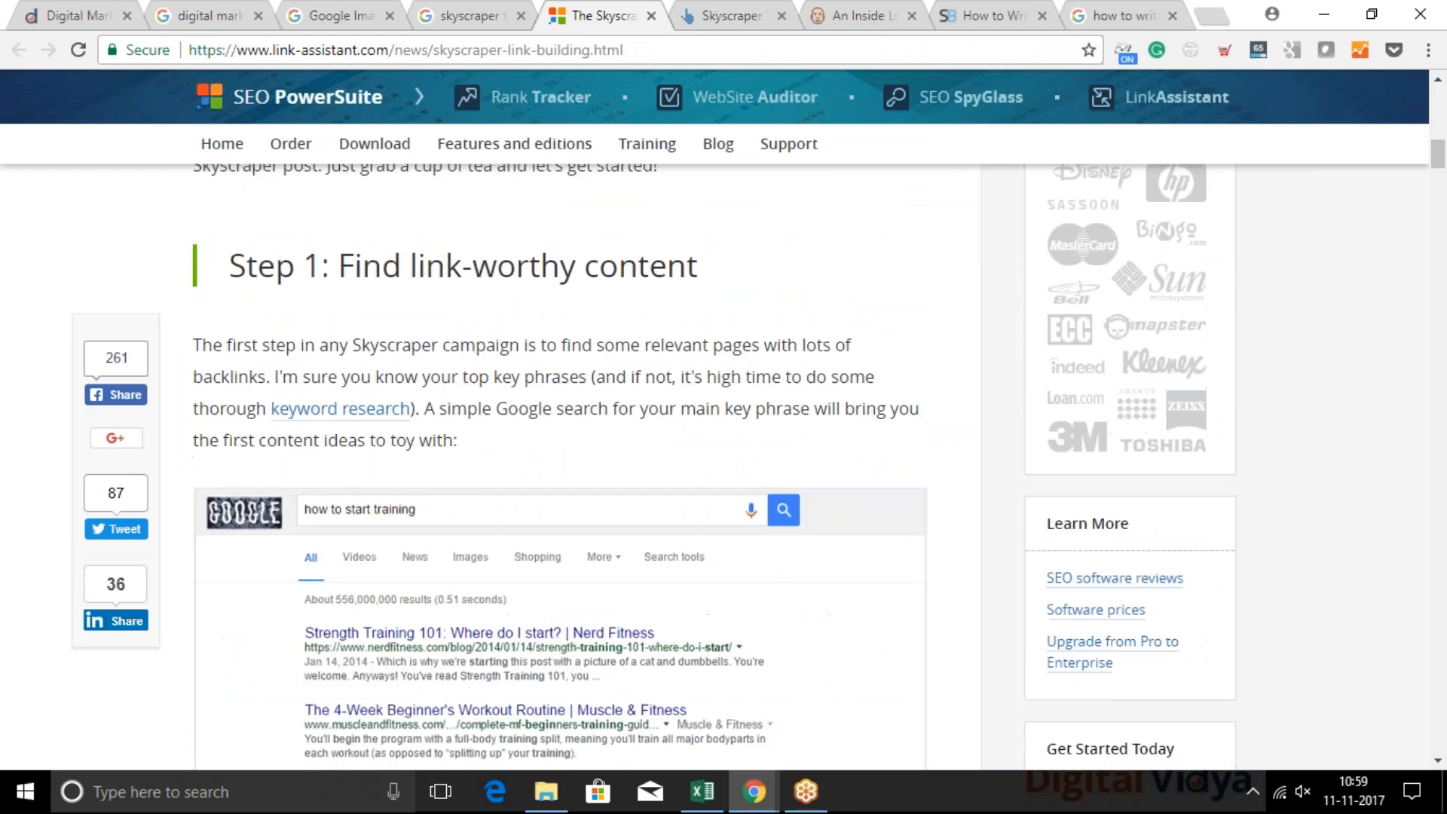
scroll(554, 471, "up", 6)
scroll(547, 494, "down", 6)
scroll(400, 415, "down", 13)
scroll(527, 342, "up", 3)
scroll(588, 422, "down", 9)
scroll(560, 475, "down", 17)
scroll(573, 399, "down", 3)
scroll(505, 282, "down", 20)
scroll(561, 467, "down", 9)
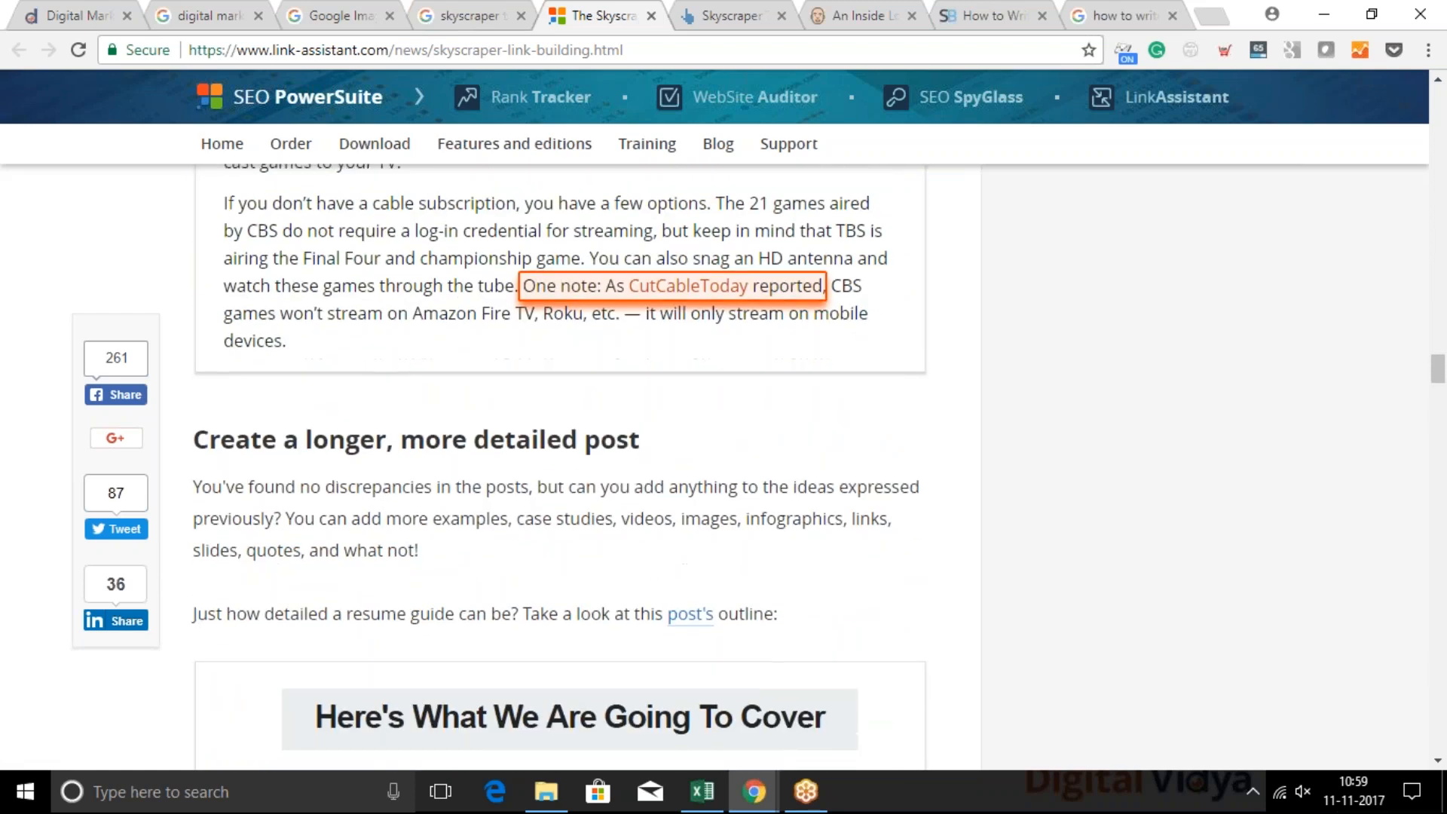
scroll(702, 286, "down", 4)
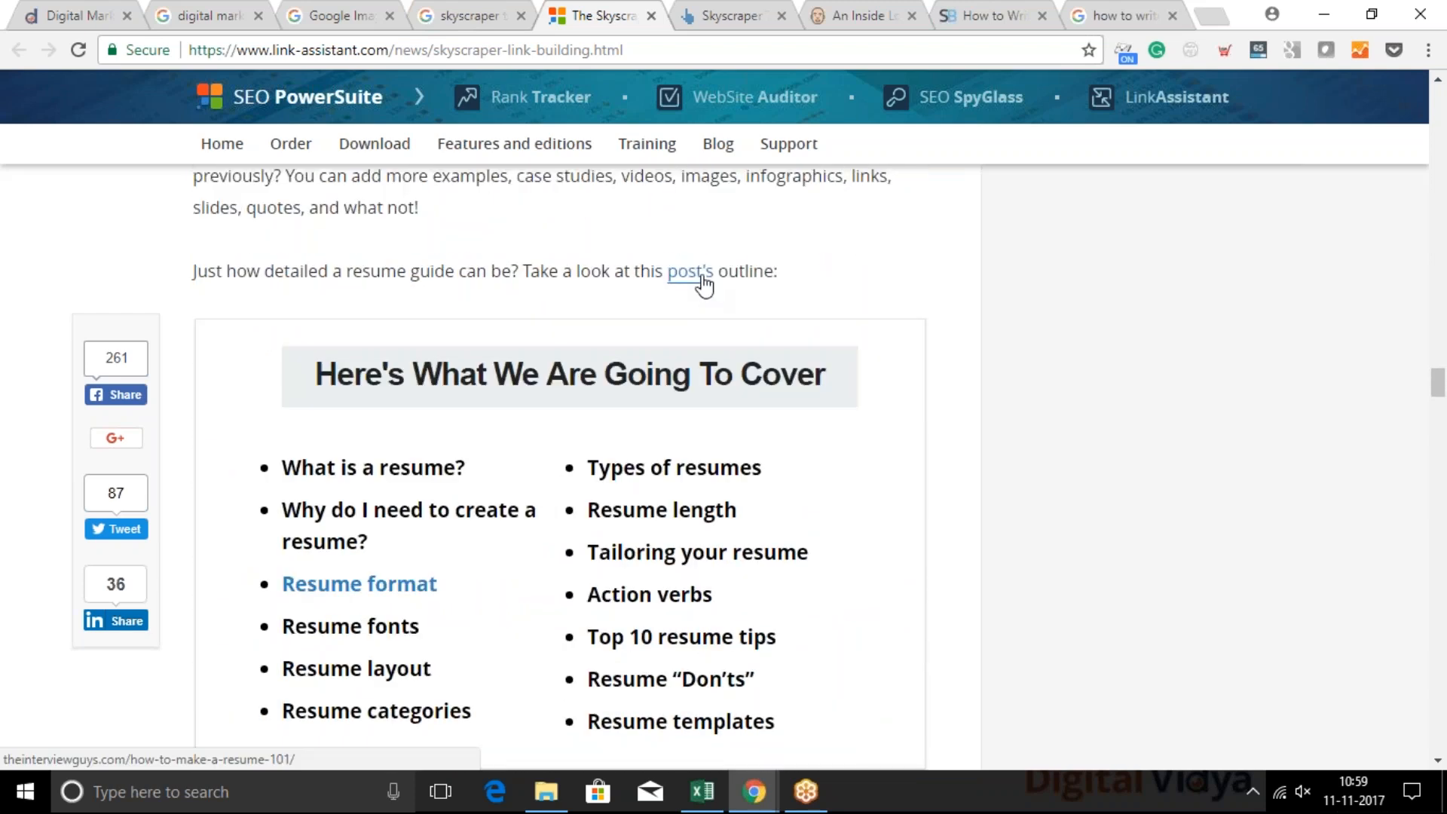
scroll(575, 485, "down", 6)
Find the word "backlinks" within the article and close the page search
key("ctrl+f")
type("back ")
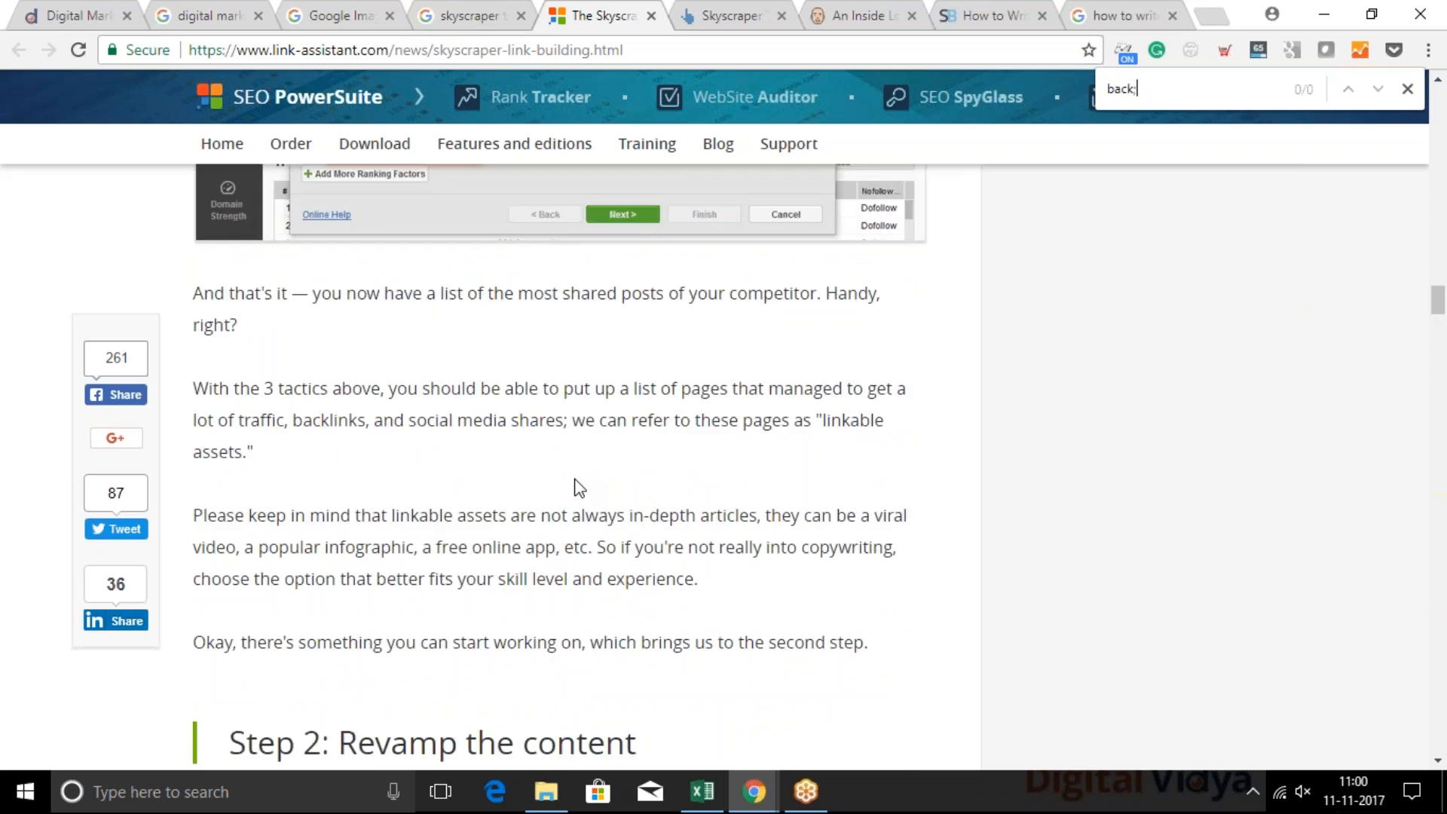
type("links")
key("Escape")
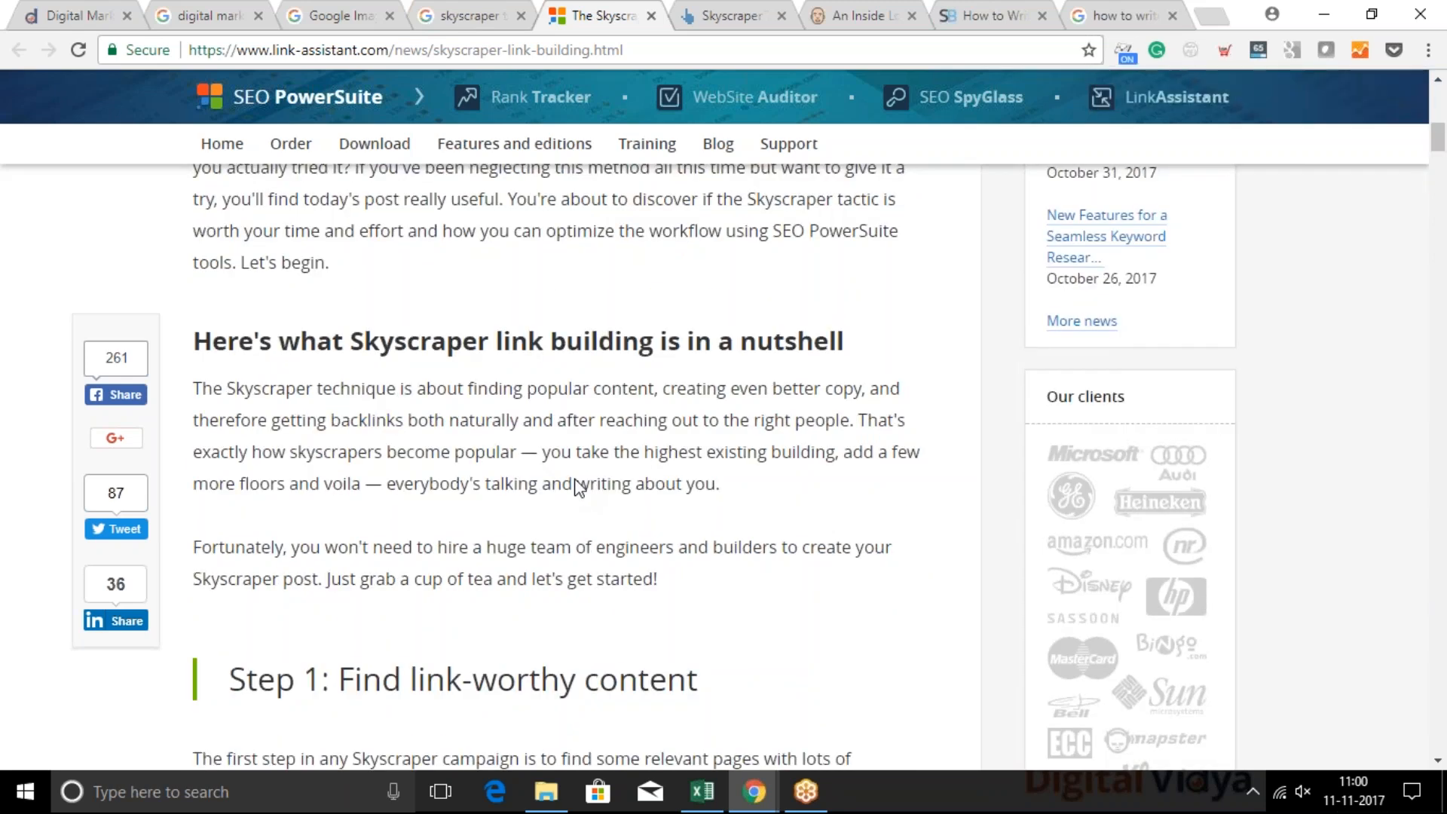
Skim the rest of the article down to the reader comments and return to its outreach email example and closing paragraphs
scroll(577, 486, "down", 1)
scroll(577, 486, "down", 20)
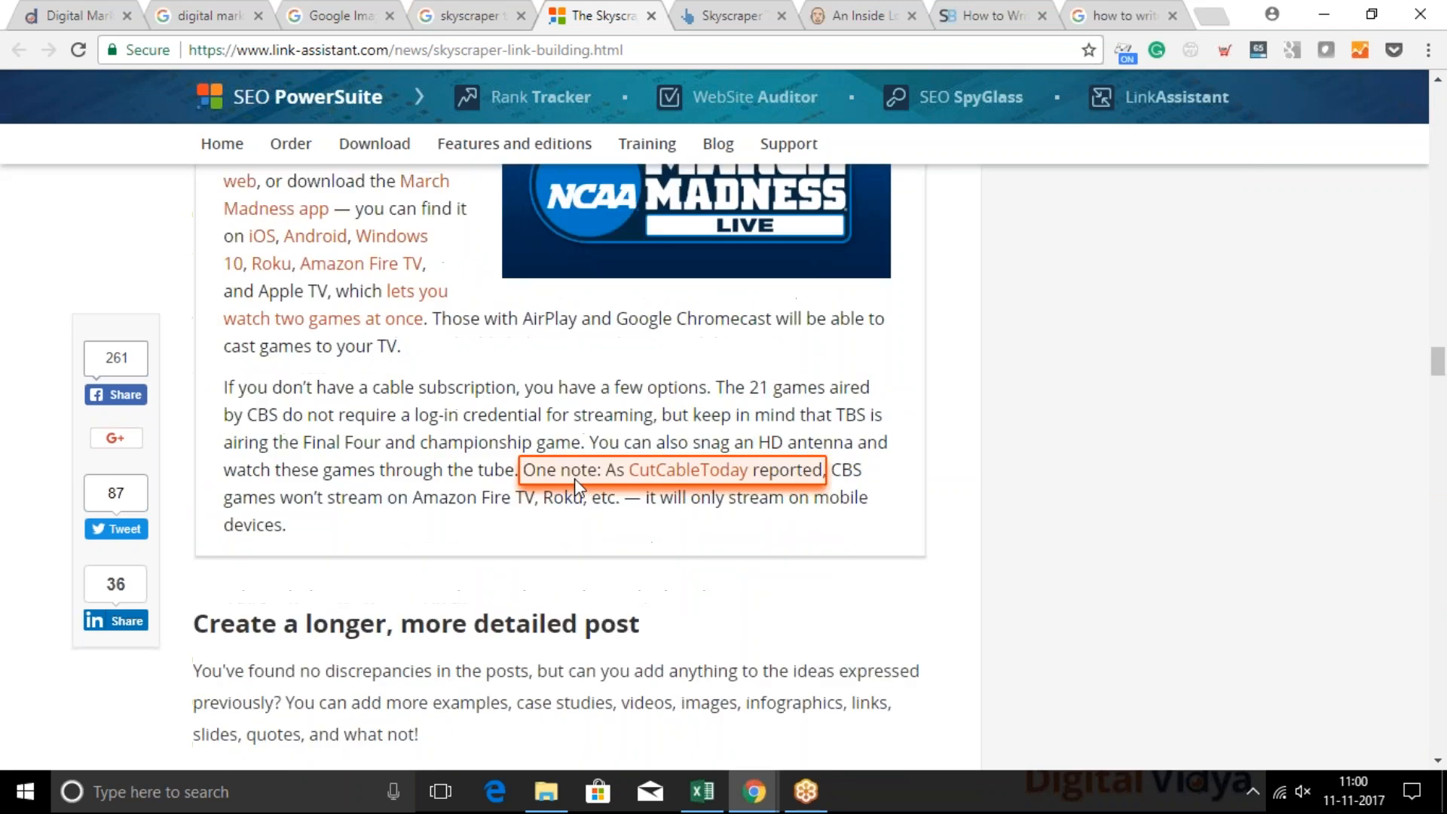
scroll(577, 488, "down", 20)
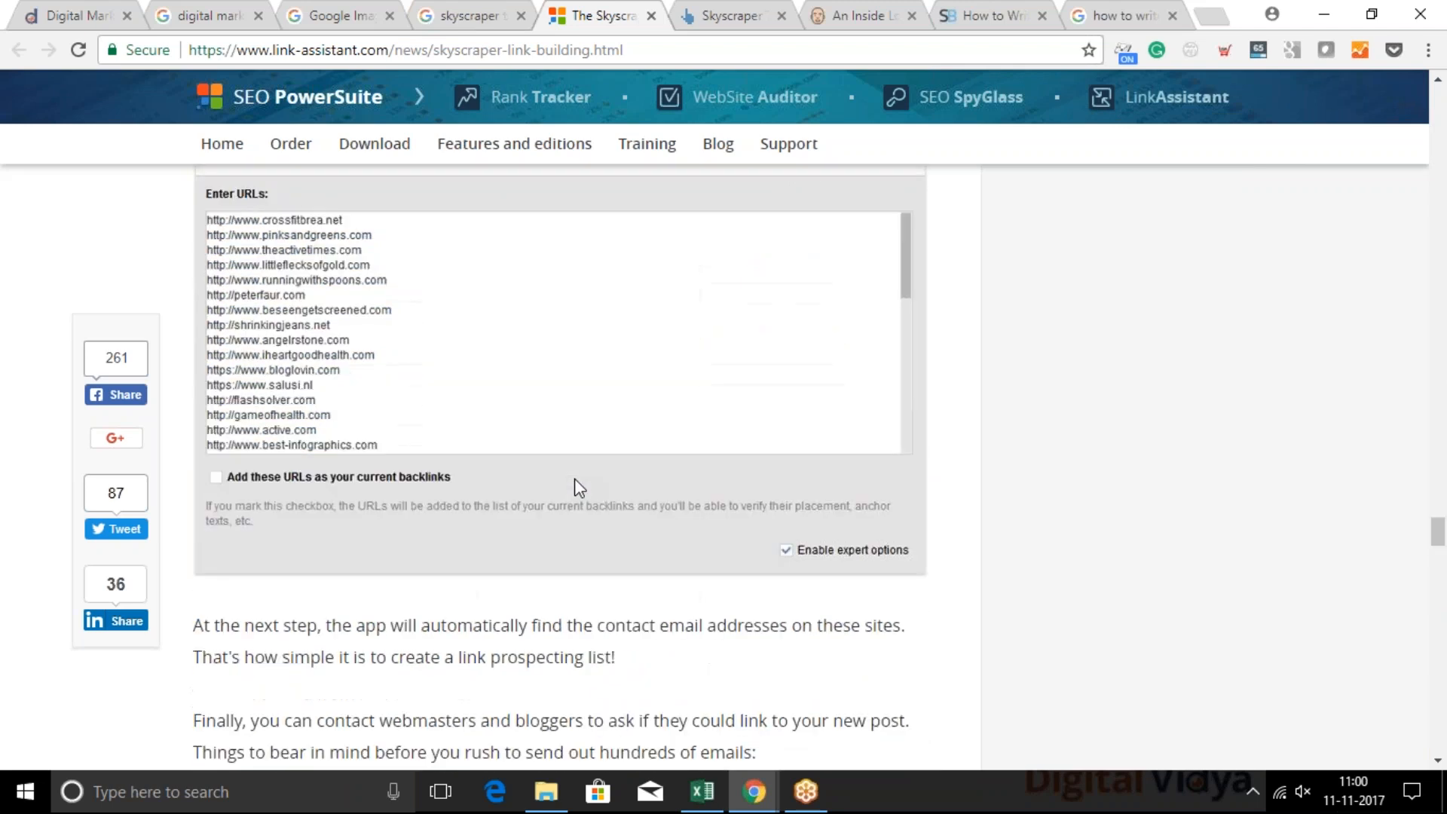
scroll(576, 488, "down", 20)
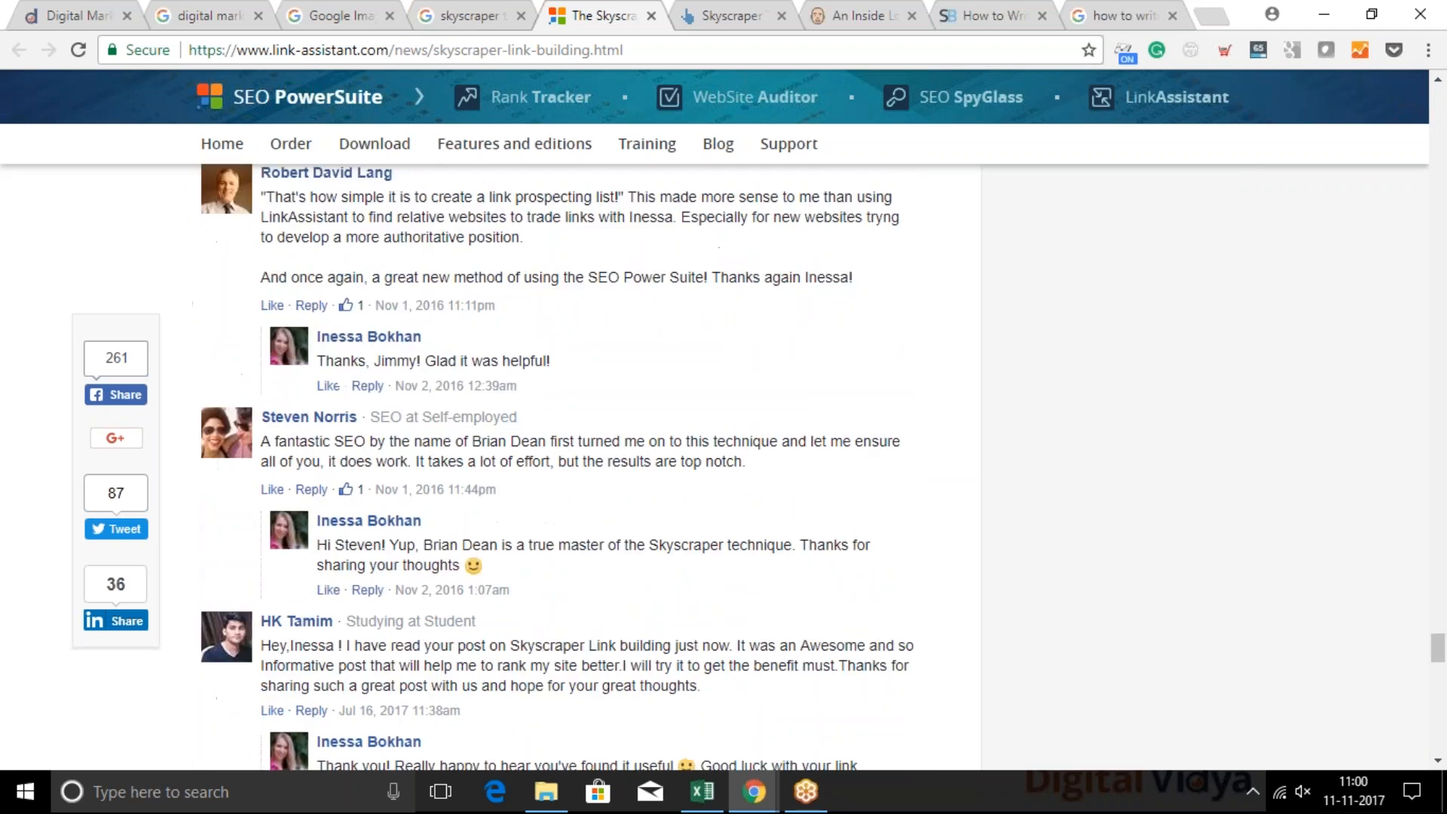
scroll(560, 467, "up", 15)
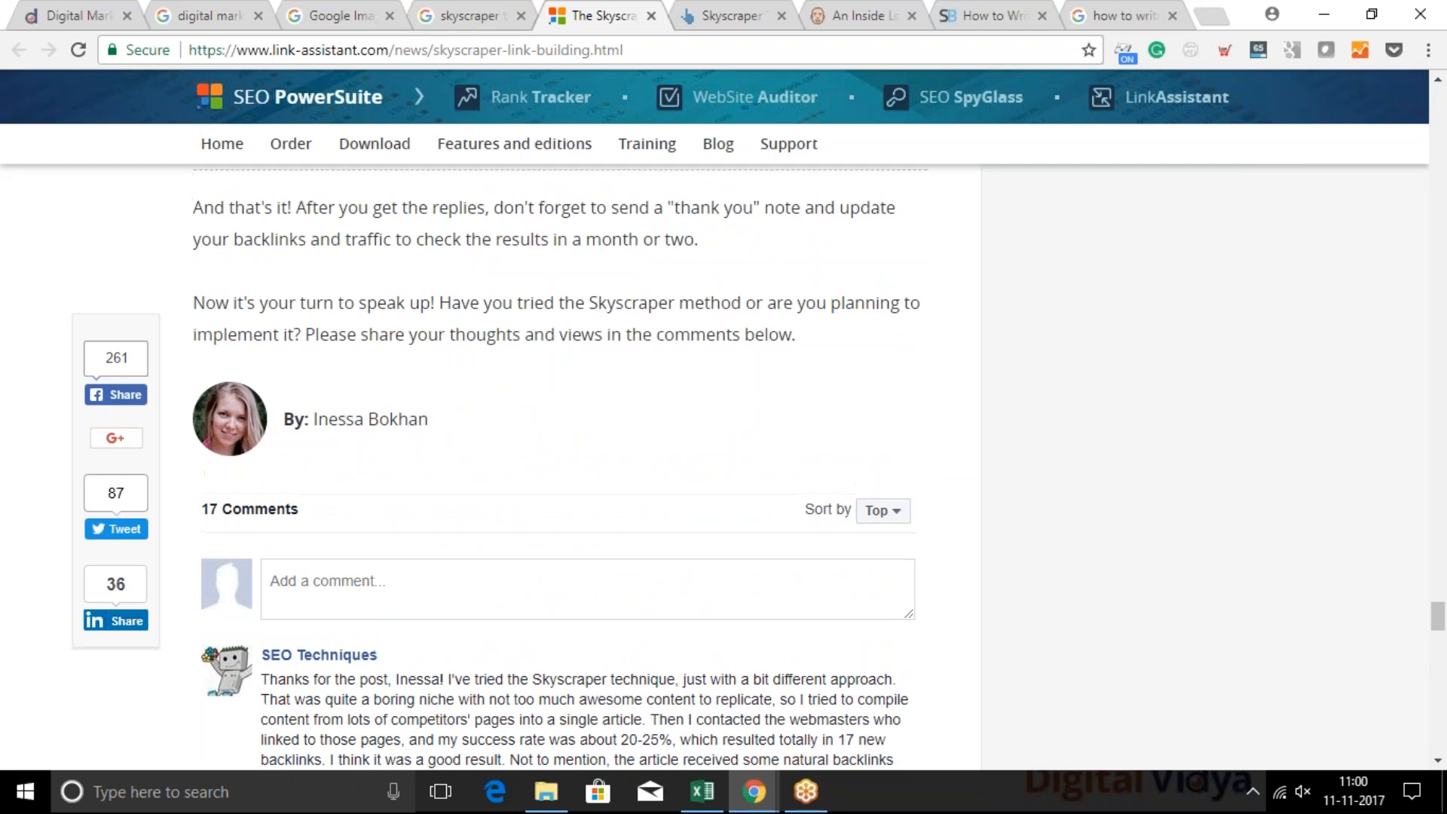
scroll(561, 467, "up", 5)
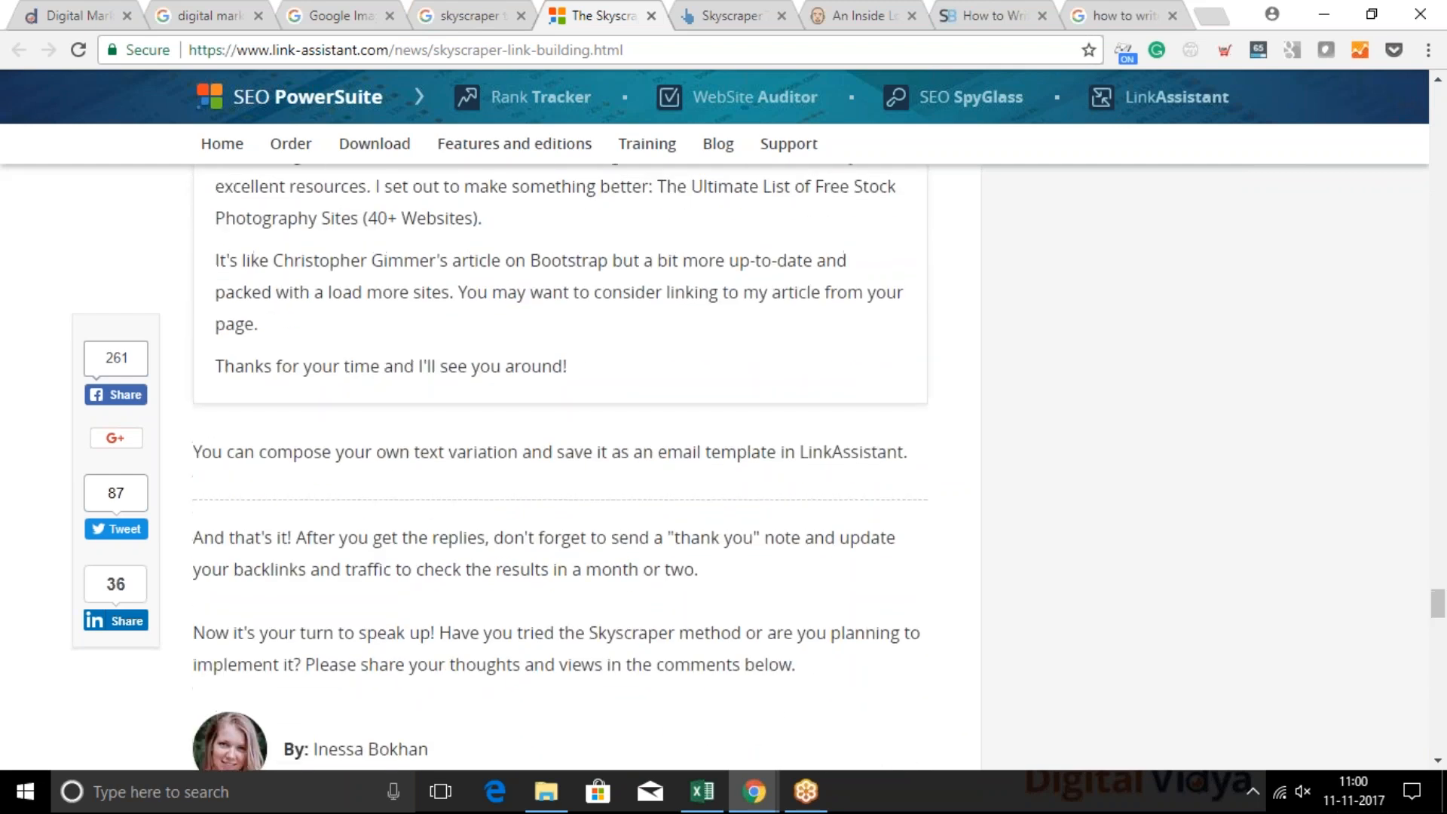
Return to the first outreach email example, open its "shared" source link in a new tab and view the Backlinko case study
scroll(560, 467, "up", 7)
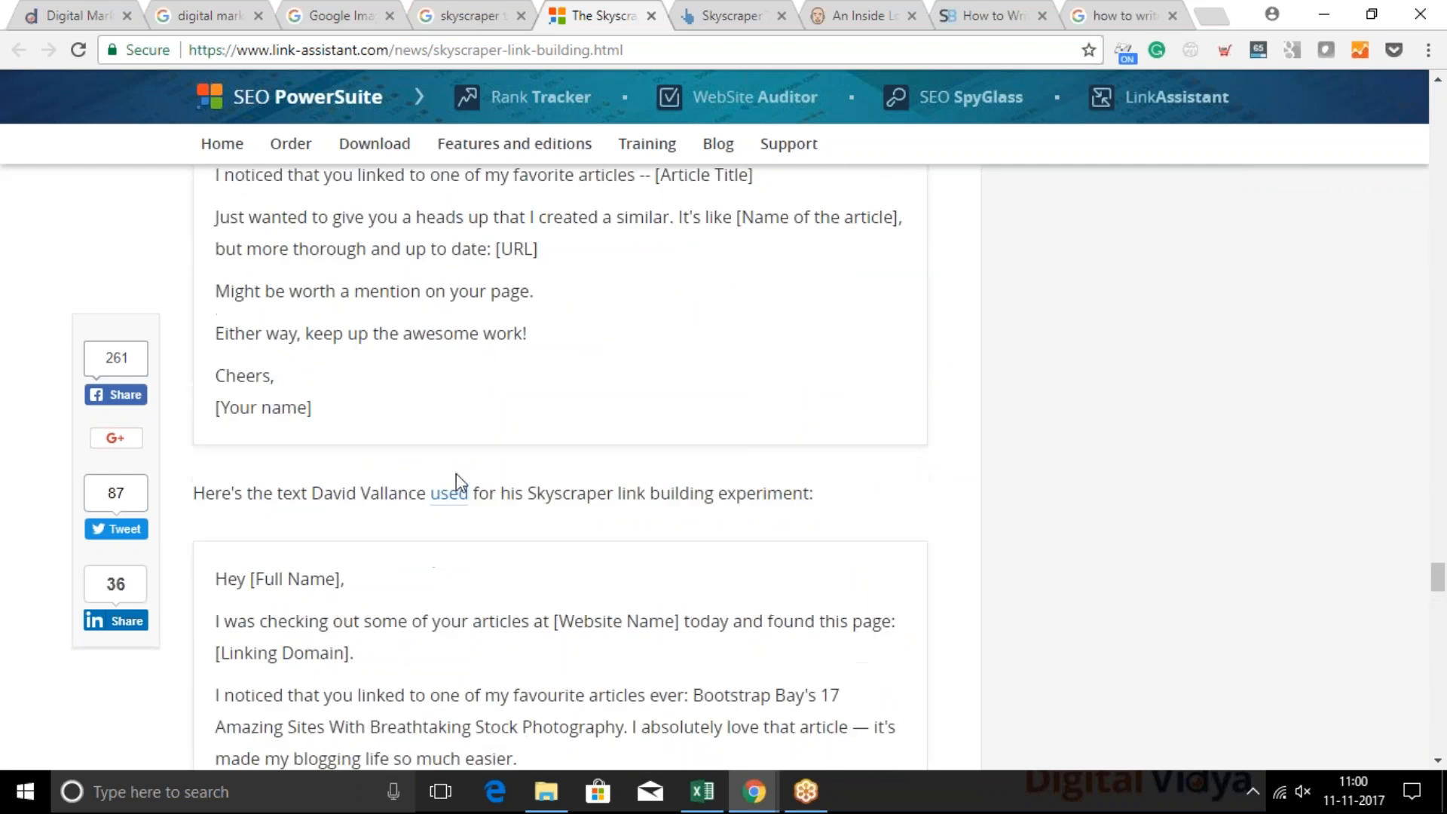
scroll(440, 505, "up", 2)
scroll(560, 467, "up", 2)
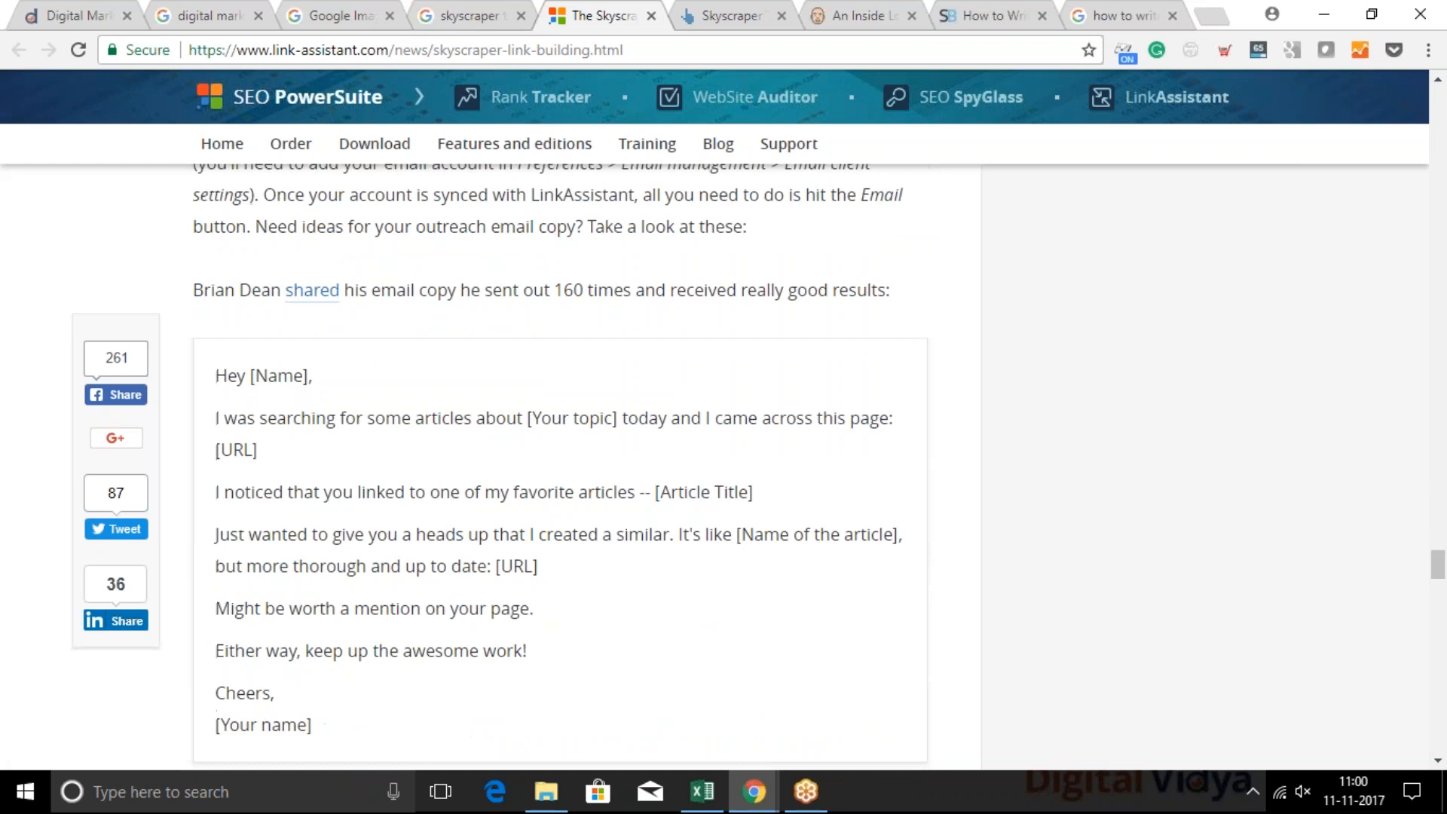
middle_click(299, 296)
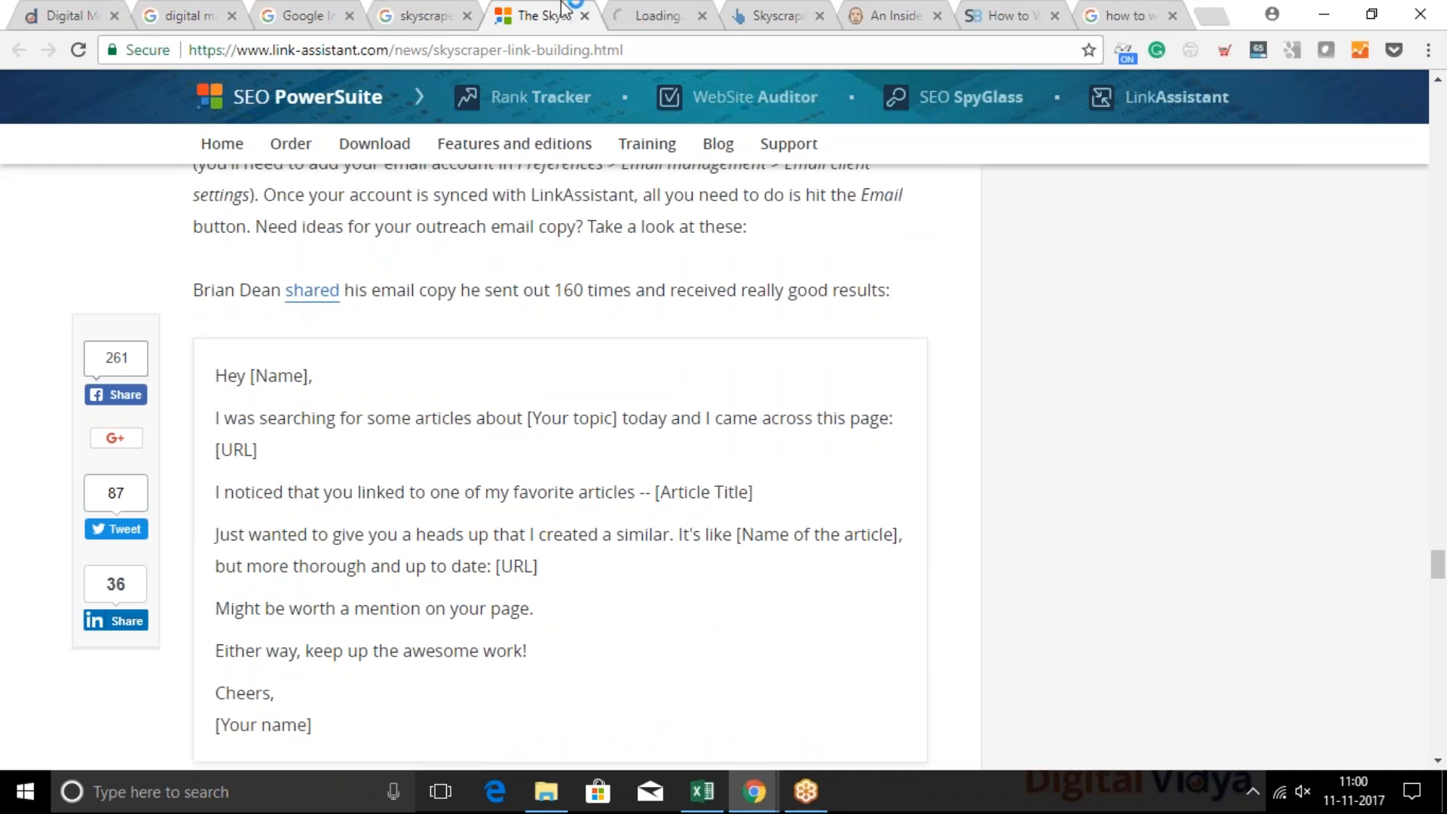
left_click(670, 10)
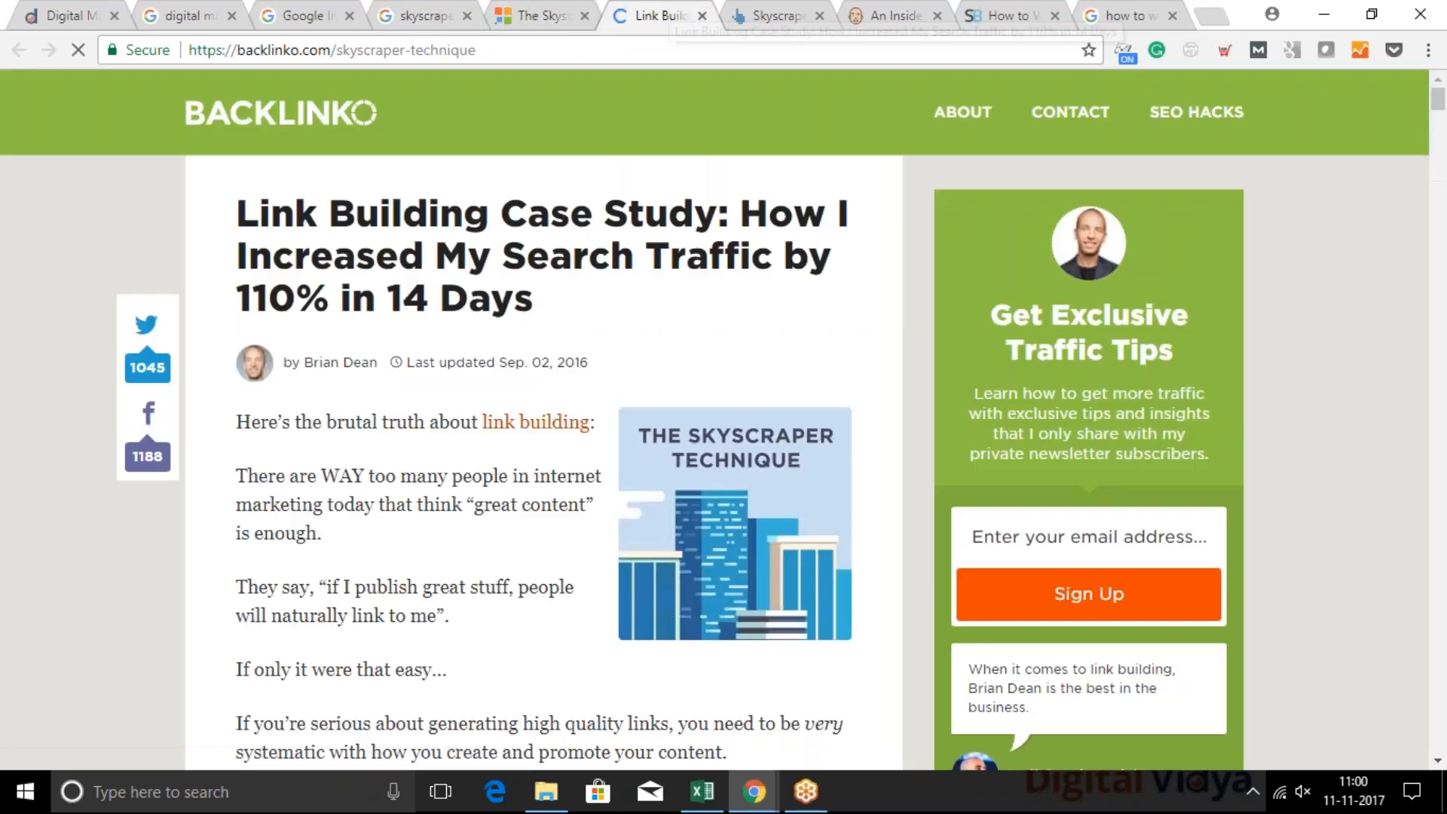
Go back to the Link-Assistant article, highlight the name of the email copy's author and clear the selection
left_click(538, 9)
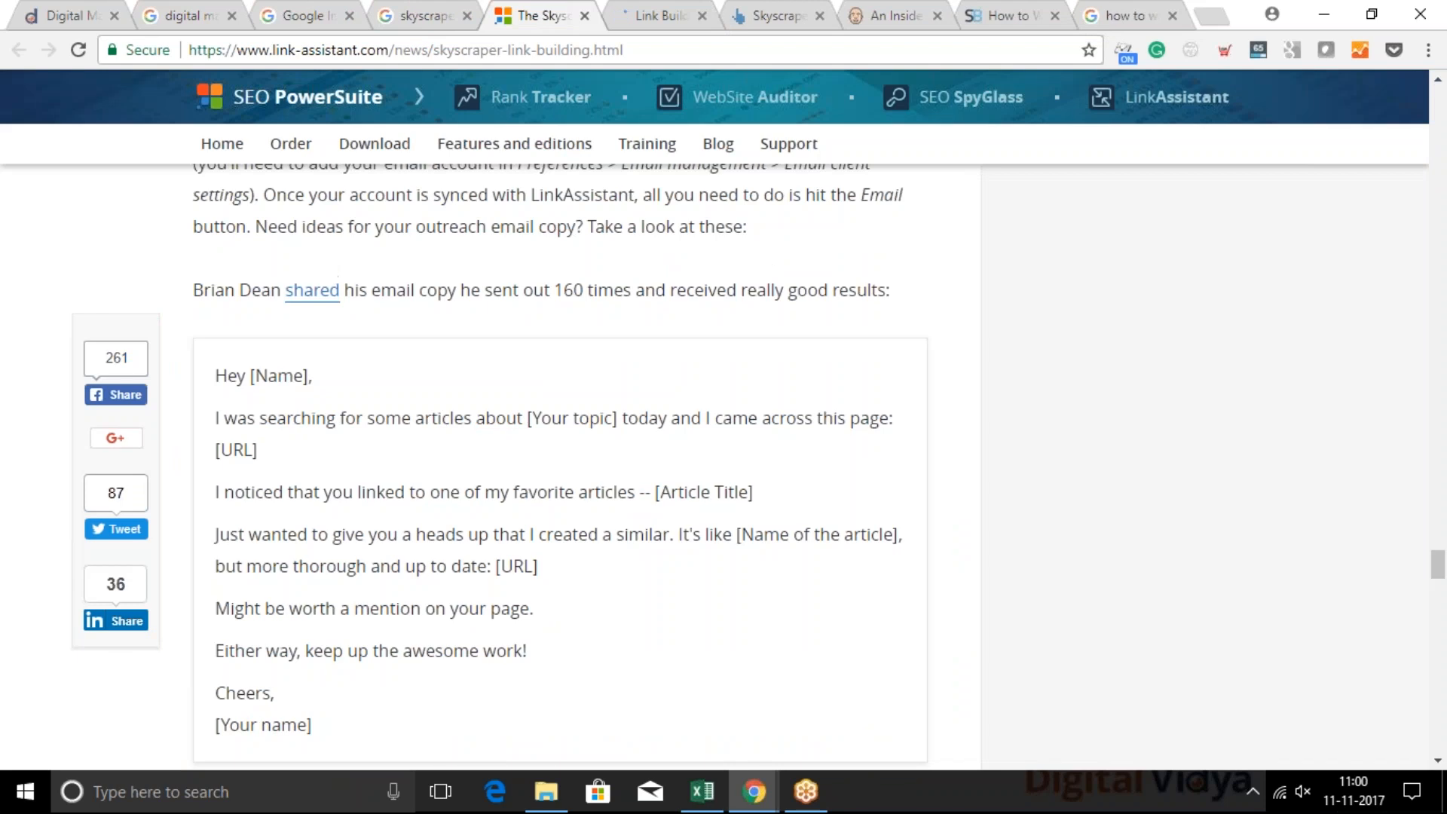
left_click_drag(194, 290, 281, 291)
left_click(280, 291)
left_click_drag(278, 291, 195, 168)
left_click_drag(198, 291, 193, 290)
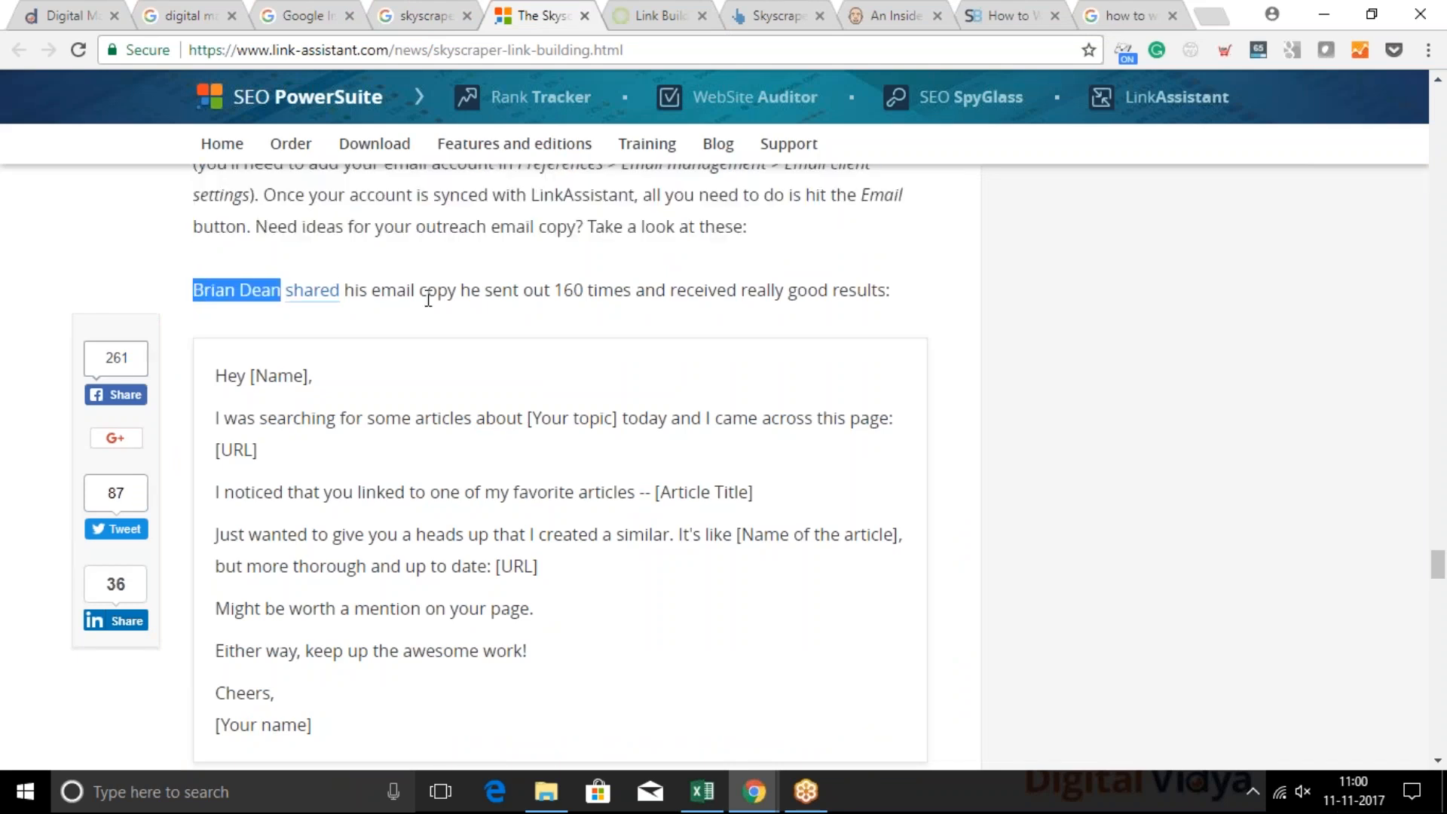
left_click(468, 284)
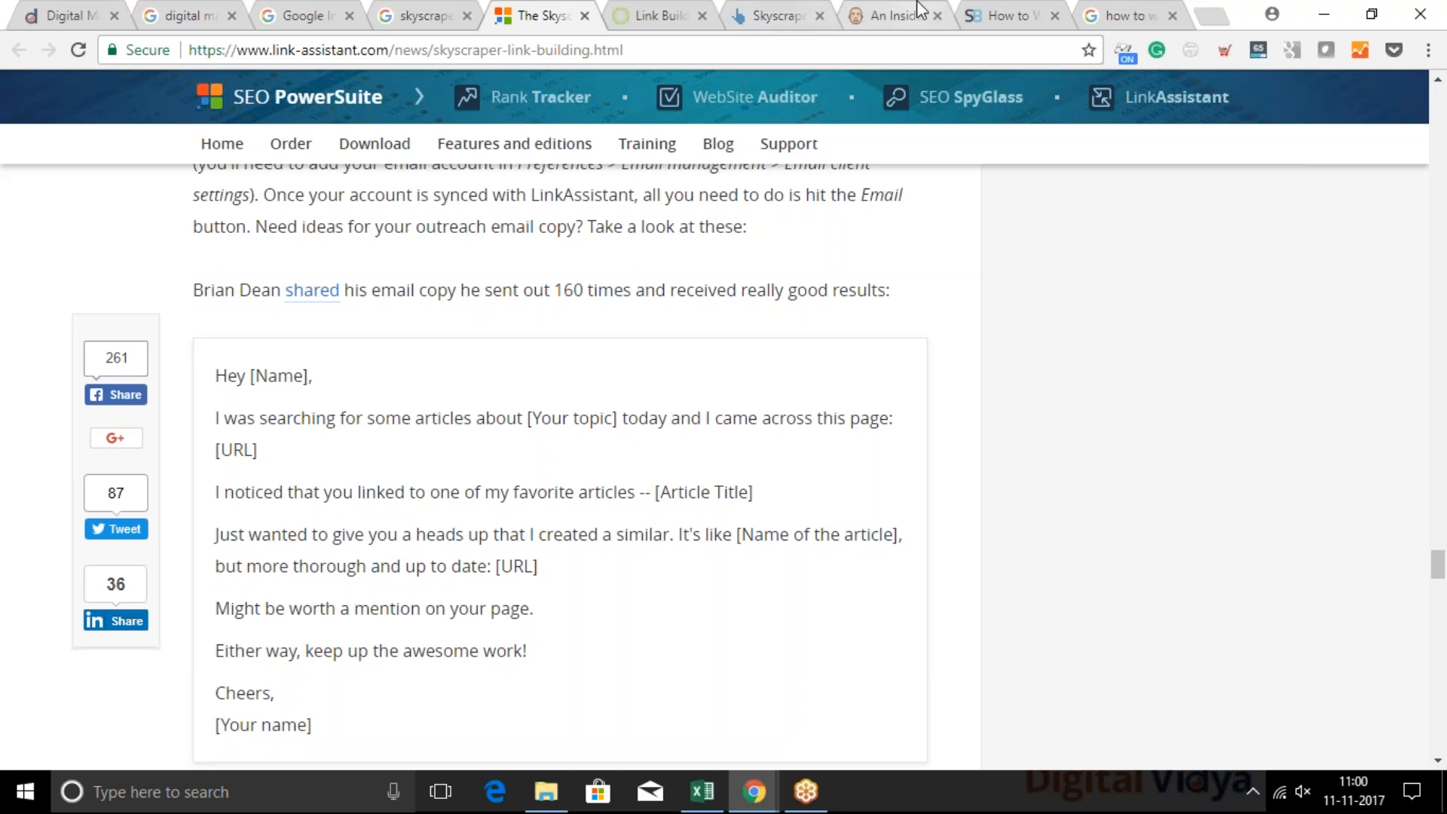
Open the "skyscraper technique" link from the Ahrefs article in a new tab, view the linked page and return to Ahrefs
left_click(779, 6)
left_click(780, 3)
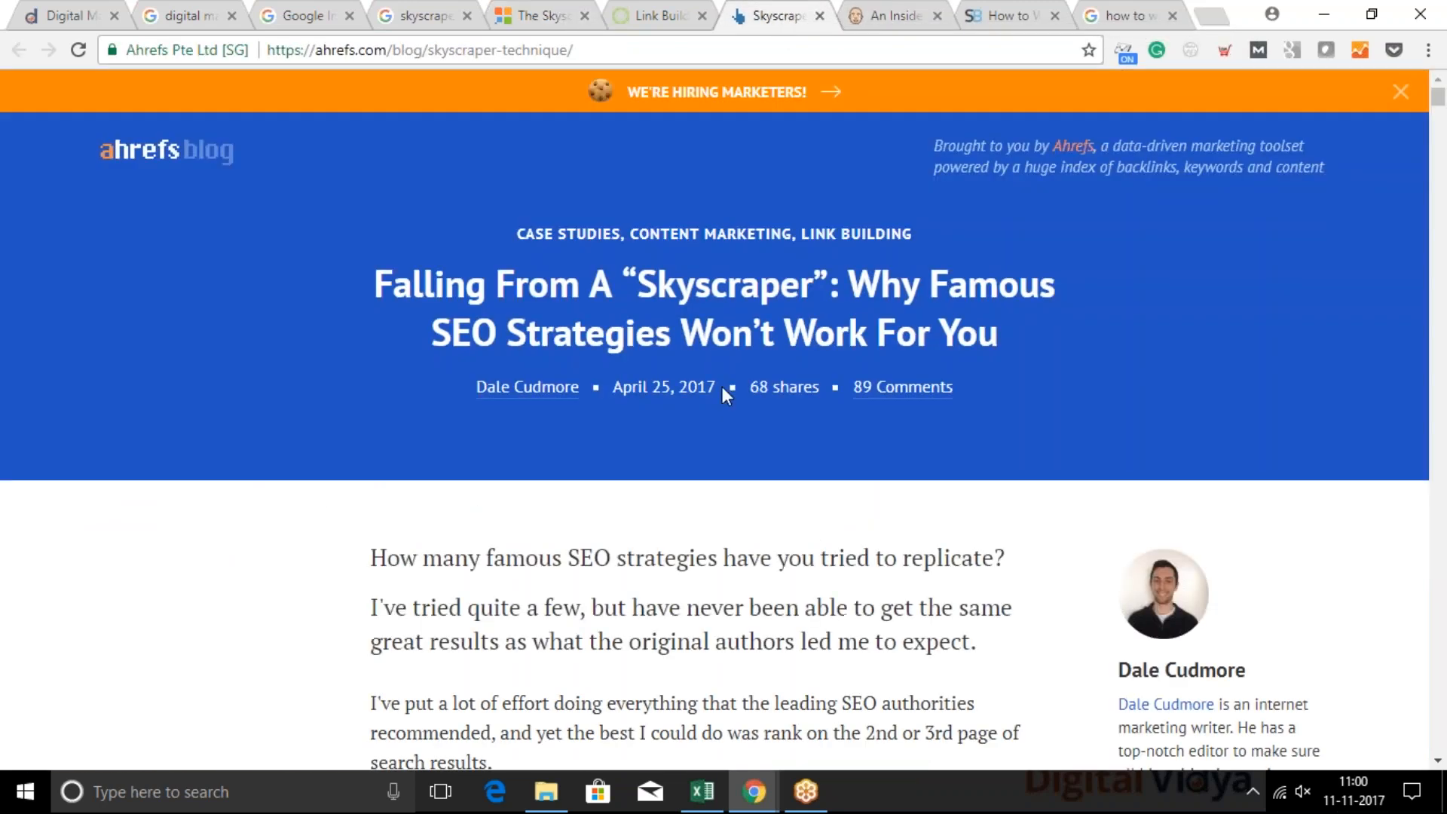
scroll(721, 386, "down", 8)
scroll(725, 395, "down", 3)
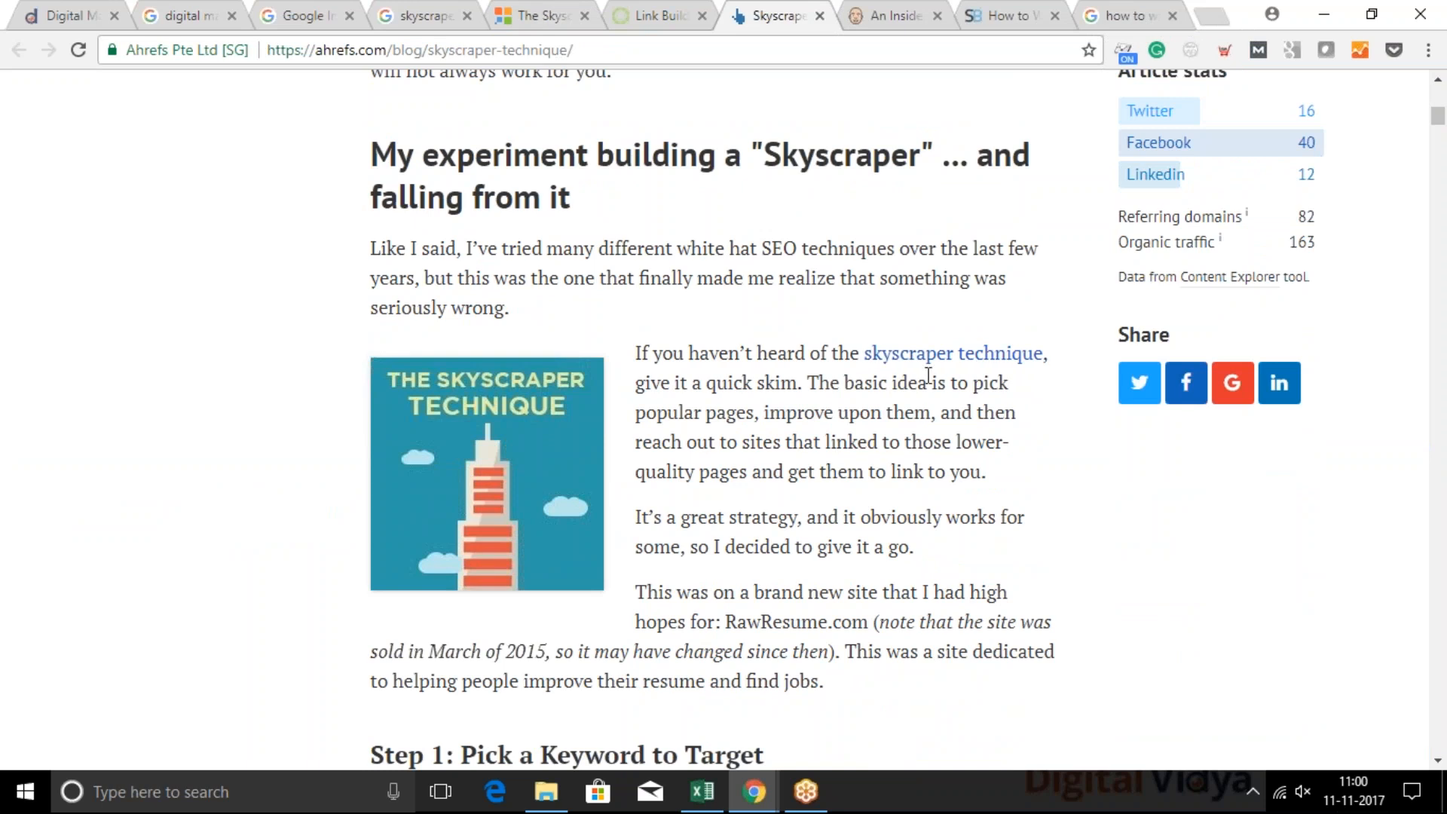
middle_click(937, 361)
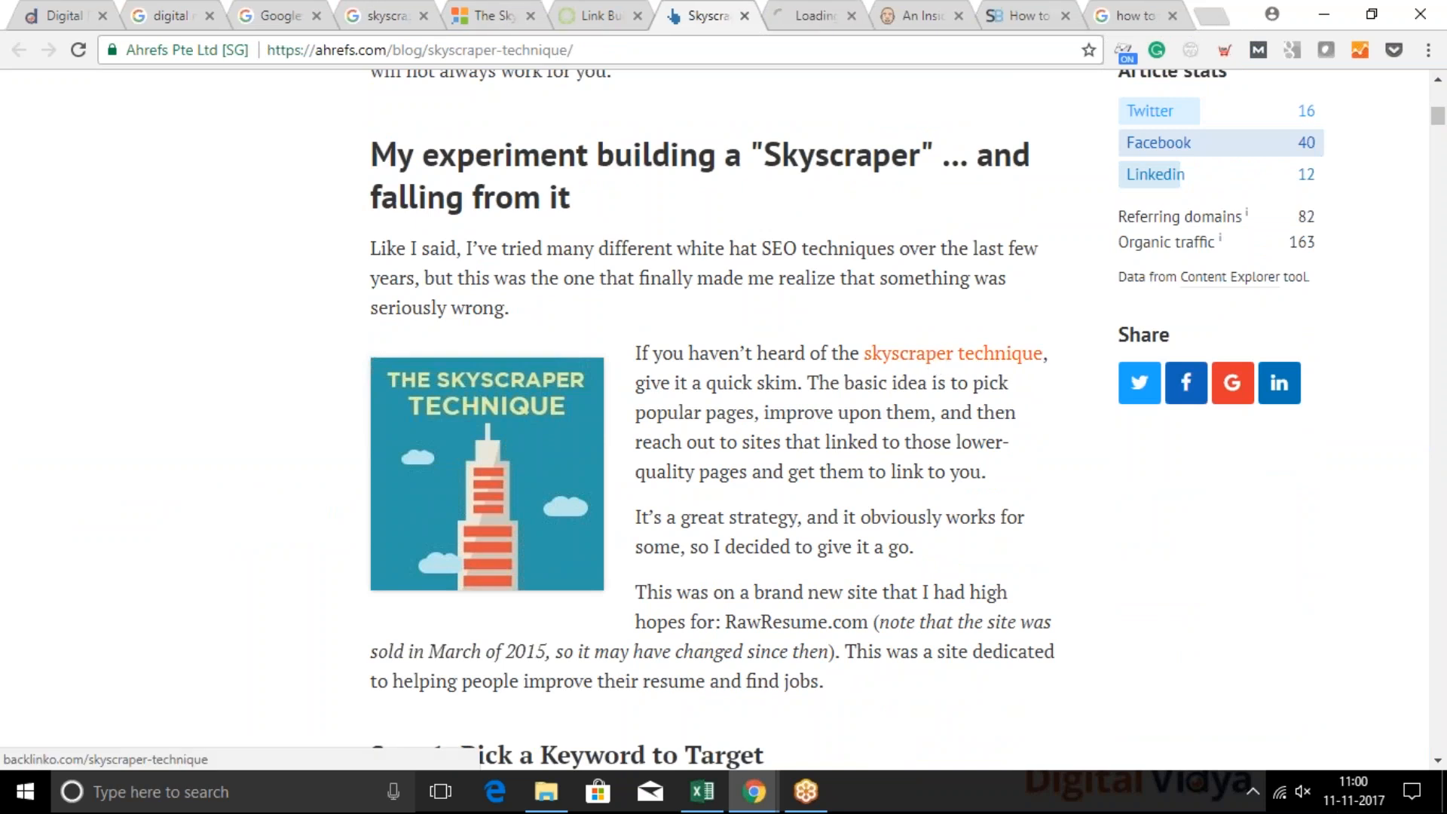
left_click(821, 11)
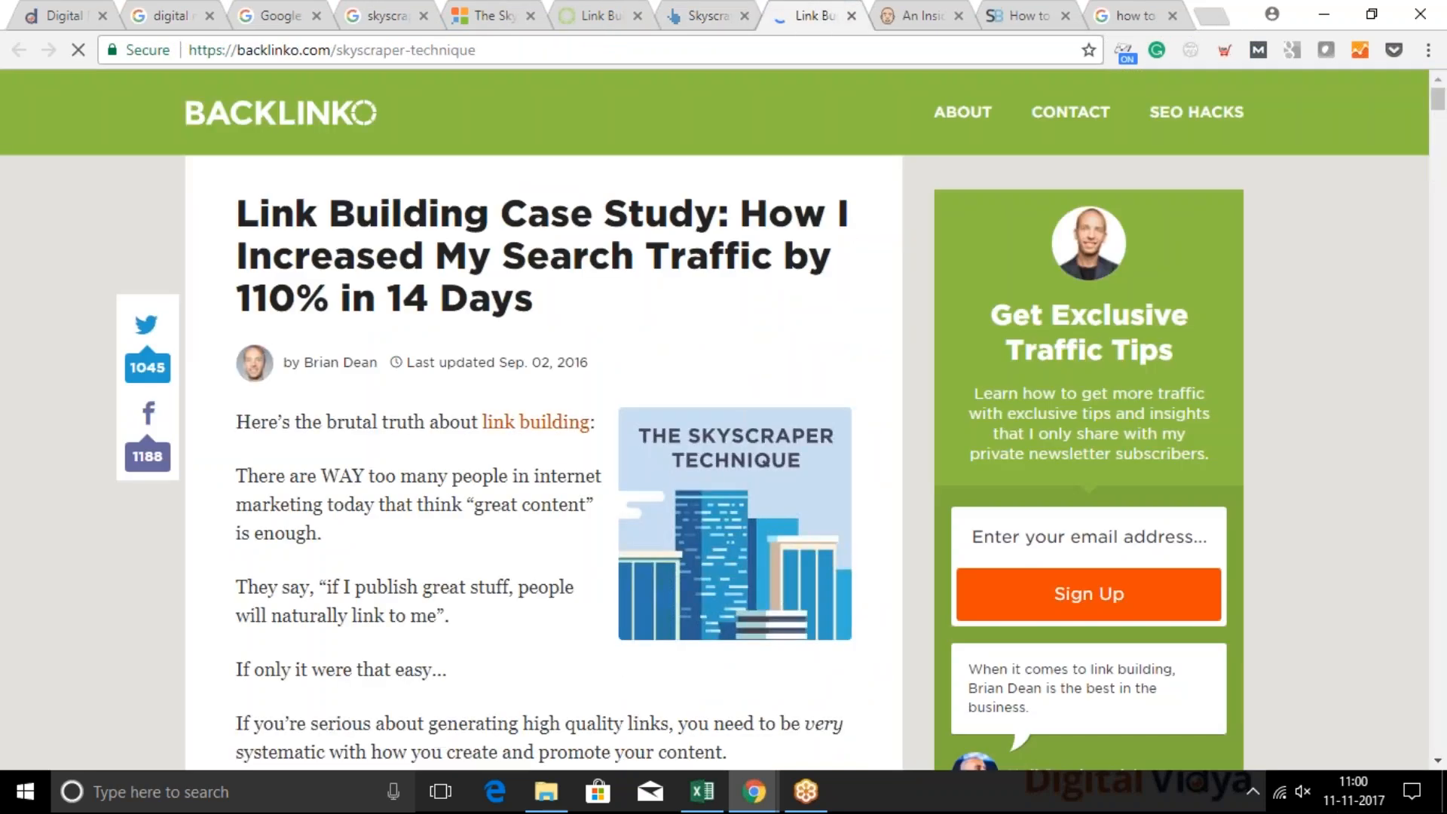
left_click(724, 10)
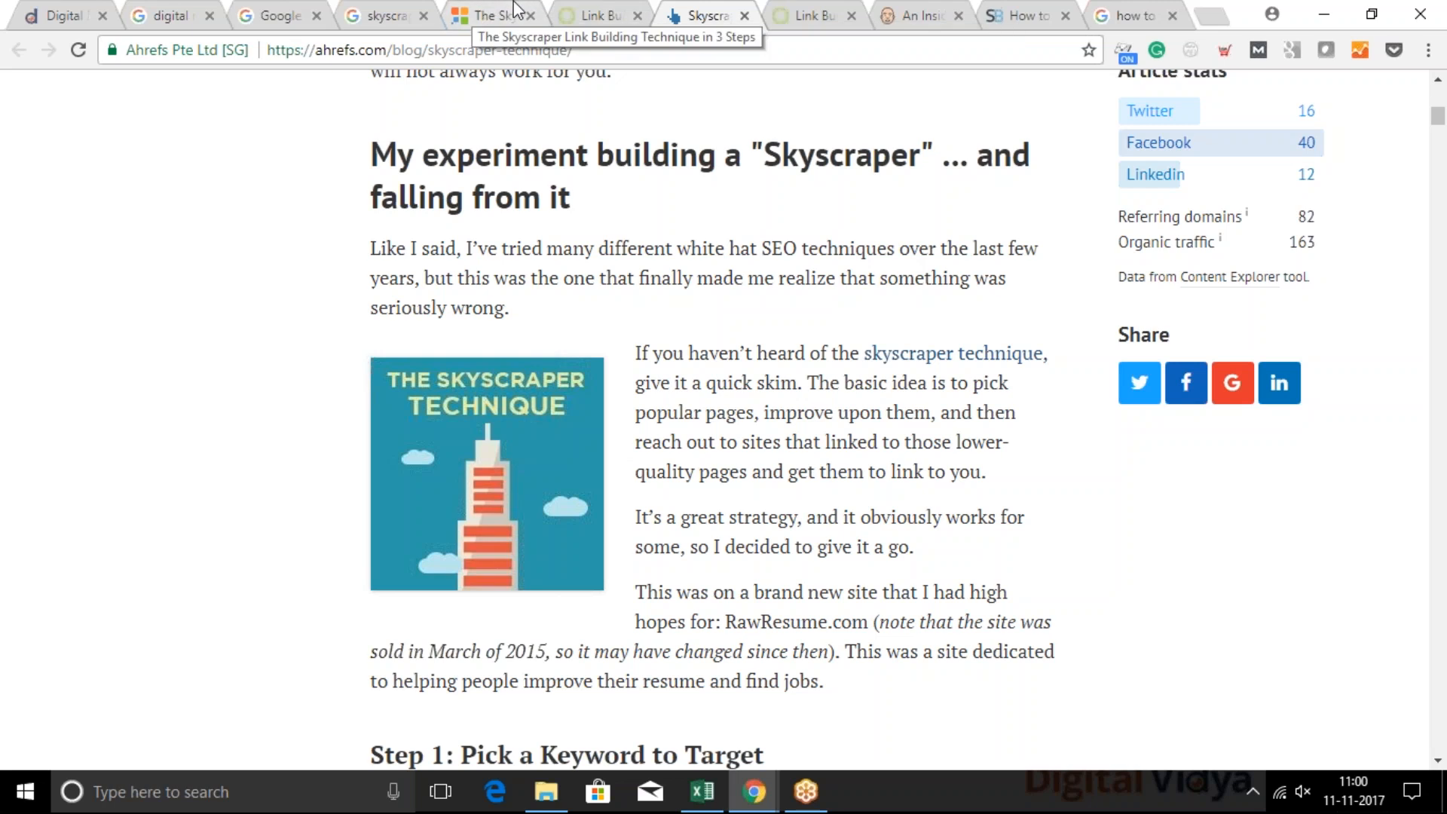
Look over the Google results for skyscraper technique link building and the introduction of the Backlinko case study
left_click(396, 10)
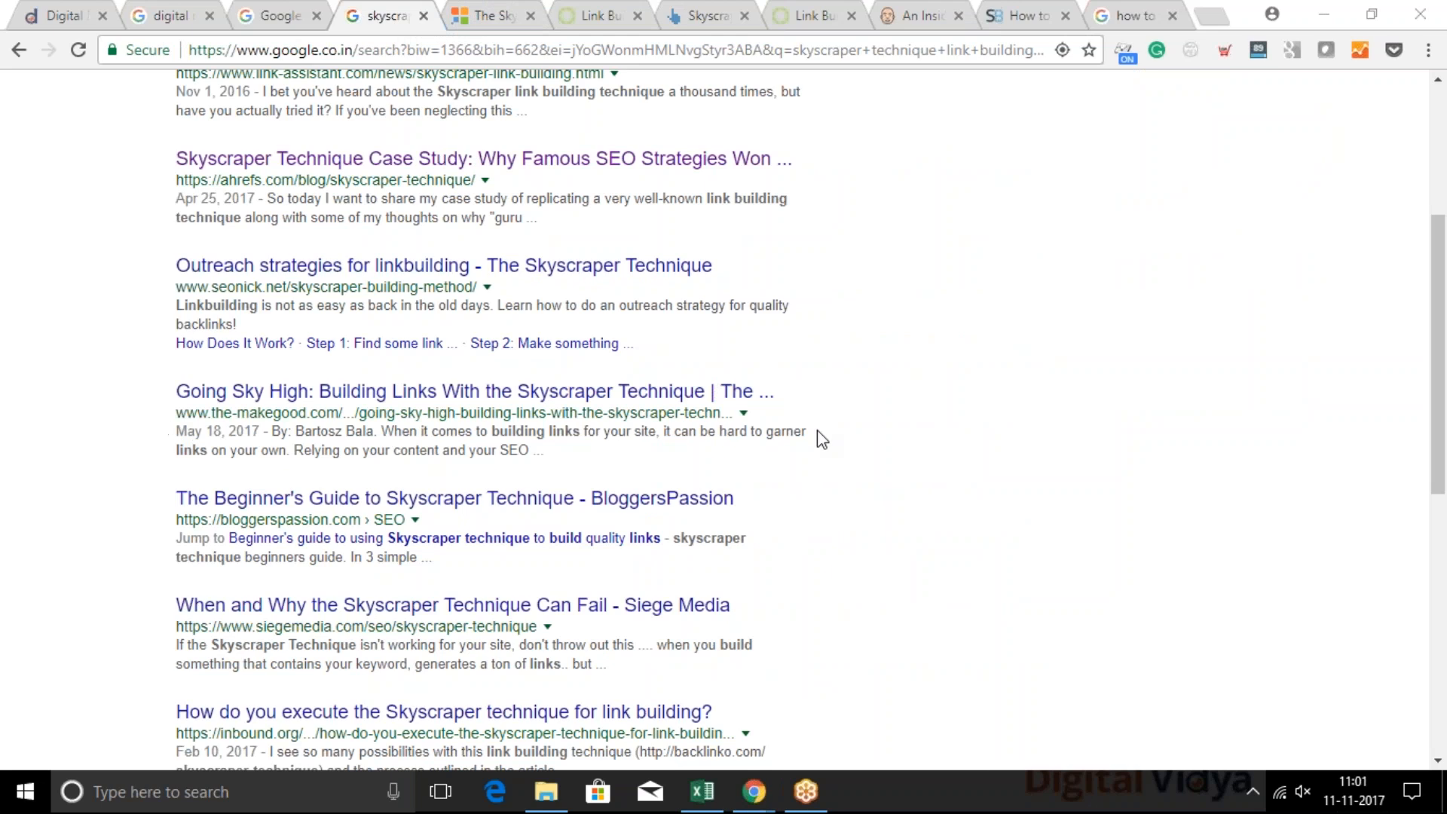
left_click(614, 13)
scroll(442, 471, "down", 4)
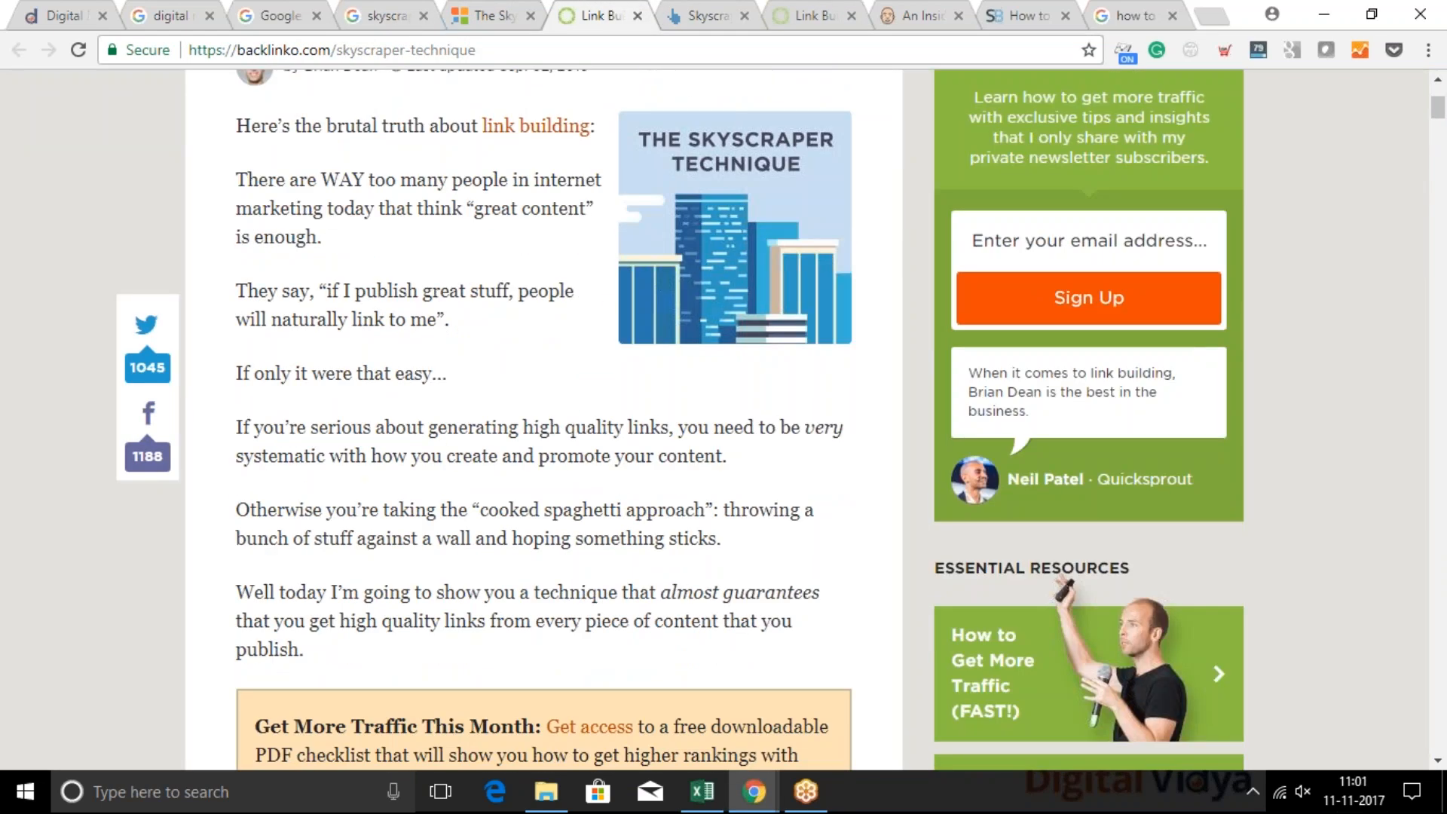
Highlight part of the sentence introducing the first email example in the Link-Assistant article, and review the article's title and introduction
left_click(497, 14)
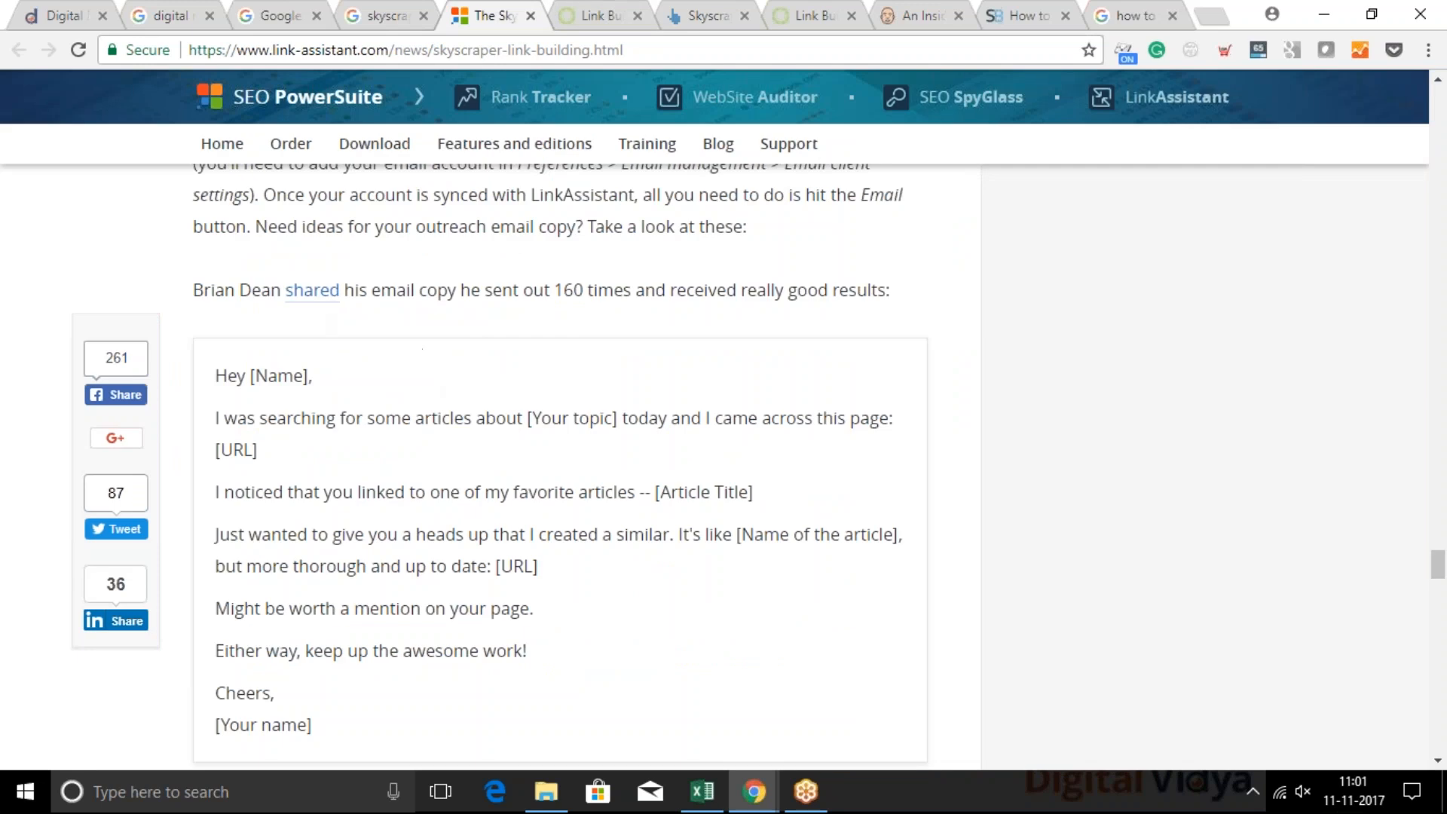
left_click_drag(195, 291, 489, 296)
left_click(490, 296)
scroll(838, 304, "up", 20)
scroll(743, 300, "up", 10)
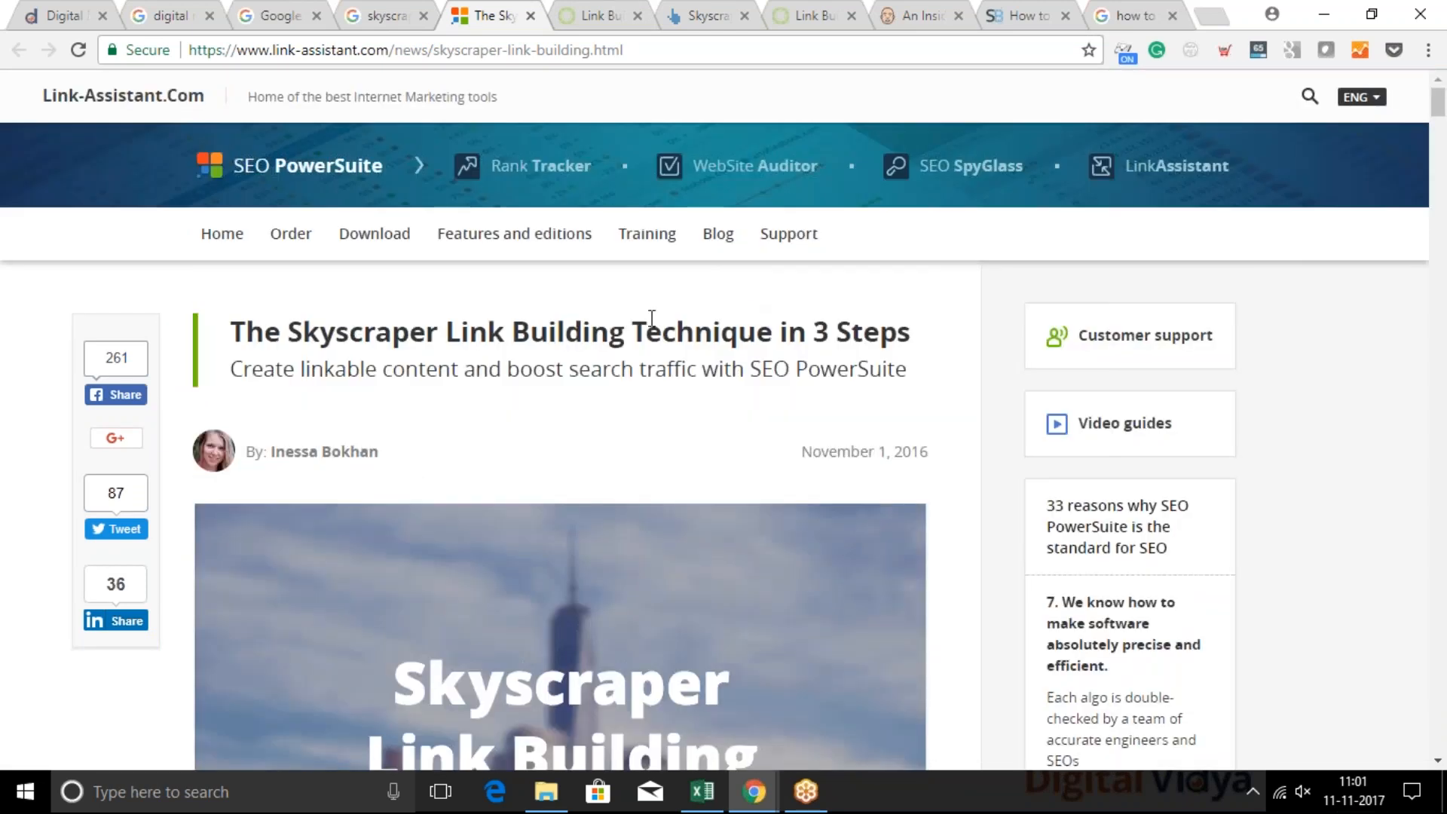
scroll(570, 411, "down", 10)
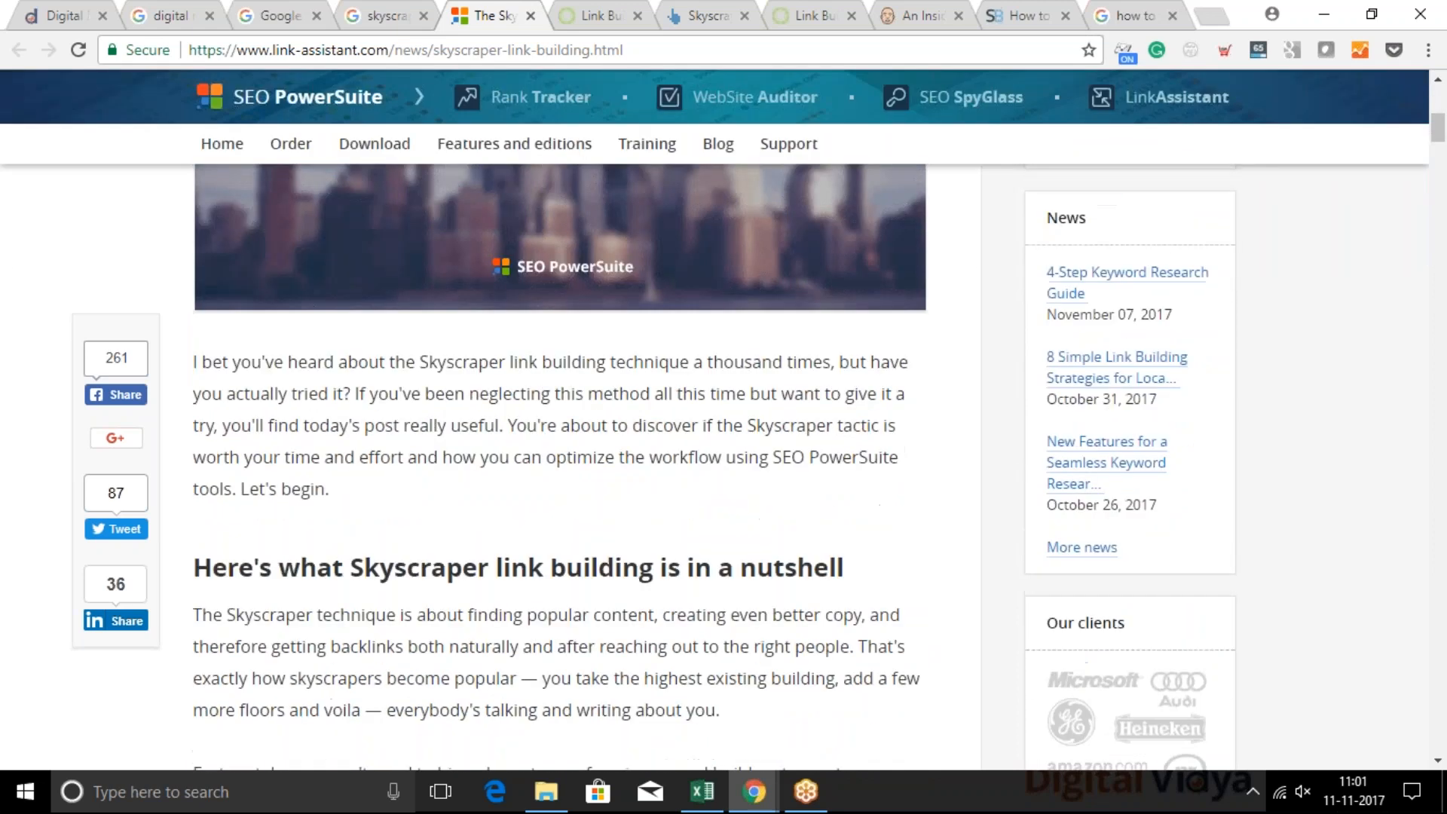
Return to the title of the Ahrefs article and highlight the word "Skyscraper" in it
left_click(705, 9)
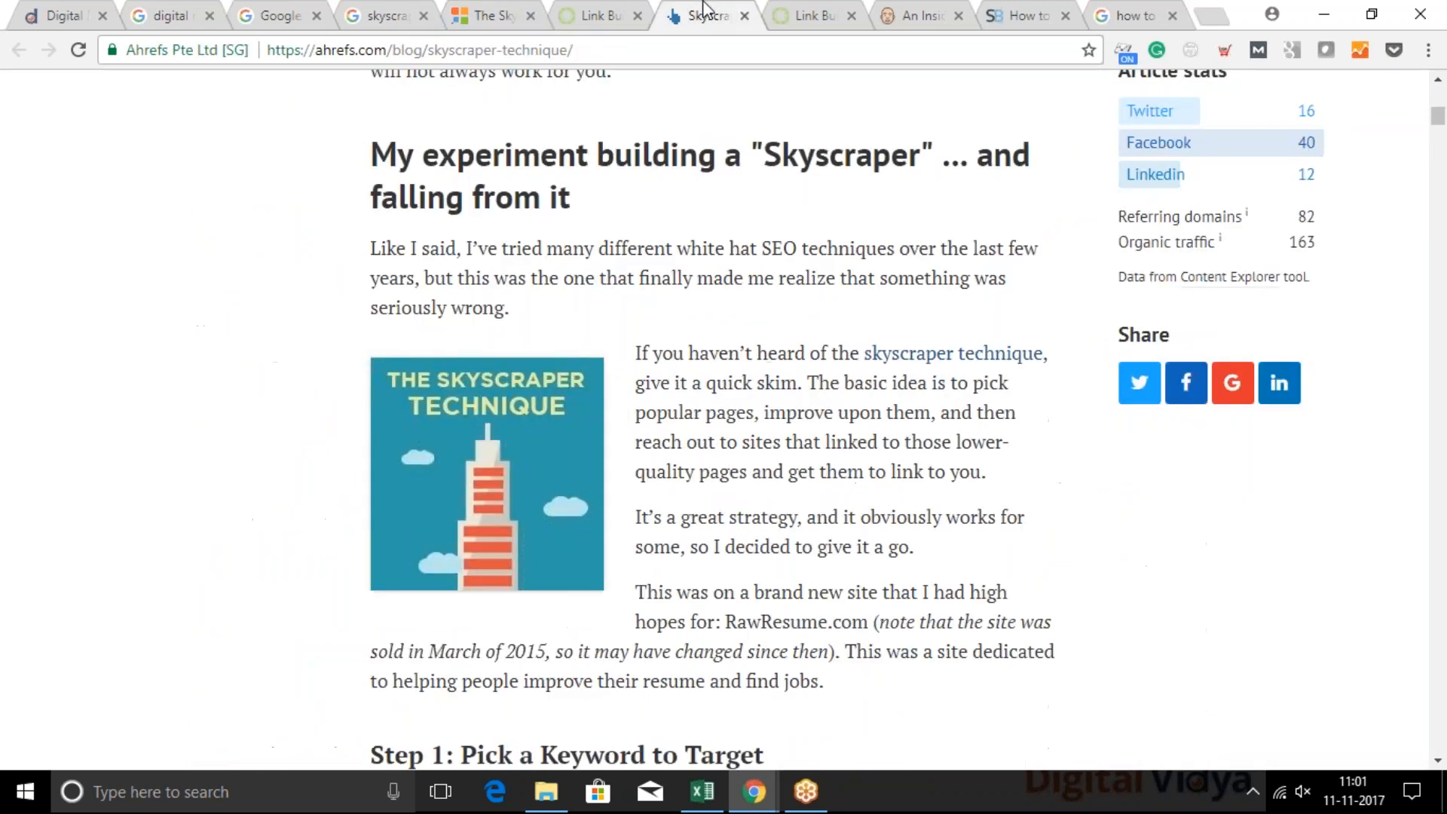
scroll(691, 271, "up", 10)
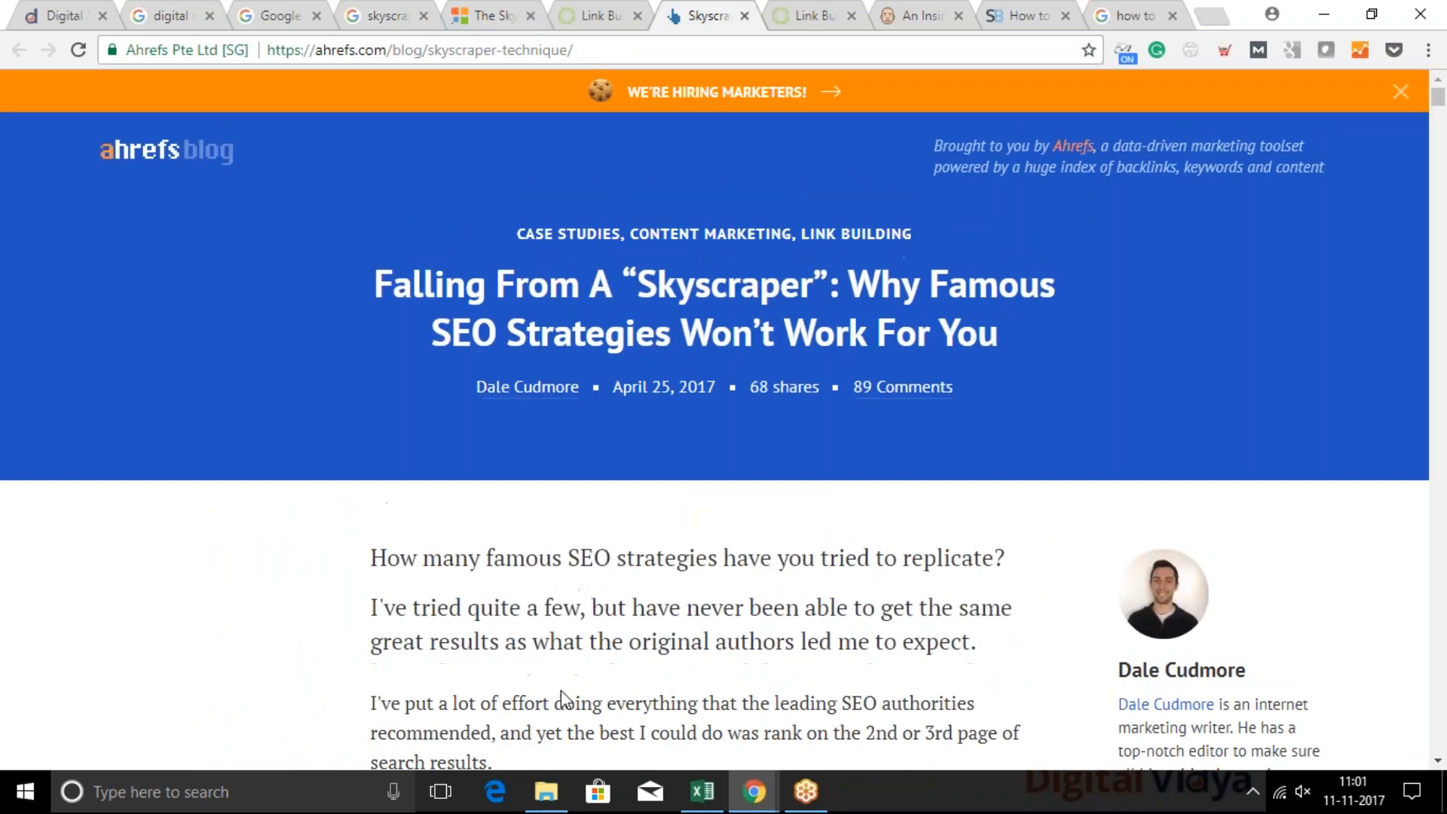
left_click_drag(656, 287, 821, 285)
left_click(683, 276)
left_click_drag(639, 285, 816, 288)
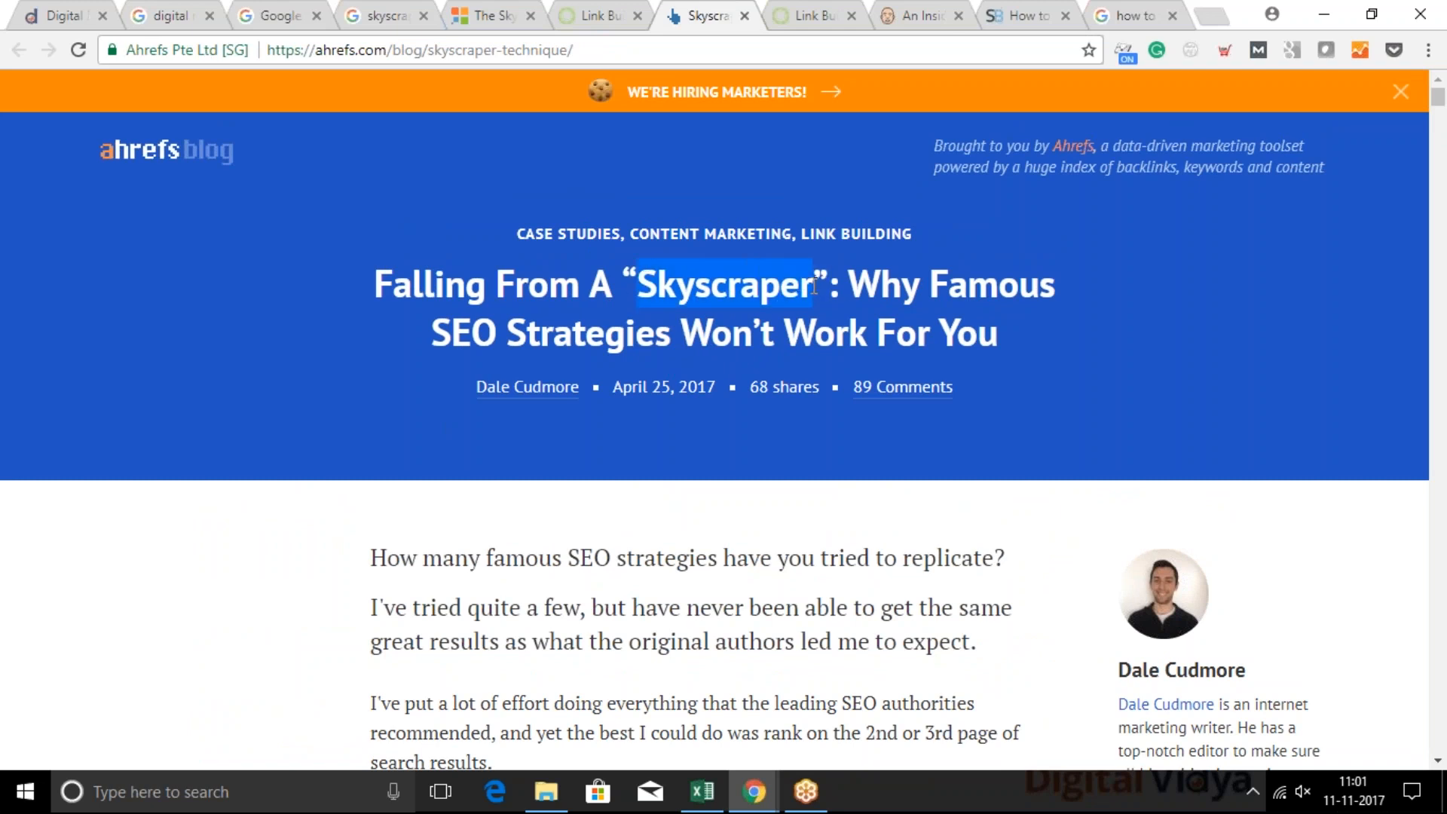
View the second Backlinko tab and read the opening of the Ahrefs article down to its "Skyscraper" experiment section
left_click(1017, 9)
left_click(804, 16)
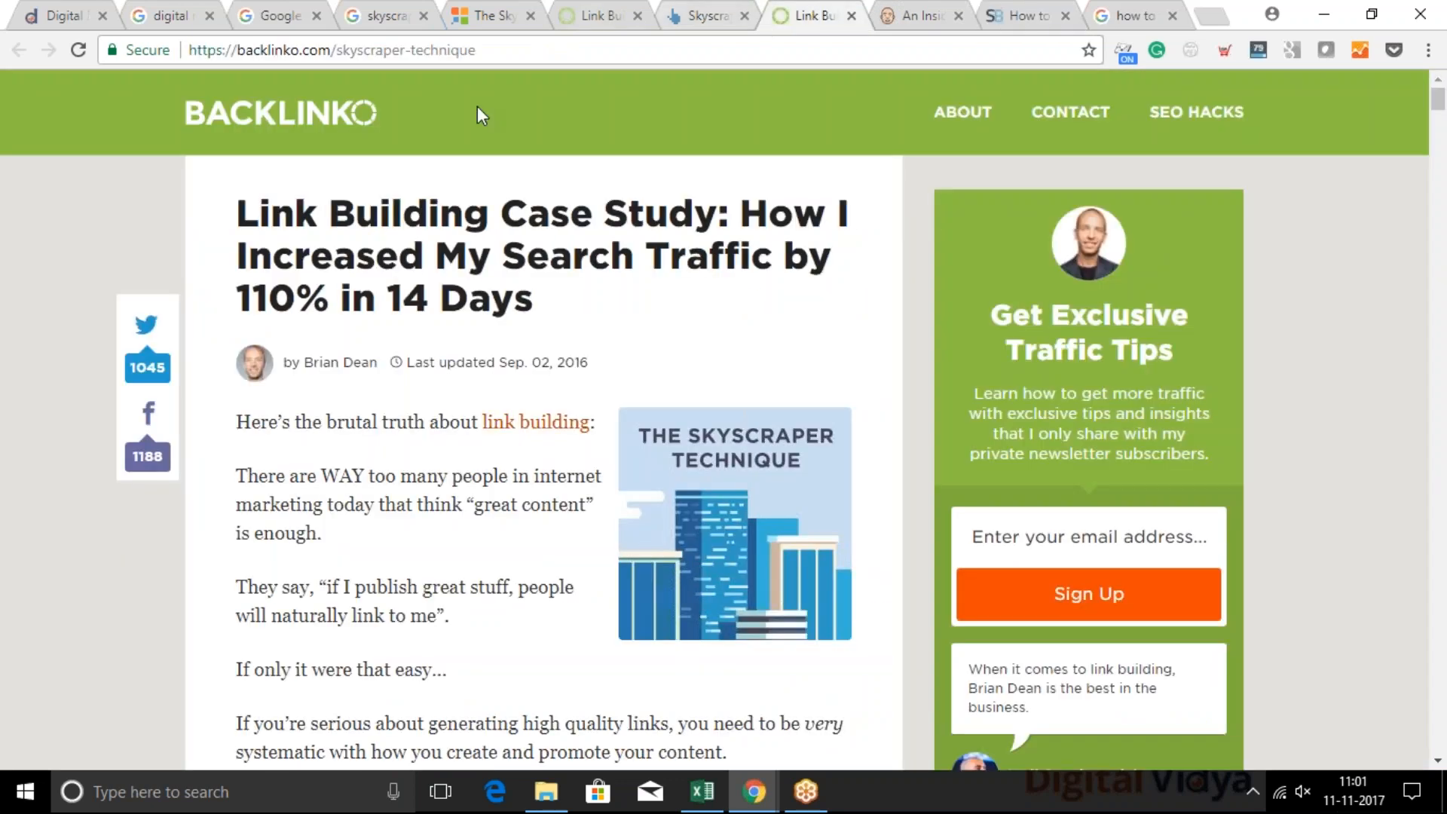
left_click(695, 9)
left_click(539, 686)
scroll(537, 681, "down", 6)
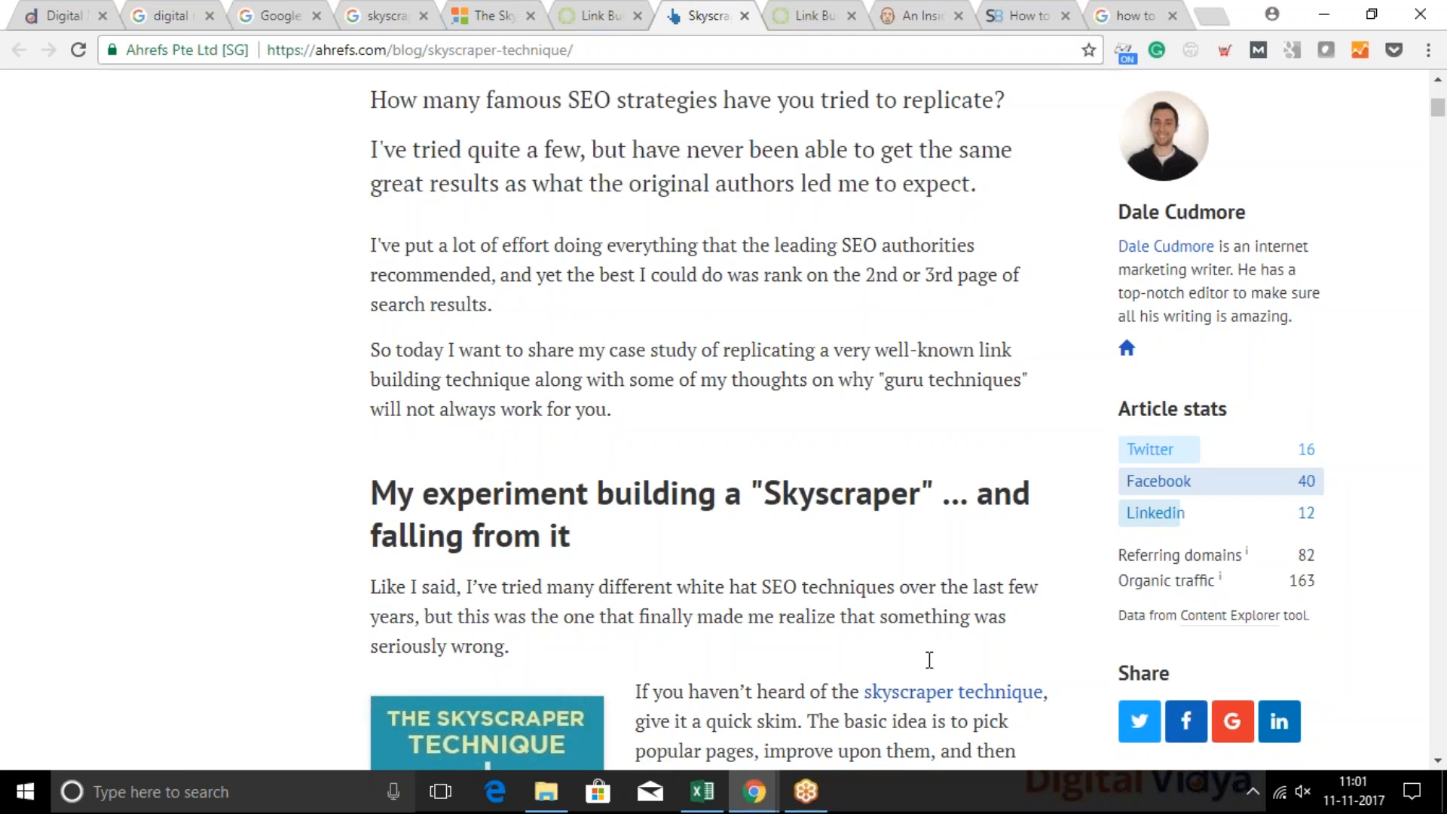
Switch to the S3-Summary.pptx presentation in Google Slides and show the "Common Metrics" slide
mouse_move(753, 791)
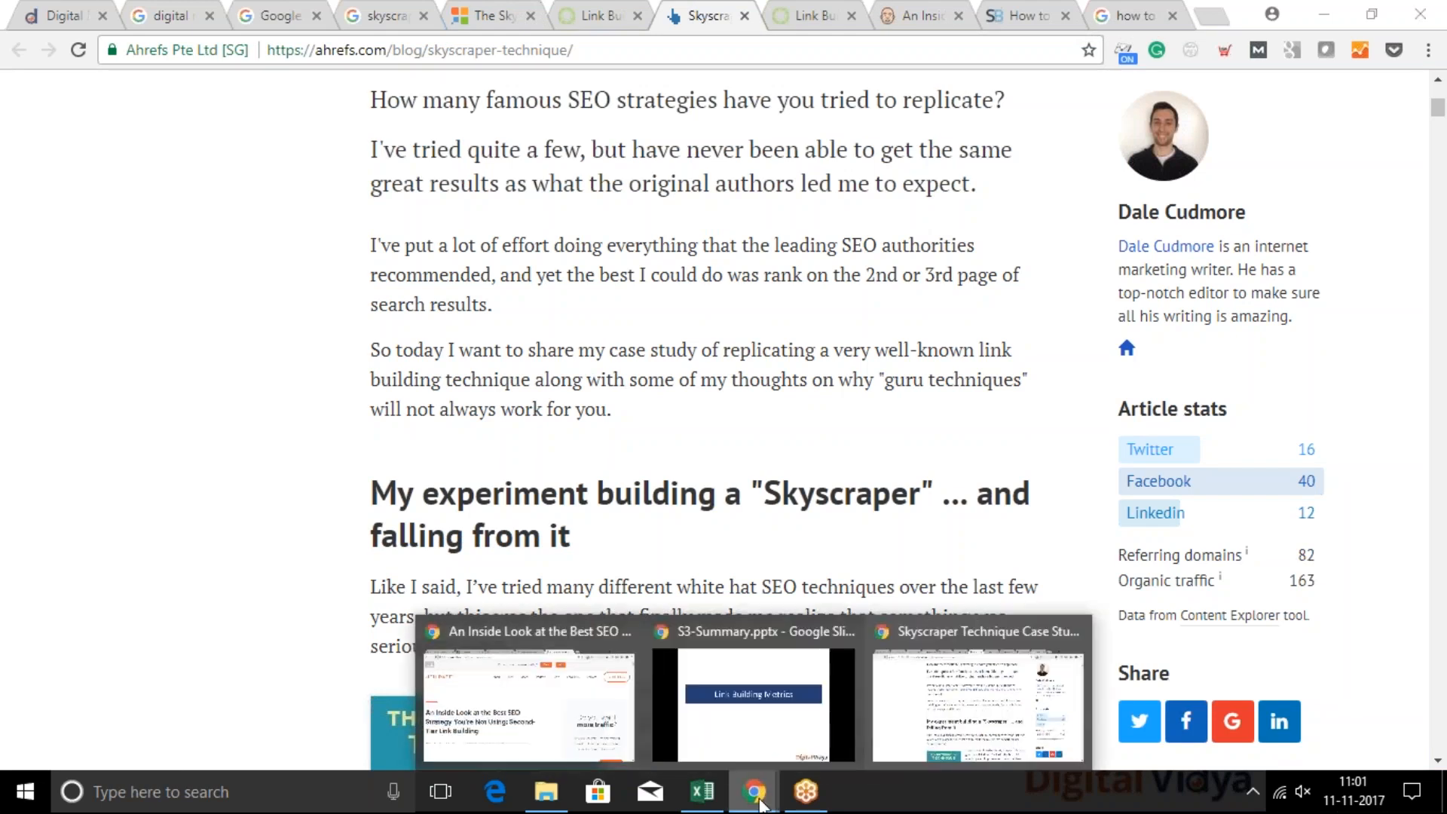
left_click(546, 731)
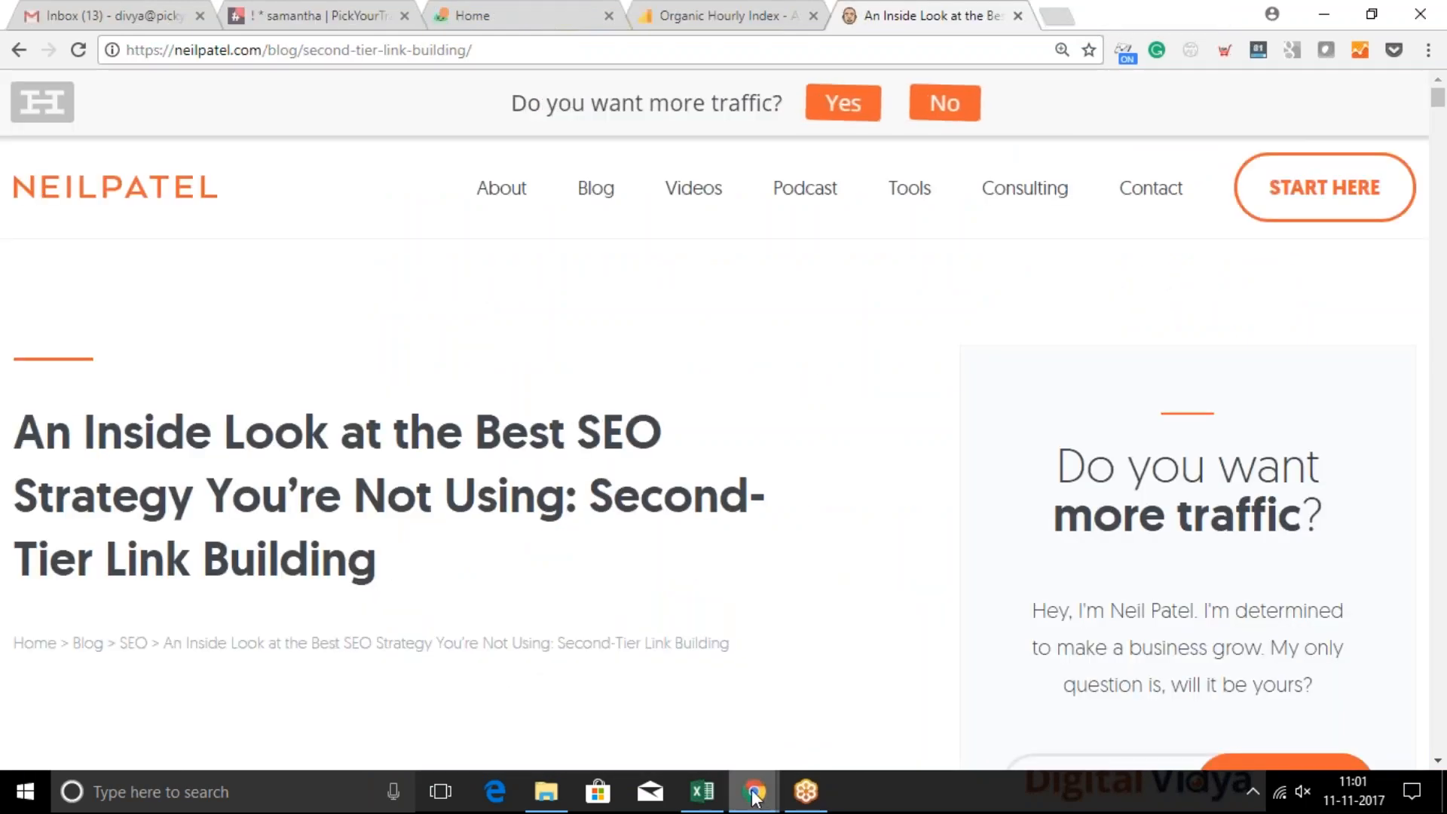
mouse_move(753, 793)
left_click(791, 697)
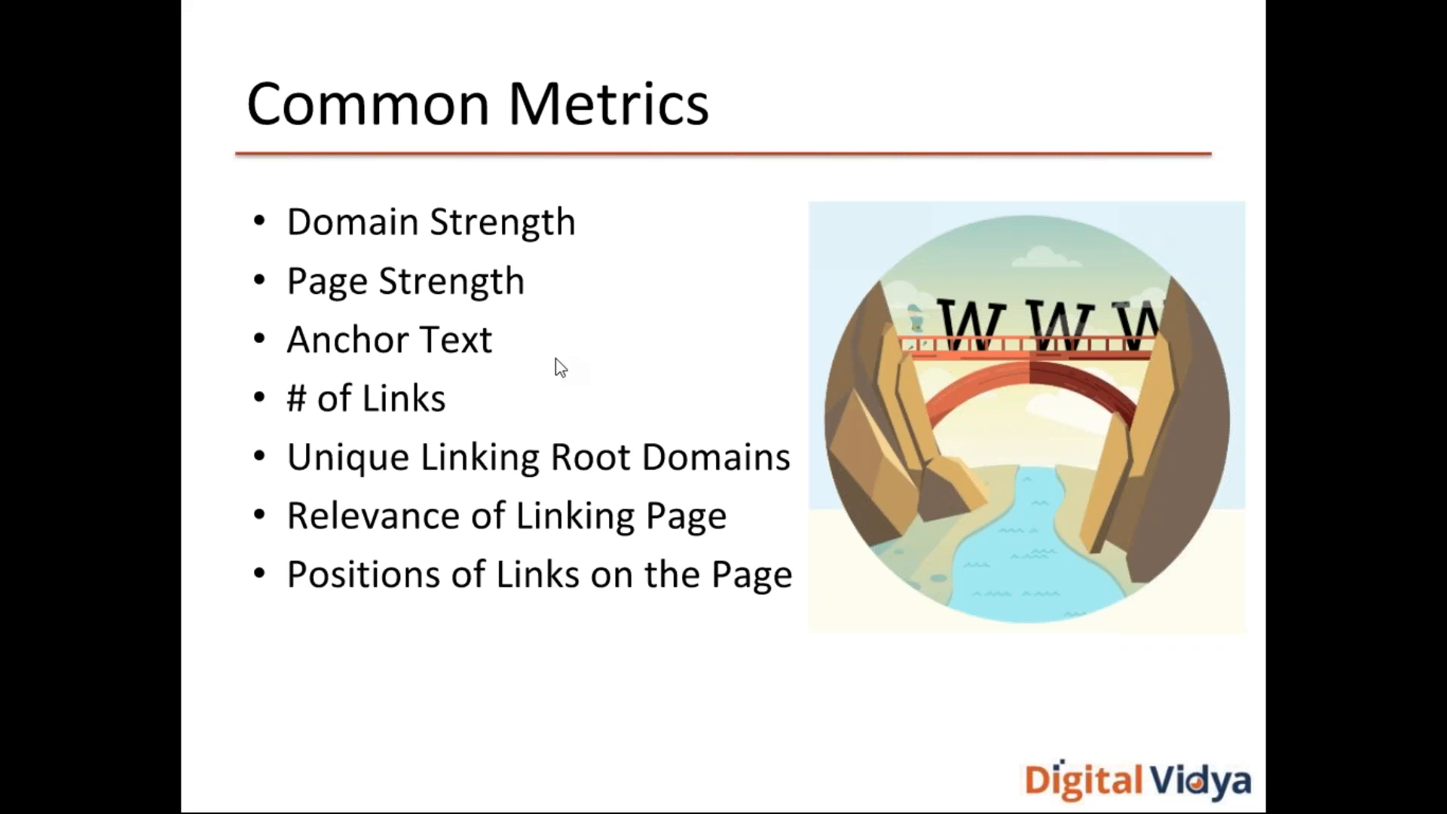
Return to the research browser window and close both Backlinko tabs, the "An Inside Look" tab and the two "how to" tabs
key("alt+Tab")
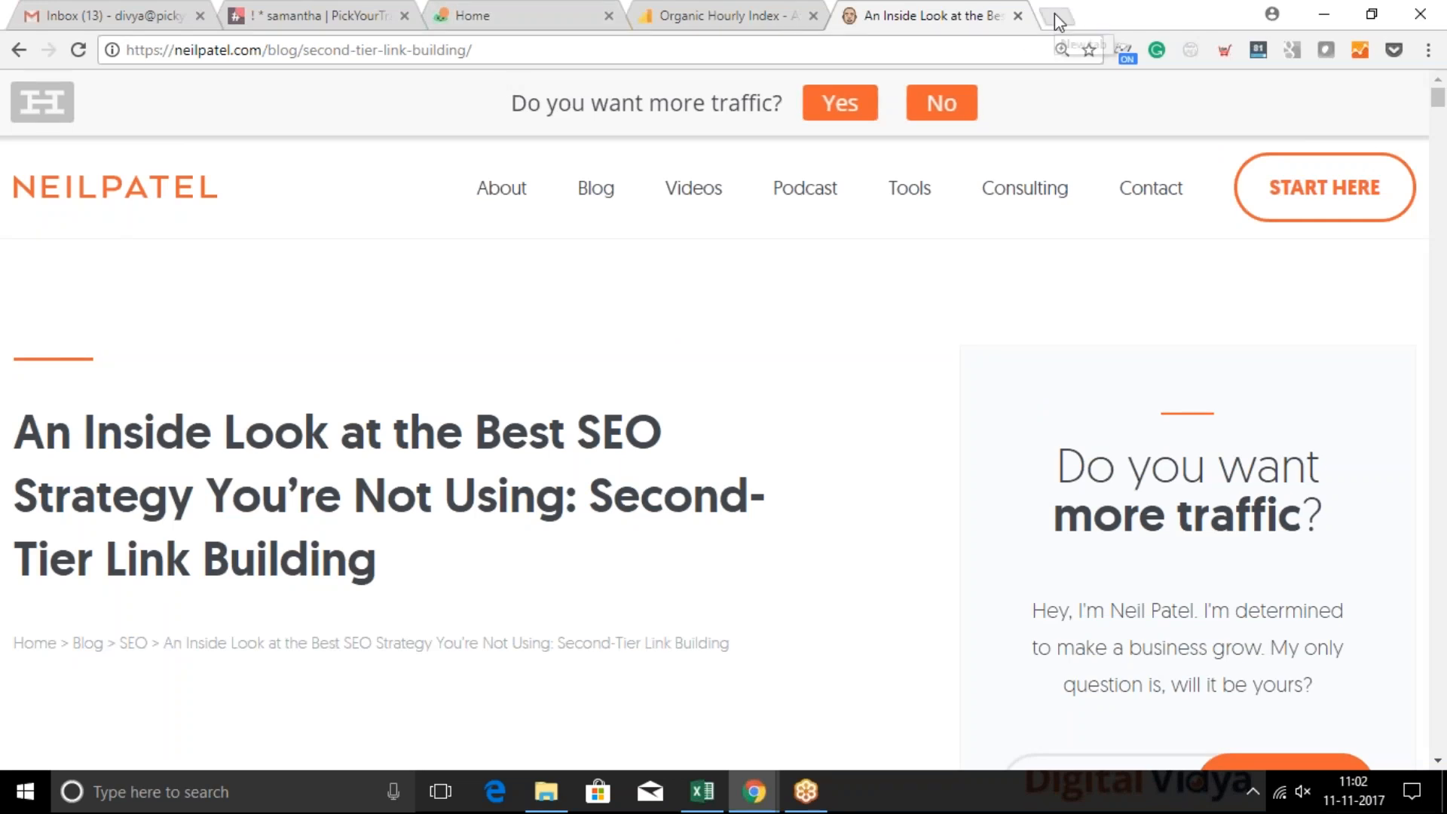
key("alt+Tab")
key("alt+Tab")
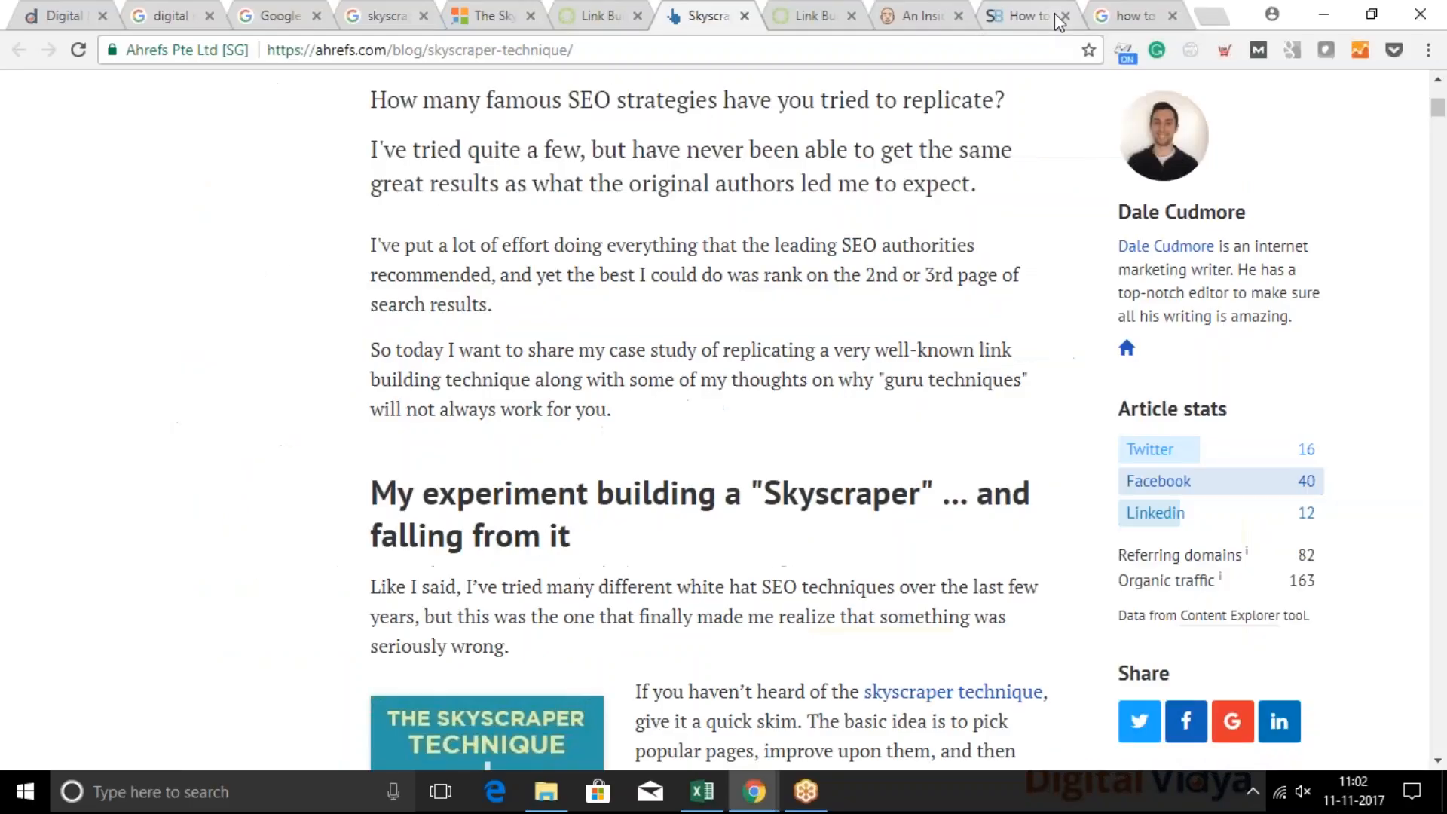
left_click(851, 15)
left_click(851, 15)
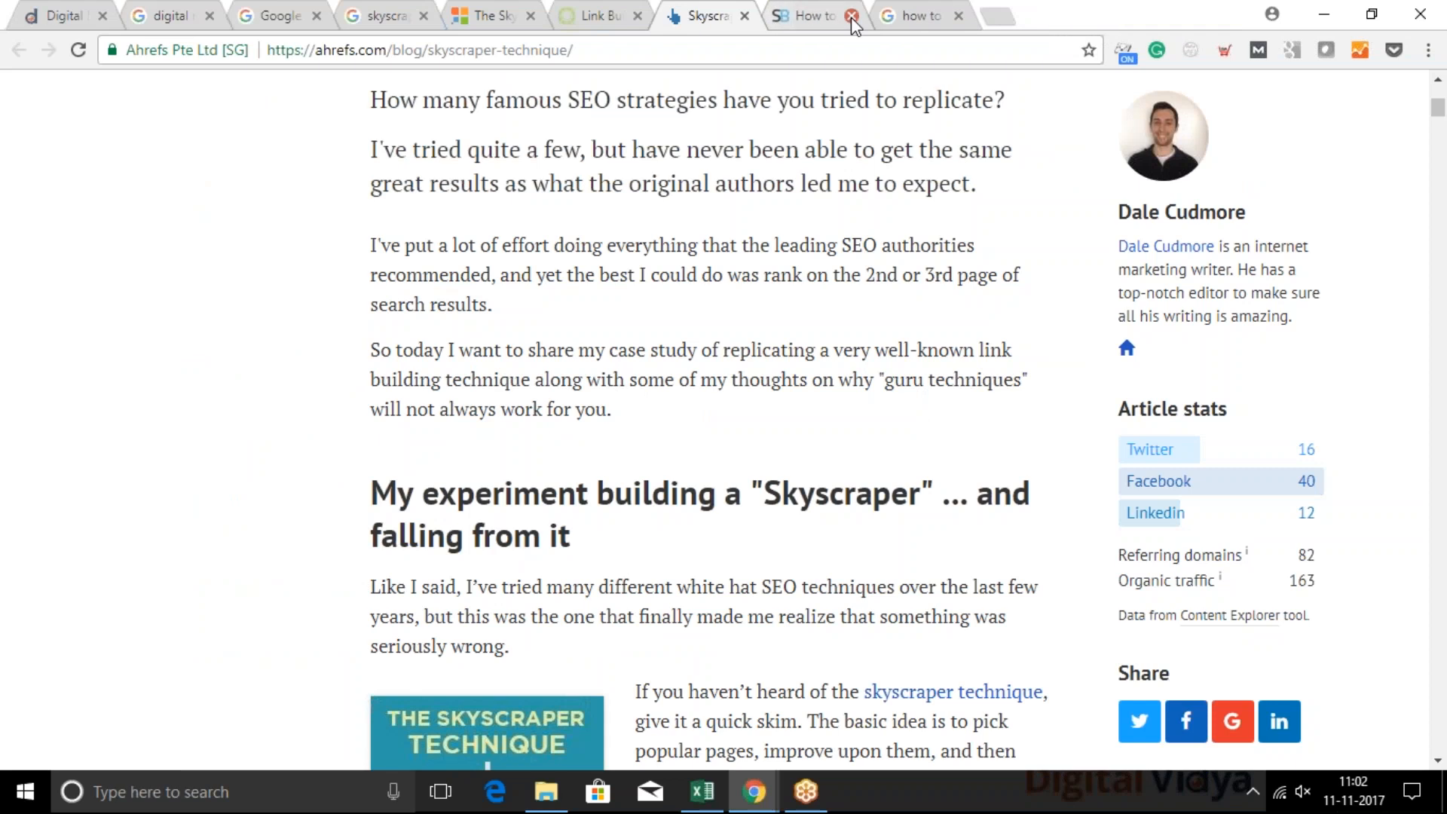
left_click(852, 15)
left_click(851, 15)
left_click(666, 11)
left_click(729, 15)
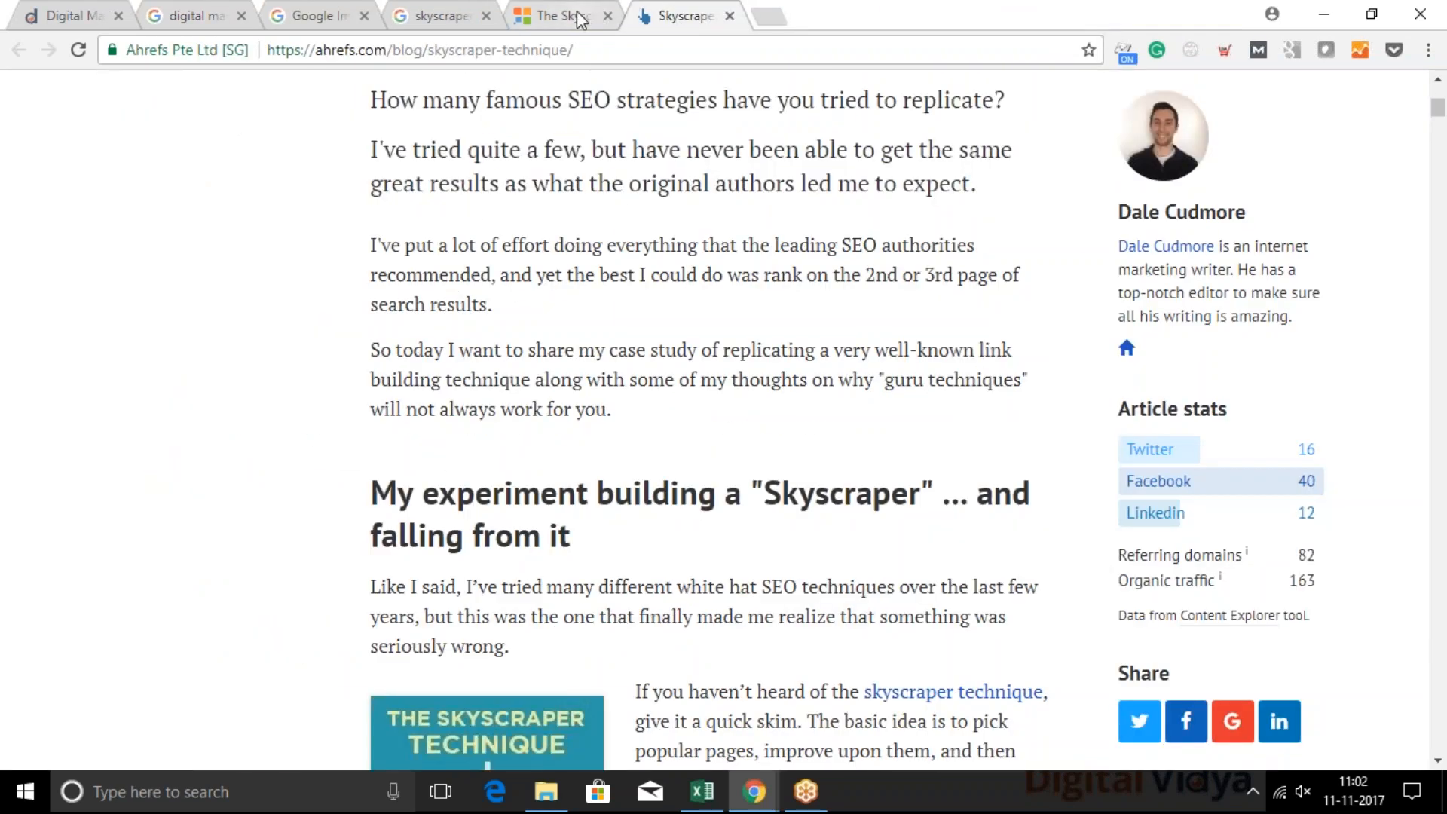
Open Moz's Open Site Explorer at moz.com/ose in a new tab
left_click(769, 15)
type("MOZ")
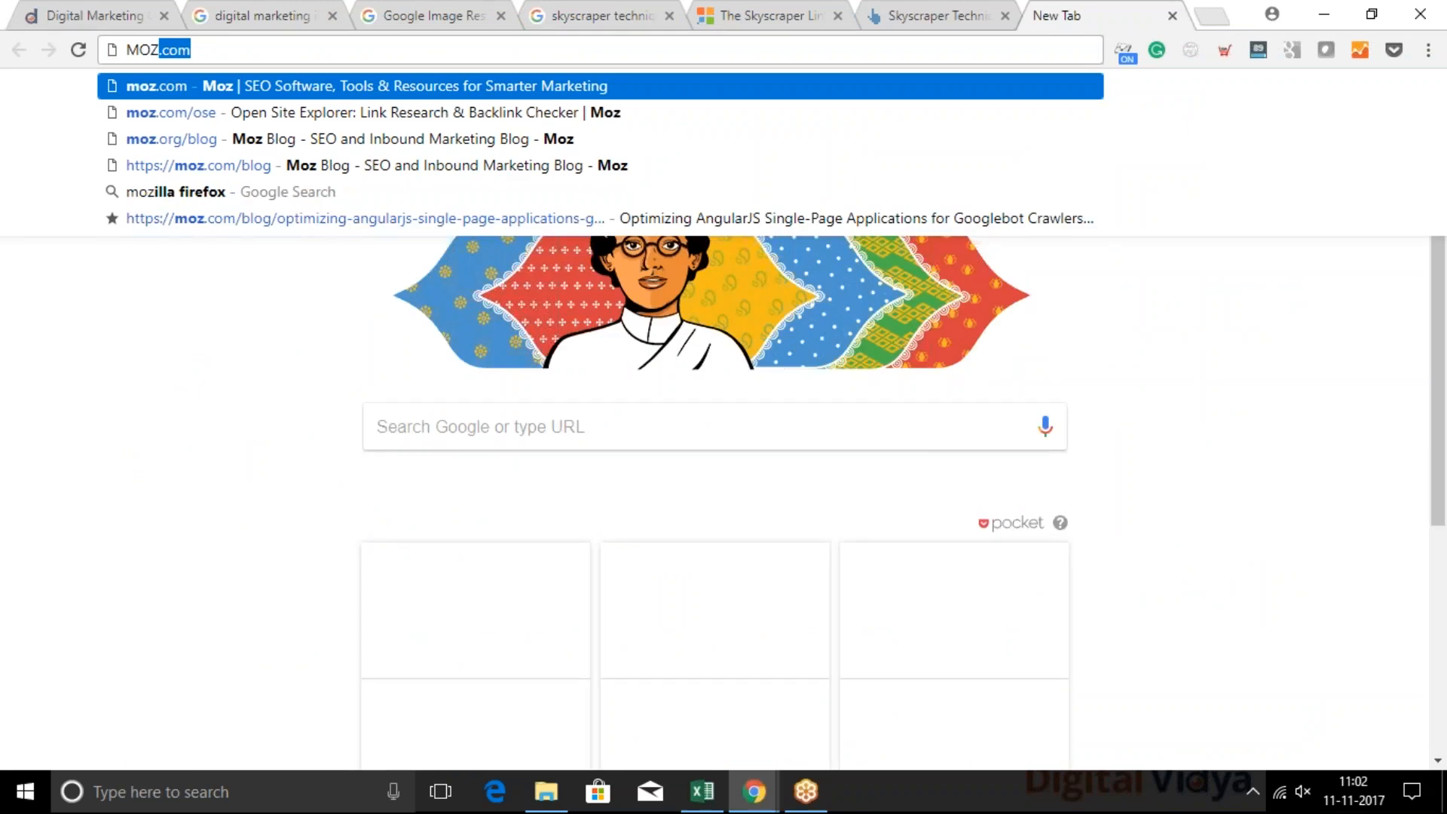
key("Down")
key("Return")
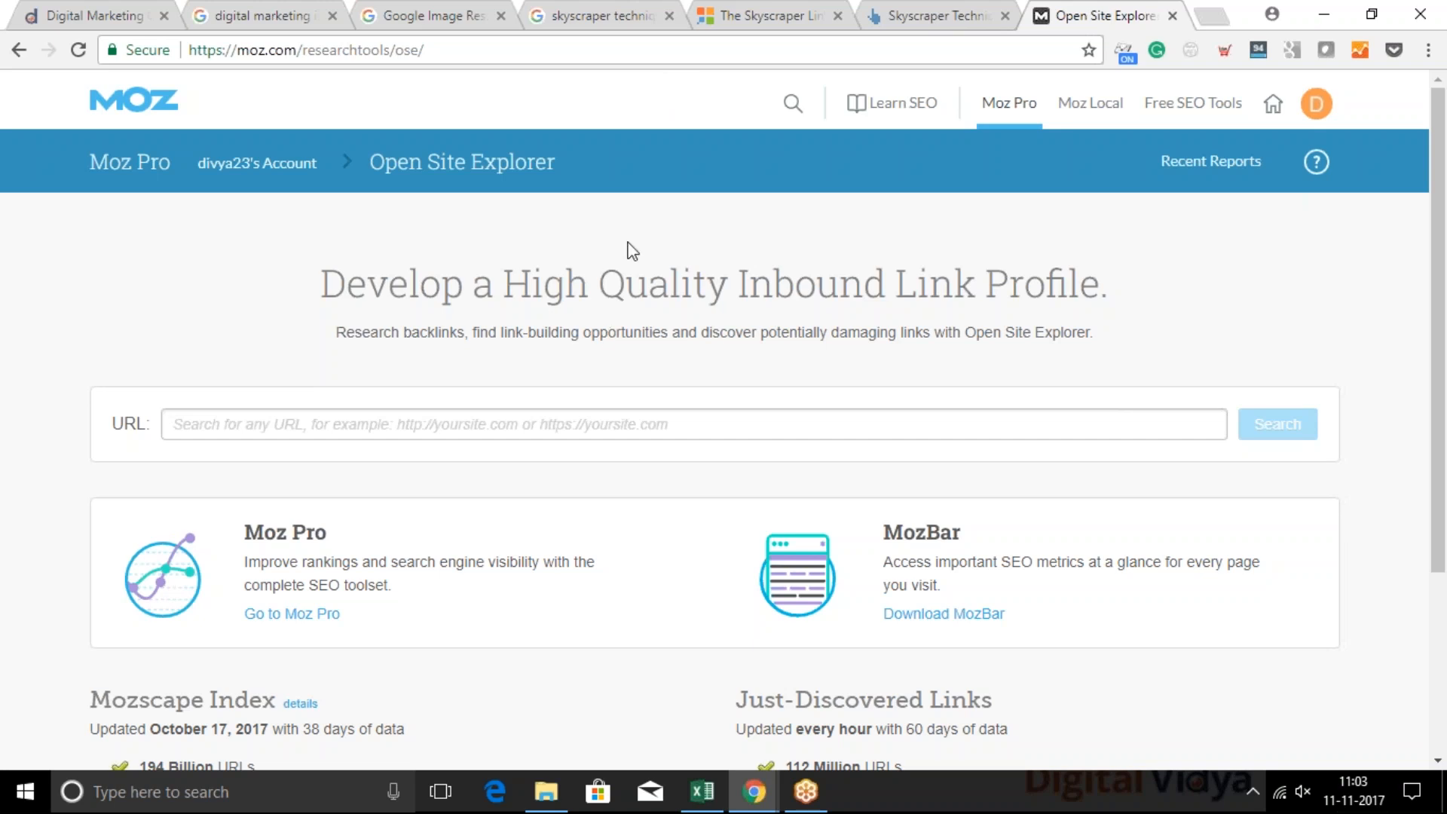
left_click(726, 10)
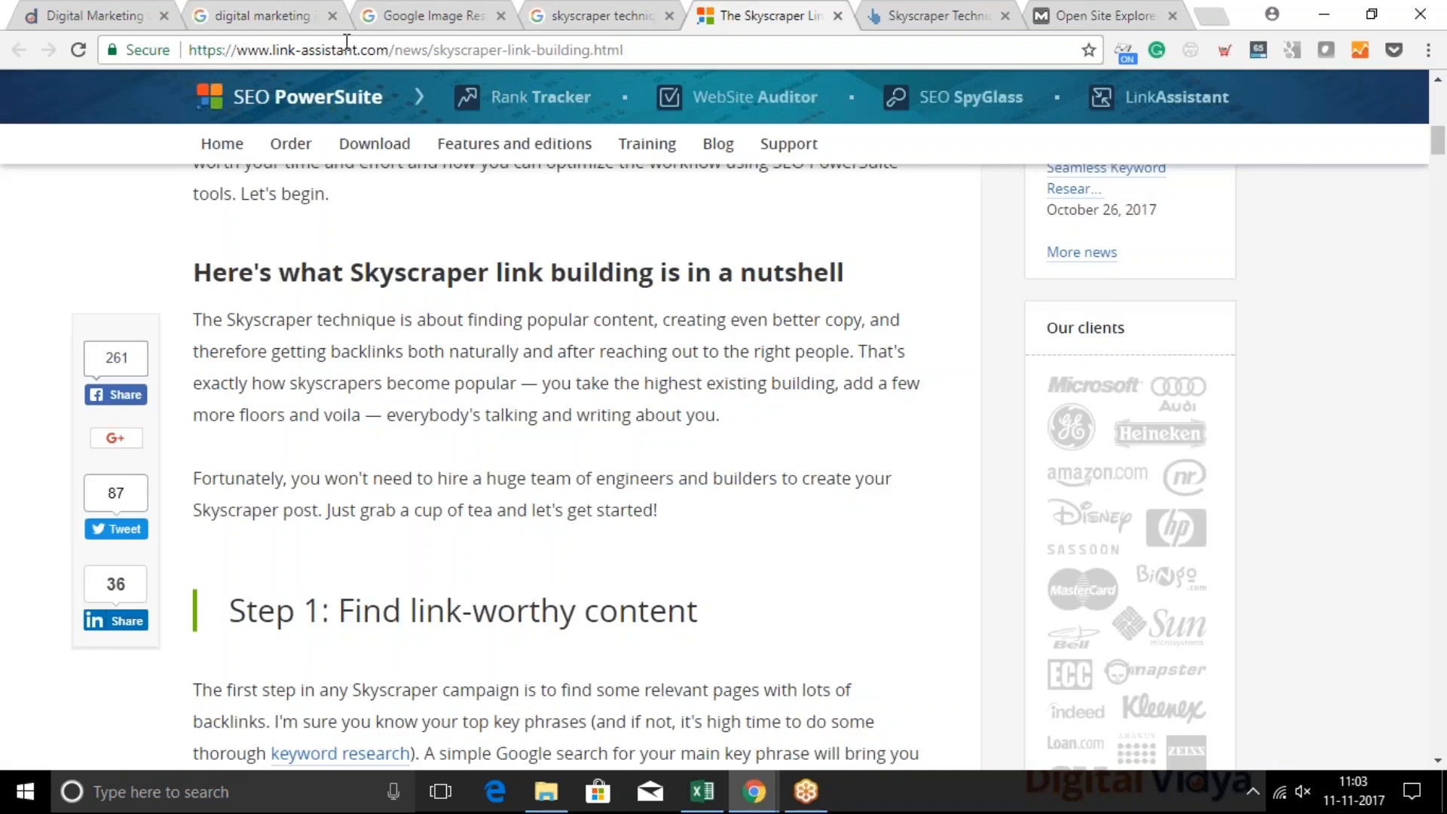
left_click_drag(386, 49, 104, 66)
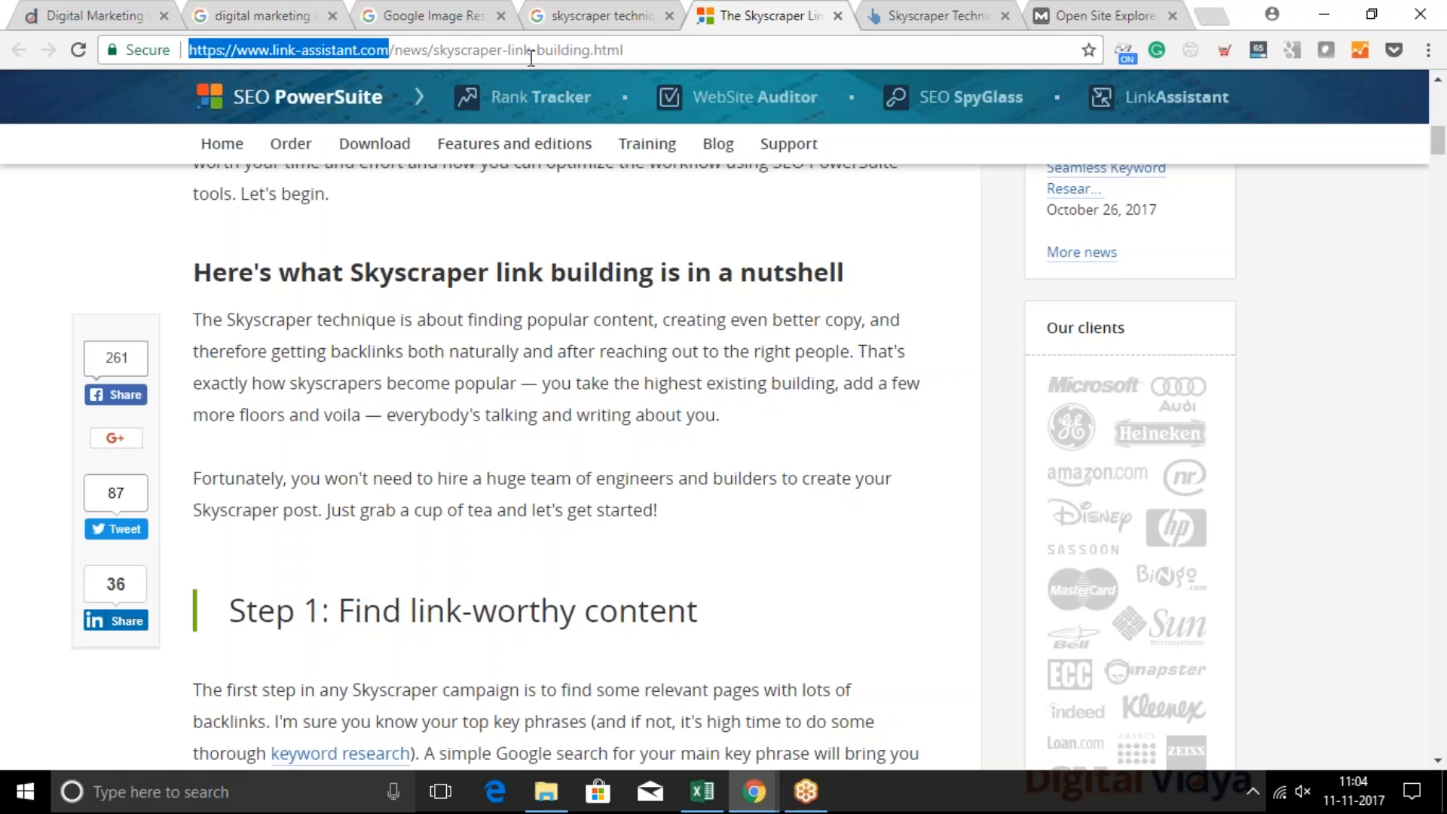
left_click(591, 50)
Switch the "digital marketing infographic" Google search from image results to all results
left_click(316, 11)
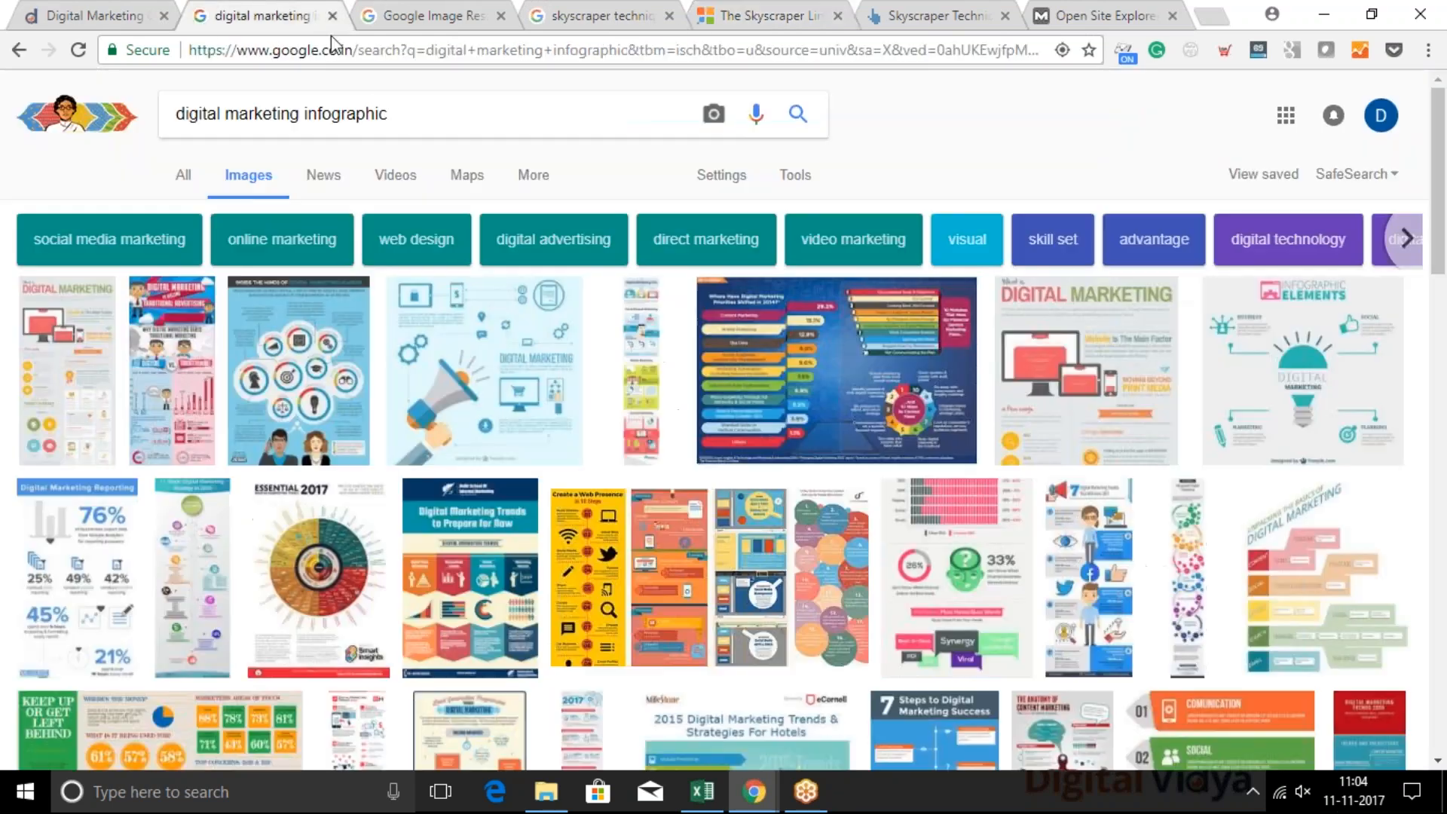
left_click(183, 175)
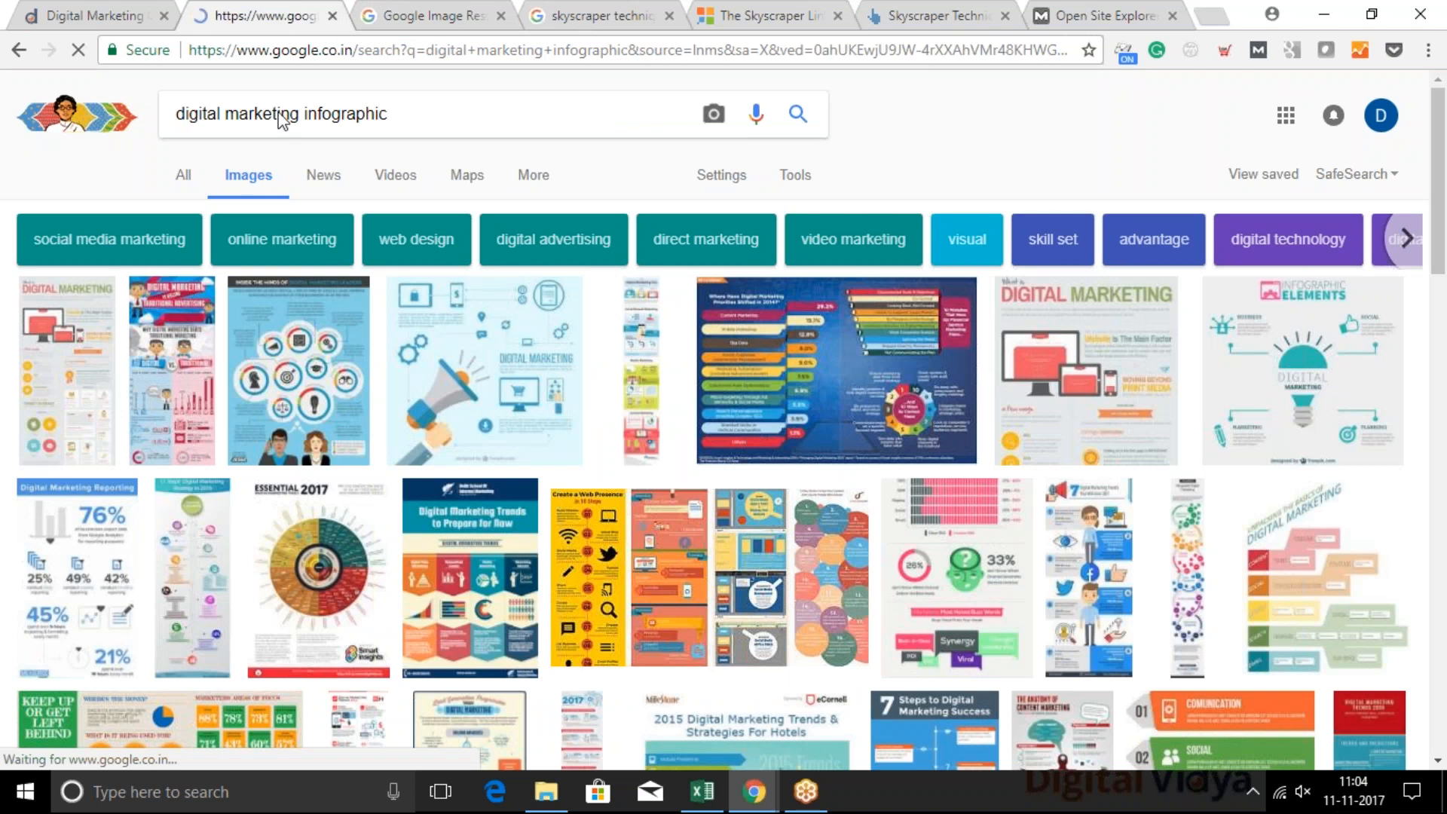
Replace the search query with "food blog inurl:resource" and run the Google search
double_click(284, 113)
key("ctrl+a")
type("food")
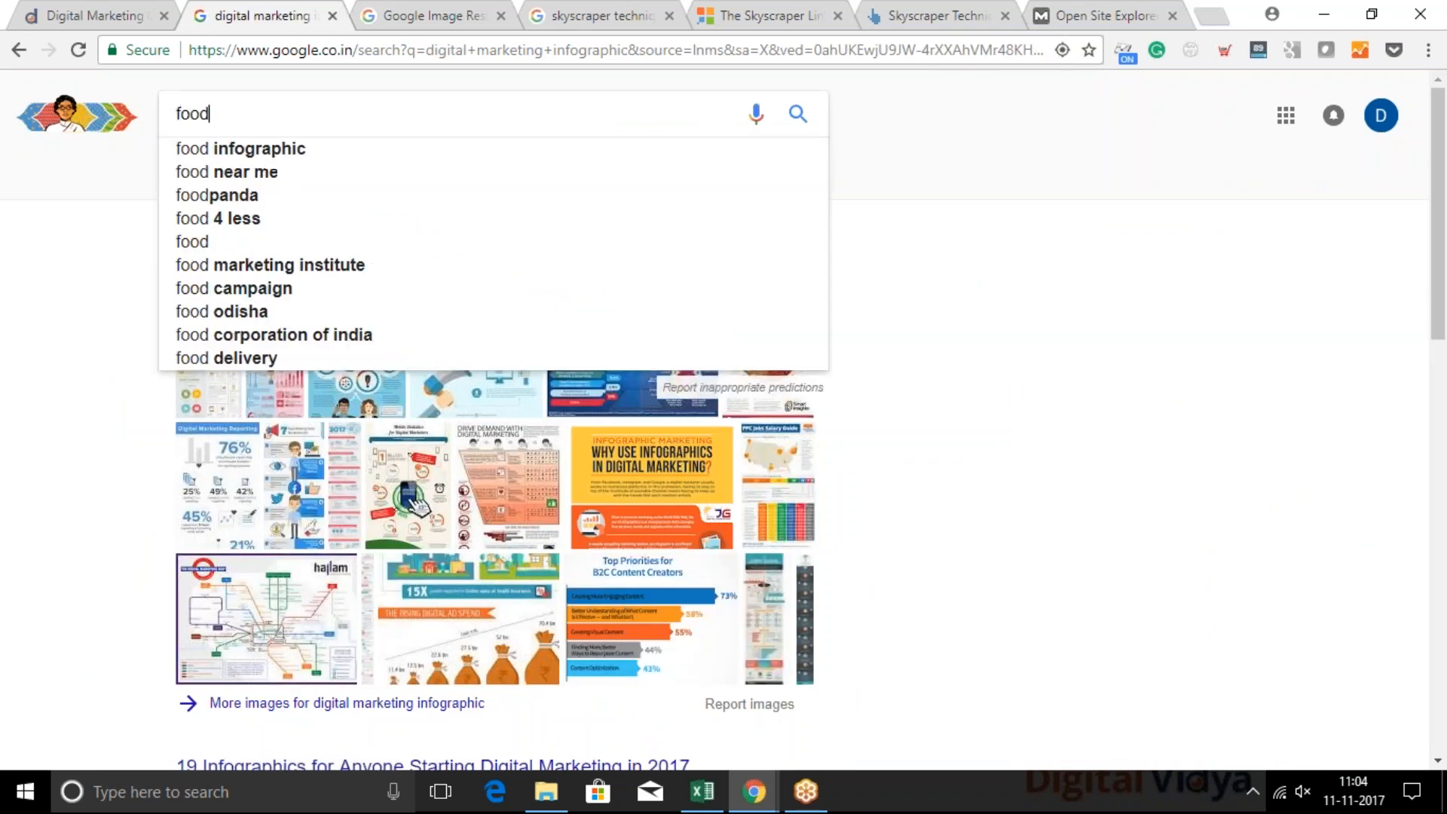
type(" blog iny")
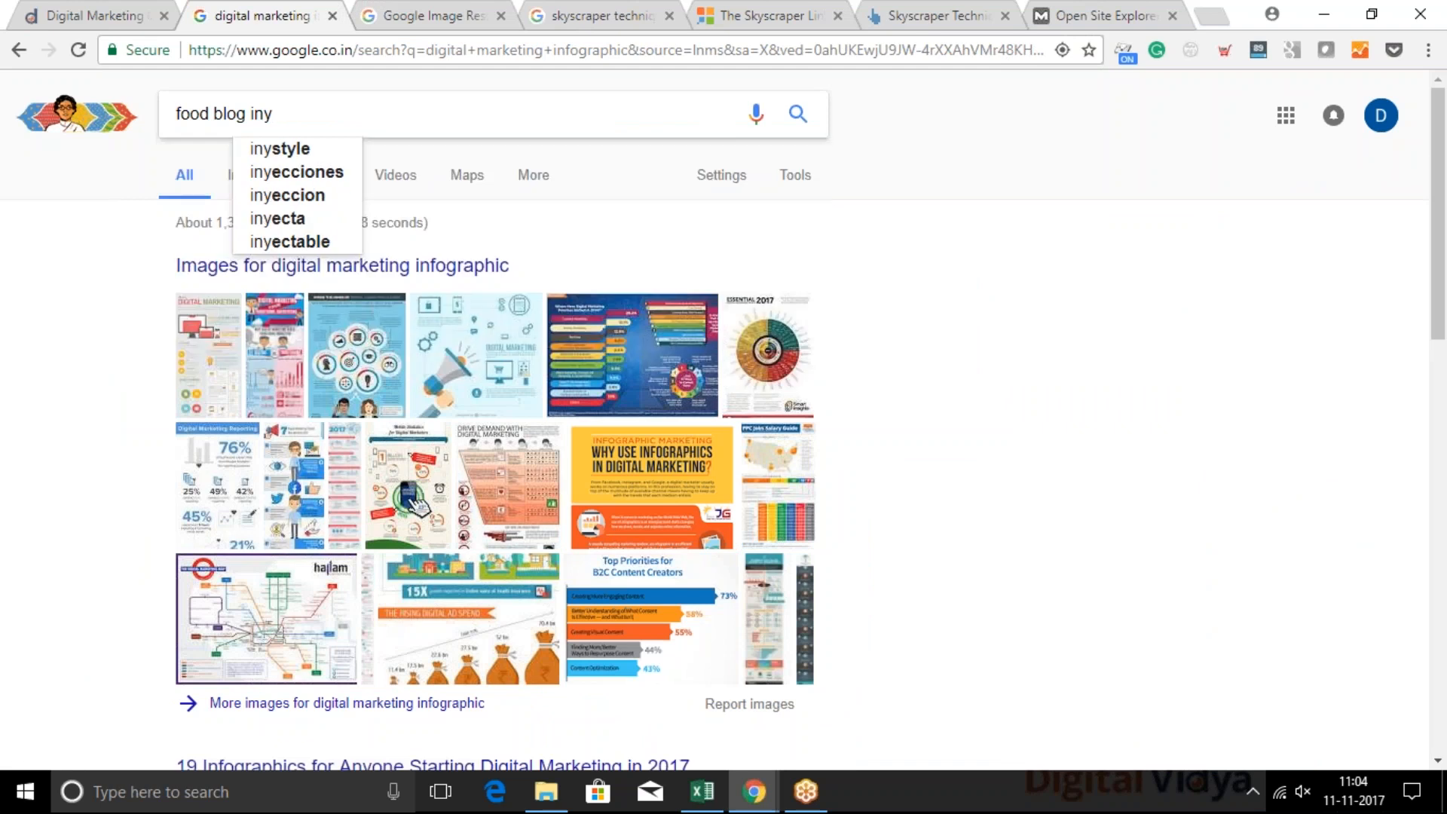
key("BackSpace")
type("url:")
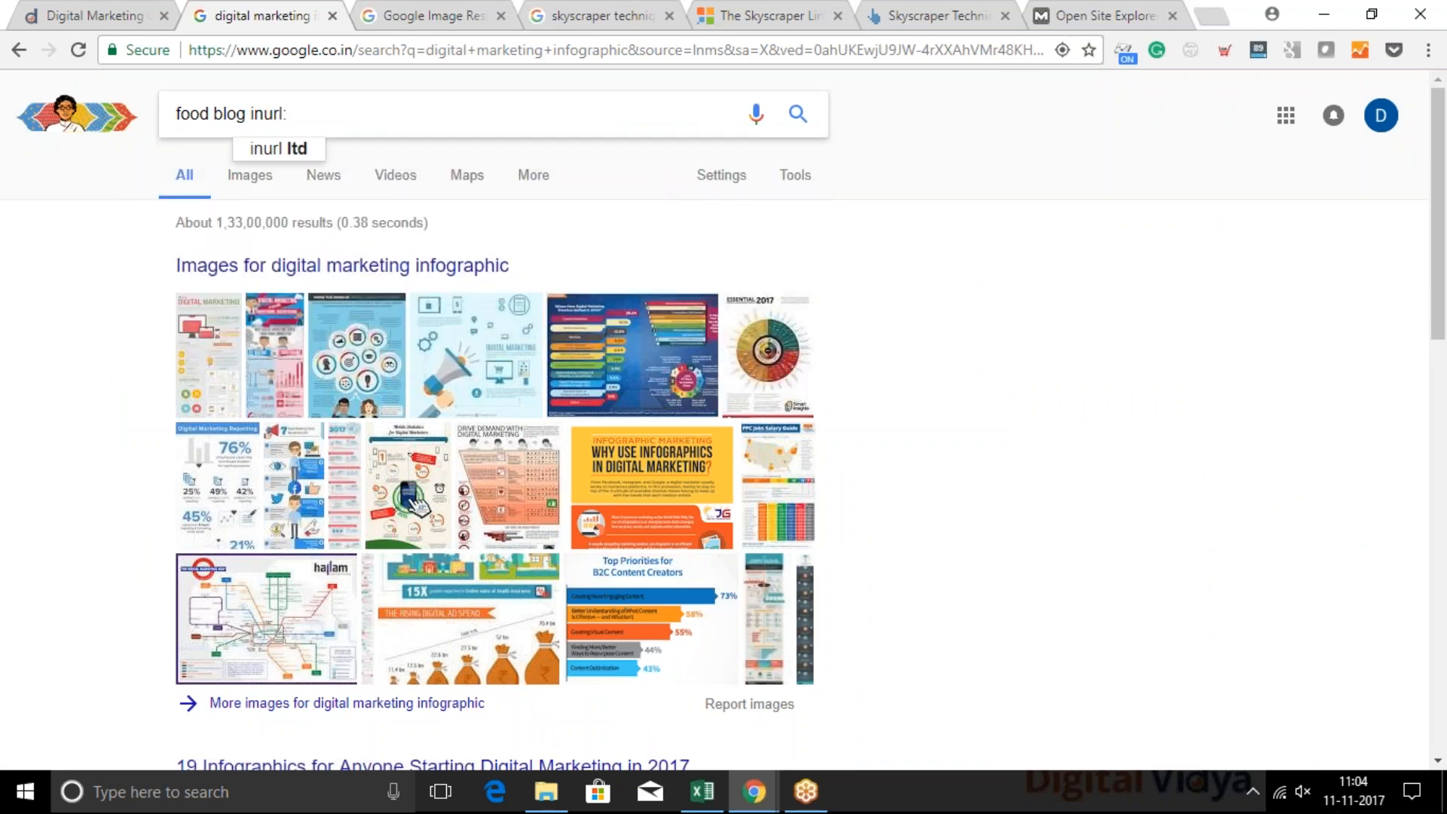
type("resource")
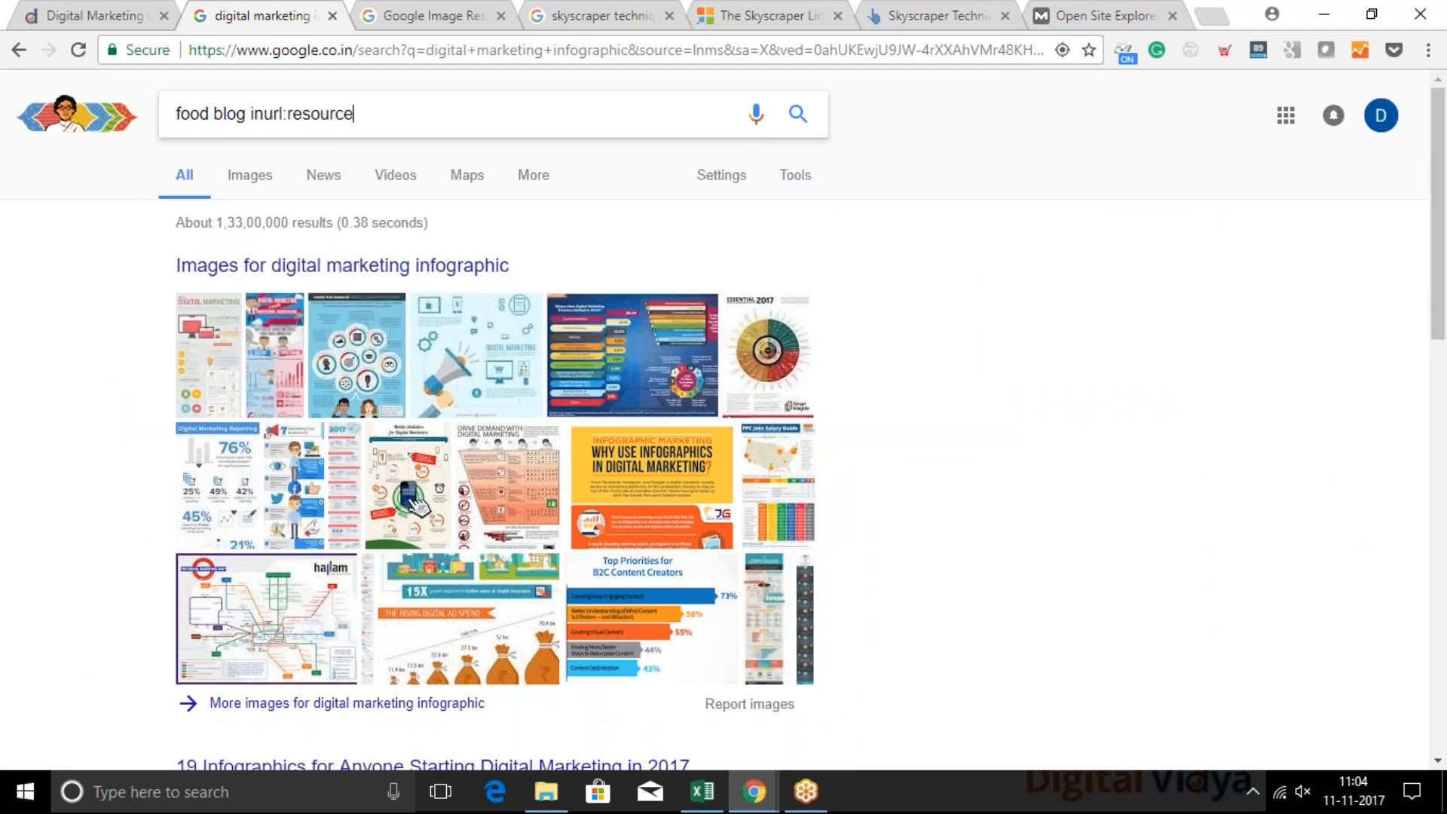
key("Return")
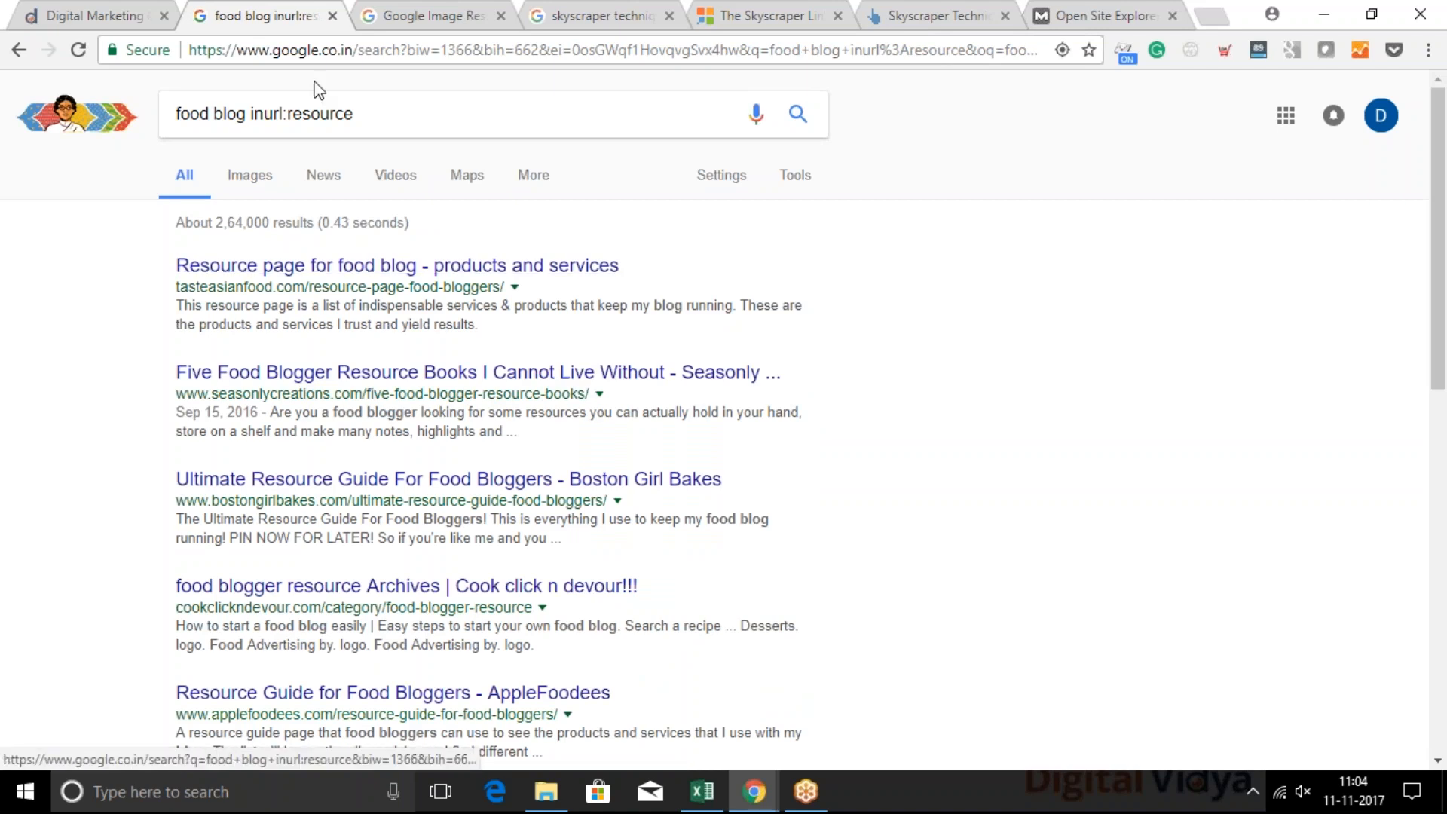
Open the tasteasianfood.com resource page for food bloggers from the search results and skim it down to the Food Blogging Course section
left_click(458, 273)
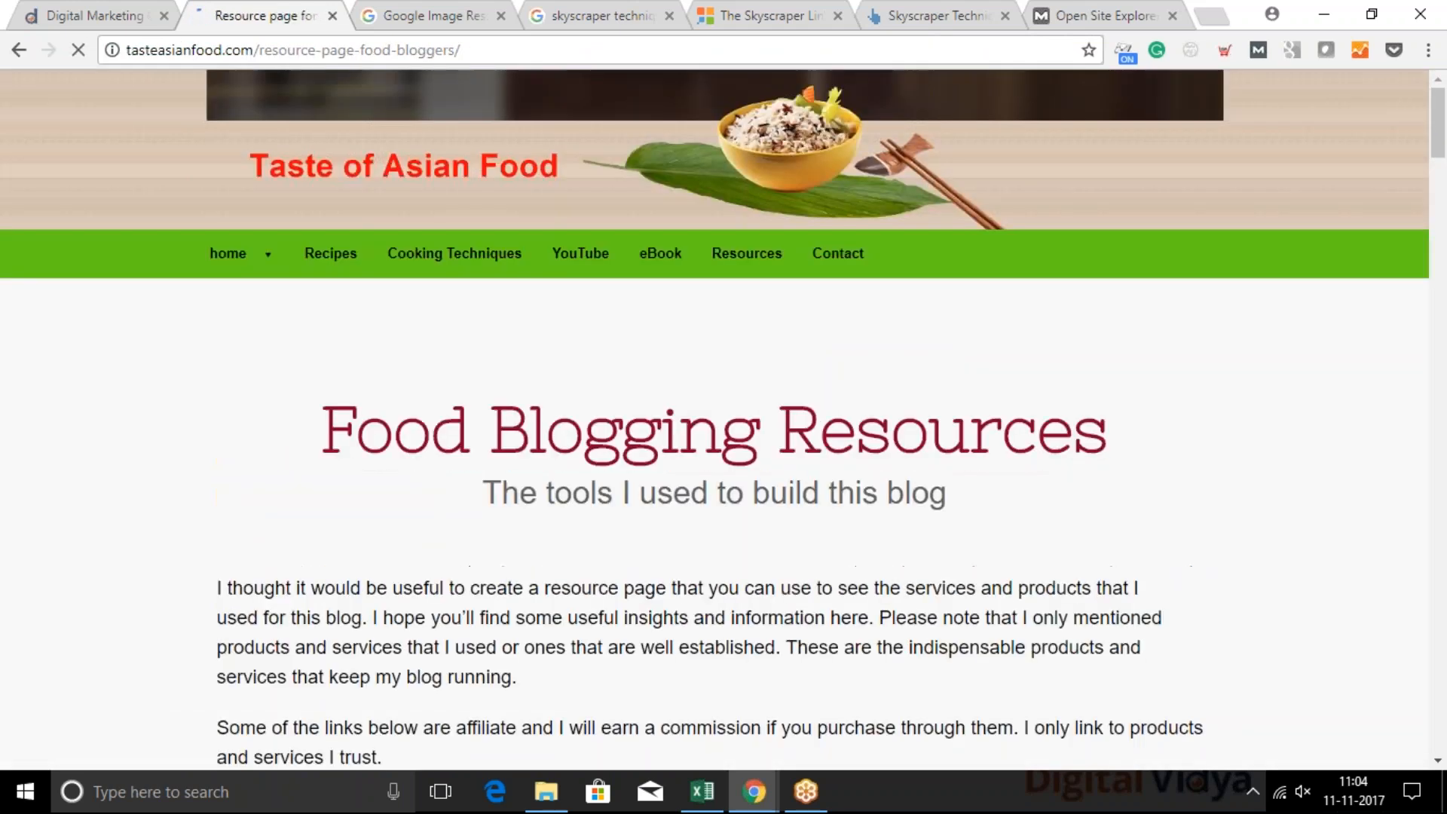
scroll(517, 598, "down", 5)
scroll(517, 597, "down", 15)
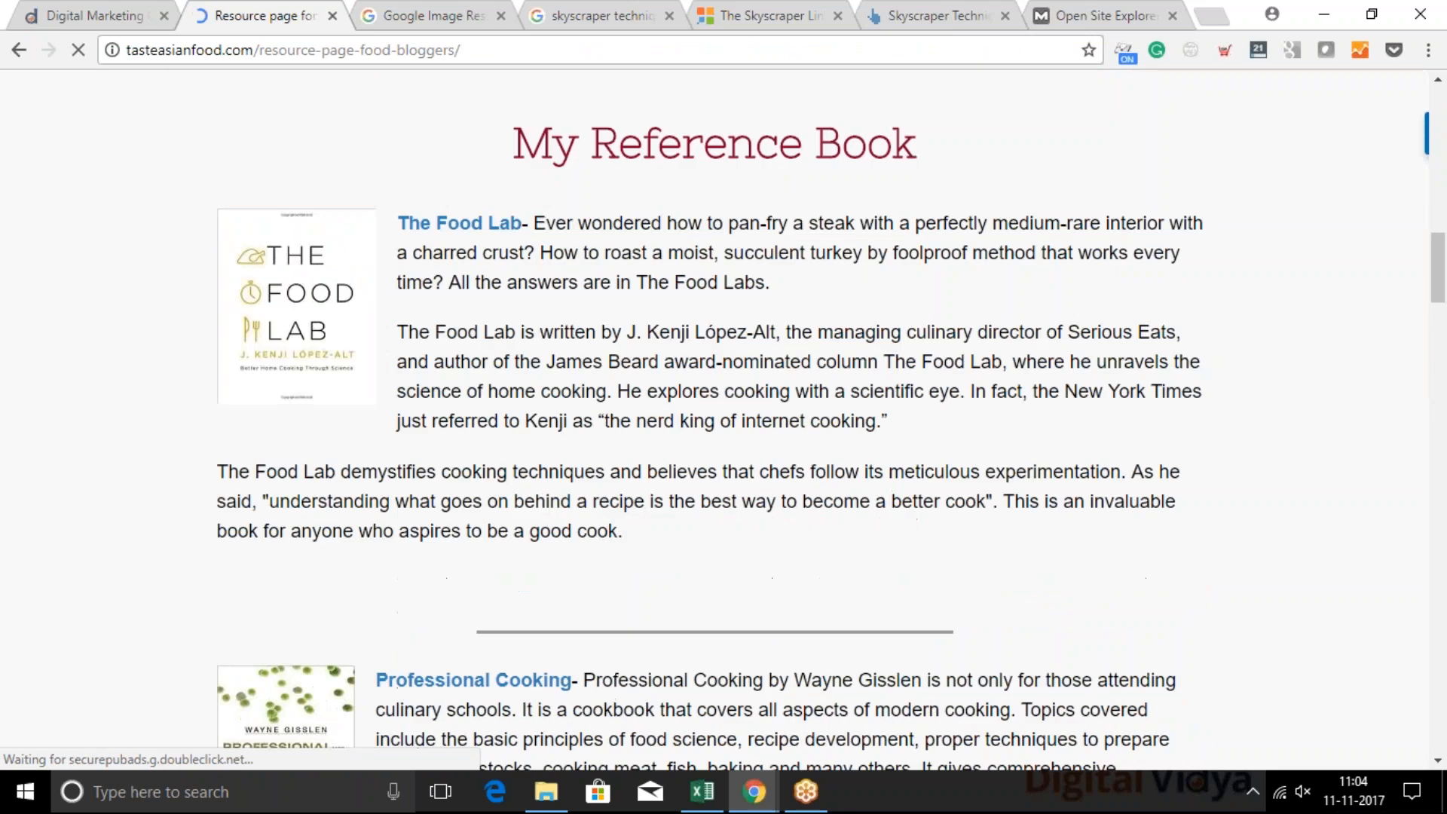
scroll(714, 369, "down", 20)
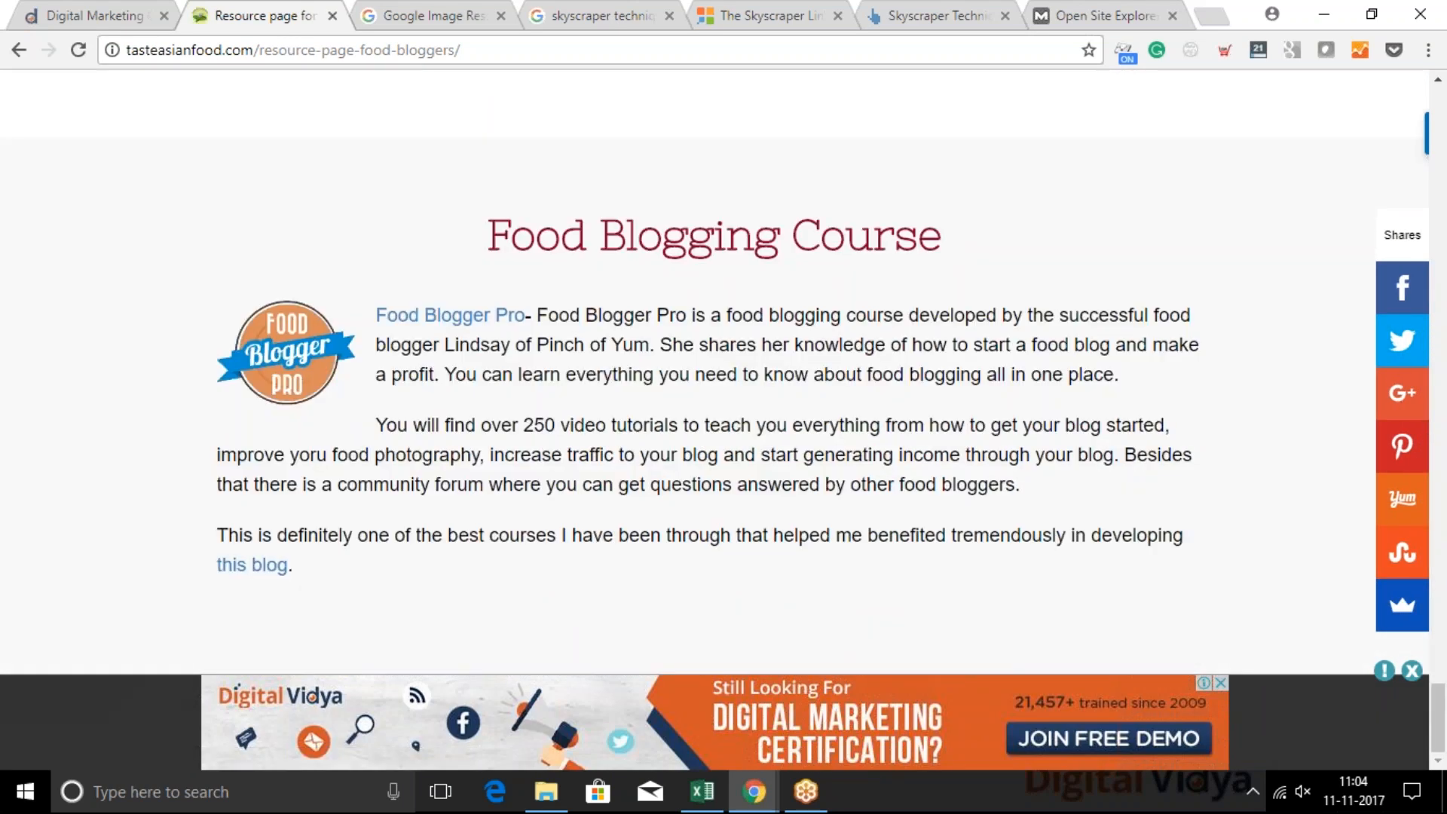
Highlight the path /resource-page-food-bloggers/ within the page's address
left_click(445, 47)
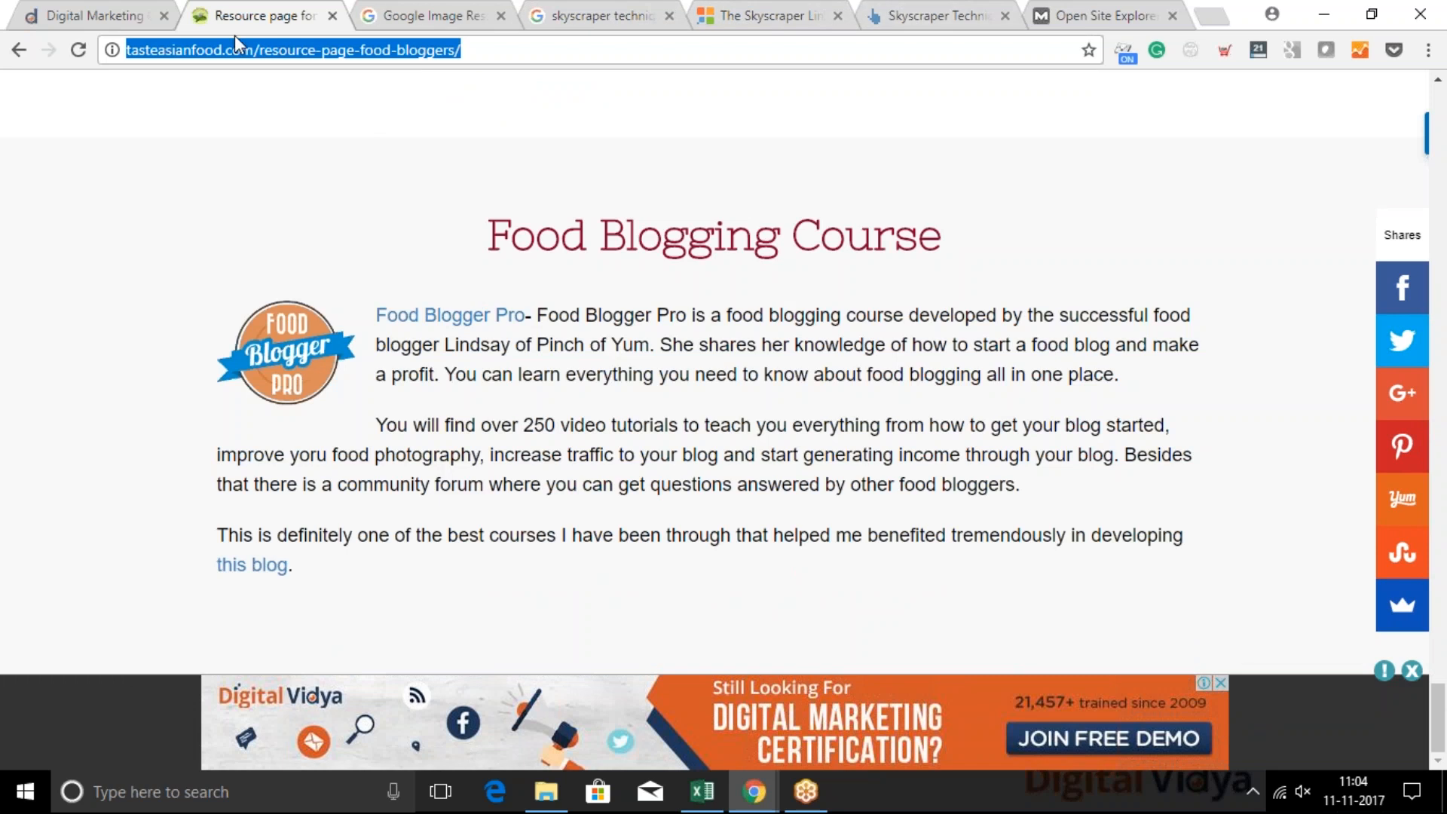
left_click(287, 52)
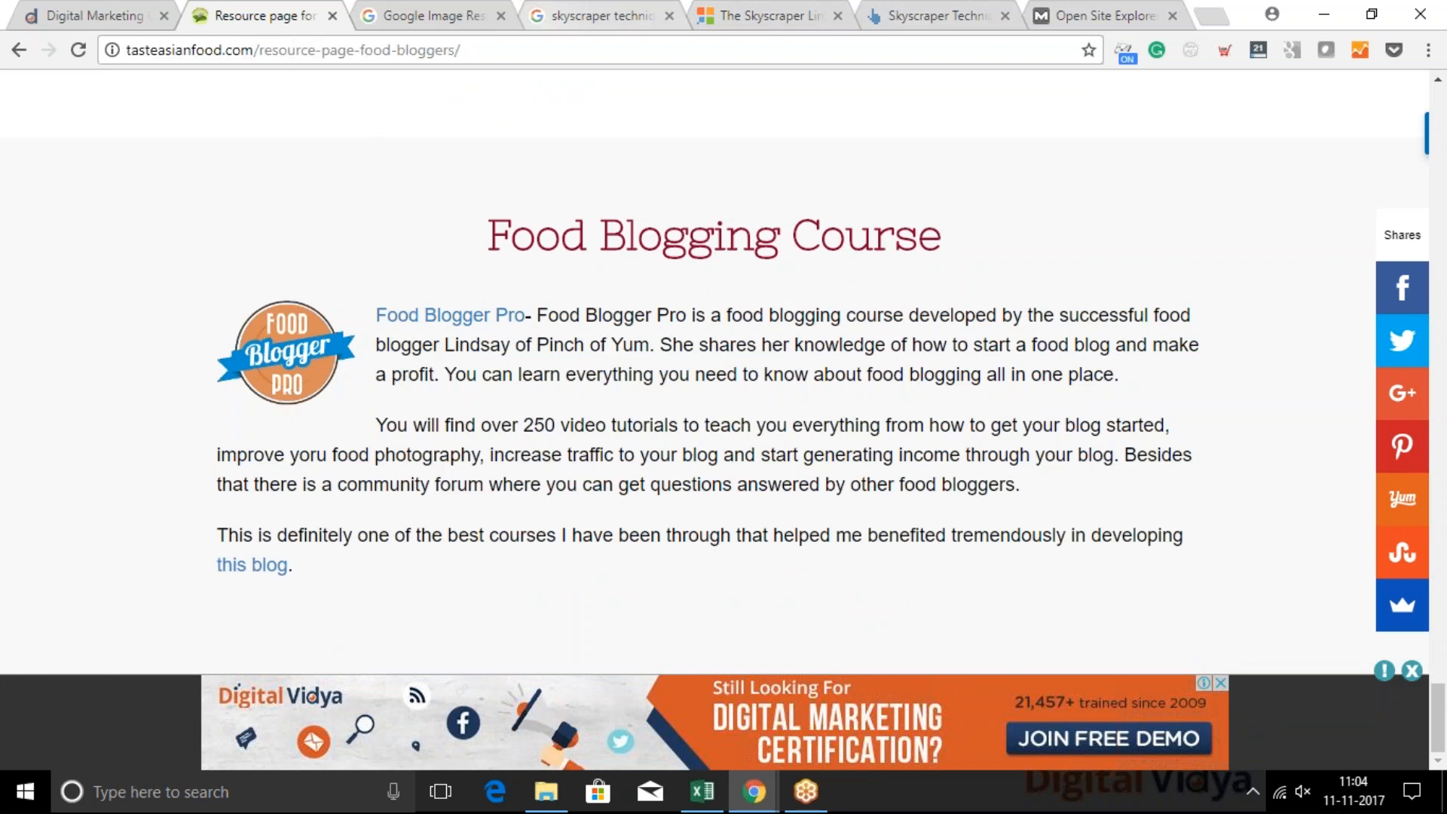
left_click_drag(475, 47, 255, 50)
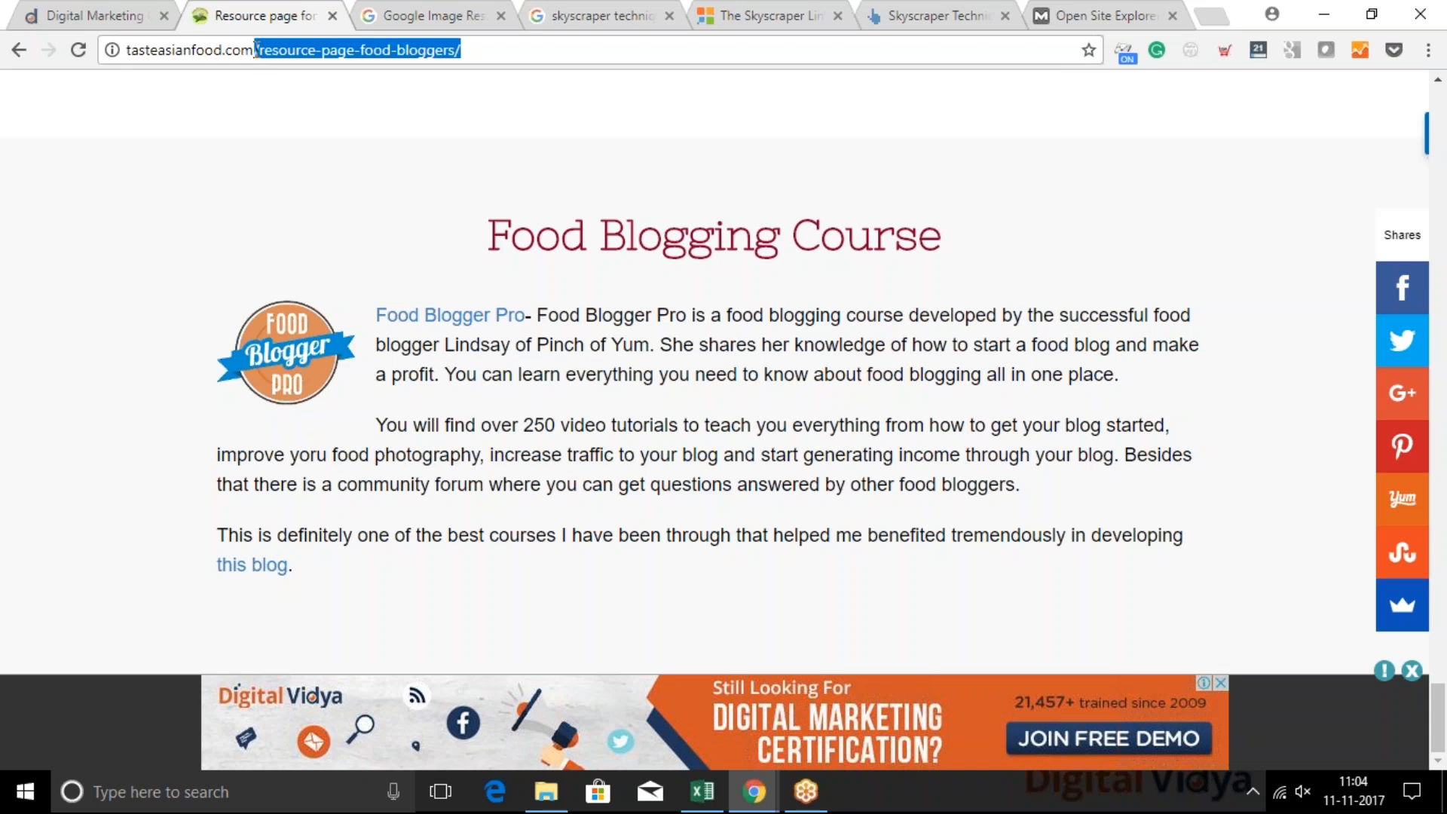
Copy the full address of the food blogging resource page and look it up in Moz's Open Site Explorer
left_click_drag(470, 53, 117, 34)
key("ctrl+c")
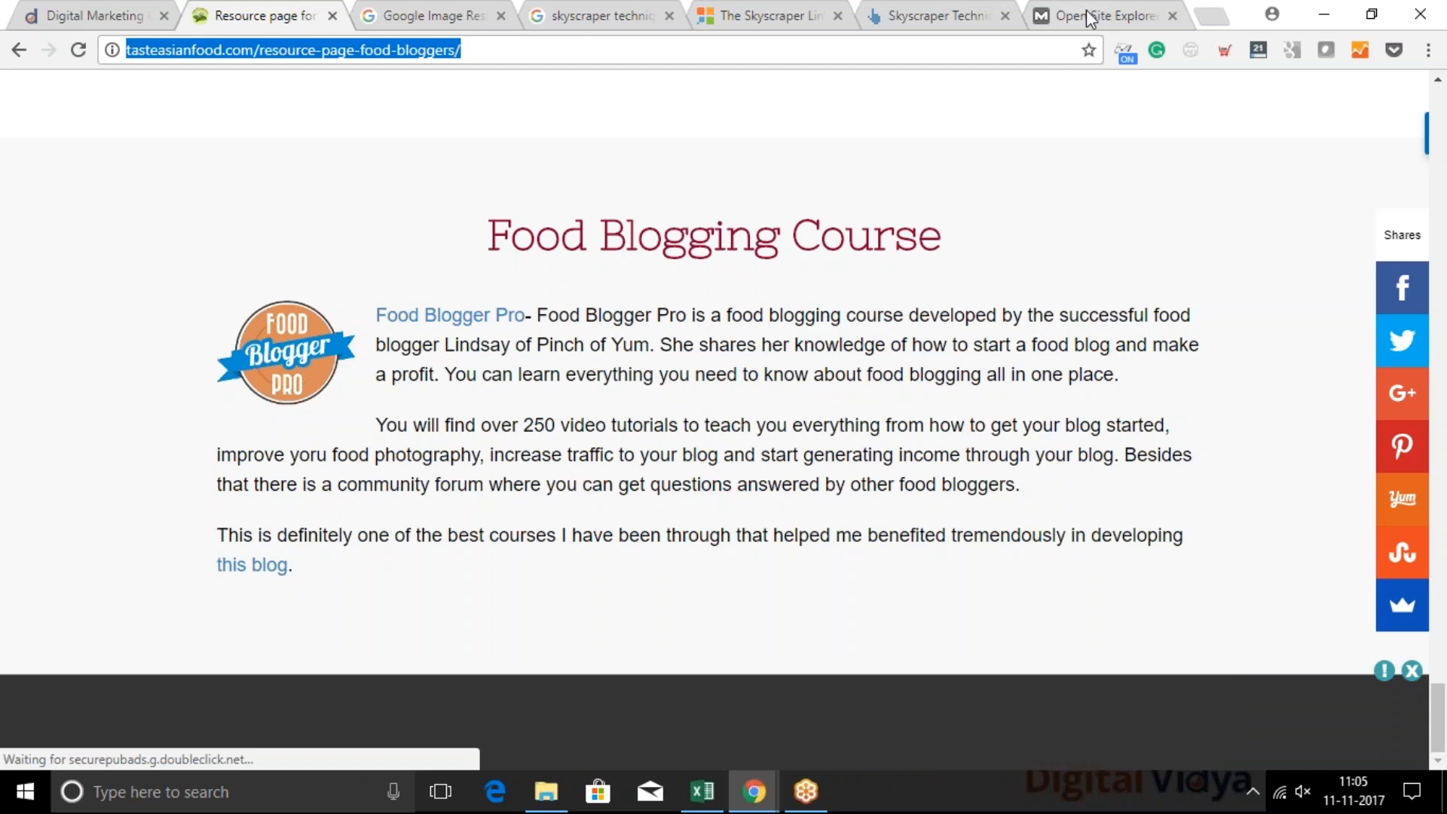
left_click(1111, 3)
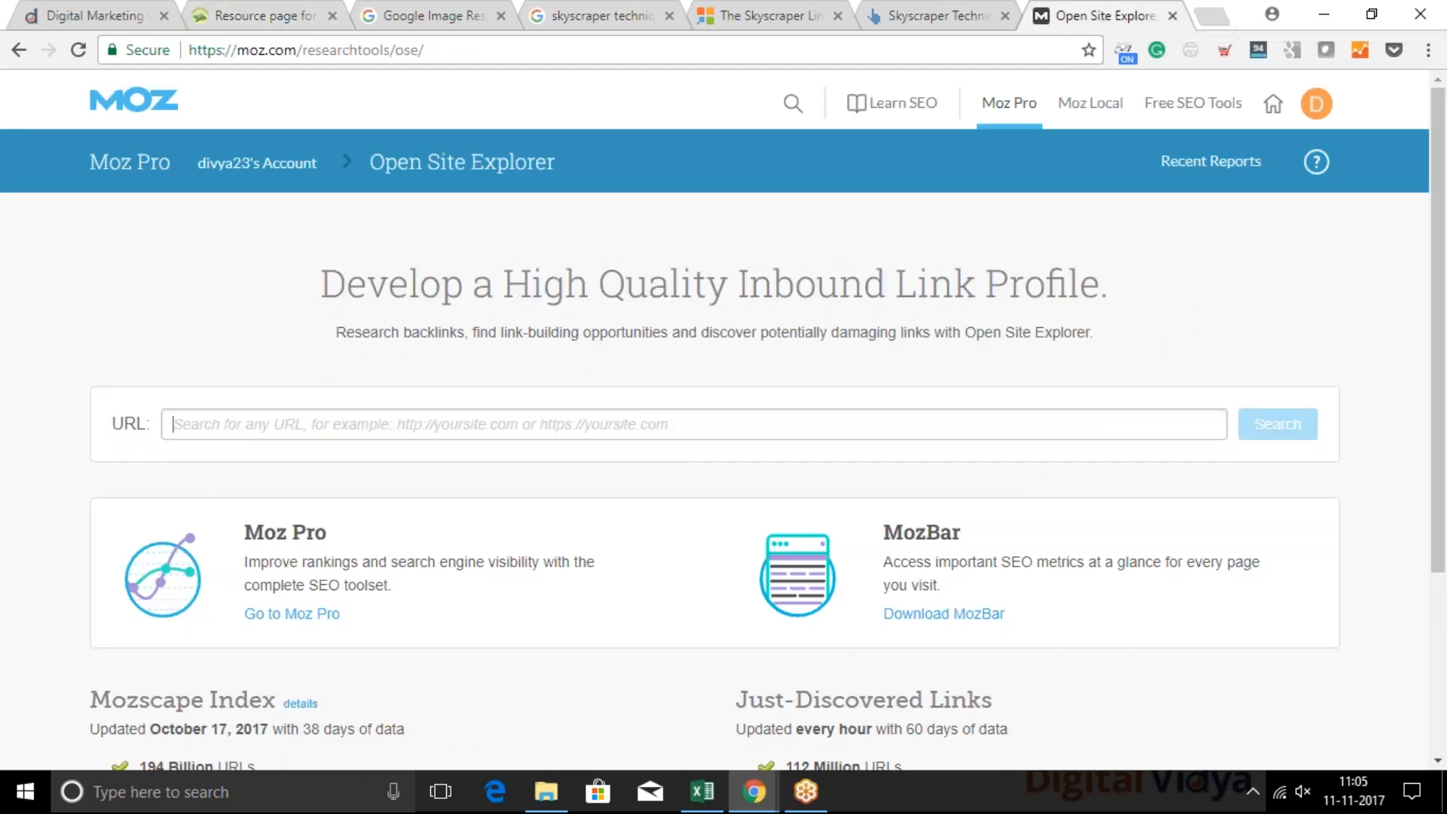
left_click(165, 420)
key("ctrl+v")
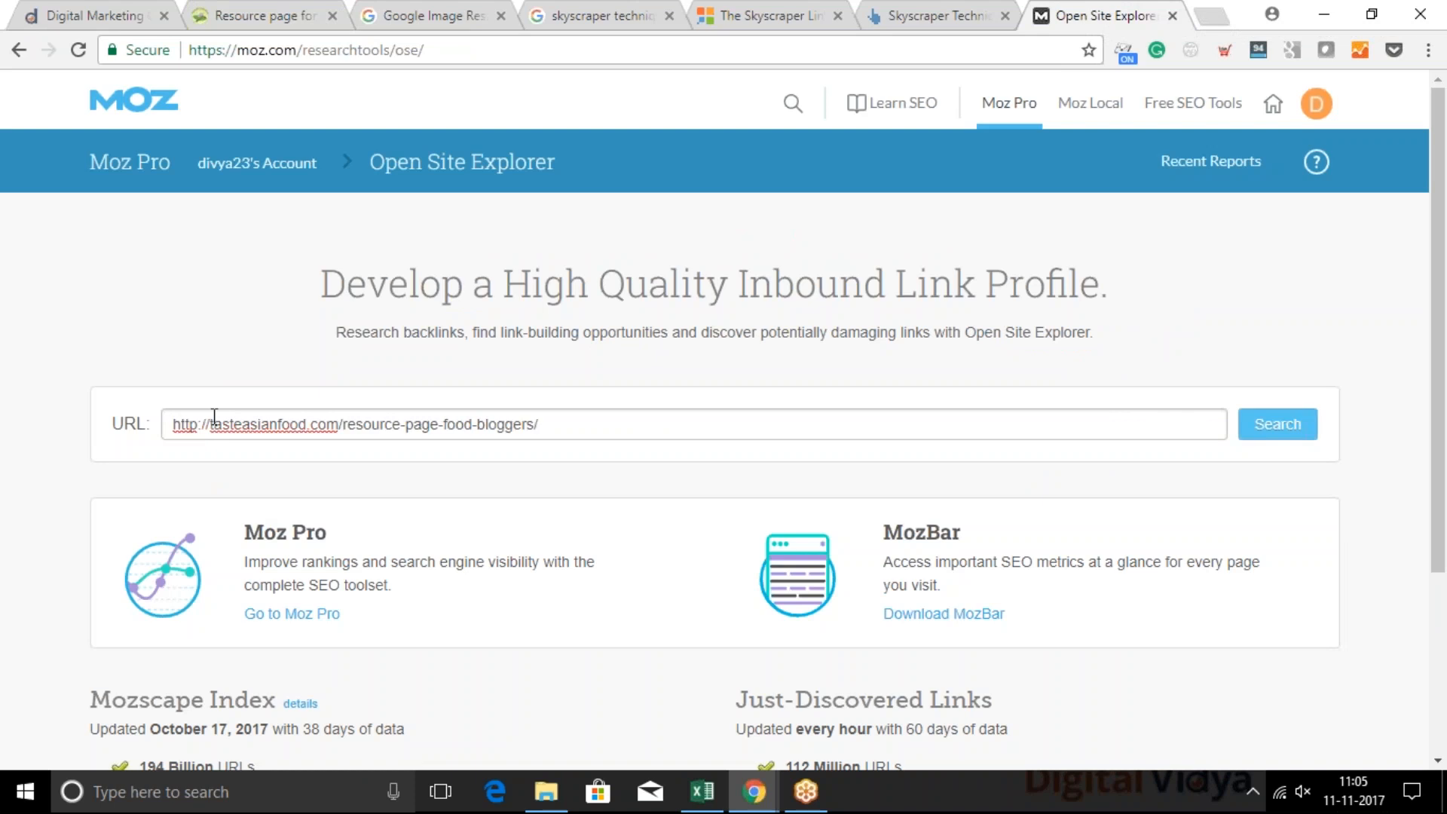
key("Return")
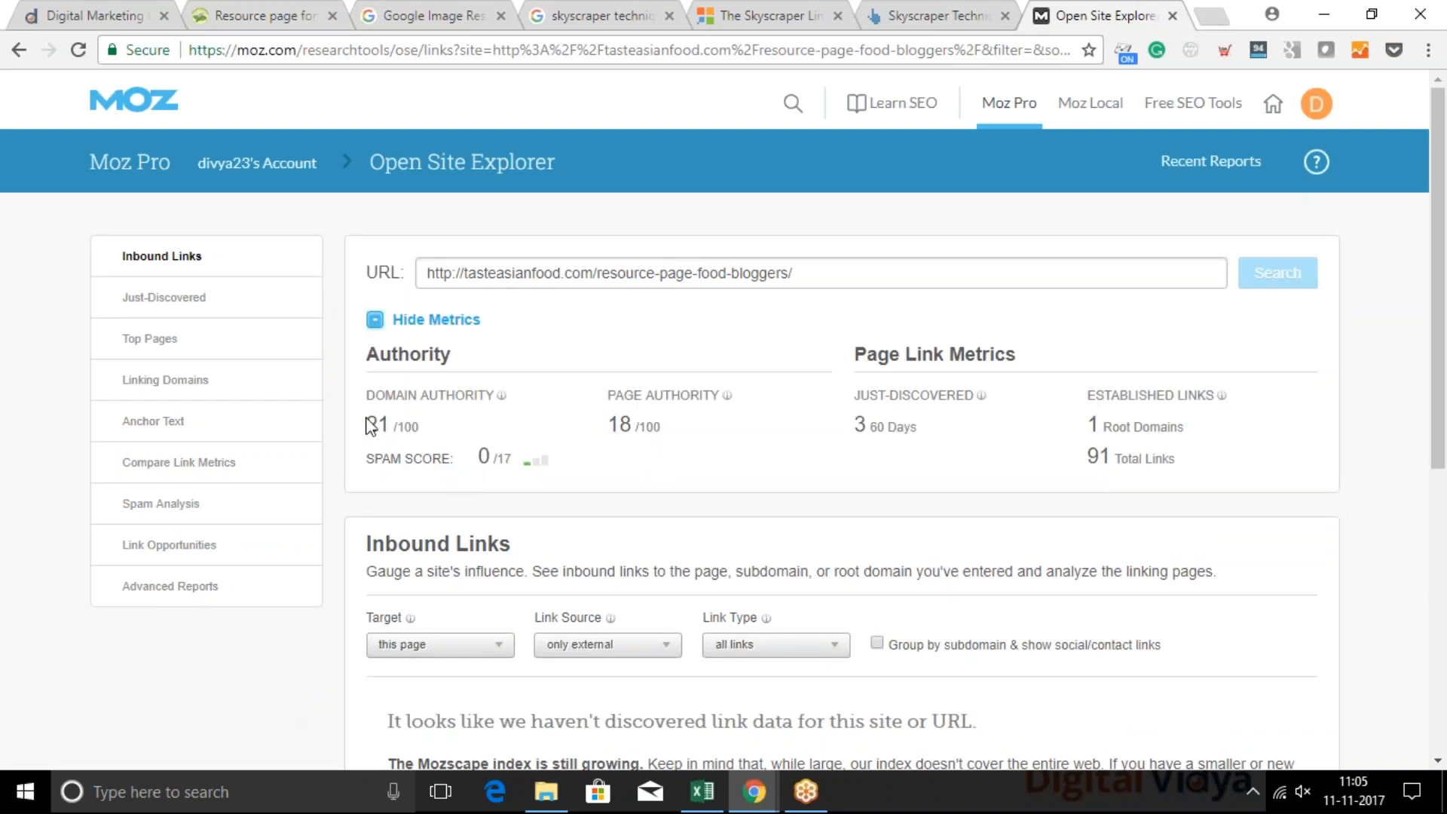
Examine the Domain Authority against the tasteasianfood.com domain and the Page Authority against the full page URL by highlighting each
left_click_drag(369, 423, 394, 422)
left_click(393, 421)
left_click_drag(593, 272, 422, 254)
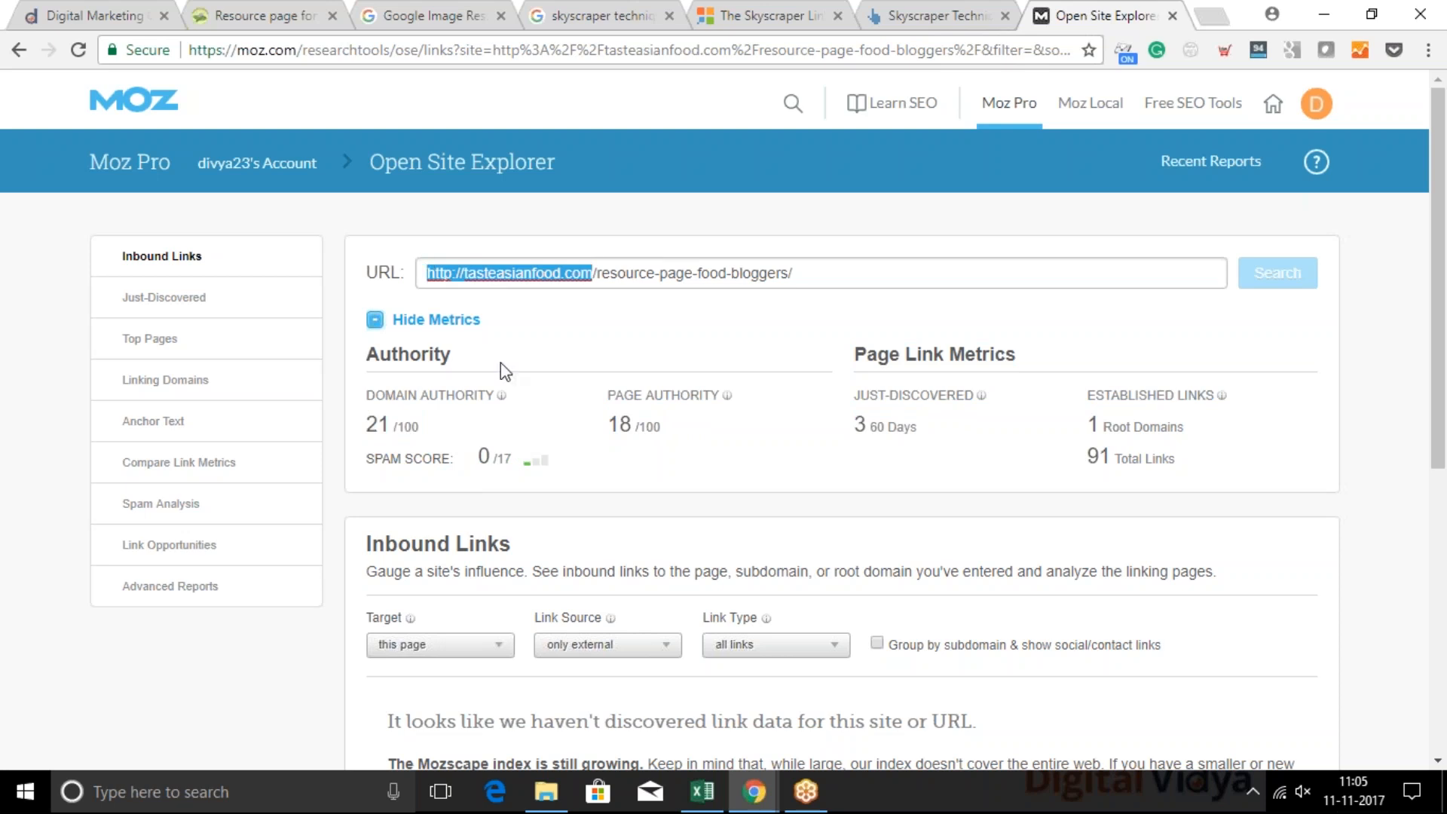
left_click(609, 430)
left_click_drag(609, 428, 651, 427)
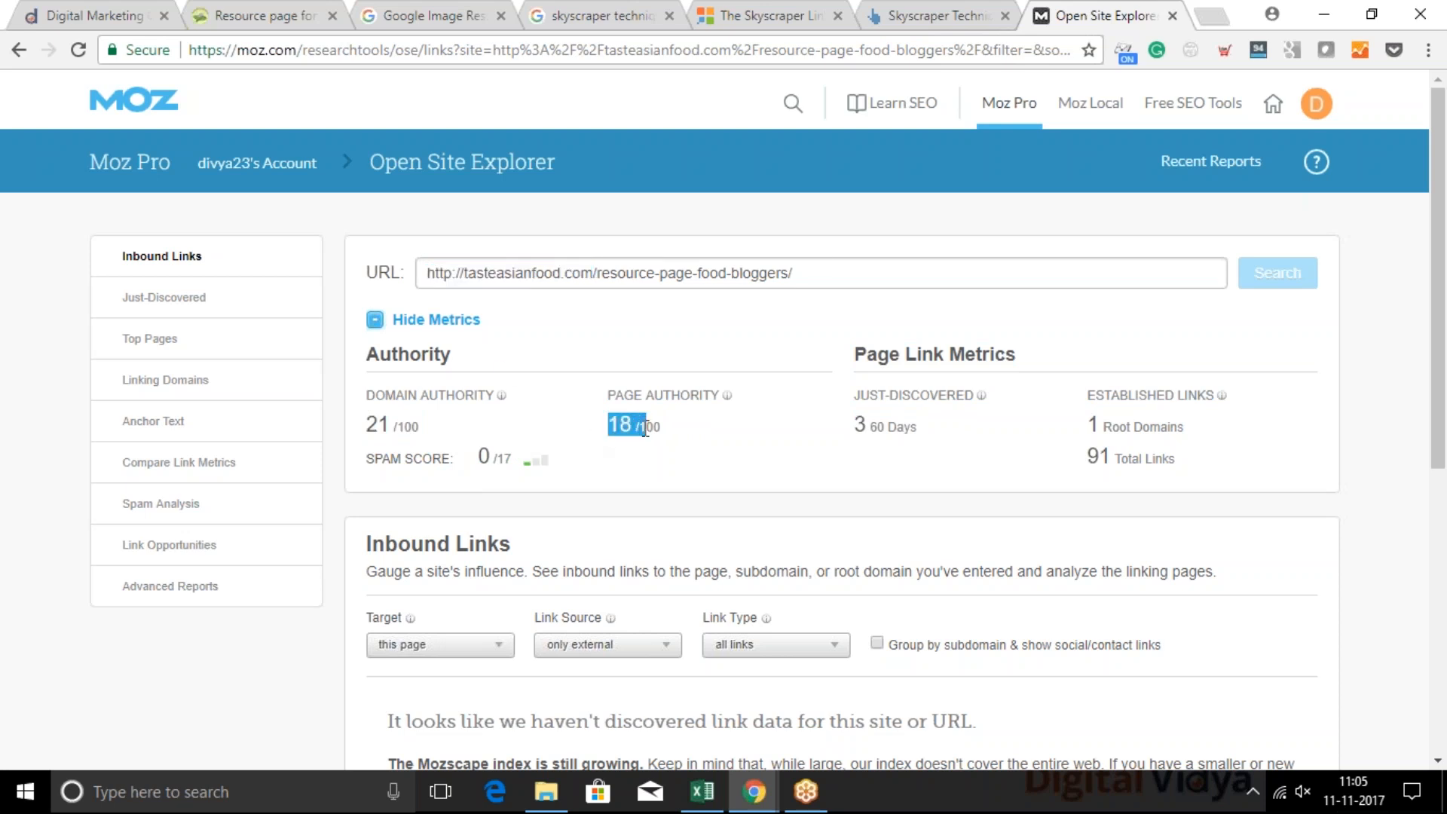
left_click_drag(818, 272, 430, 257)
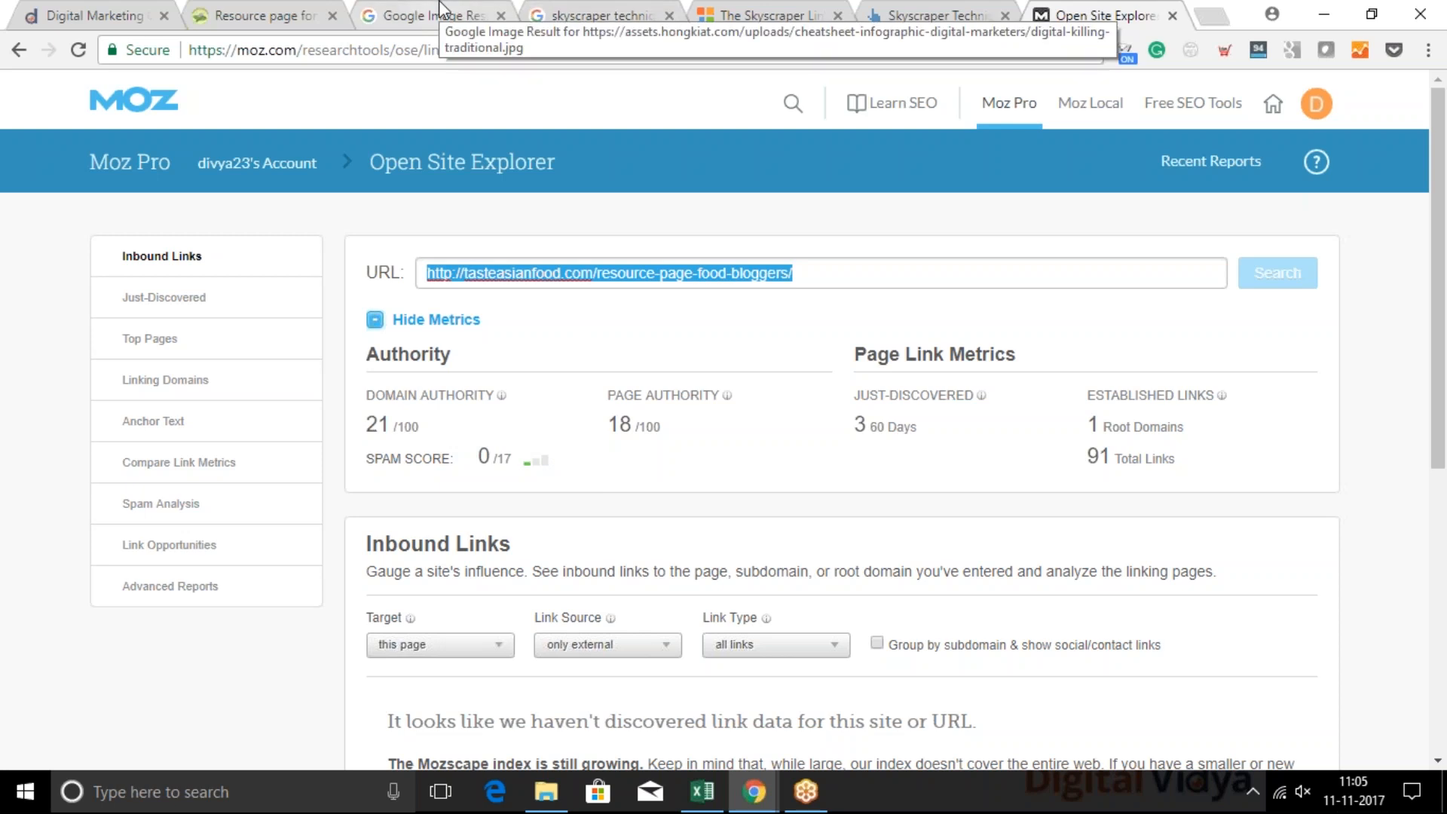
left_click_drag(426, 50, 189, 50)
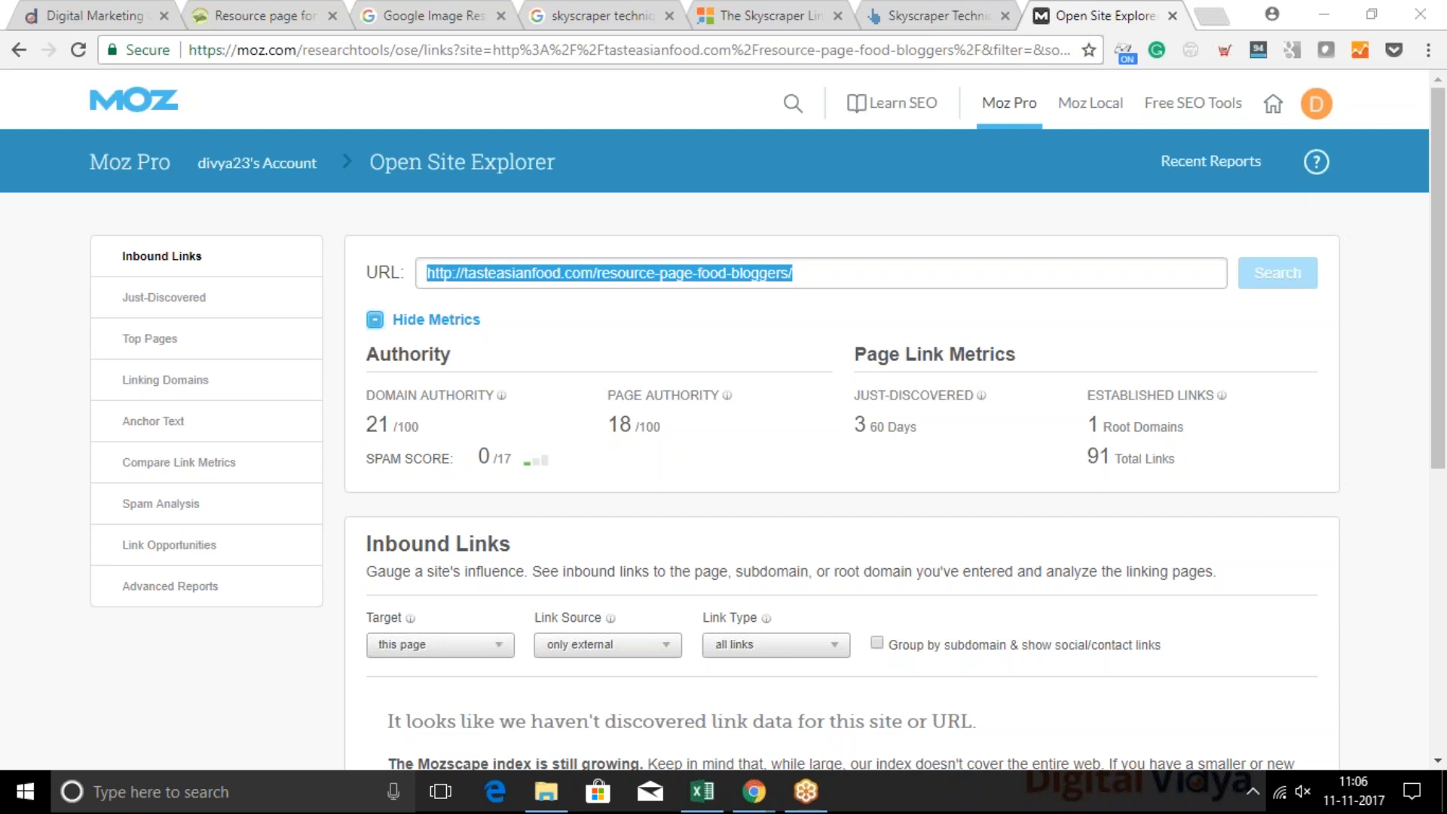
Return to the food blogging resource page, compare the domain and page path parts of its address by highlighting them, and clear the selection
left_click(287, 15)
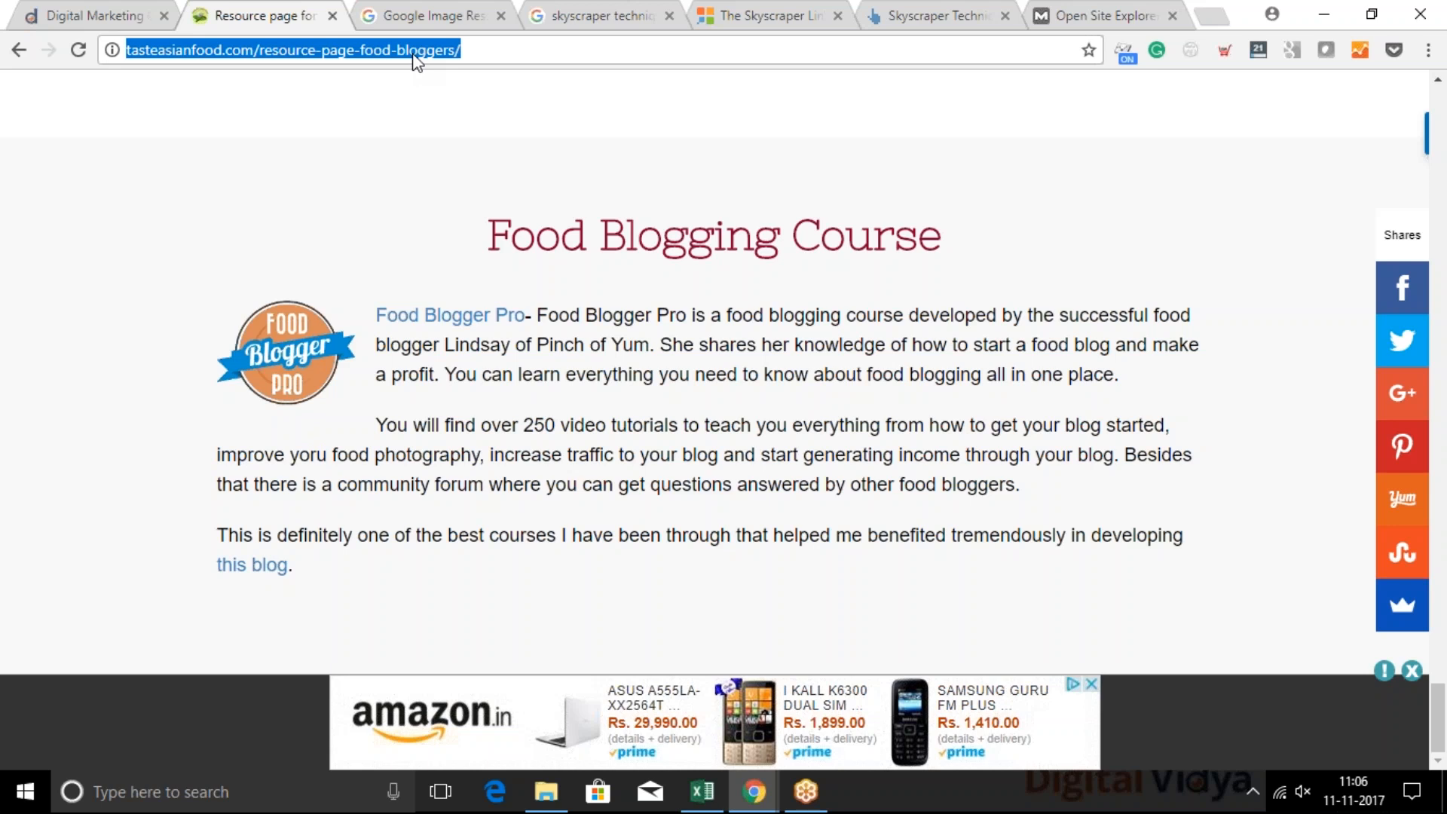
left_click(219, 50)
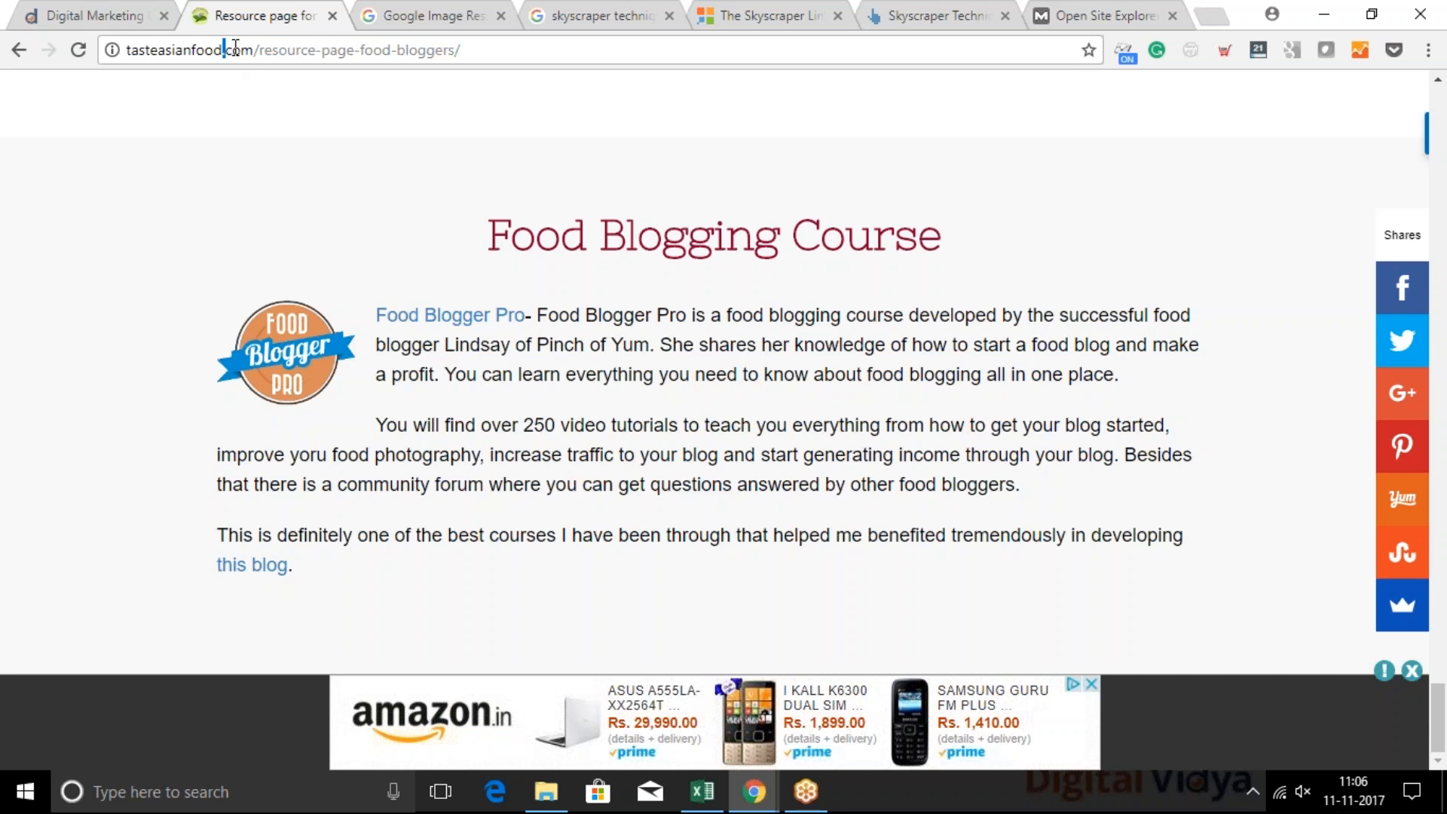
left_click_drag(254, 50, 111, 45)
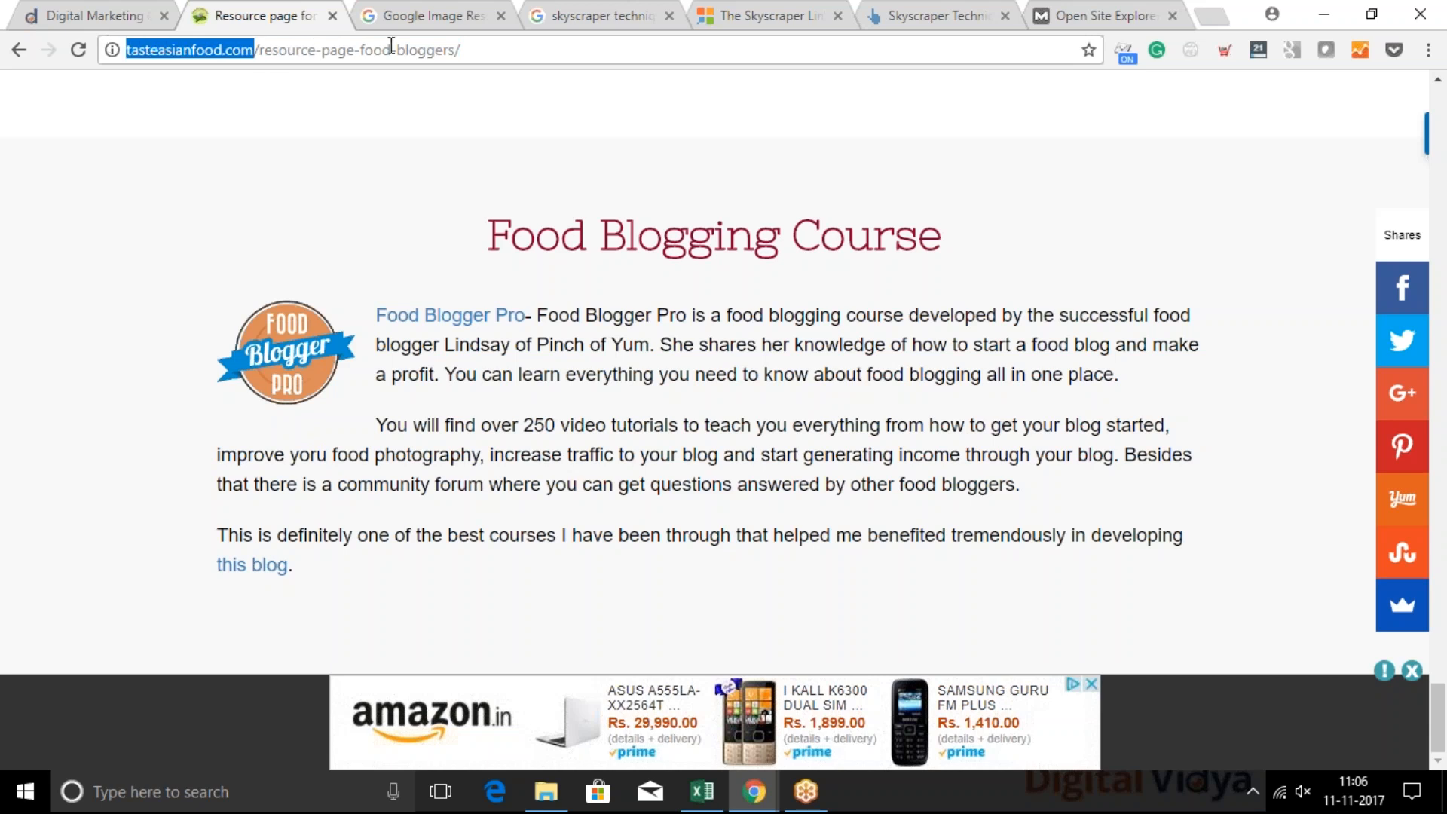
left_click_drag(460, 49, 256, 50)
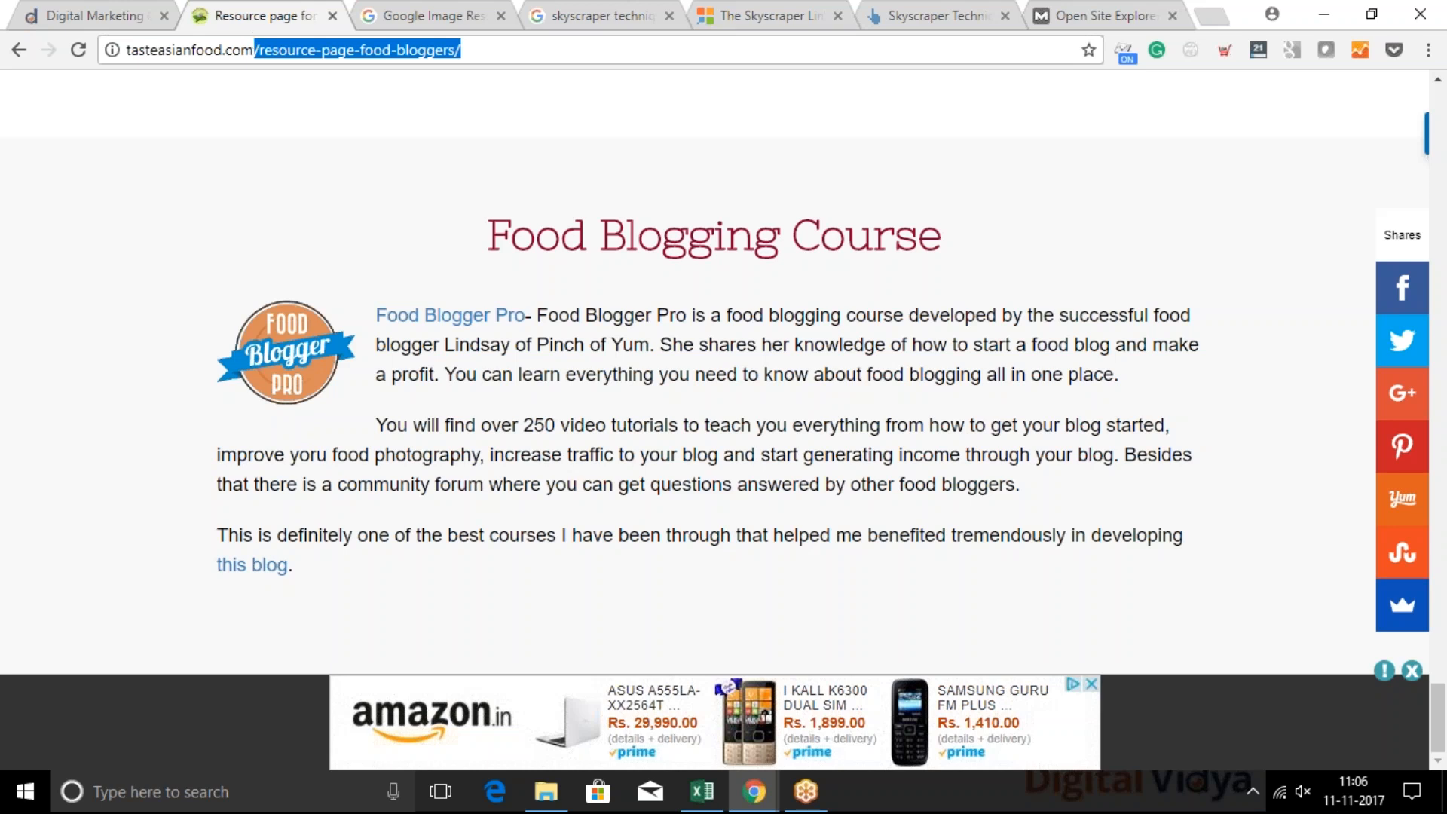
left_click(264, 51)
left_click_drag(242, 50, 125, 47)
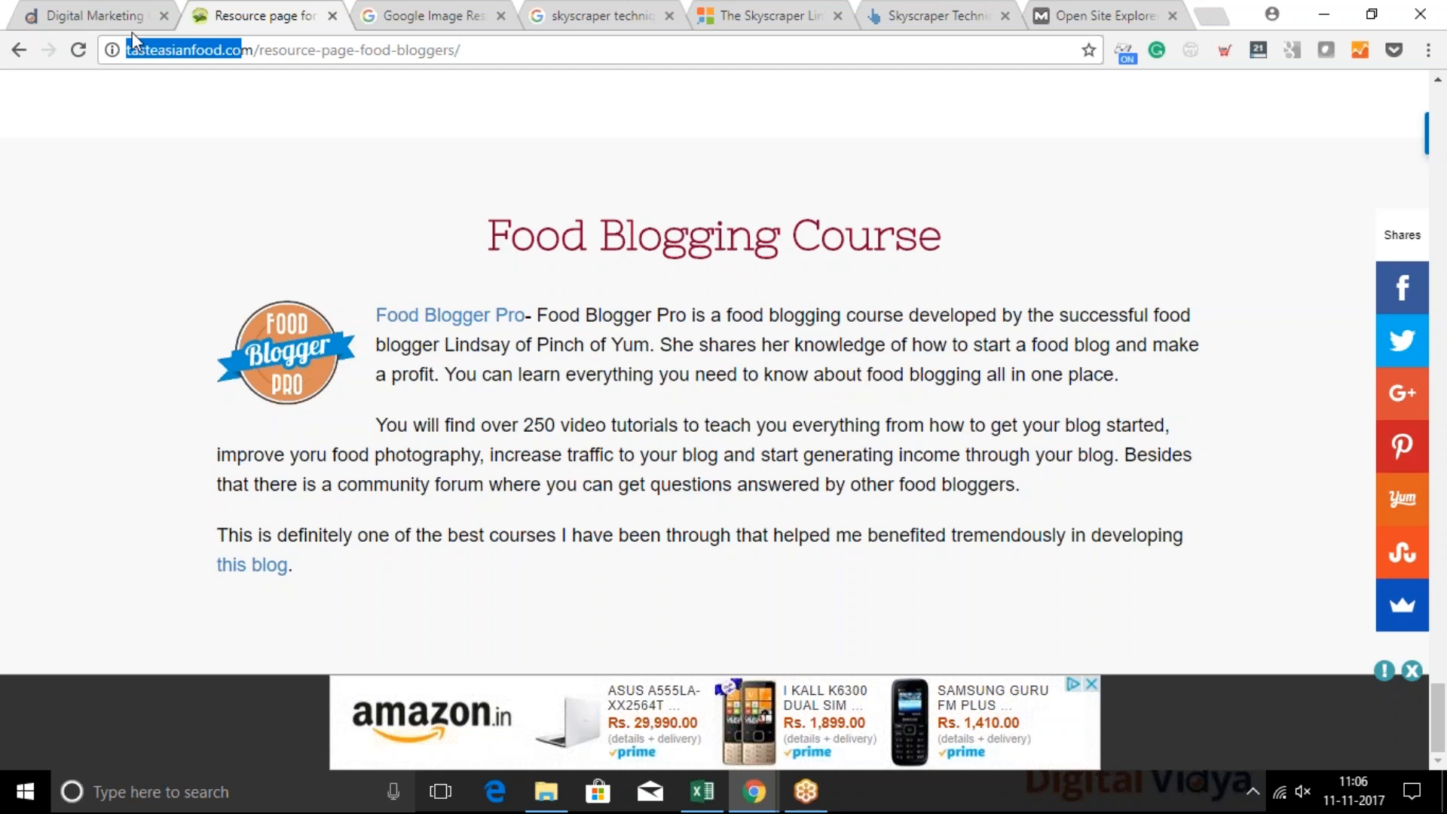
left_click_drag(254, 50, 112, 50)
left_click_drag(487, 52, 260, 37)
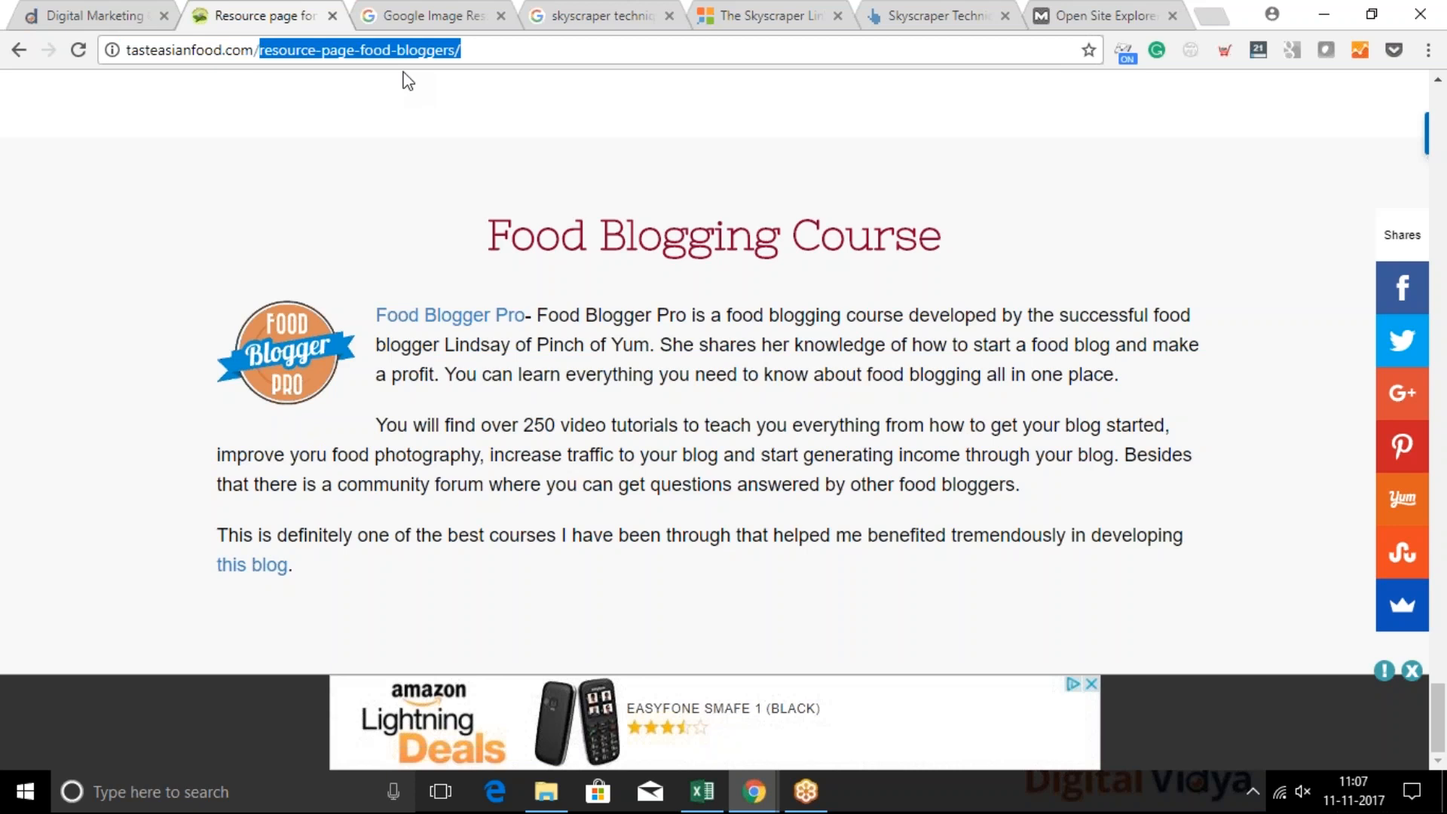
left_click(1047, 352)
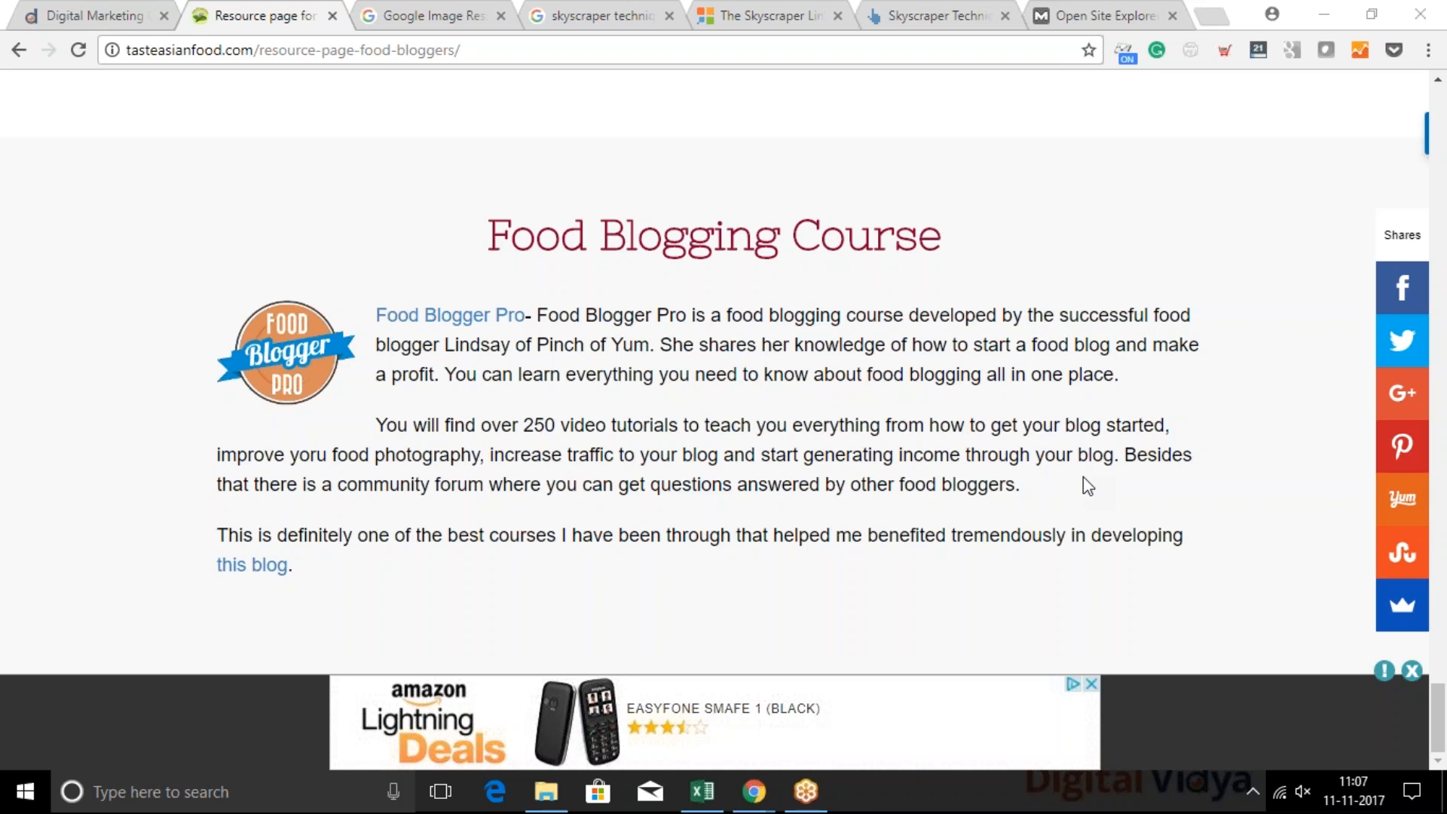
View the Tools For Food Photography section, highlight resource-page-food-bloggers/ in the page's address, and clear the selection
left_click(637, 354)
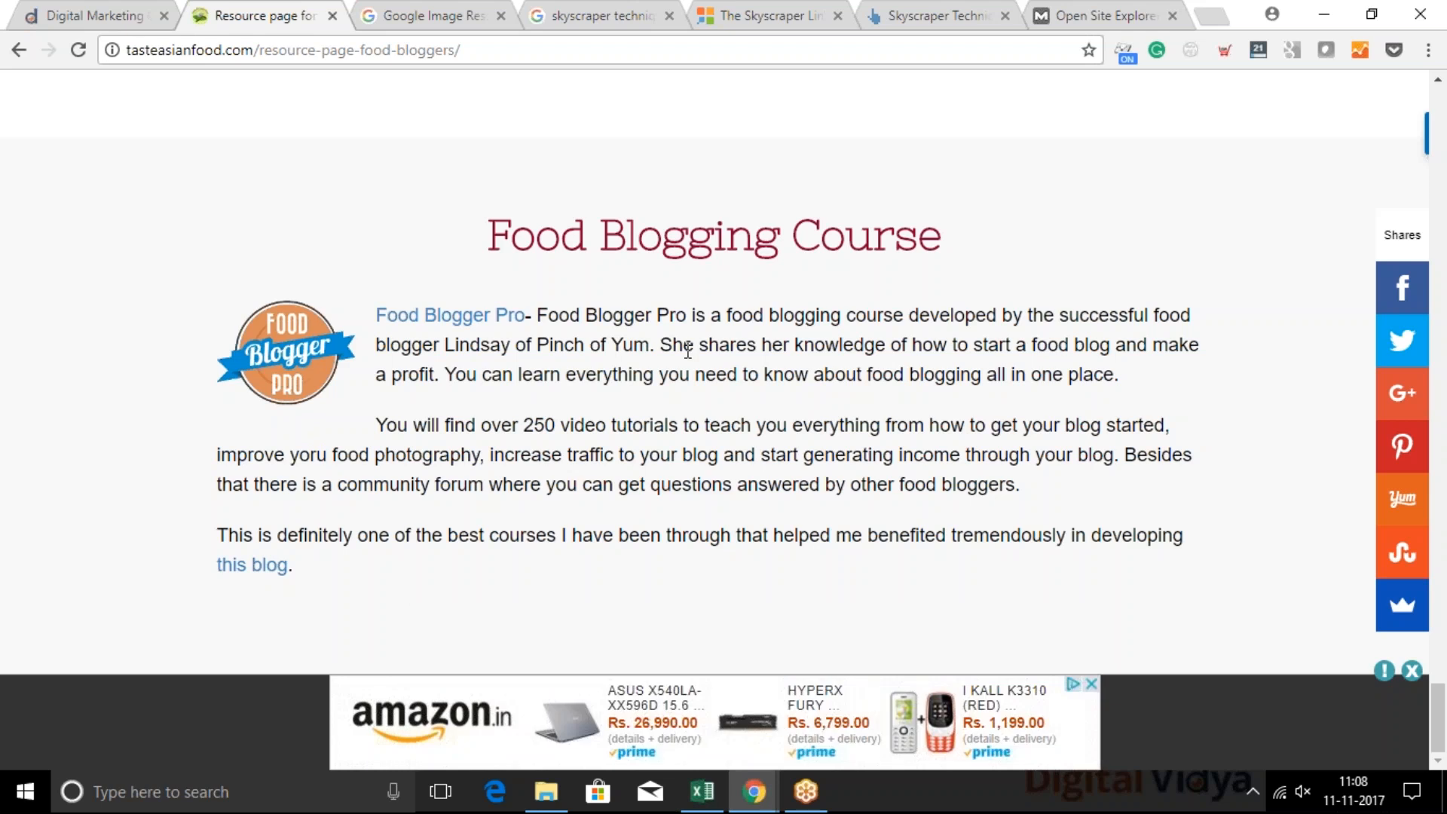
scroll(687, 350, "down", 10)
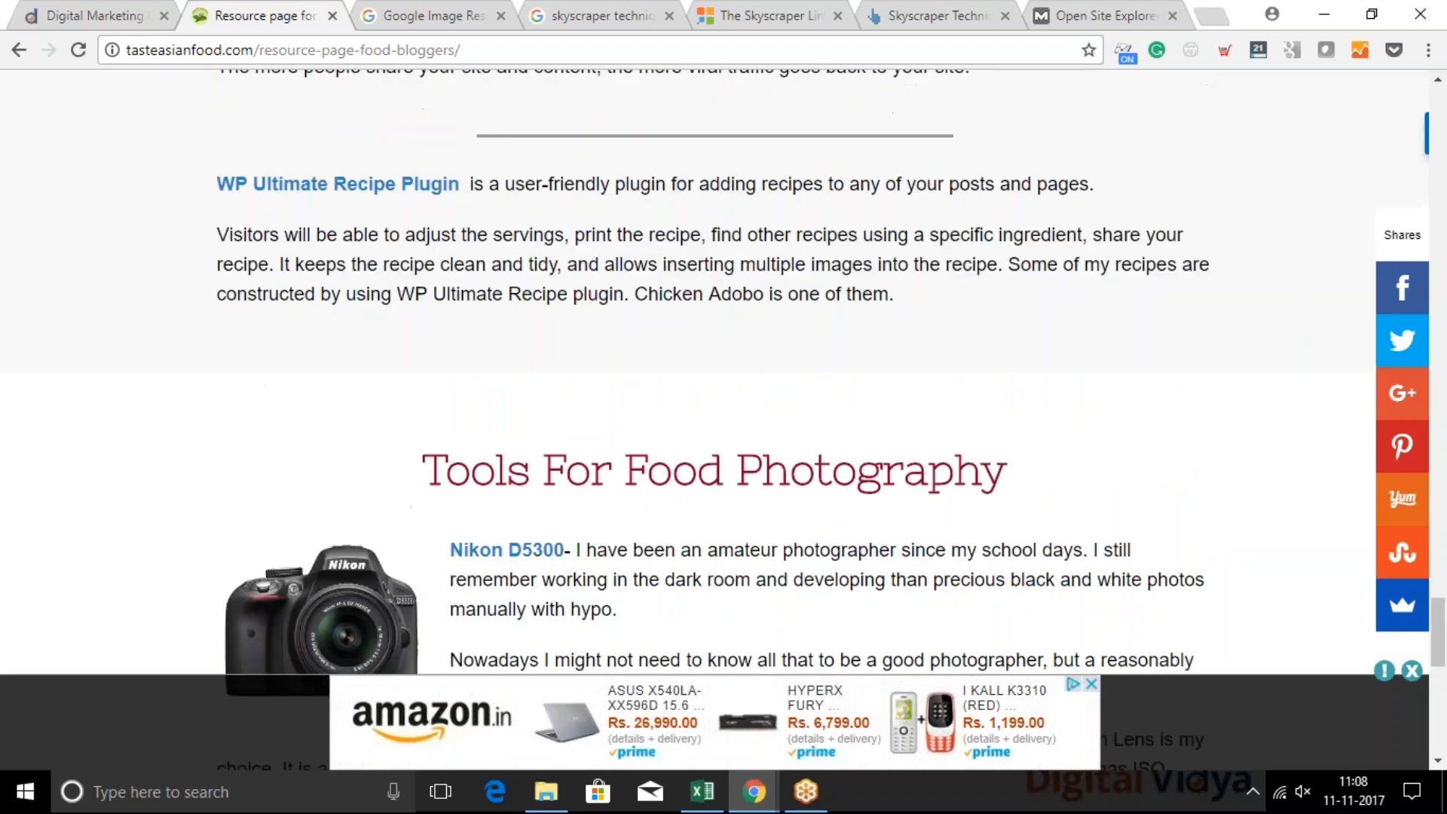
left_click(481, 51)
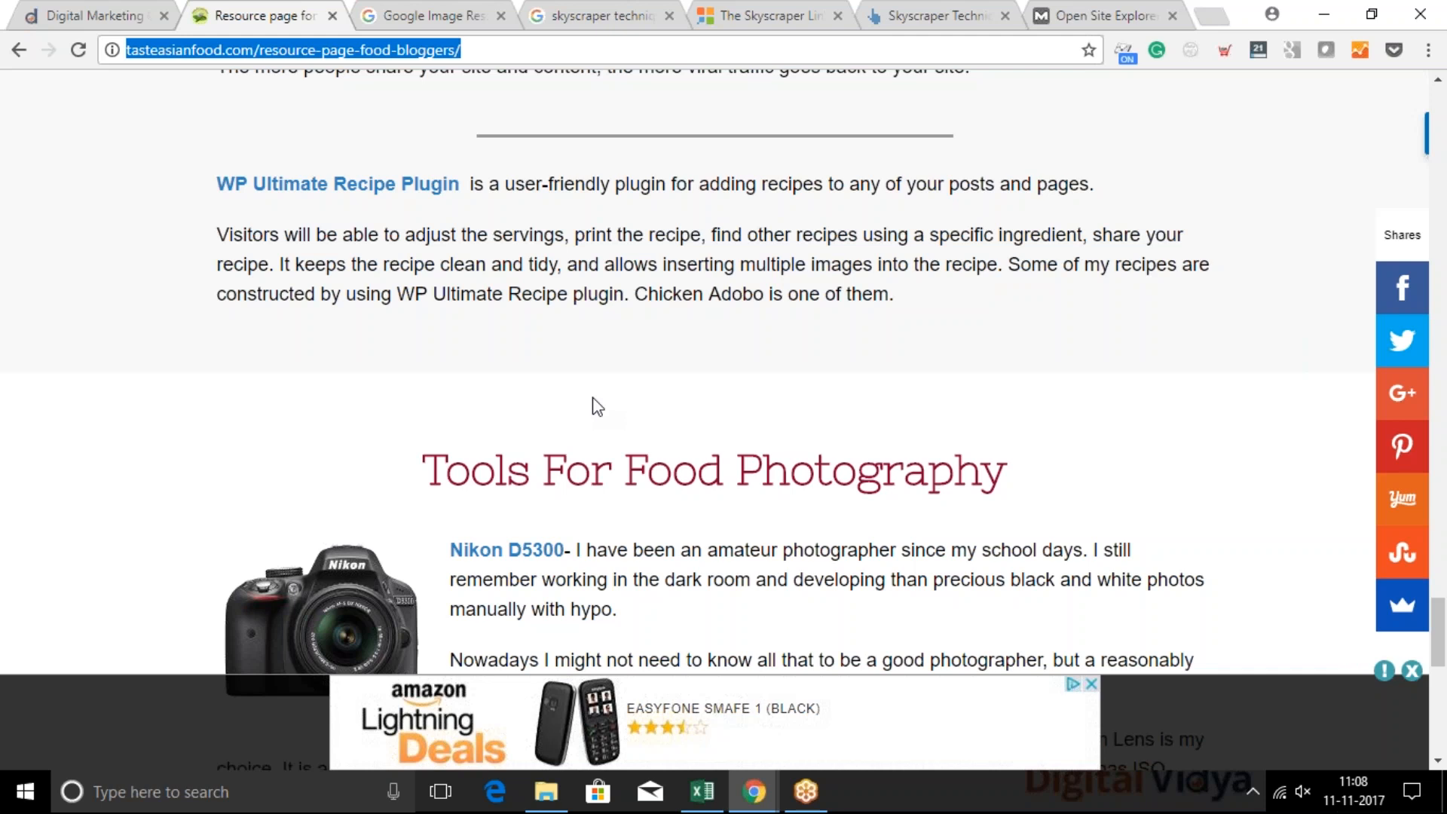
left_click(619, 289)
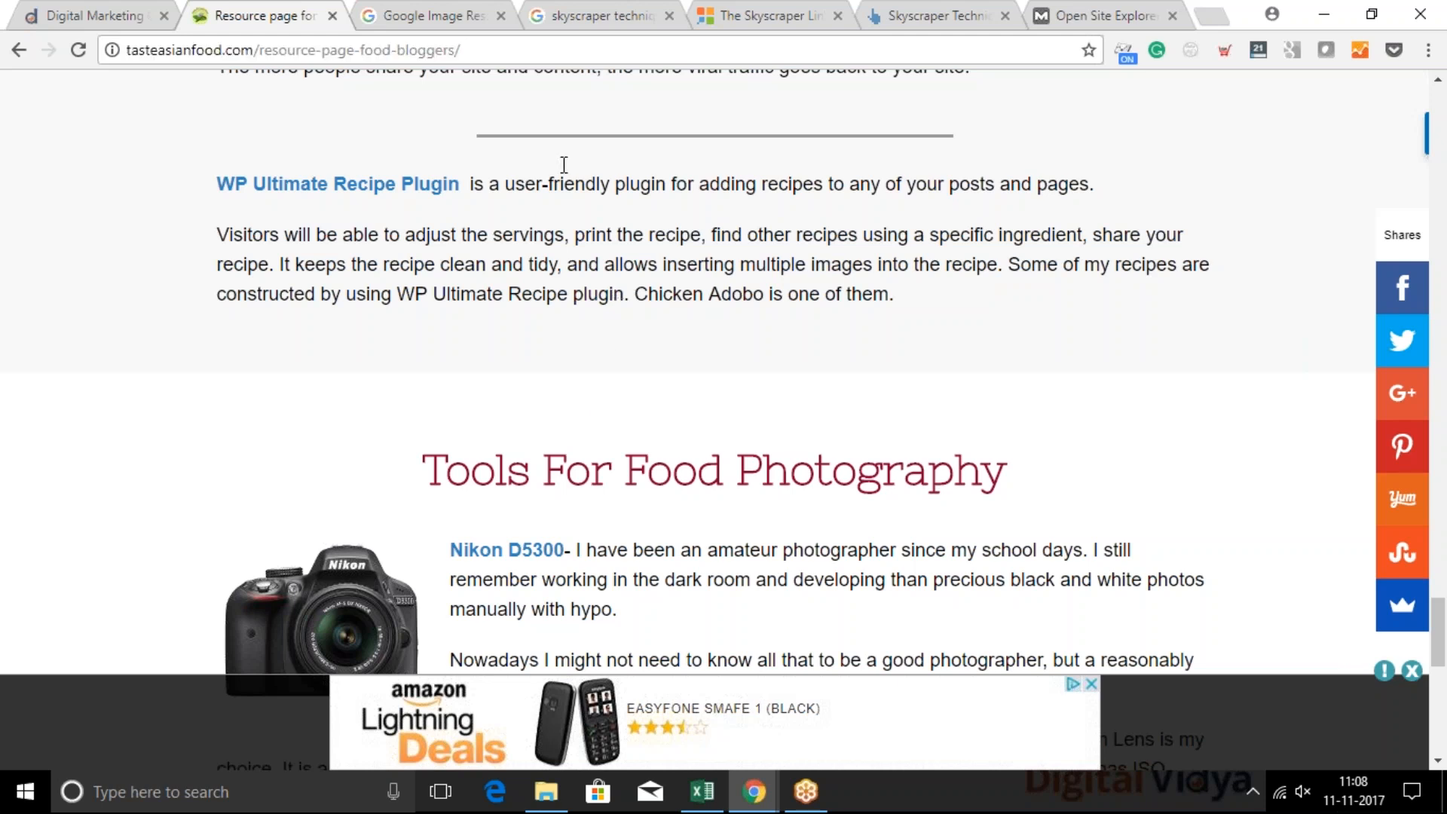
left_click(469, 52)
left_click_drag(461, 51, 260, 64)
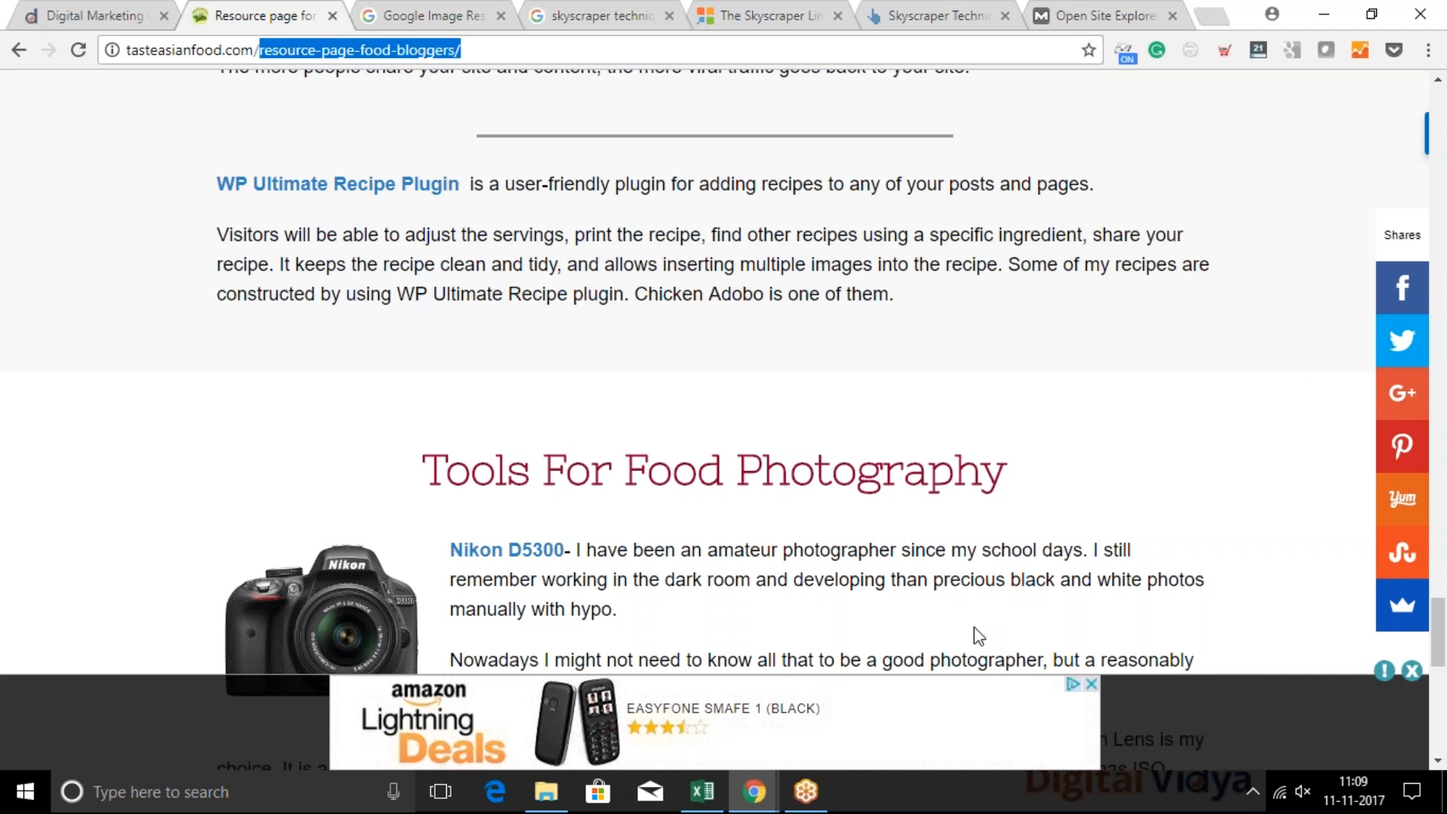
left_click(1118, 455)
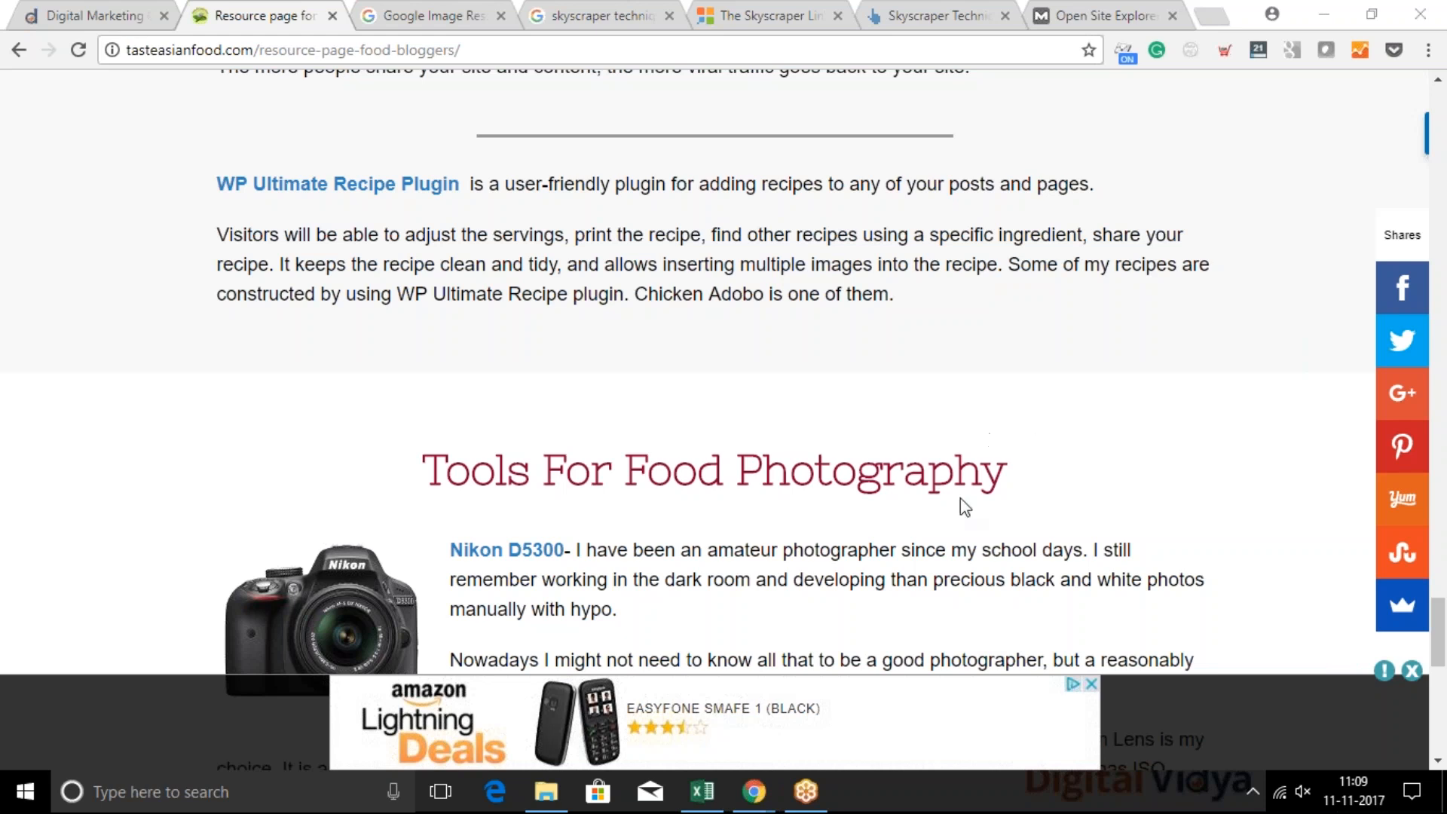
Switch to the S3-Summary.pptx presentation window and show slide 23, Common Metrics
mouse_move(753, 791)
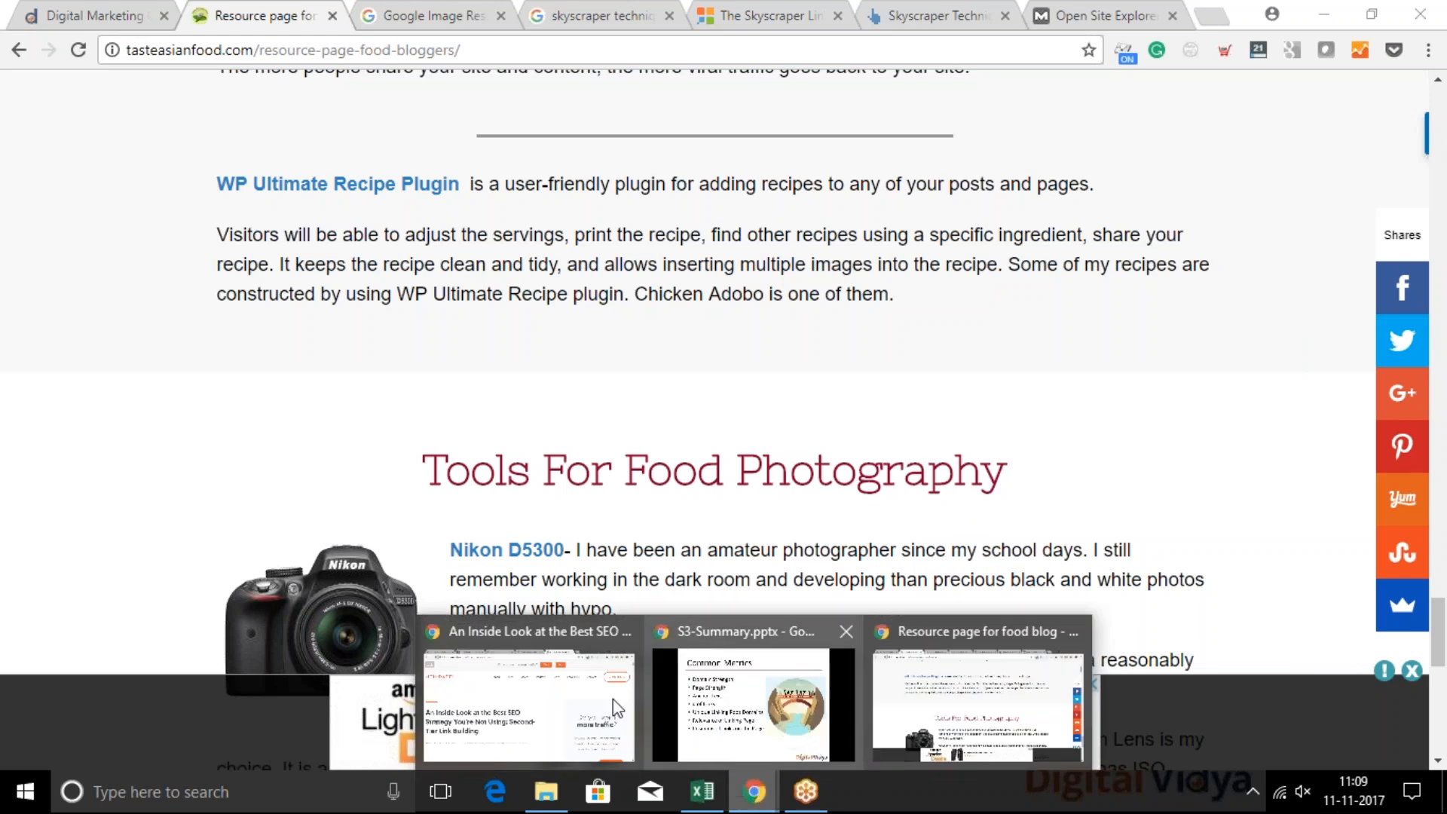
left_click(714, 696)
key("Right")
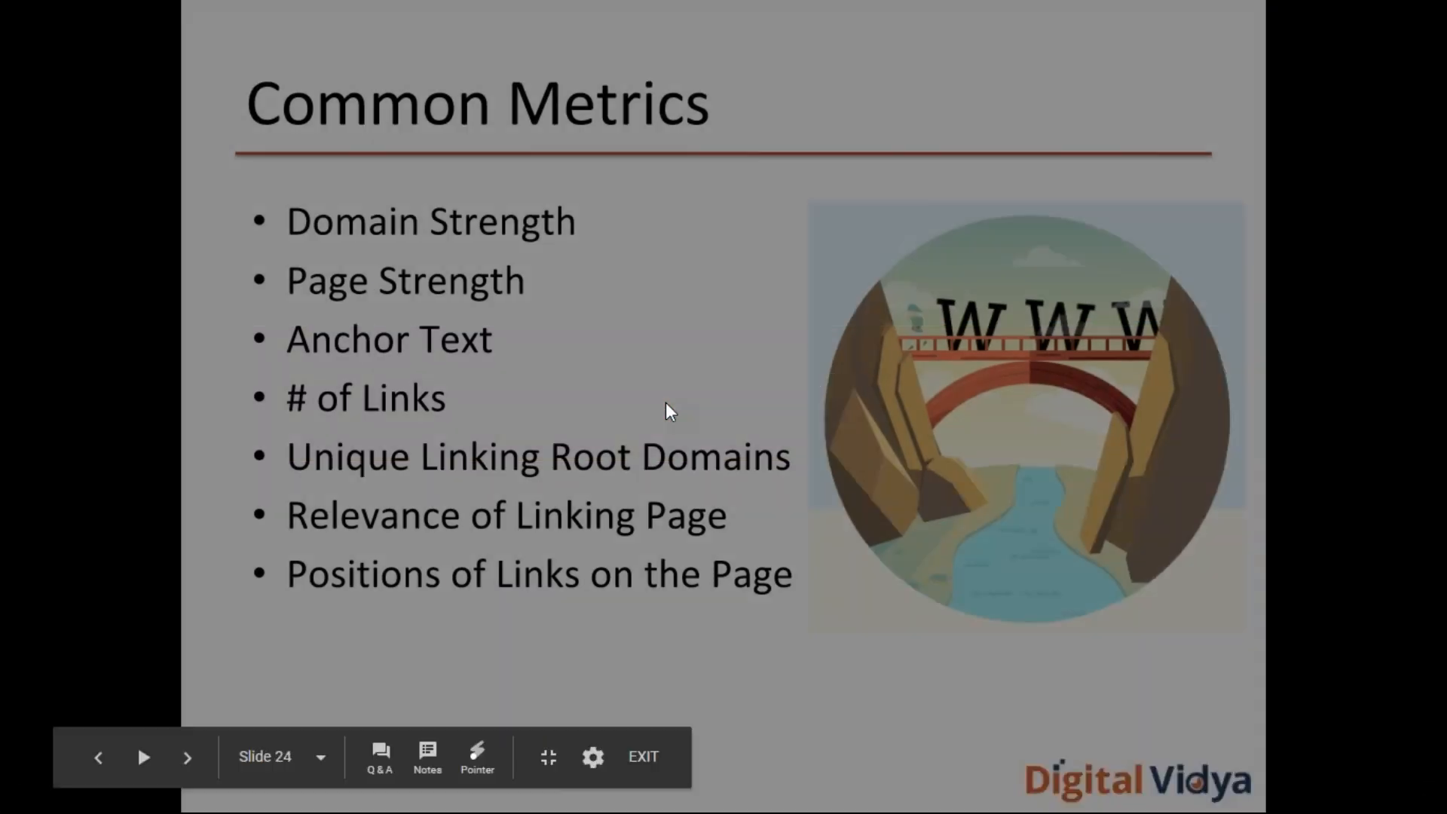
key("Left")
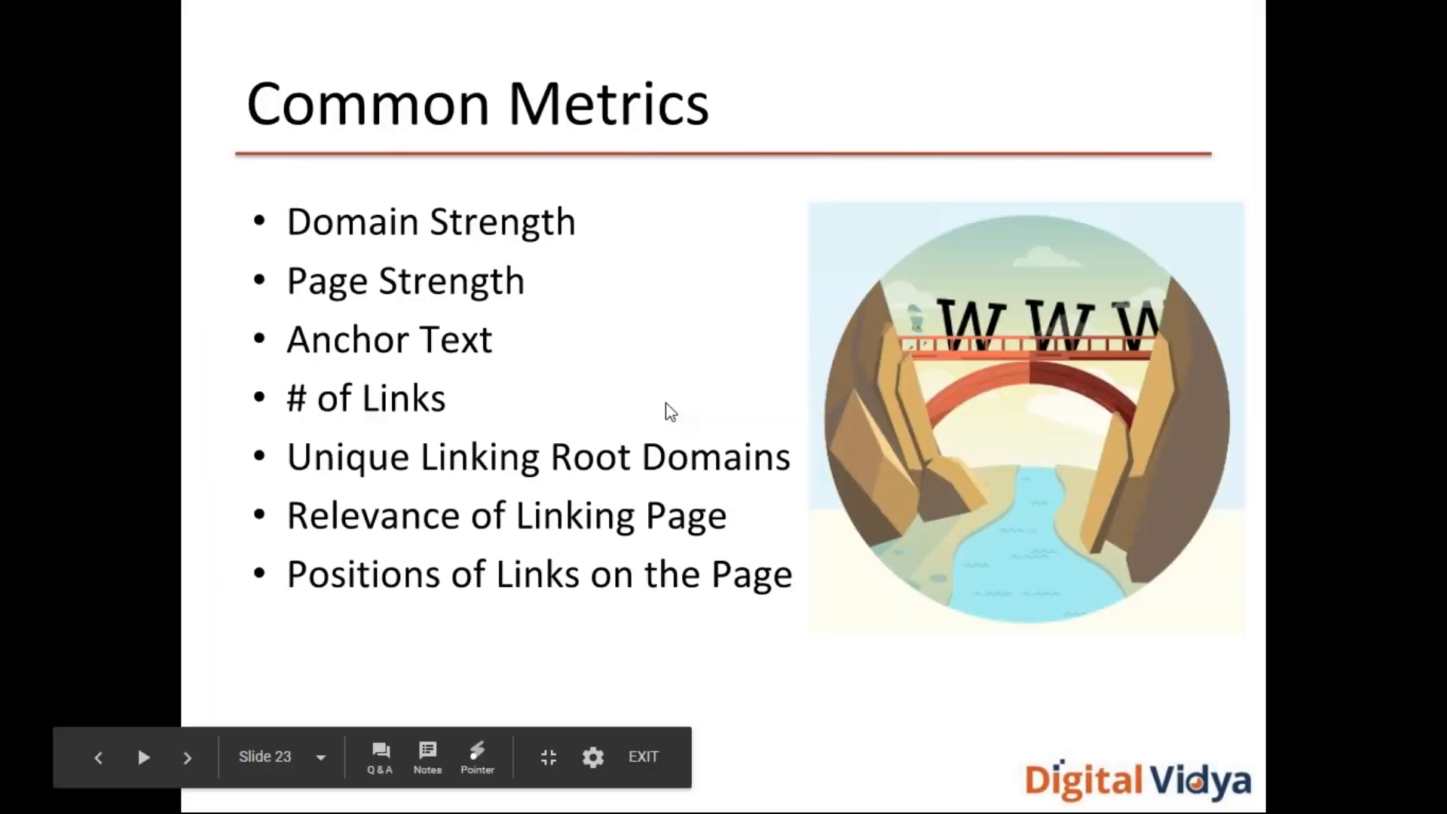
Advance the presentation to slide 24, return to the food blogging resource page, and examine its plugin and camera links
key("Right")
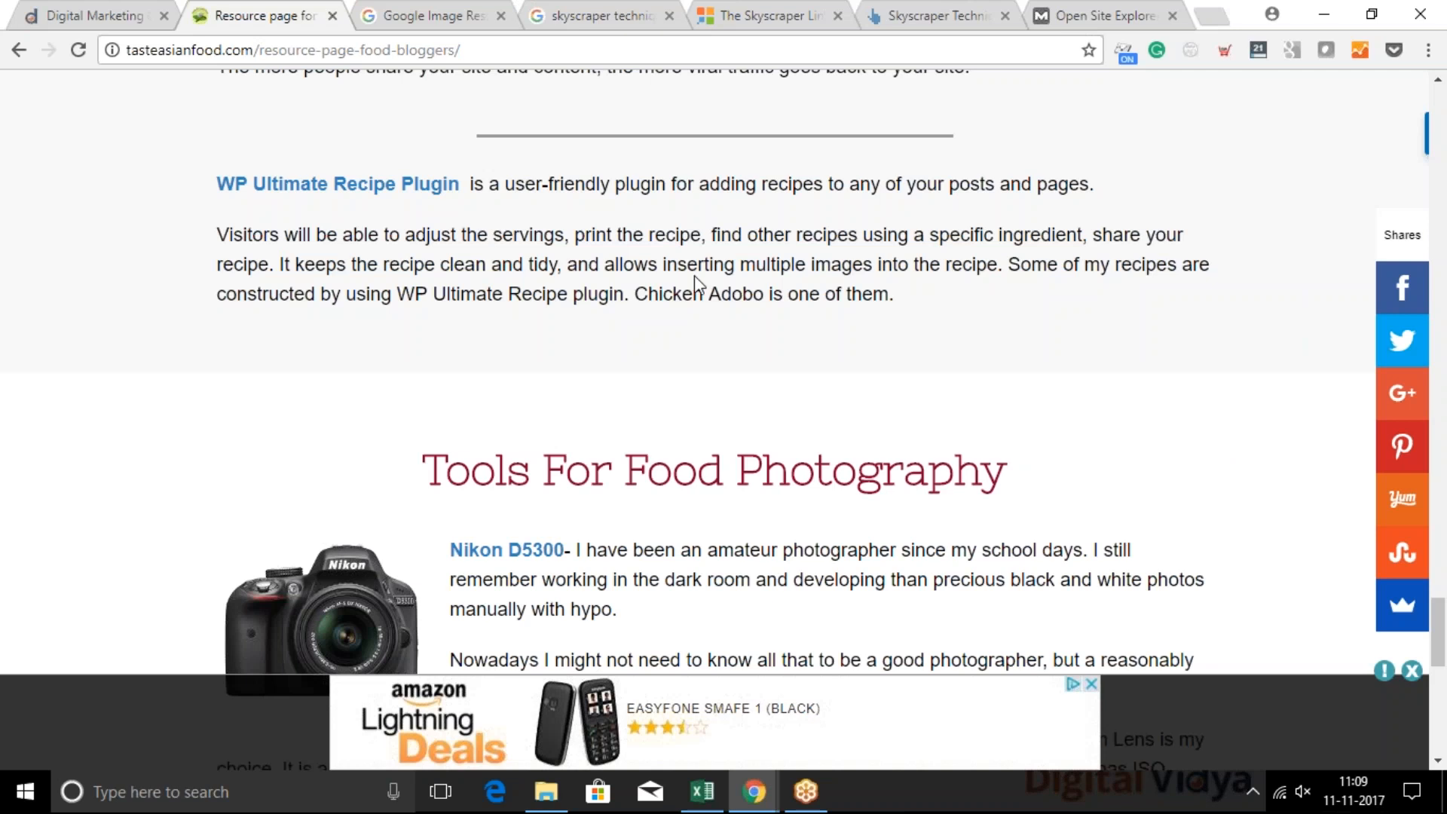
scroll(694, 274, "up", 1)
scroll(694, 274, "up", 5)
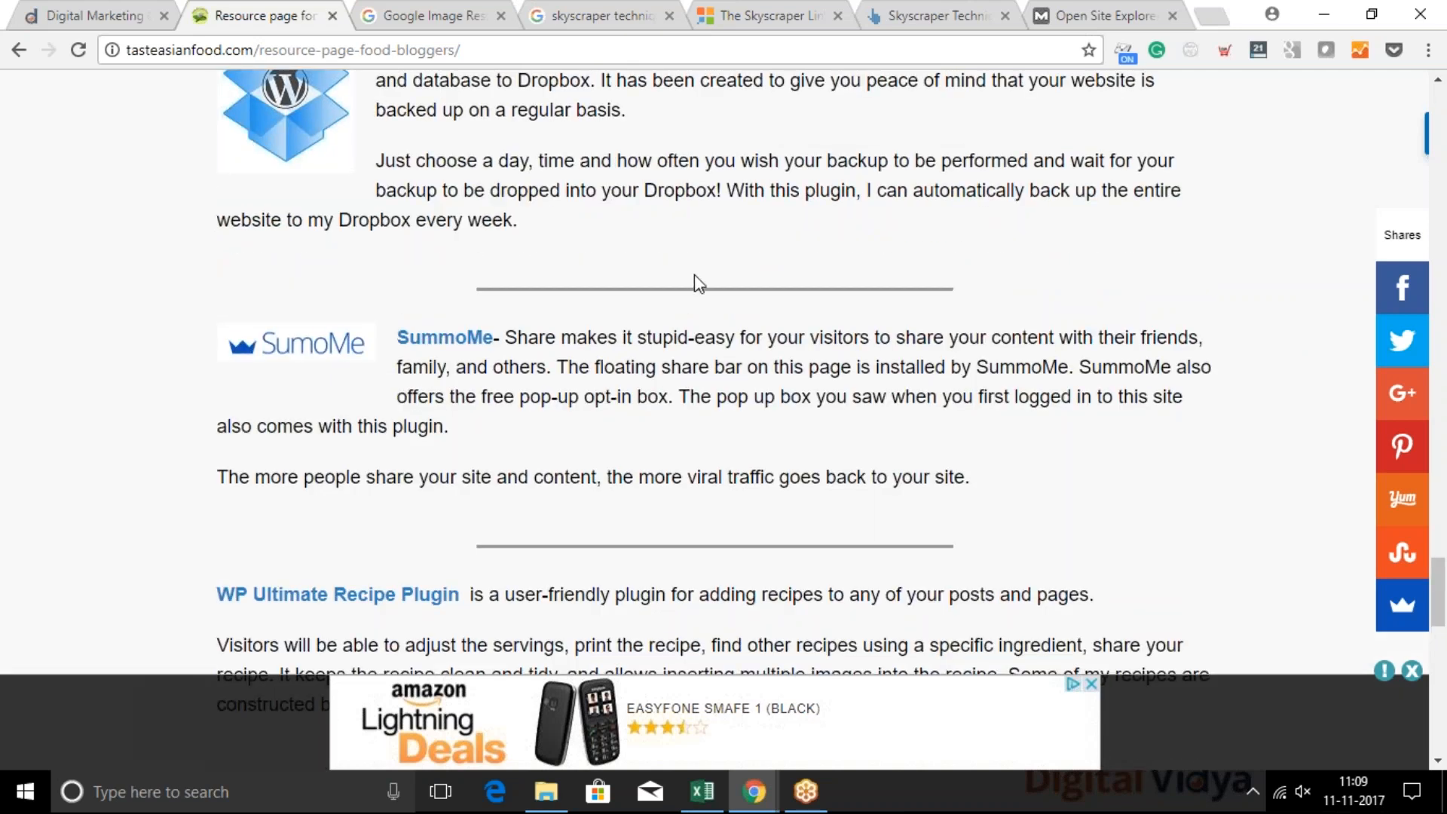
scroll(700, 285, "up", 10)
scroll(516, 339, "down", 3)
scroll(517, 339, "up", 4)
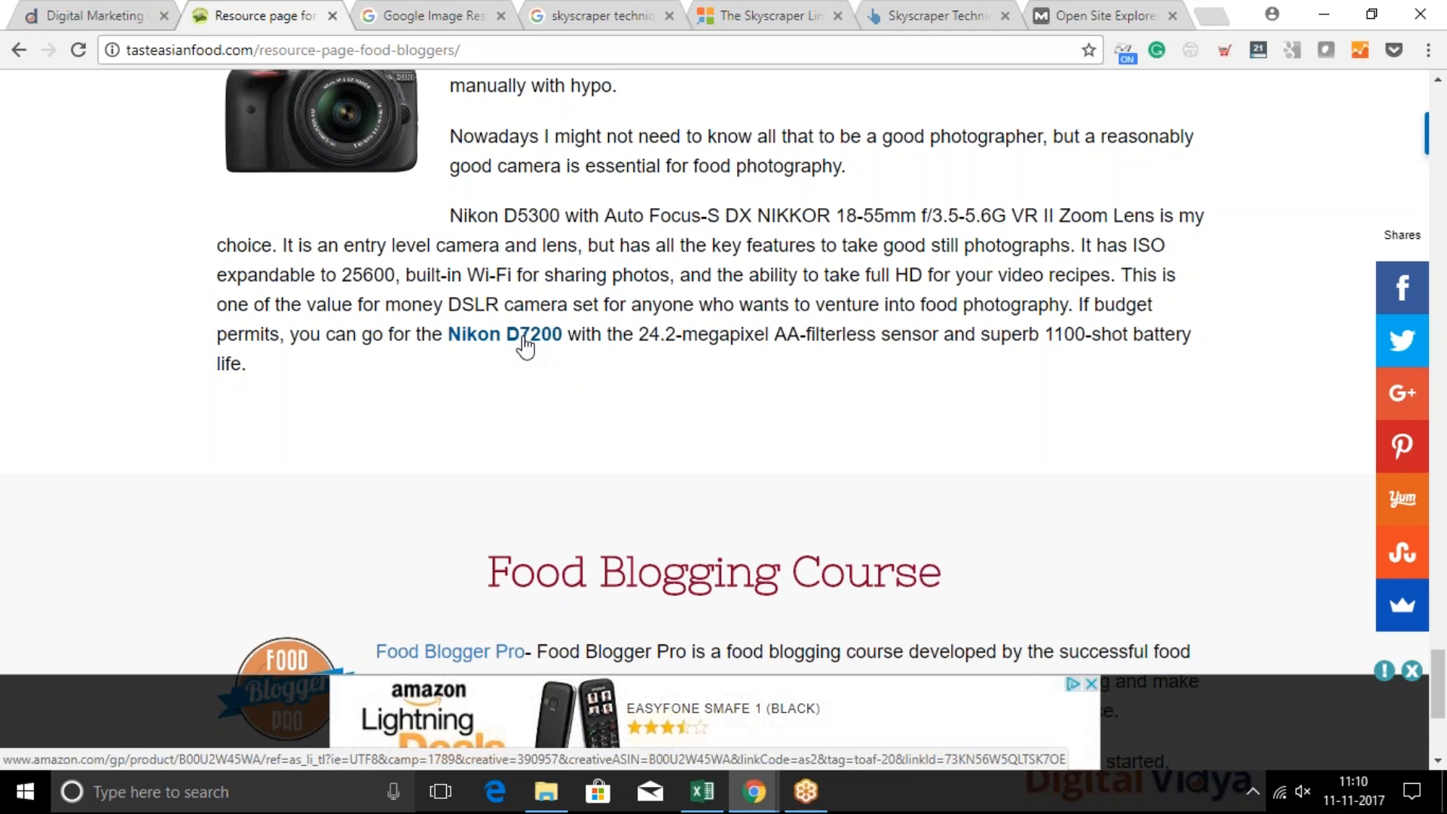
Follow the keyword research link in Step 1 of the Skyscraper link building article, highlight keyword-research.html in the opened page's address, and close that page
left_click(746, 15)
scroll(589, 388, "down", 1)
scroll(589, 388, "down", 2)
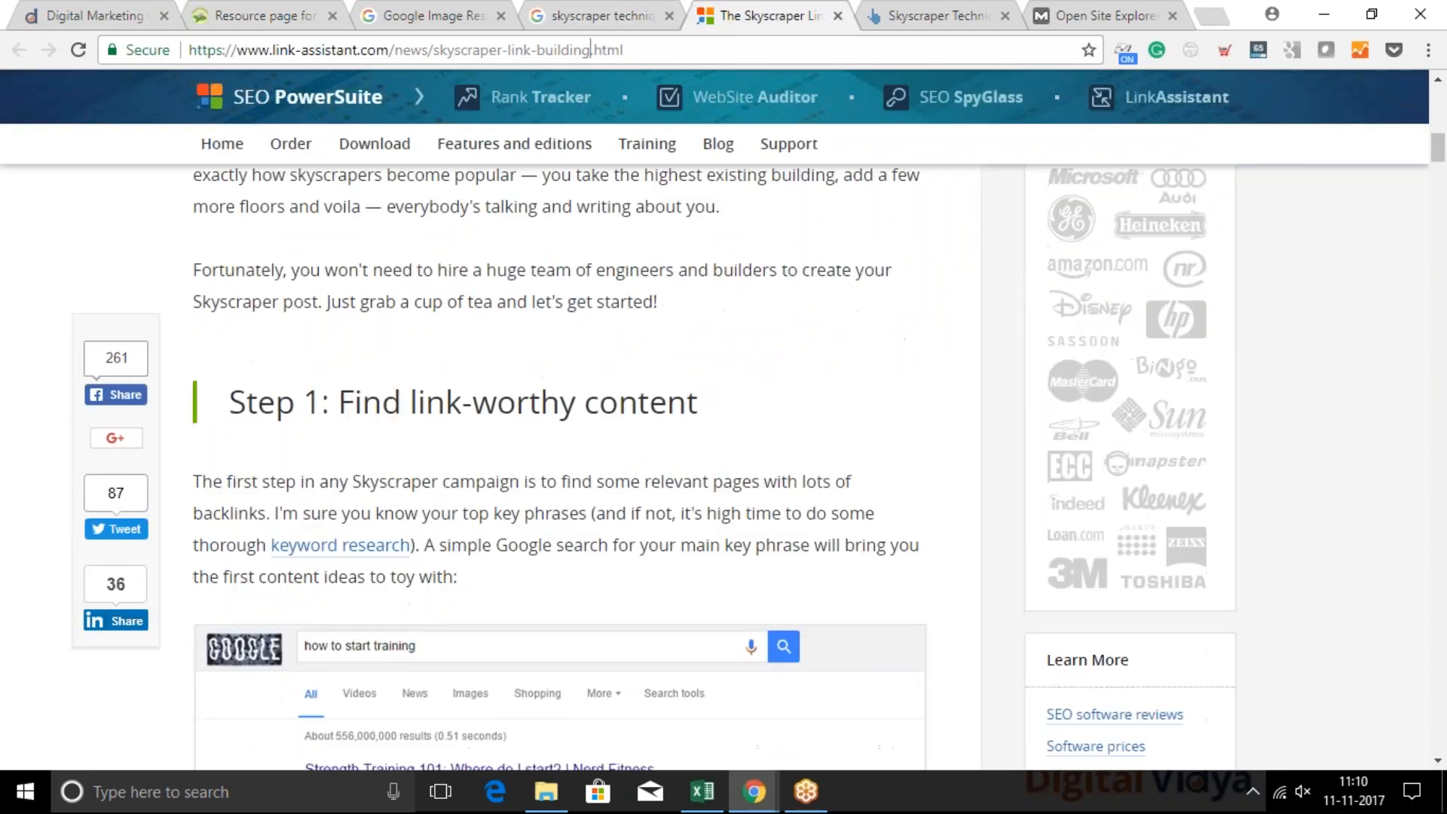
left_click(385, 558)
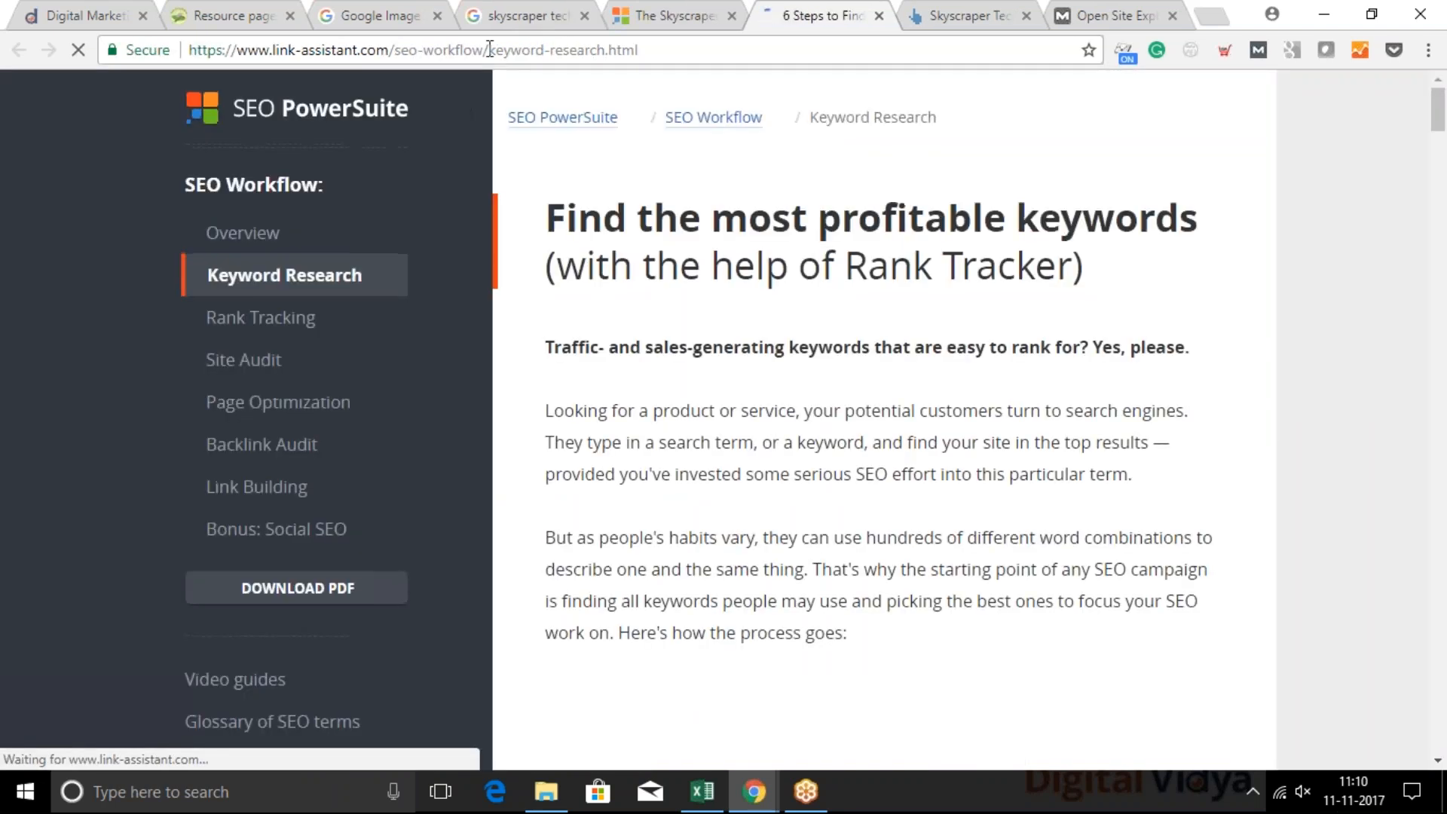
left_click_drag(490, 49, 670, 42)
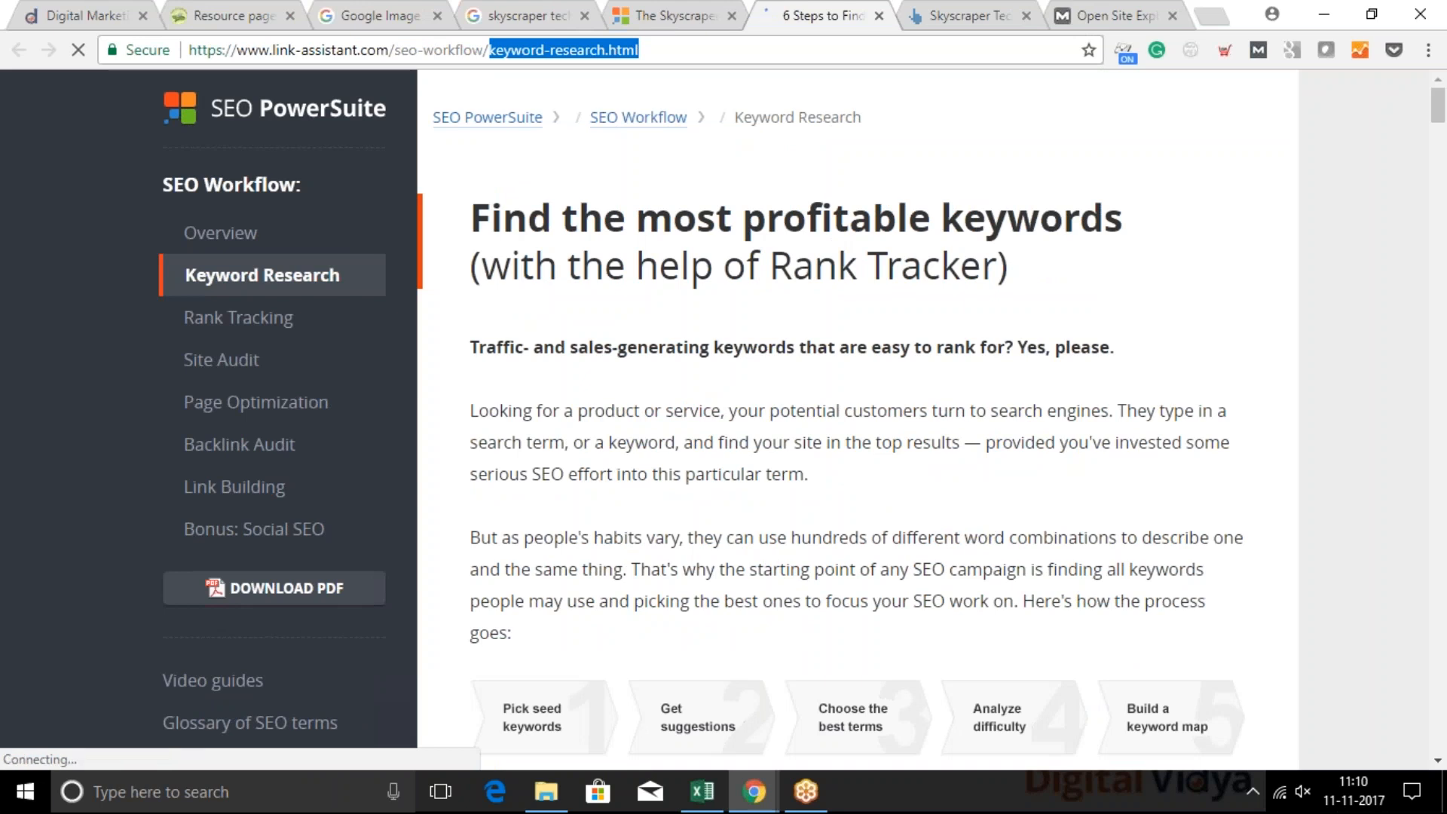
left_click(879, 17)
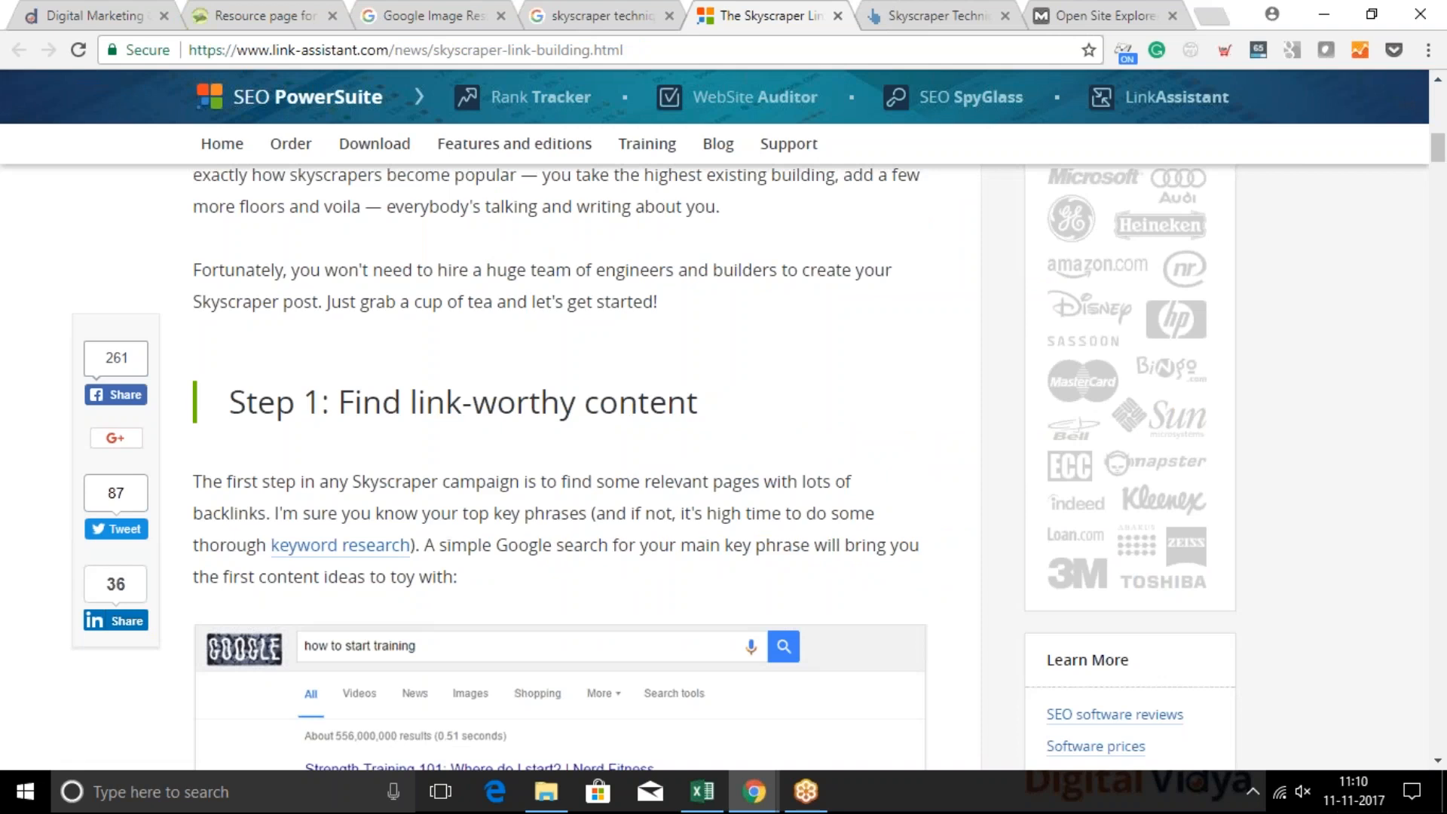
View the Social SEO slide in the S3-Summary.pptx presentation and switch back to the Skyscraper link building article
left_click(753, 800)
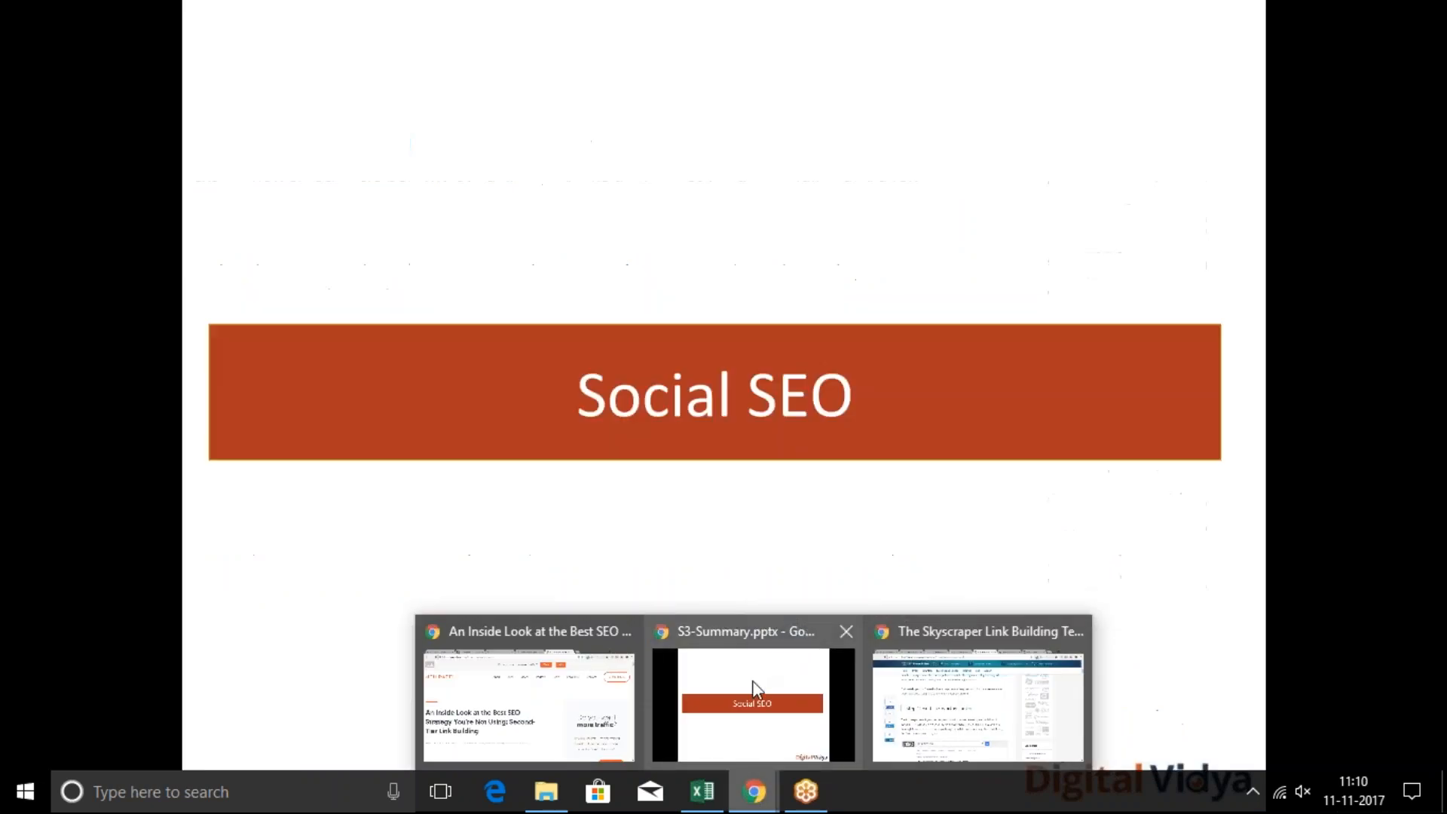
left_click(756, 689)
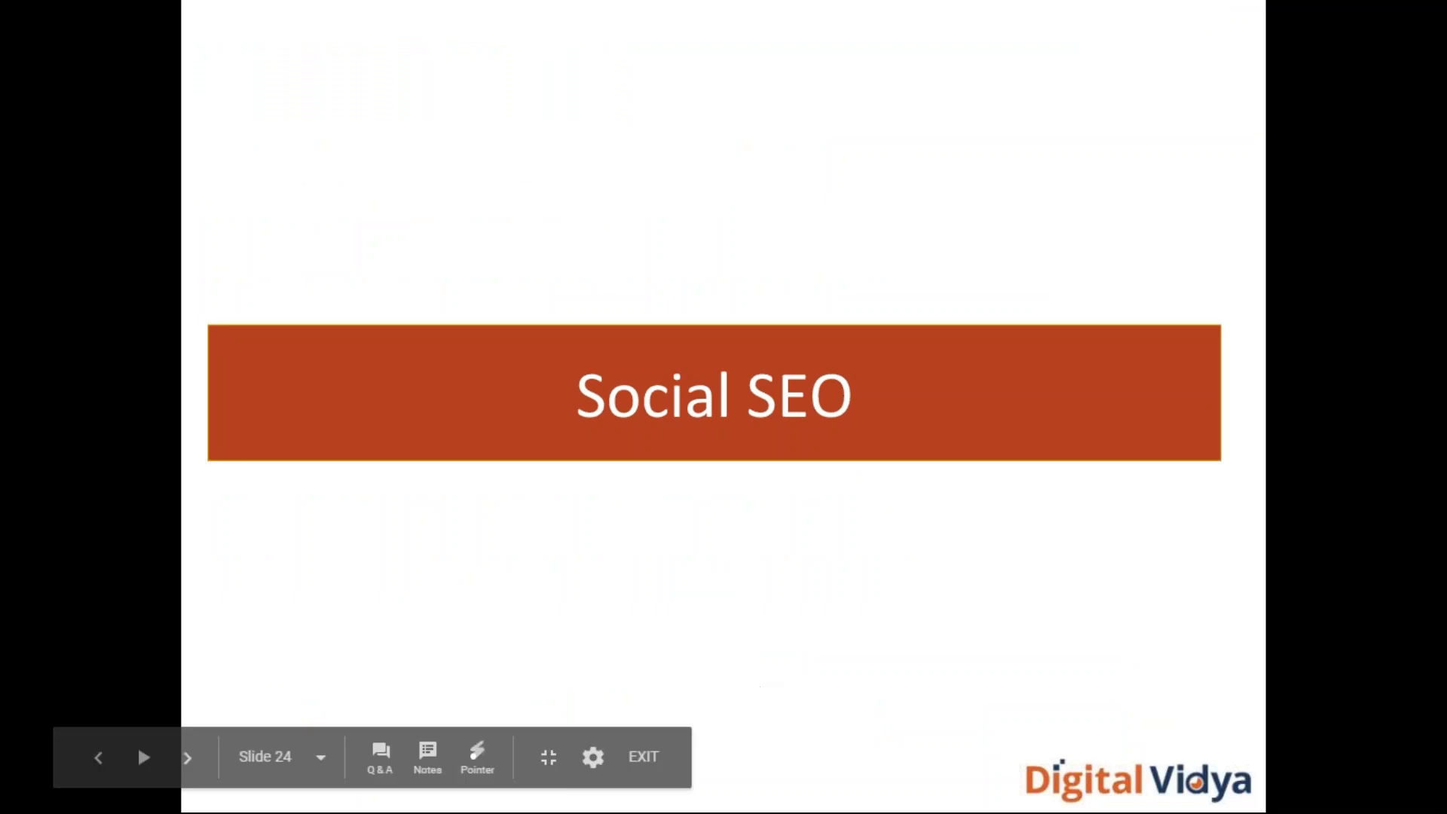
mouse_move(137, 744)
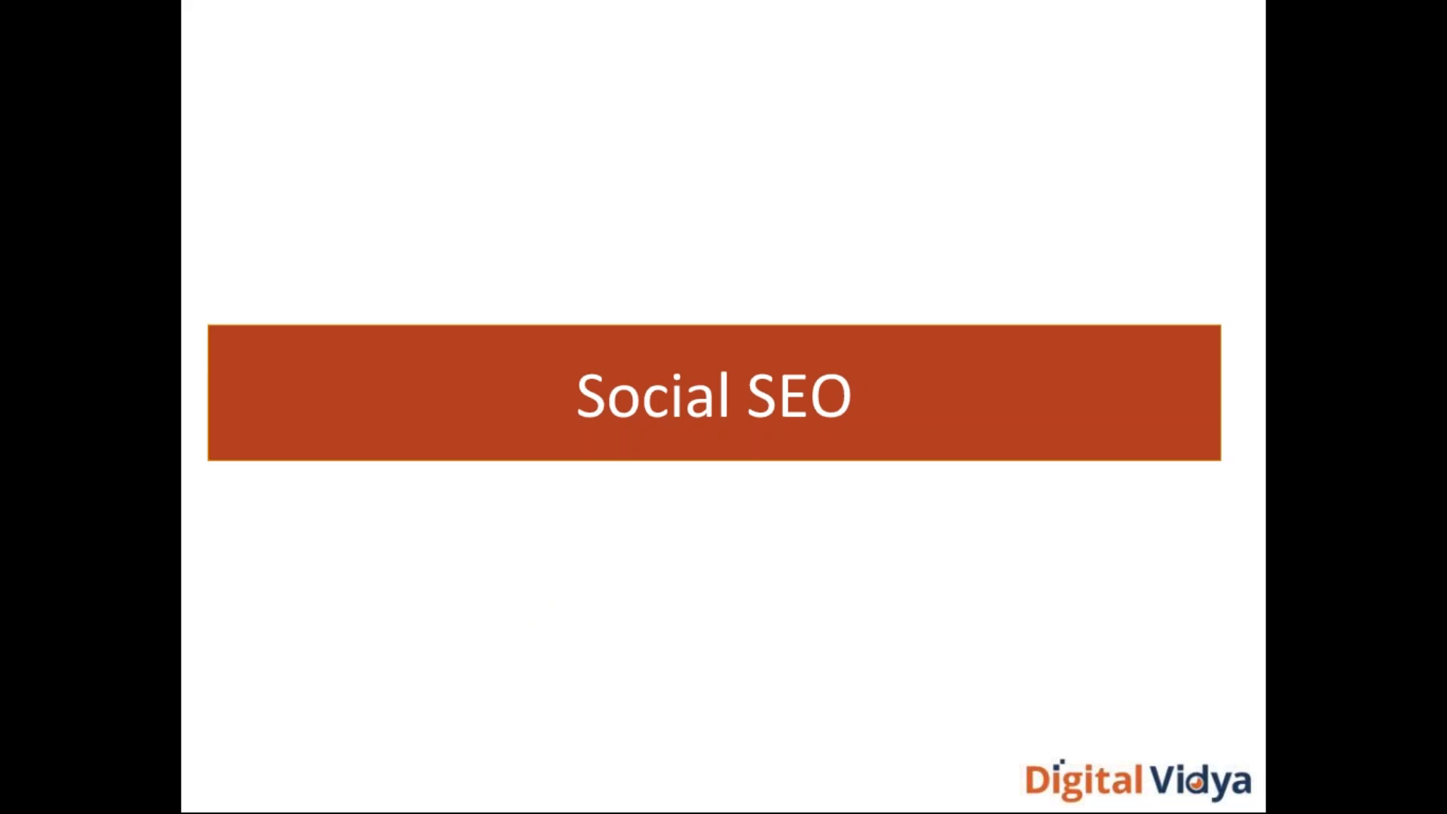
key("alt+Tab")
key("alt+Tab")
key("alt+Tab")
key("alt+Tab")
key("alt+Tab")
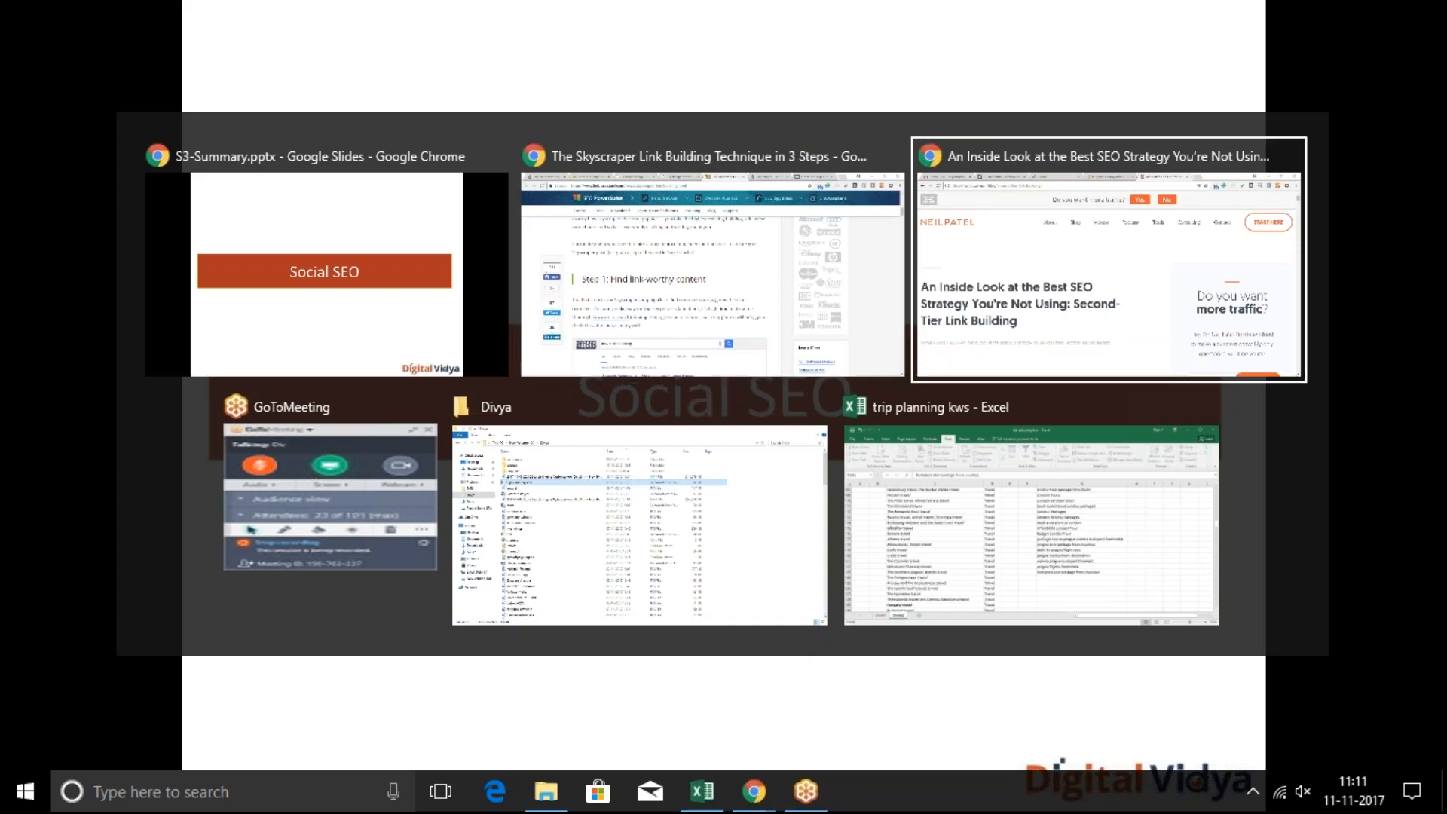
key("alt+Tab")
key("alt+Tab")
Launch Word 2016, decline the default program prompt, and create a blank document
key("super")
type("word")
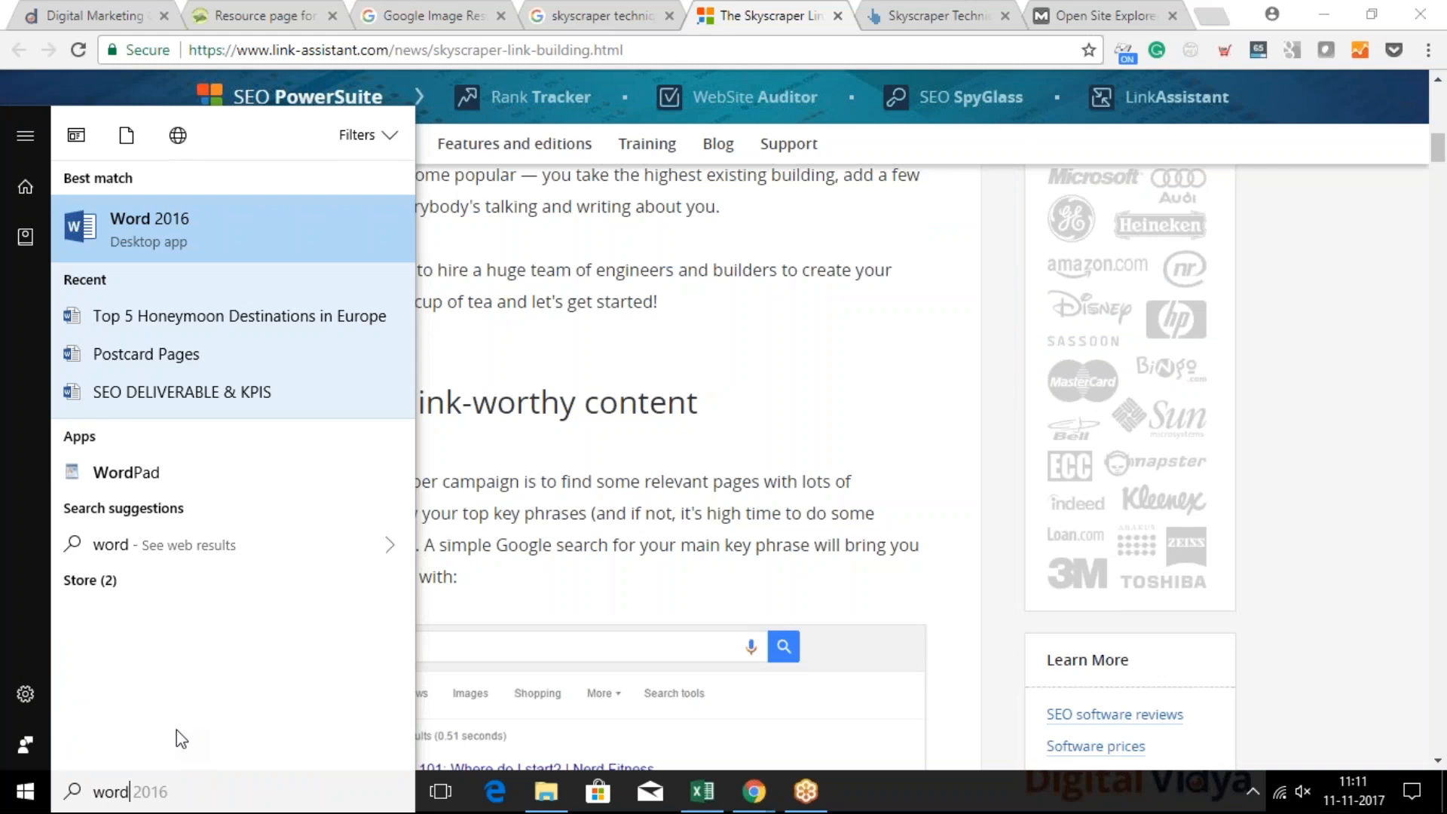
key("Return")
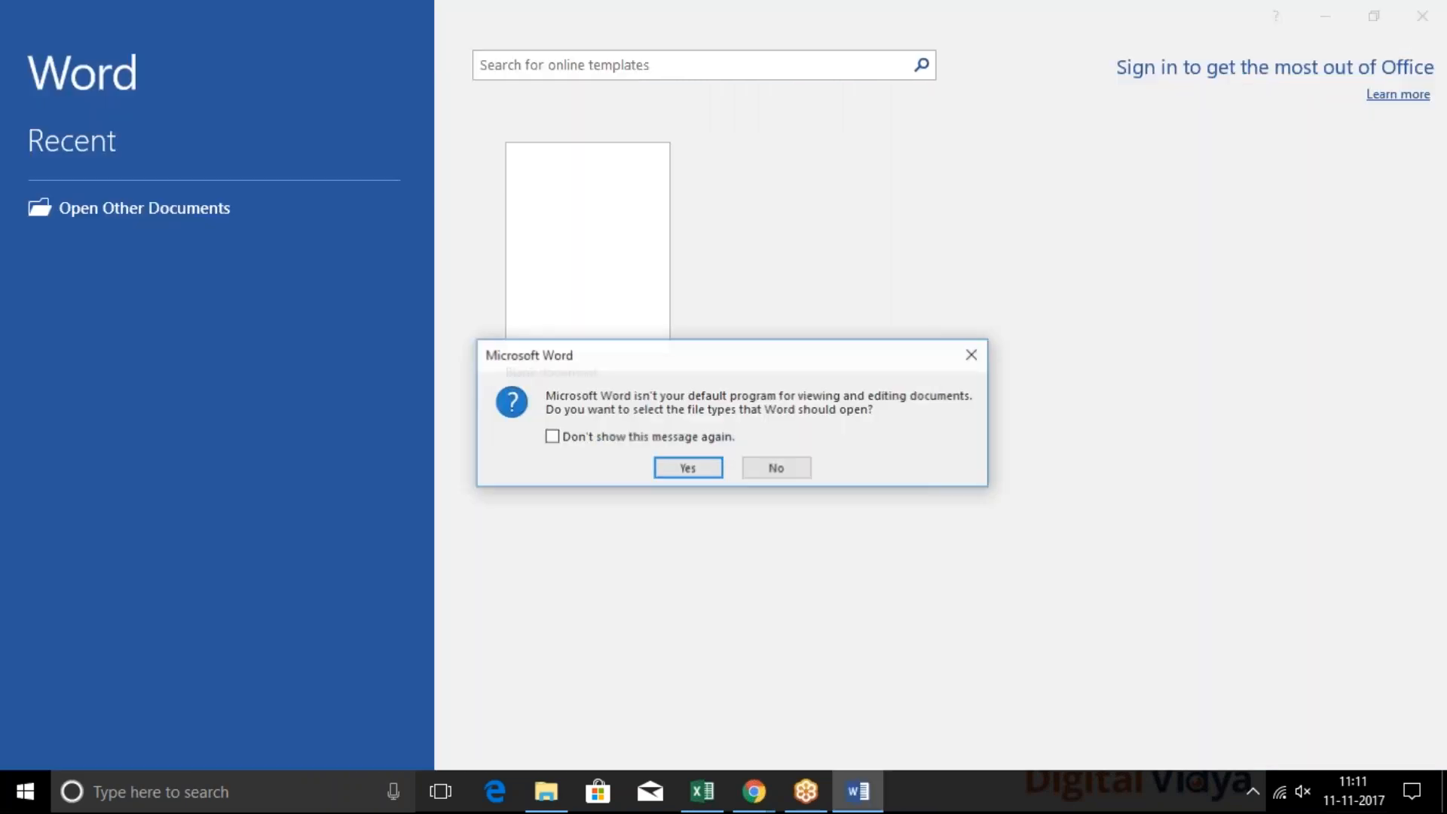
left_click(796, 468)
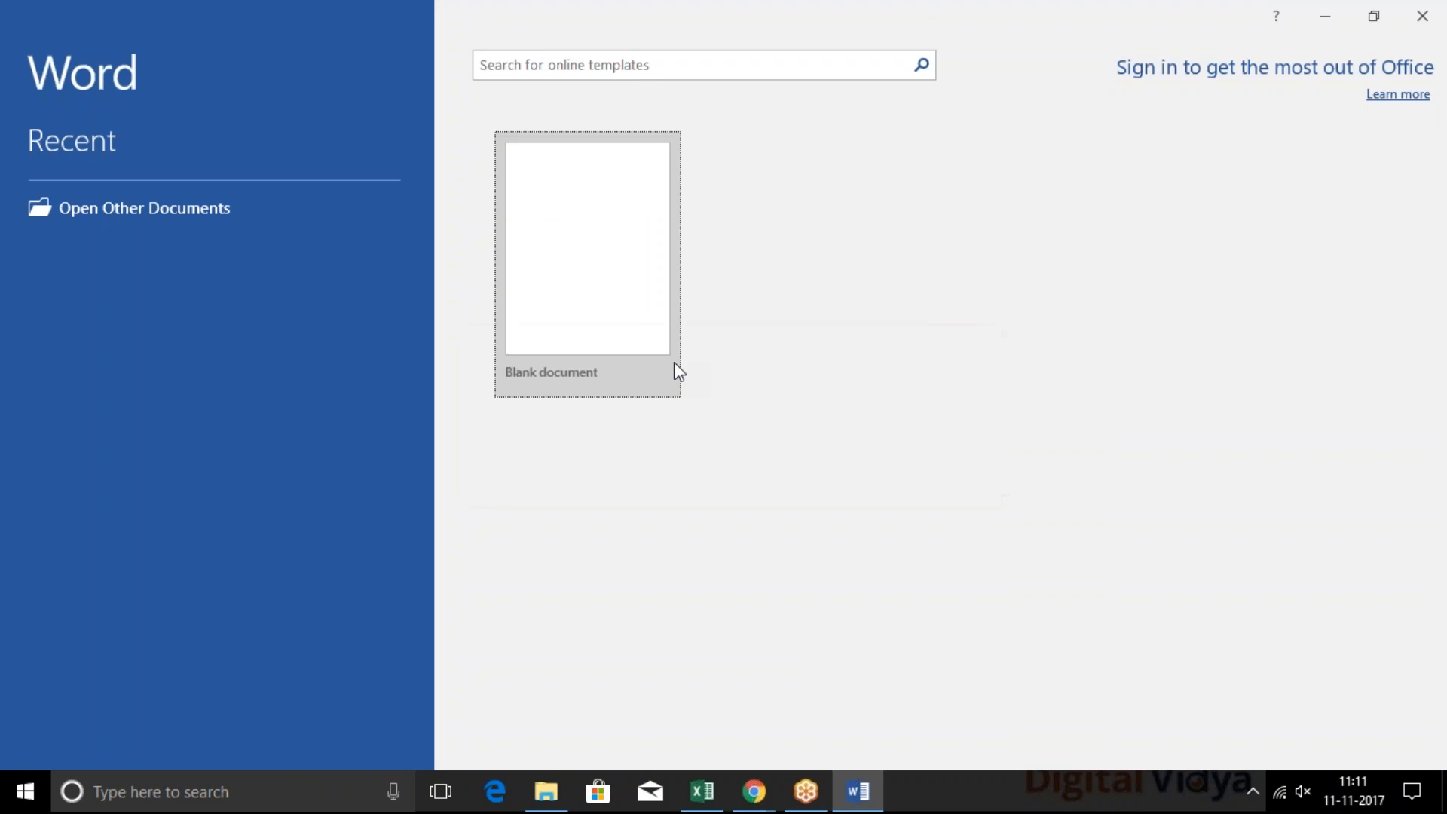
left_click(644, 310)
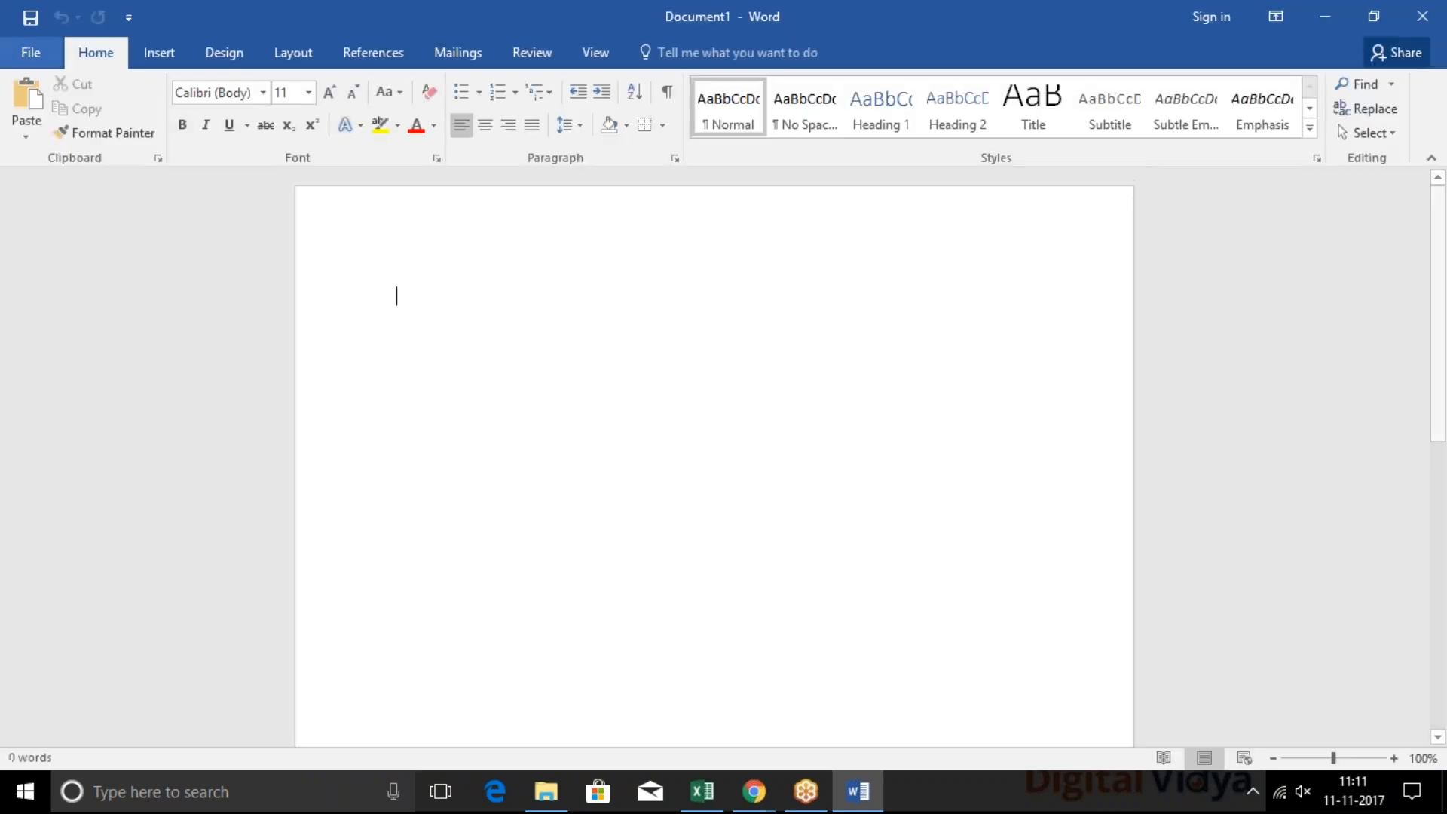
Write the text "Keword research" in the blank document
type("ke")
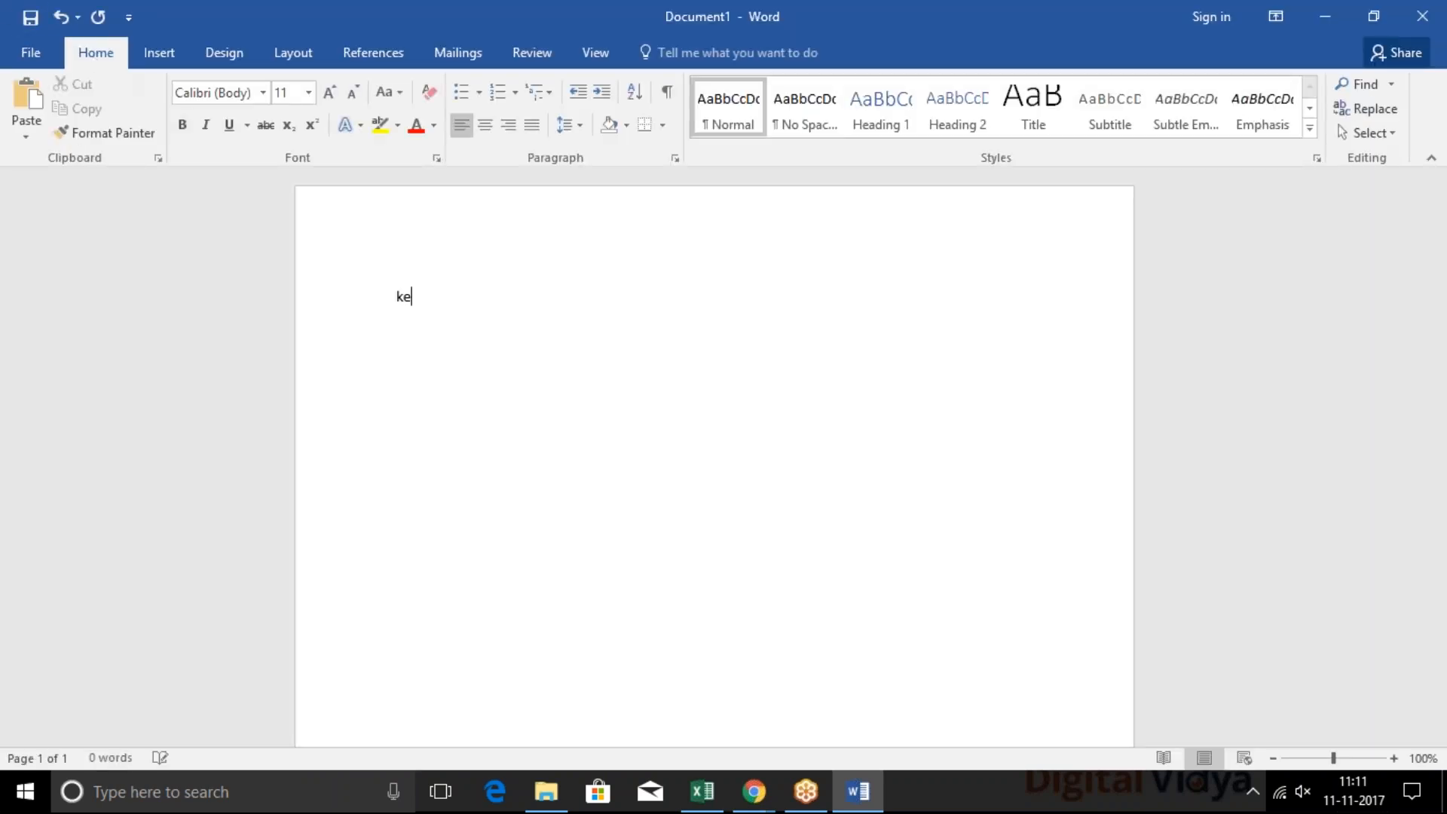
type("word resea")
key("BackSpace")
key("BackSpace")
type("earch")
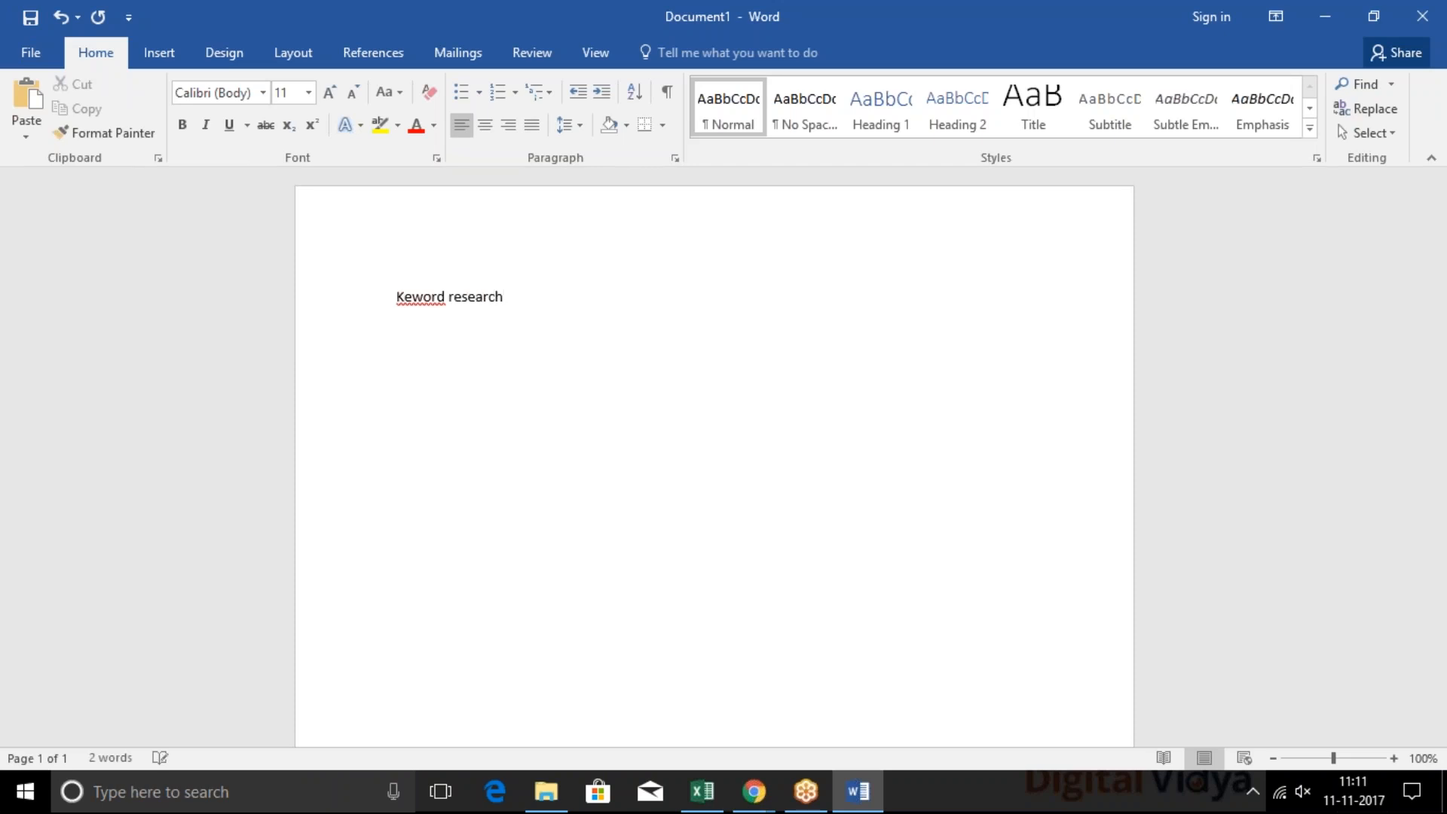
key("ctrl+a")
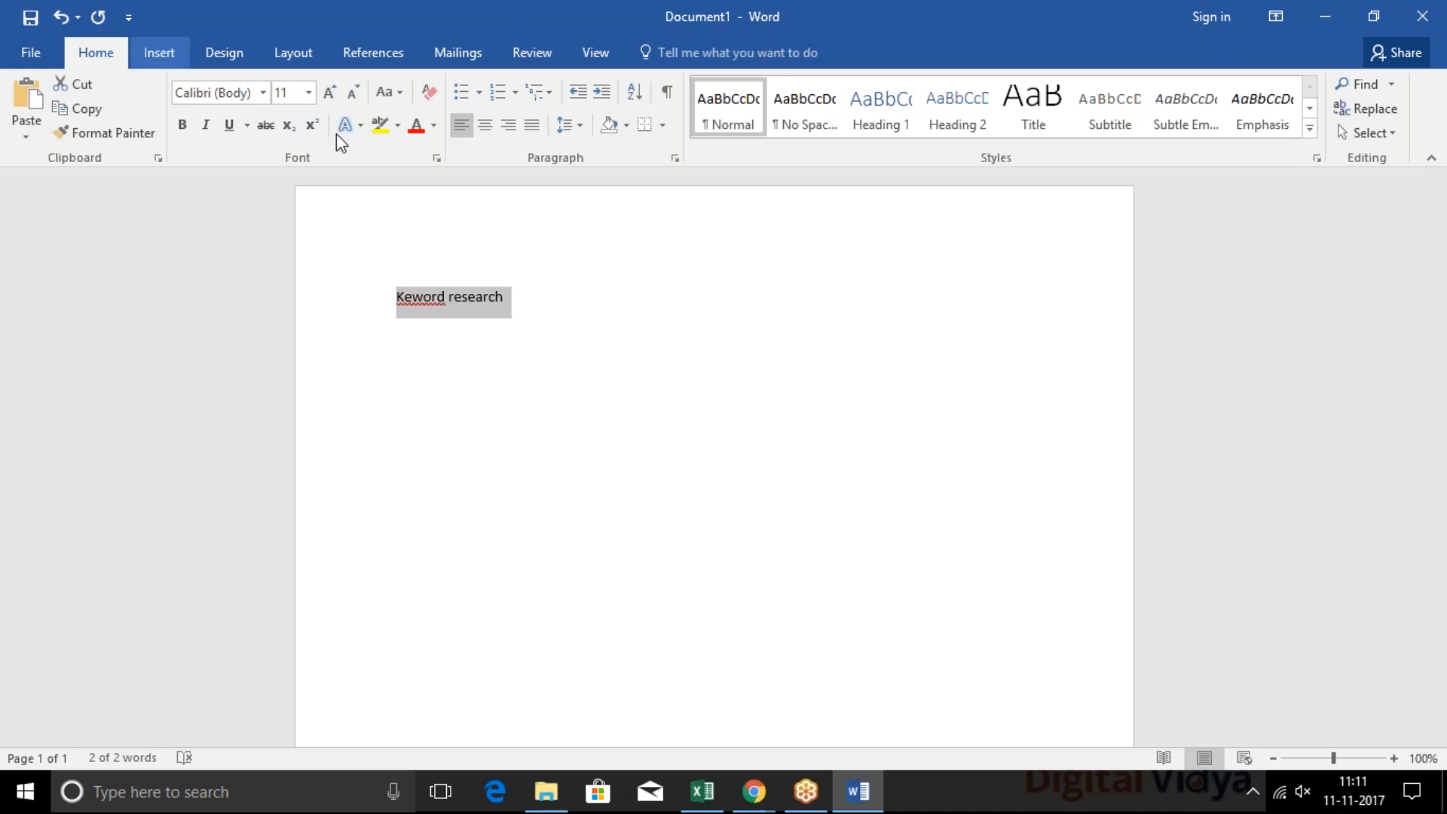
left_click(154, 53)
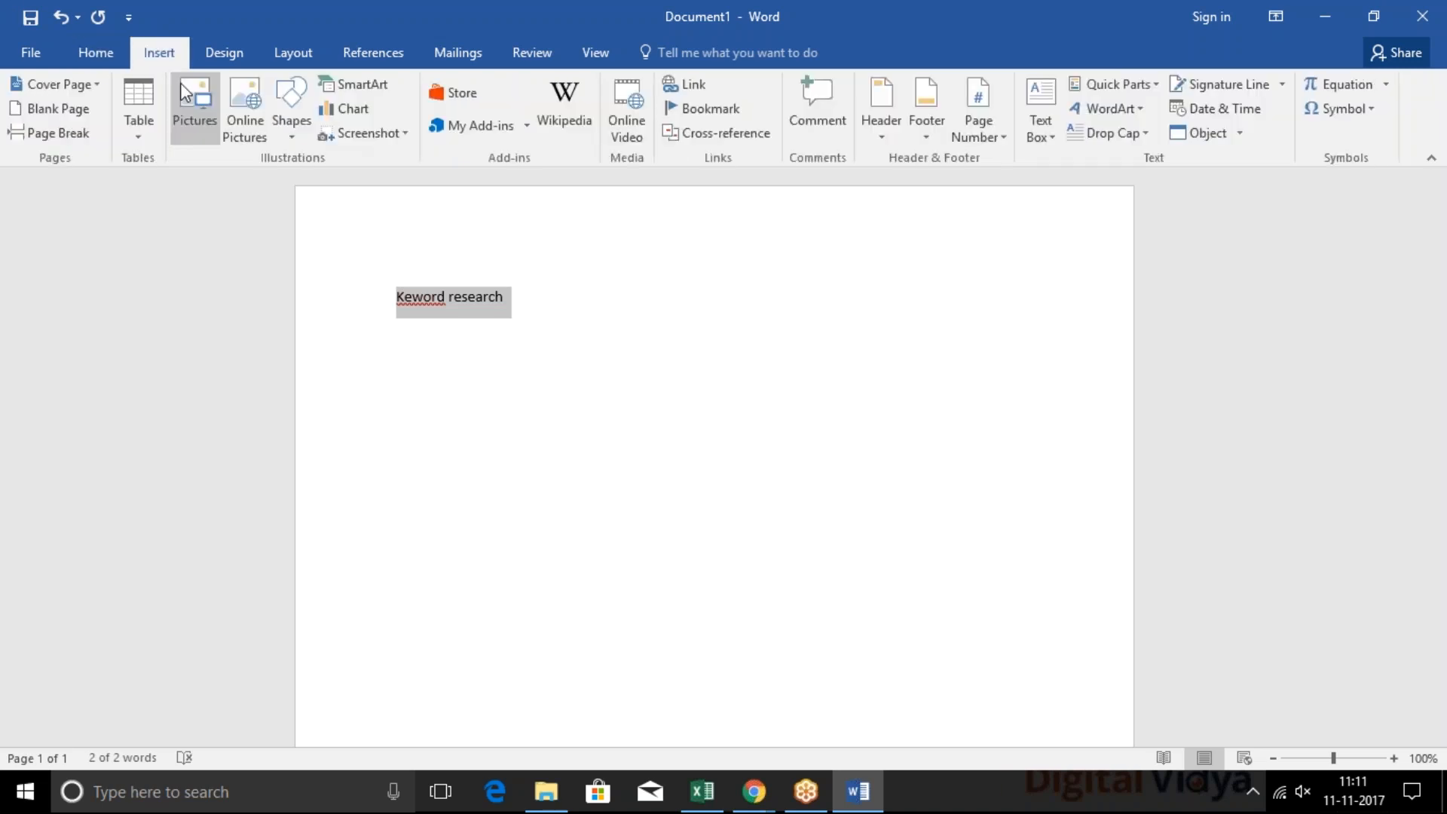
left_click(687, 85)
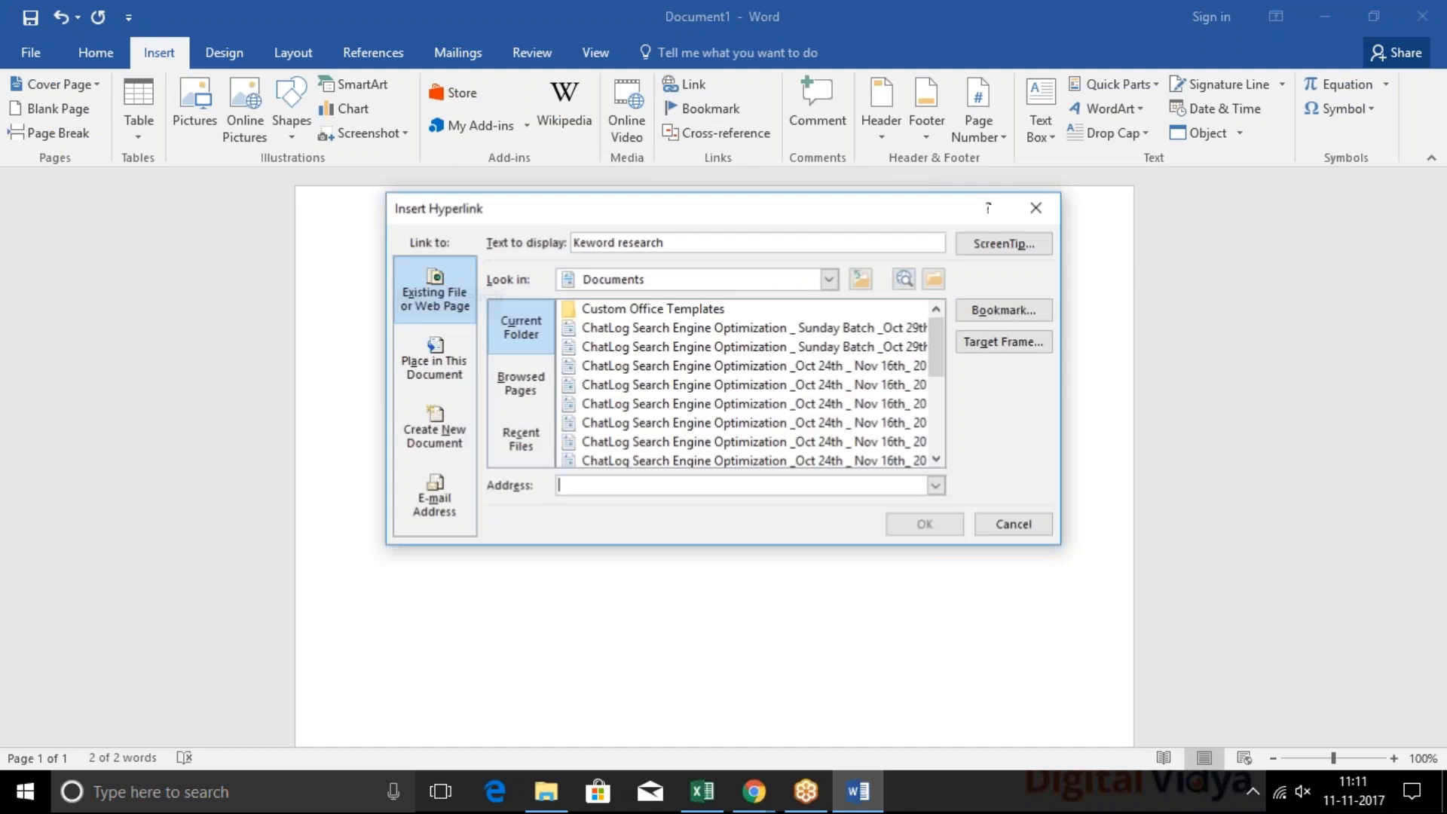
type("https")
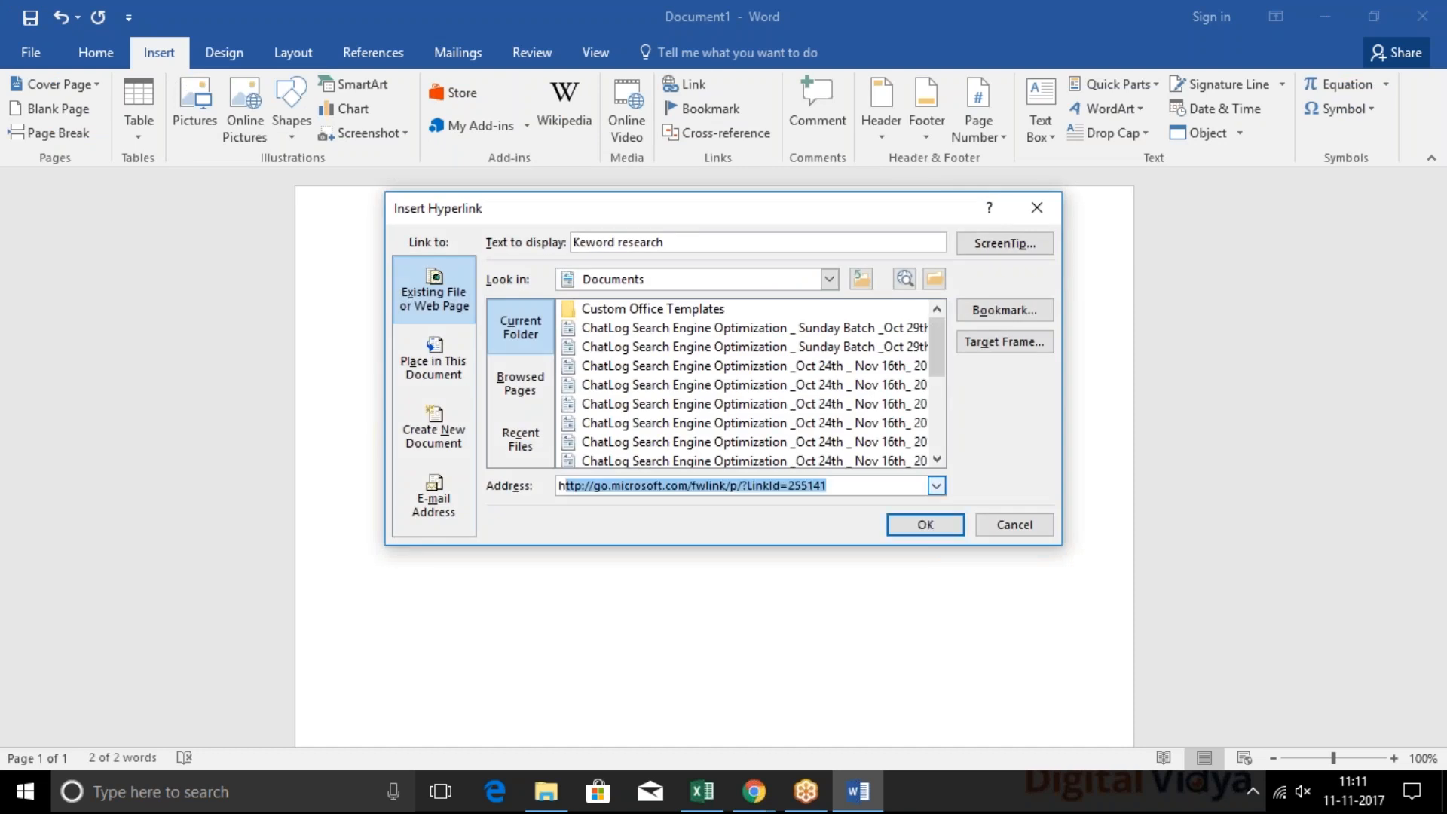
type(";;")
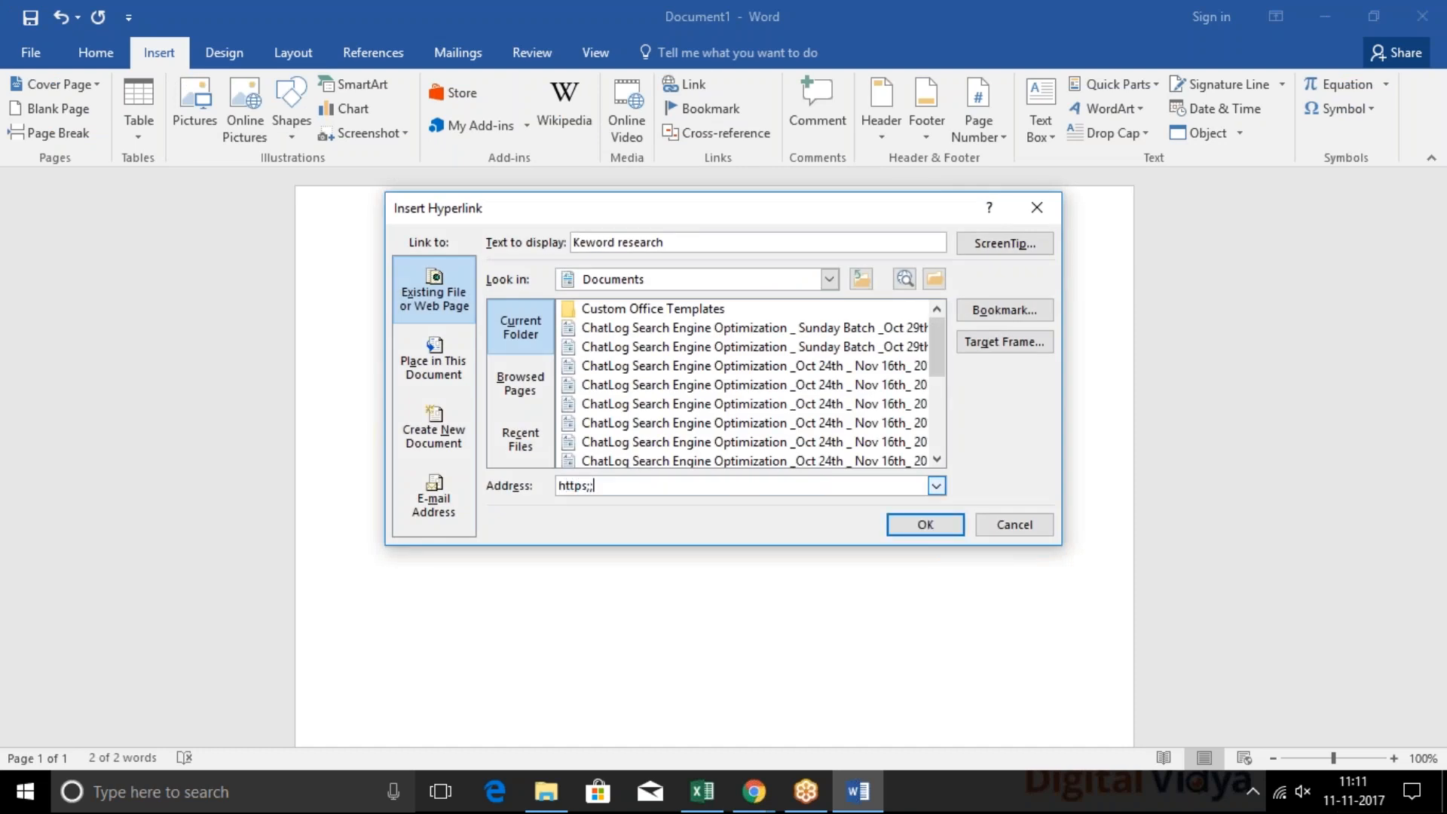
key("BackSpace")
type(":")
type("///")
type("abc")
type(".c")
key("Left")
key("Left")
key("Left")
key("Left")
key("Left")
key("BackSpace")
key("End")
type("om/keword-research")
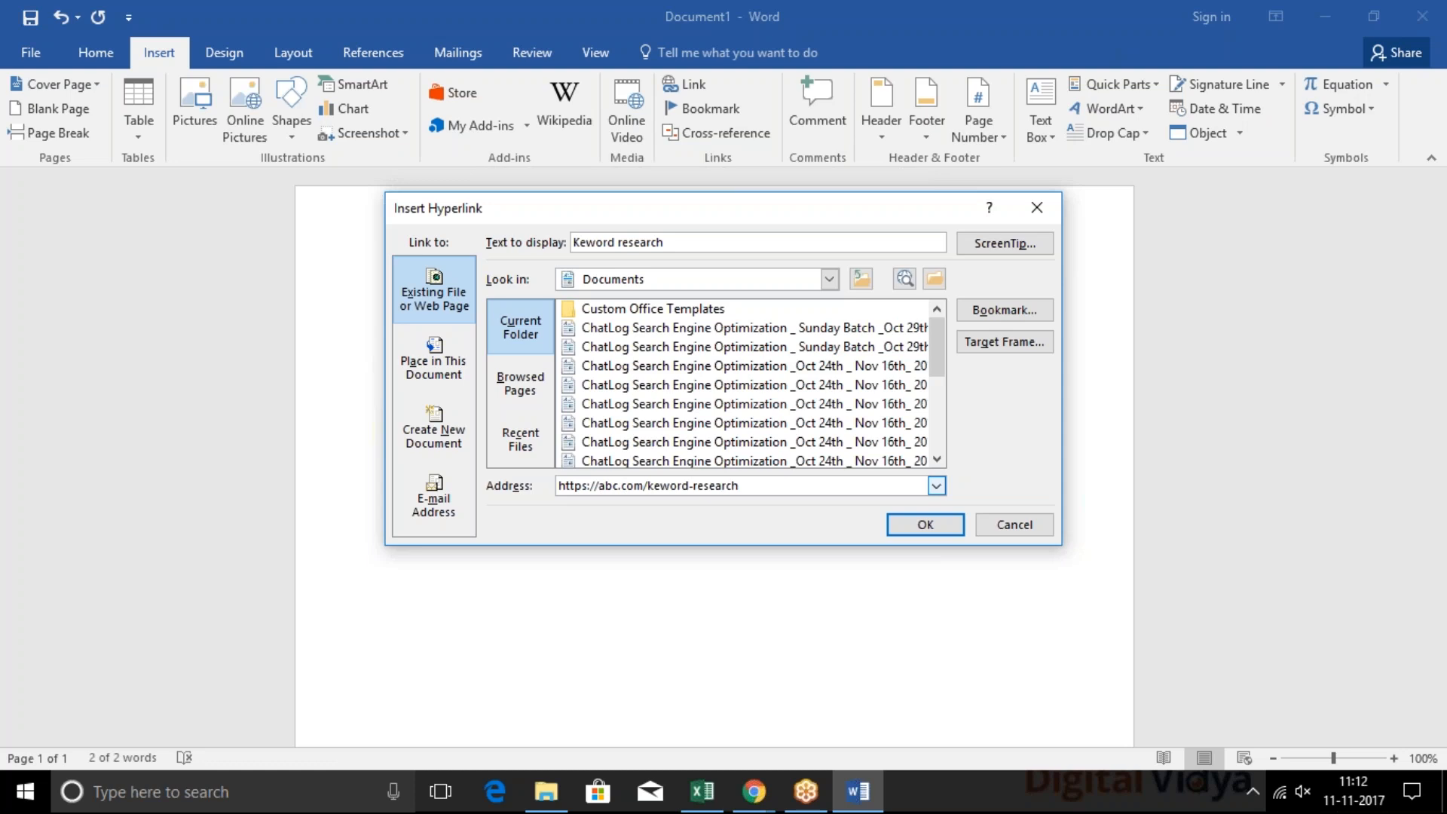
key("Return")
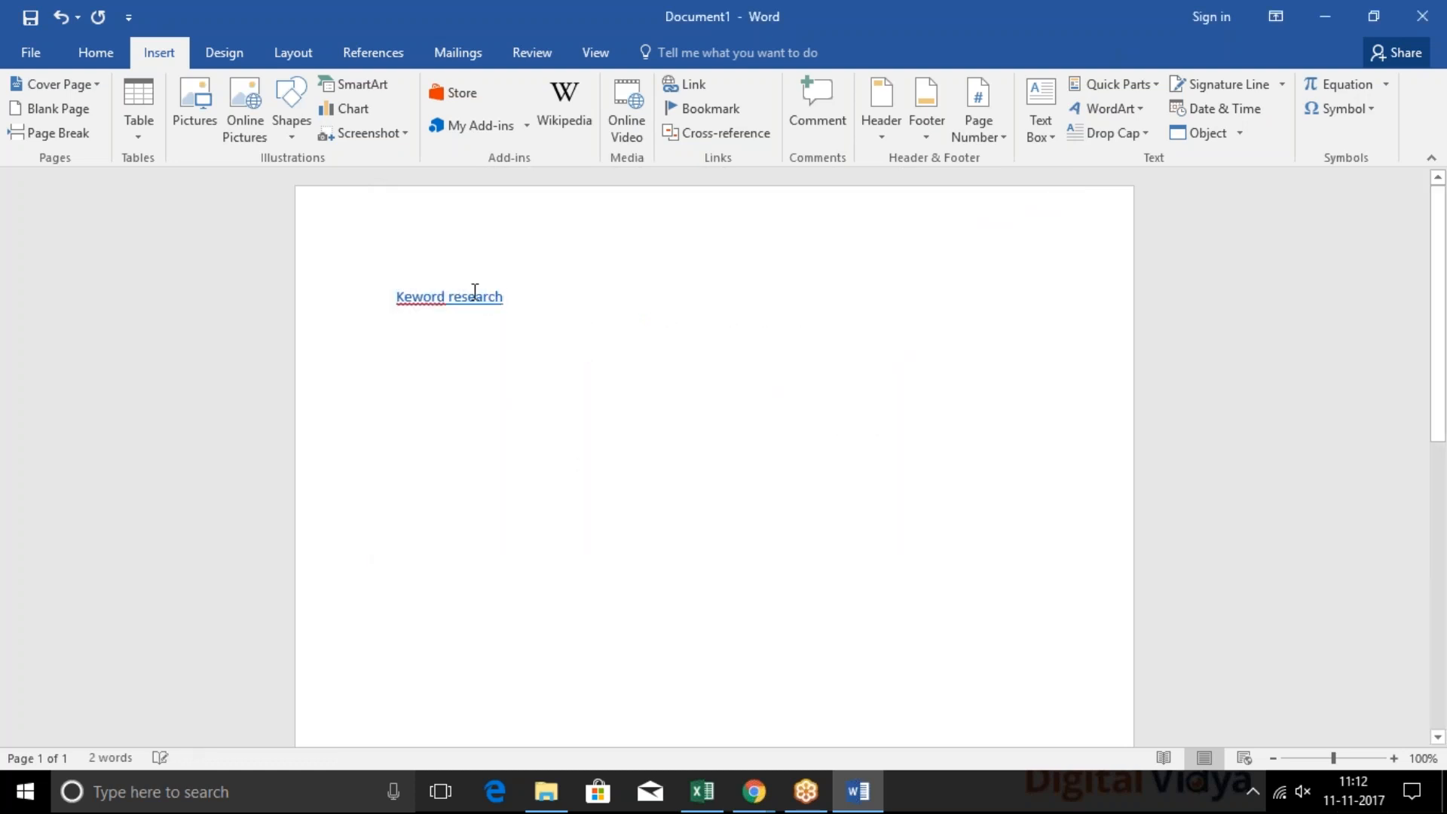
Check the target address of the "Keword research" link, compare it with the keyword research link in the Skyscraper article, and return to the document
mouse_move(469, 299)
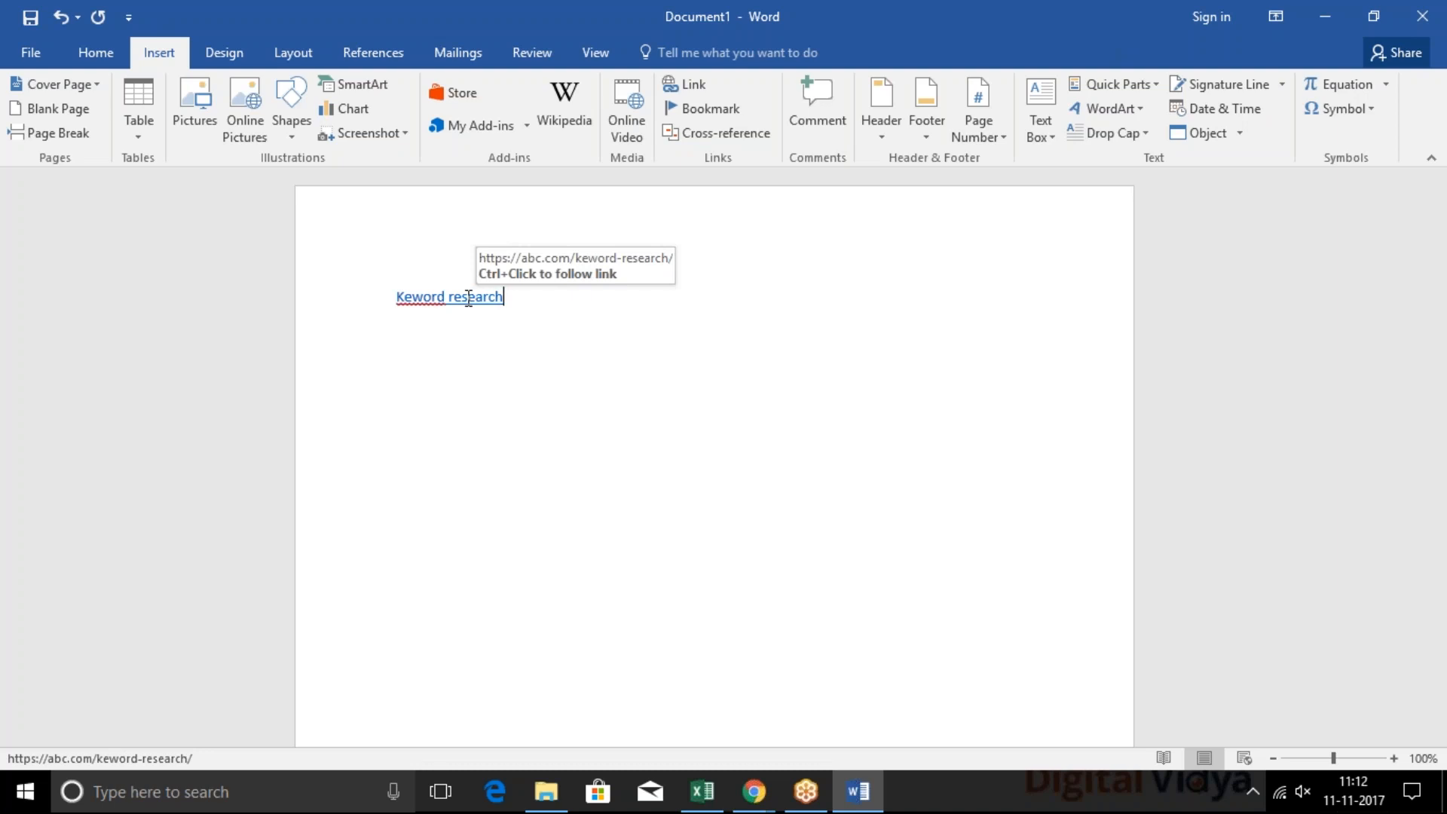
key("alt+Tab")
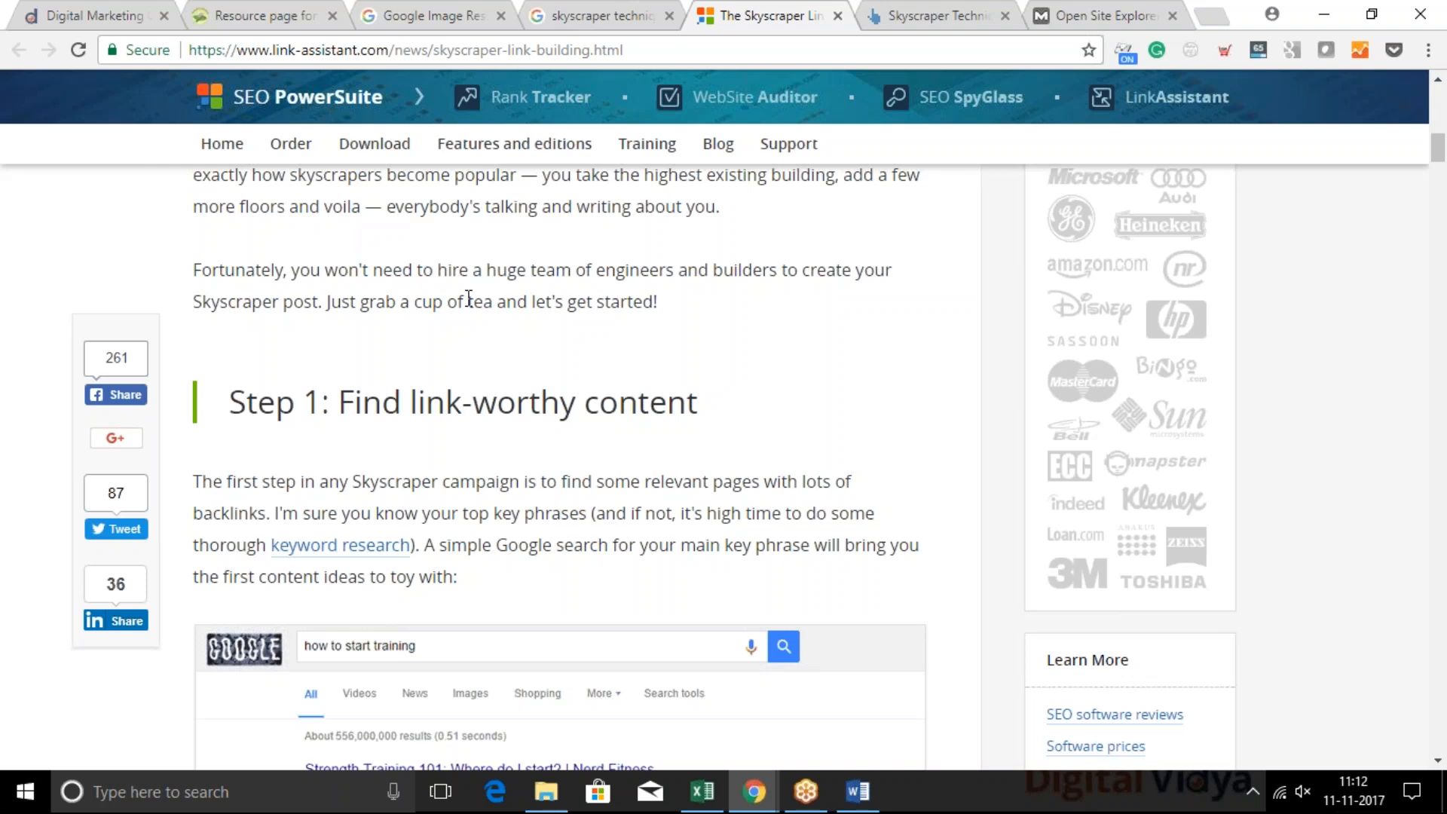
key("alt+Tab")
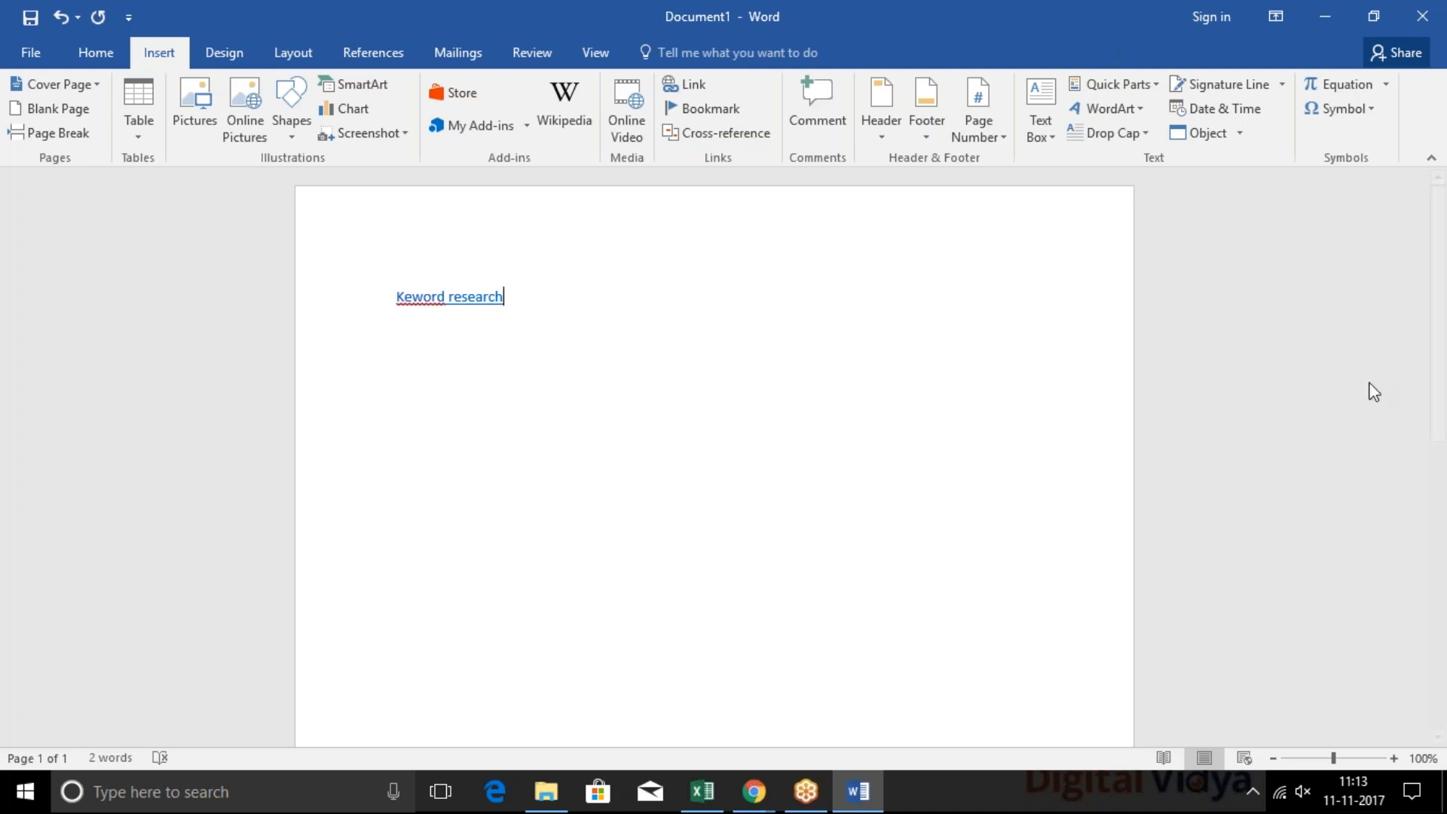
left_click(1327, 274)
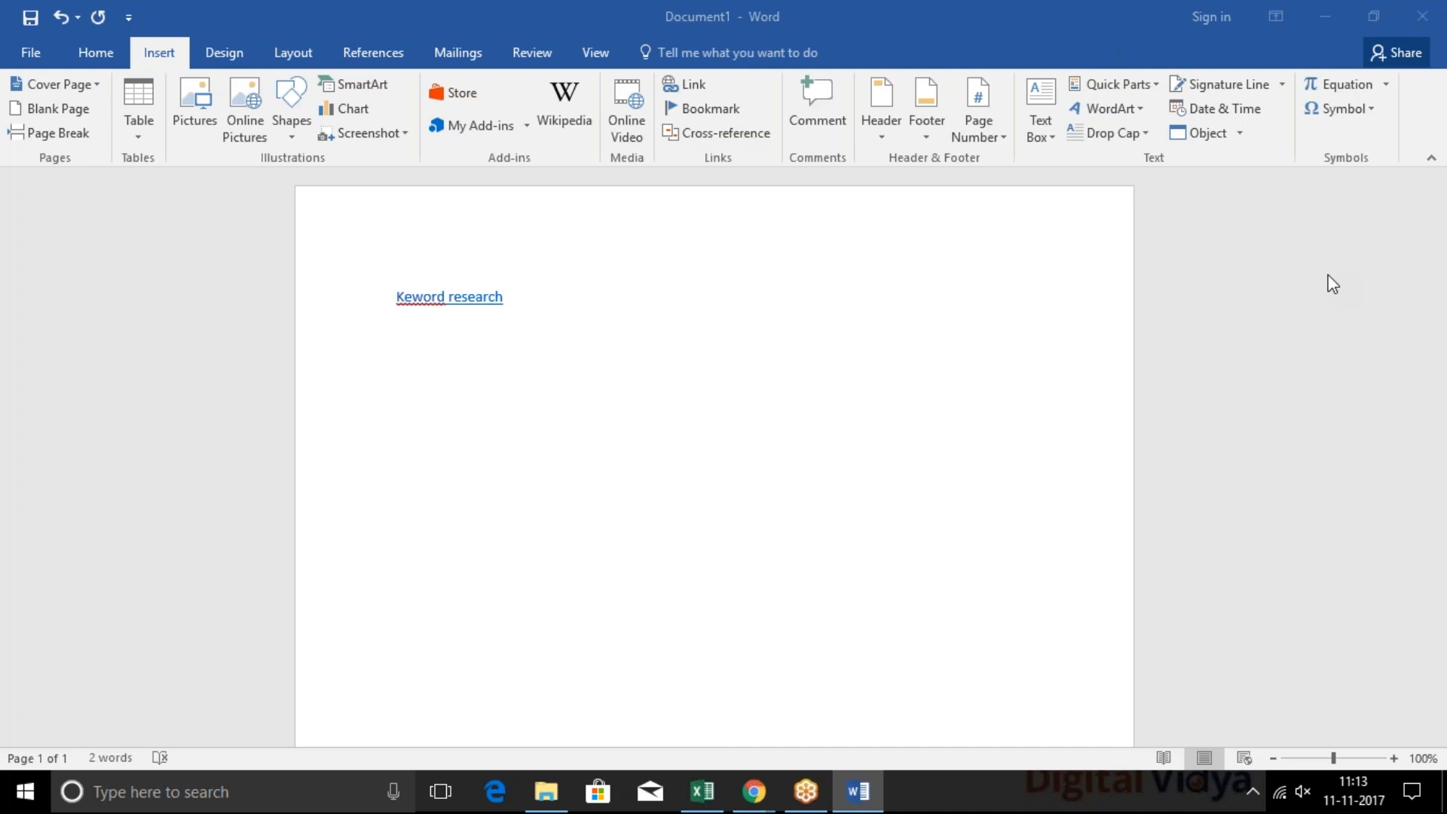
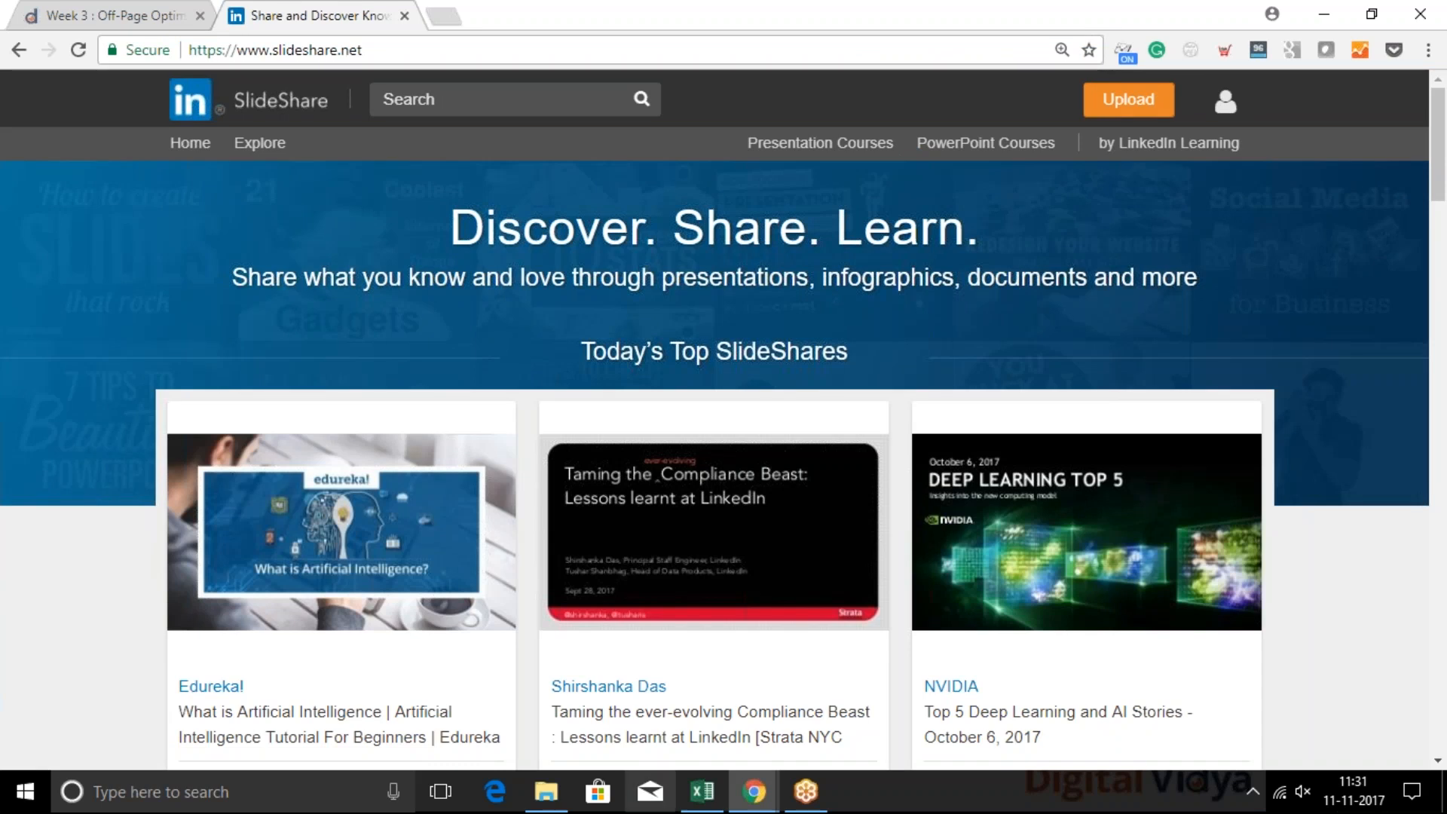
Switch to File Explorer and open the PDF "Best things to shop for in Bali!" from the Downloads folder
left_click(544, 793)
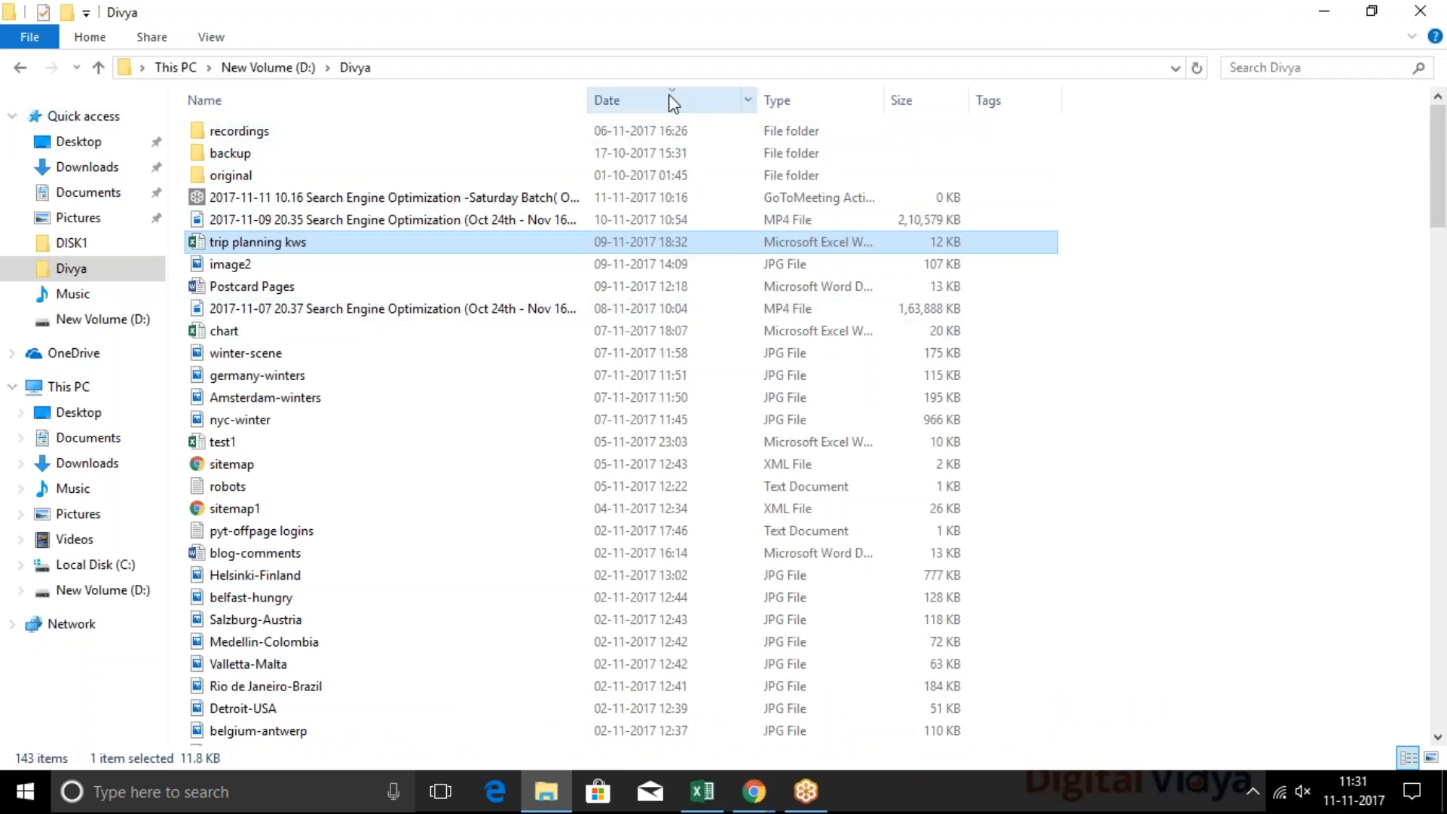
scroll(433, 291, "down", 2)
scroll(435, 291, "up", 2)
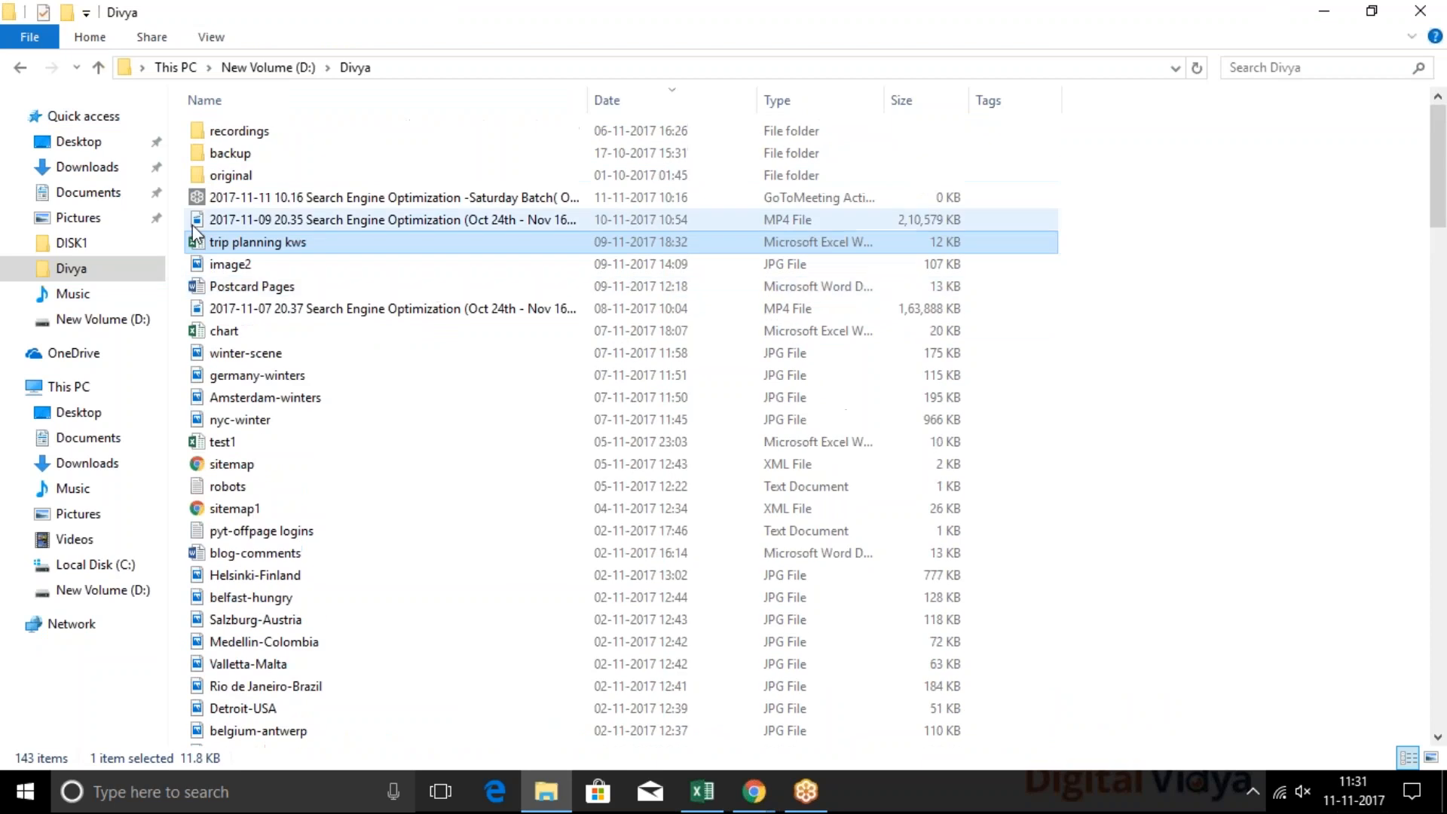
left_click(79, 172)
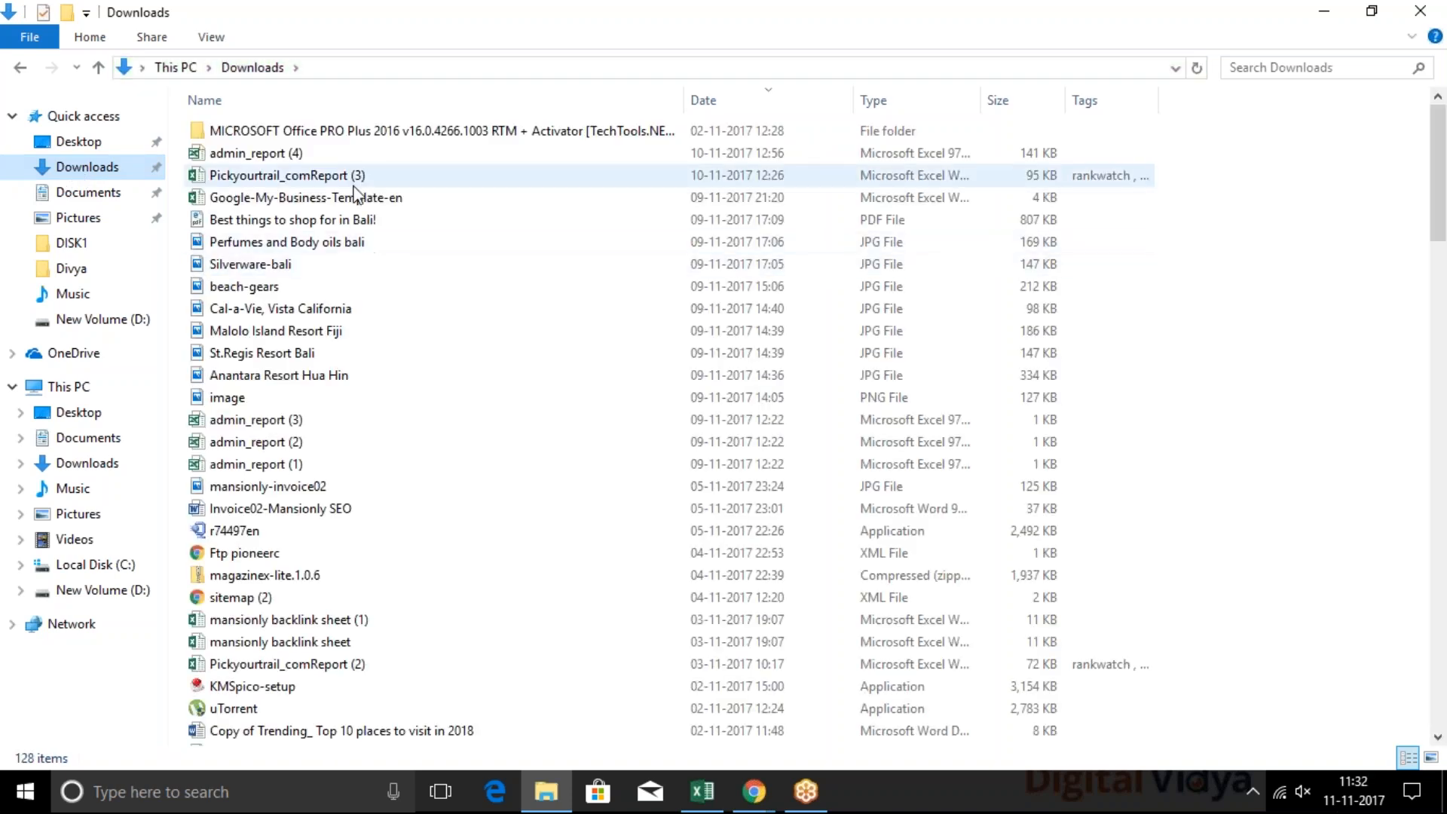
double_click(328, 219)
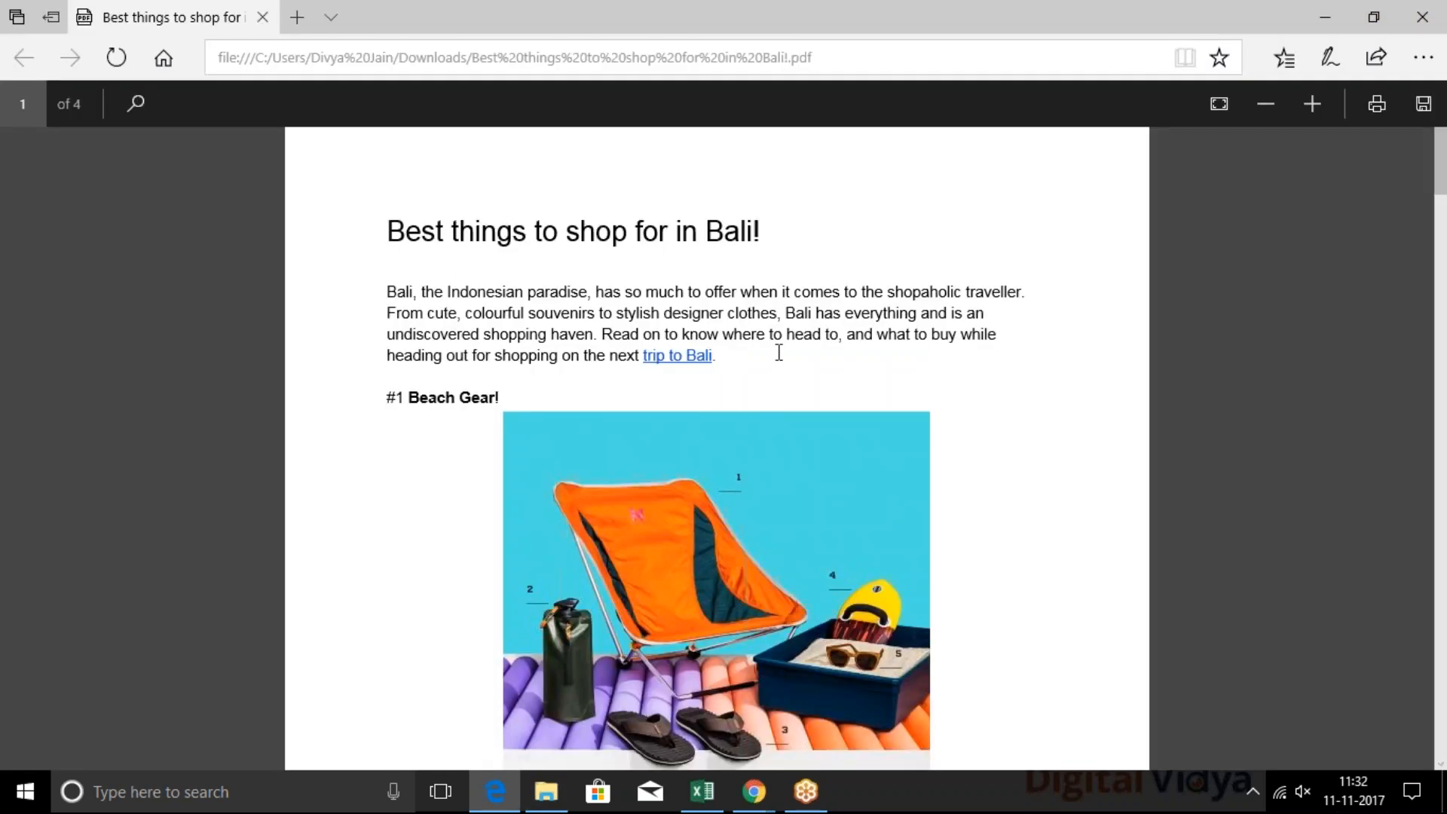
Examine the "trip to Bali" and "shopping in Bali" links in the PDF, and return to the SlideShare home page in Chrome
scroll(459, 324, "down", 1)
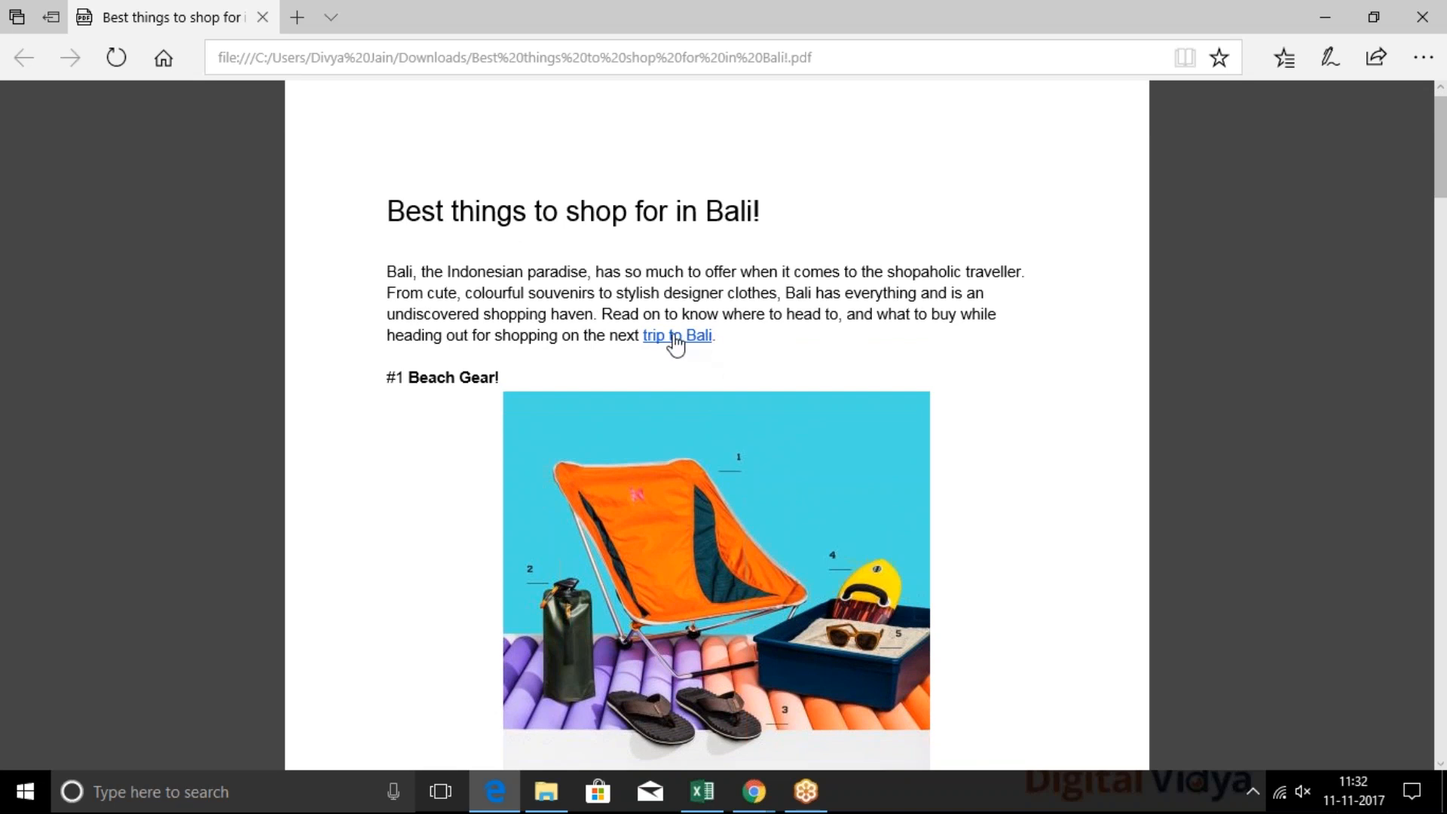
scroll(671, 347, "down", 3)
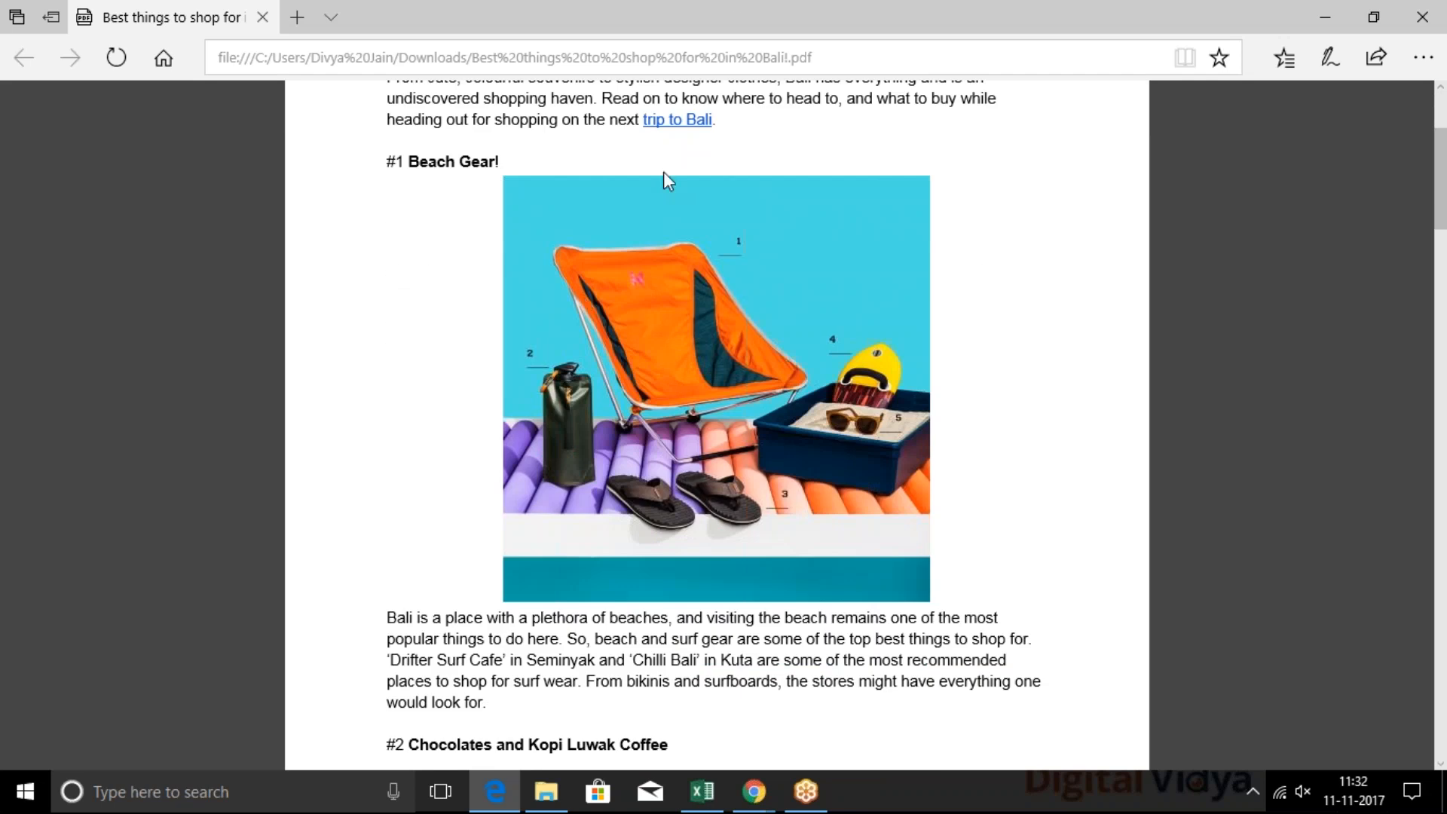
scroll(827, 374, "down", 15)
scroll(829, 374, "down", 20)
scroll(828, 374, "down", 8)
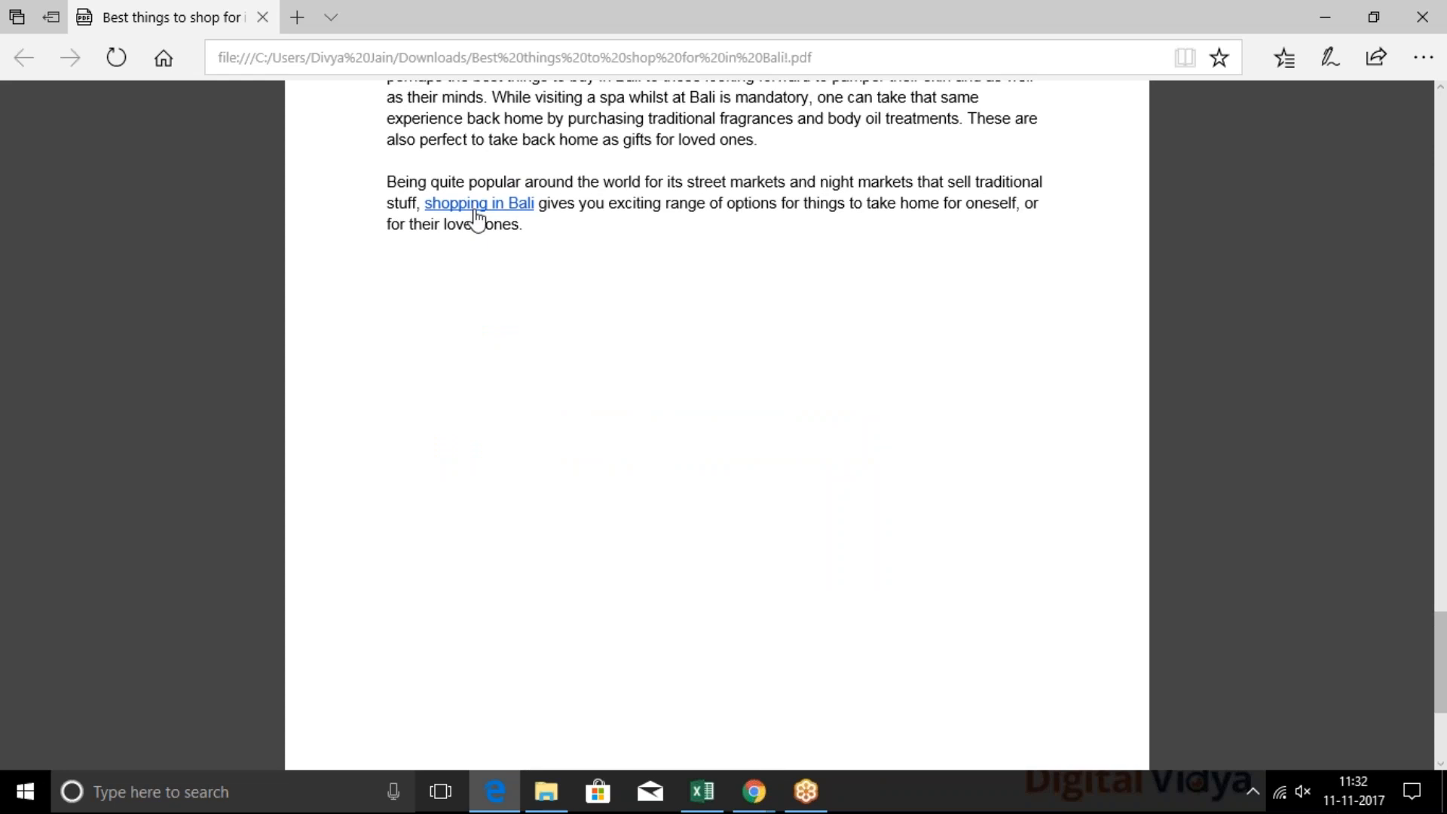
key("alt+Tab")
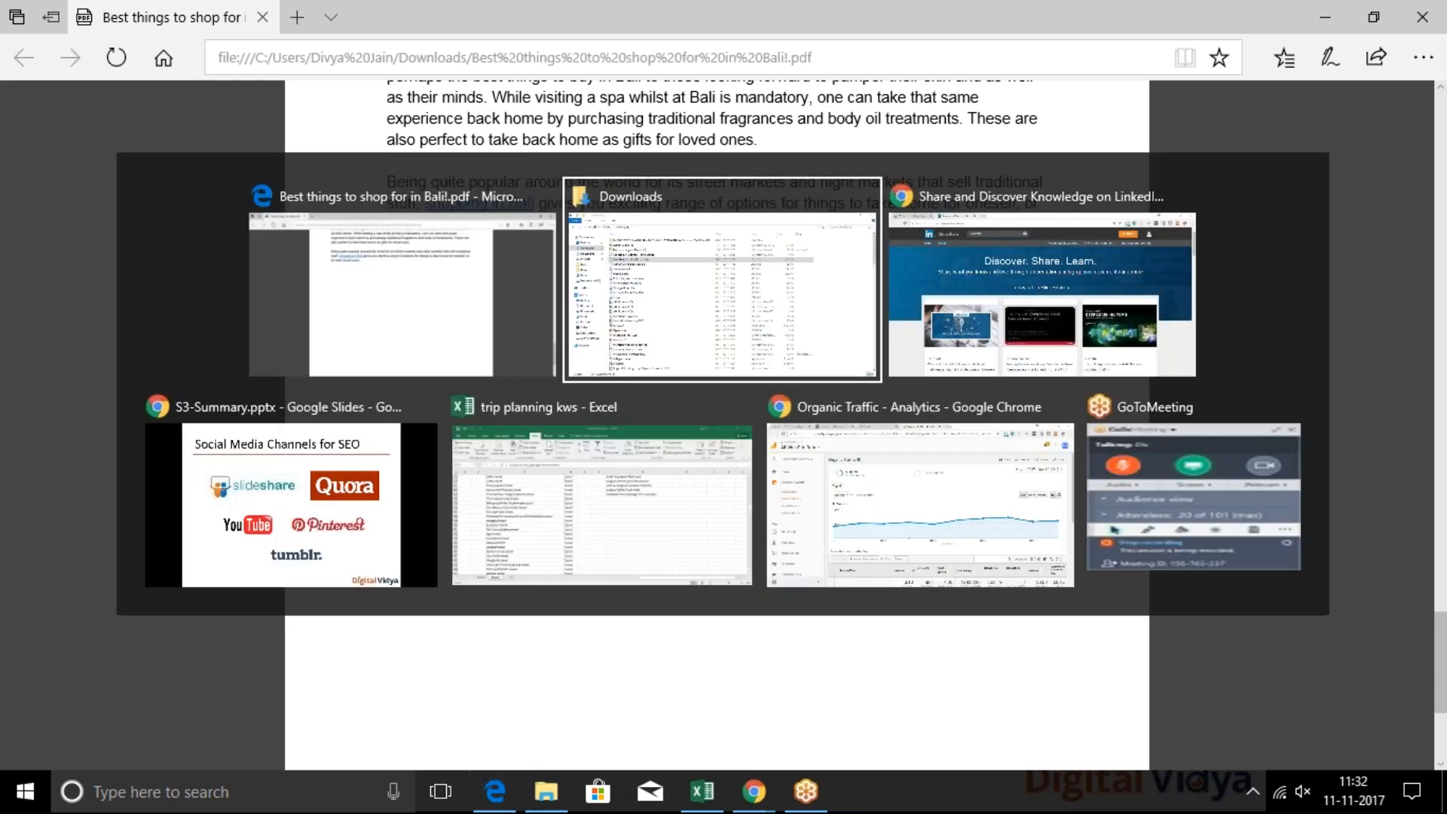
key("alt+Tab")
key("alt+Tab")
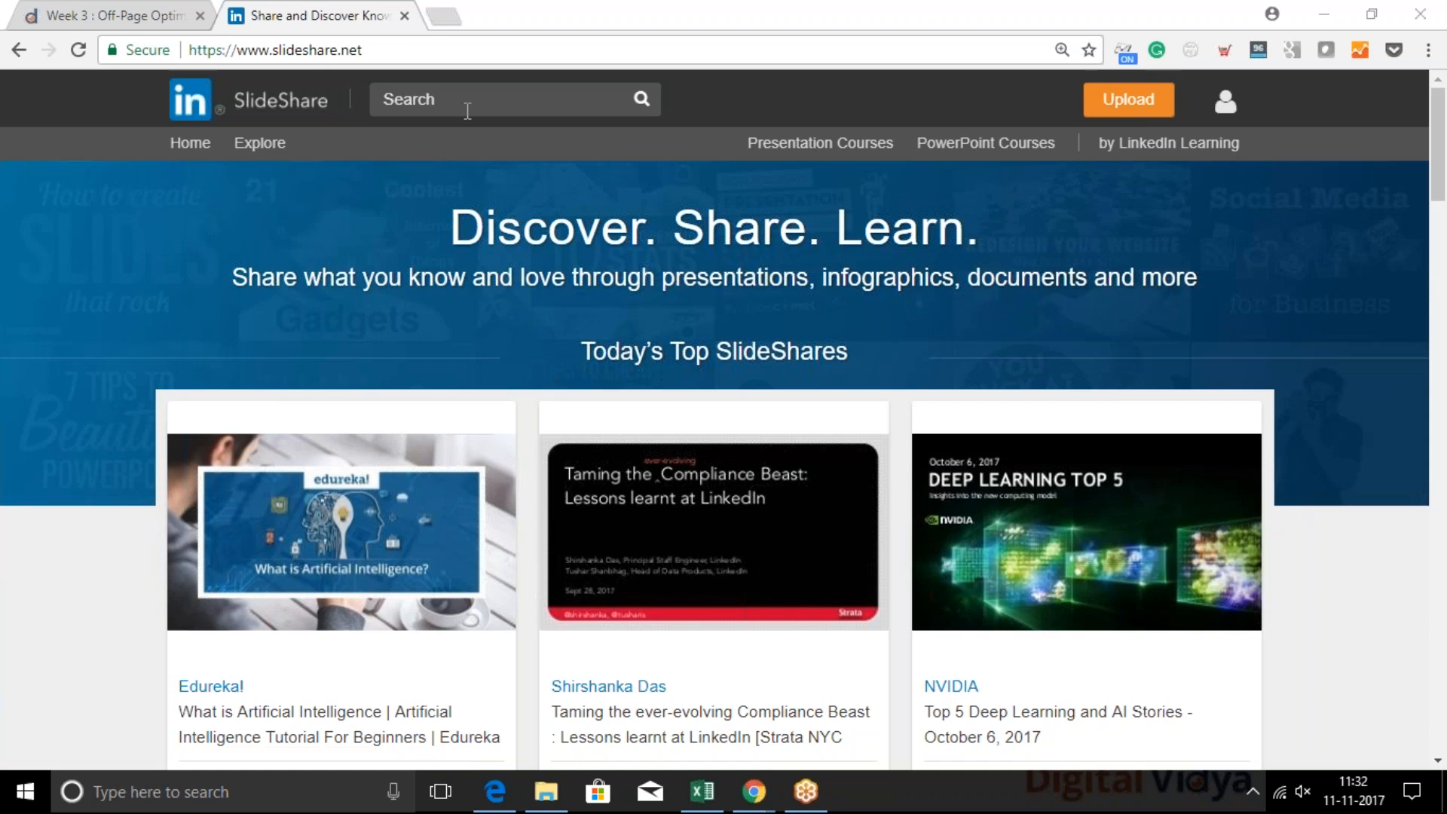
left_click(636, 276)
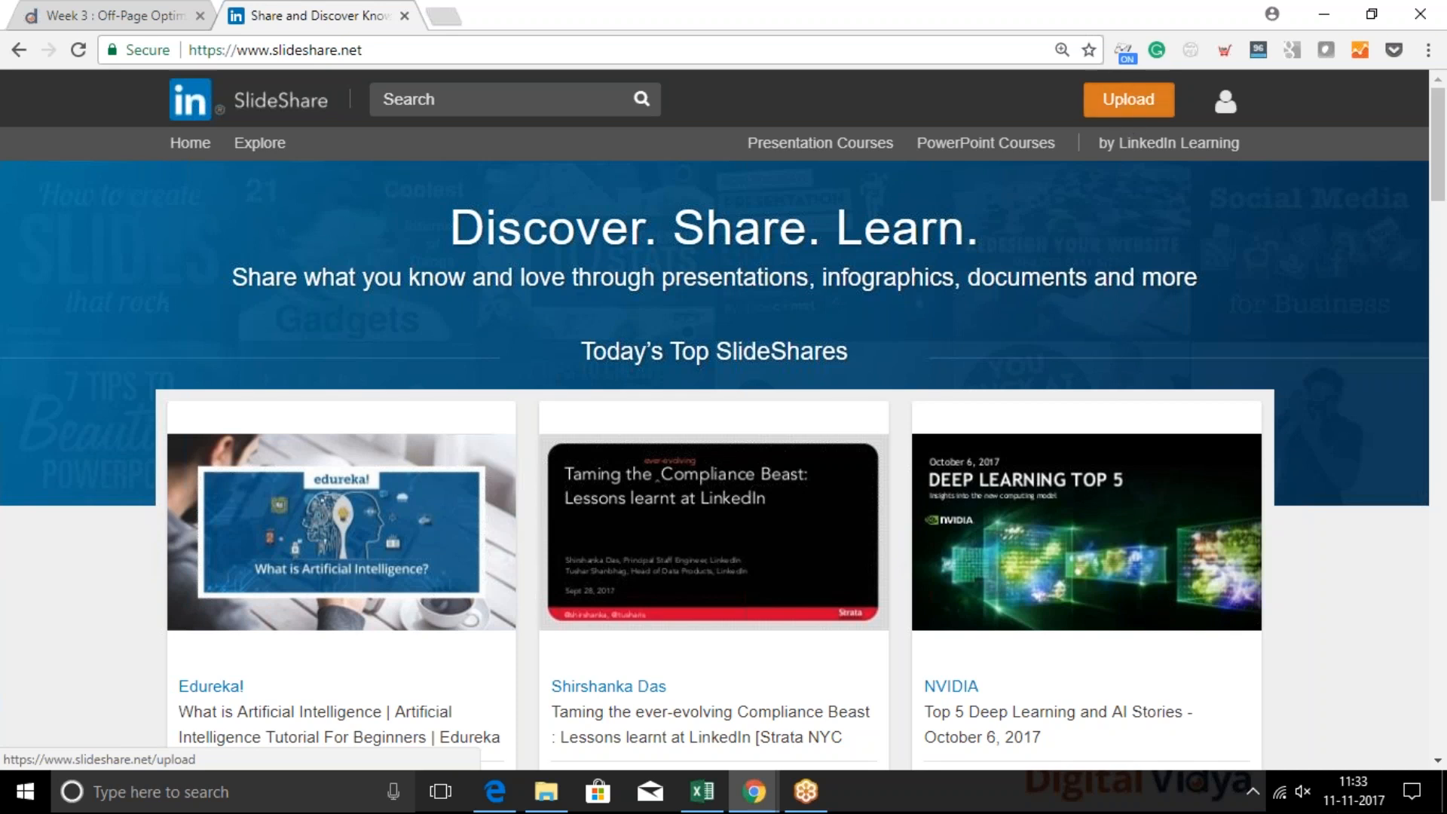
Start a SlideShare upload with the PDF "Best things to shop for in Bali!" from the computer
left_click(1134, 105)
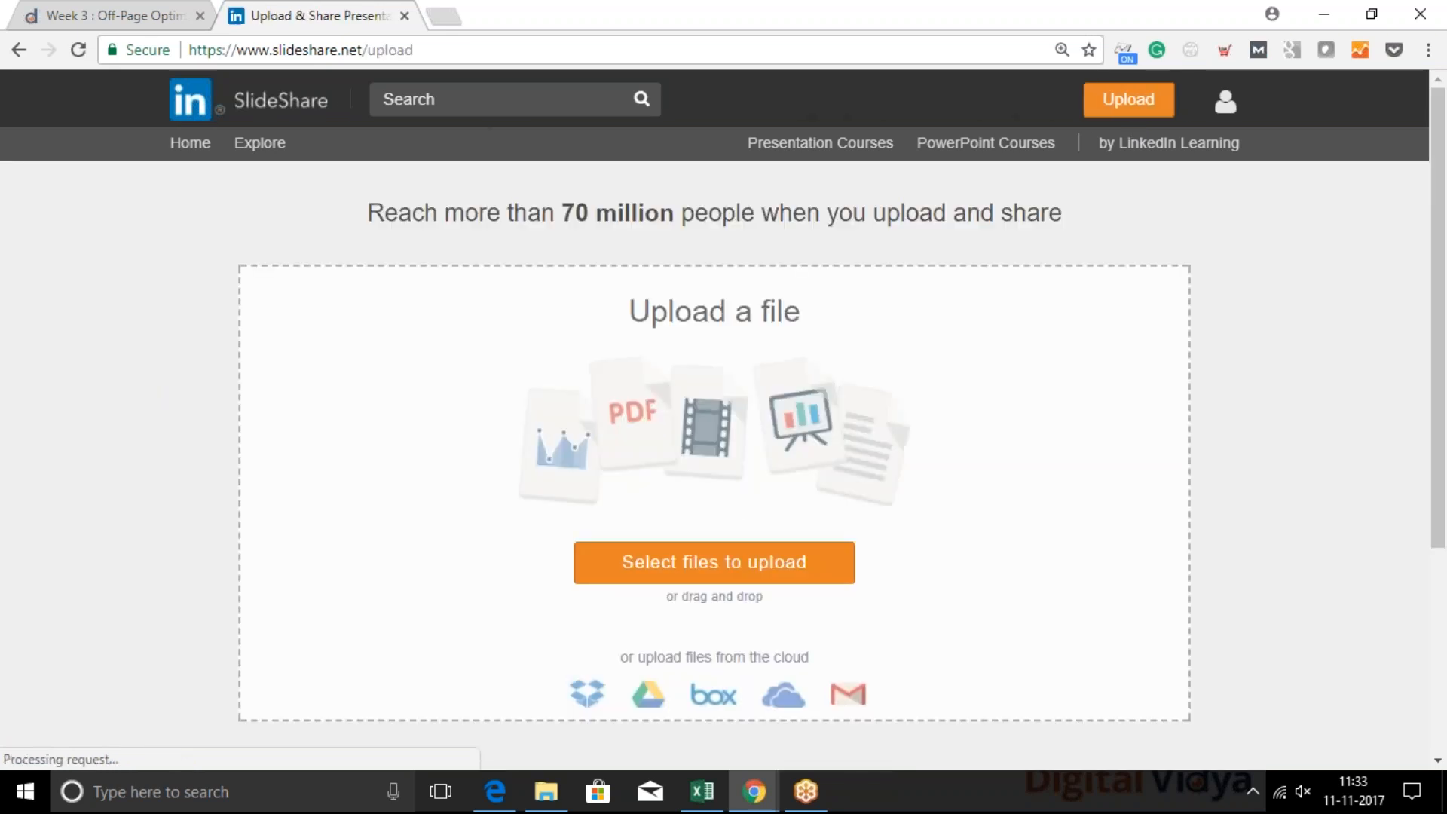
left_click(730, 564)
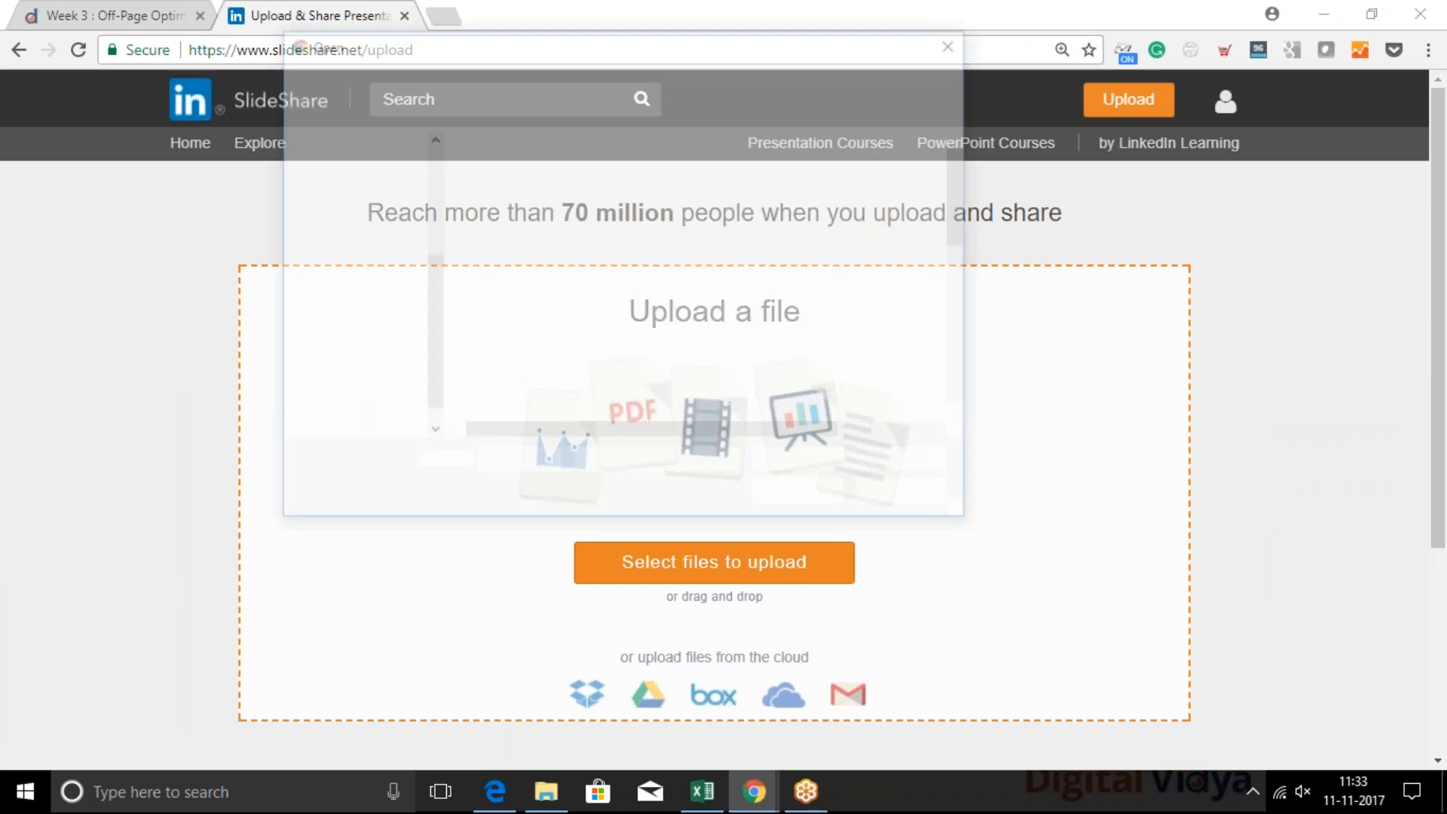
double_click(533, 178)
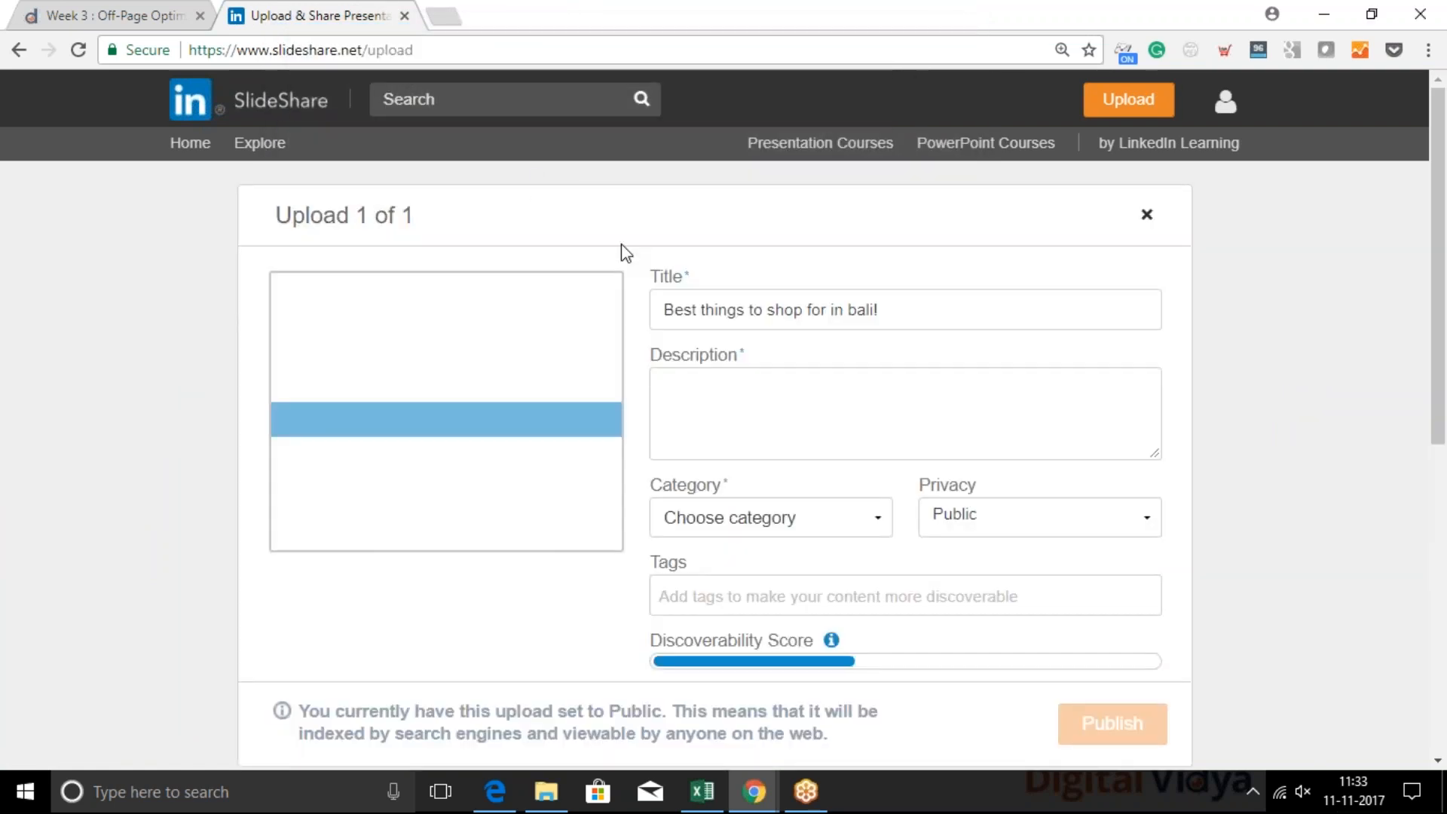
Capitalize the place name in the upload's title so it reads "Best things to shop for in Bali!"
left_click(764, 308)
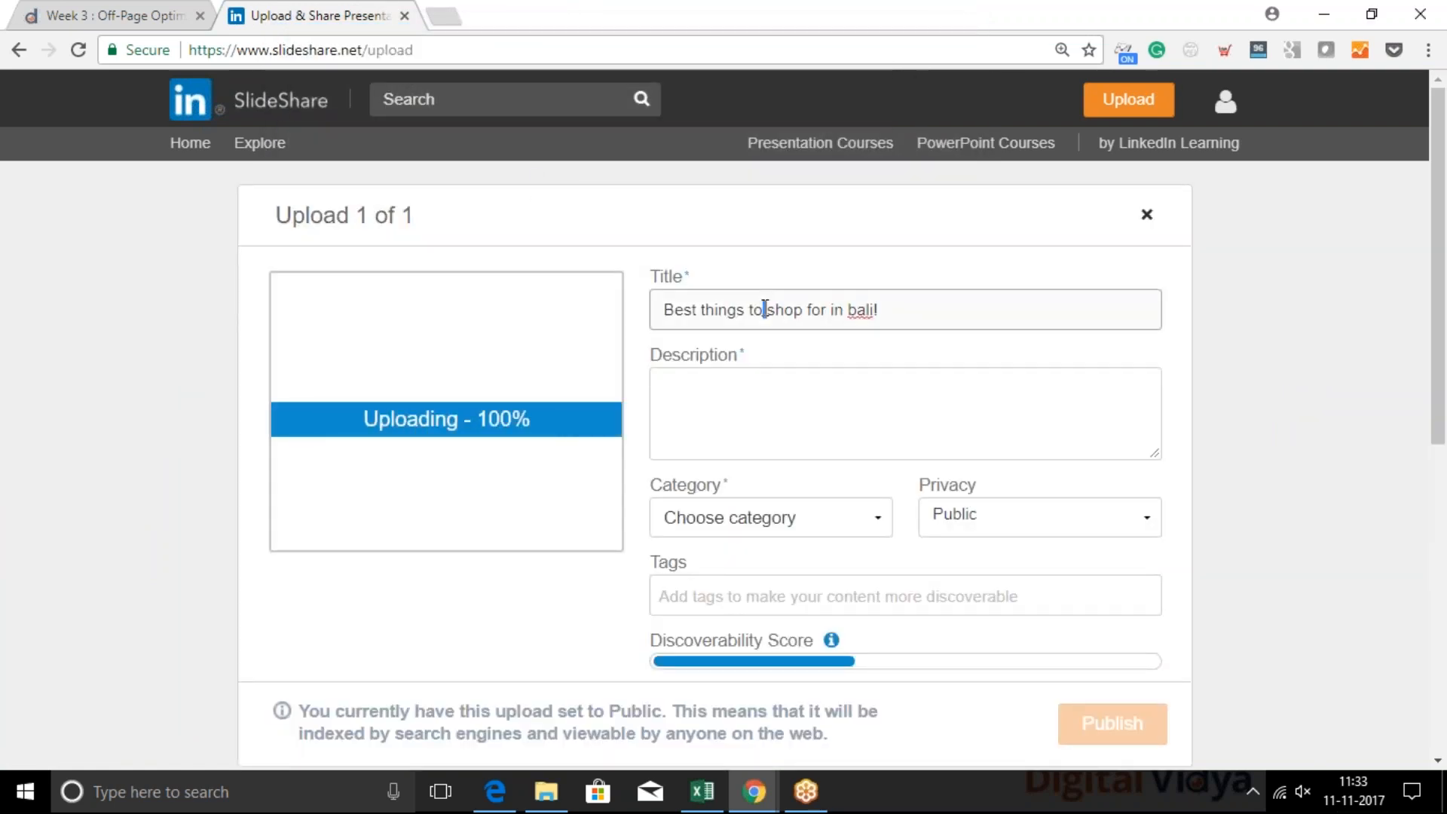
left_click(733, 413)
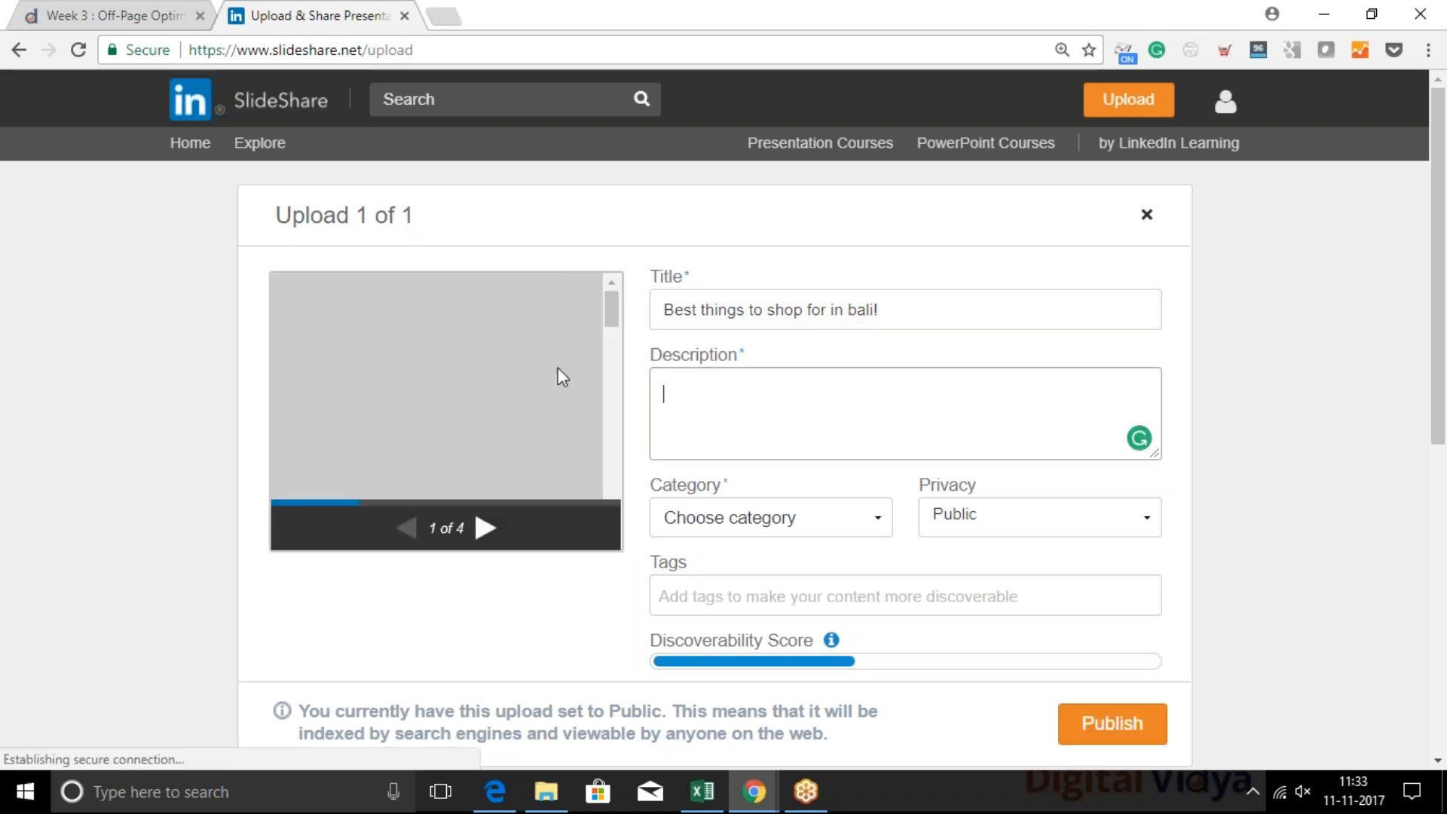
double_click(784, 309)
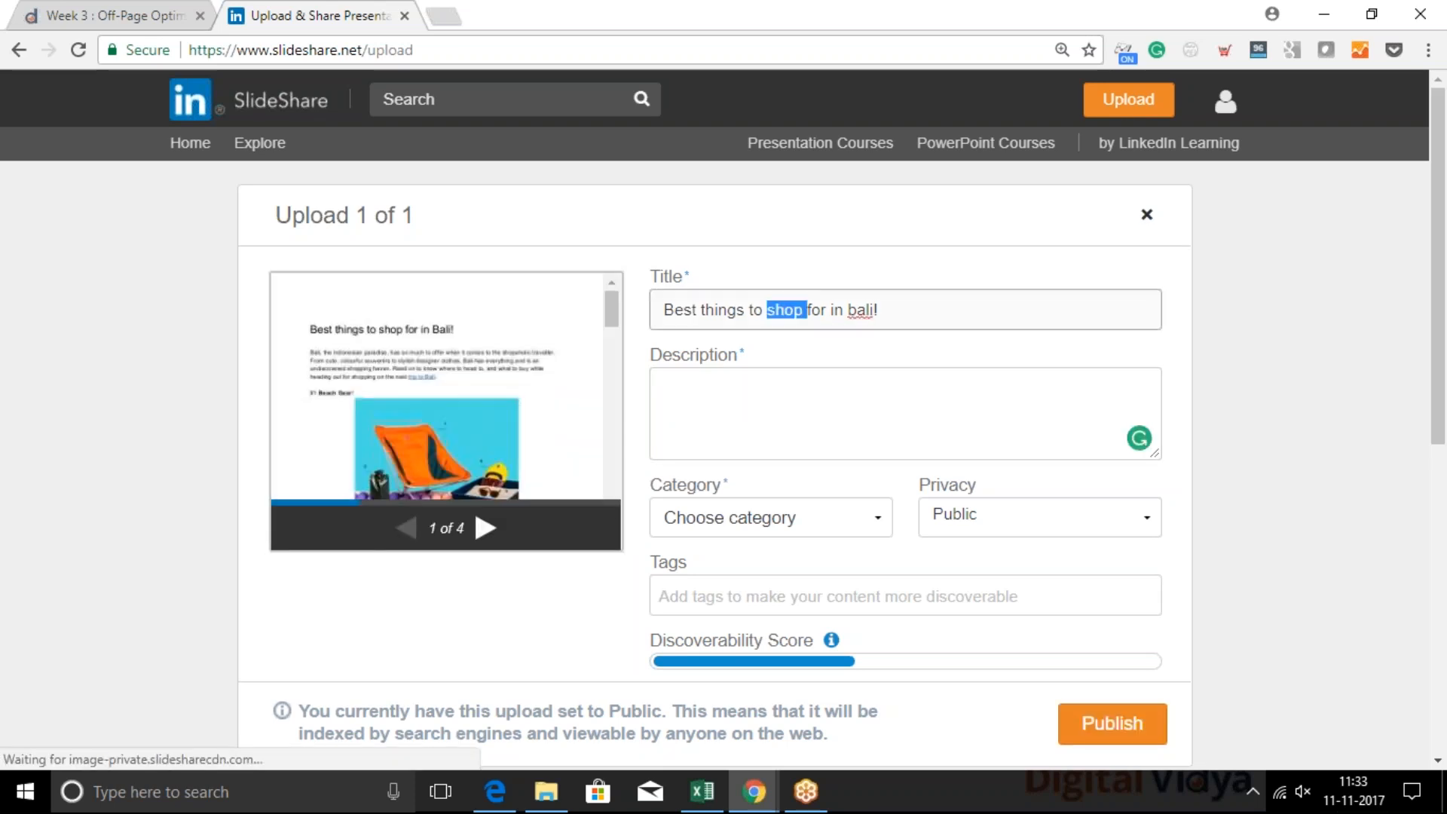
left_click(733, 407)
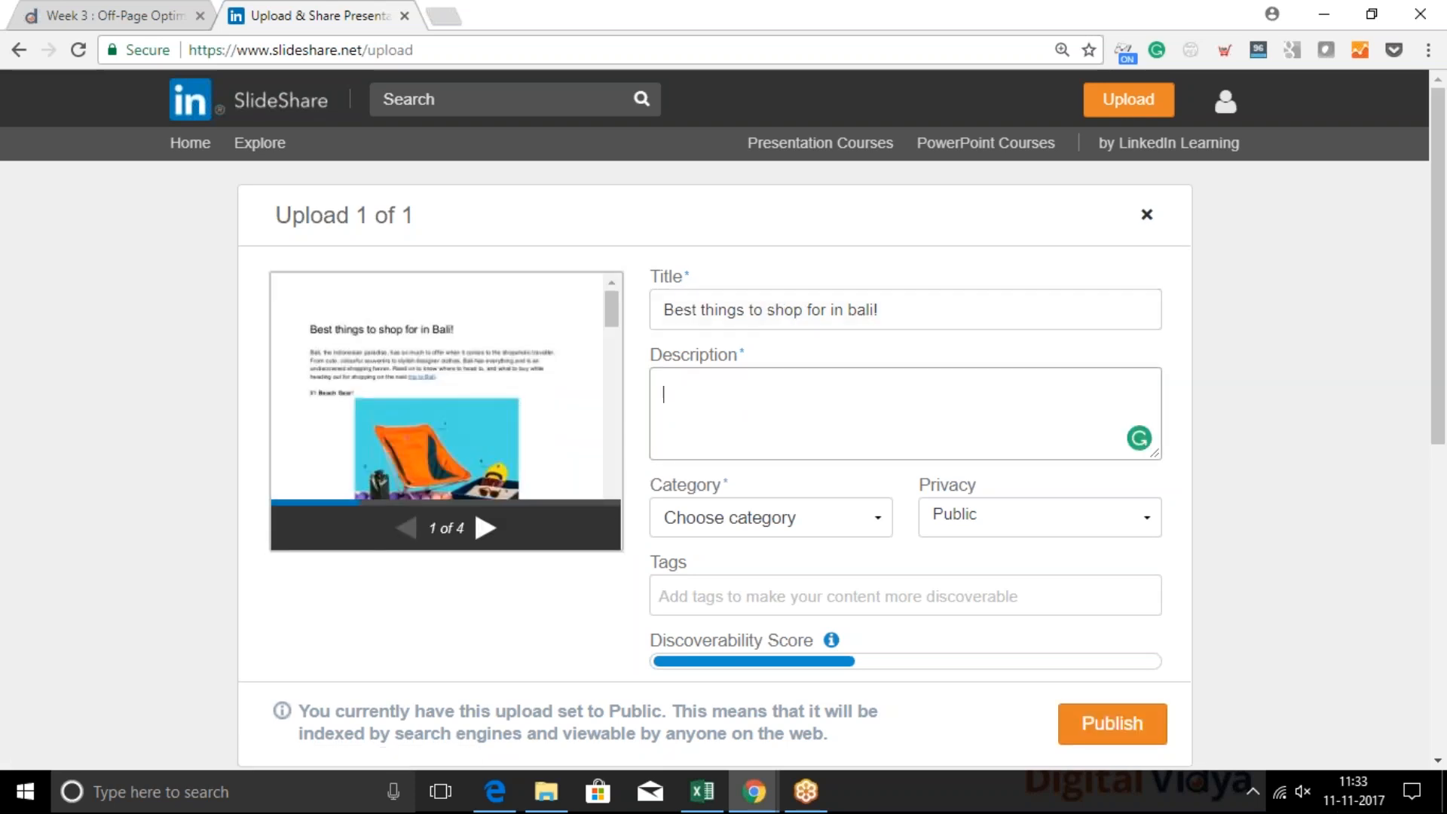
left_click(707, 295)
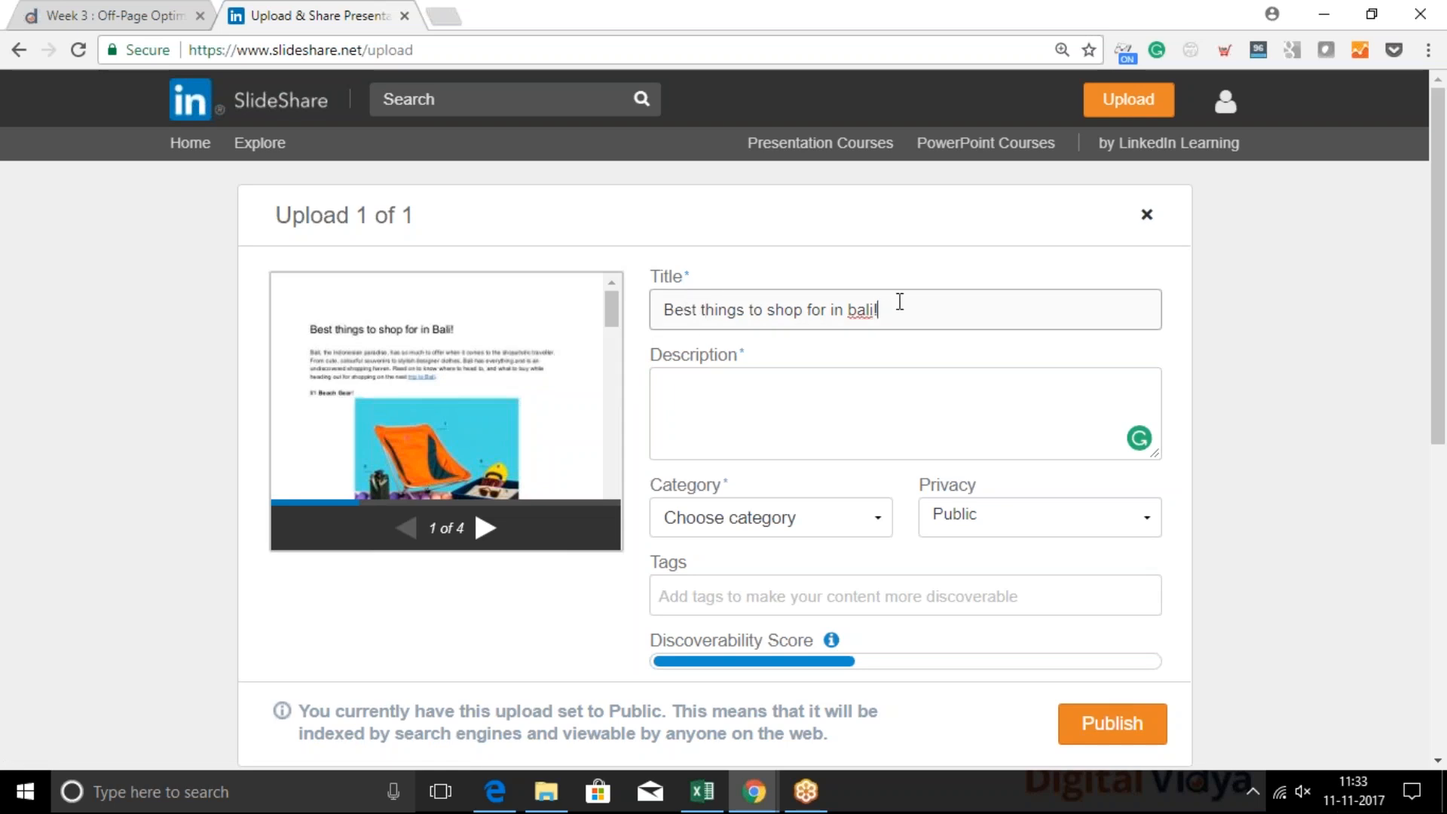
left_click_drag(897, 301, 618, 321)
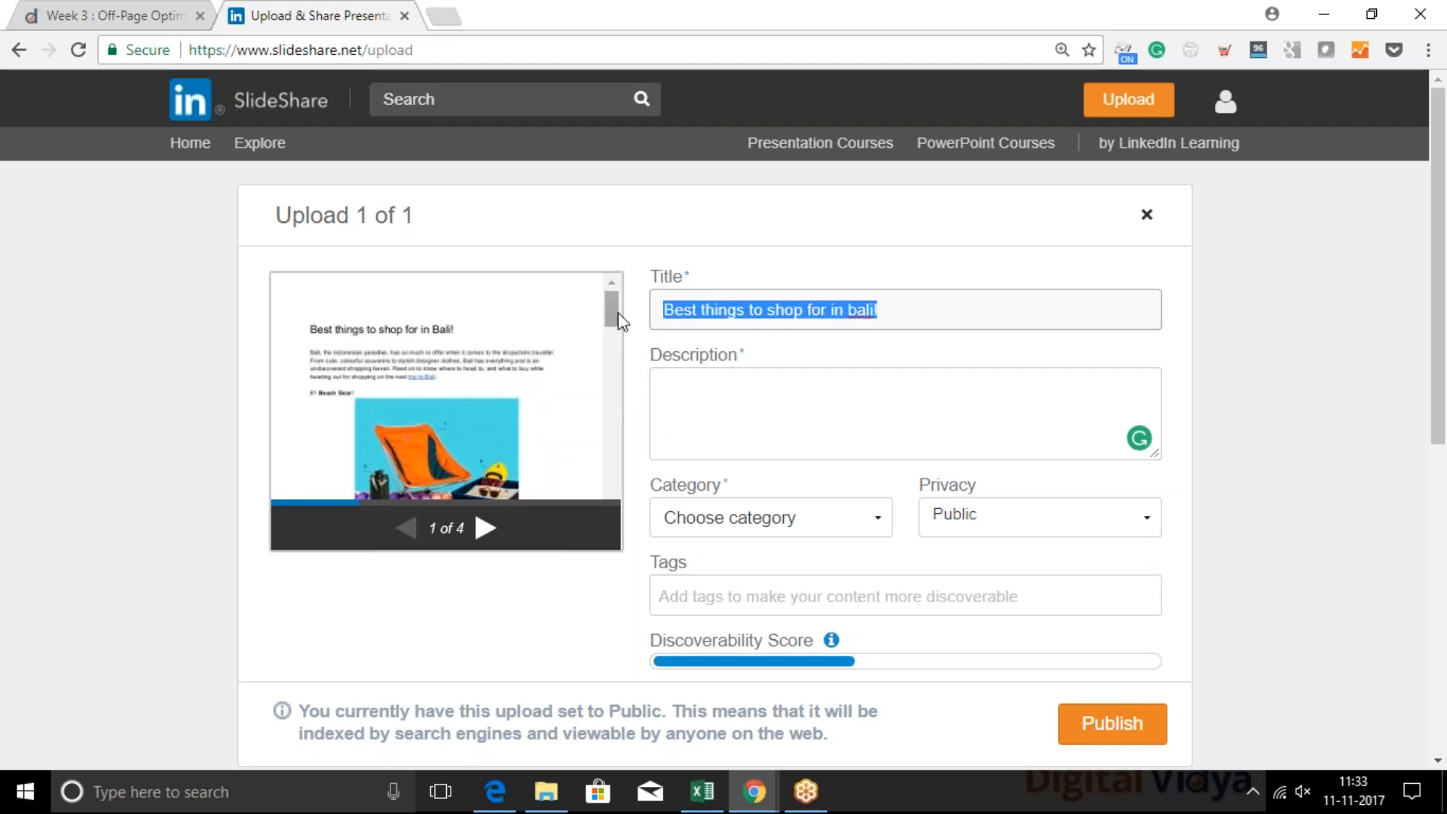
left_click(784, 301)
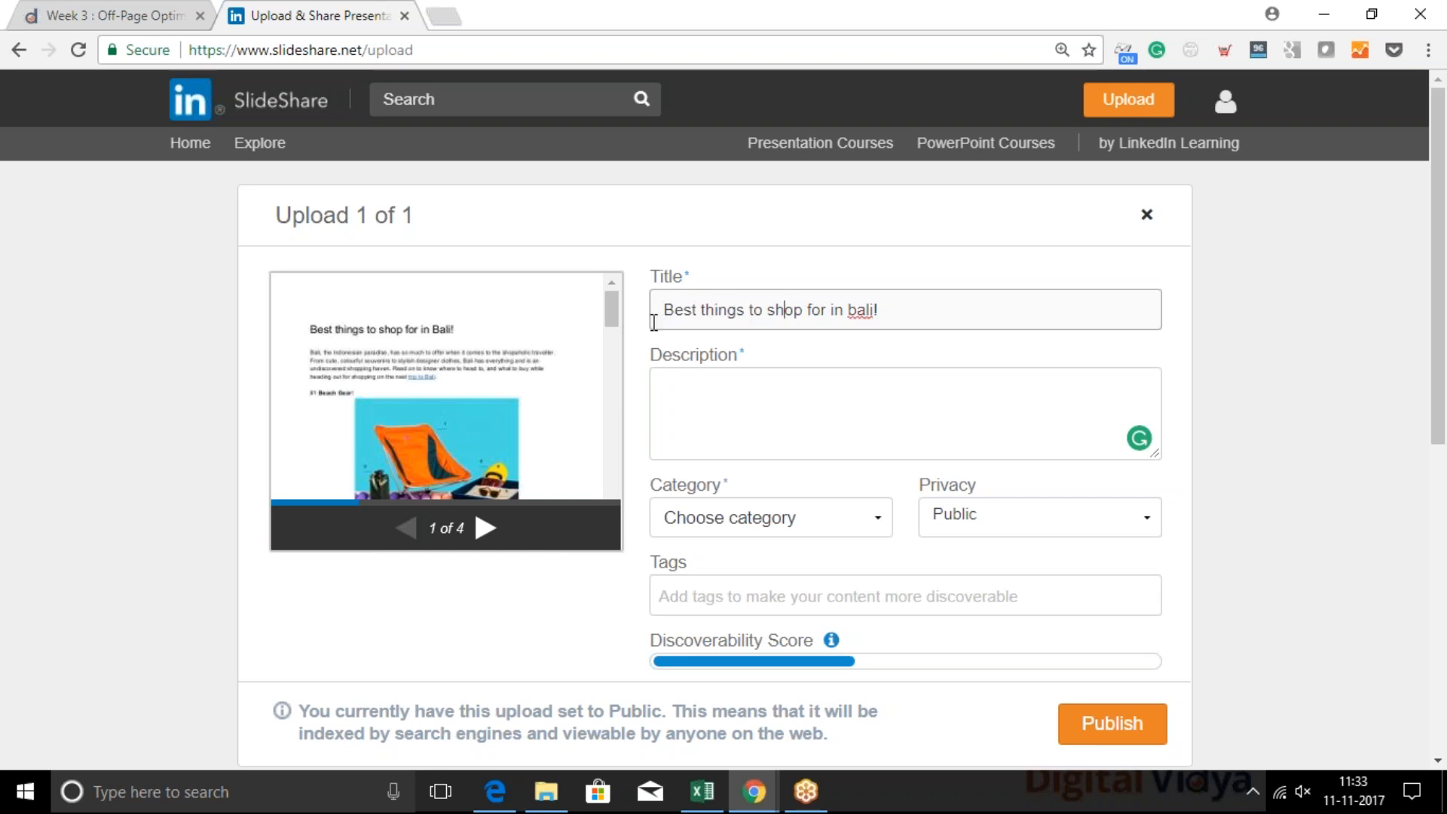
left_click_drag(661, 310, 897, 309)
left_click(905, 307)
left_click(851, 309)
key("shift+Right")
type("B")
left_click(767, 309)
left_click_drag(786, 305, 882, 308)
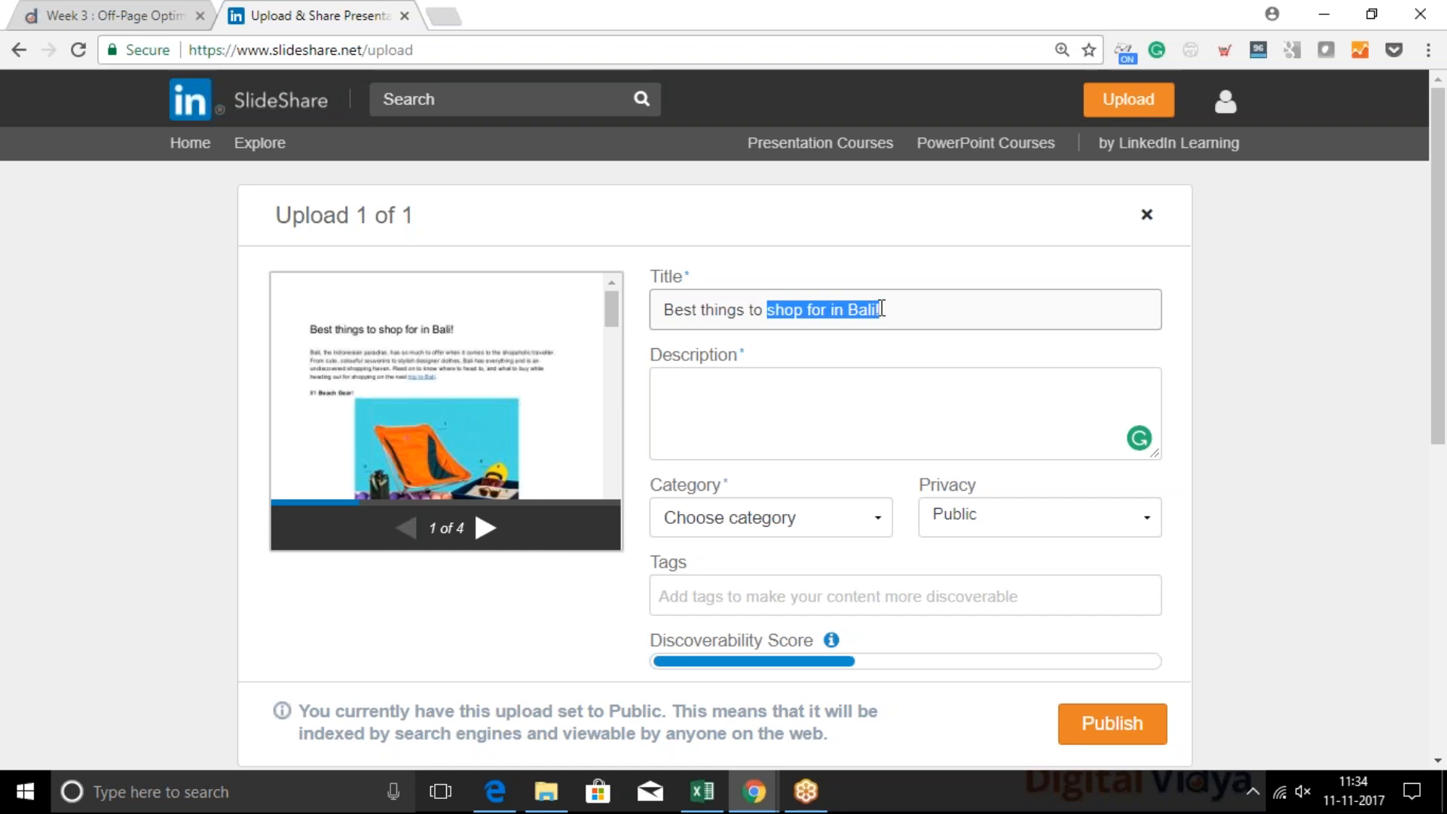
left_click(881, 309)
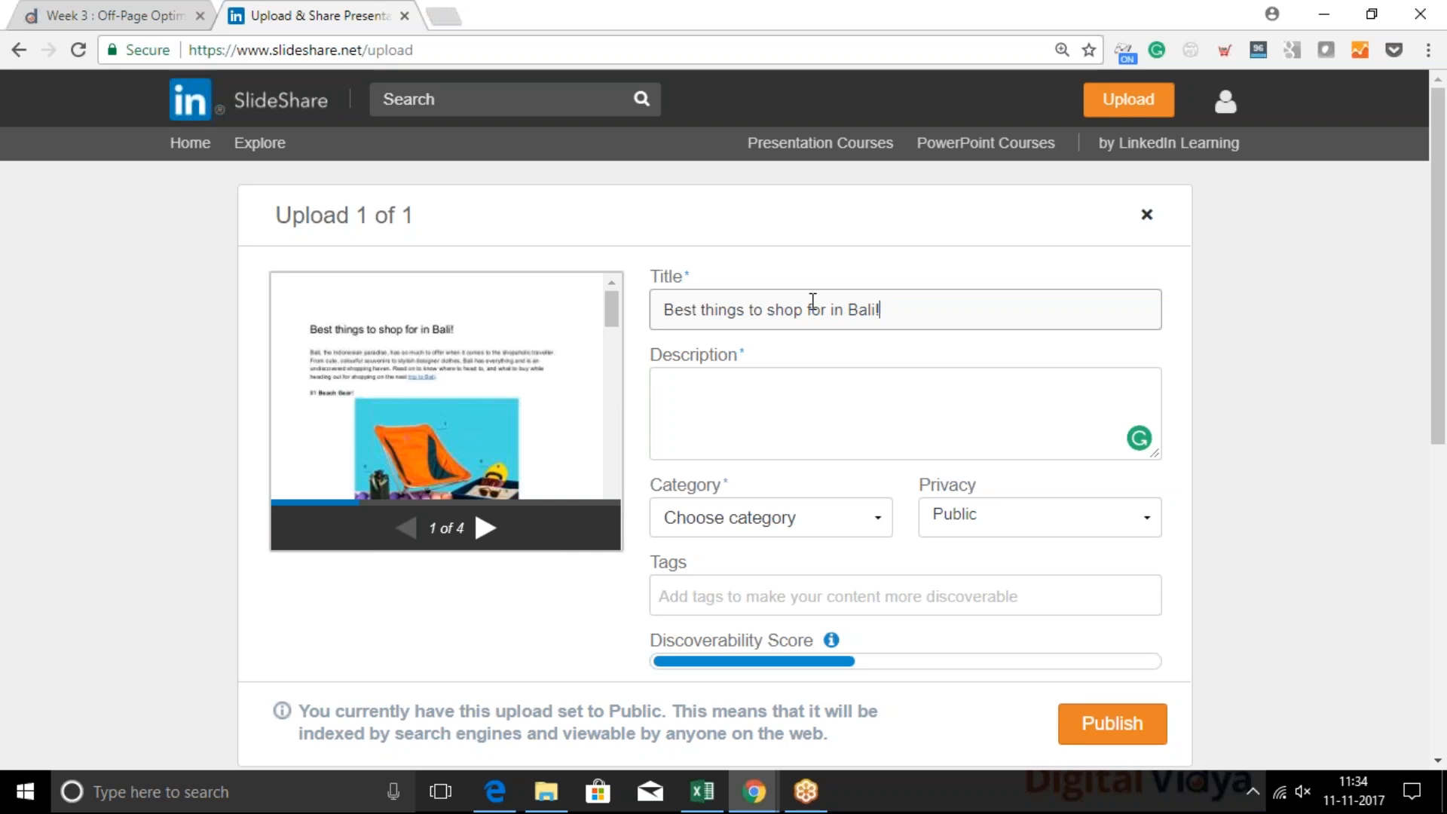
Leave the upload's description empty and set its category to Travel
left_click(718, 400)
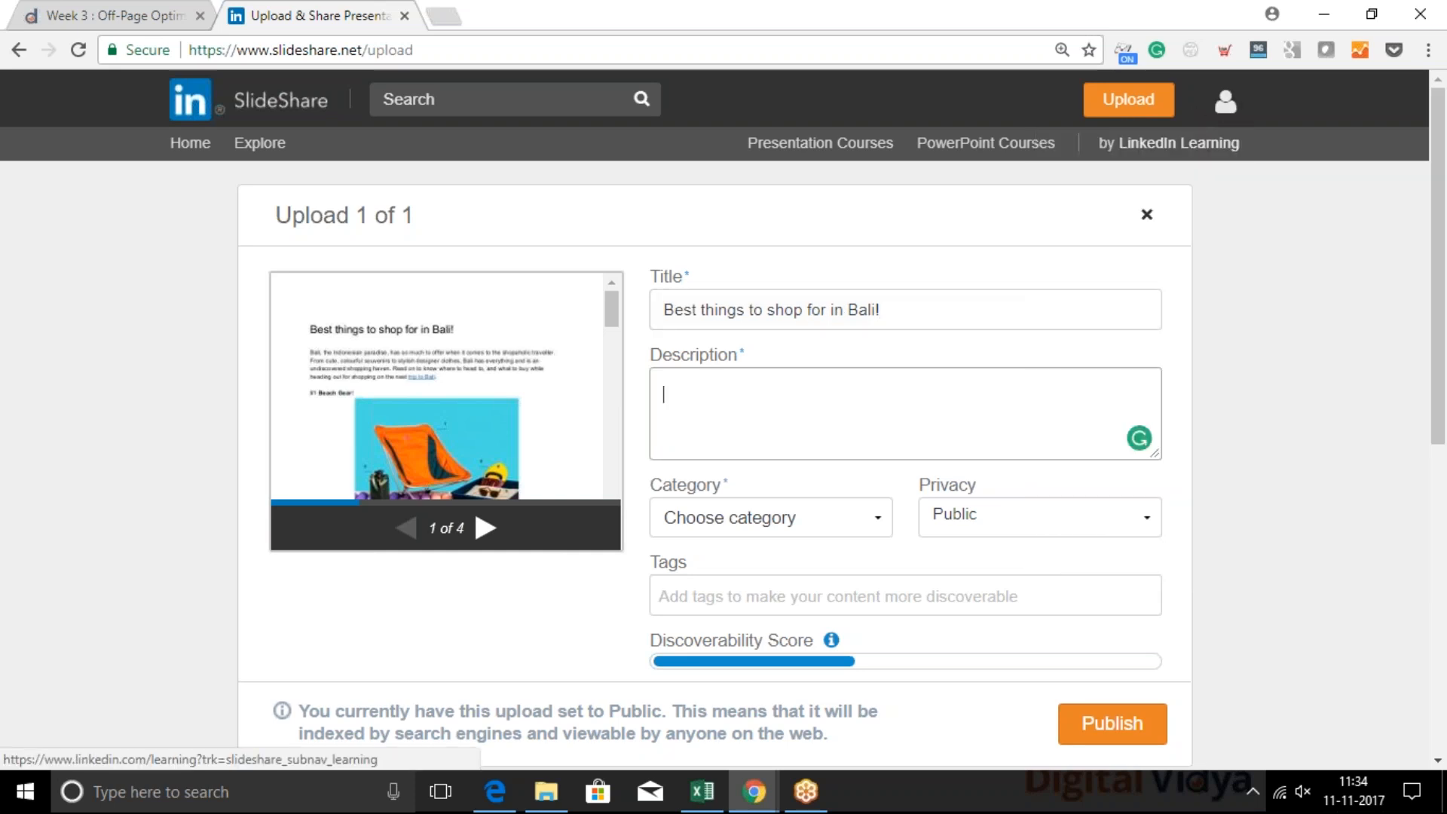
mouse_move(1230, 120)
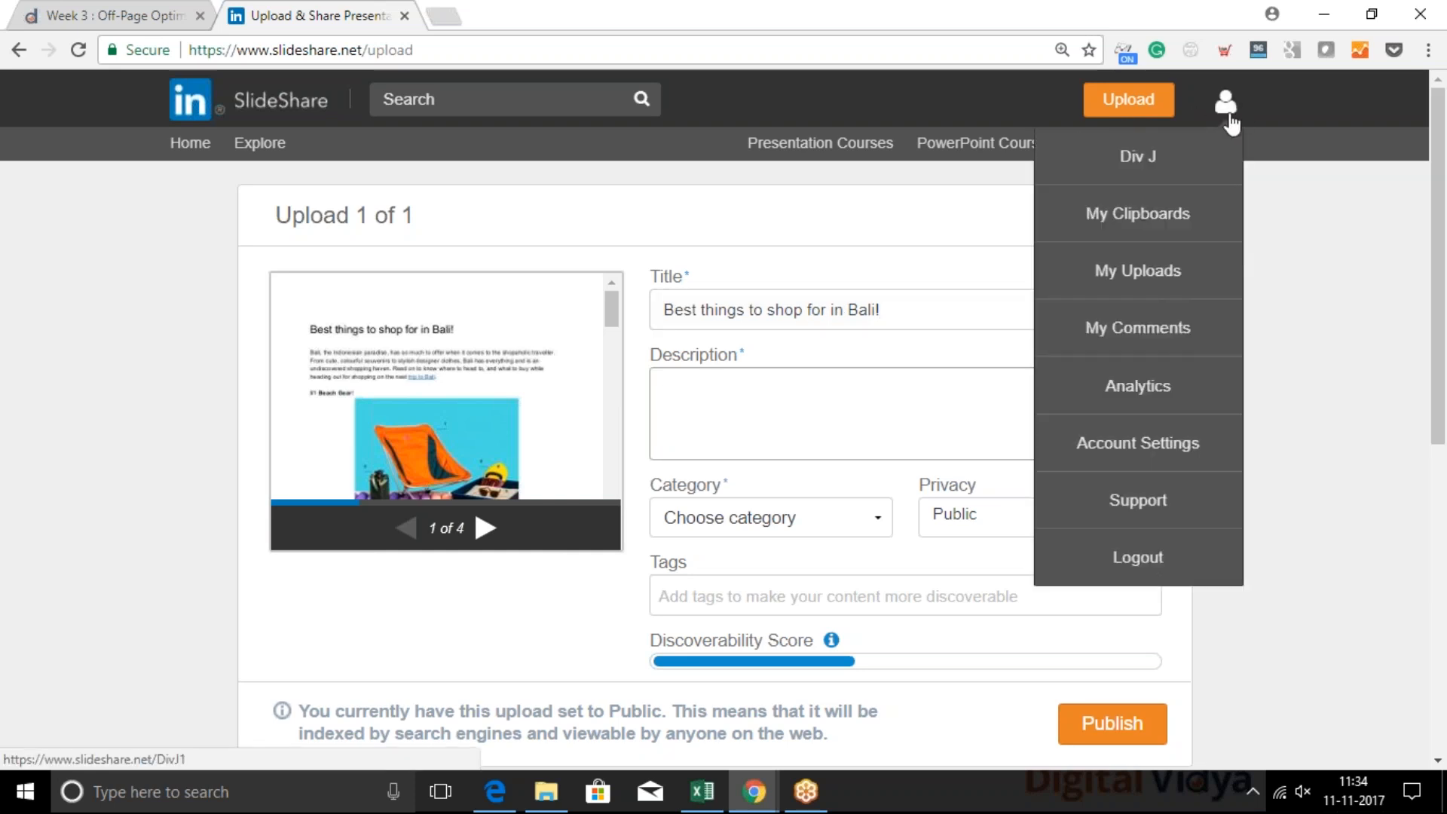
left_click(754, 393)
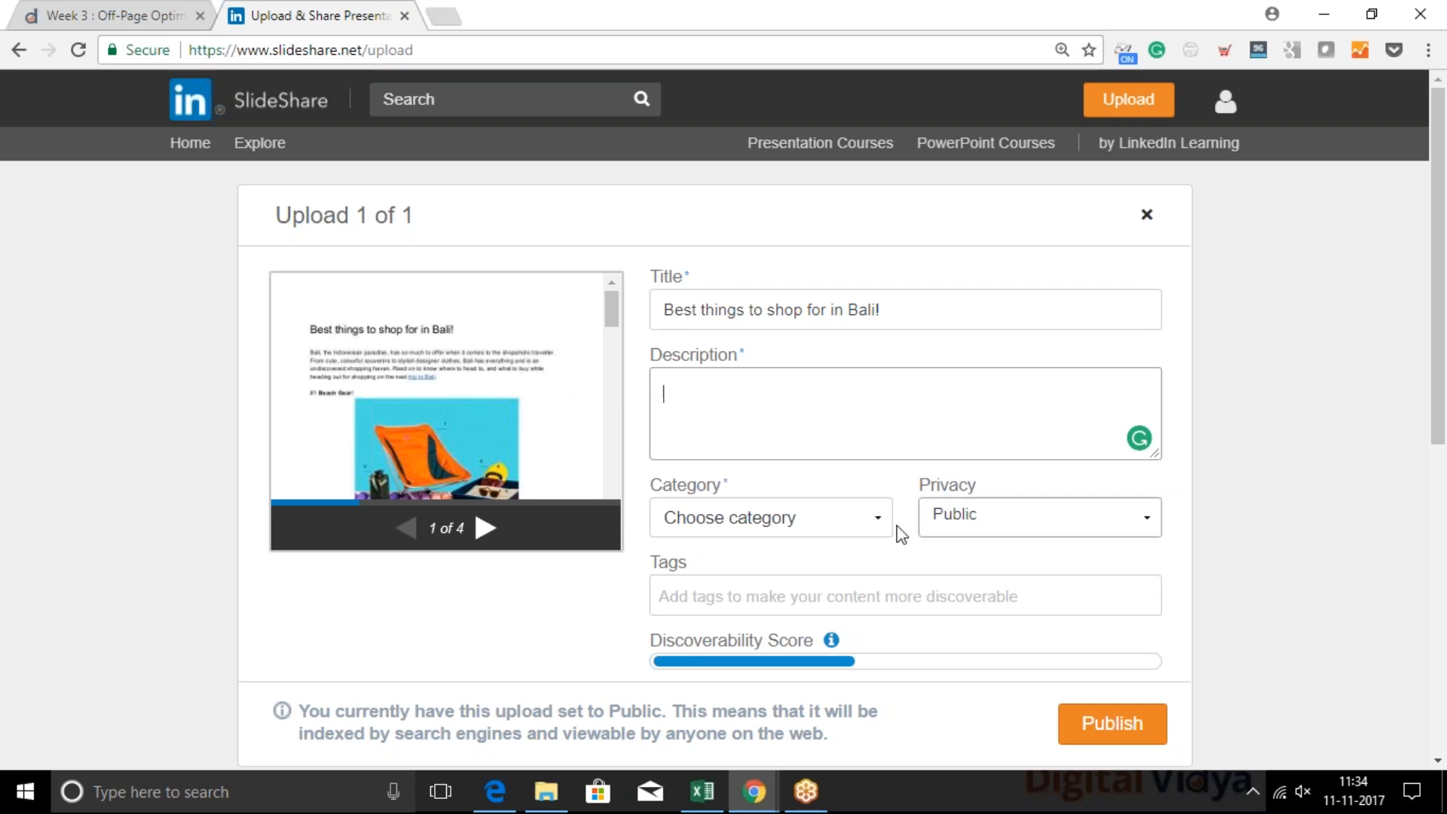
left_click(796, 509)
scroll(804, 423, "down", 5)
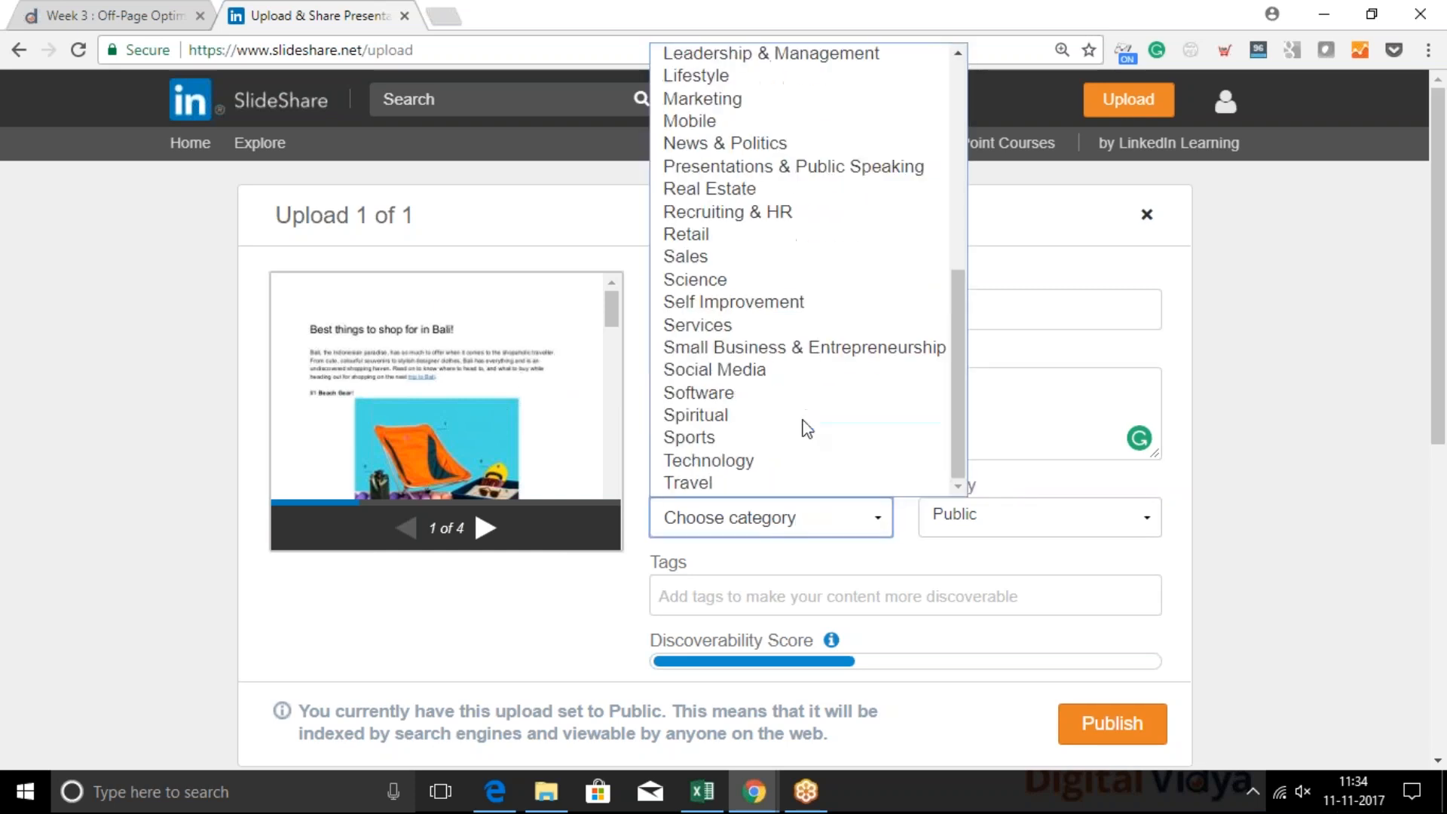
left_click(725, 486)
Add the suggested tags "bali shopping" and "bali travel" to the upload
left_click(721, 591)
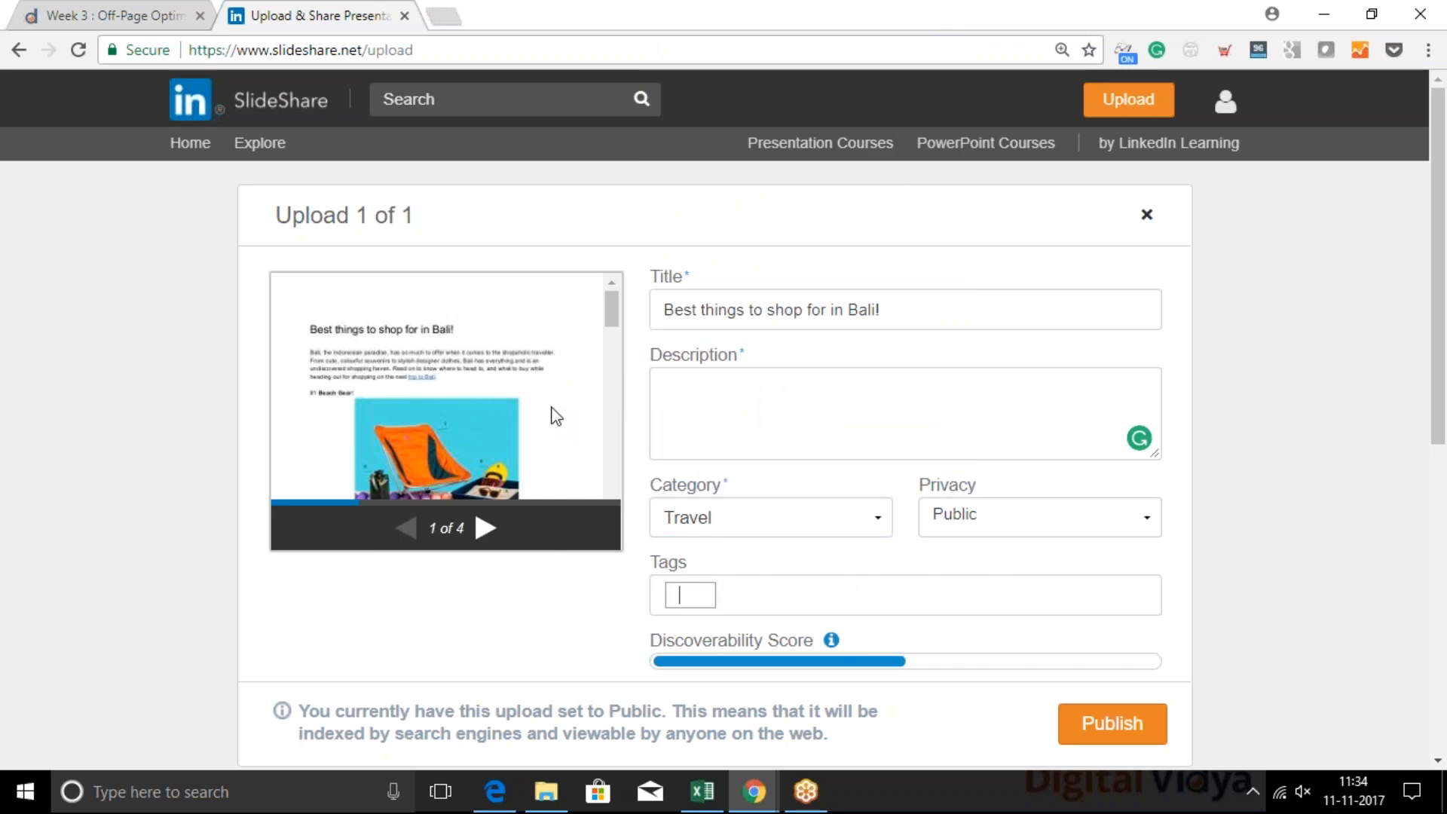
type("bali")
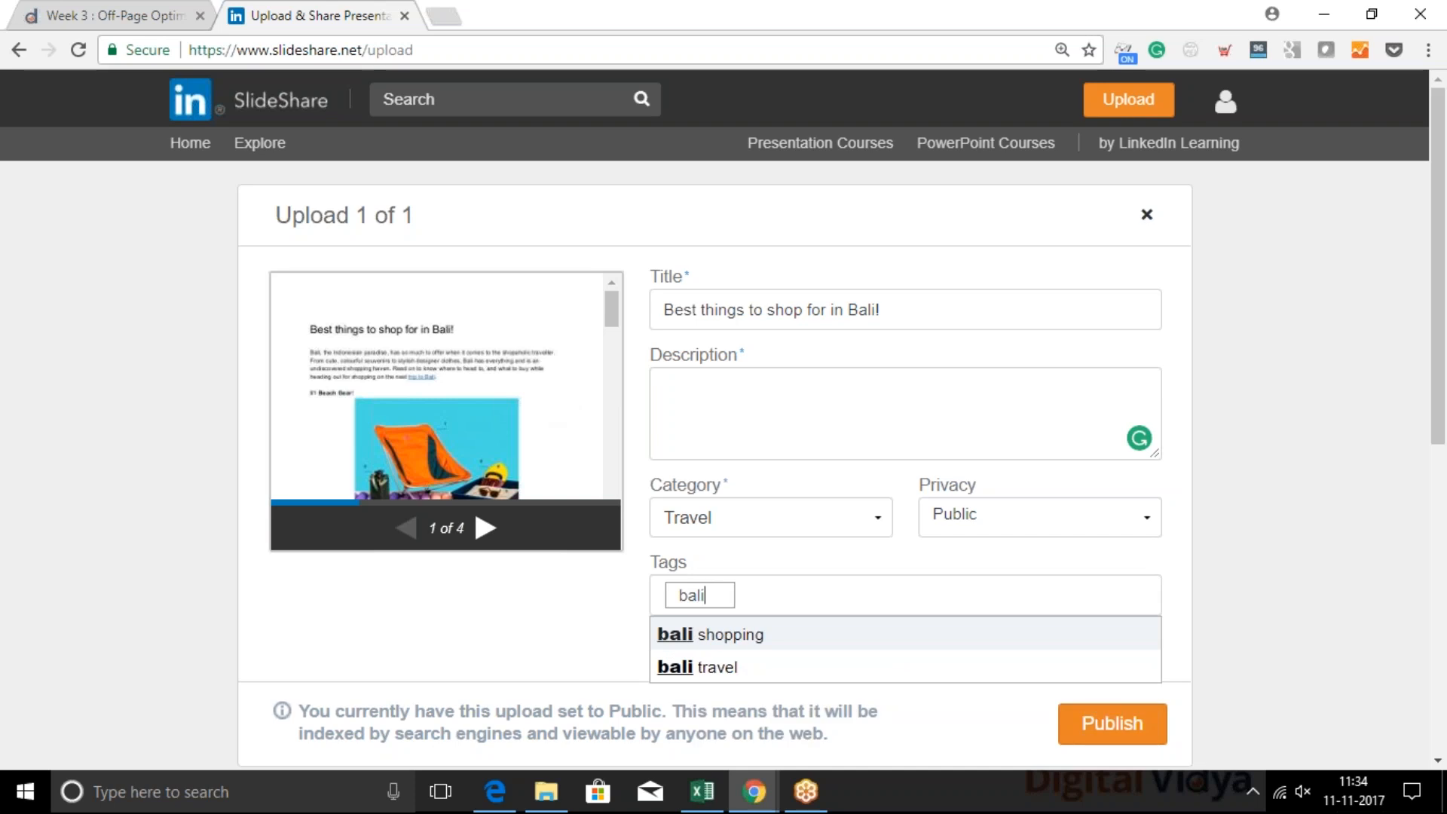
key("Return")
type("bali")
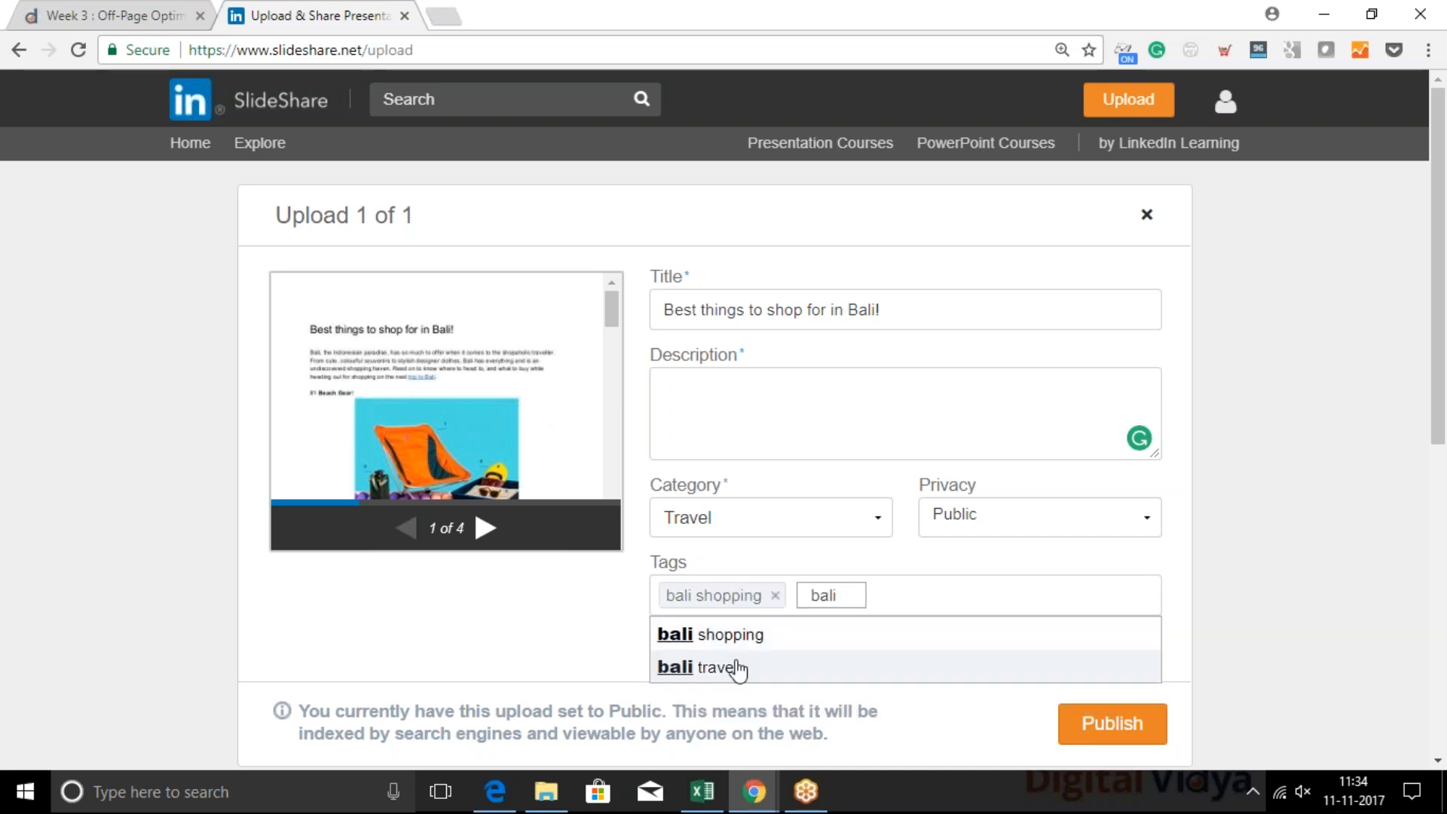
left_click(742, 668)
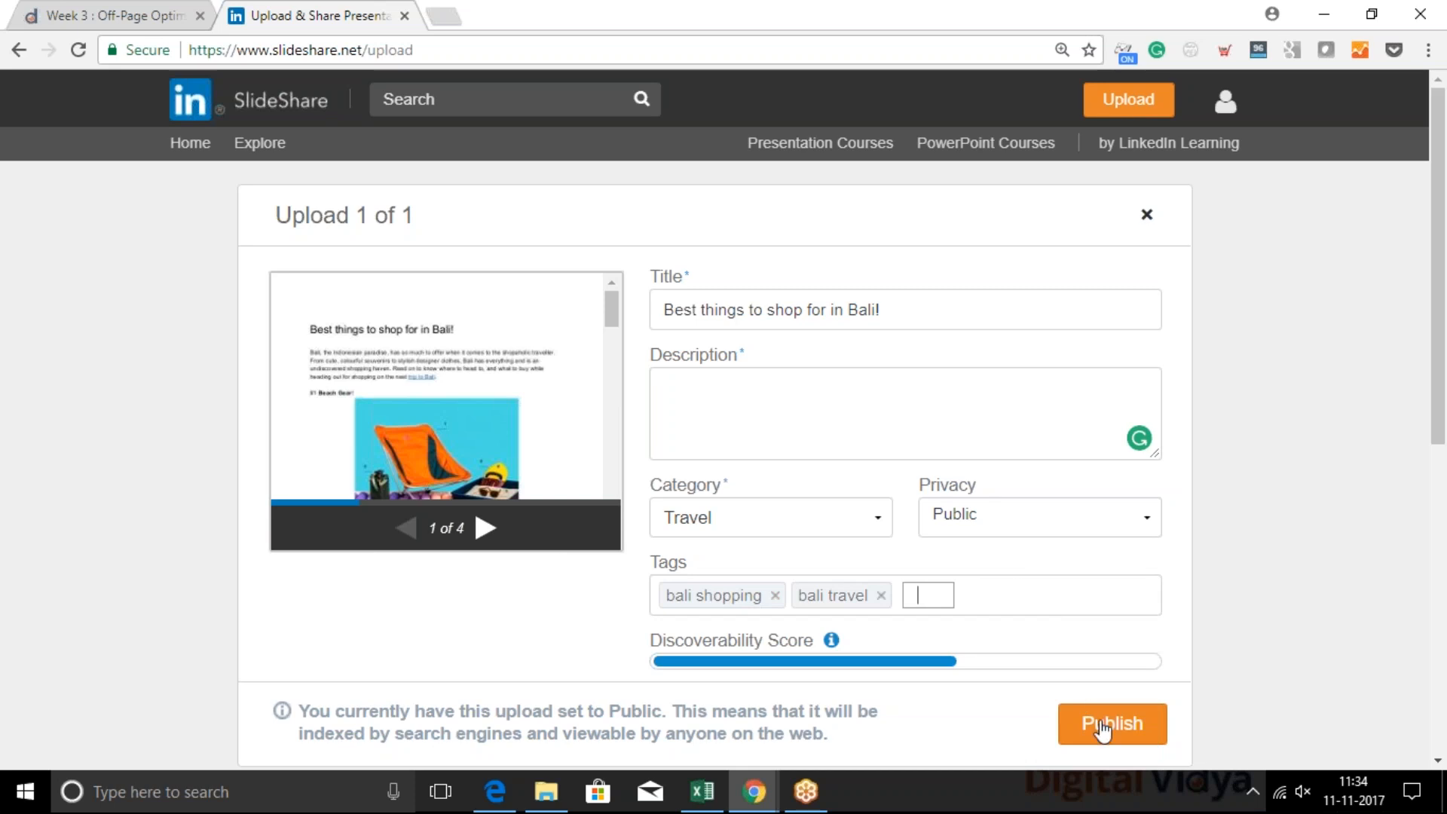
Open the details of the existing upload "Best things to shop for in bali!" for editing from the account's uploads
mouse_move(1225, 102)
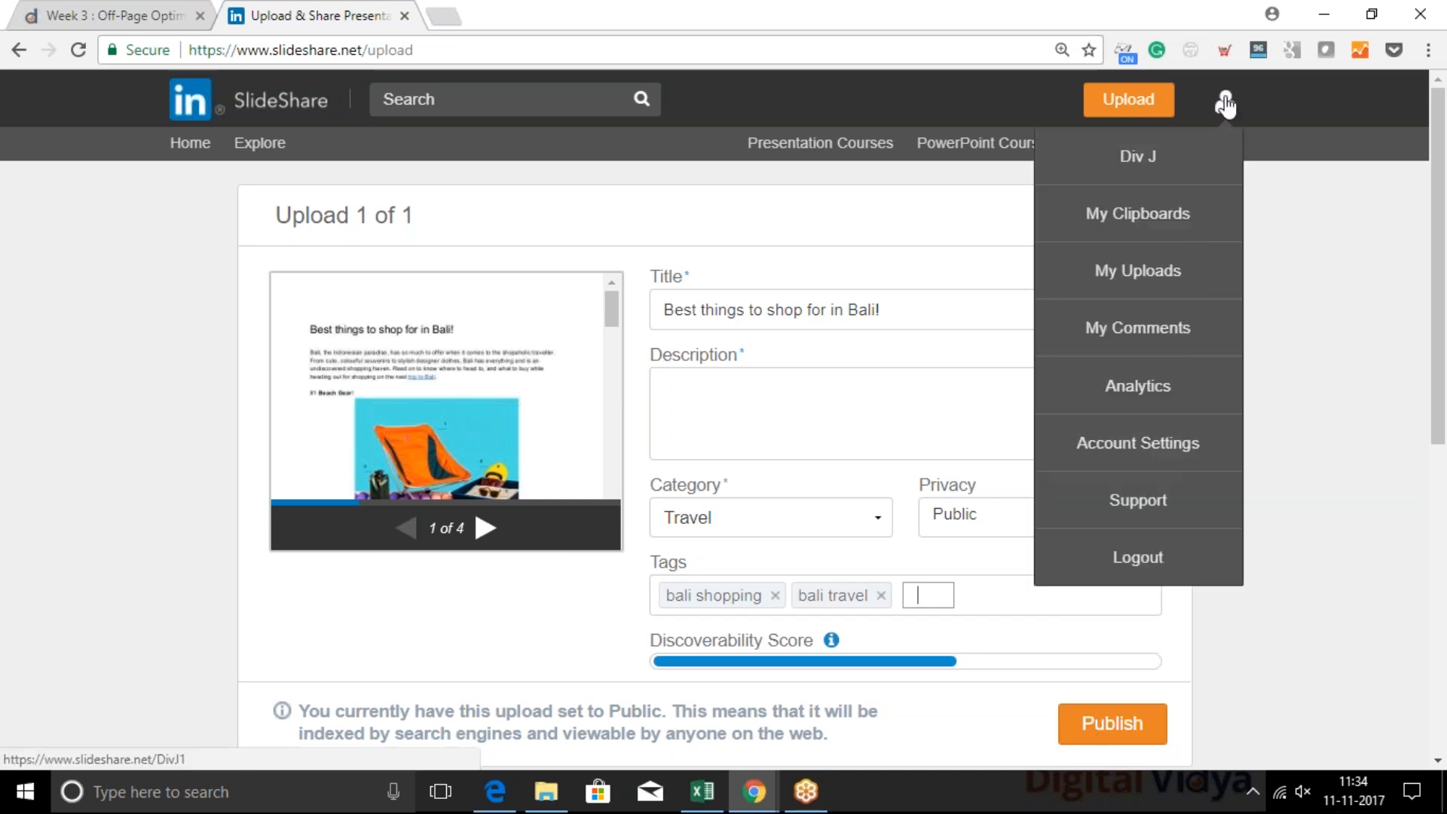
left_click(1138, 156)
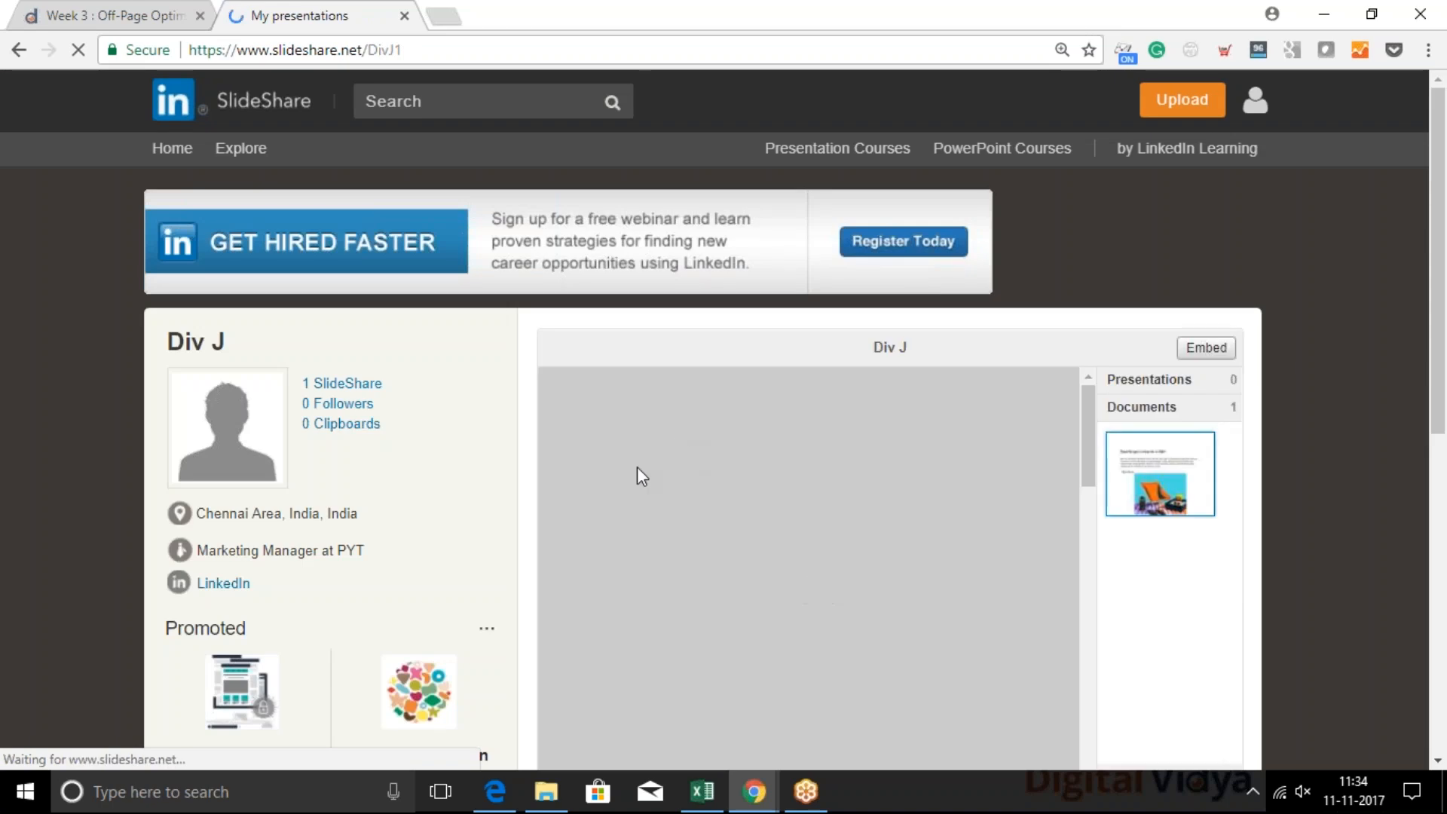
mouse_move(1236, 111)
left_click(1118, 309)
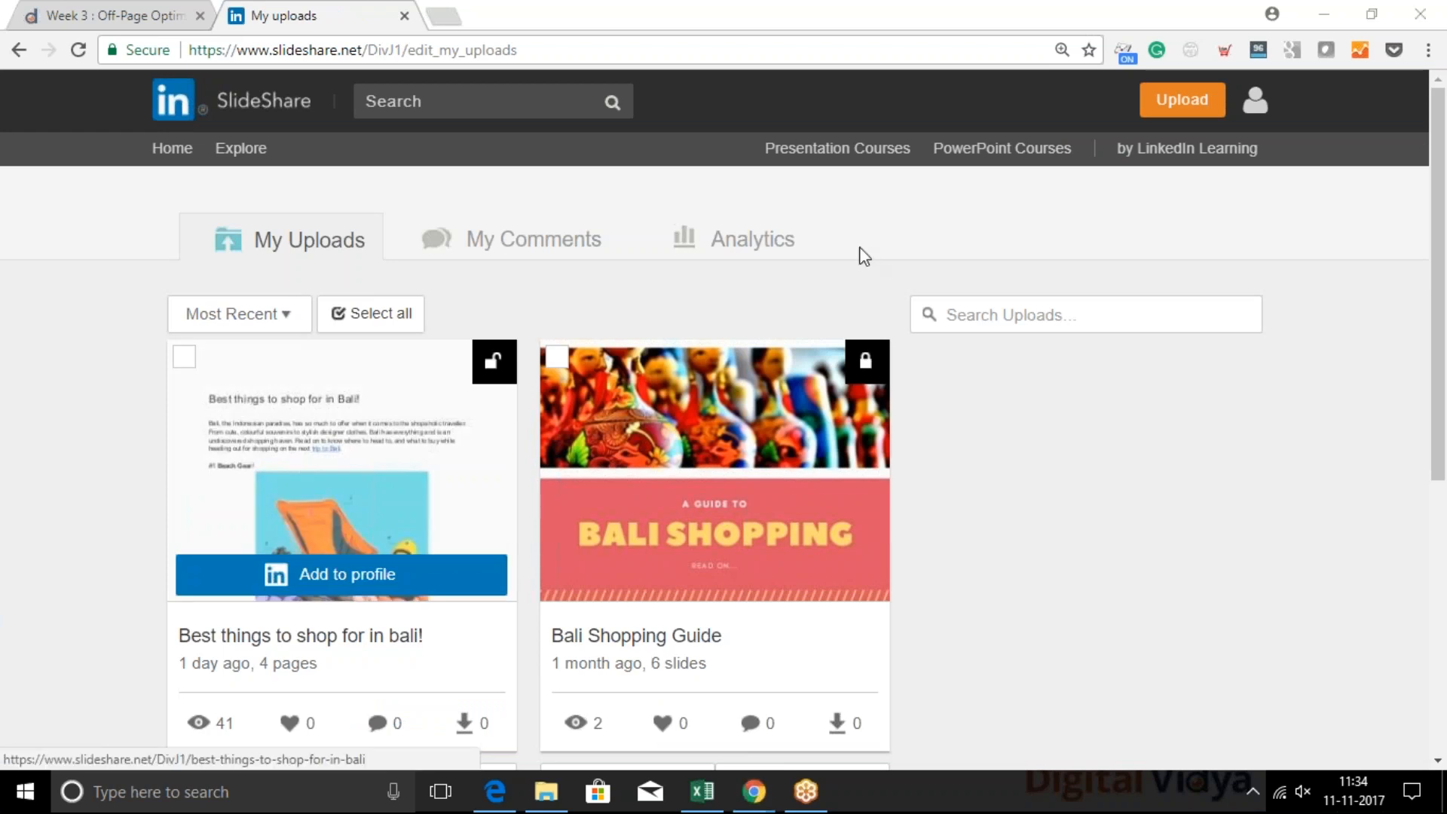
scroll(278, 514, "down", 2)
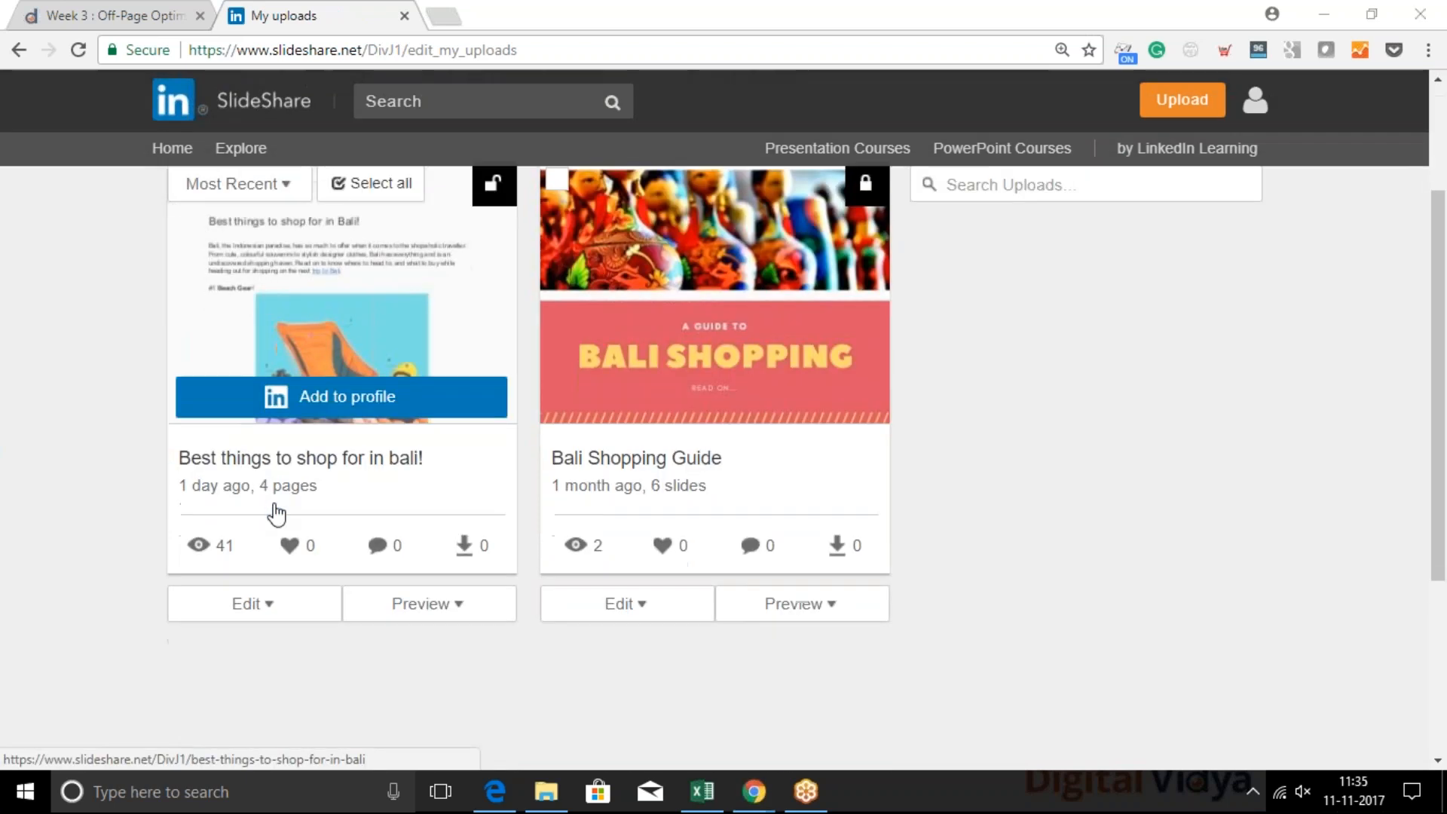
left_click(240, 614)
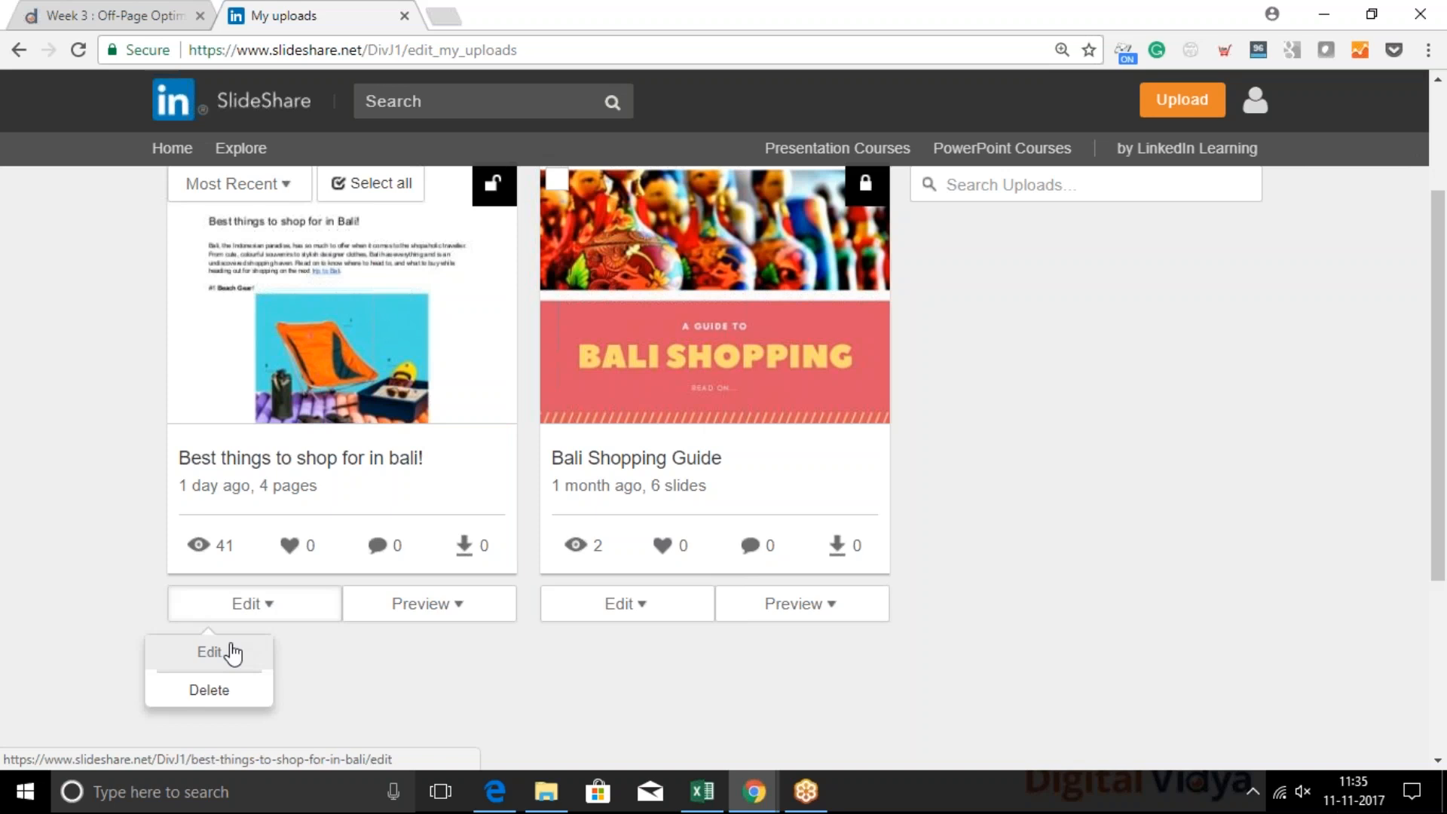
left_click(209, 651)
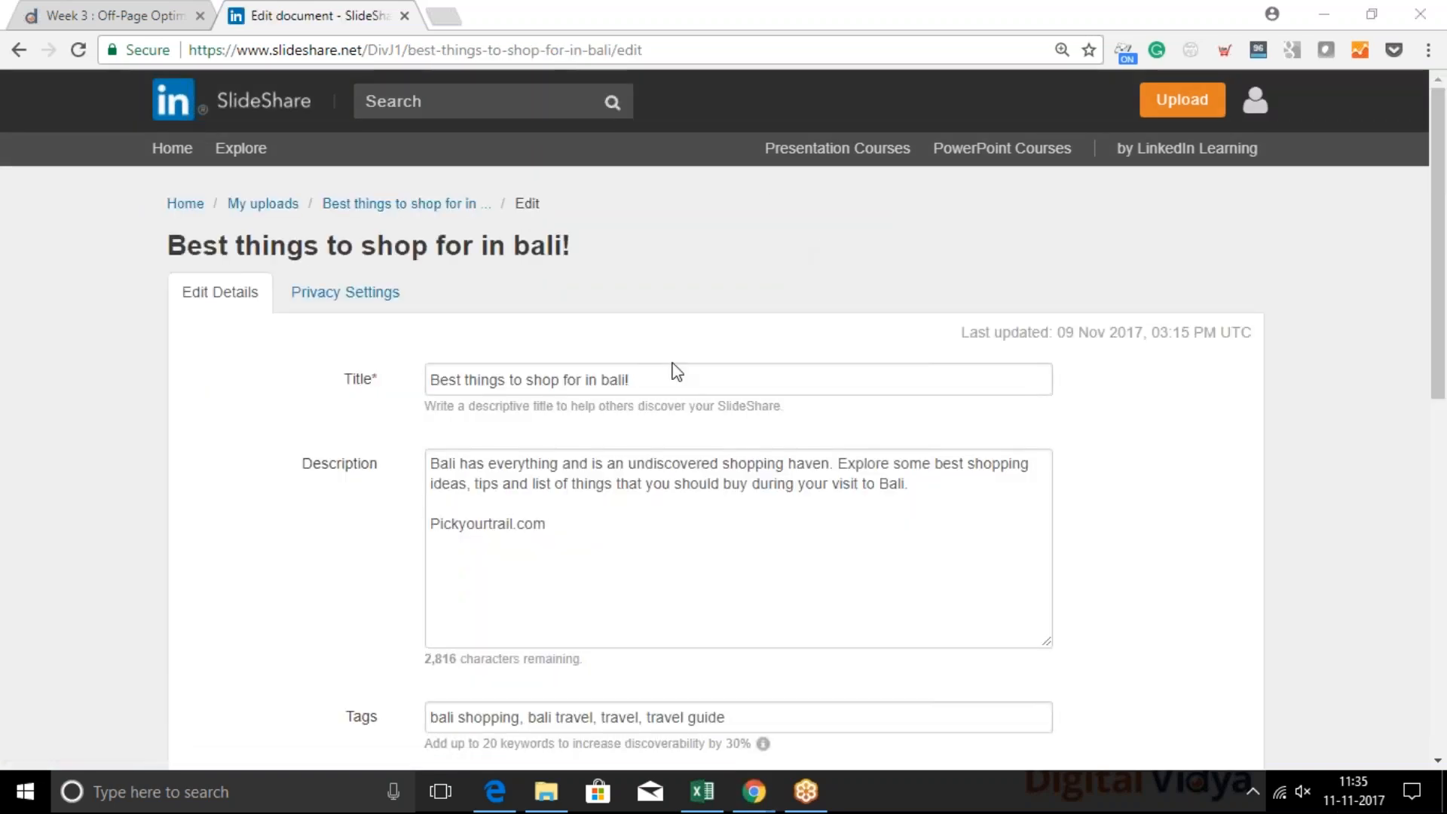
left_click(654, 512)
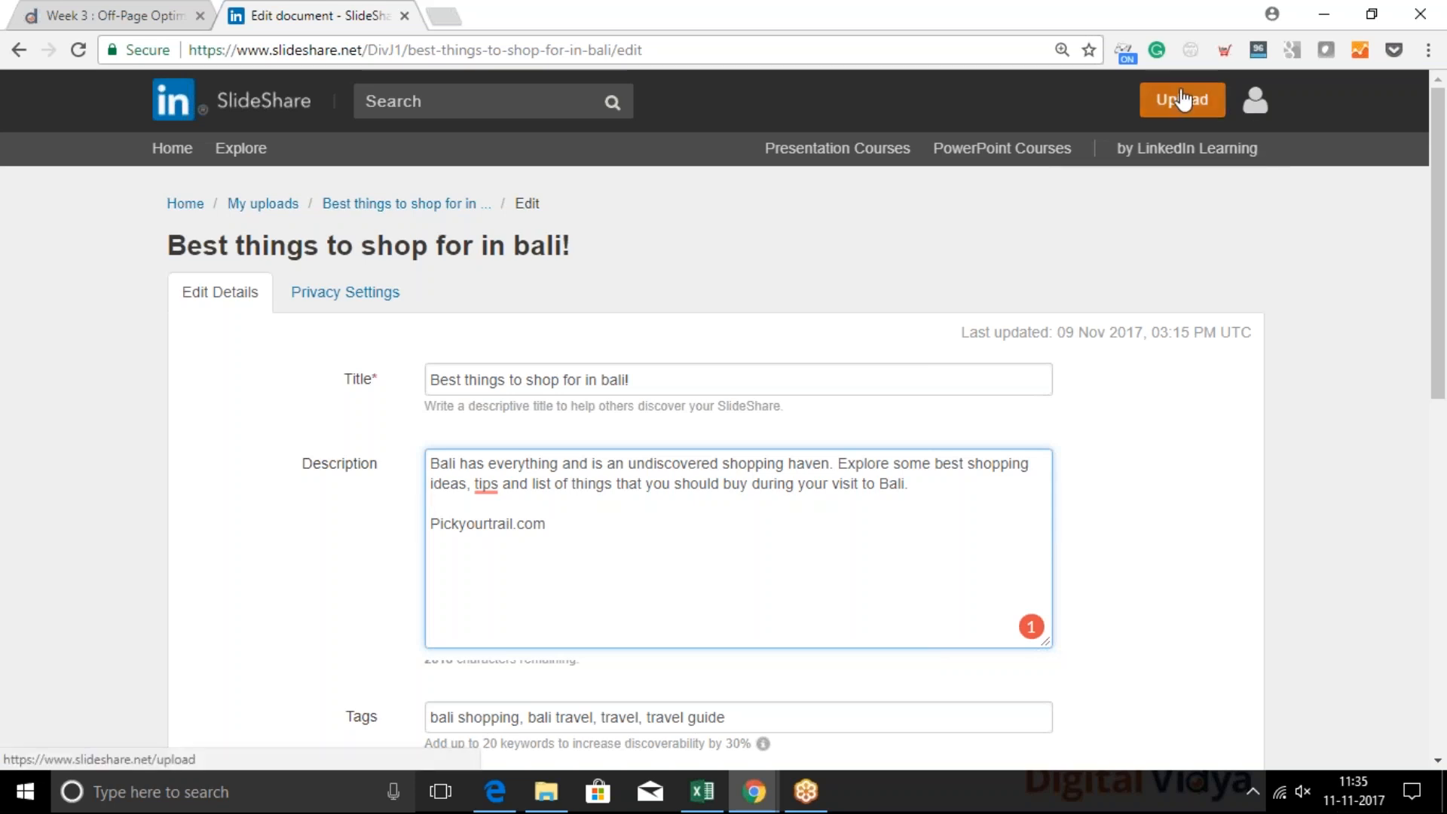
left_click(1182, 99)
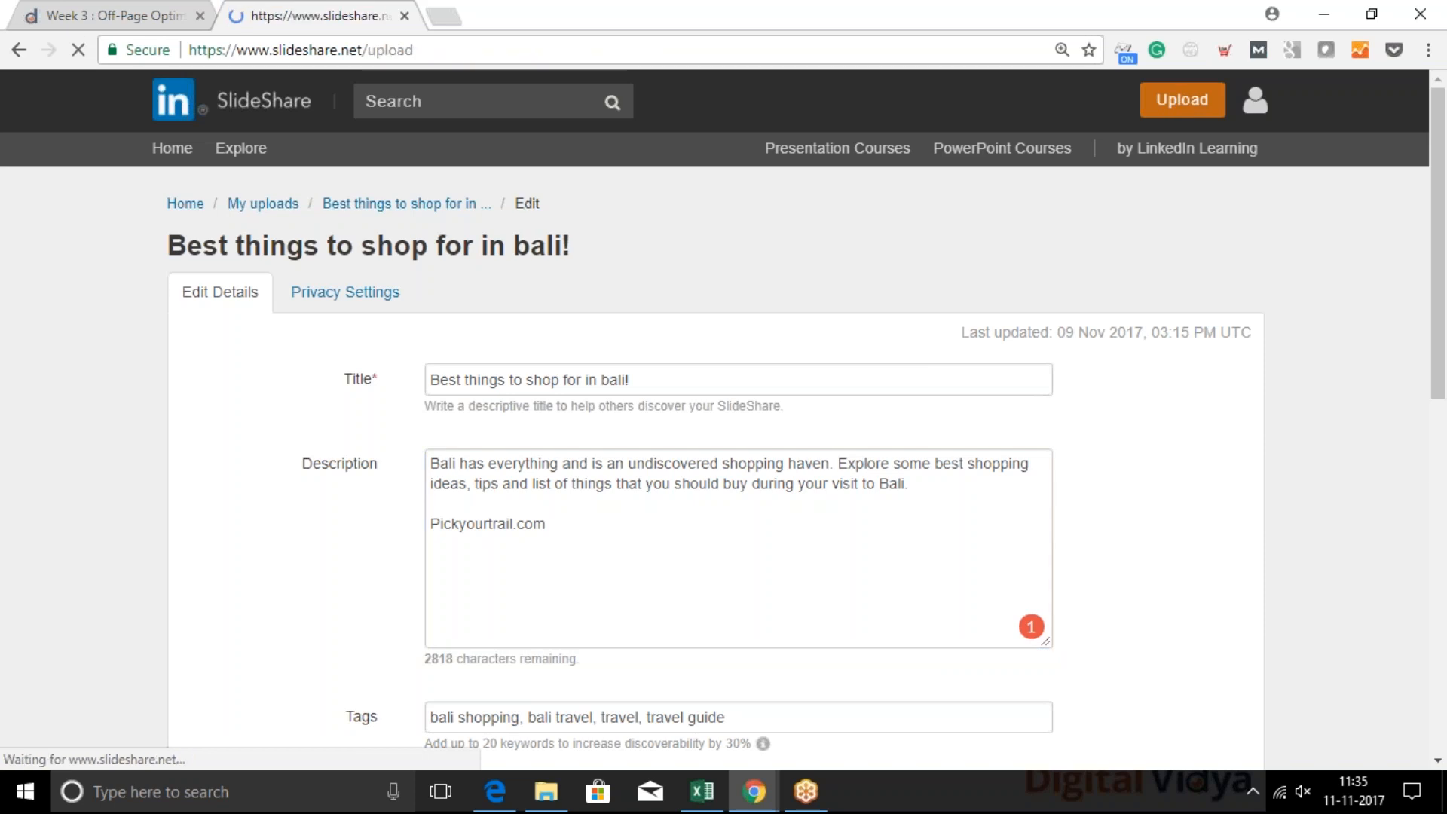
left_click(741, 586)
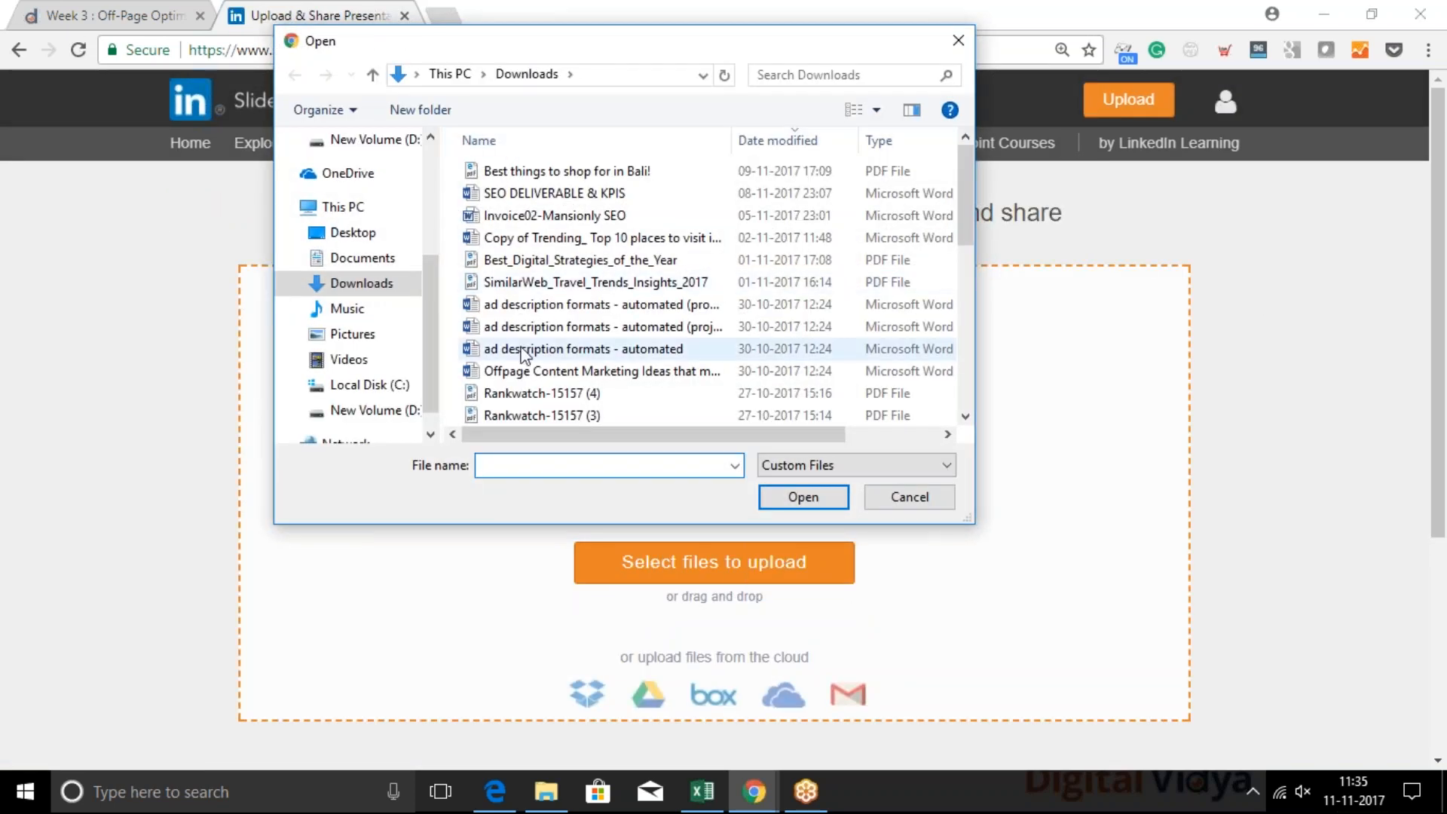
left_click(931, 494)
left_click(19, 49)
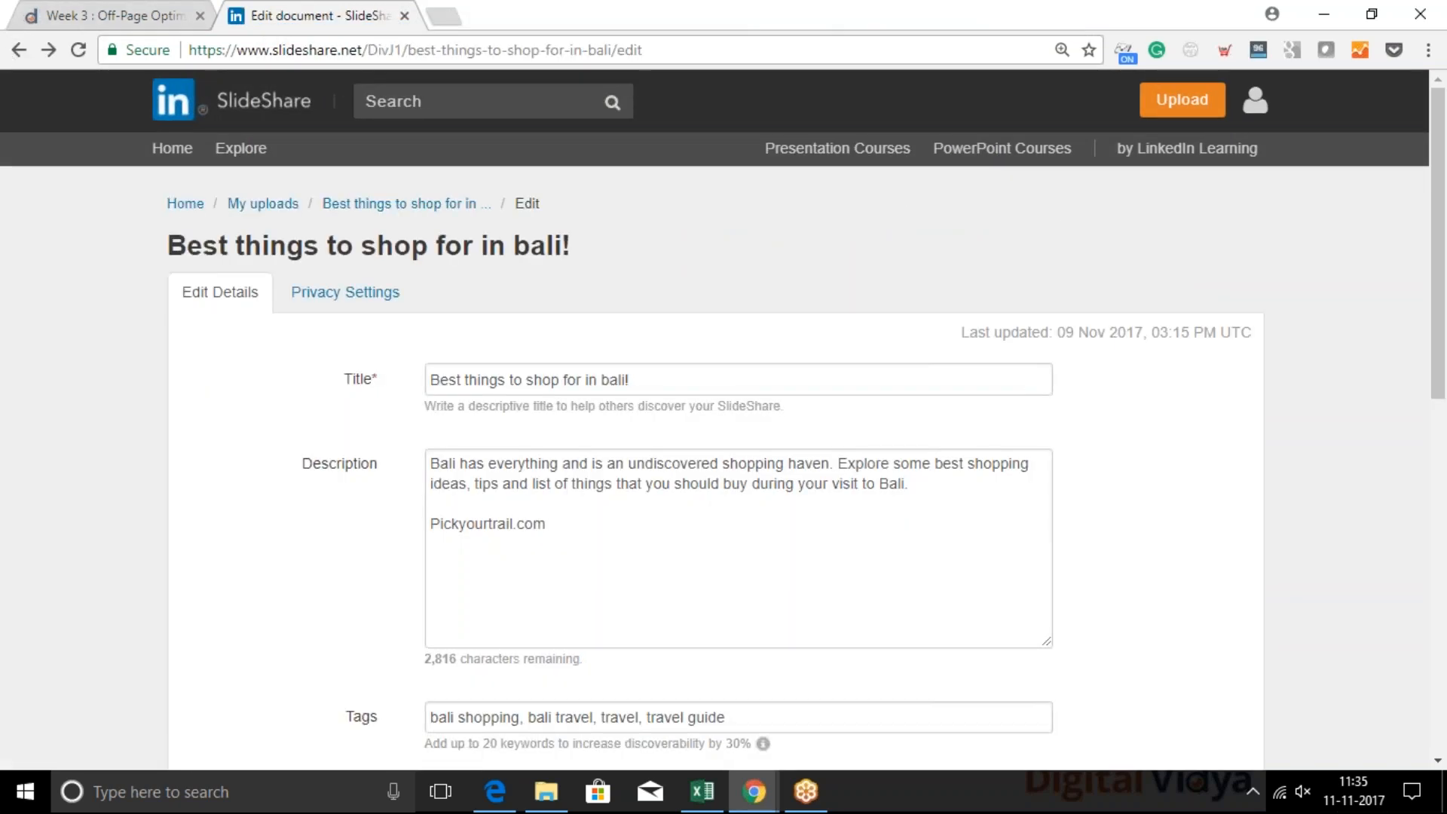
Review the upload's description, tags, category, language, player background and license settings
scroll(583, 525, "down", 2)
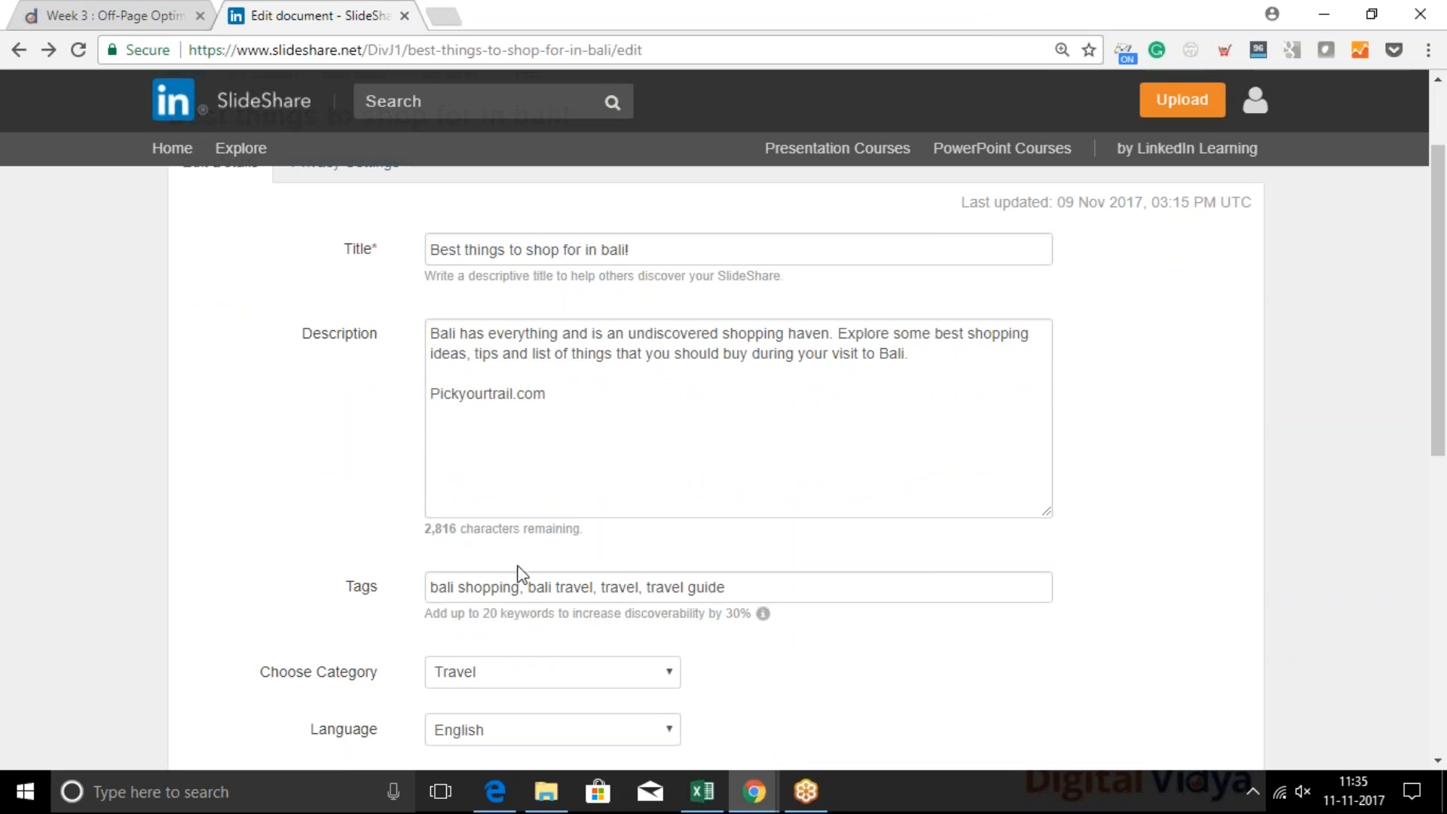
scroll(505, 603, "down", 1)
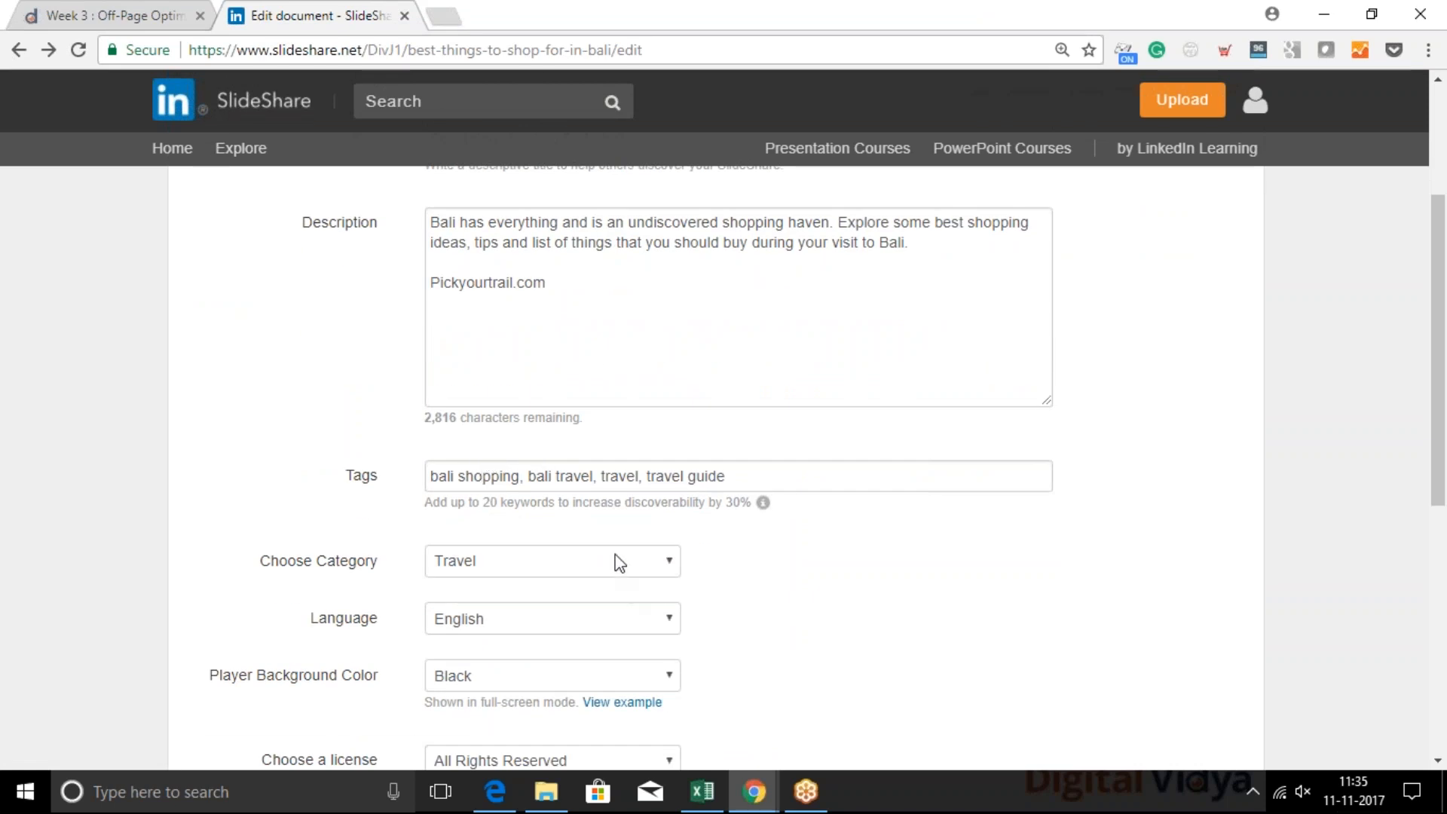
scroll(816, 619, "down", 1)
scroll(817, 619, "down", 5)
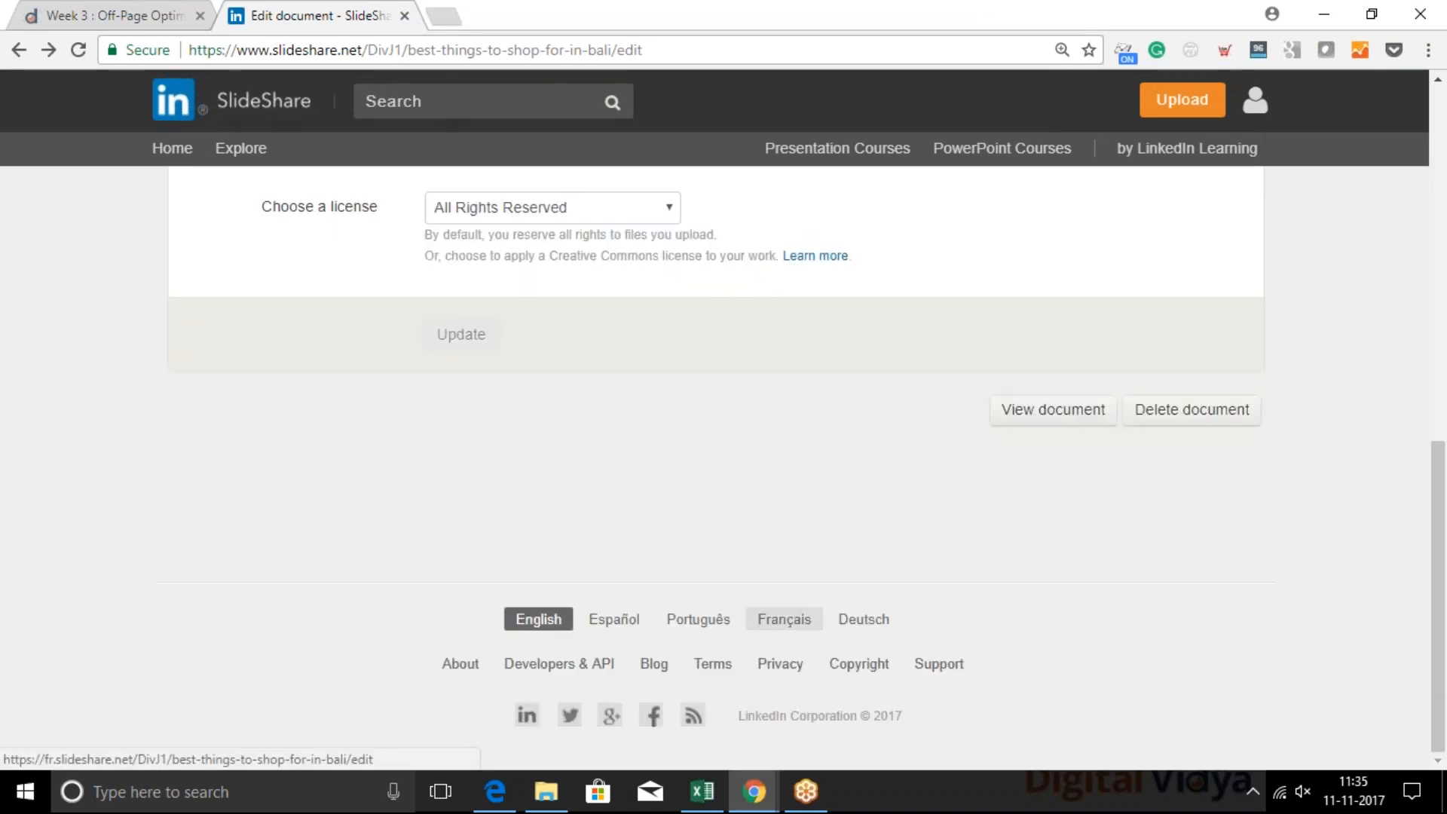
scroll(817, 620, "up", 8)
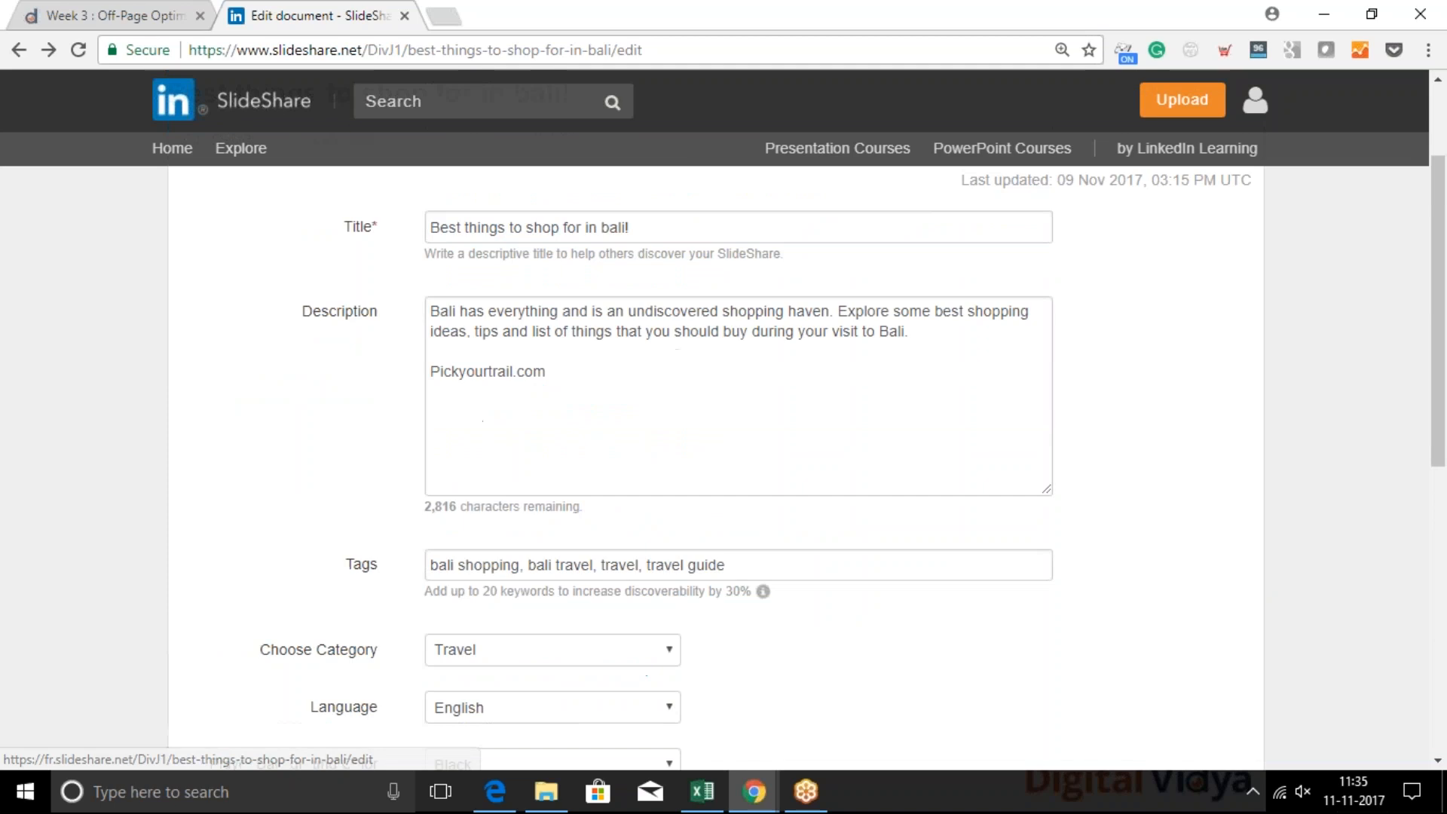
scroll(817, 620, "up", 2)
Open the published document "Best things to shop for in bali!" and examine its pages through to the linked keyword on the last one
left_click(403, 204)
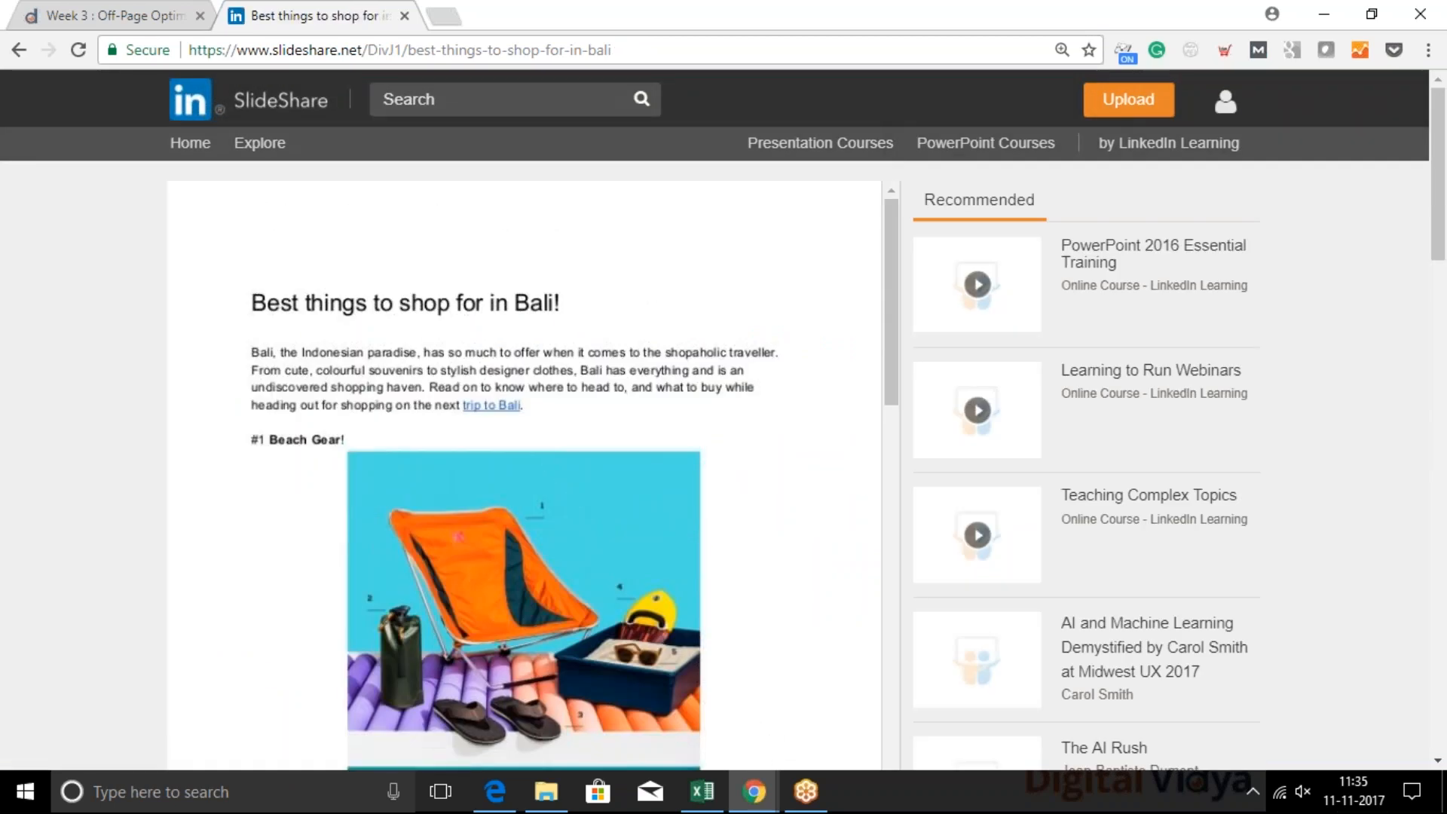
left_click(379, 49)
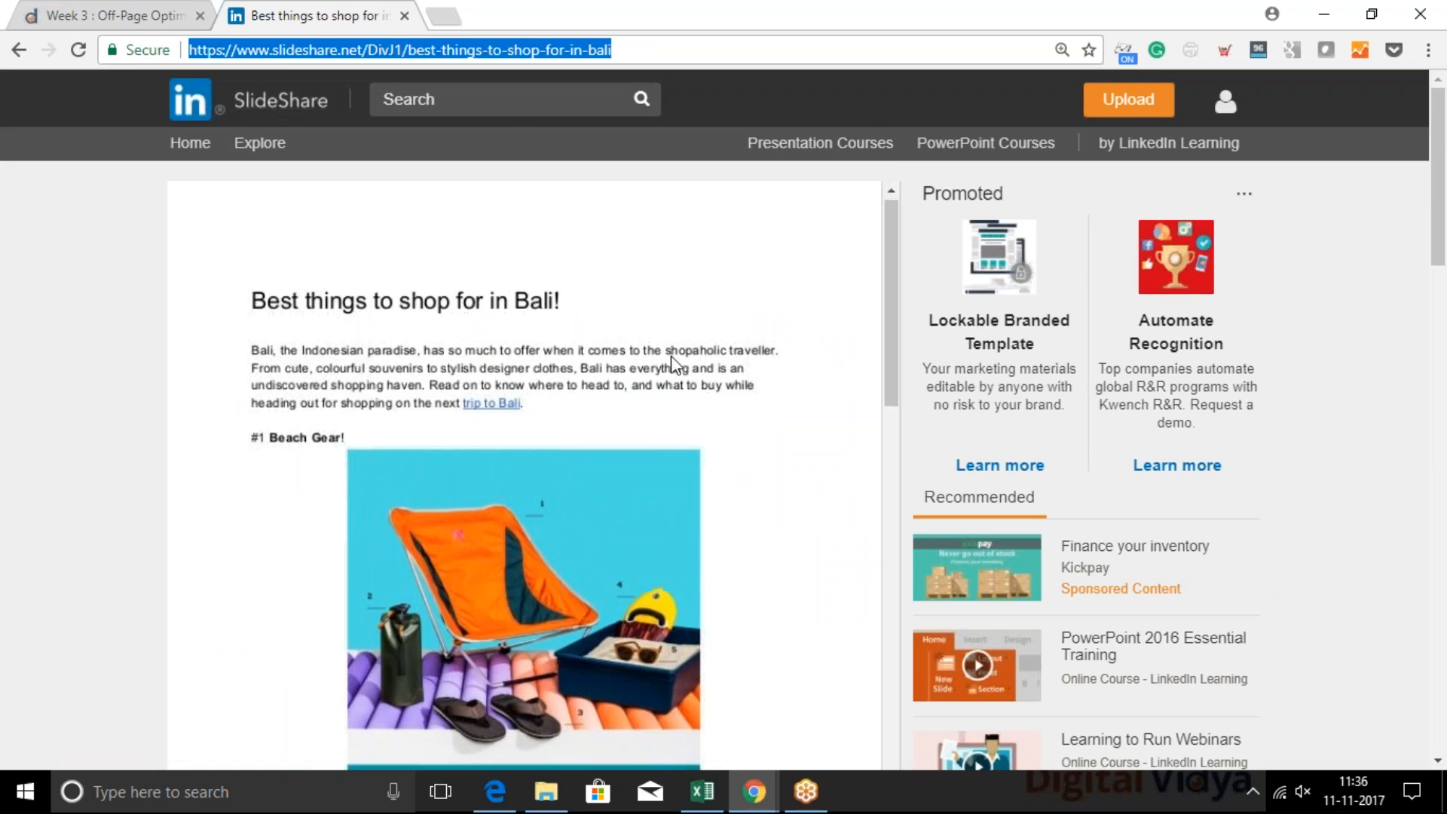
scroll(670, 363, "down", 5)
scroll(674, 363, "down", 5)
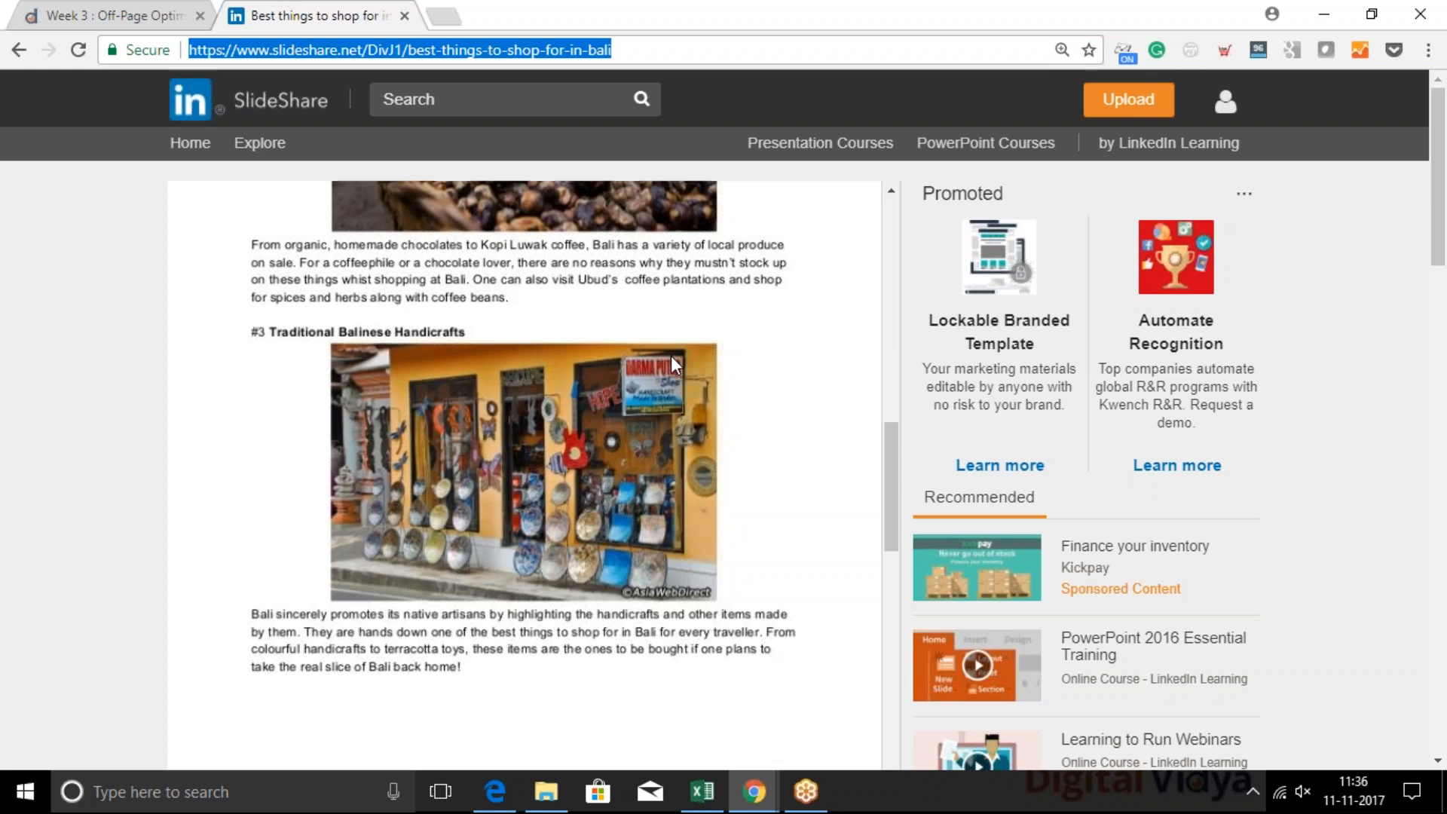
scroll(676, 364, "down", 6)
scroll(676, 326, "down", 6)
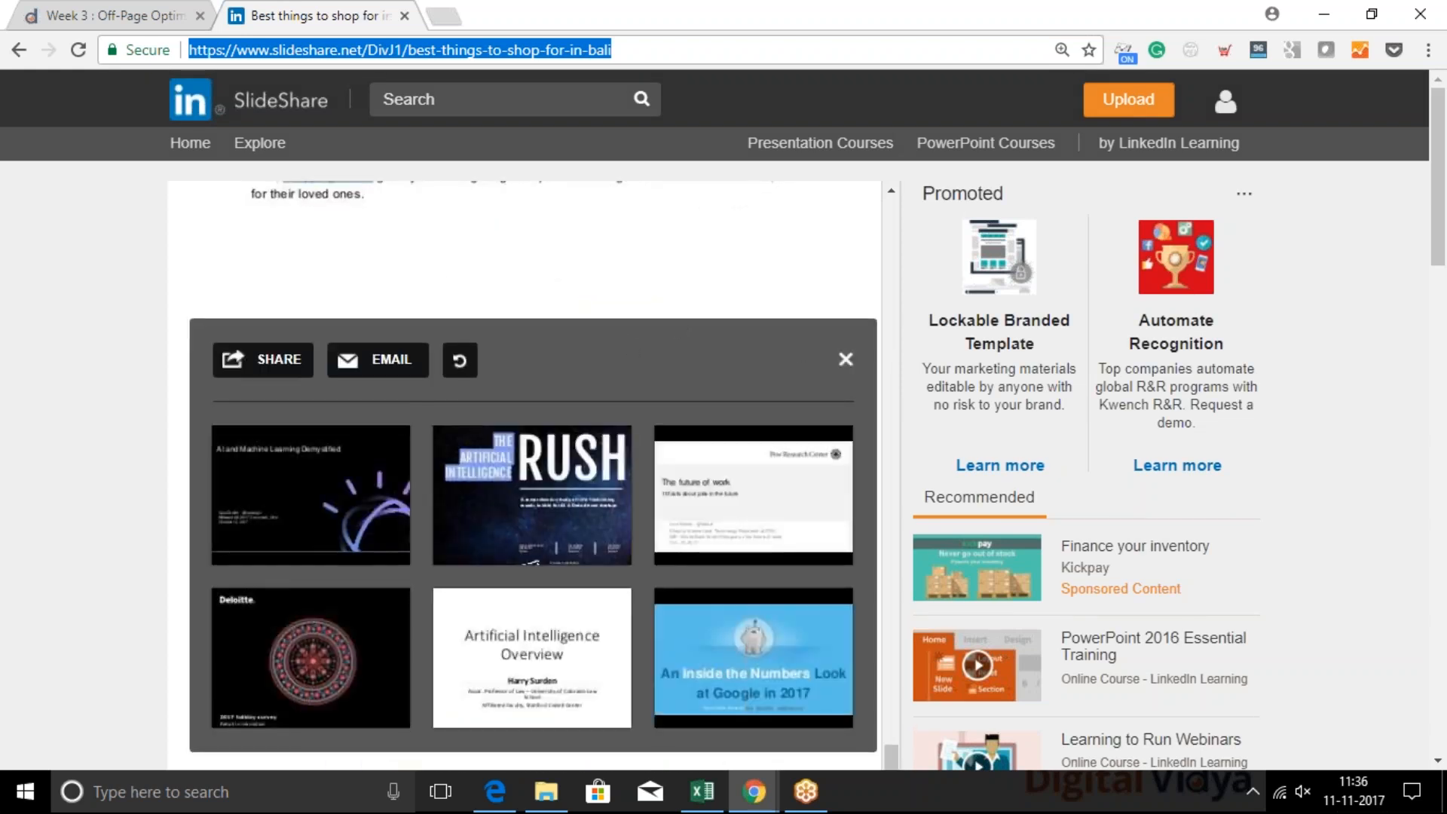
left_click(845, 359)
scroll(635, 361, "up", 4)
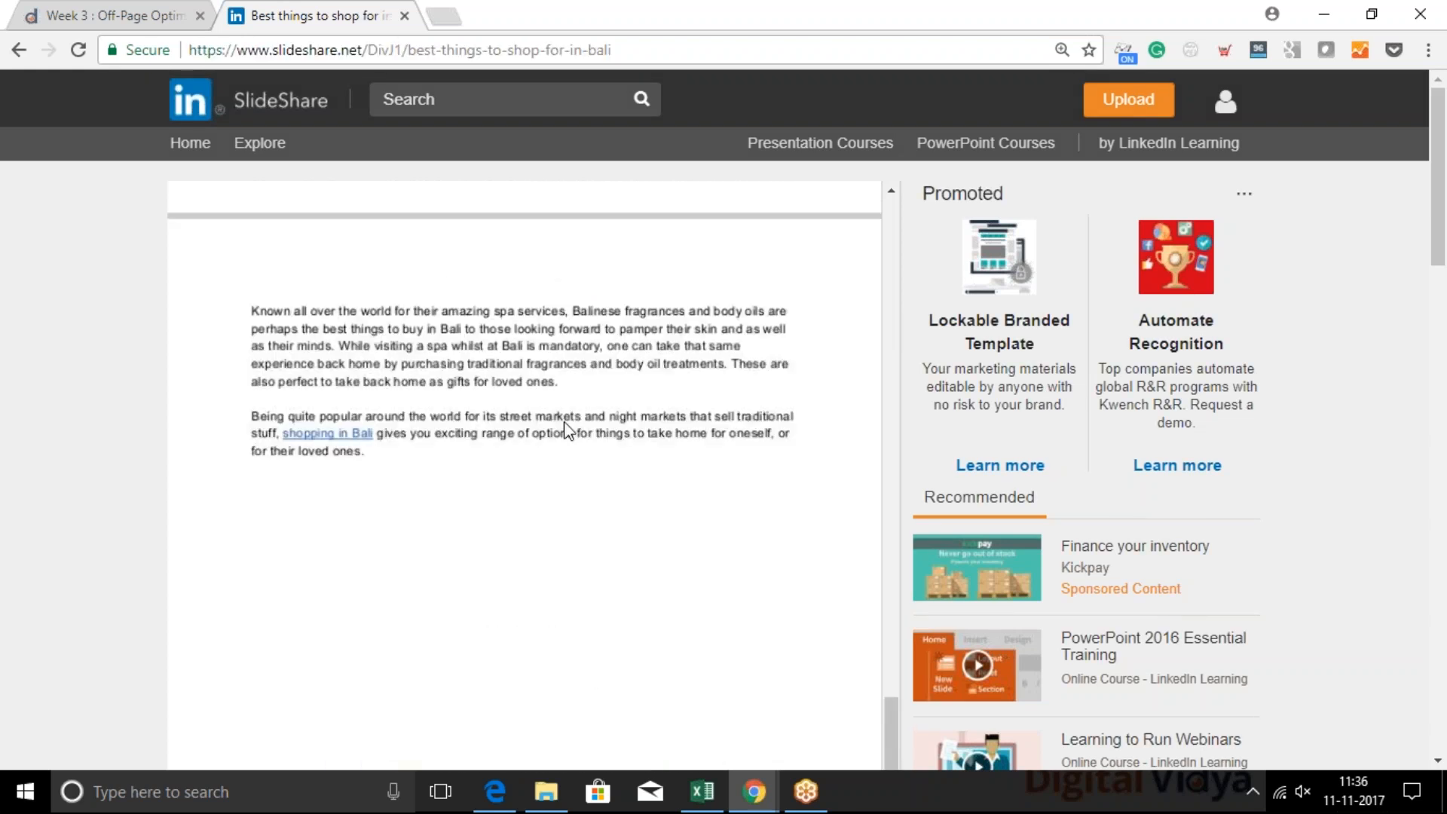
scroll(565, 429, "down", 4)
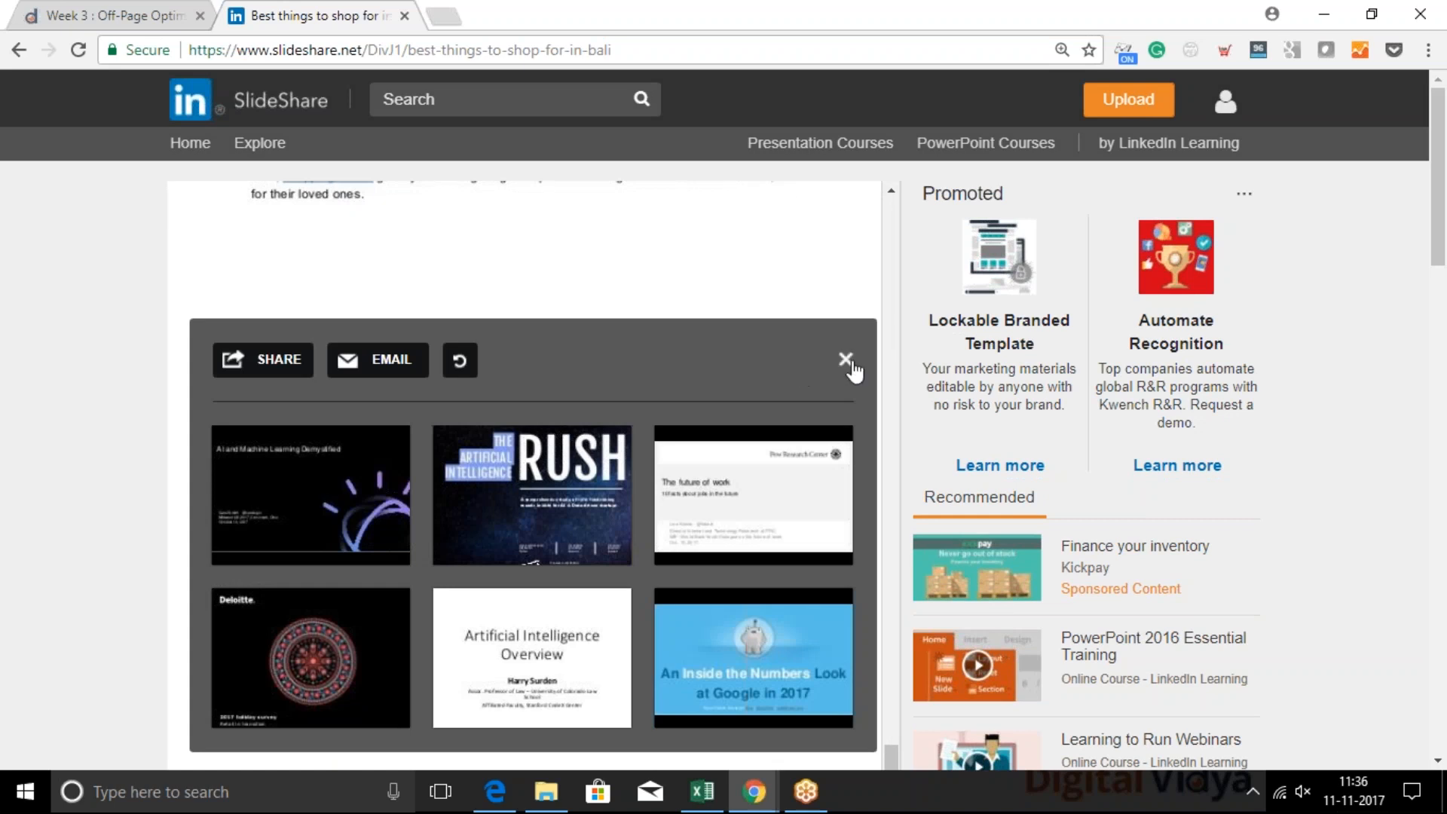
left_click(845, 361)
scroll(701, 396, "up", 1)
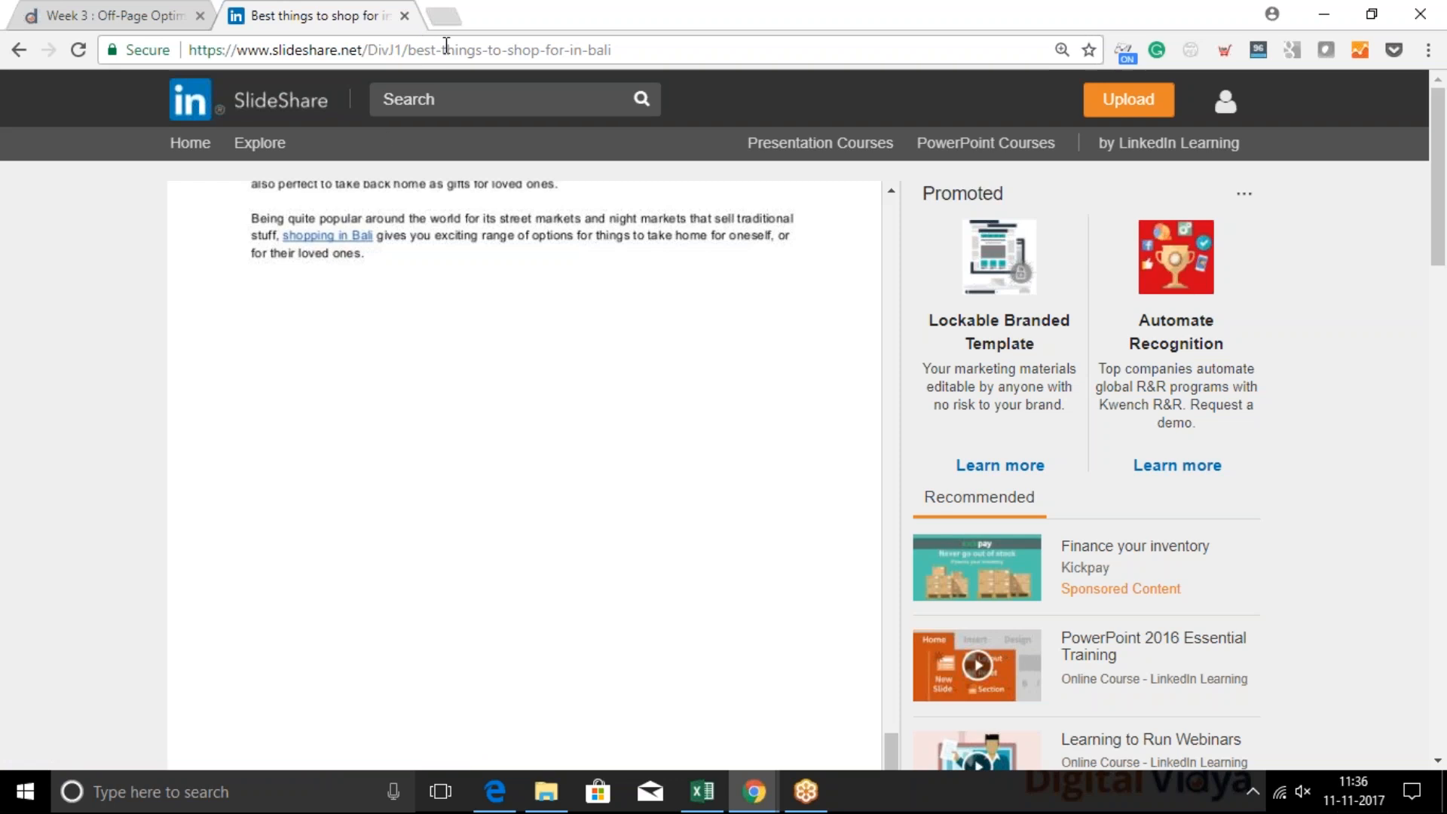
Examine the document's web address and the title, sharing options and publication details below the viewer
left_click(446, 48)
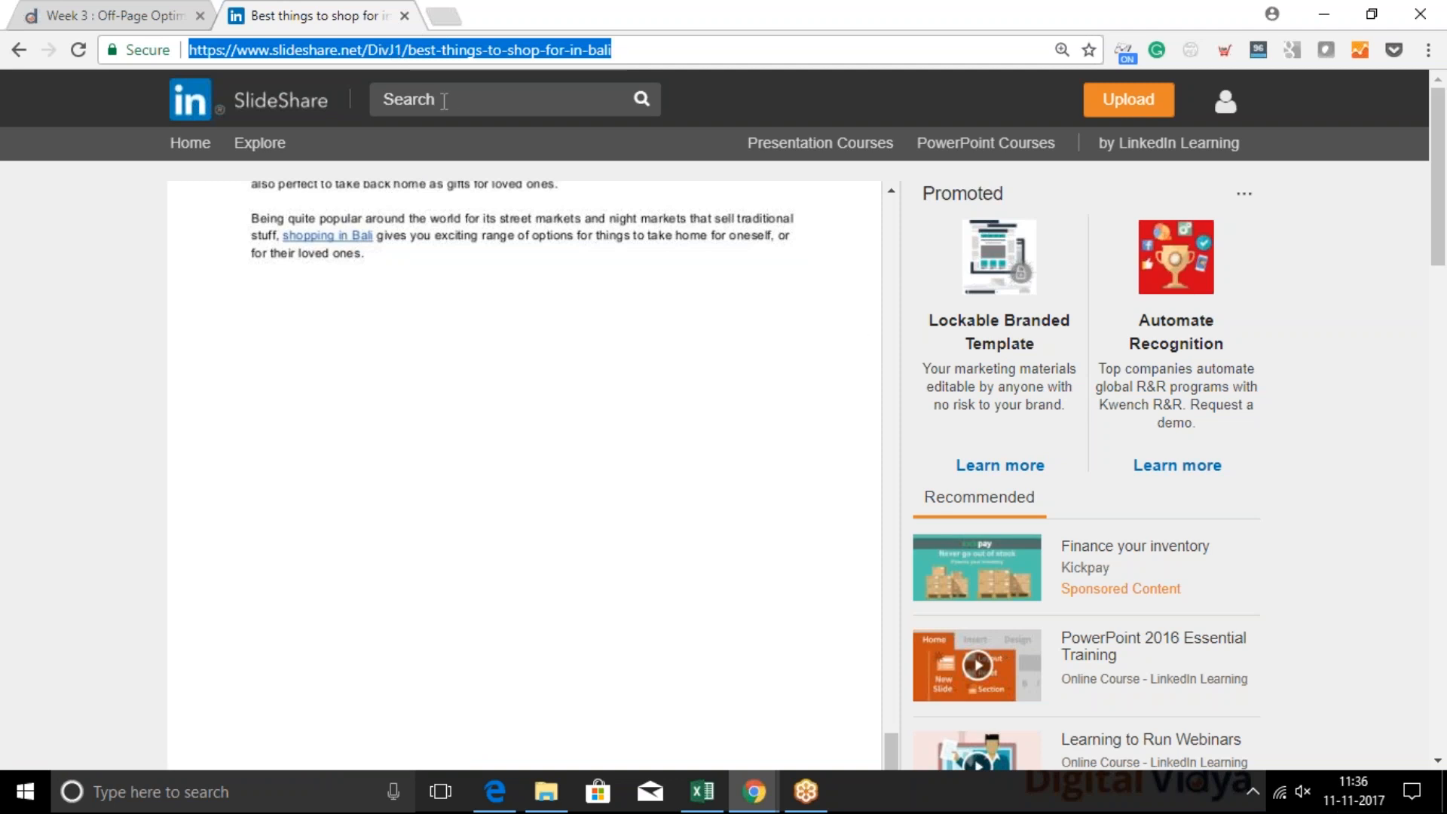
left_click(445, 100)
left_click(74, 205)
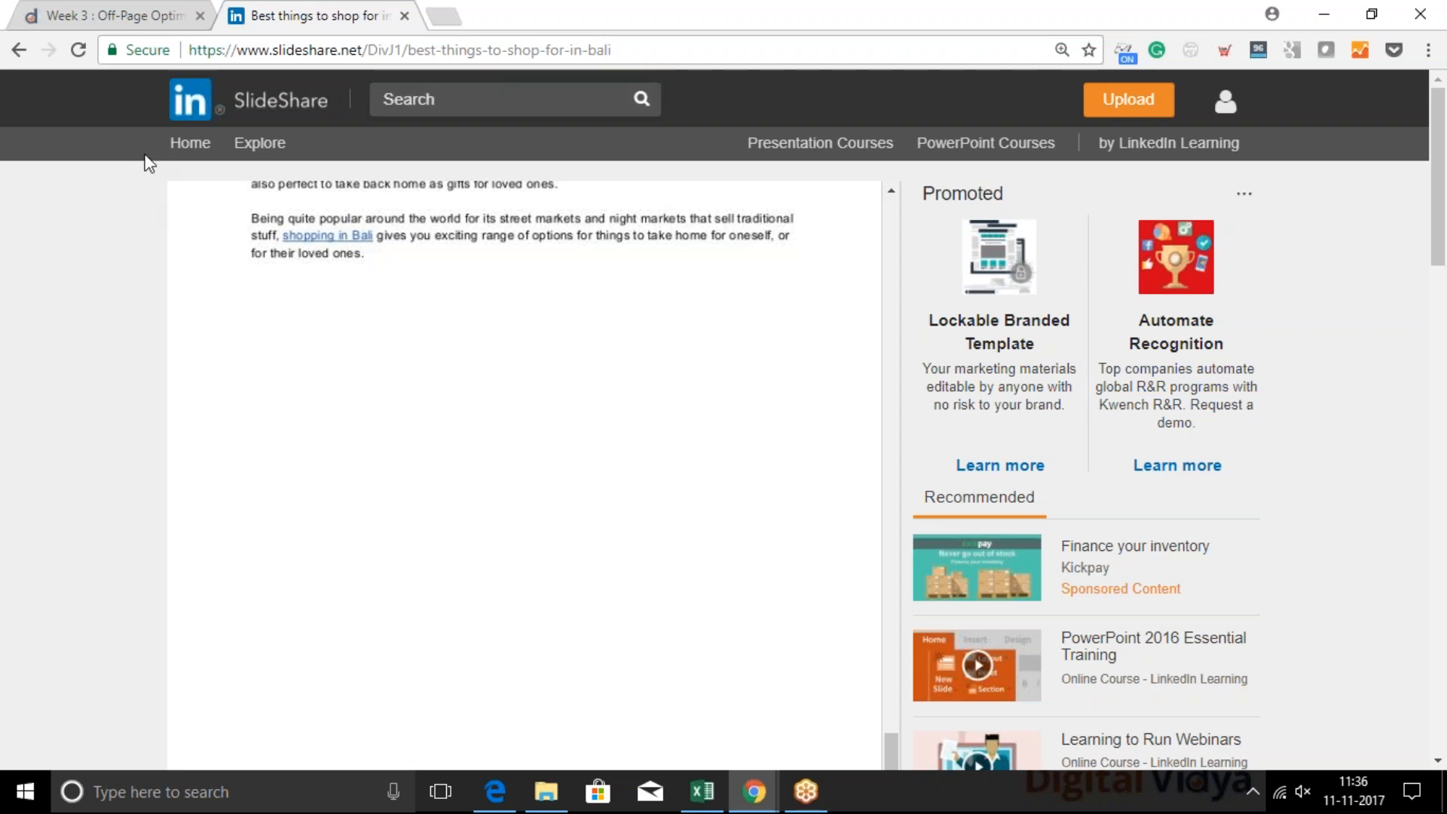
left_click(322, 52)
left_click(101, 267)
scroll(892, 362, "down", 1)
scroll(892, 362, "down", 6)
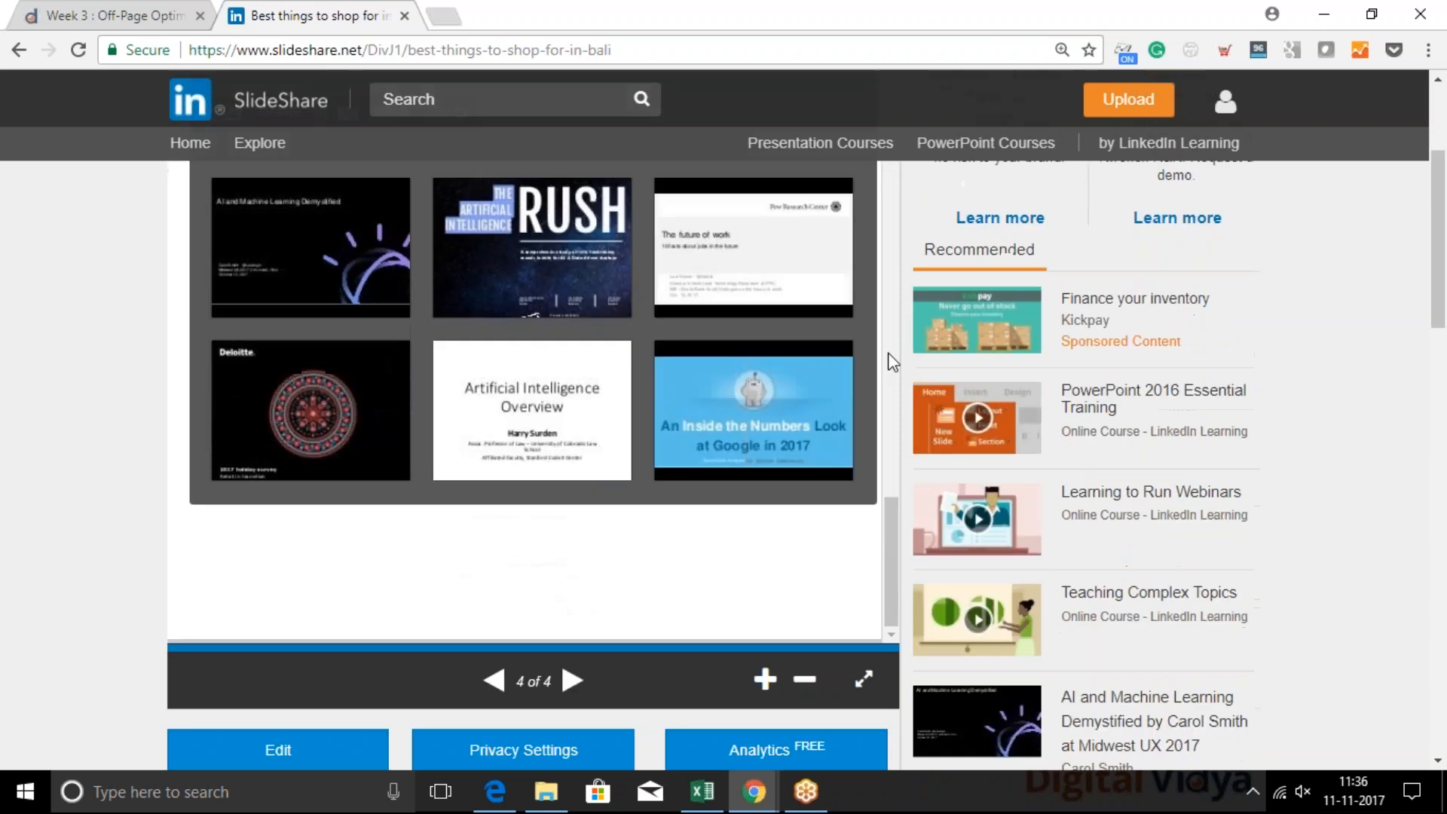
scroll(702, 650, "down", 3)
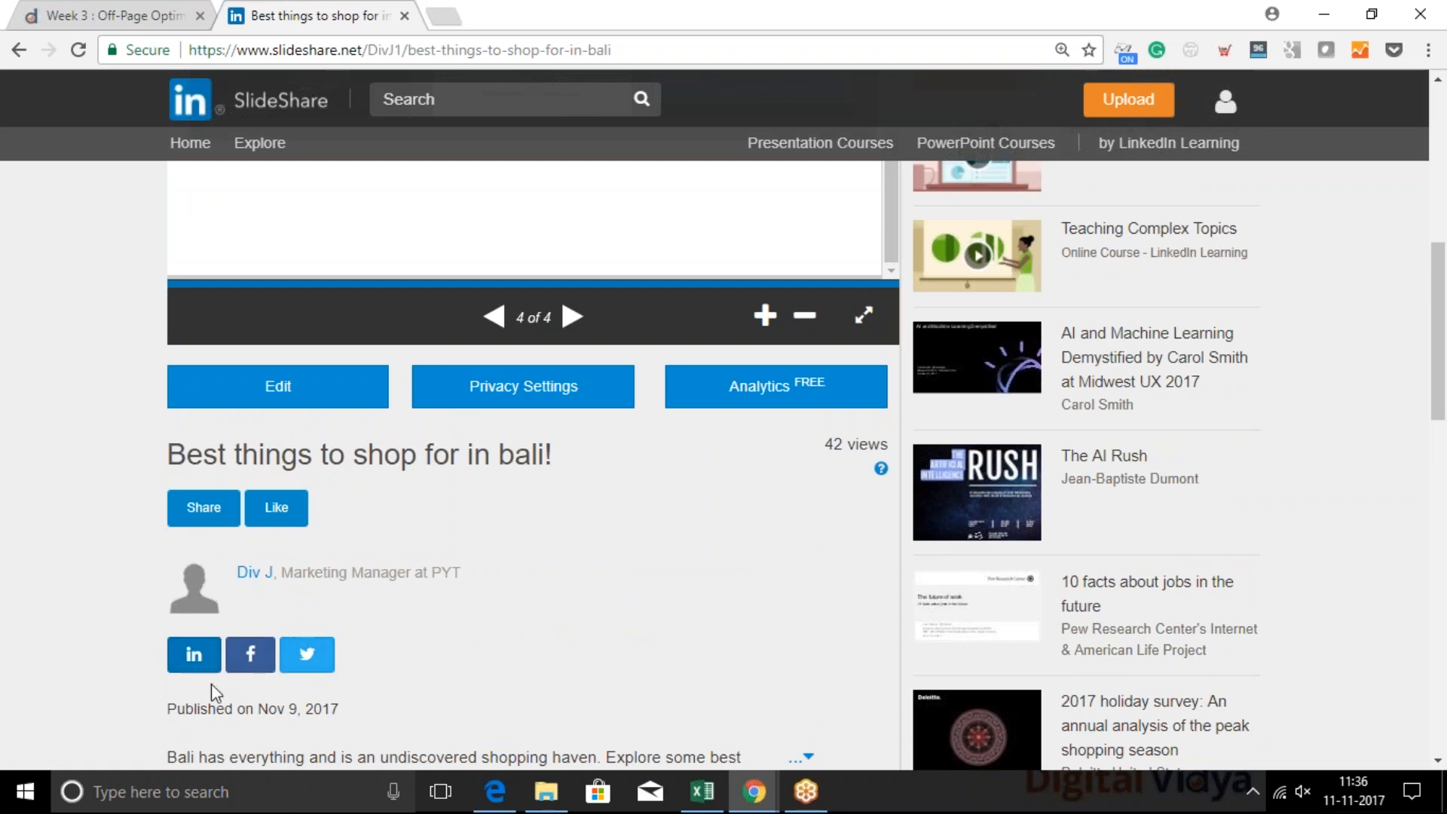
scroll(708, 508, "up", 5)
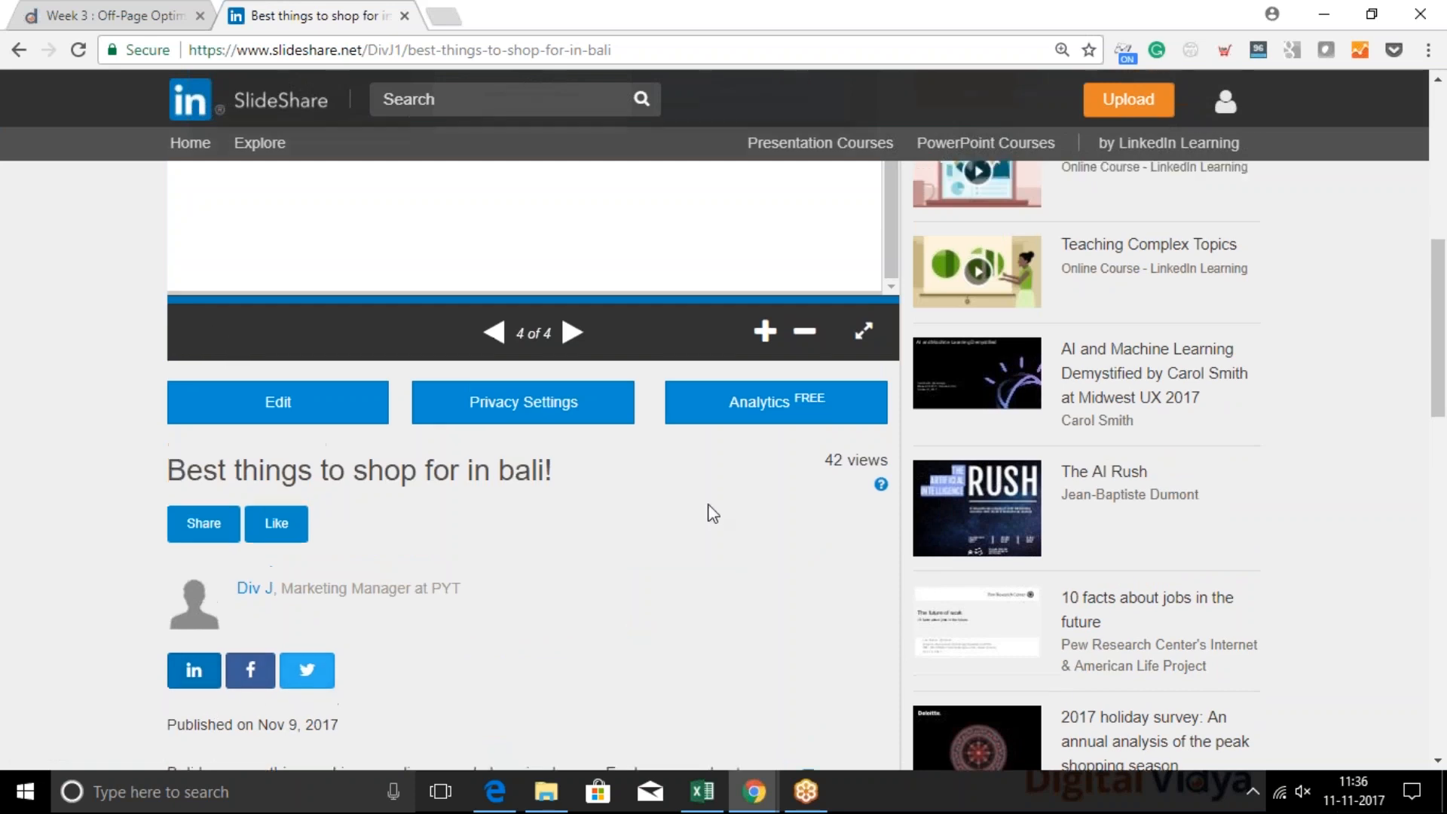
scroll(708, 503, "up", 1)
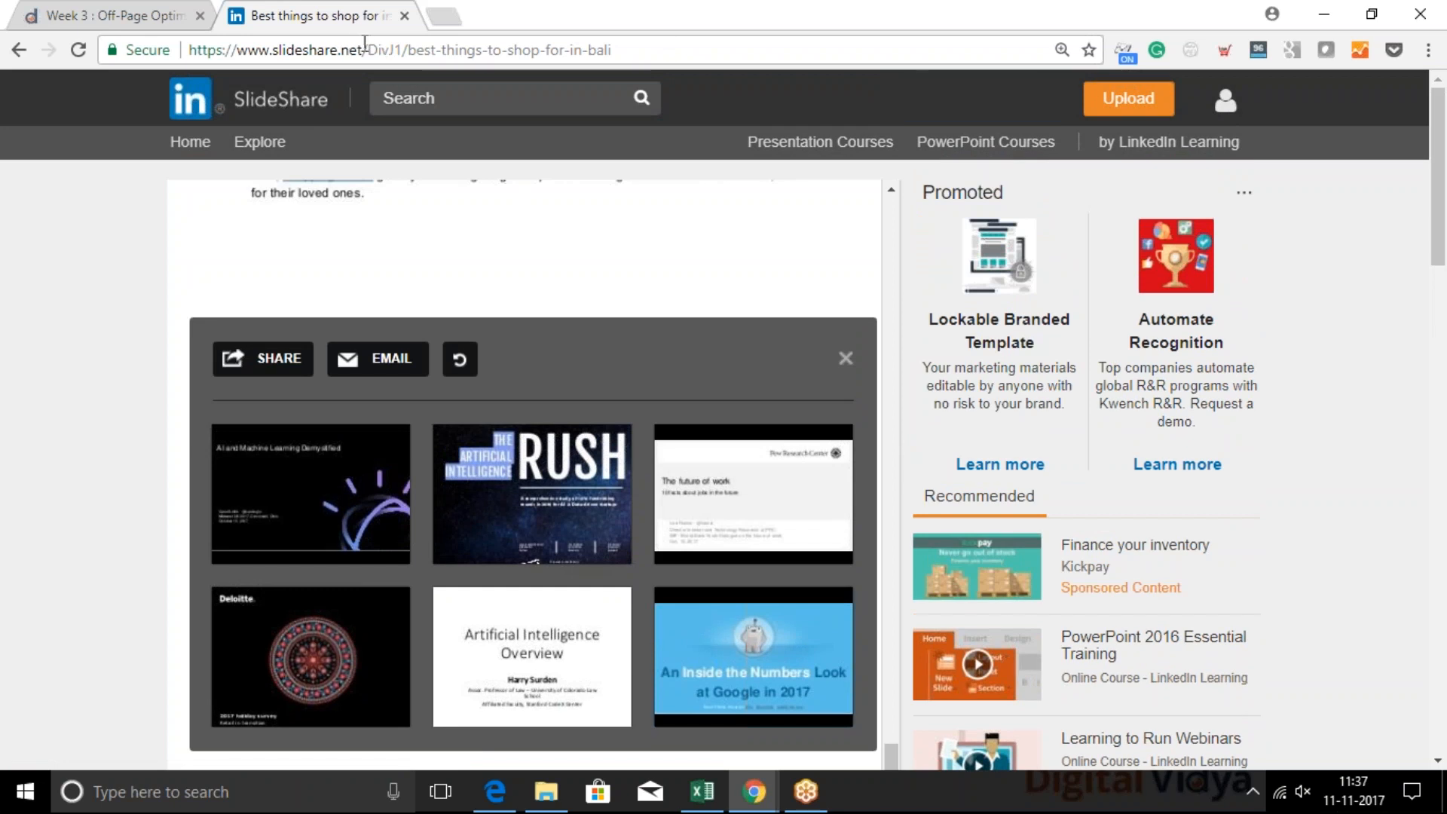
Go to the Quora home page at quora.com in the current browser tab
left_click(369, 50)
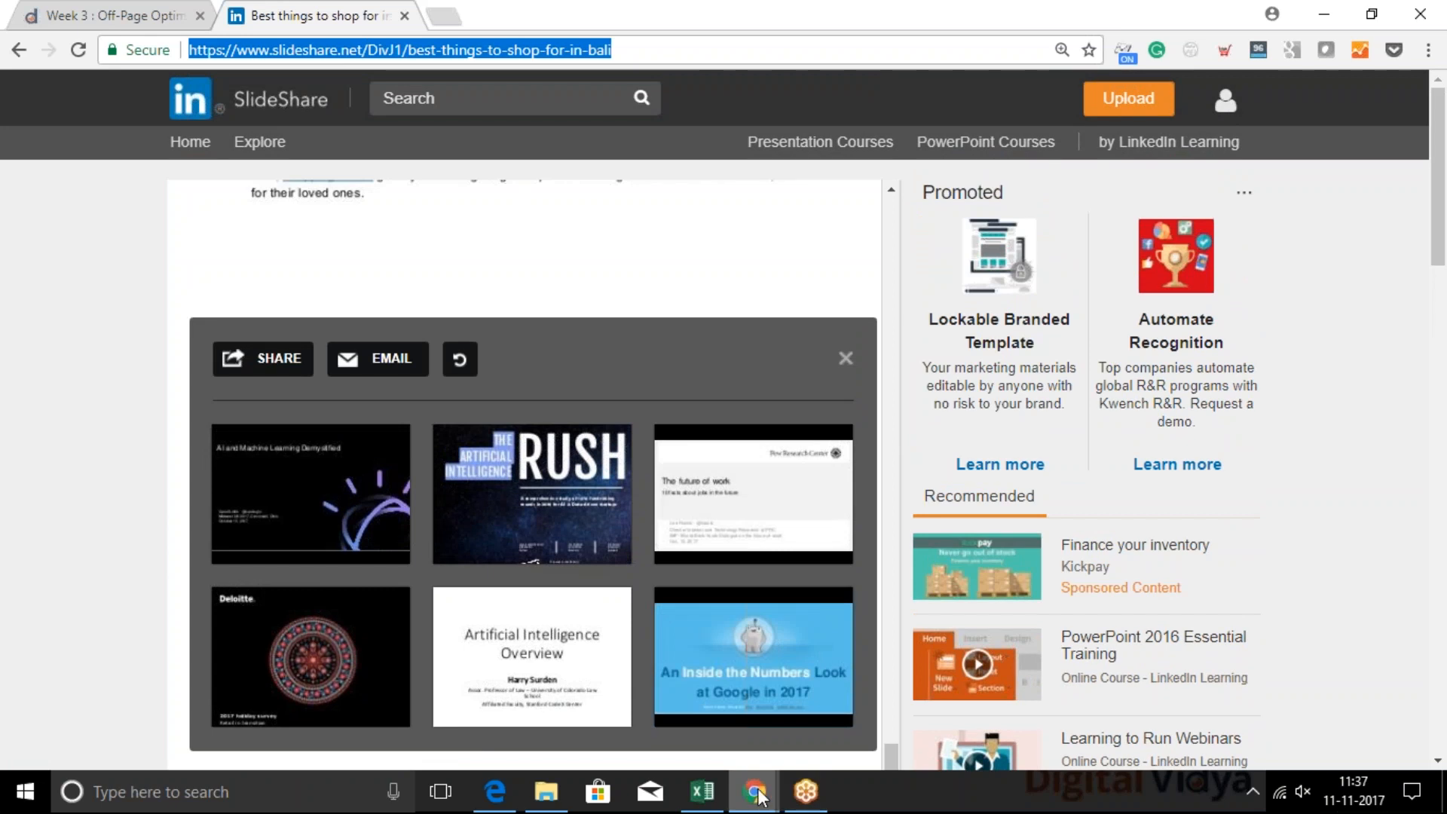
mouse_move(756, 805)
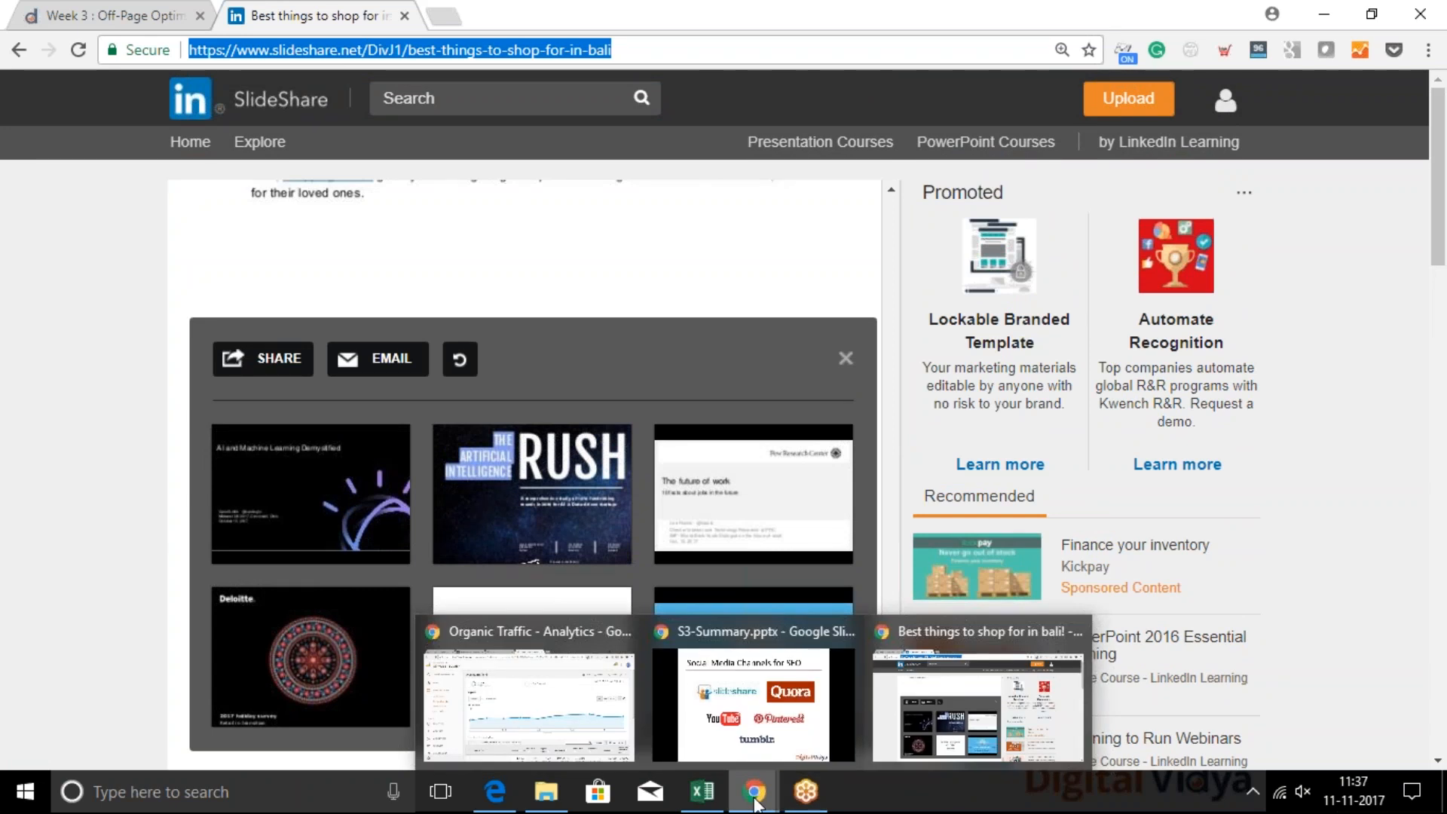
type("q")
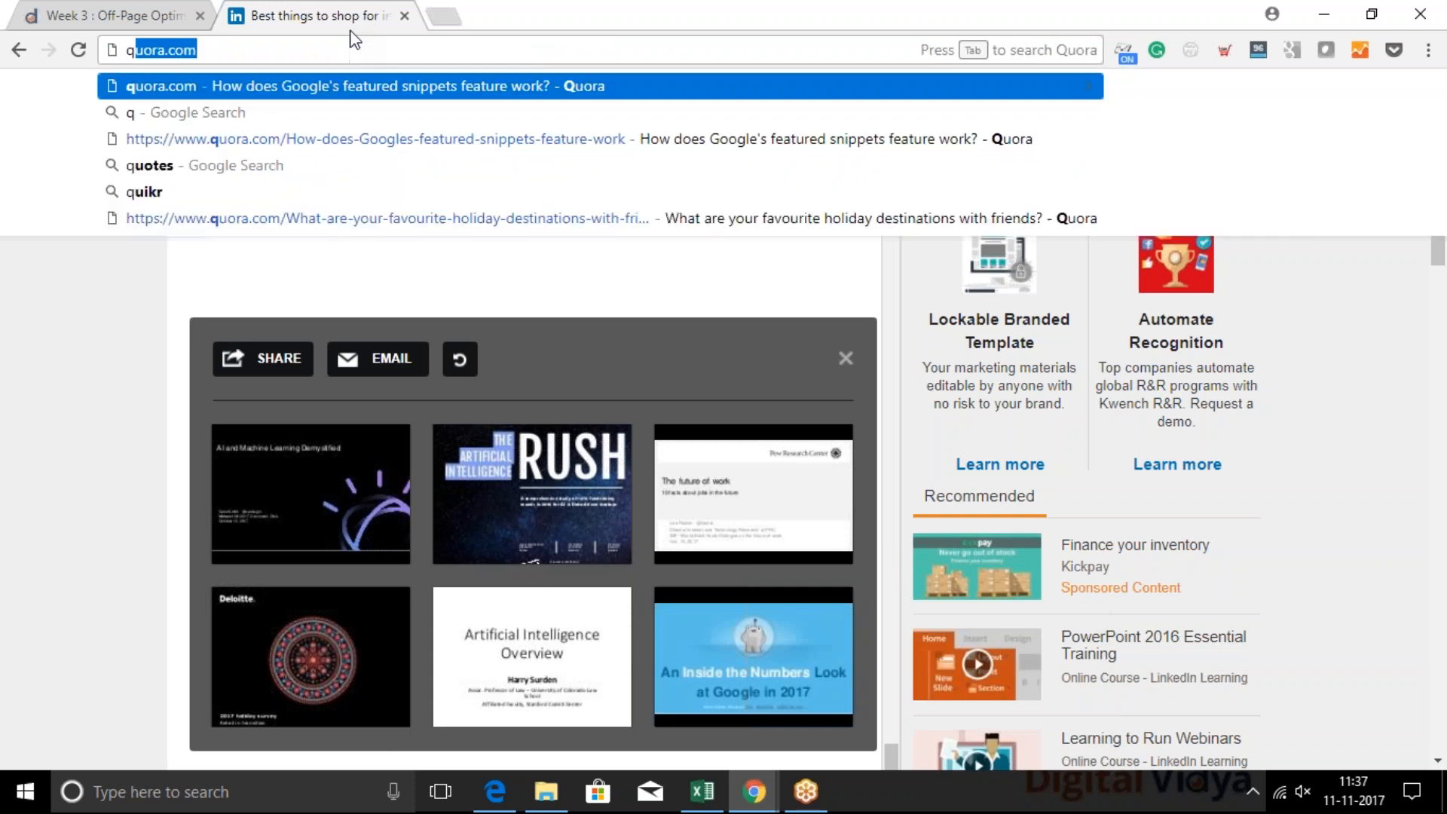
type("uo")
key("Return")
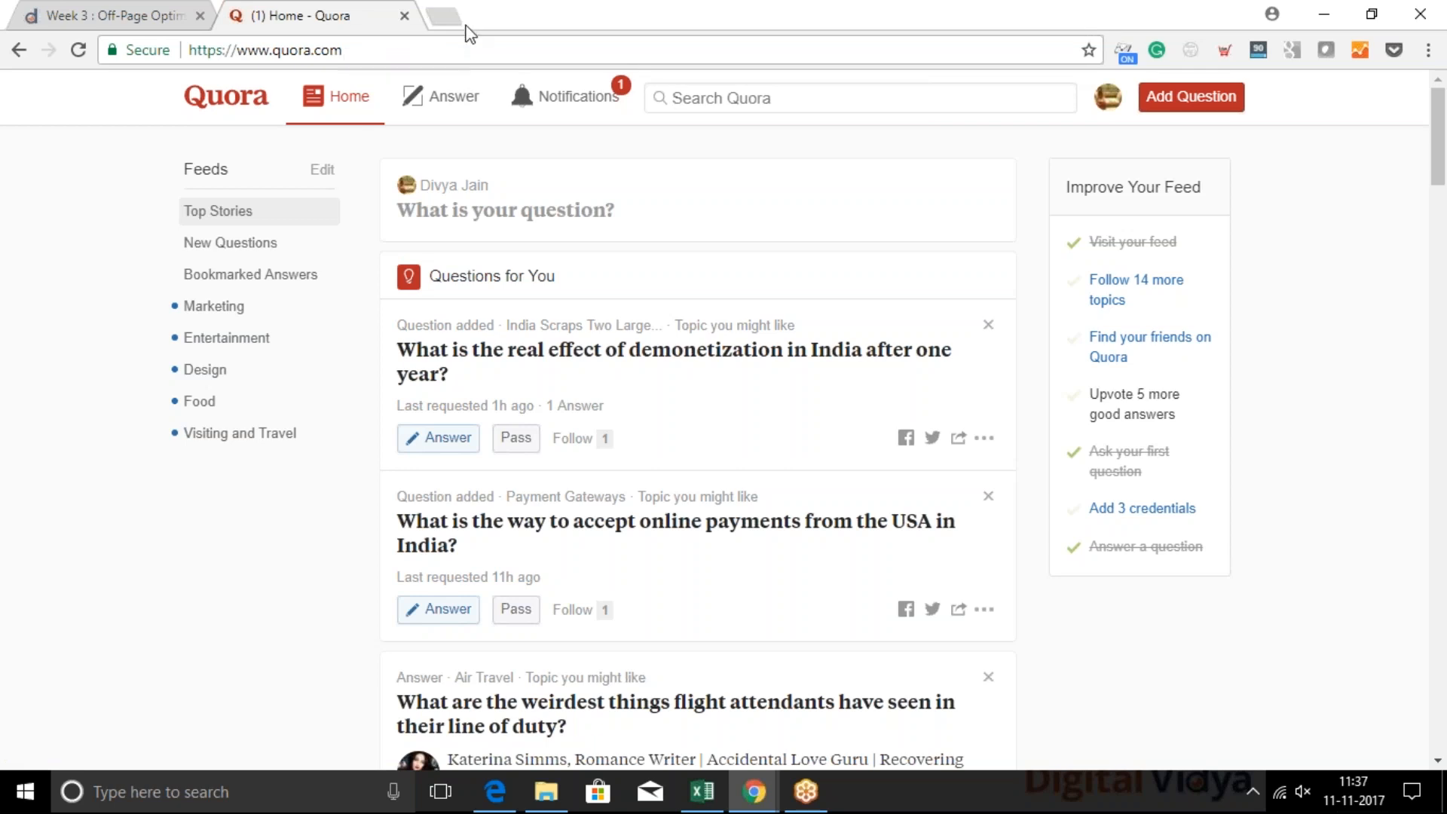
triple_click(350, 59)
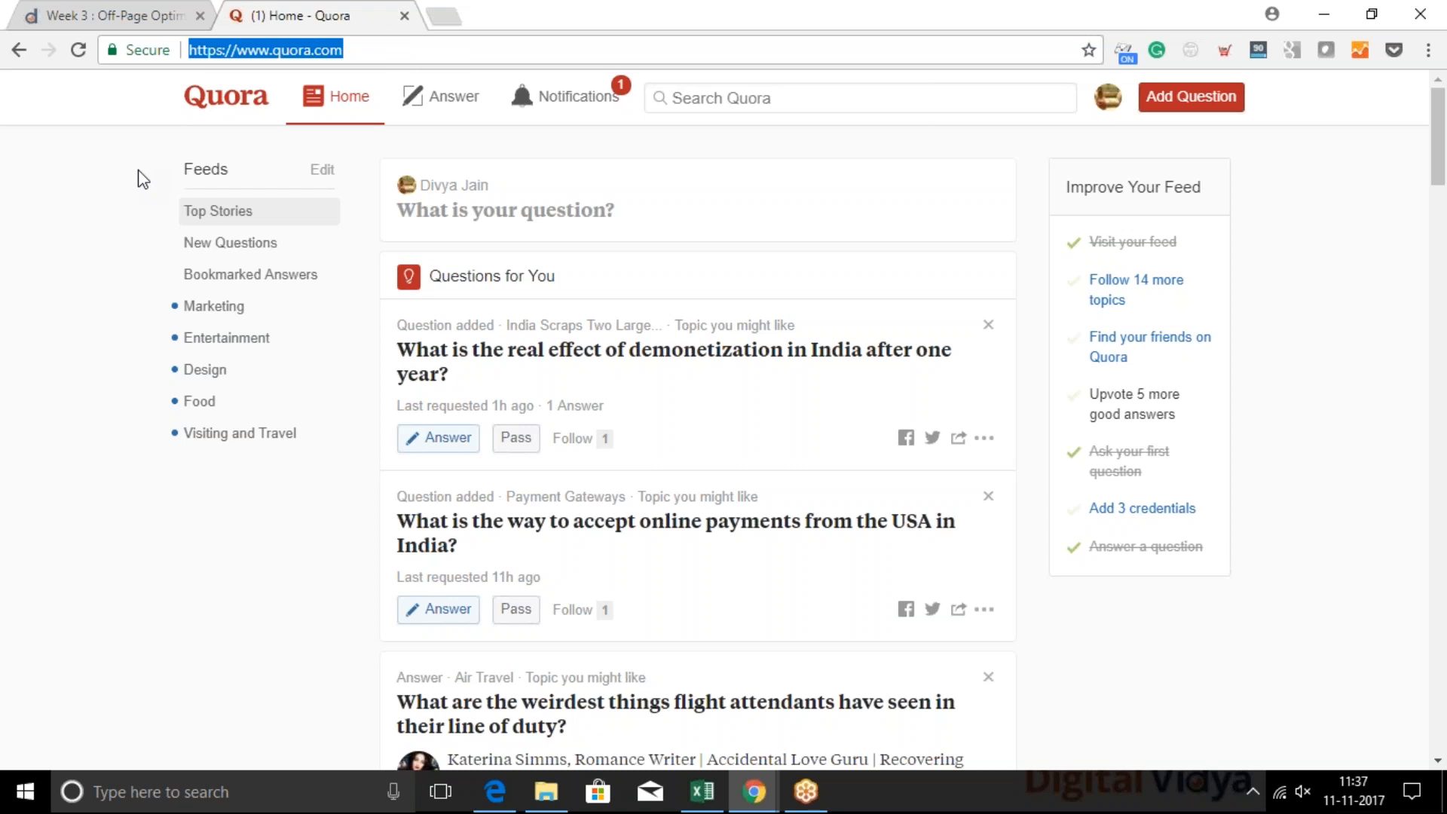
left_click(795, 94)
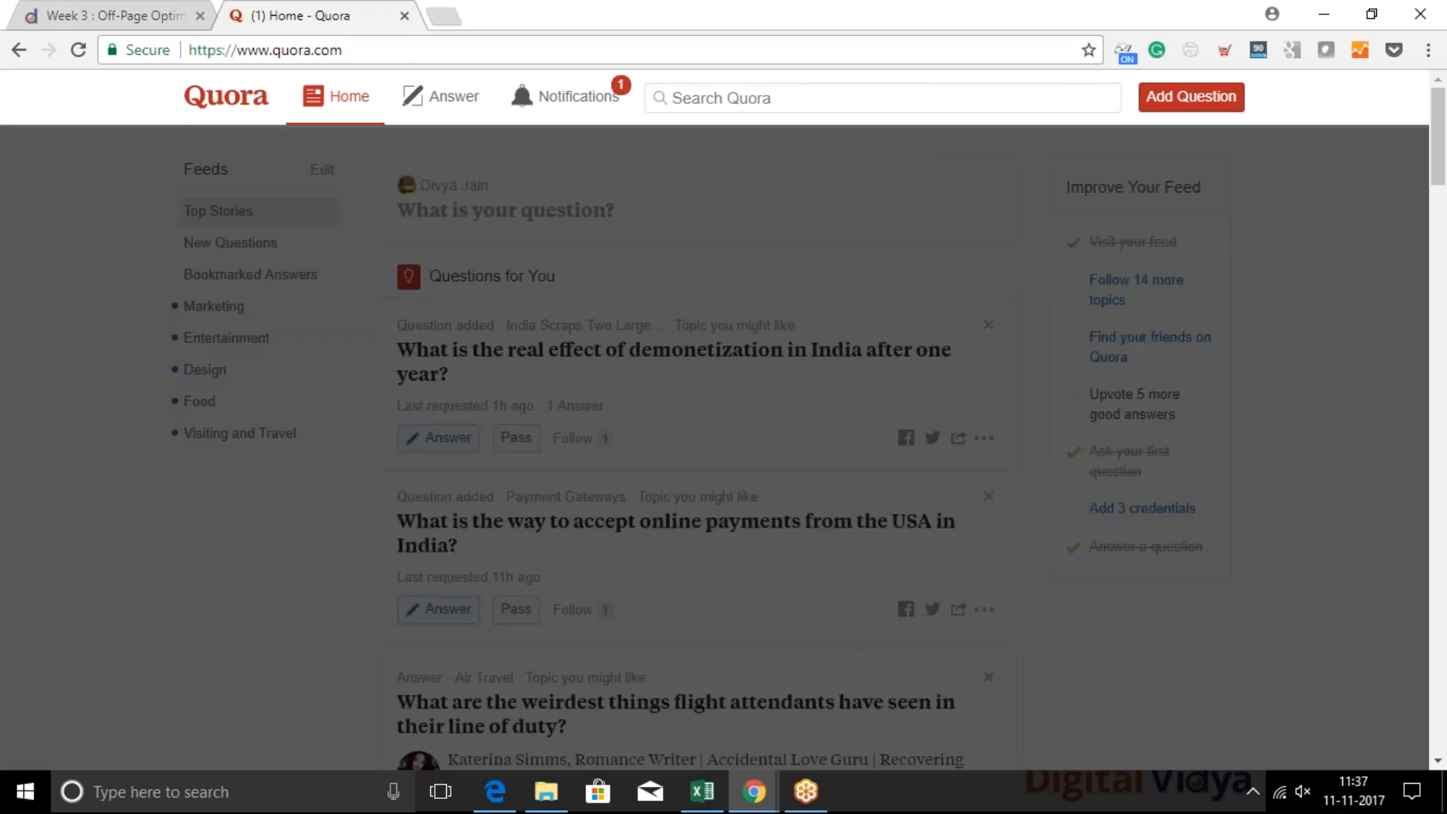
left_click(84, 174)
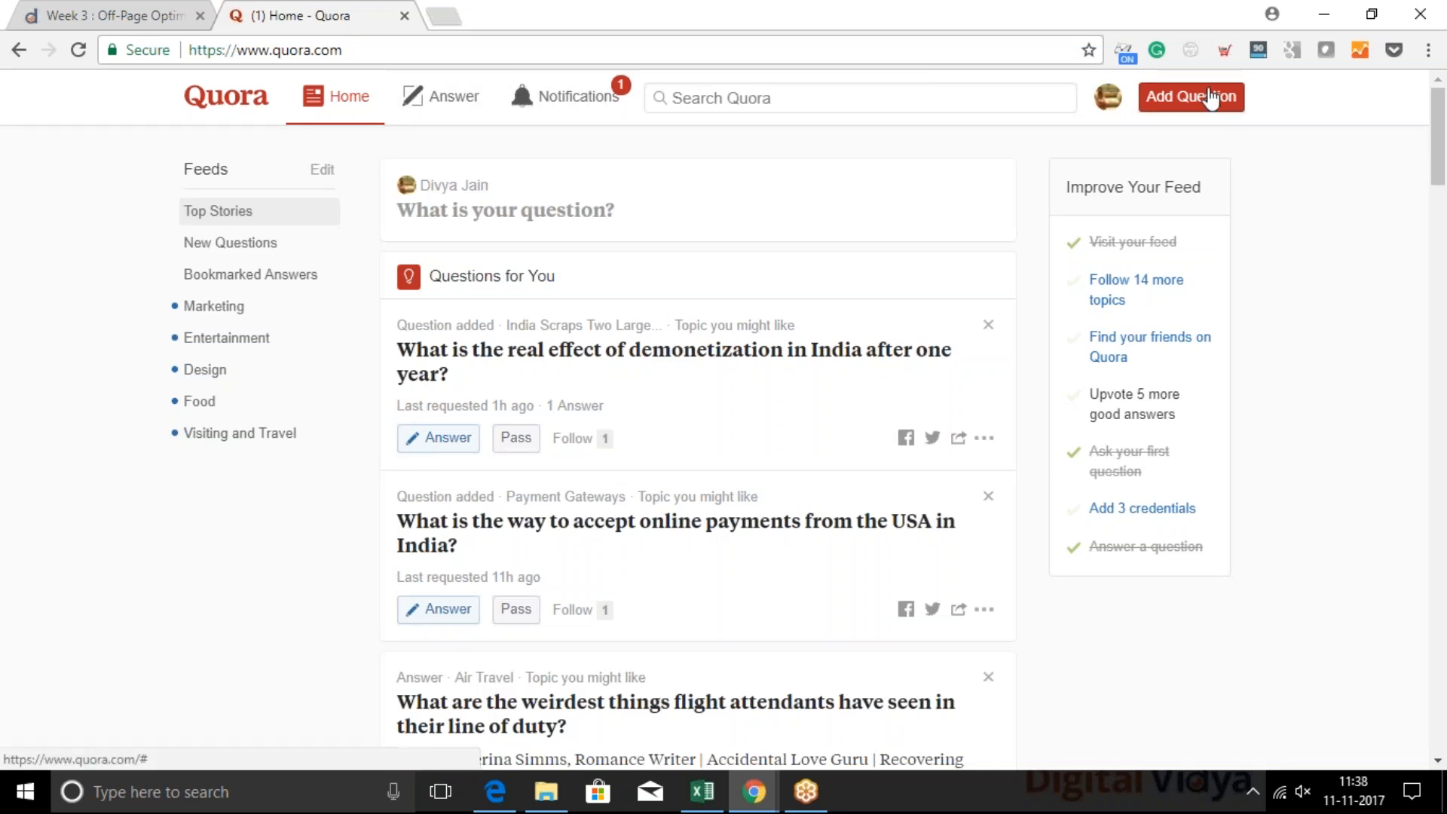
Start a new question worded "How to optimize for featured snippet?"
left_click(1189, 103)
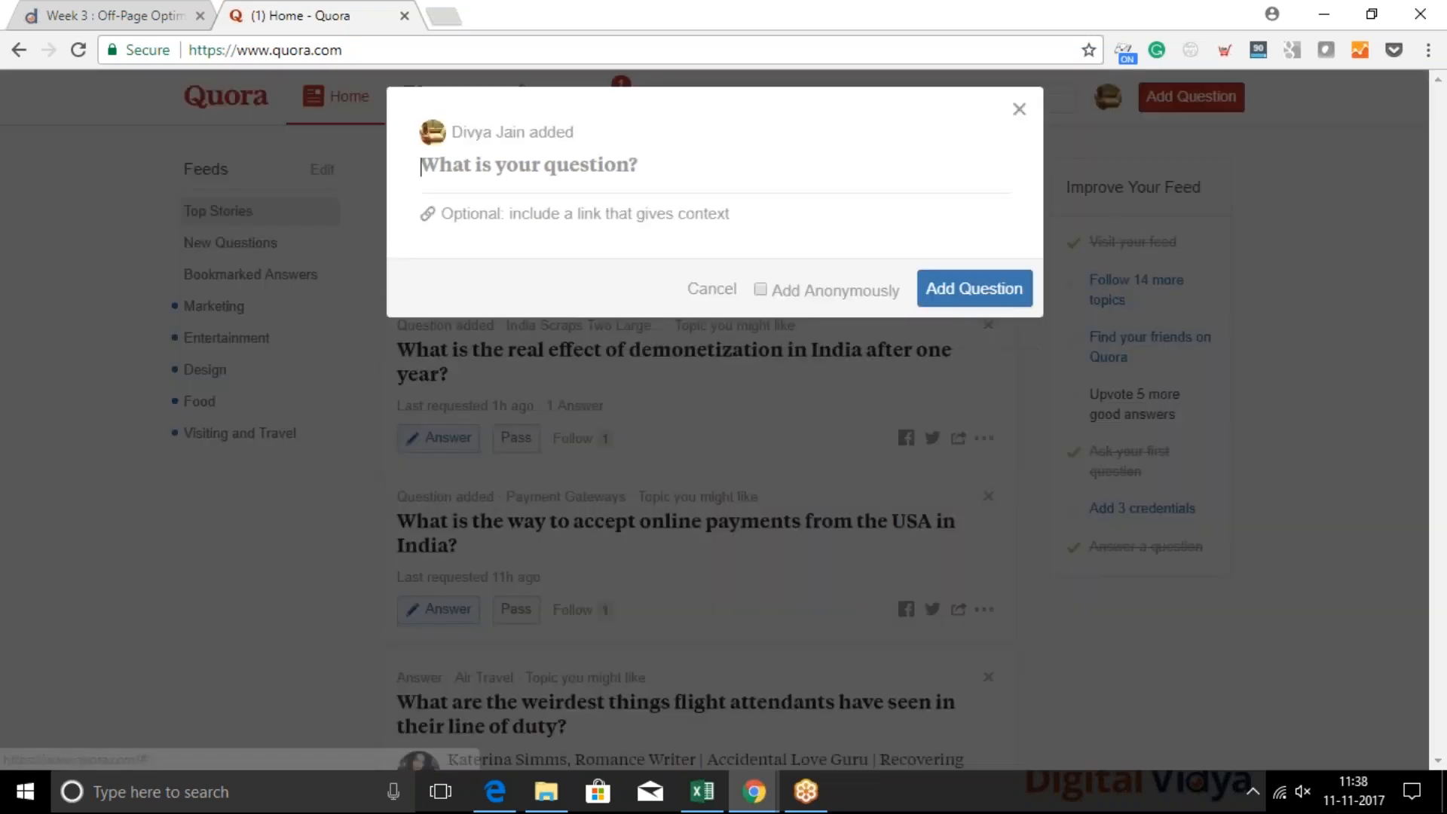
type("How to ")
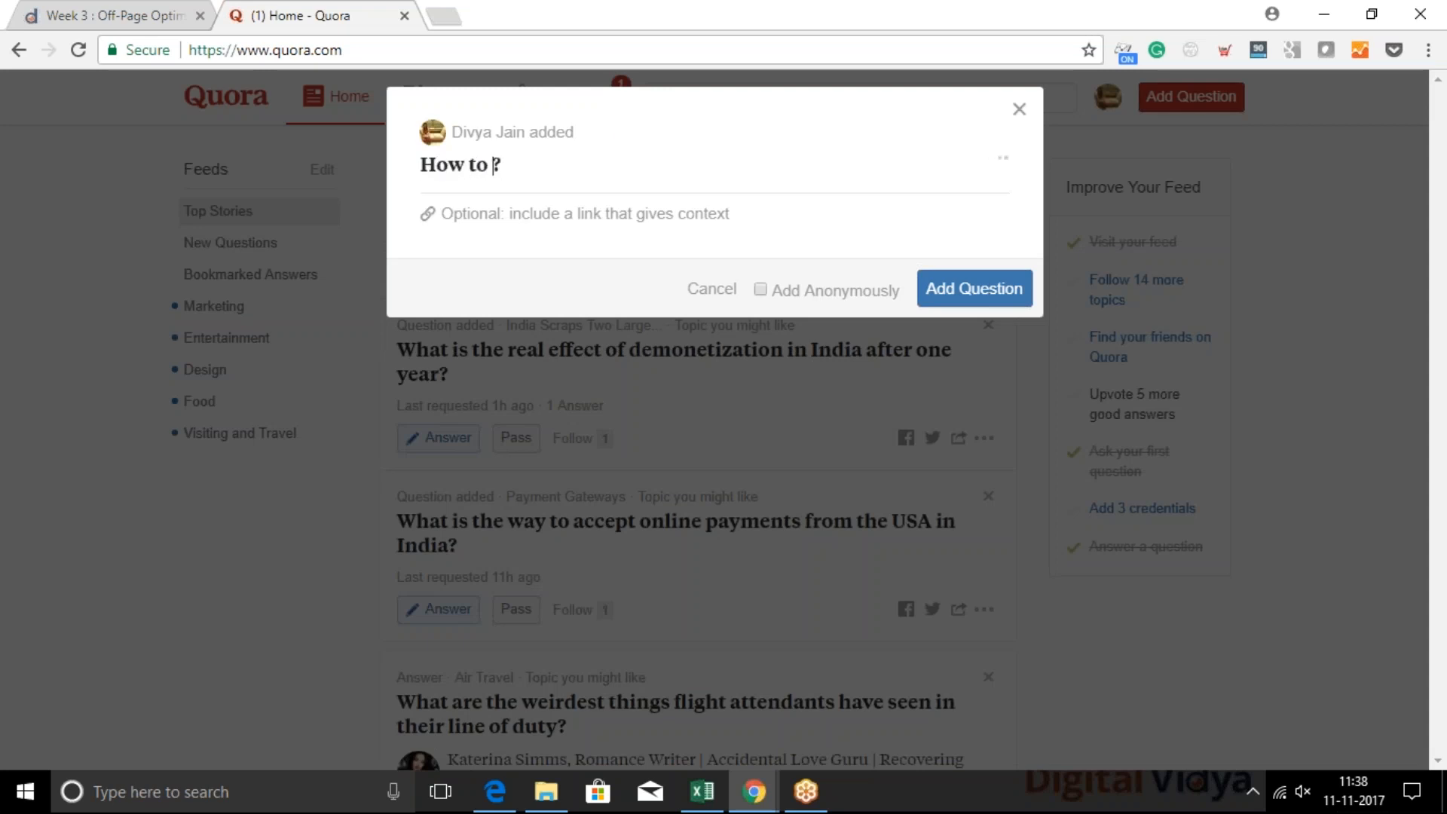
type("optimize for")
type(" rfeatu")
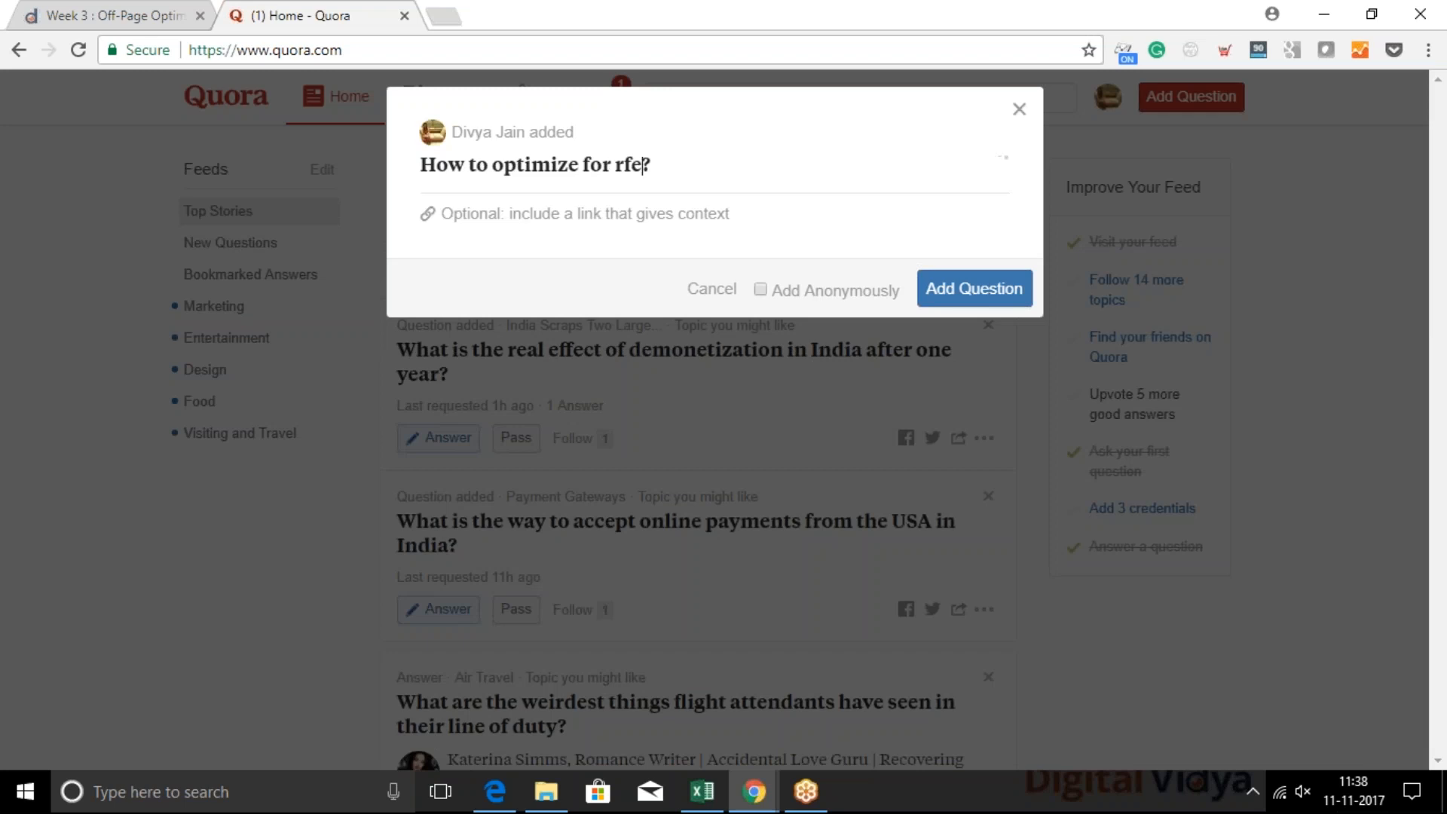
key("BackSpace")
key("BackSpace")
key("BackSpace")
key("BackSpace")
key("BackSpace")
key("BackSpace")
type("featured snippet")
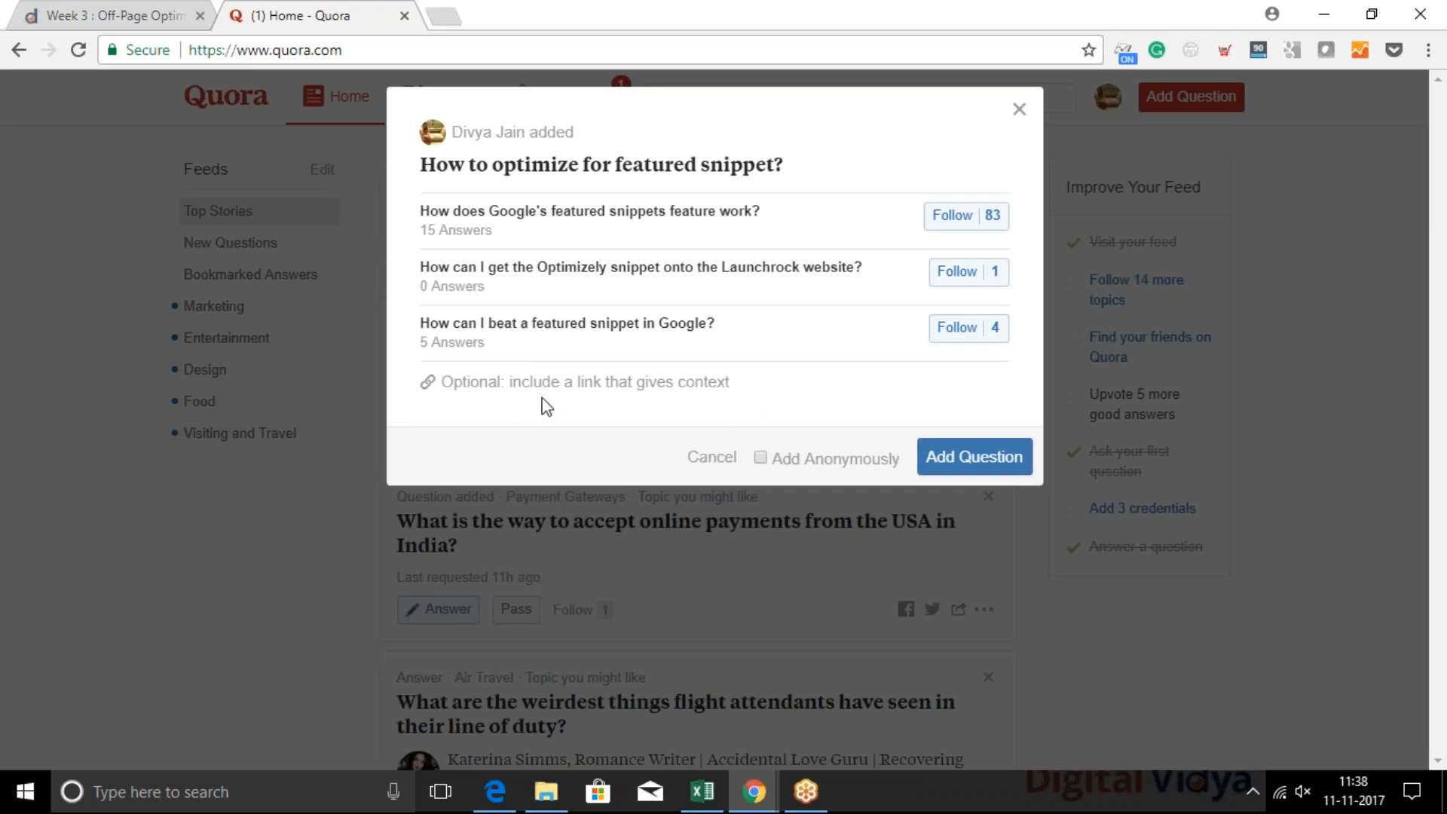
left_click(589, 389)
type("https://www.searchicas.com/")
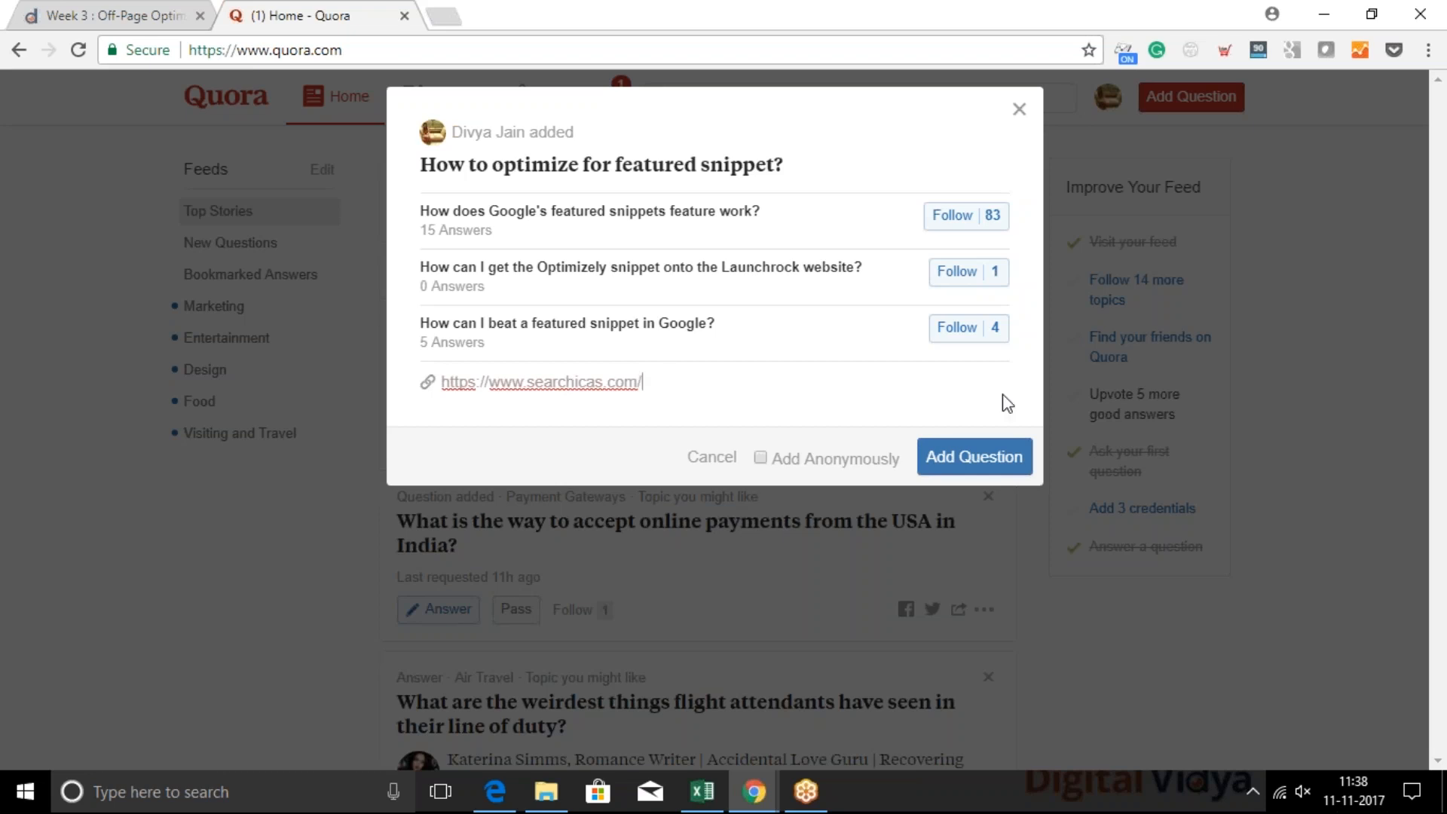
left_click(970, 470)
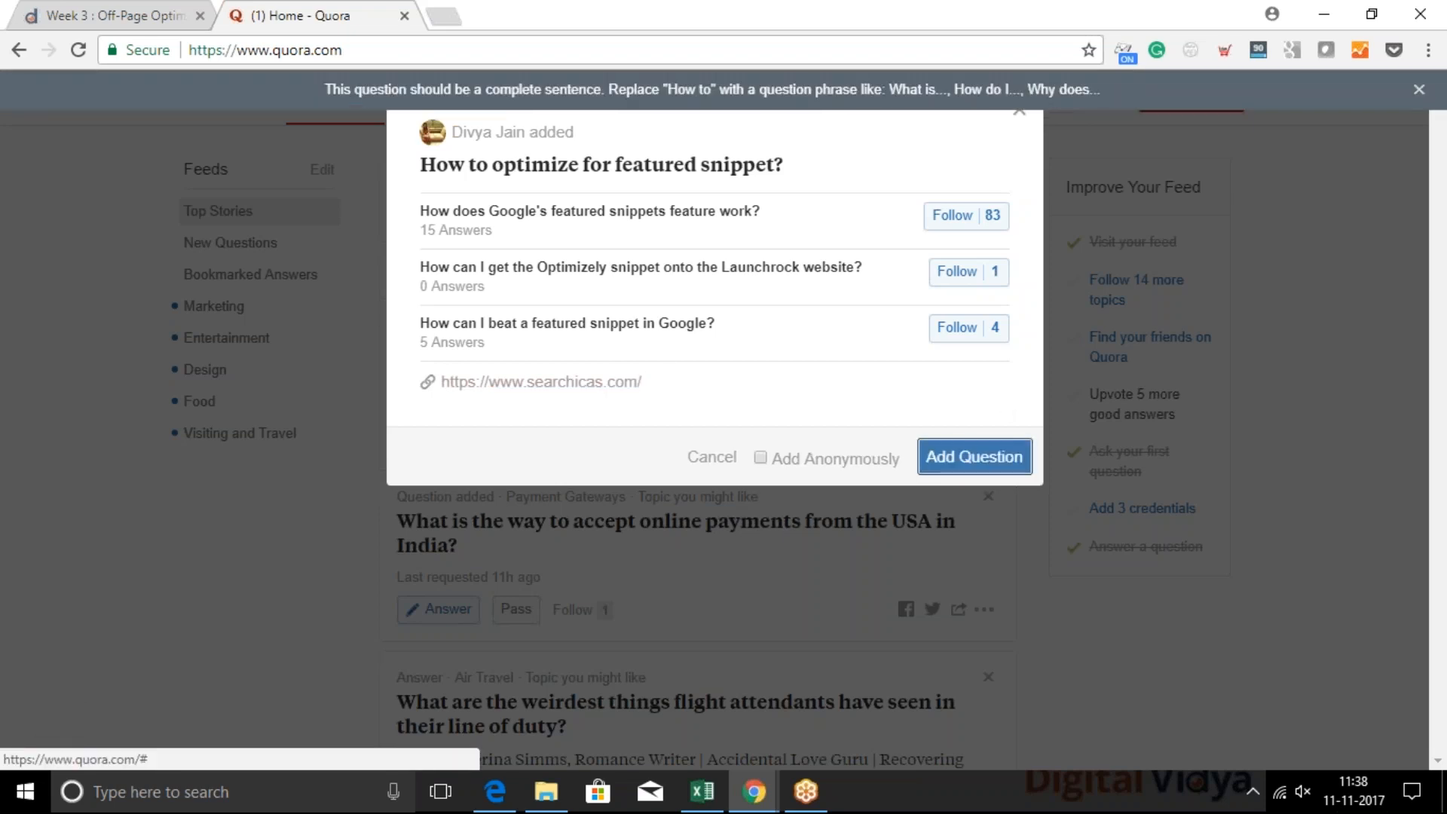
left_click(1418, 89)
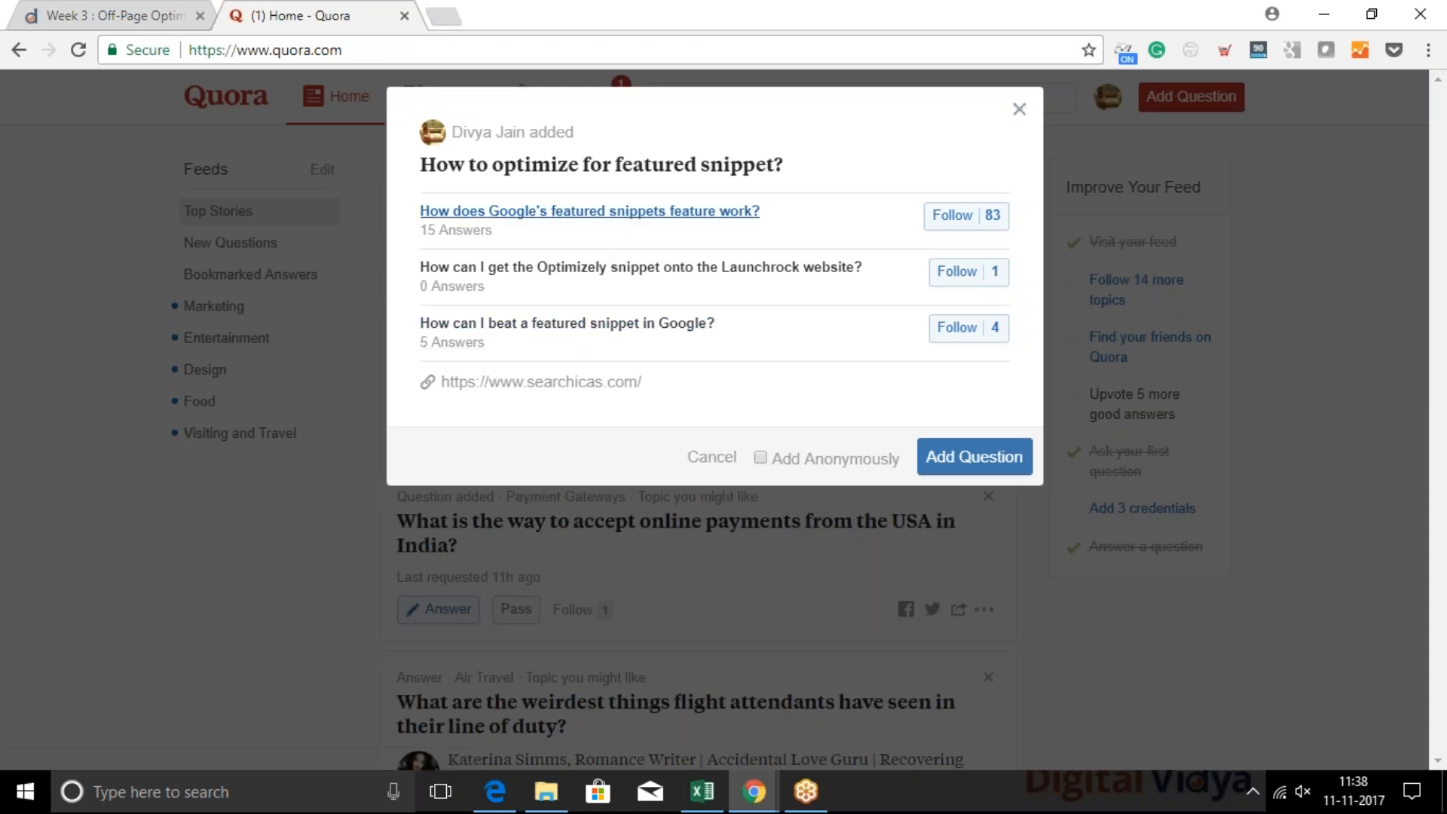
Replace "featured snippet?" in the question with "high domain authority sites?"
left_click_drag(615, 167, 971, 148)
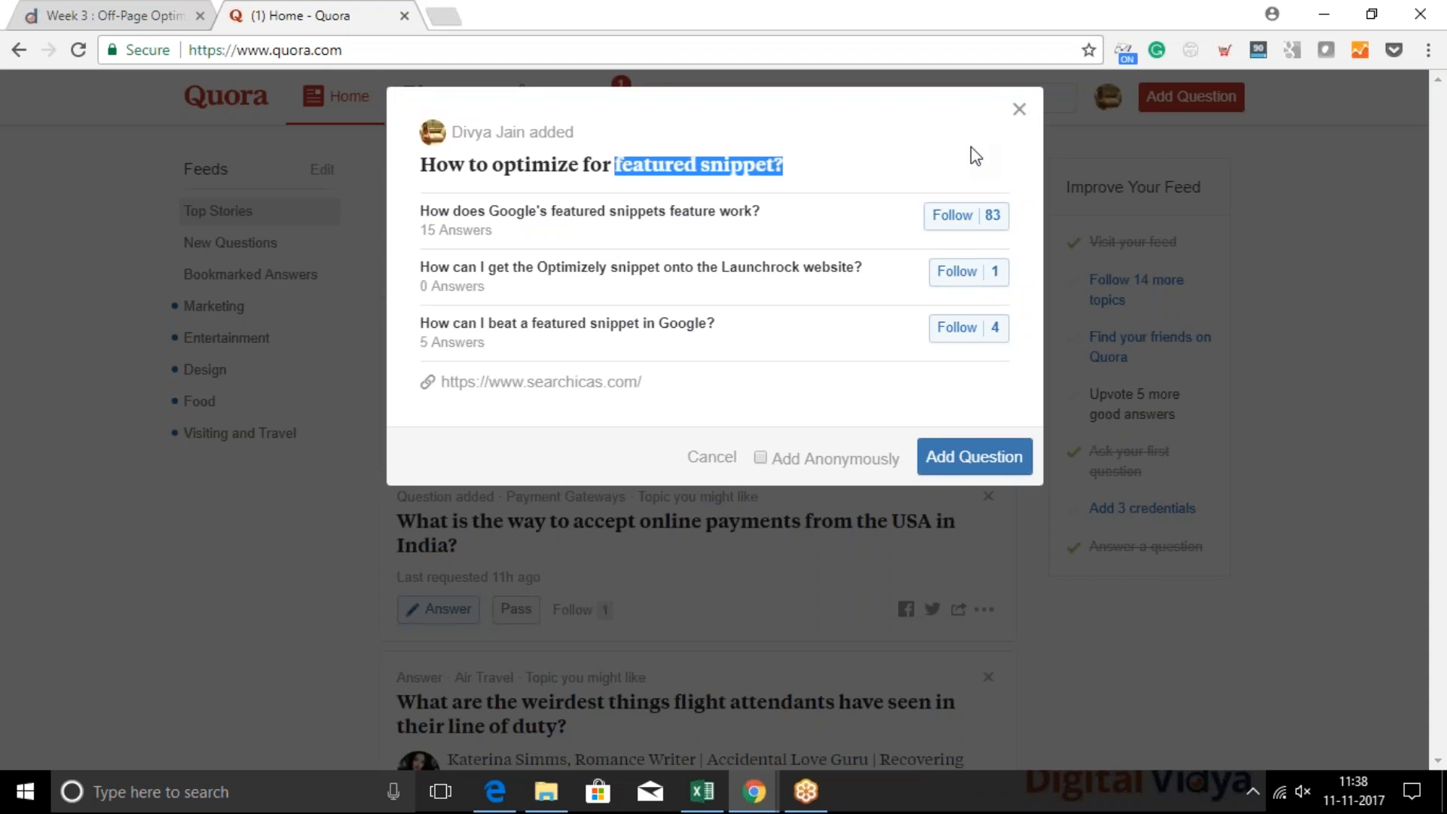
type("high ")
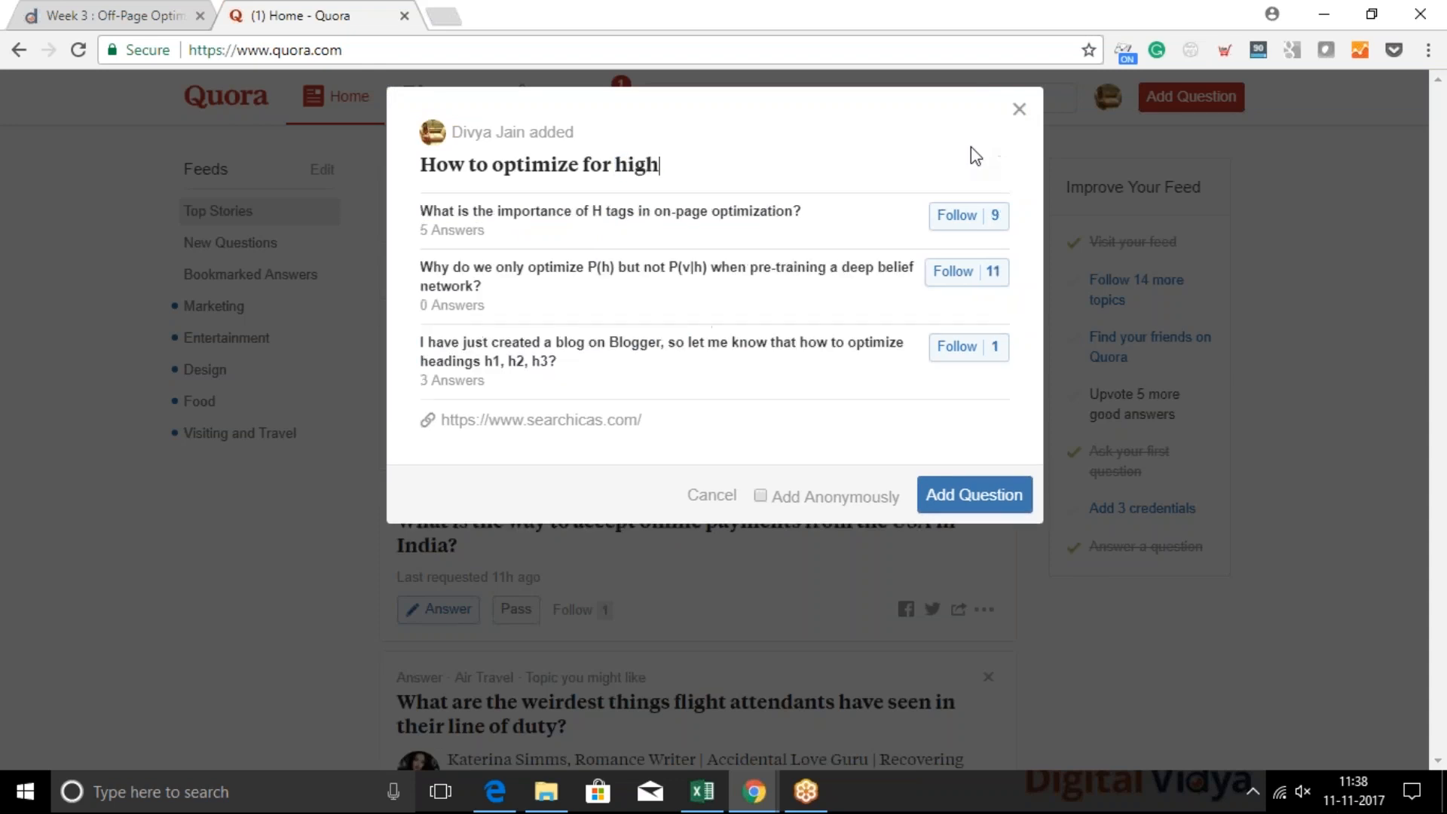
type("do")
key("BackSpace")
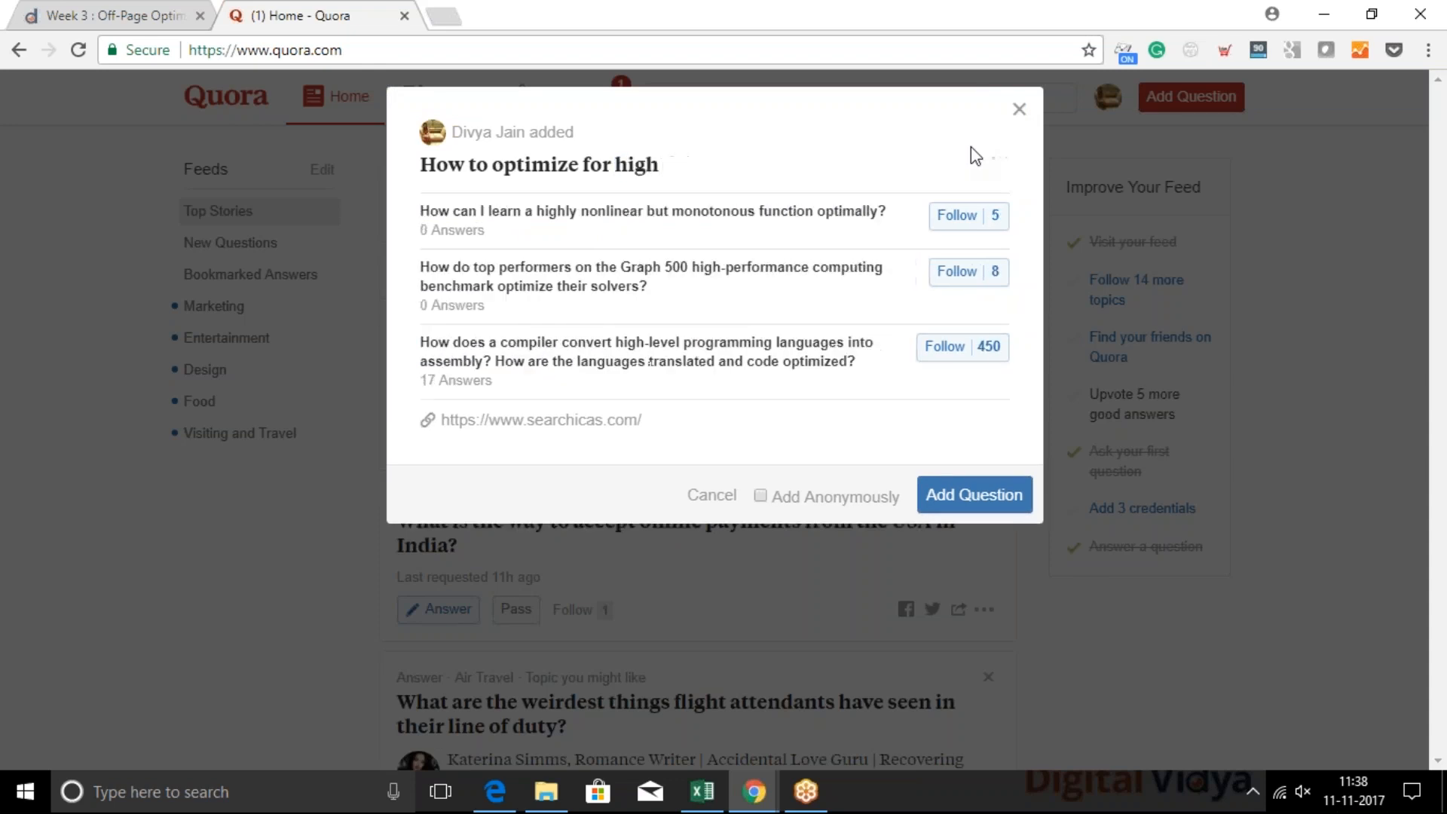
type("omain aut")
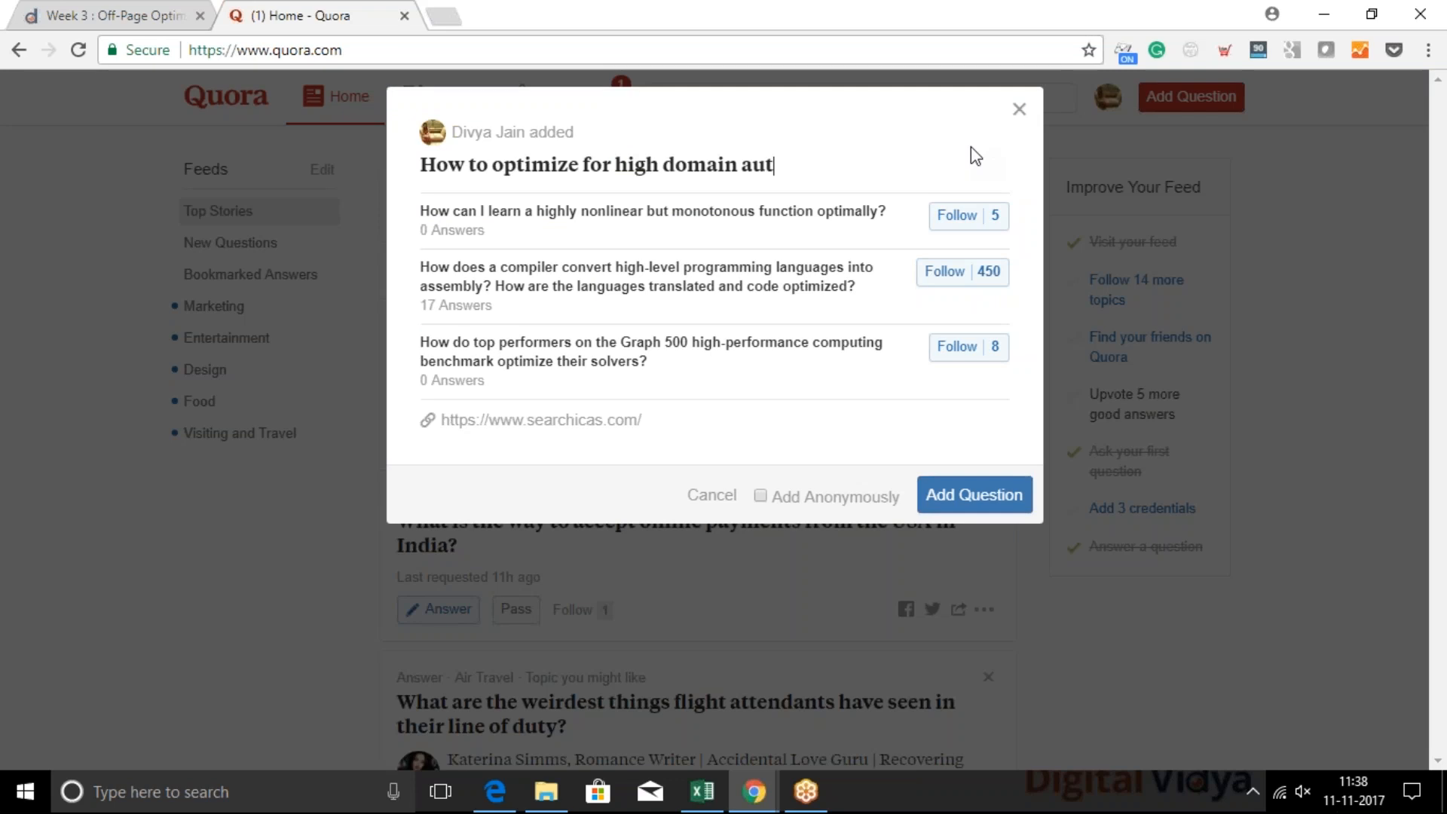
type("hroity")
key("BackSpace")
key("BackSpace")
key("BackSpace")
key("BackSpace")
key("BackSpace")
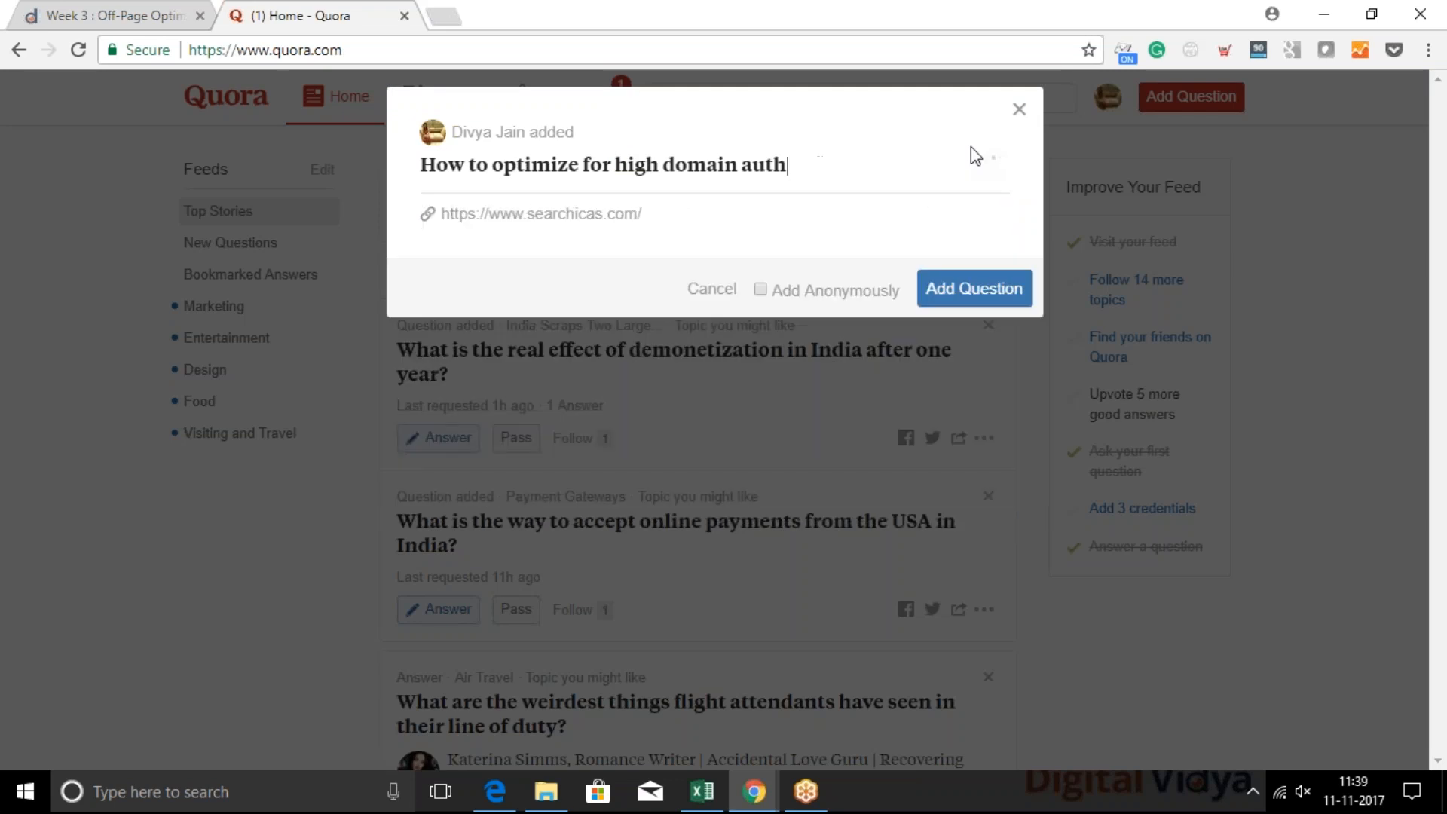
type("ority s")
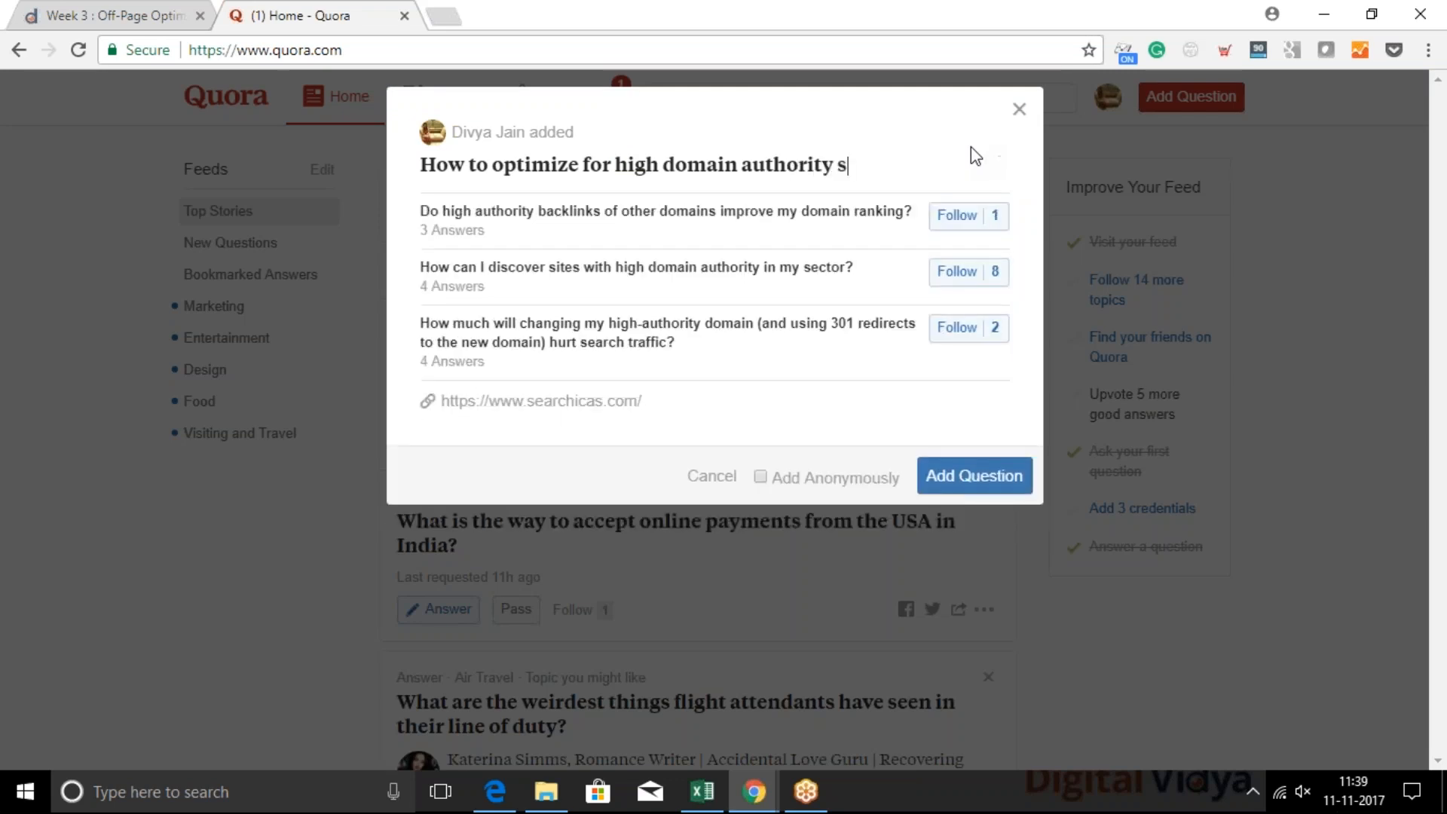
type("ites?")
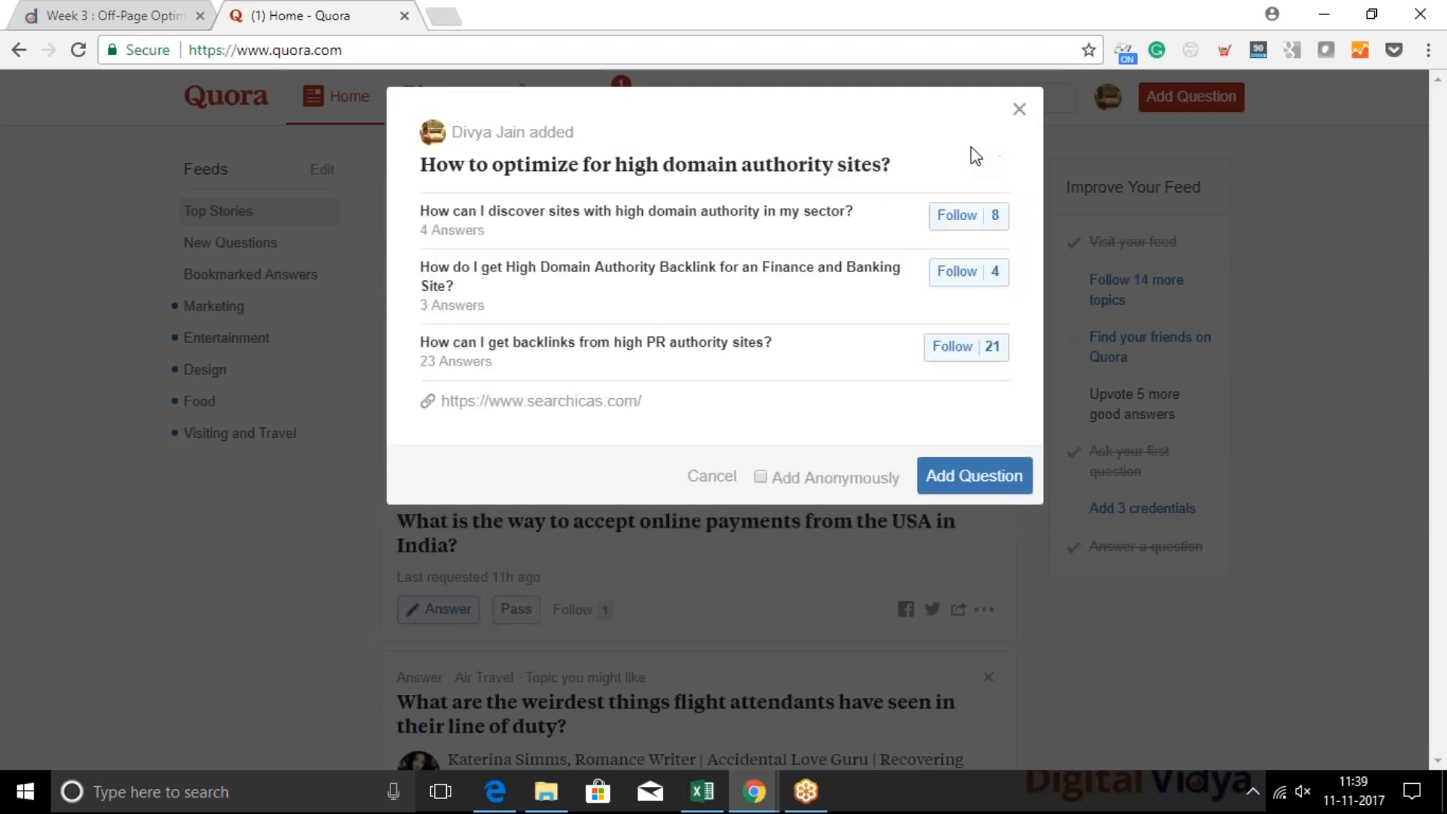
Replace "optimize for" in the question with "get backlinks from" and try to submit it
double_click(550, 165)
type("get ba")
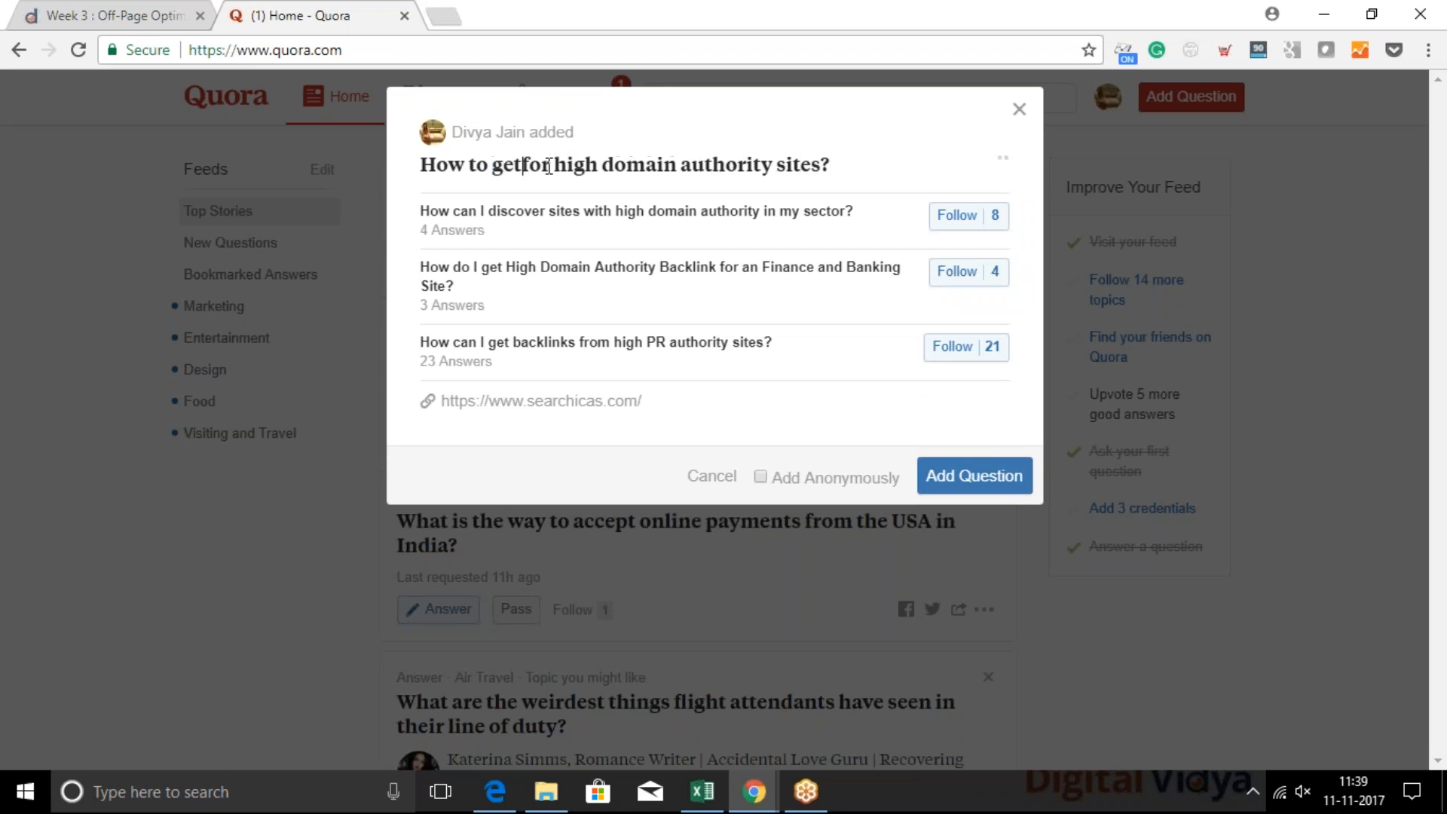
type("cklinks fro")
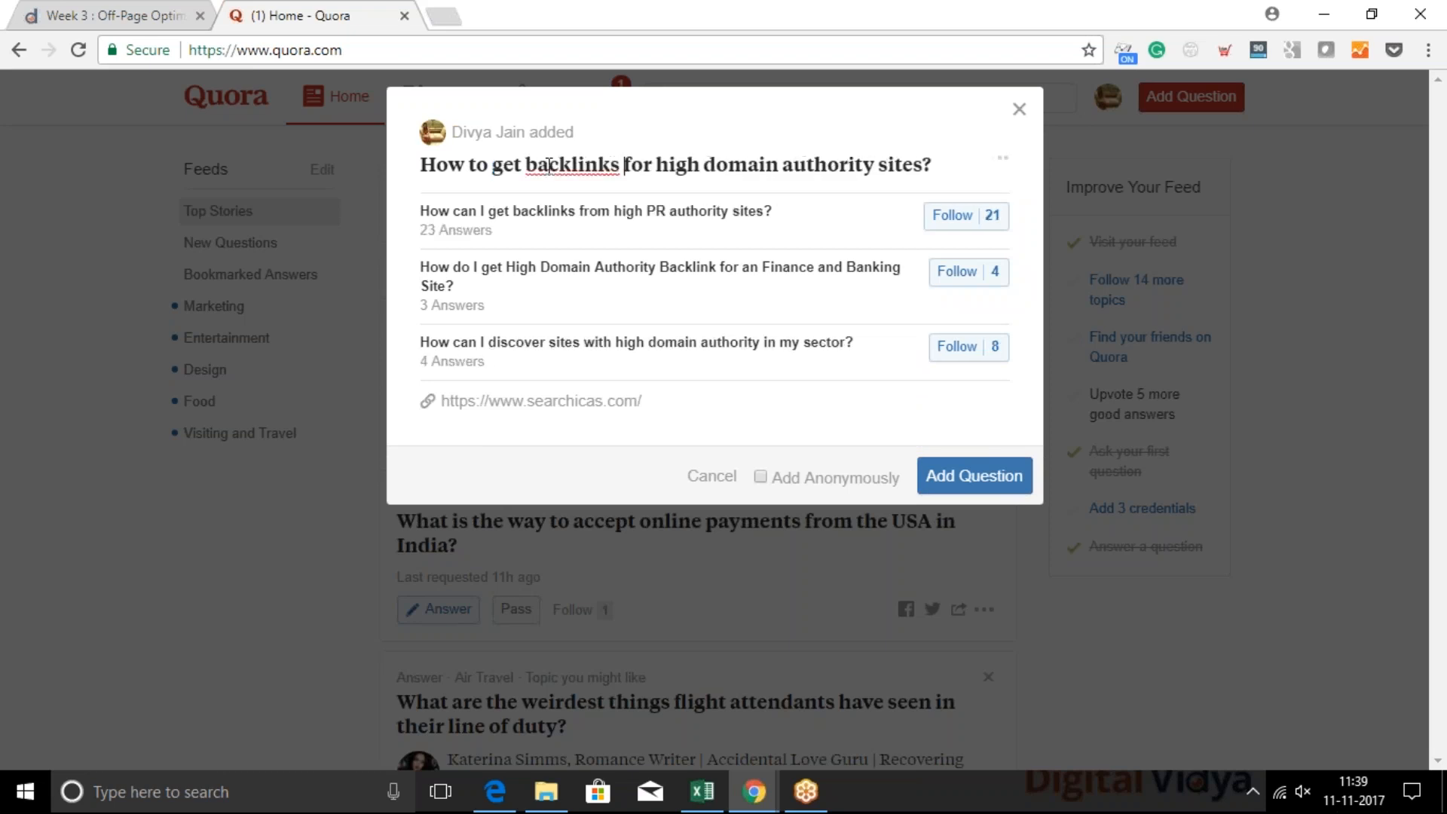
type("m")
key("Delete")
key("Delete")
key("Delete")
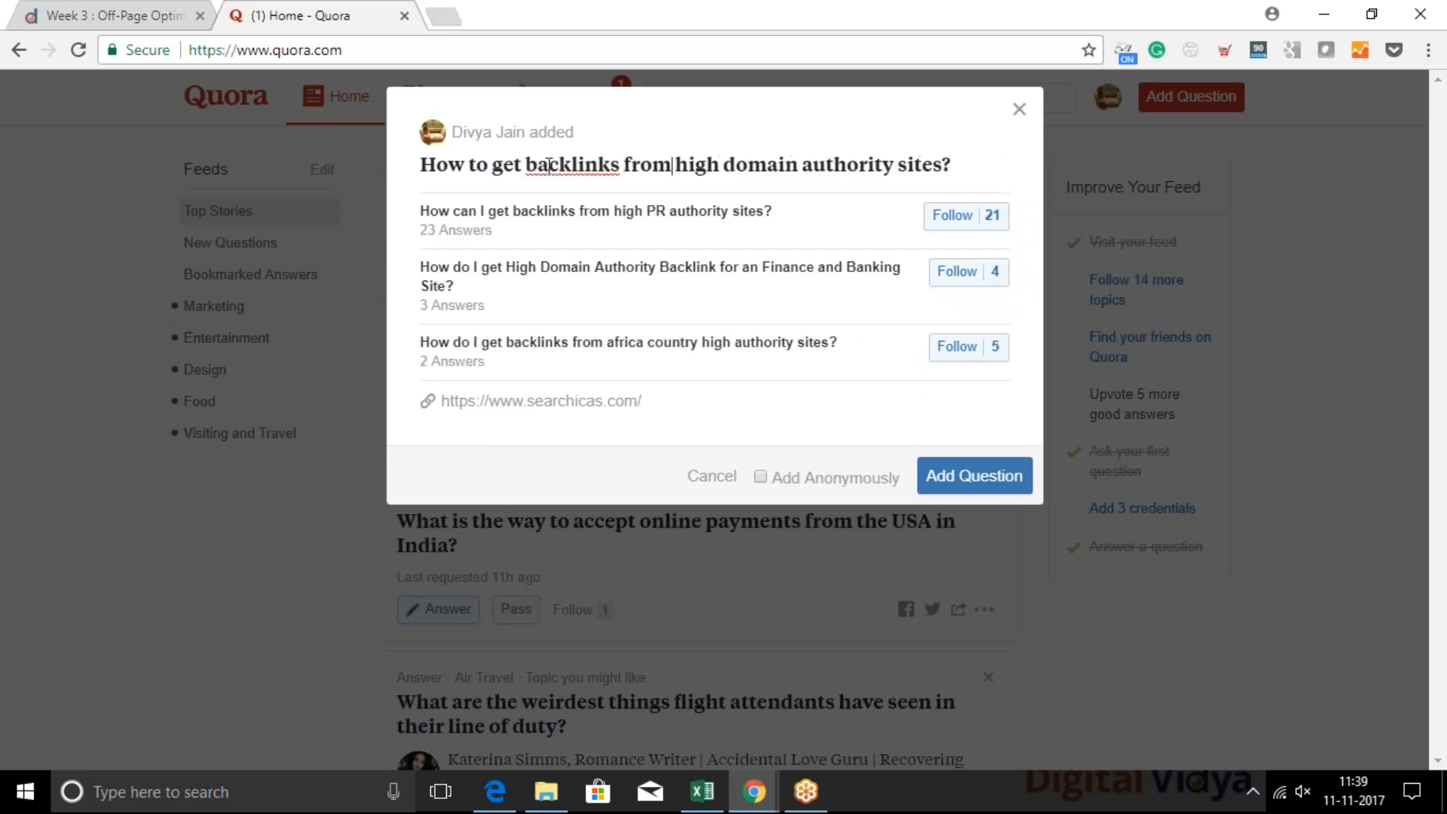
left_click(973, 476)
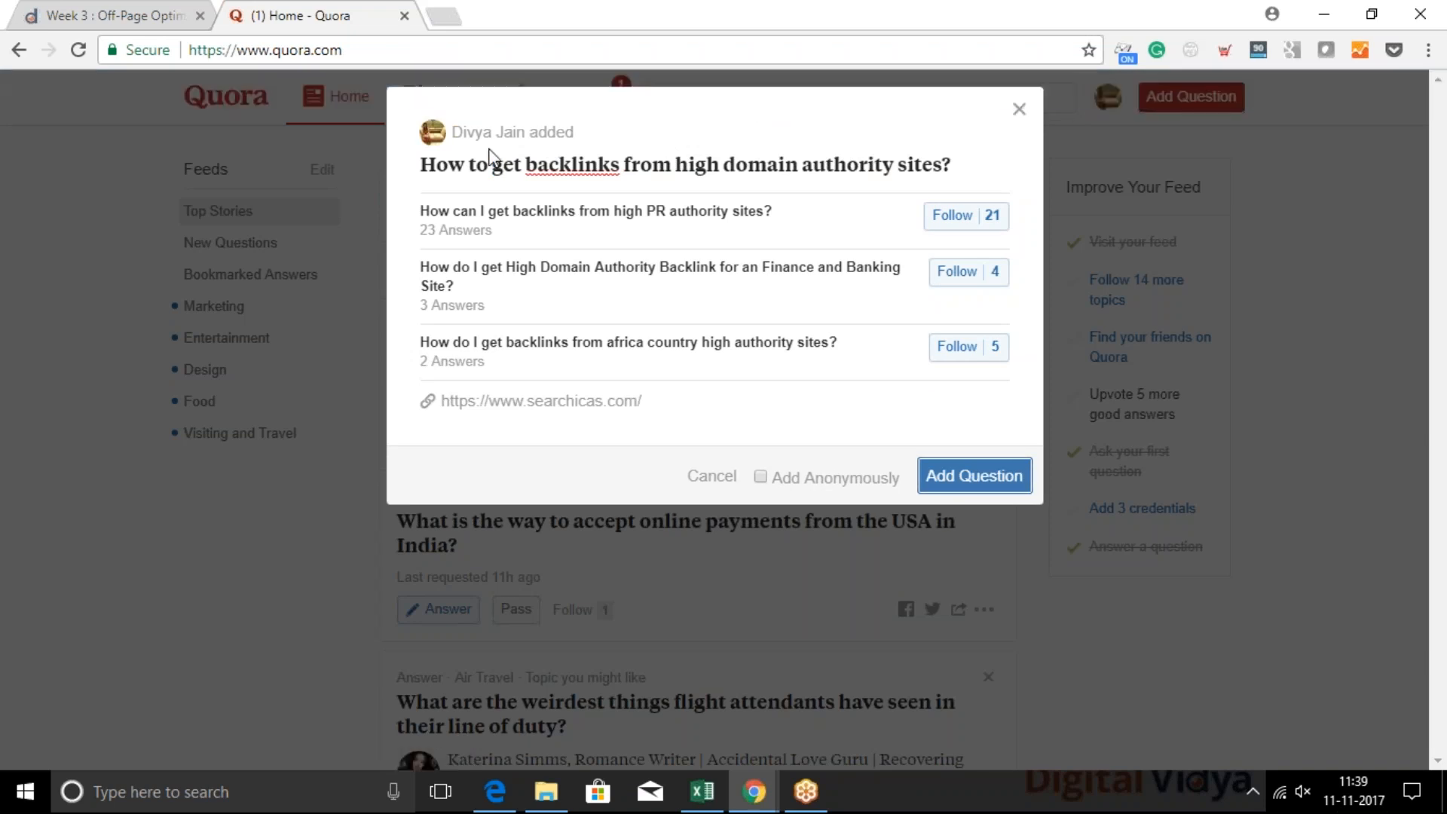
Reword the question as "How do I get backlinks from high domain authority sites?" and submit it
left_click(468, 164)
double_click(476, 164)
key("BackSpace")
type("do I get")
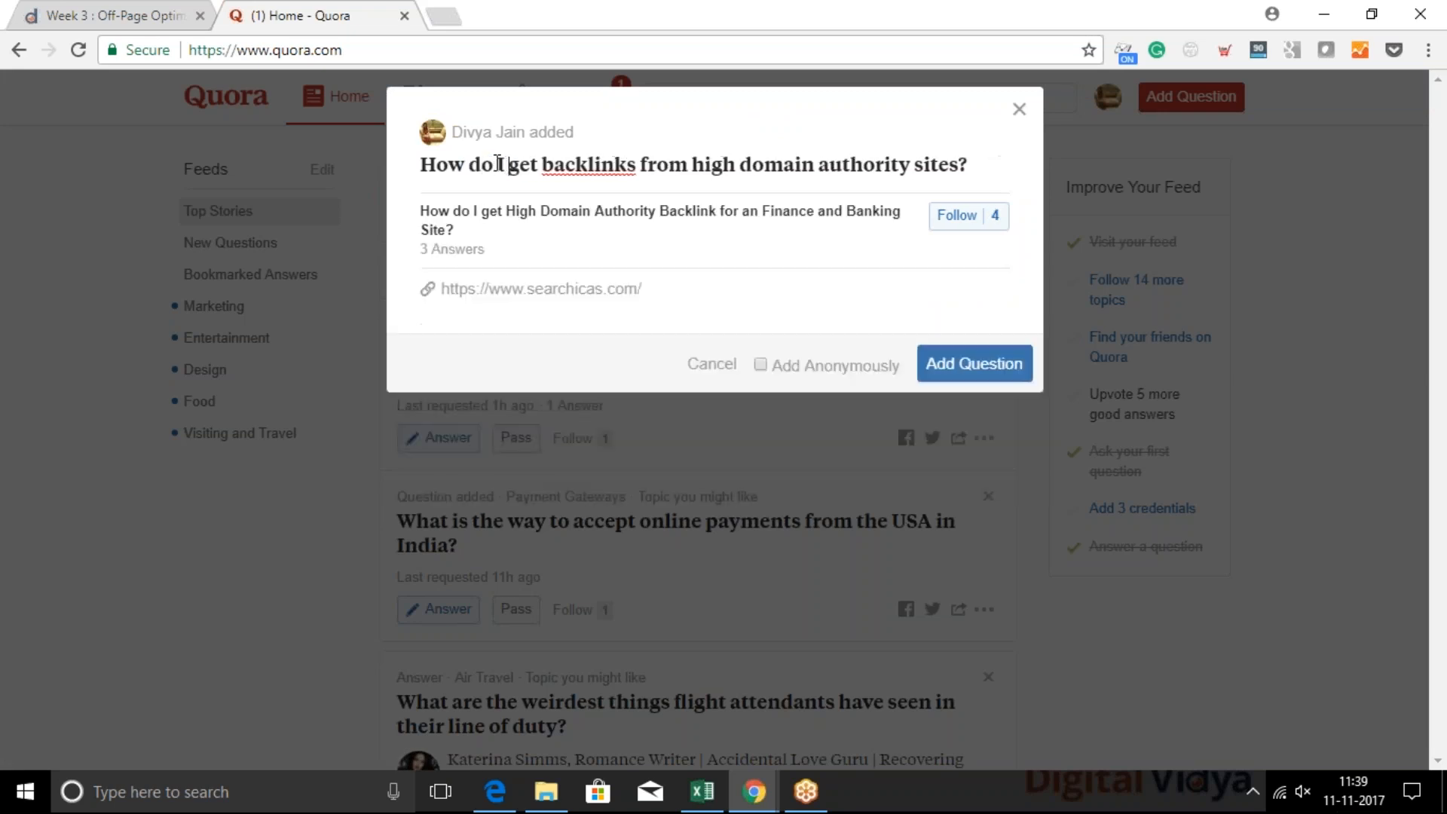
left_click(974, 475)
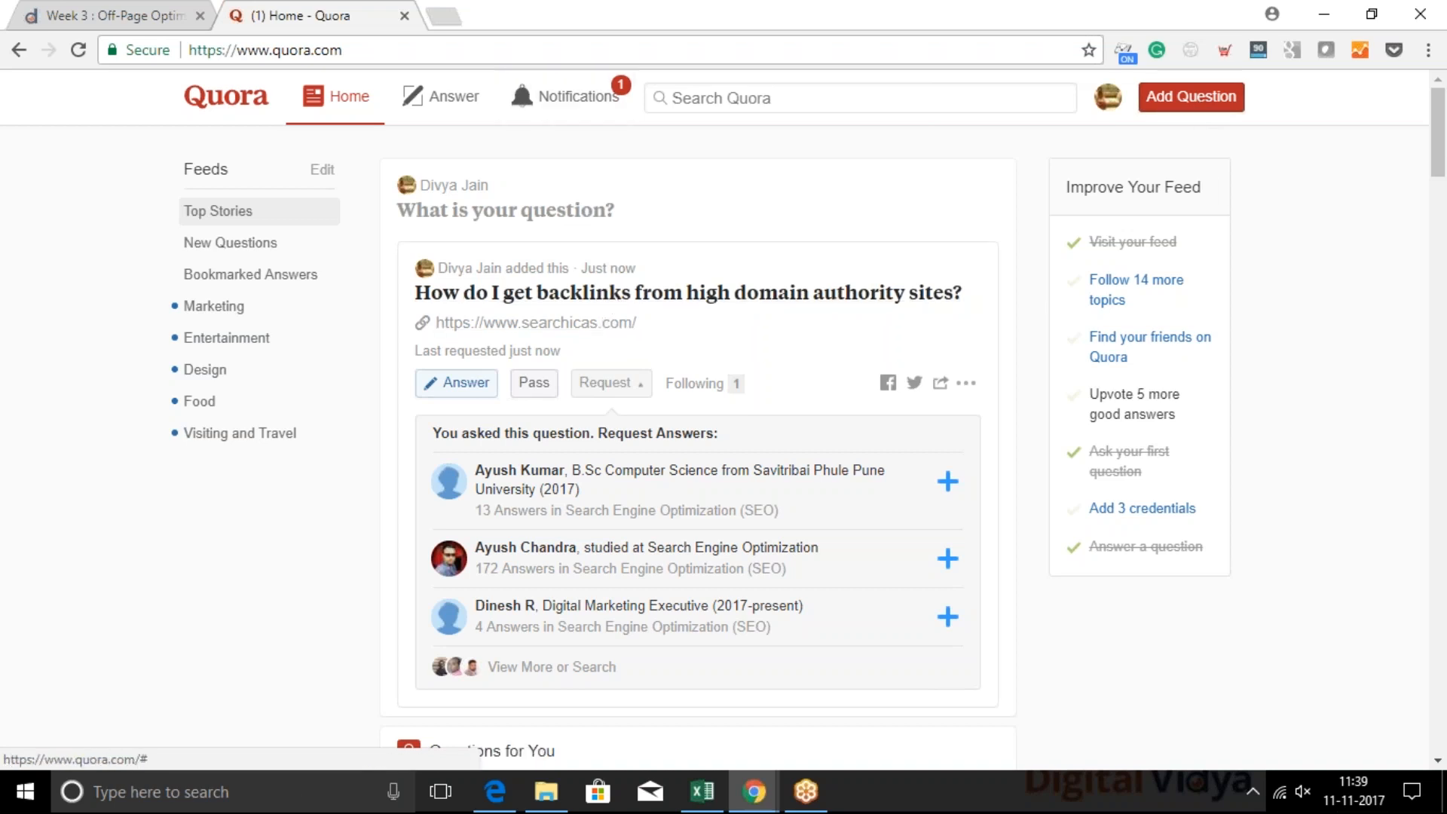
Open the newly posted backlinks question on its own page and highlight its web address
left_click(703, 100)
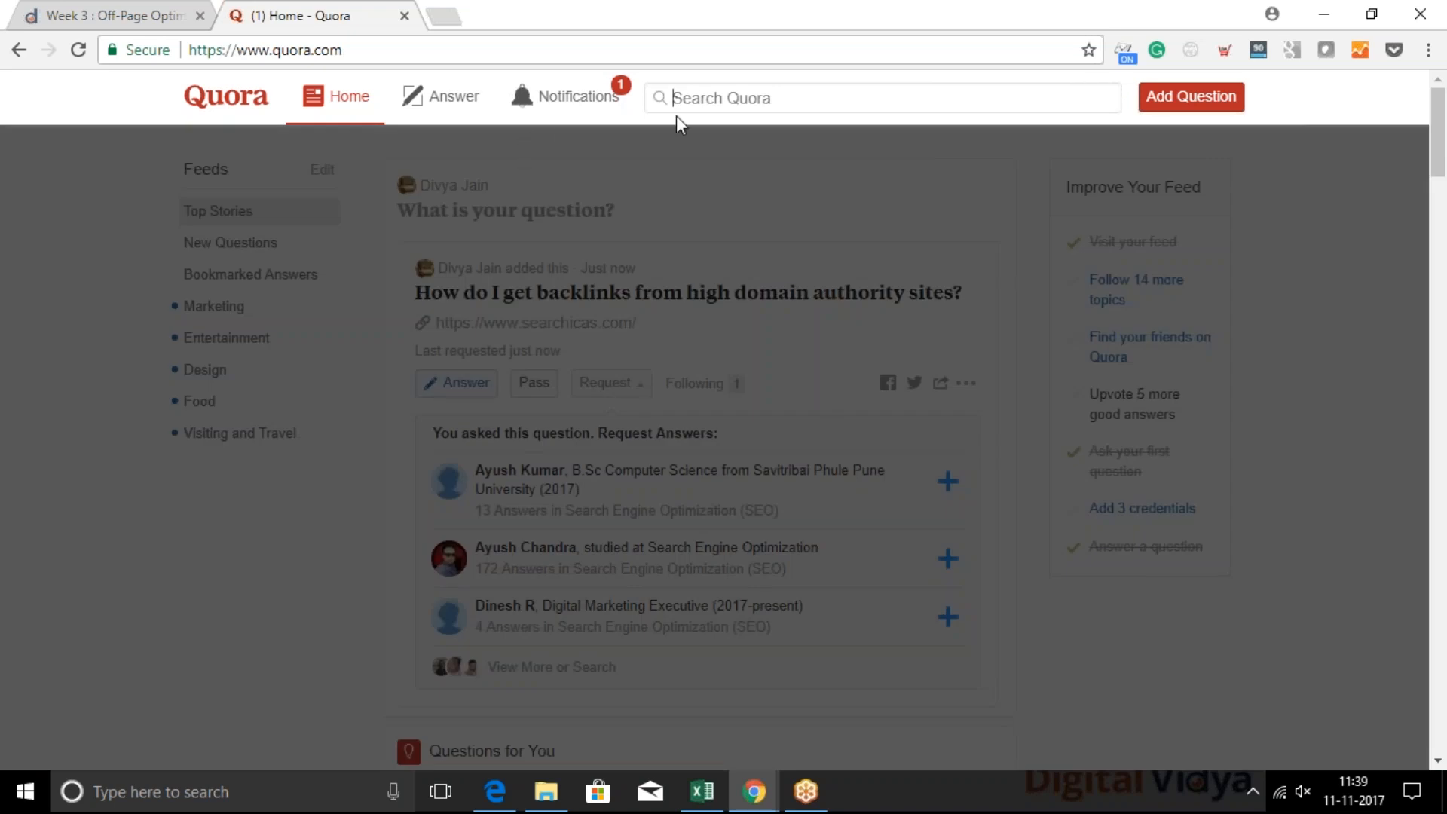
left_click(650, 147)
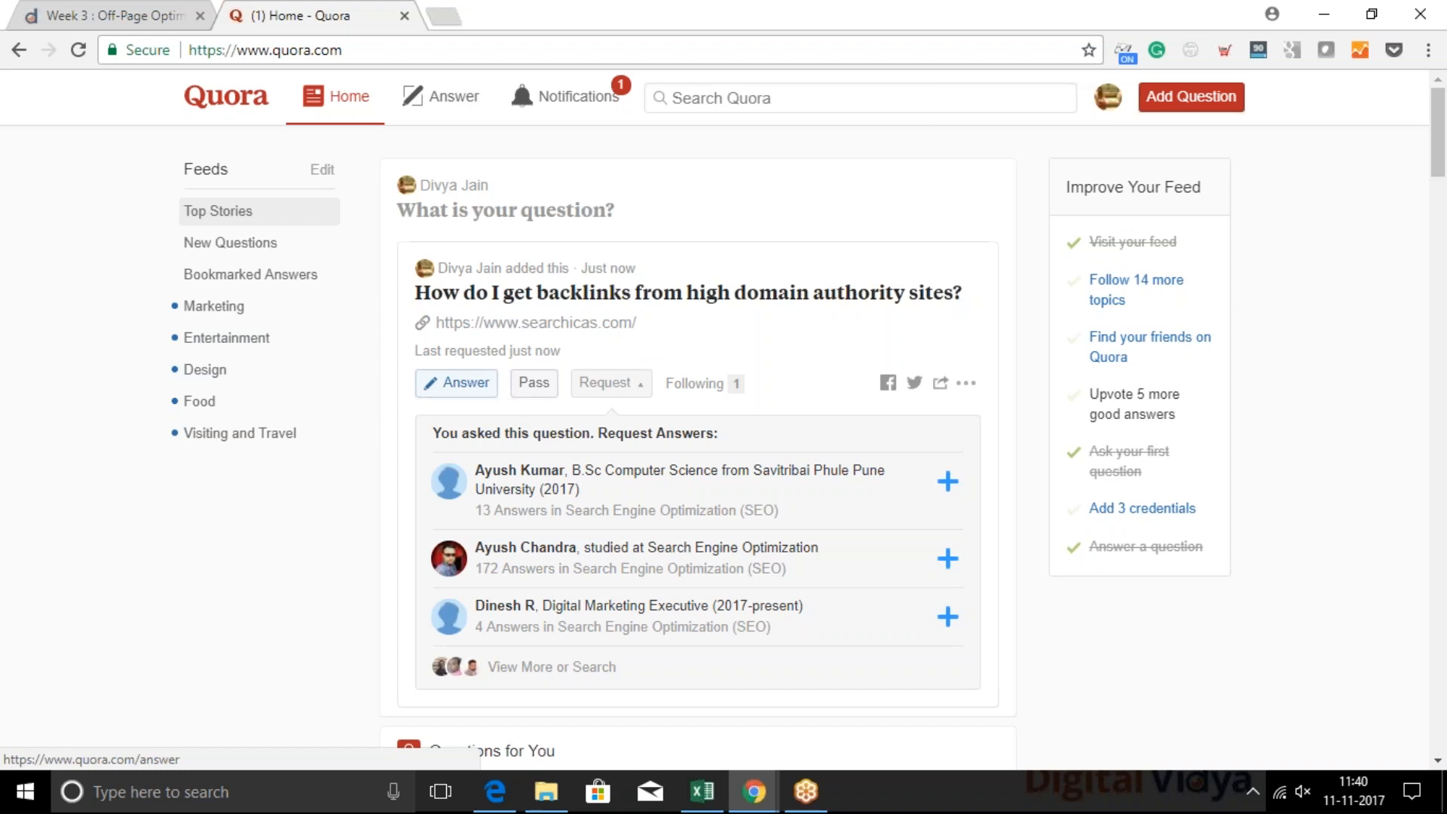
left_click(585, 293)
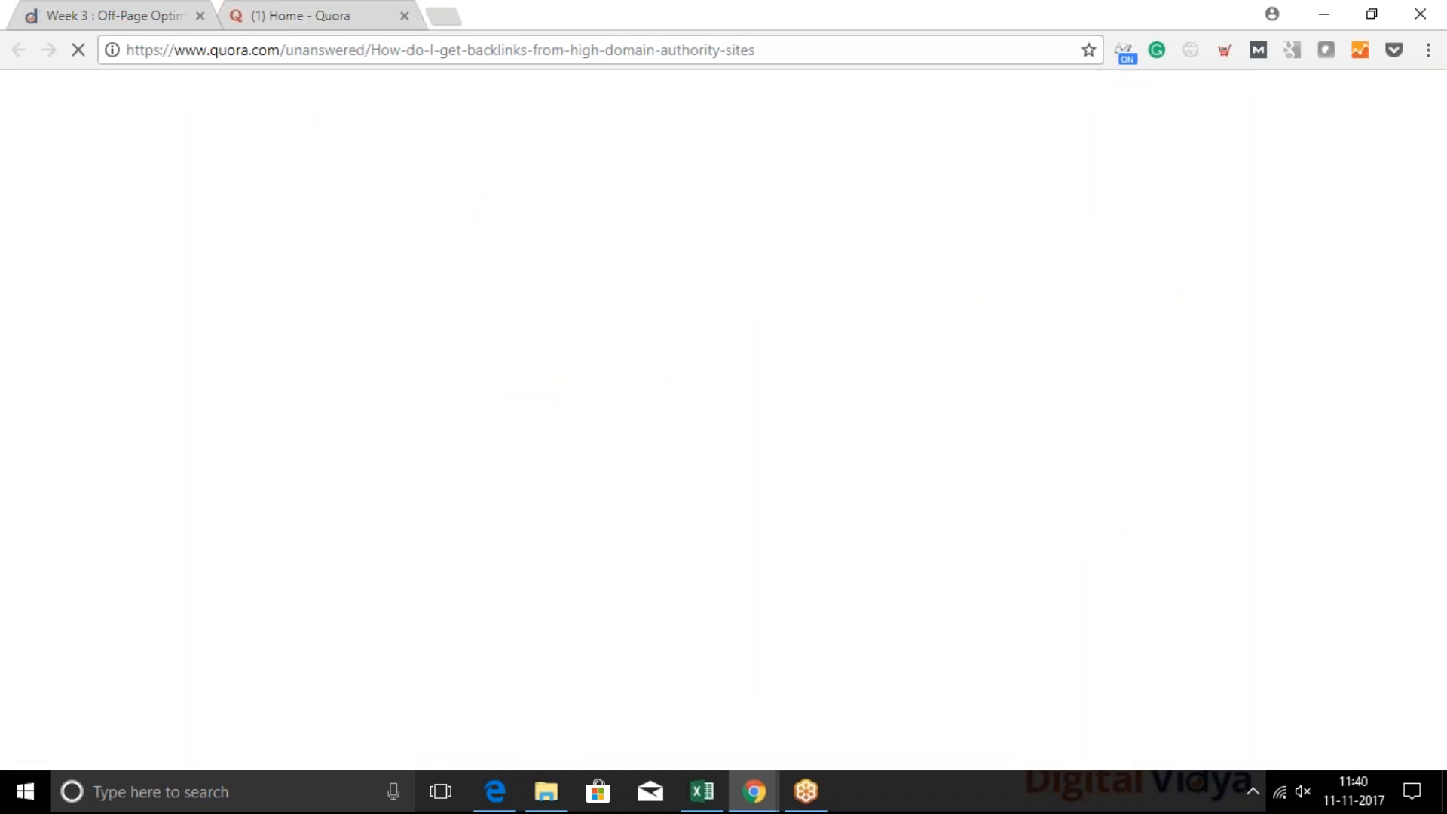
left_click(503, 47)
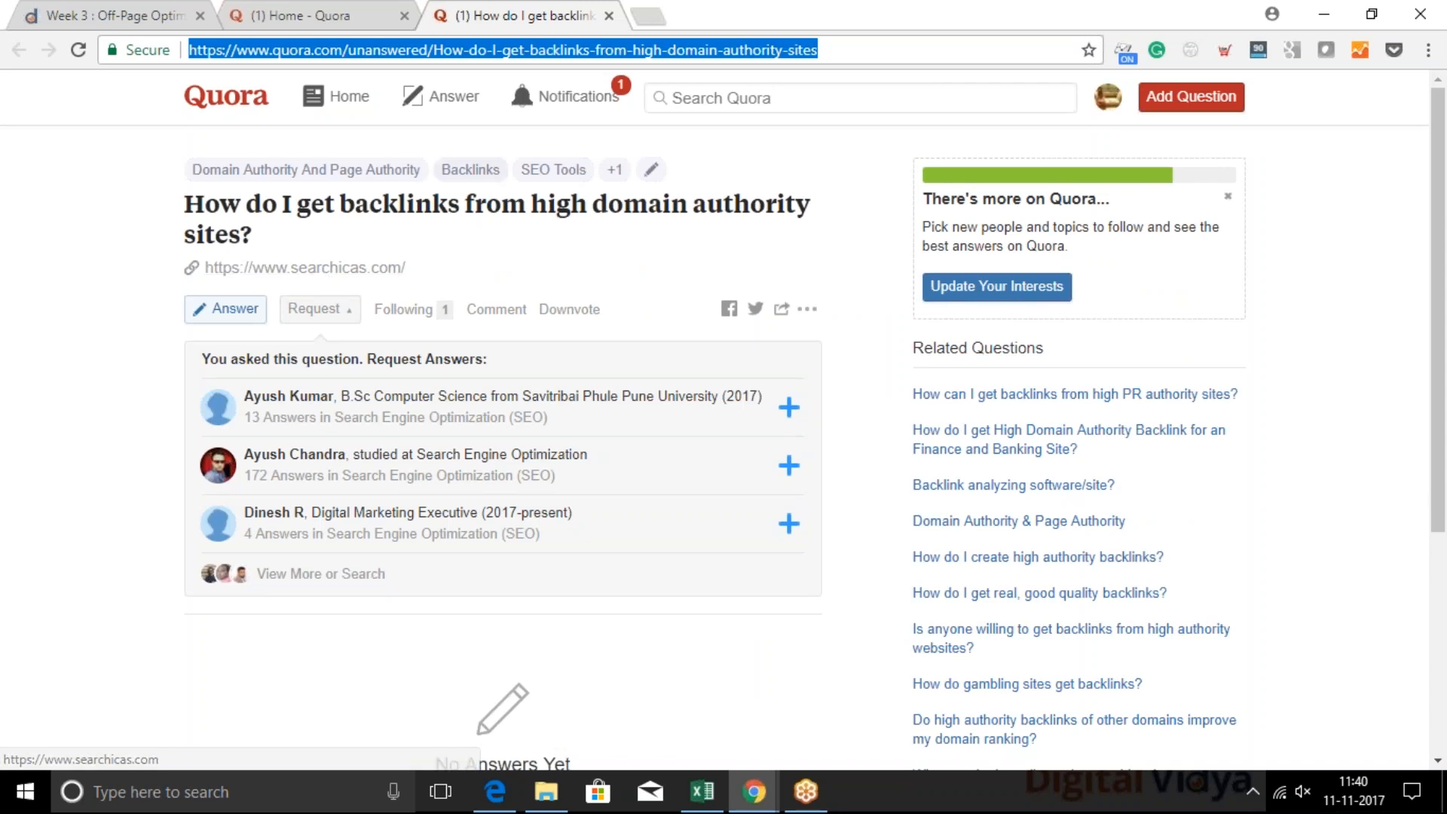
Search Quora for "featured snippet", open the Featured Snippets topic and look through its questions and answers
left_click(726, 100)
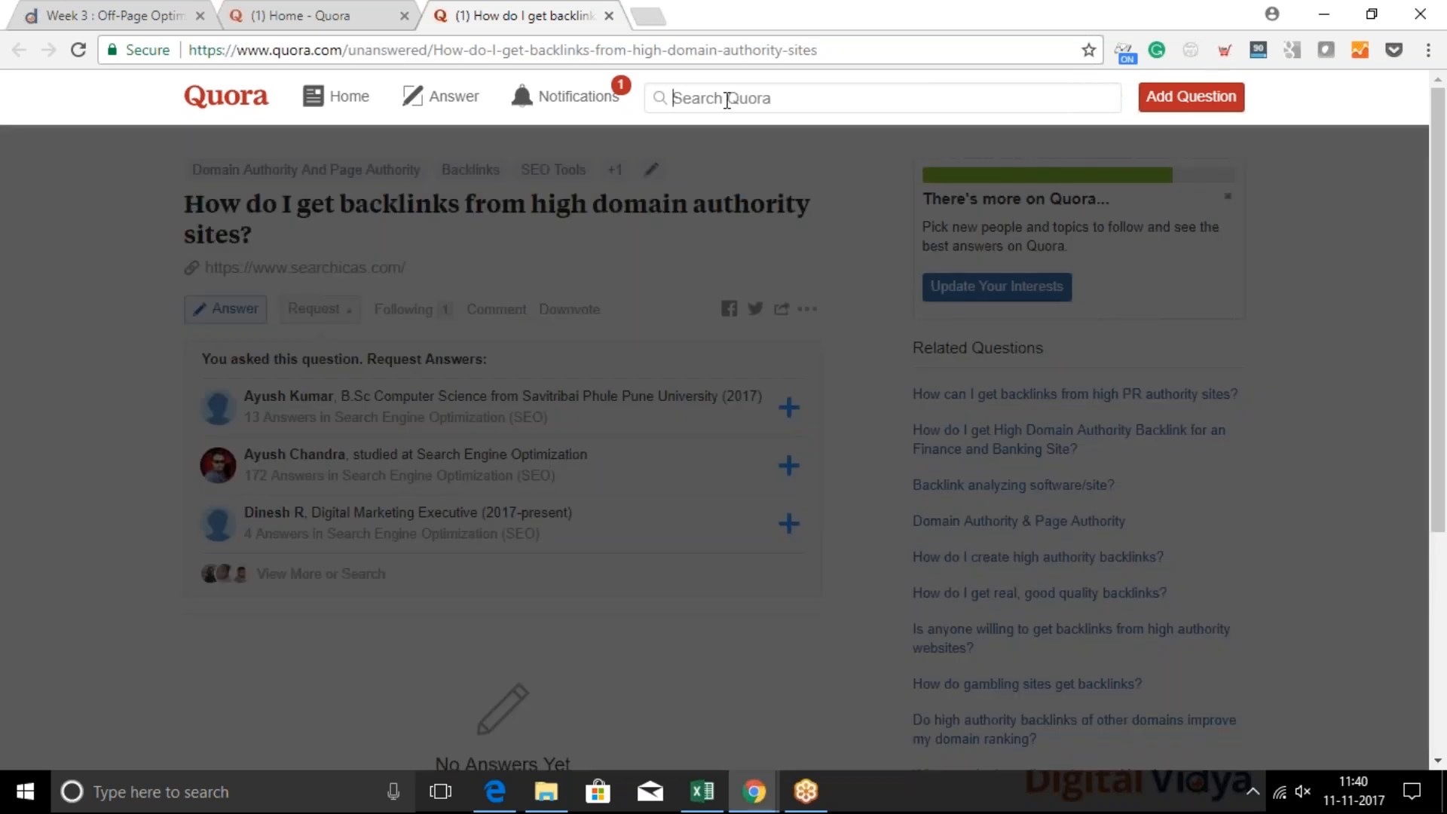
type("featu")
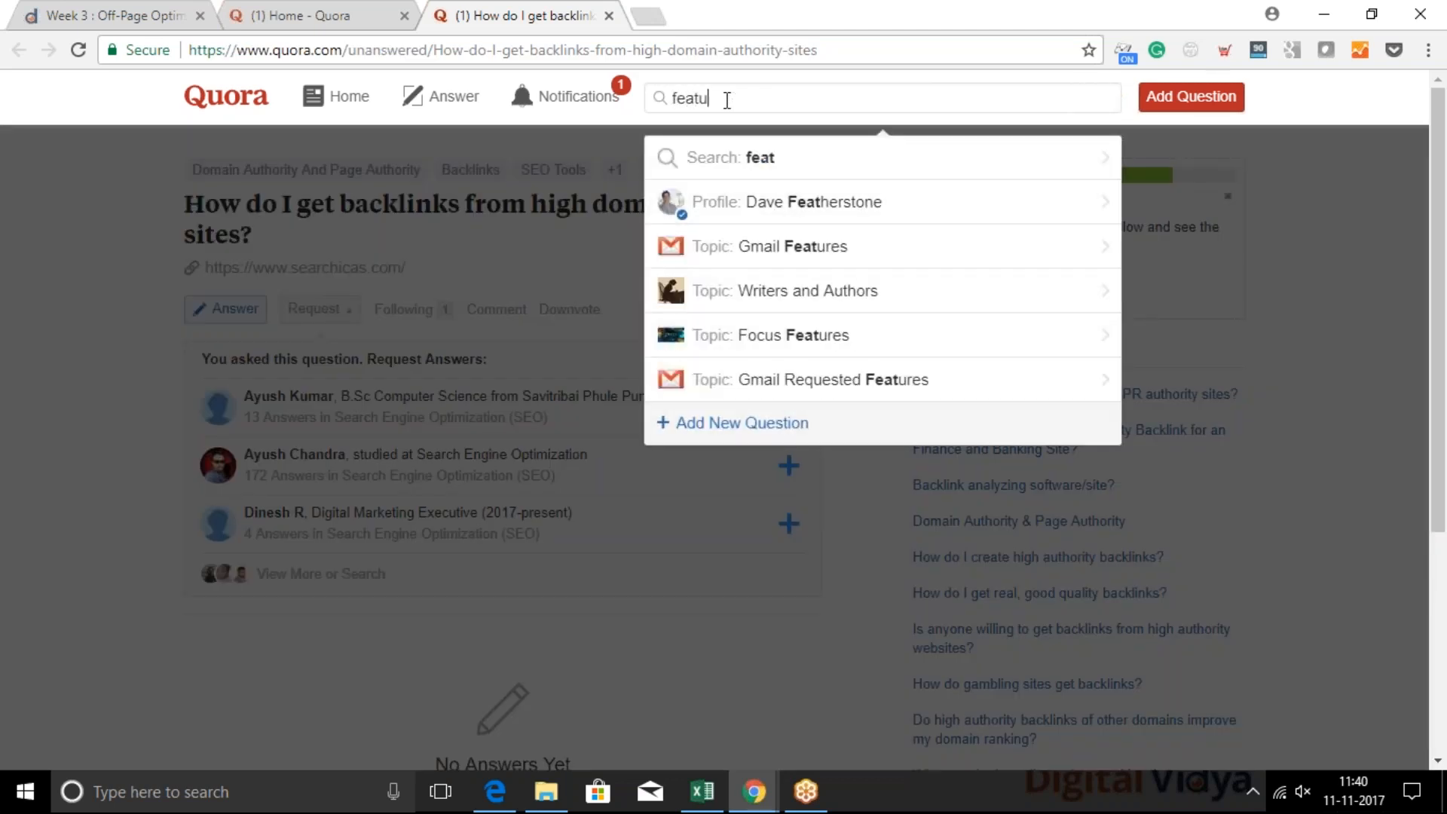
type("red s")
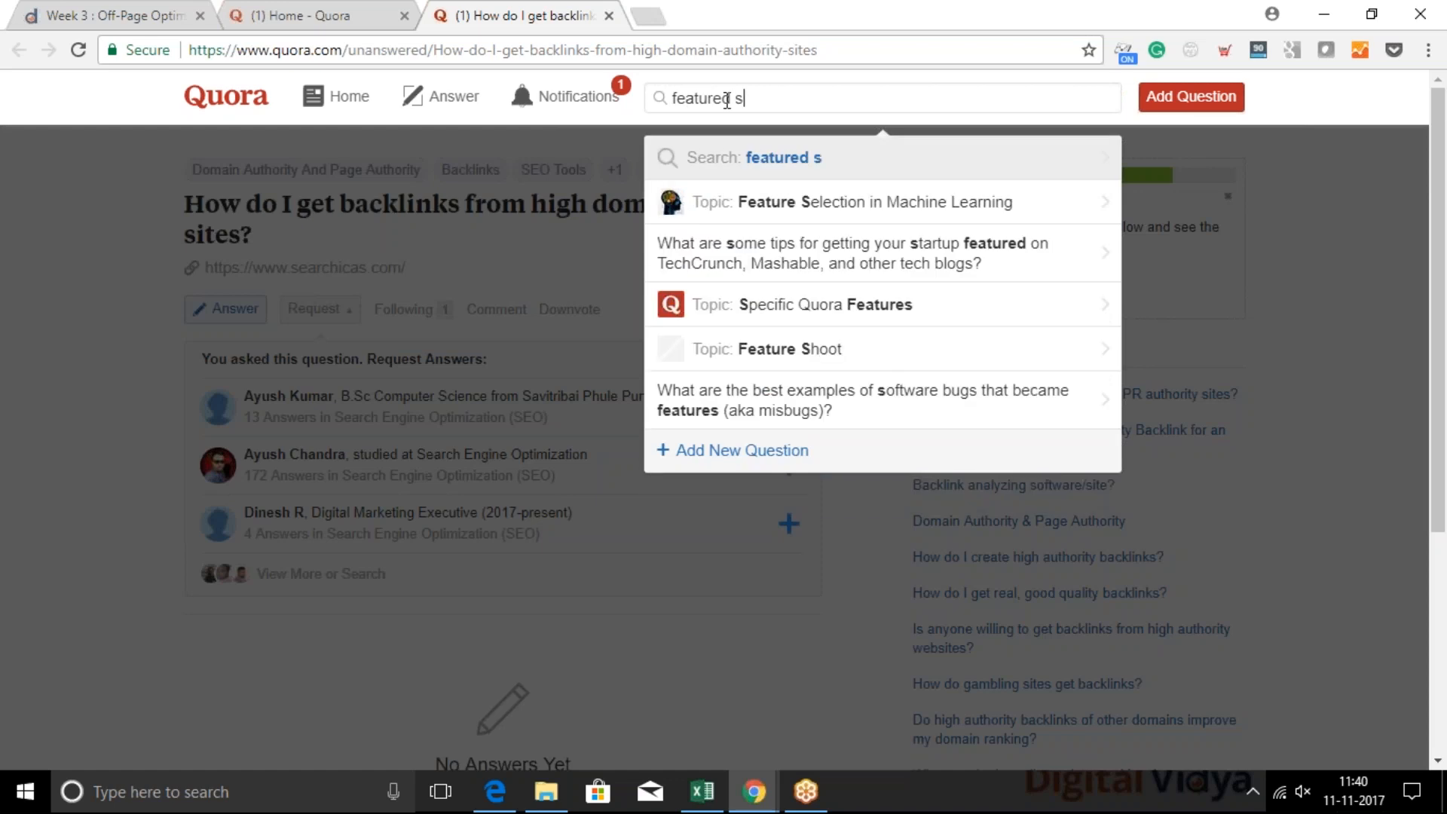
type("nippet")
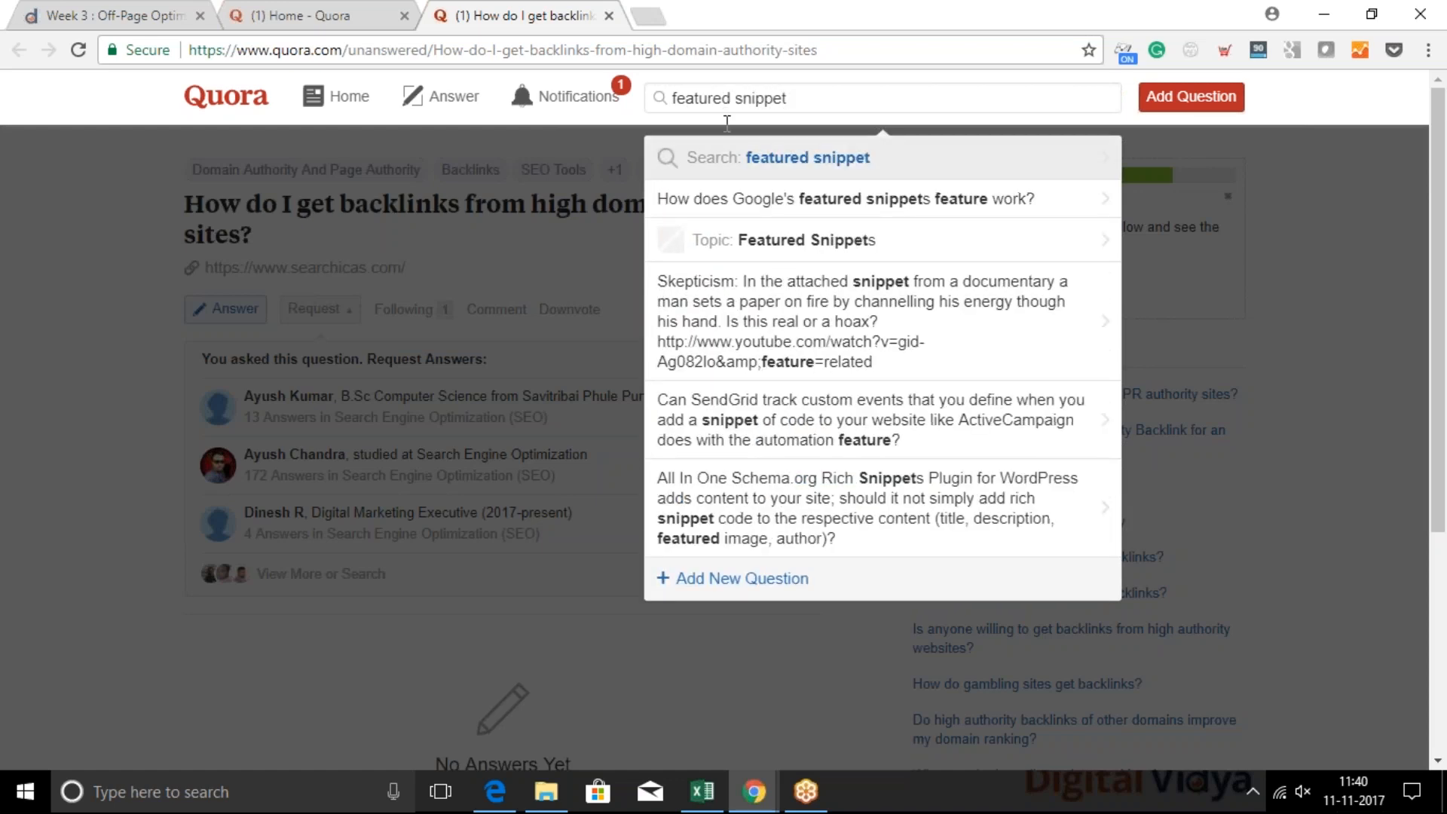
left_click(773, 253)
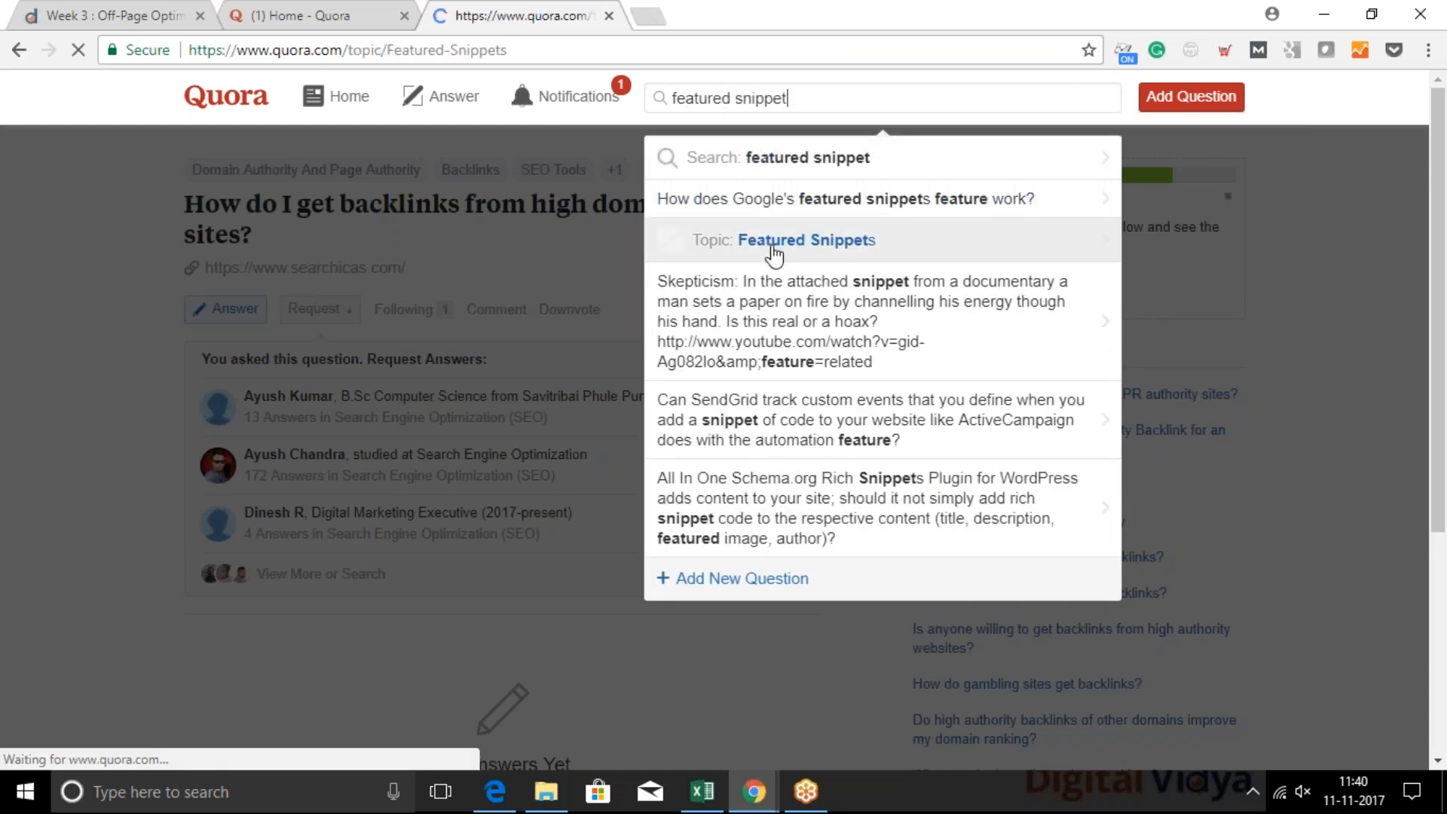
scroll(608, 500, "down", 5)
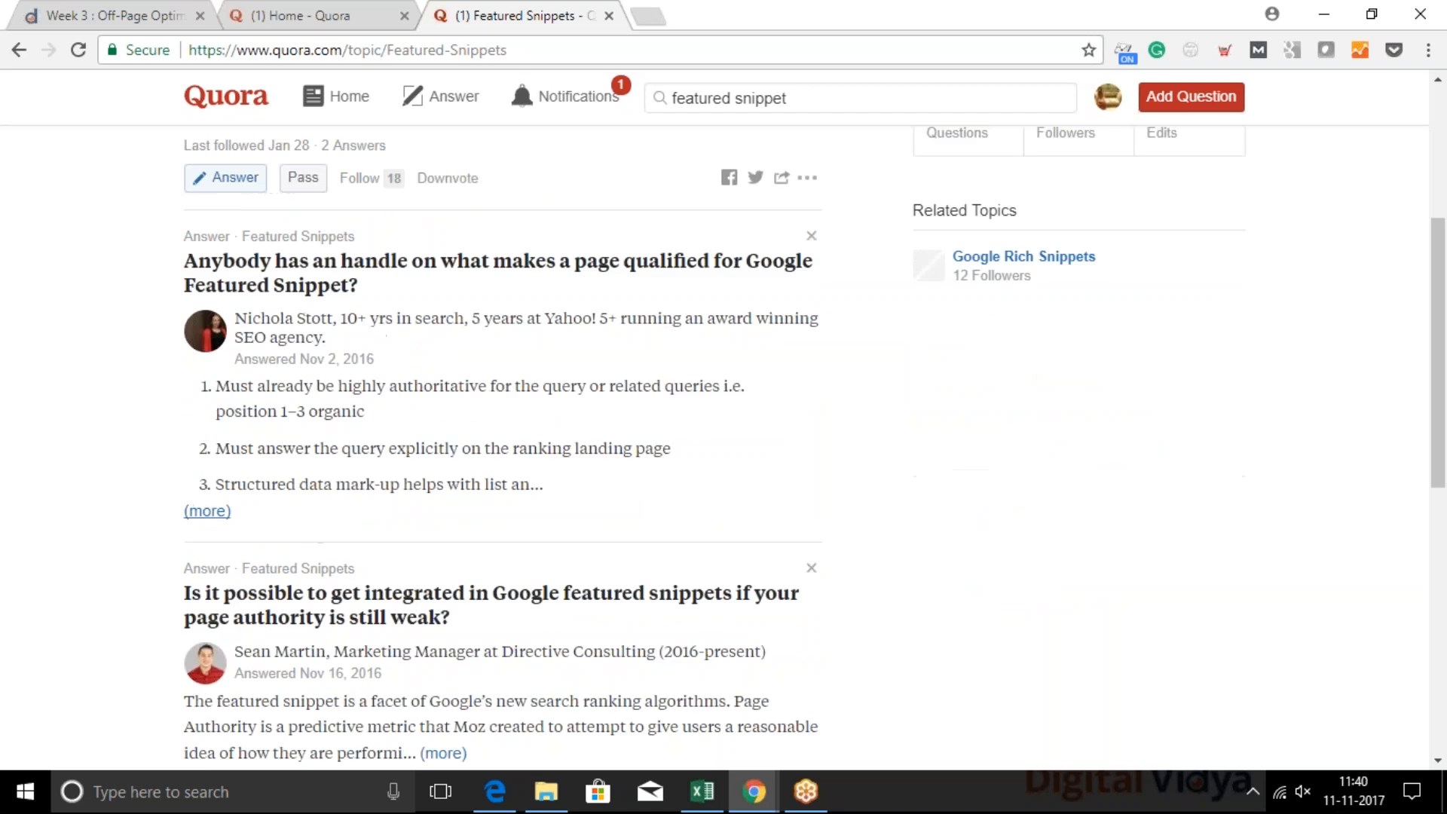
scroll(607, 500, "down", 1)
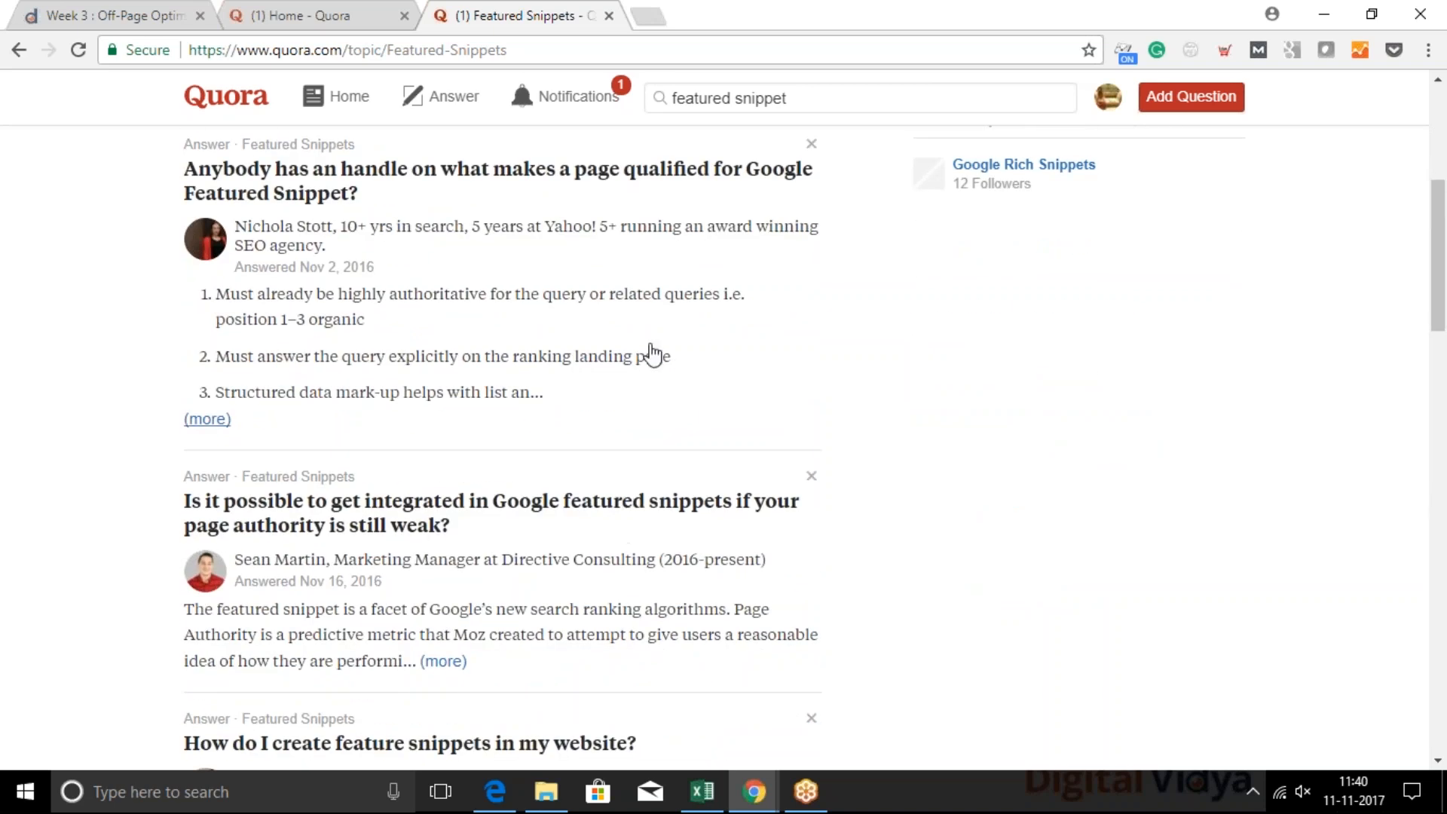
scroll(723, 284, "up", 5)
scroll(723, 284, "down", 3)
scroll(726, 286, "down", 1)
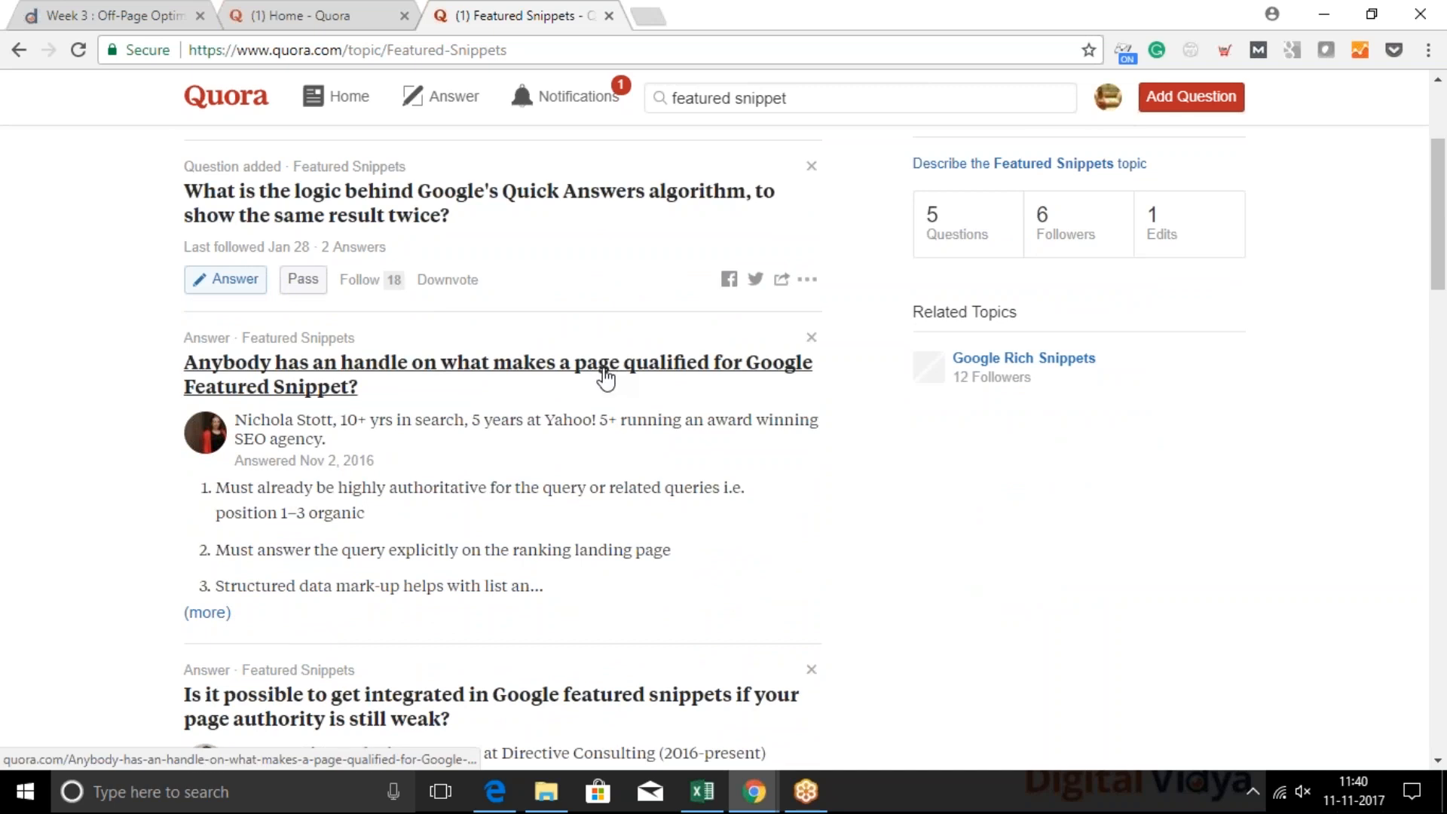
Open the question on what makes a page qualified for Google Featured Snippet on its own page
scroll(605, 377, "down", 2)
left_click(606, 279)
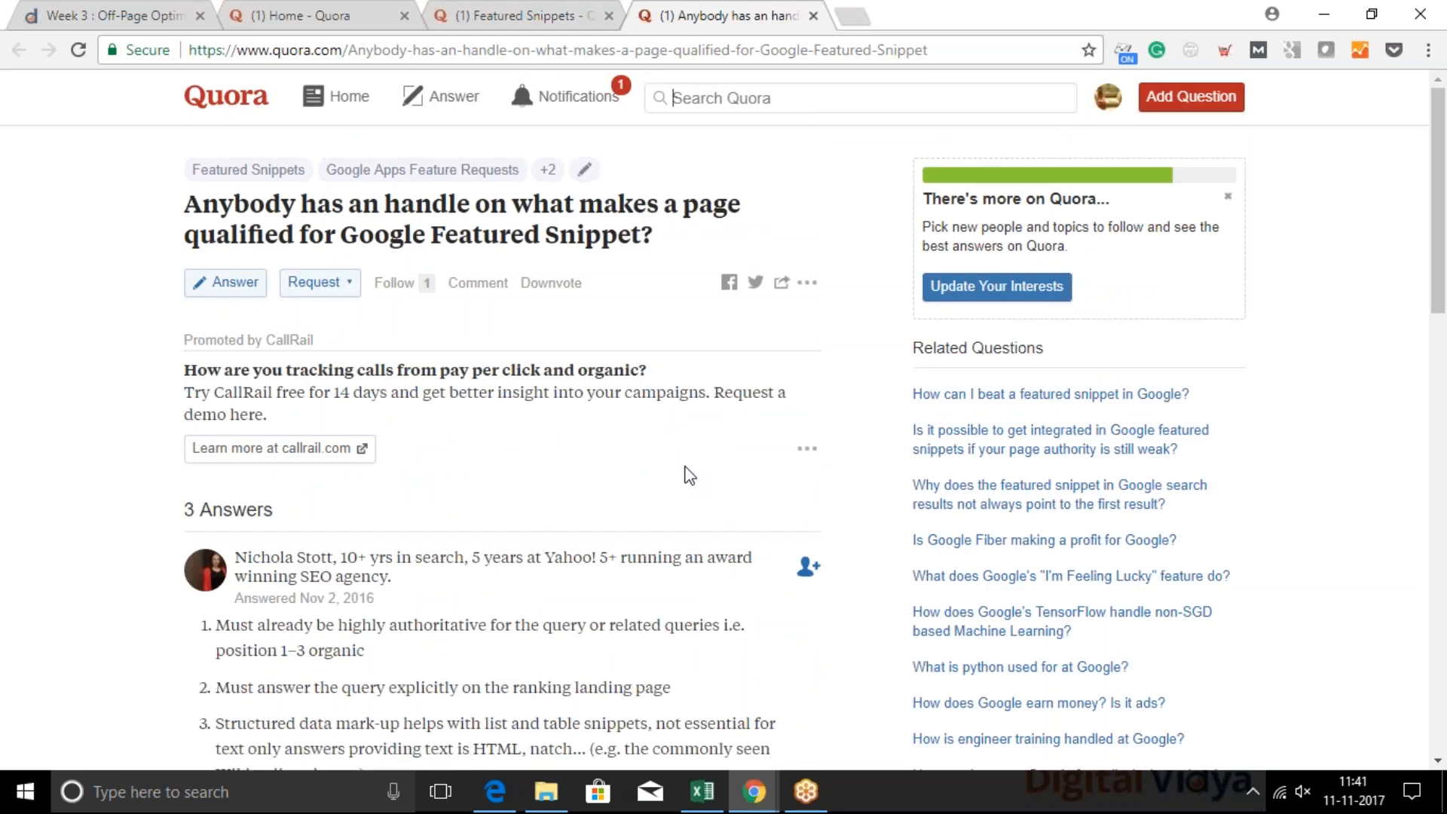
scroll(690, 474, "down", 1)
Open the searchicas.com post "How to Get Featured Snippets?" in a new tab and select its full web address for copying
left_click(852, 15)
type("sea")
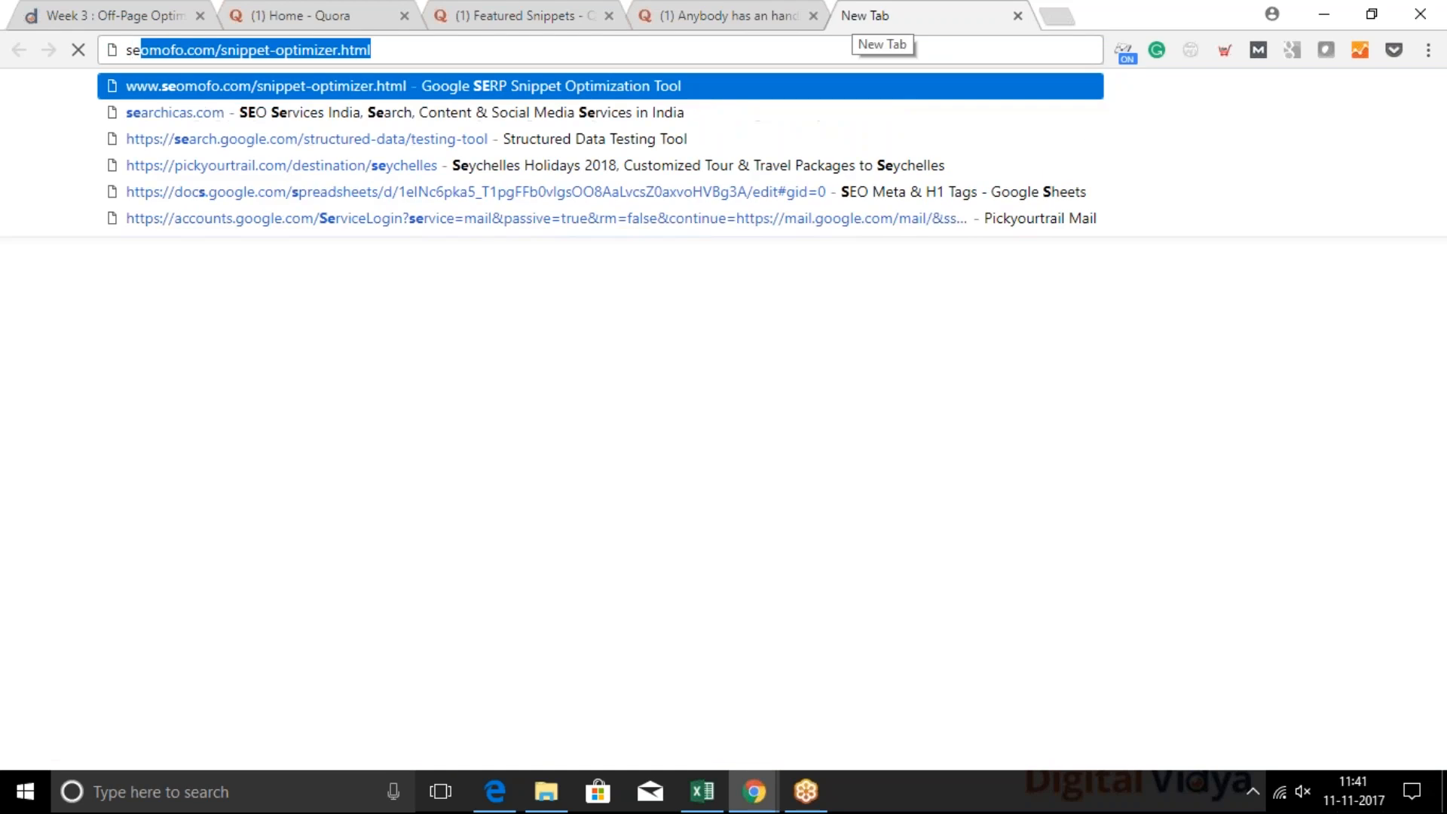
key("Right")
key("Down")
key("Down")
key("Down")
key("Down")
key("Return")
left_click(647, 52)
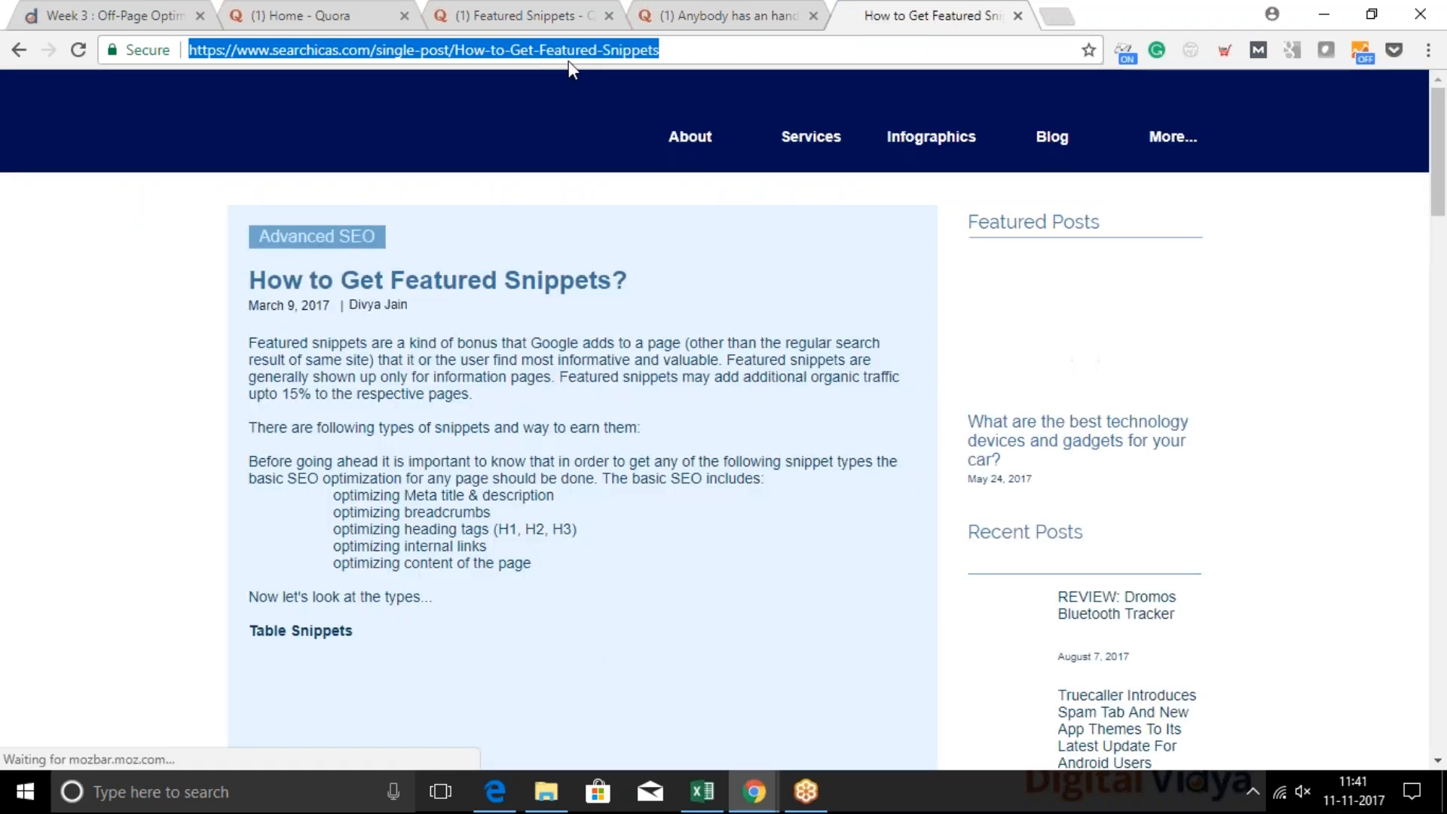
Return to the Quora question, expand the first answer and examine the existing answers and the links they cite
left_click(676, 13)
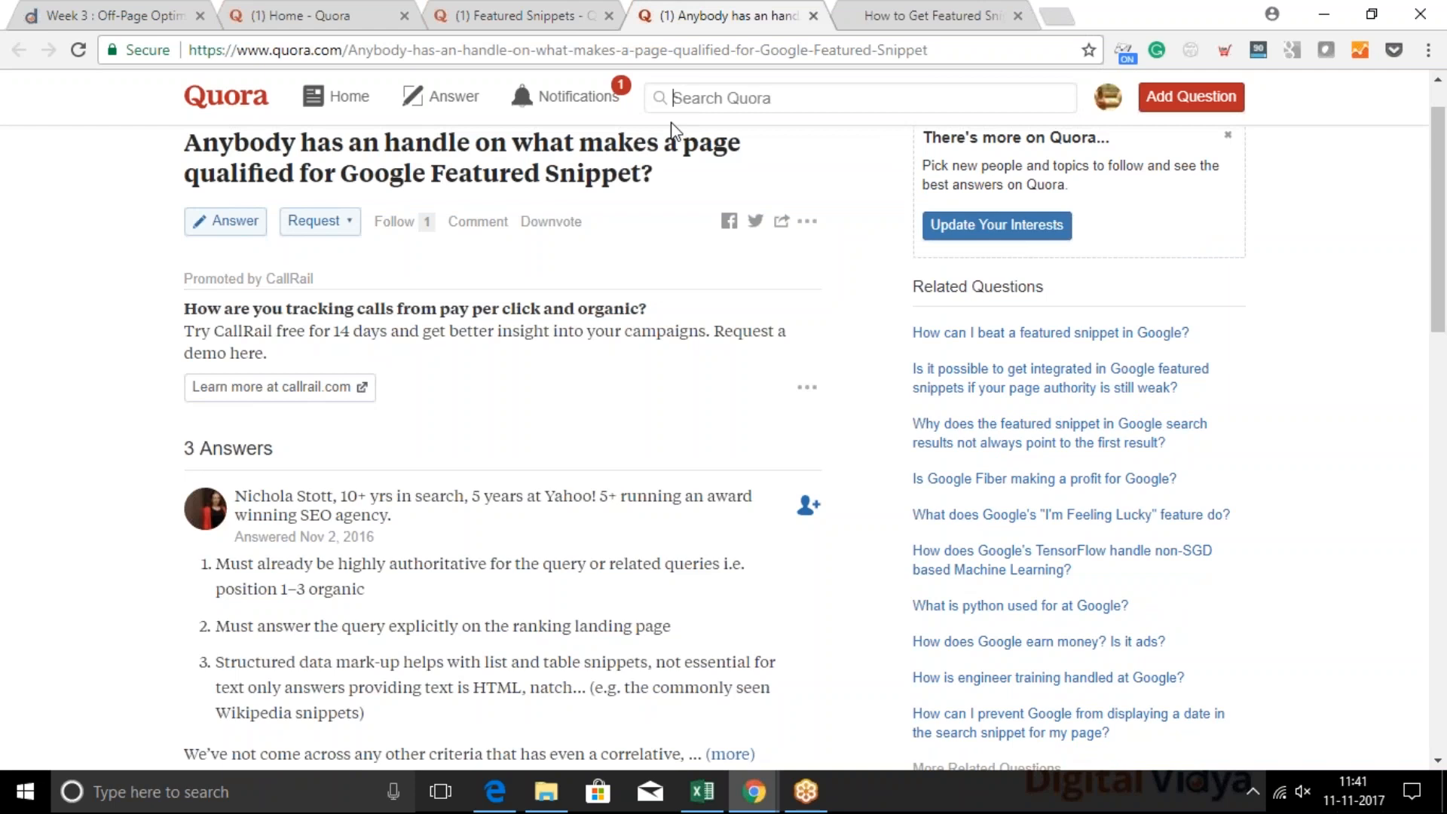
left_click(757, 97)
scroll(464, 384, "down", 3)
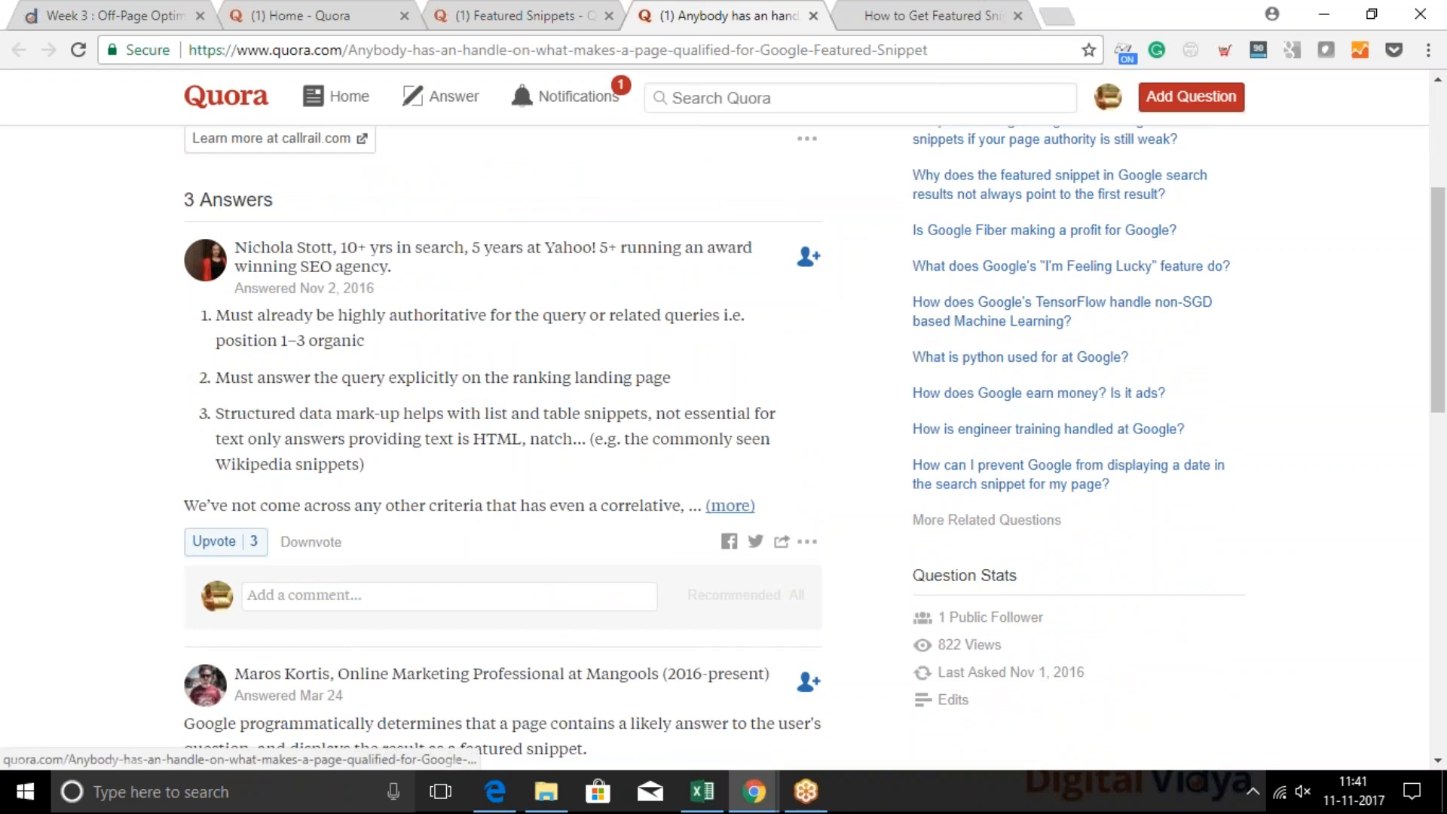
left_click(729, 505)
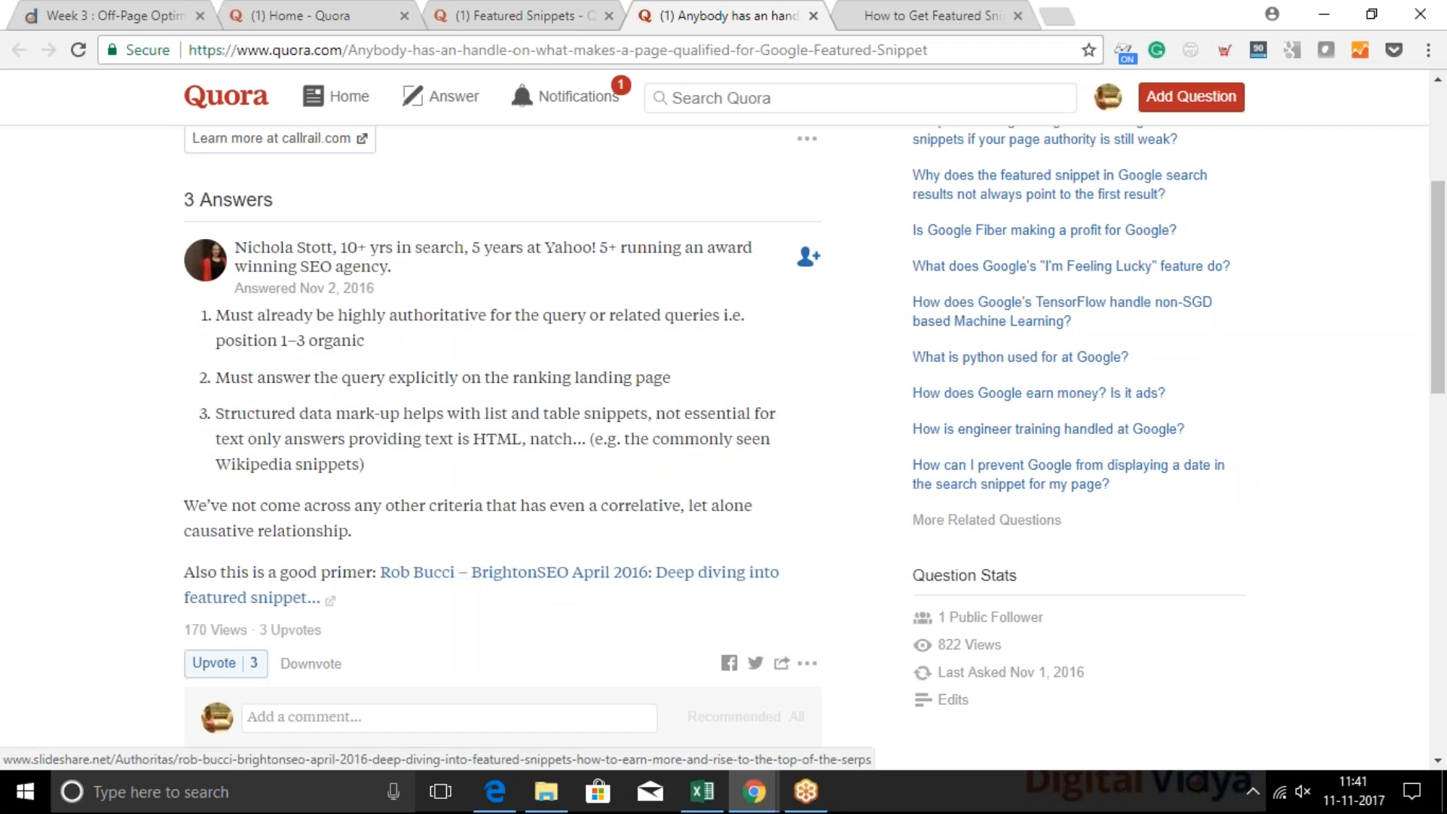
mouse_move(243, 251)
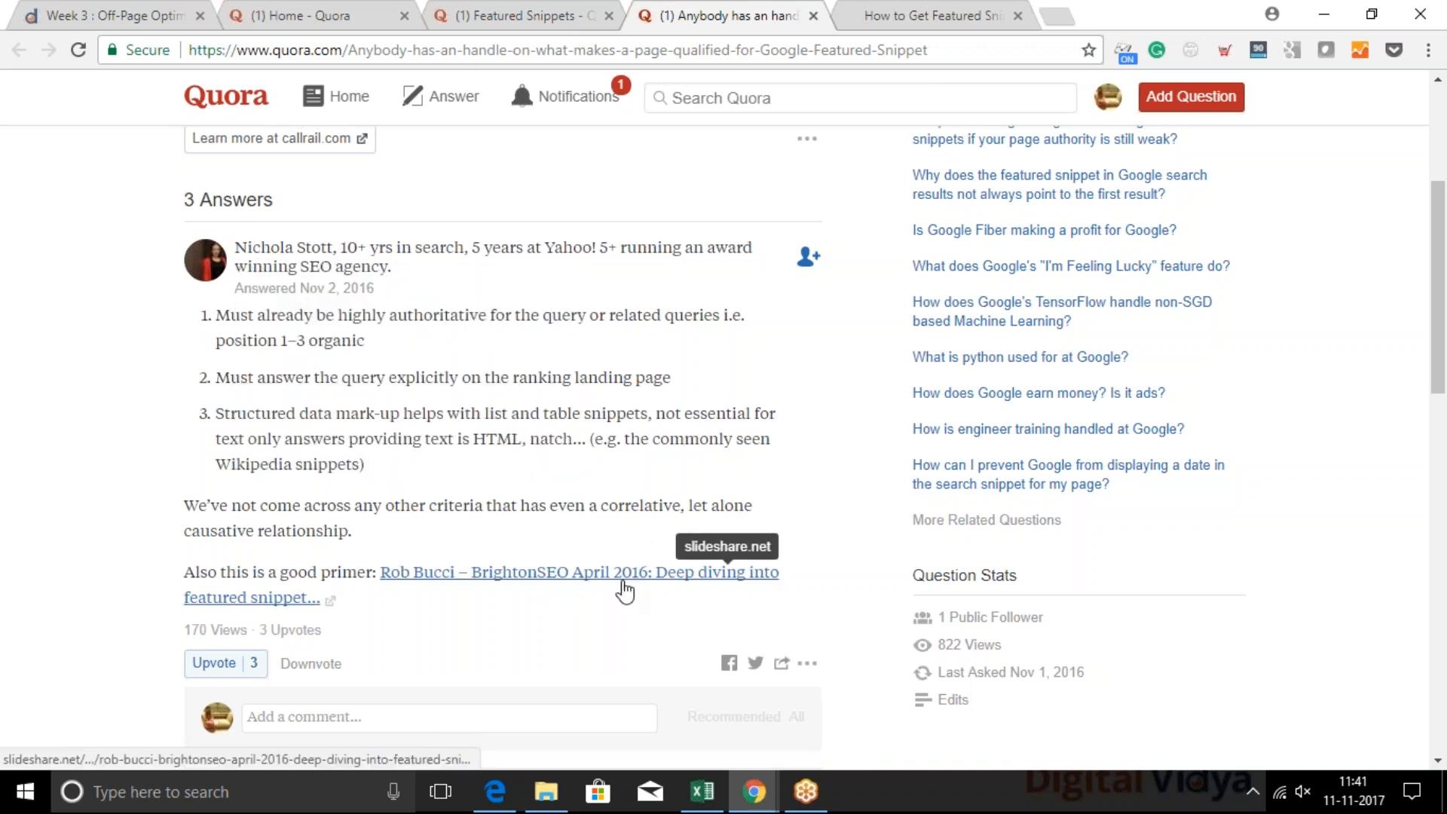
scroll(624, 591, "down", 7)
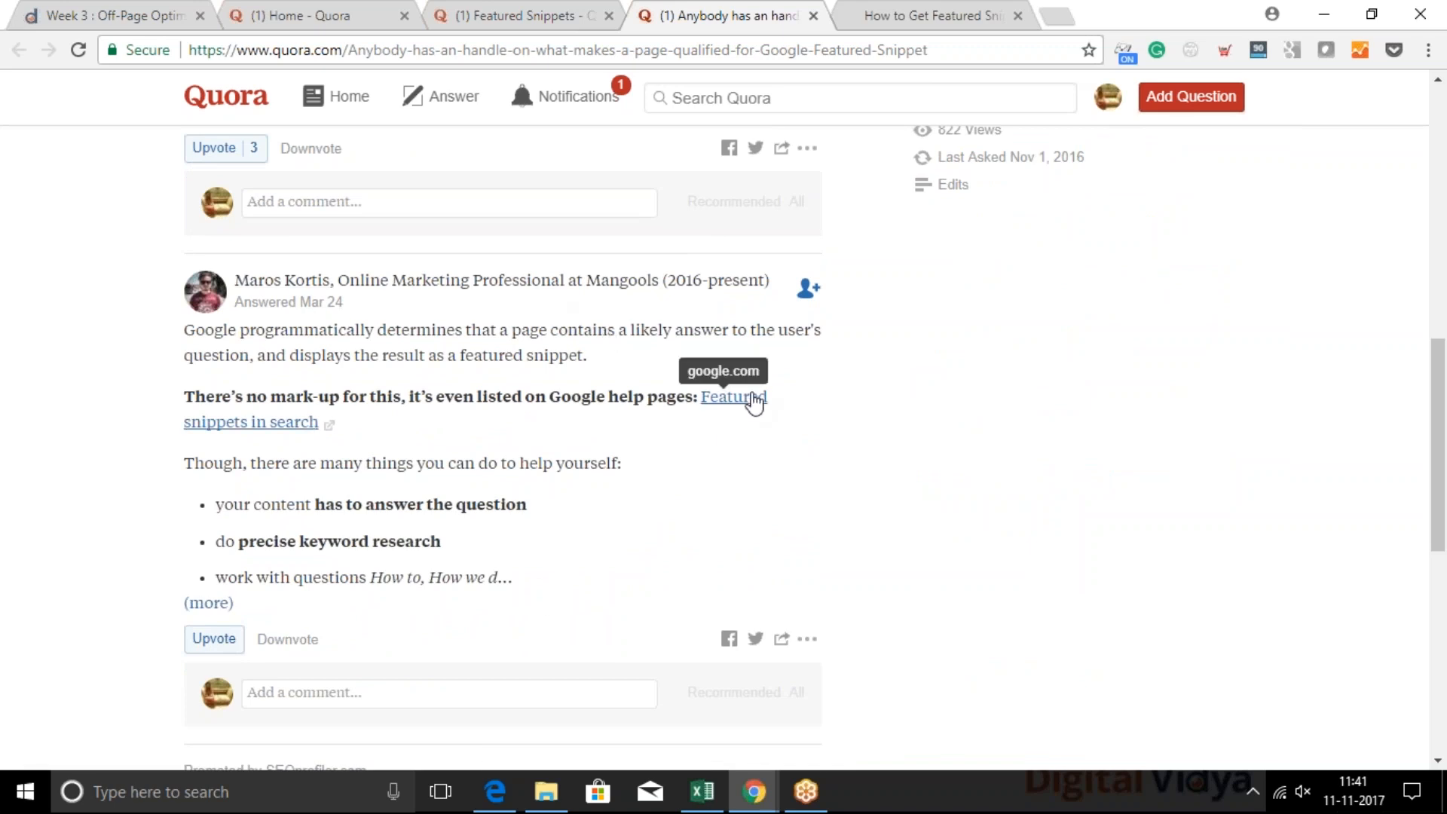
scroll(604, 536, "down", 7)
scroll(275, 166, "up", 15)
scroll(275, 165, "down", 2)
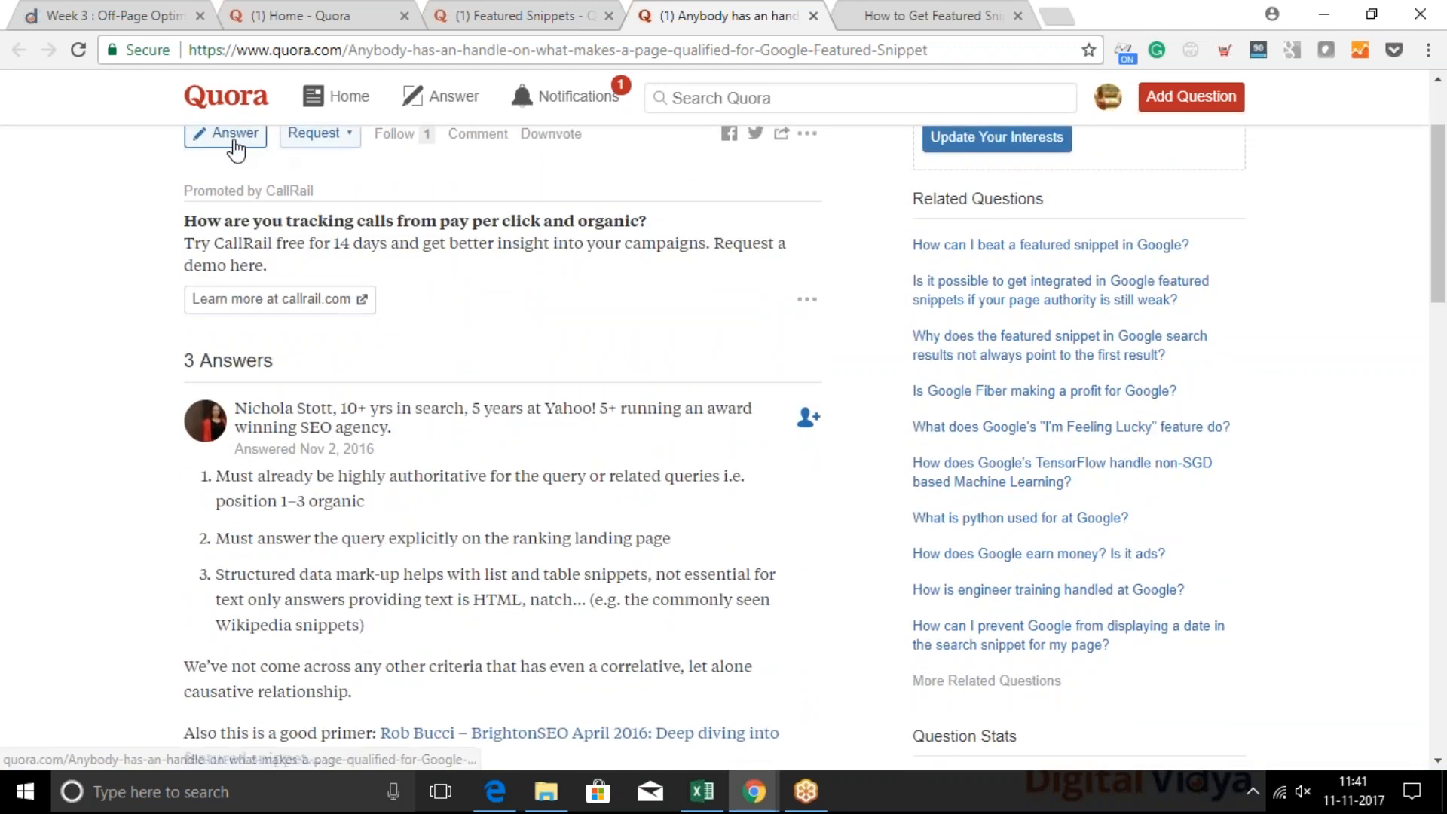
scroll(235, 148, "up", 1)
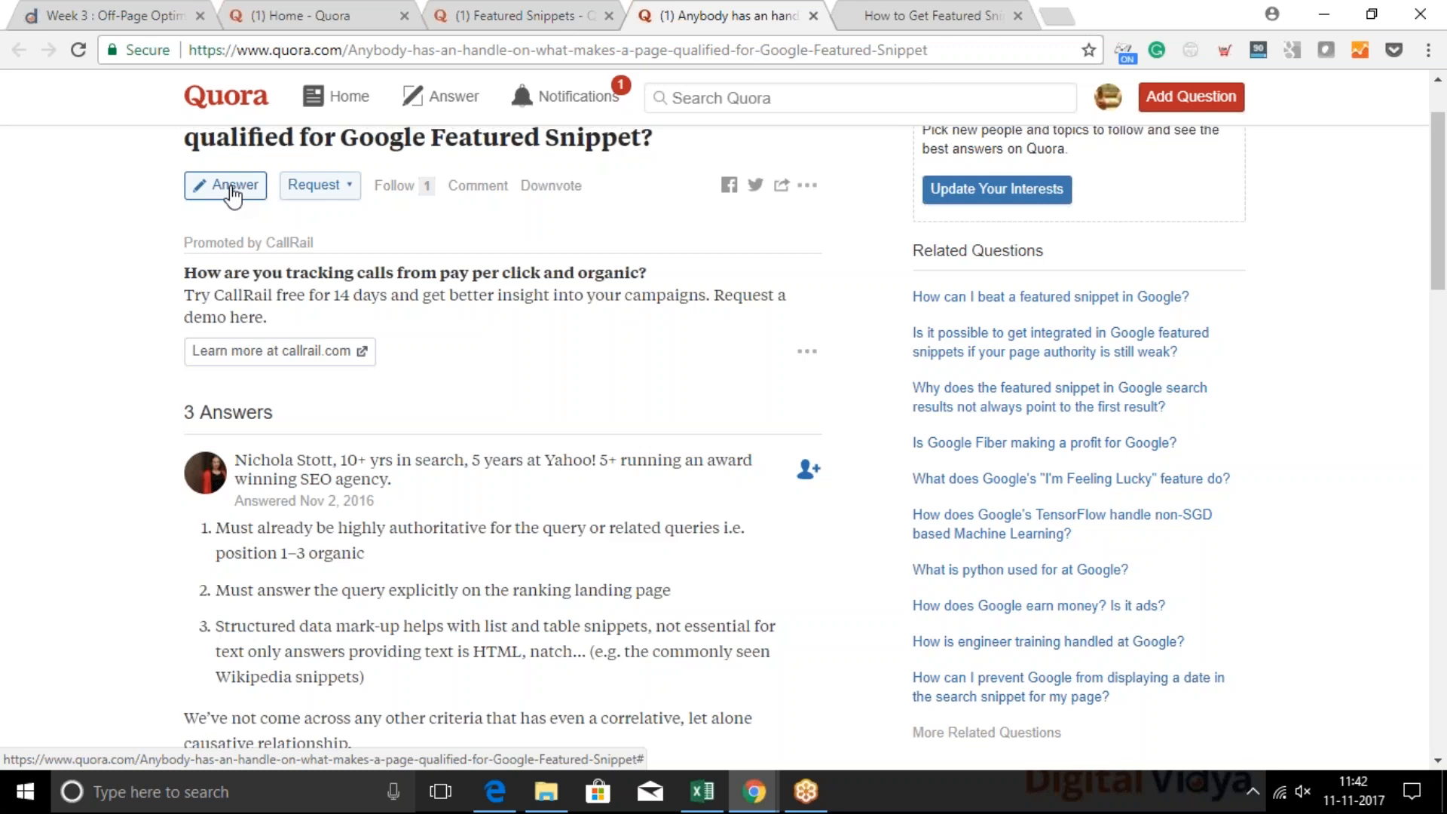
Start an answer to the question with the intro line "Few ways to appear in featured snippet:"
left_click(231, 188)
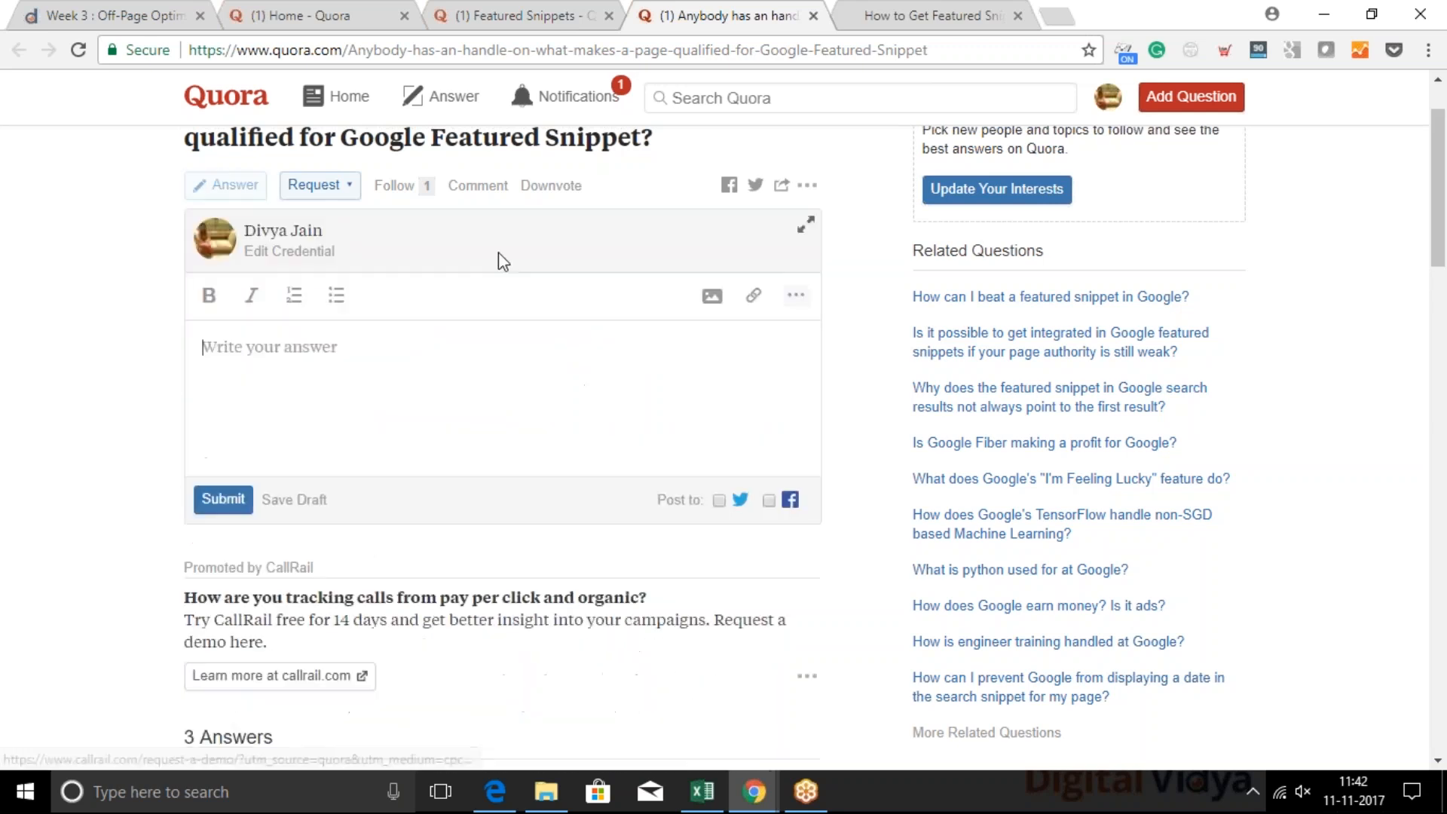
left_click(215, 330)
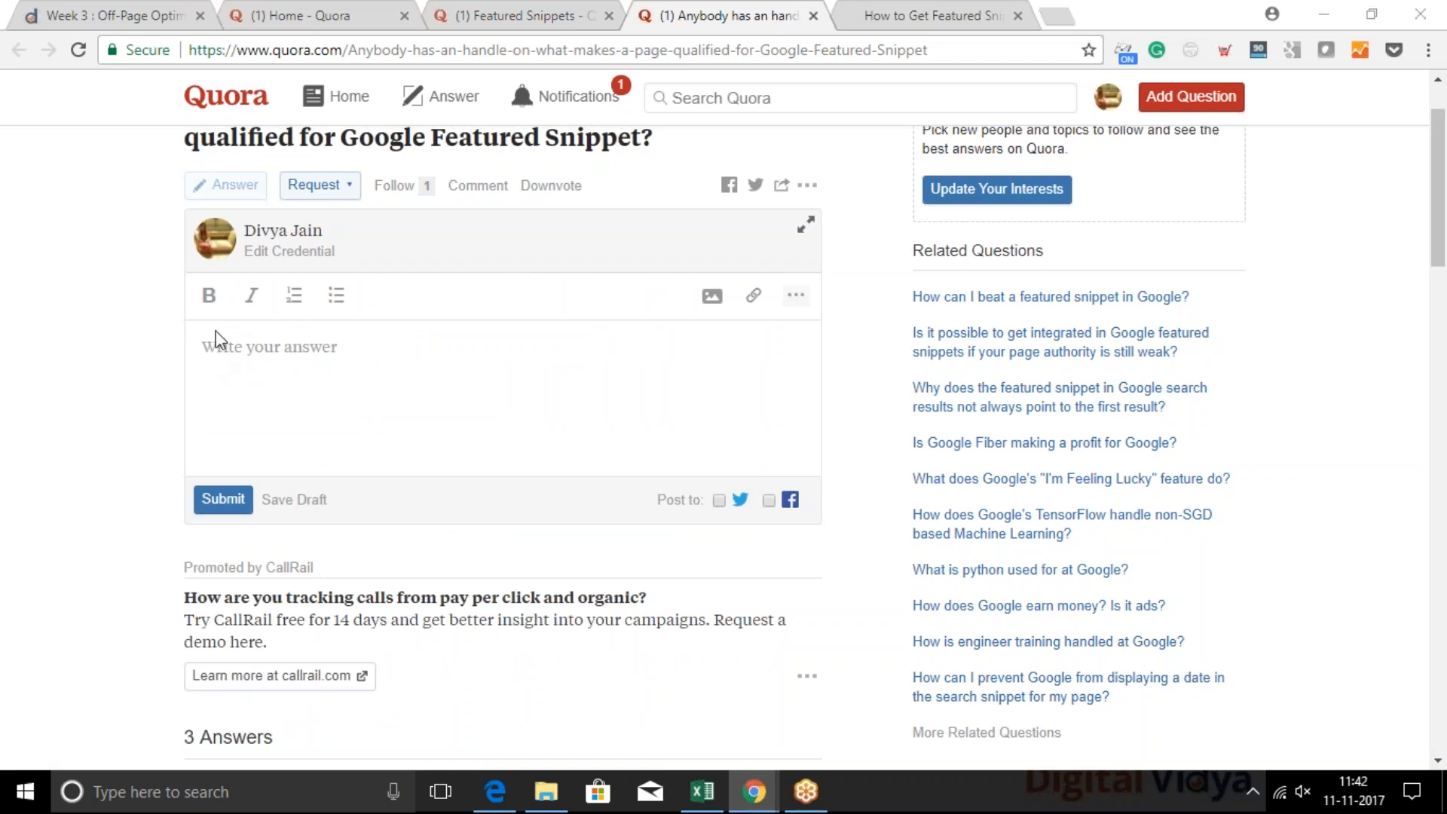
left_click(337, 406)
type("Few ways to appear in fe")
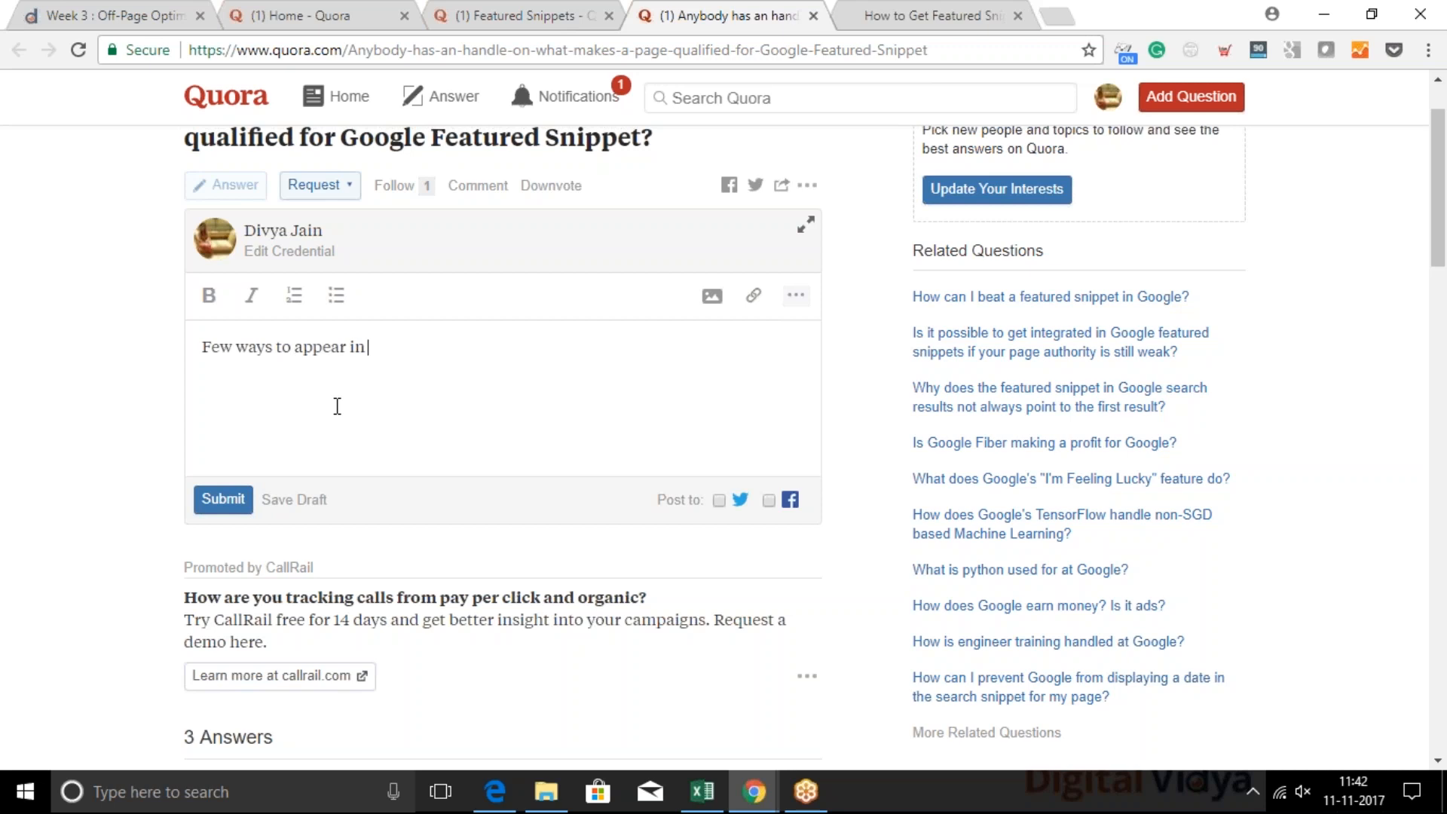
type("atutred")
key("BackSpace")
key("BackSpace")
key("BackSpace")
key("BackSpace")
type("red snippet:")
key("Return")
Begin a numbered list in the answer with "Listicle format" as the first item
type("1. Lustic")
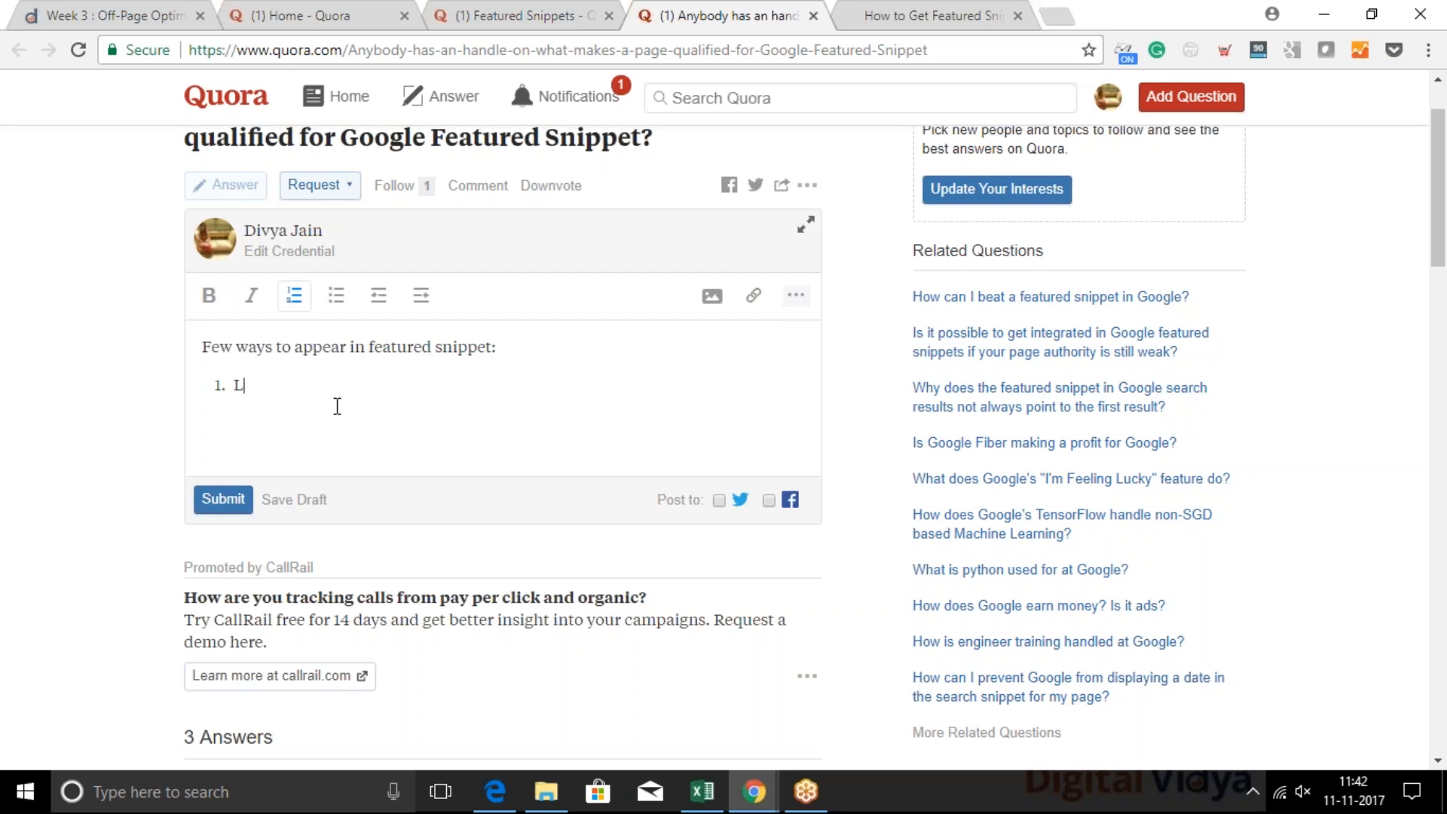
key("BackSpace")
key("BackSpace")
key("BackSpace")
key("BackSpace")
key("BackSpace")
type("icti")
key("BackSpace")
key("BackSpace")
key("BackSpace")
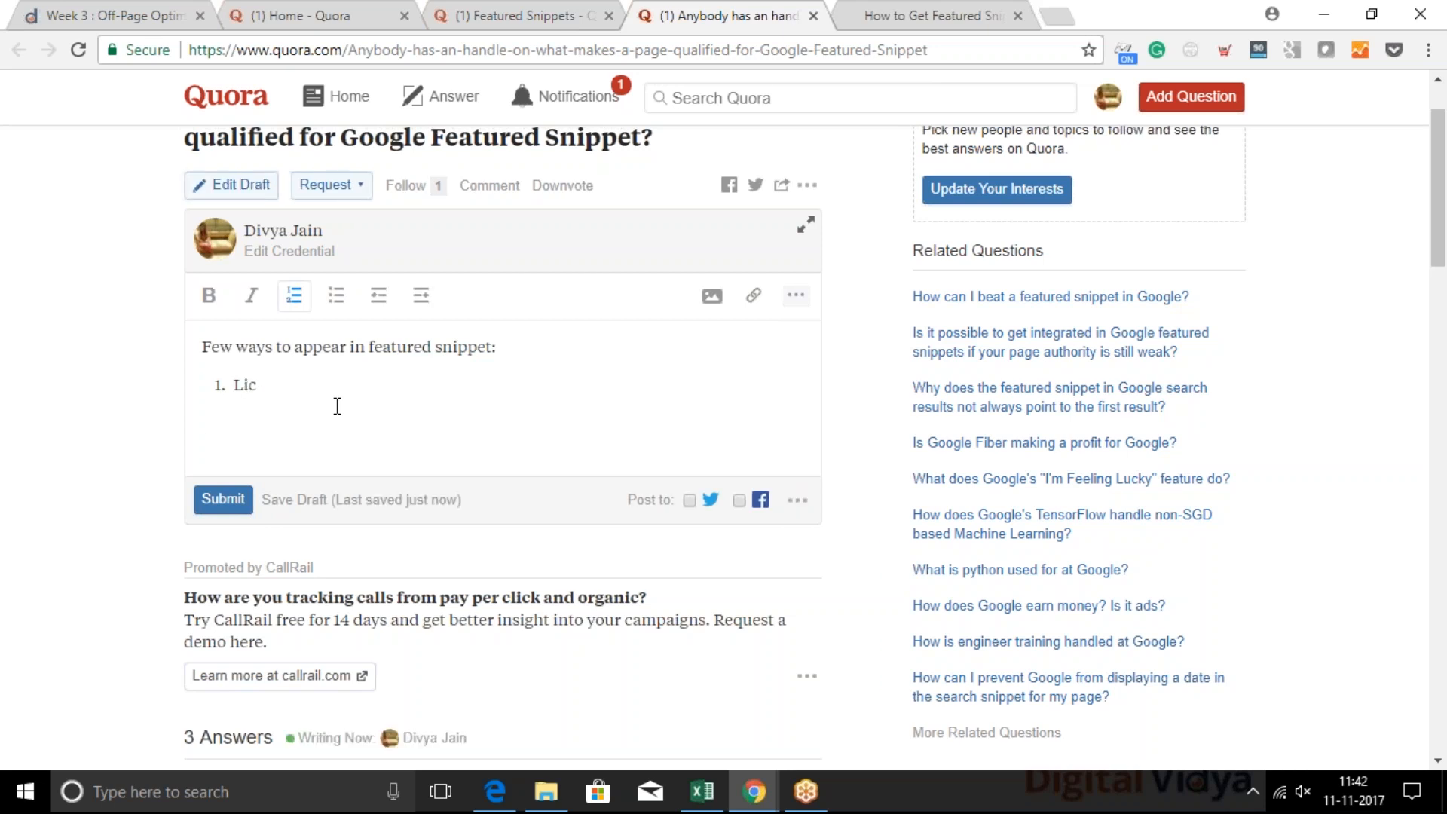
type("sticle format")
key("Return")
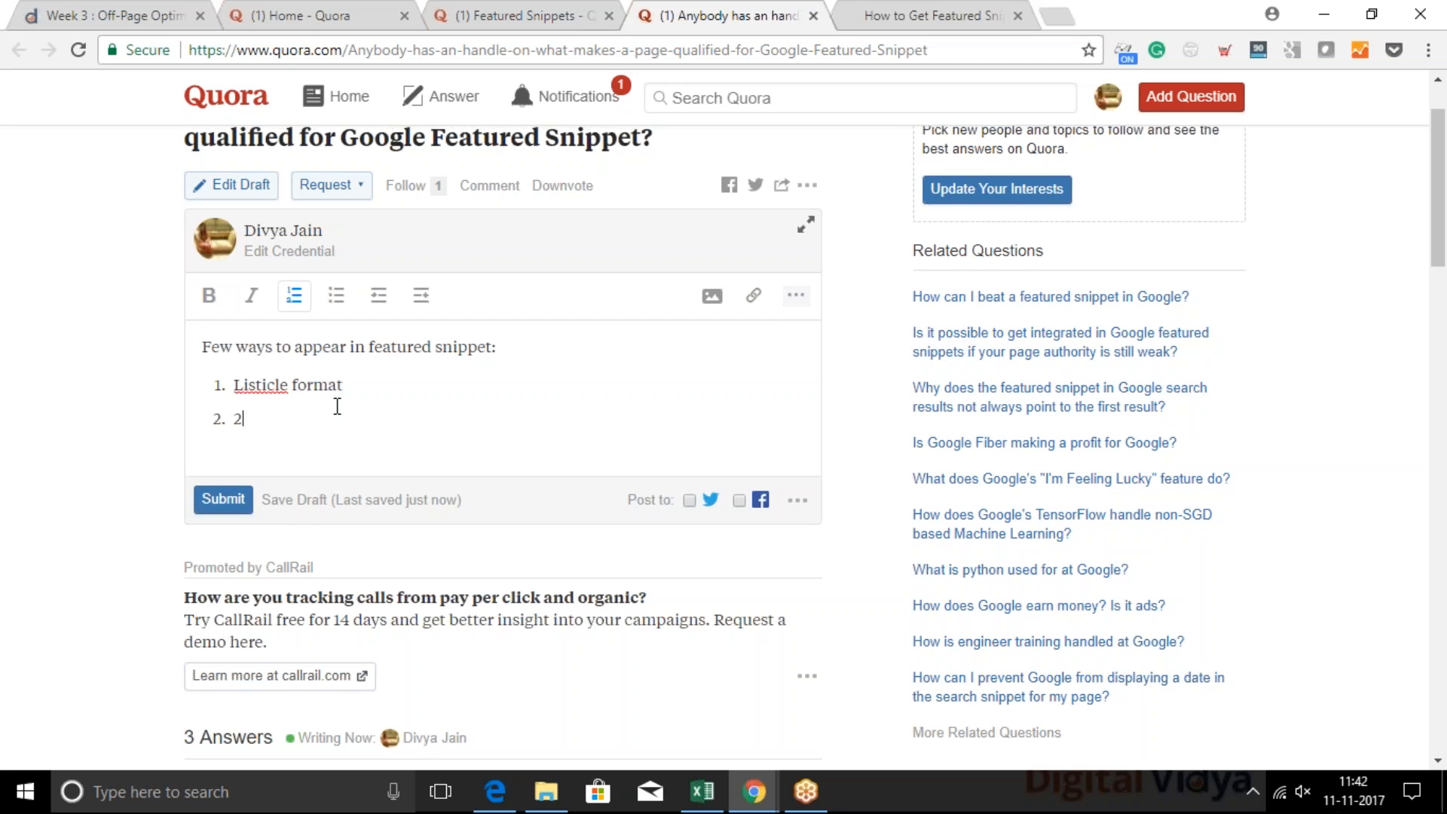
Add "Paragraph format" and "Question & answer format" as the second and third list items
type("Paragra[h")
key("BackSpace")
key("BackSpace")
key("BackSpace")
type("ph format")
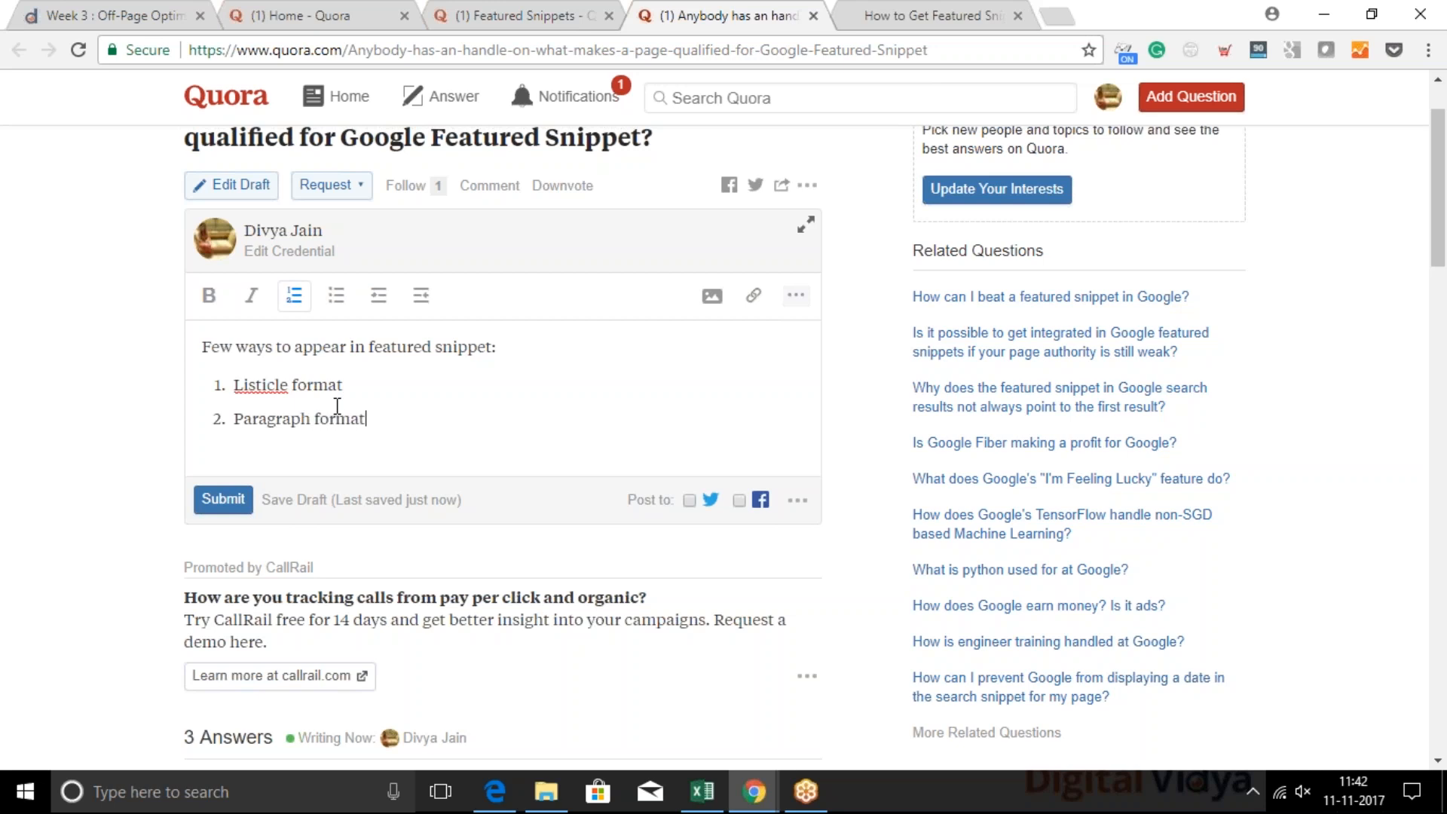
key("Return")
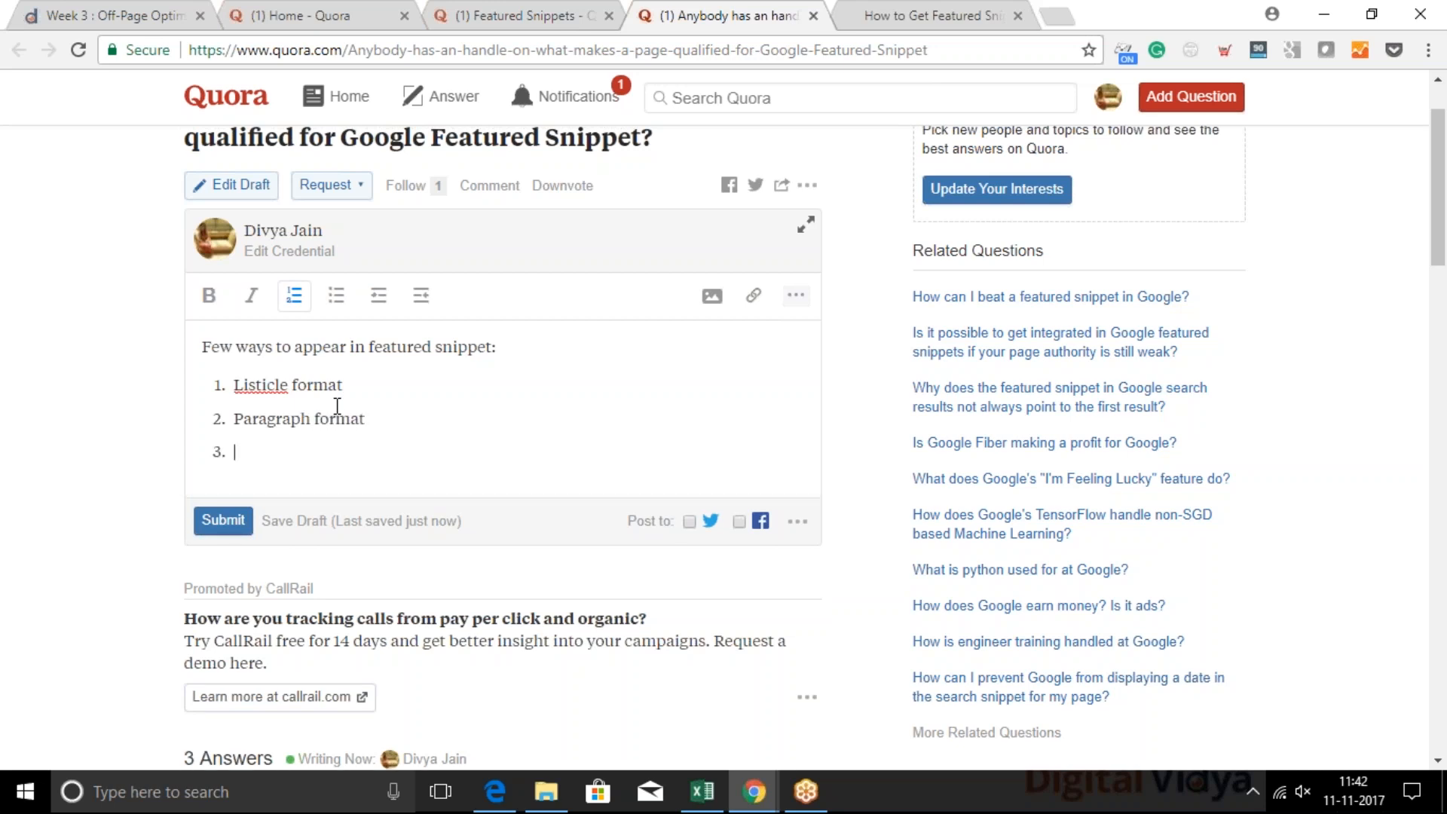
type("Question & answer")
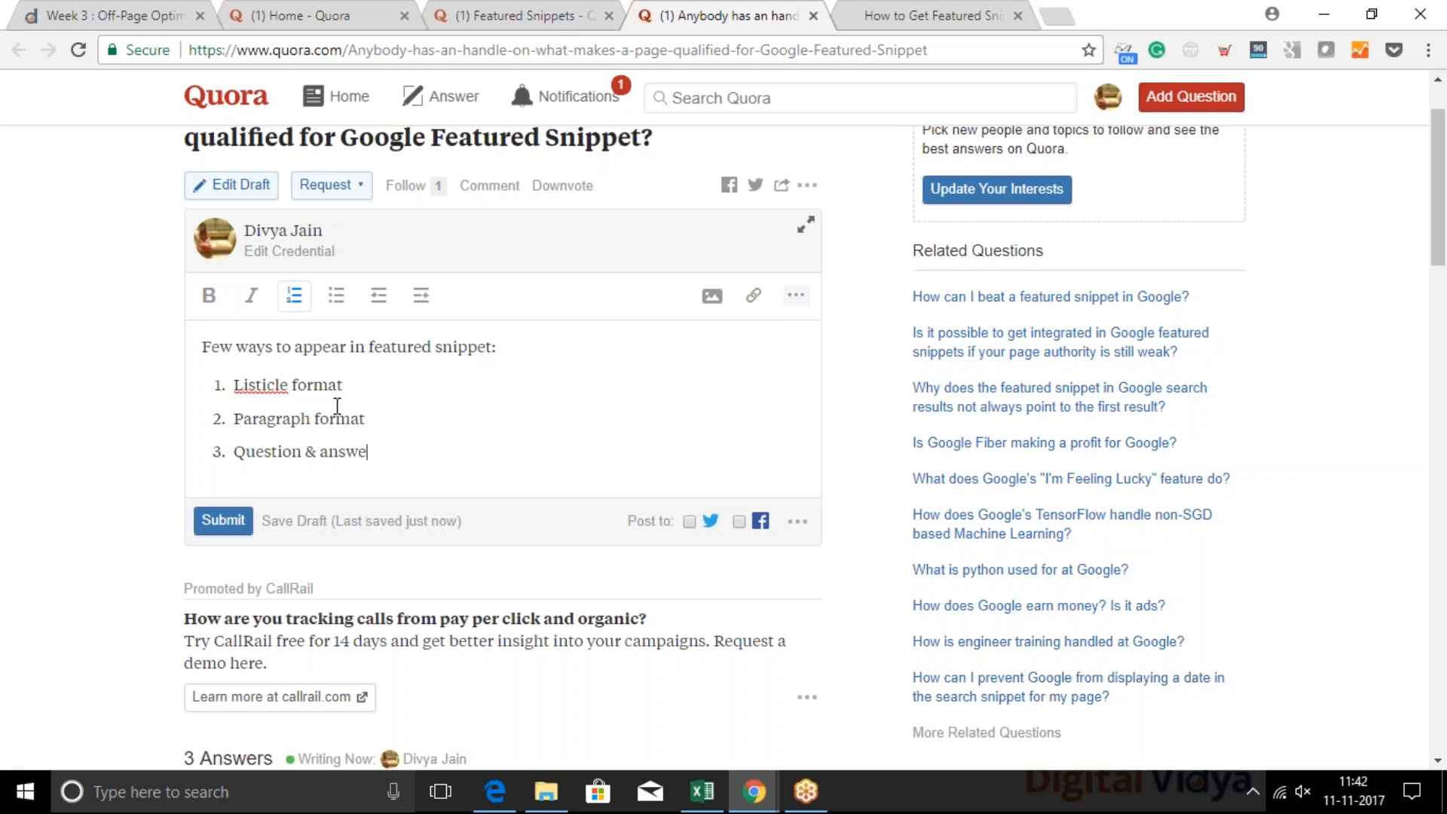
type(" format")
left_click(907, 15)
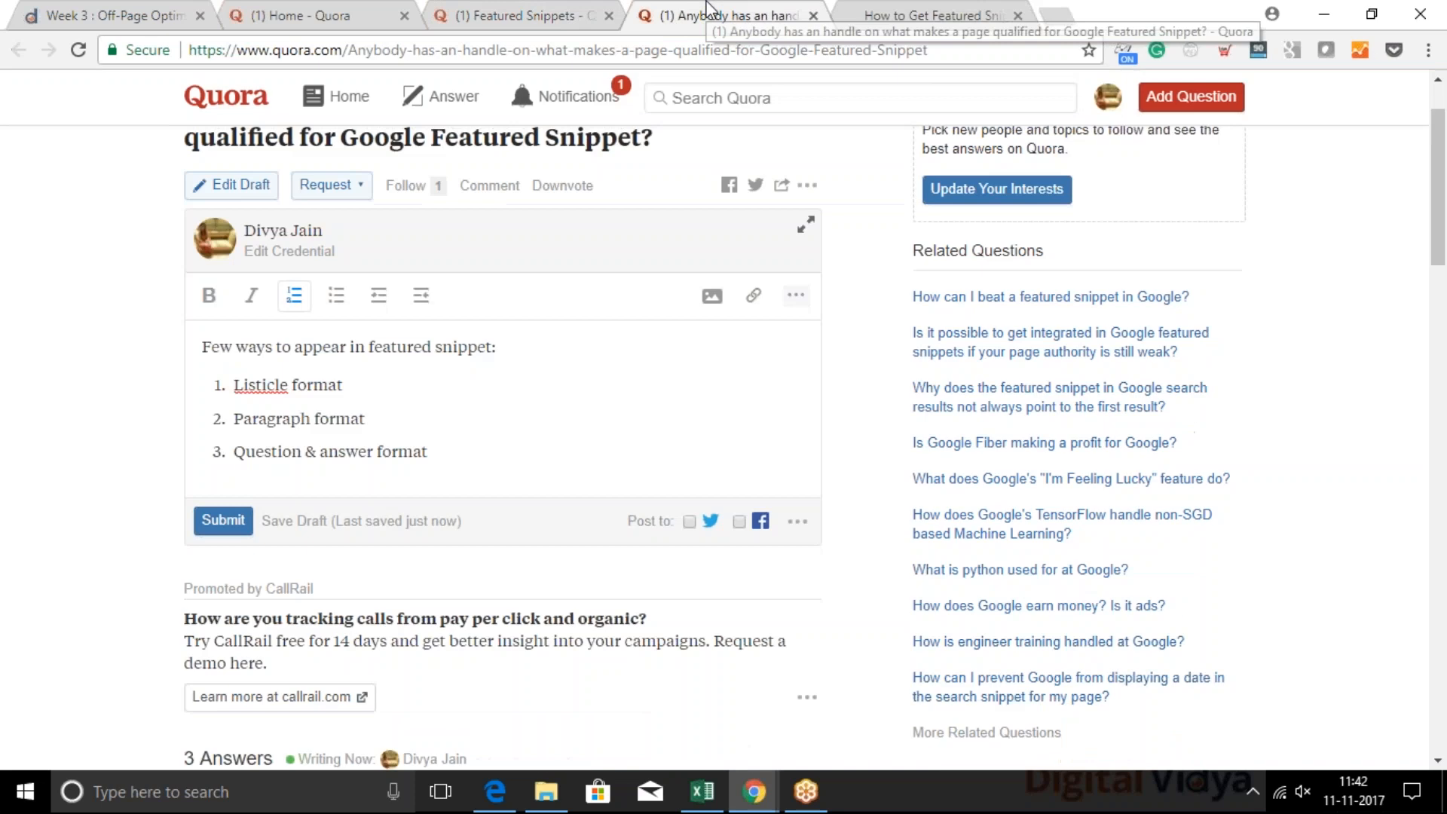
left_click(714, 13)
left_click_drag(372, 345, 494, 342)
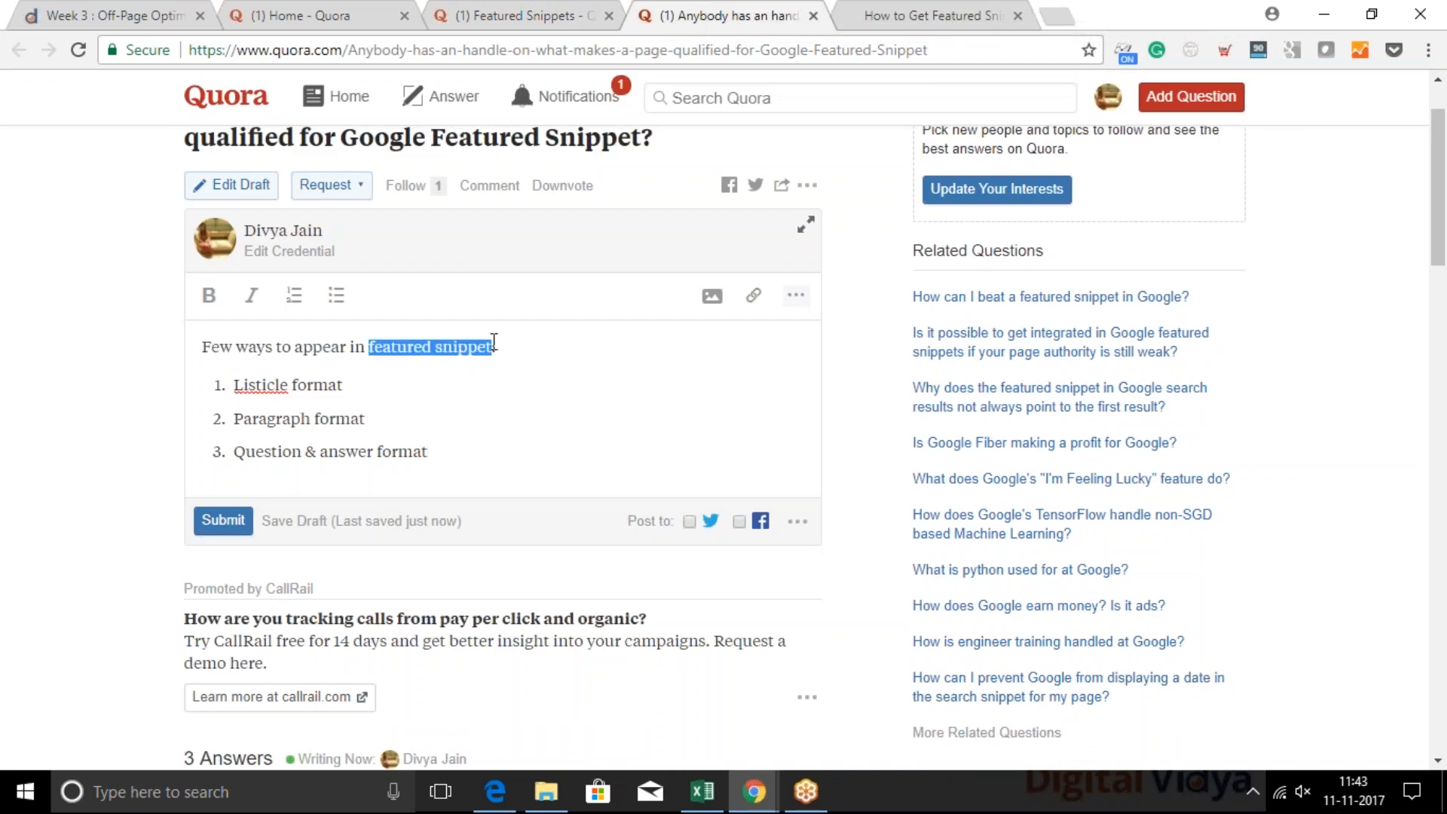
left_click(950, 10)
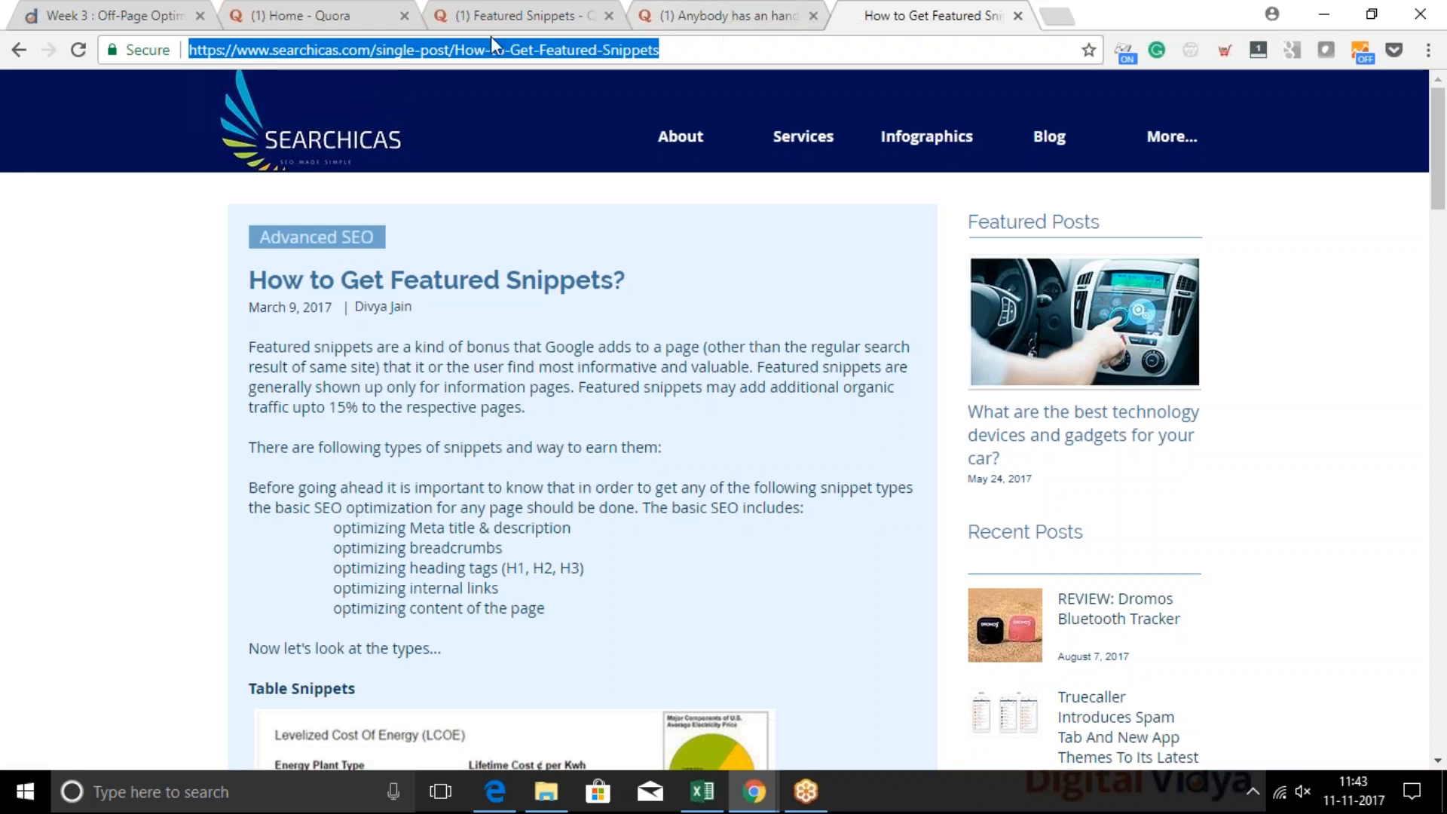
left_click(757, 10)
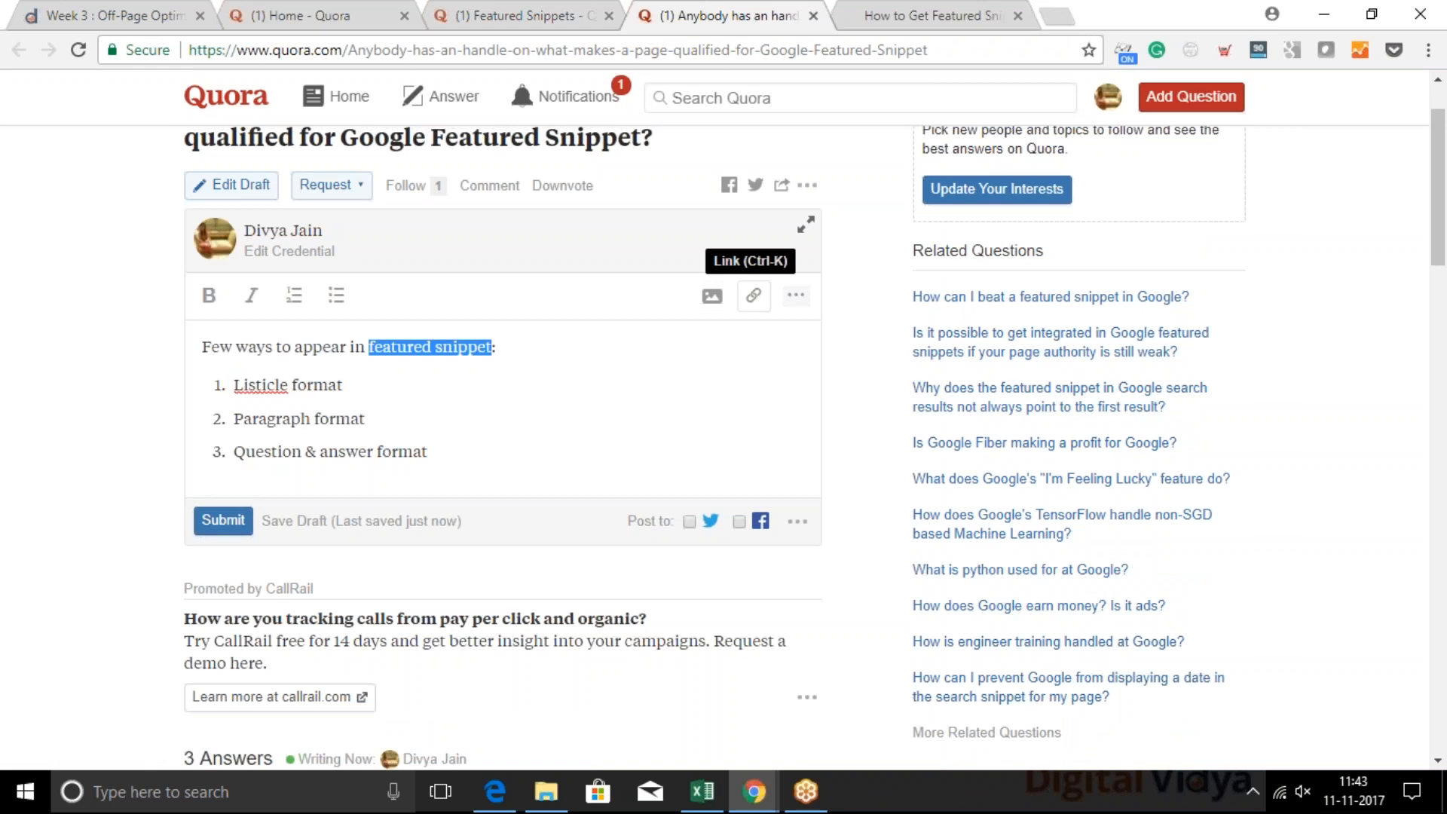
left_click(754, 295)
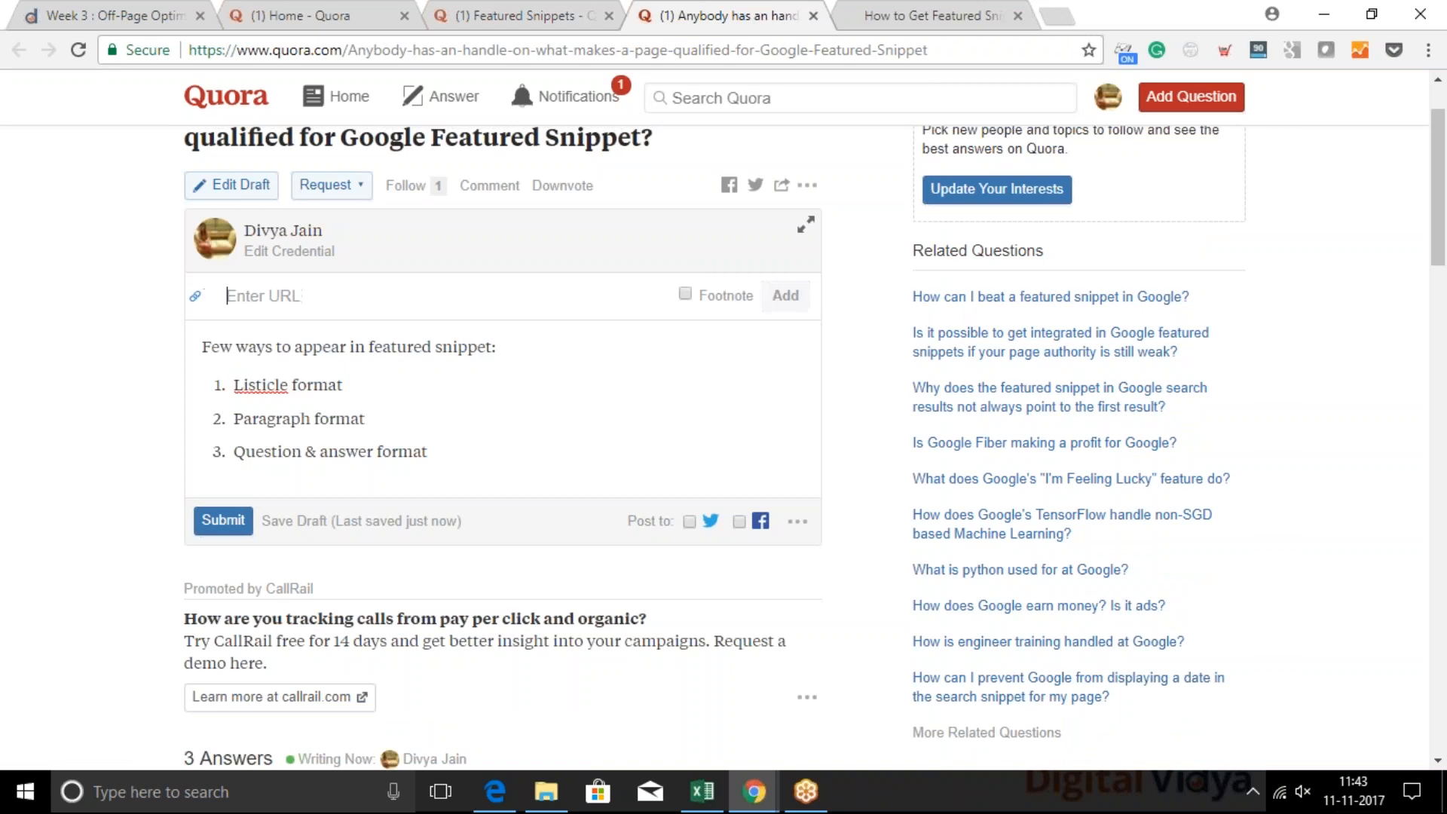
key("ctrl+v")
key("Return")
left_click(568, 439)
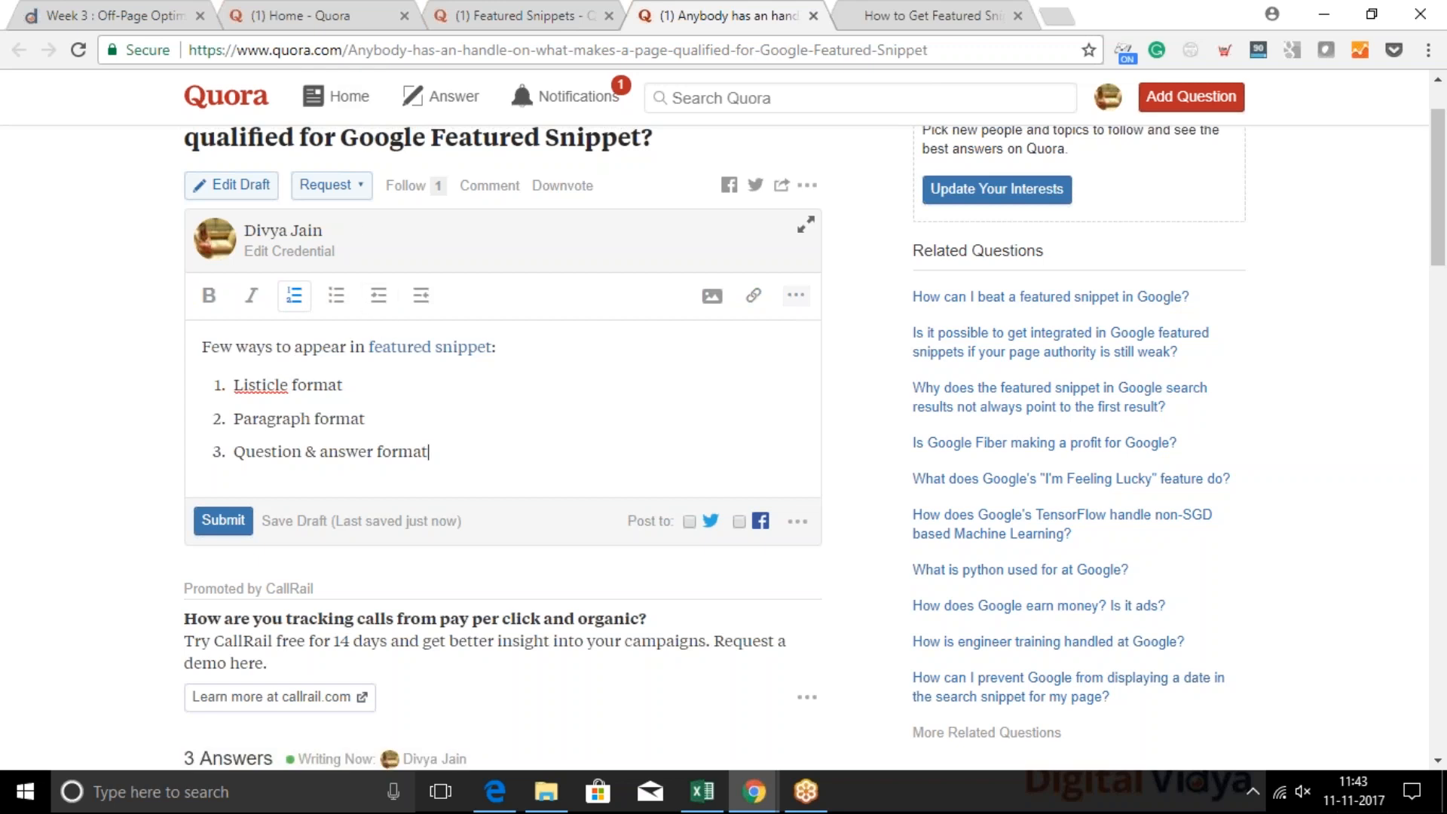
Search the question page for the answer author's first name and go through the matches
scroll(252, 420, "down", 1)
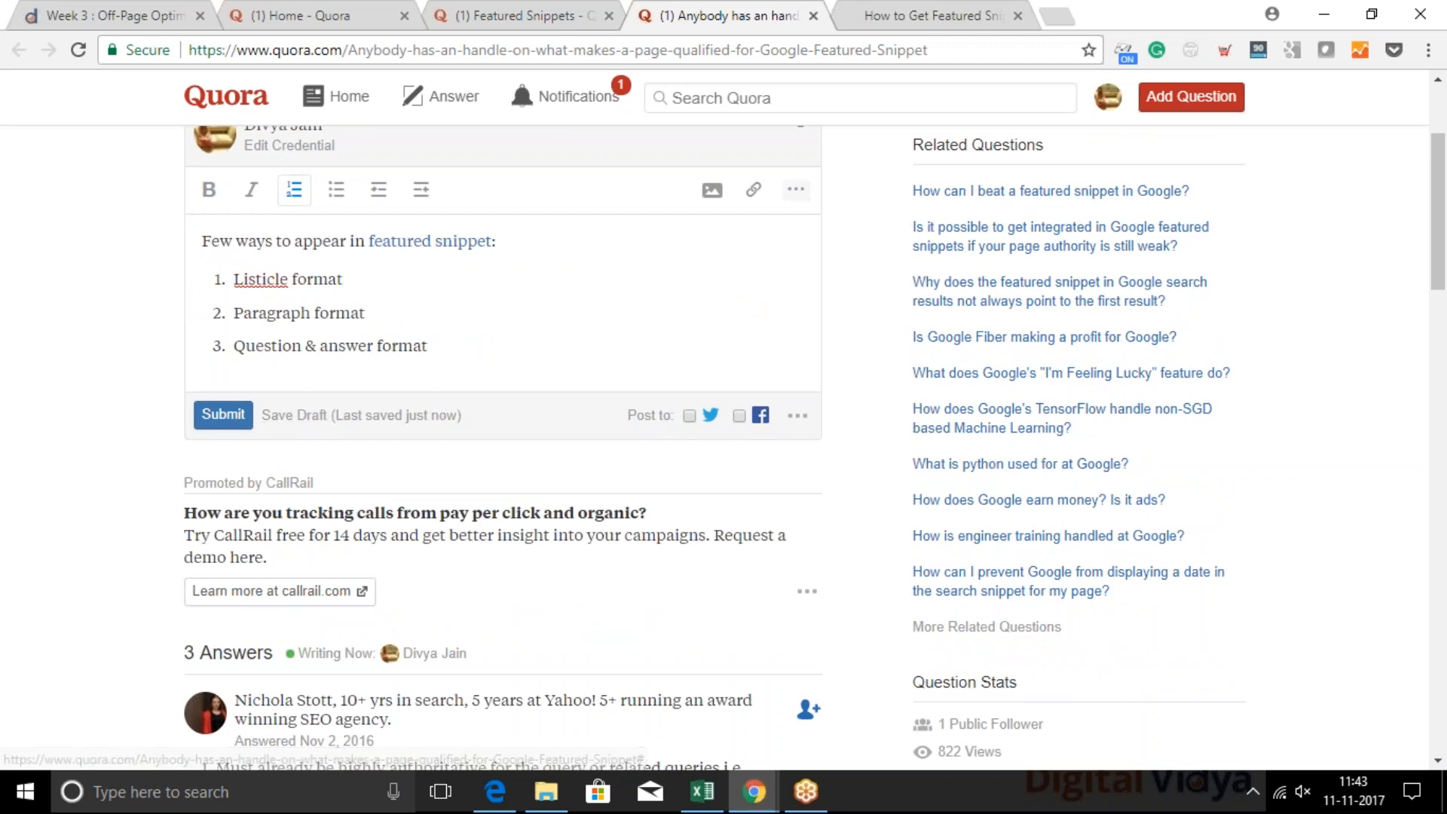
scroll(226, 413, "down", 7)
scroll(226, 413, "up", 5)
key("ctrl+f")
type("divya")
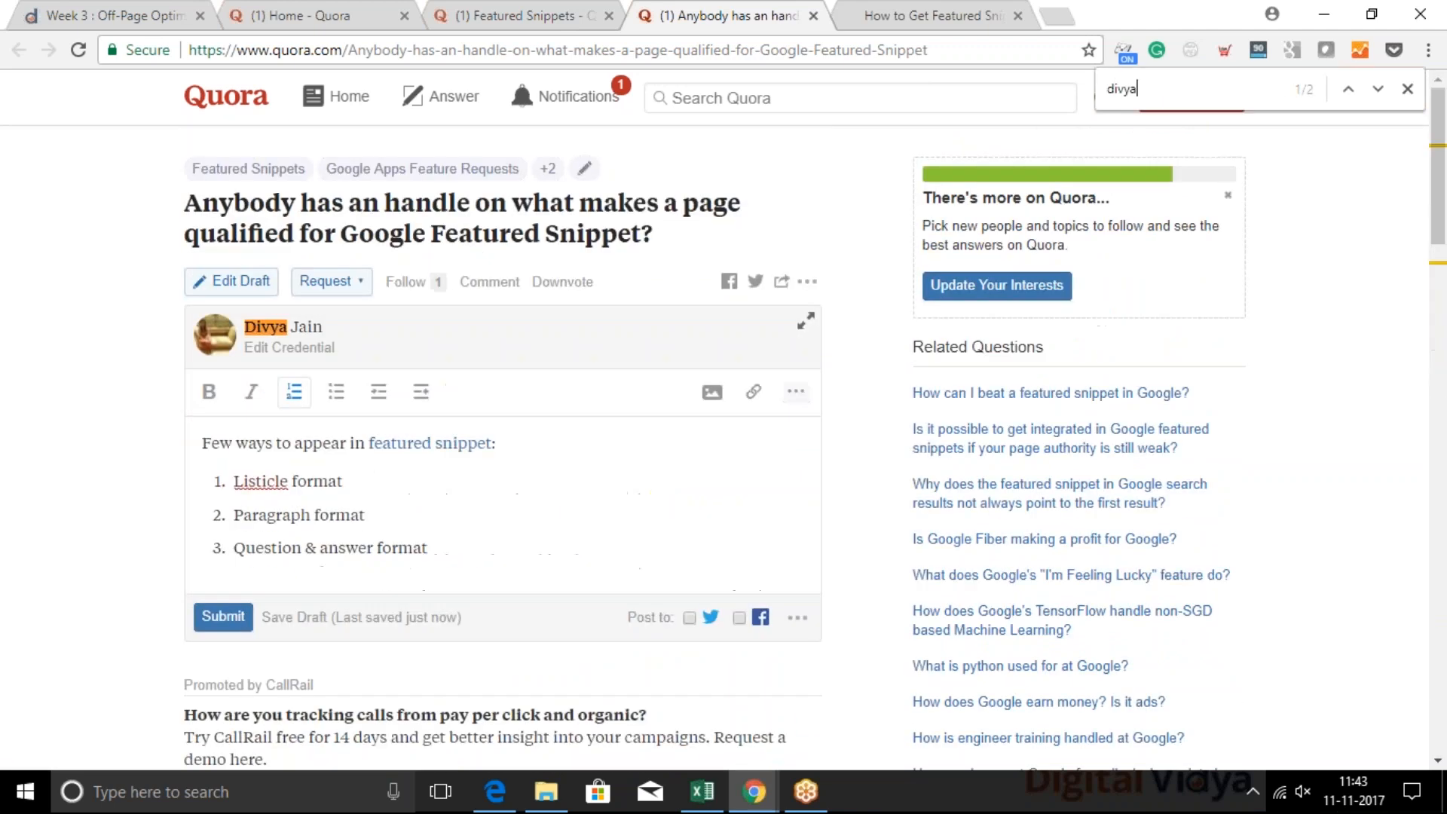
key("Return")
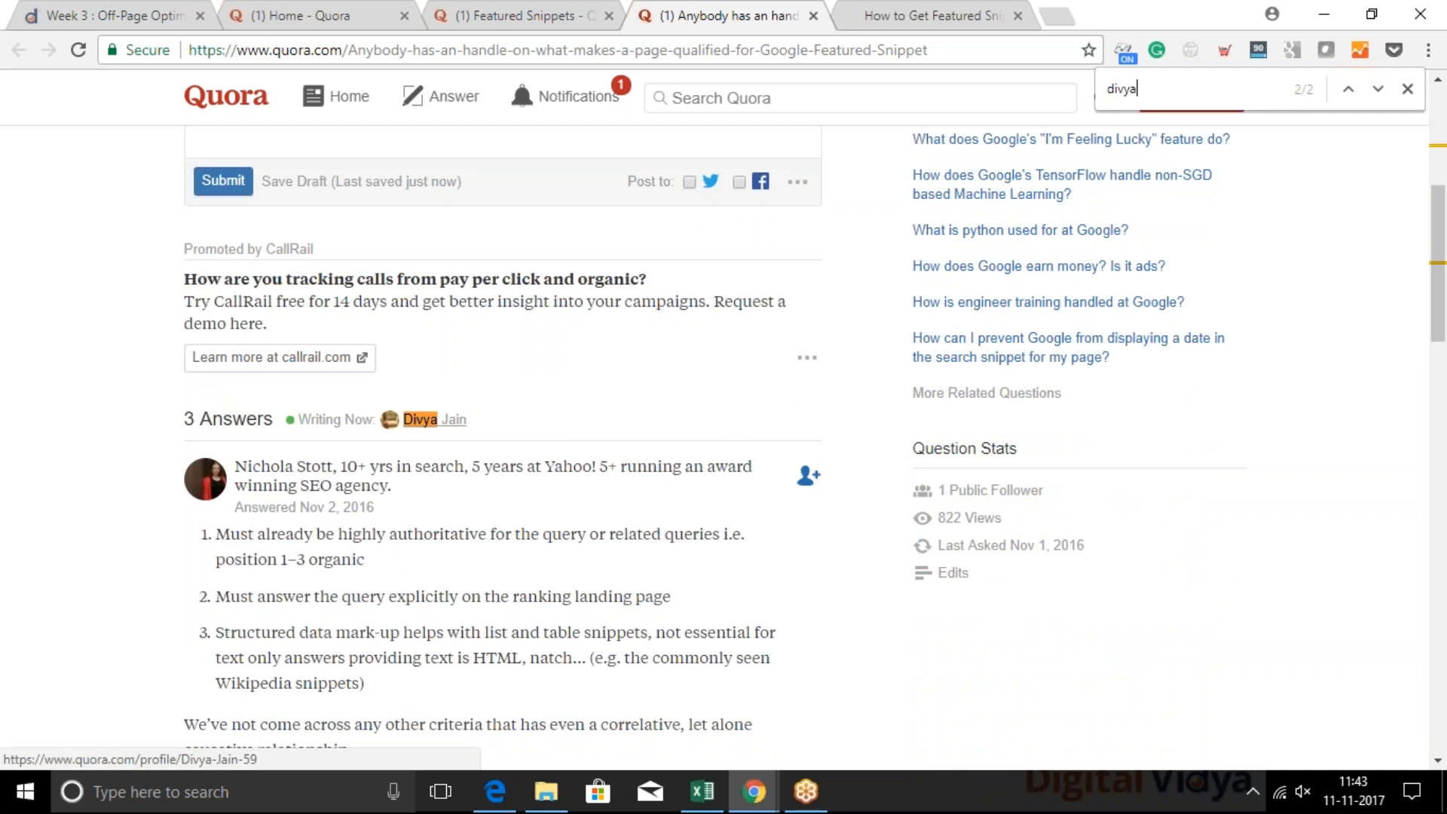
key("Return")
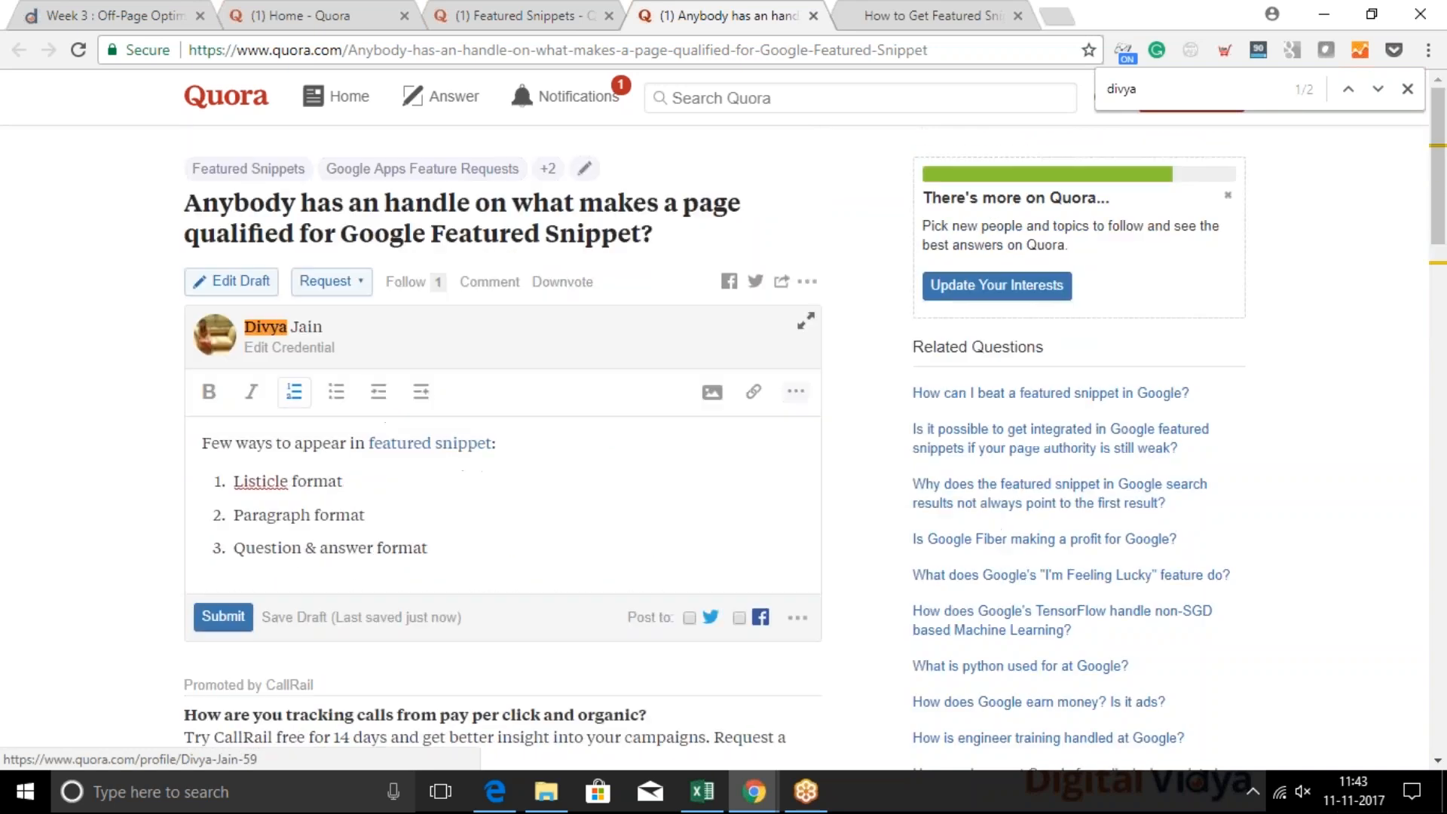
Close the page search, submit the answer and dismiss the request to add a credential
key("Escape")
scroll(504, 422, "down", 3)
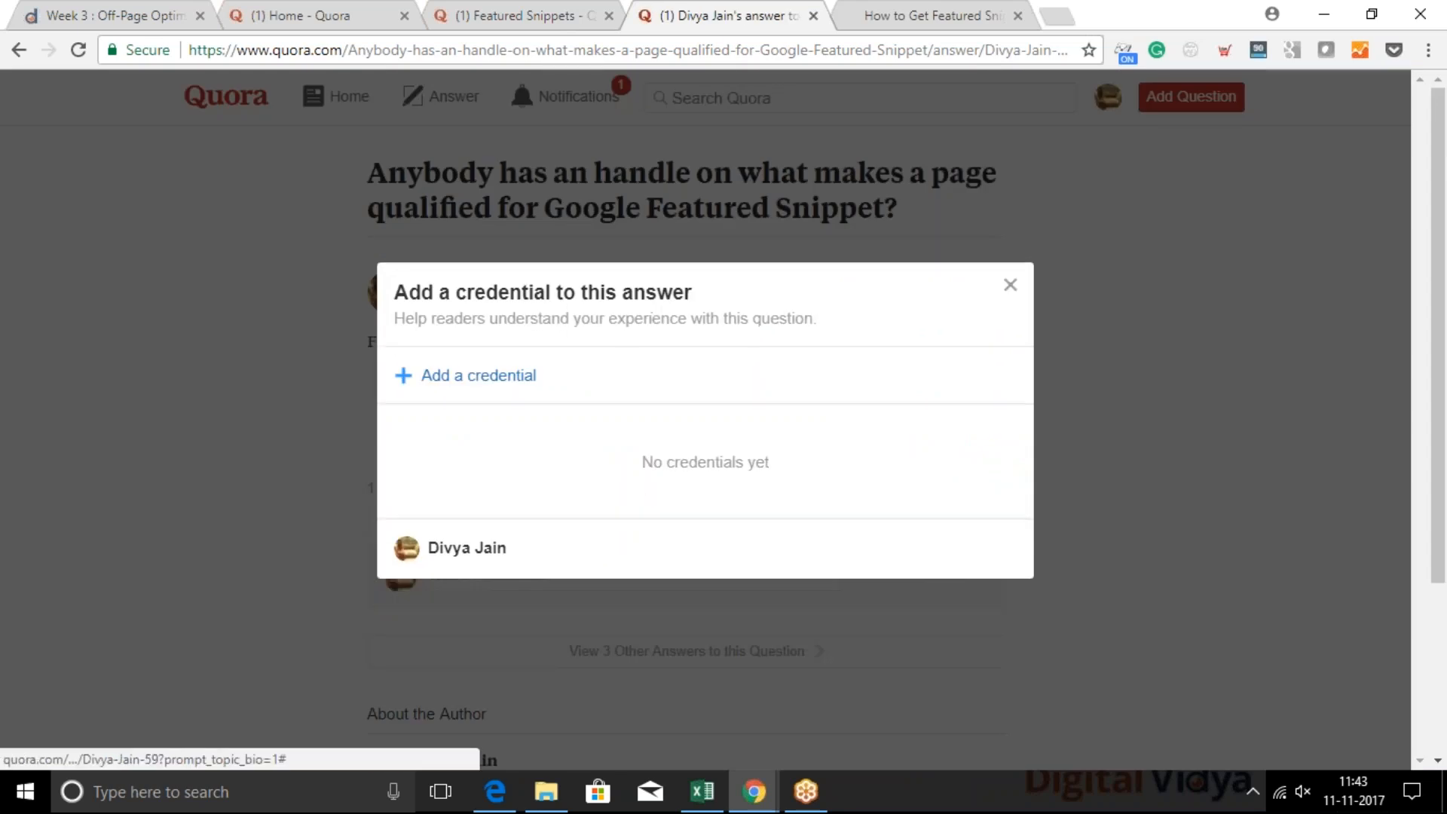
left_click(1009, 285)
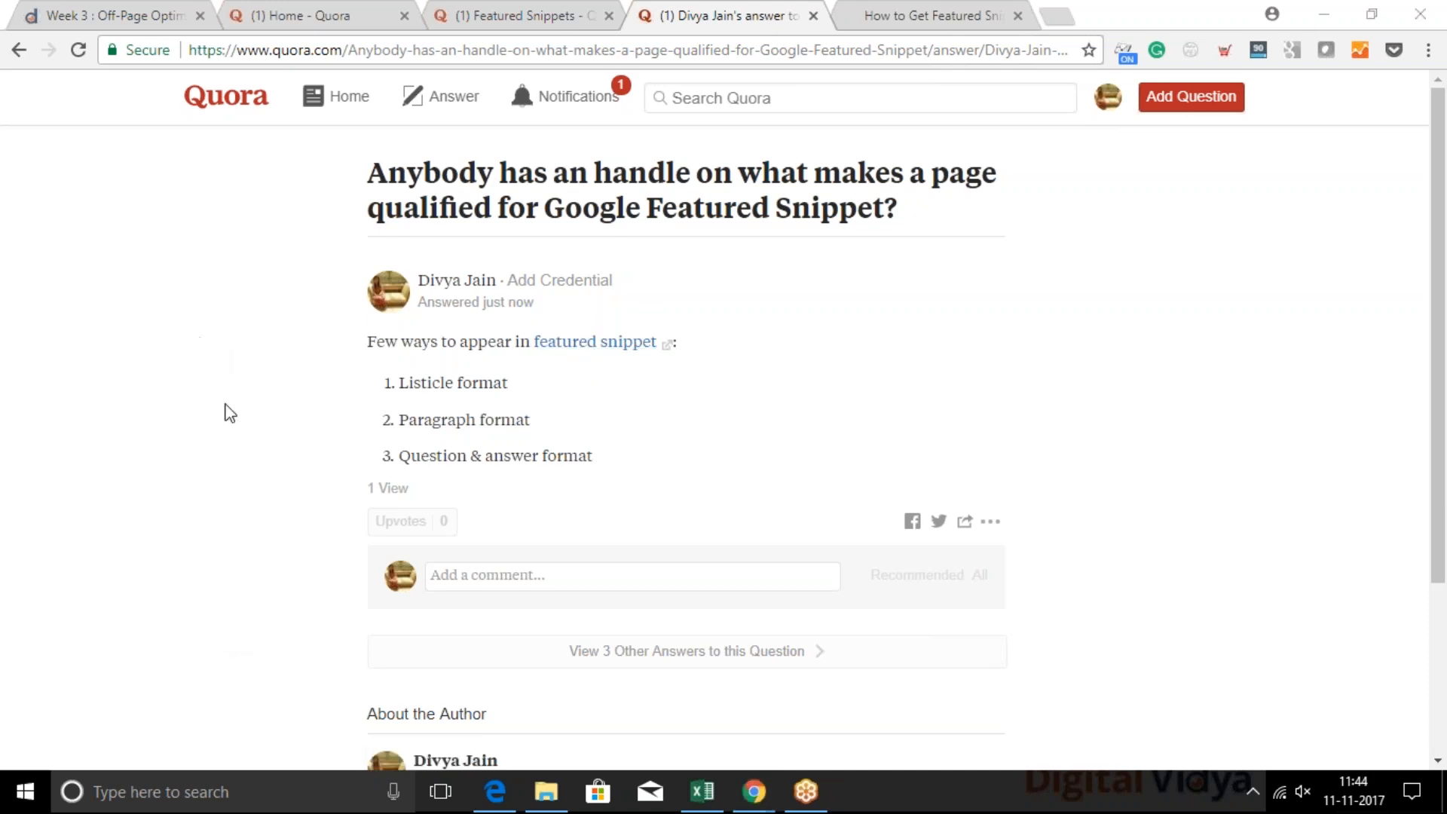
Open the full question page and locate the submitted answer by searching for the author's first name
left_click(676, 208)
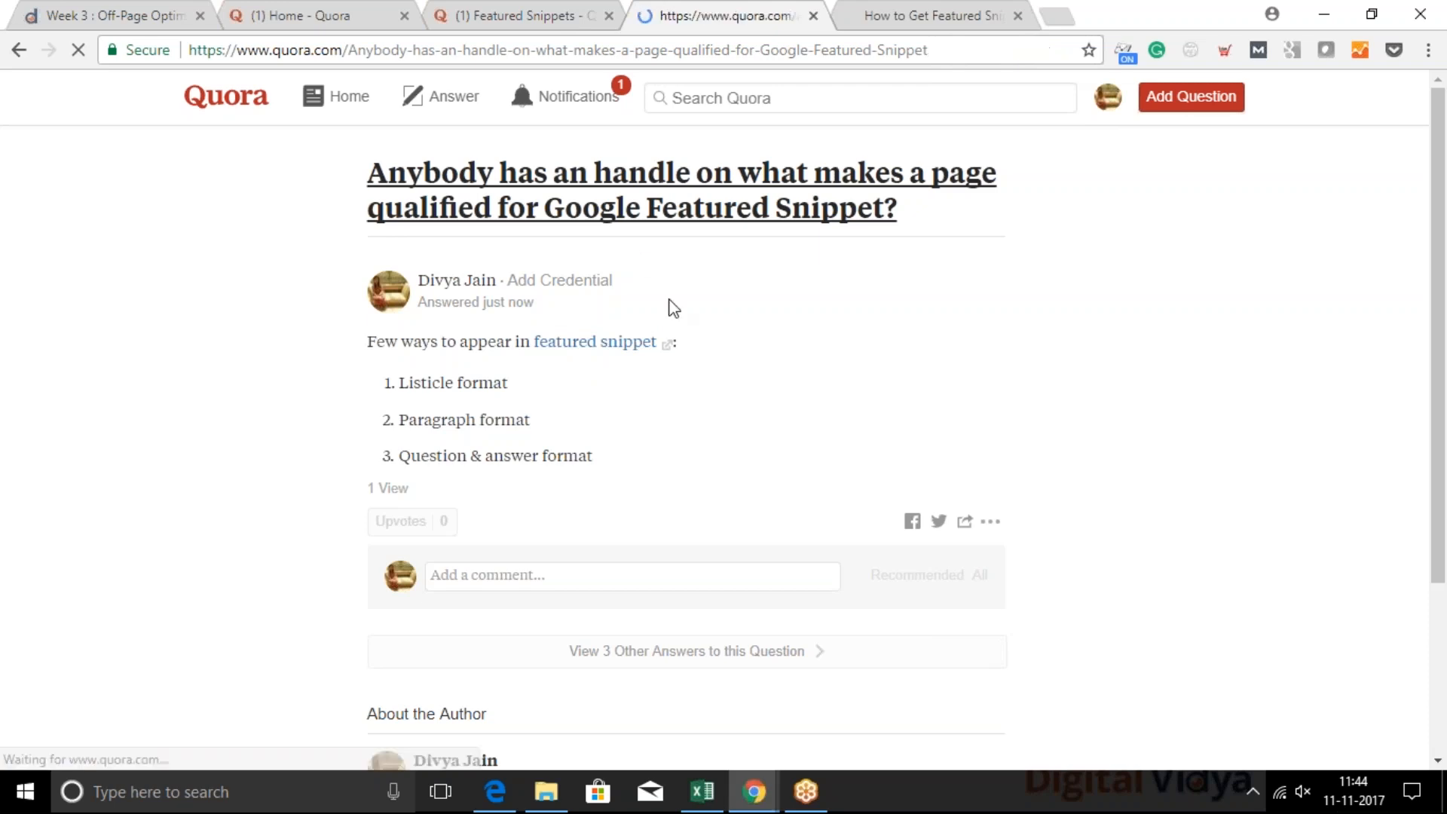
scroll(673, 307, "down", 3)
key("ctrl+f")
type("divya")
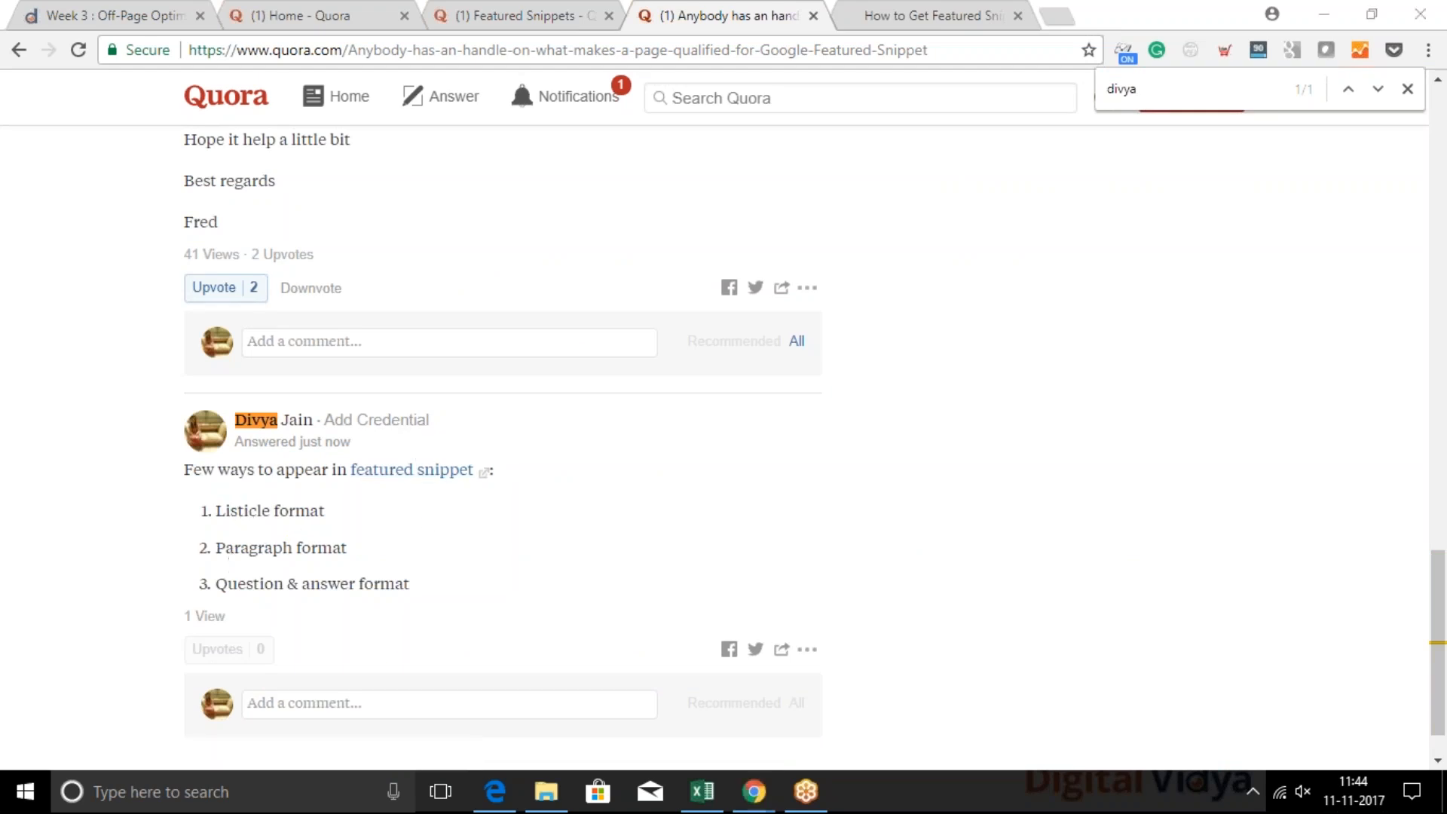
scroll(494, 576, "down", 1)
scroll(498, 577, "down", 1)
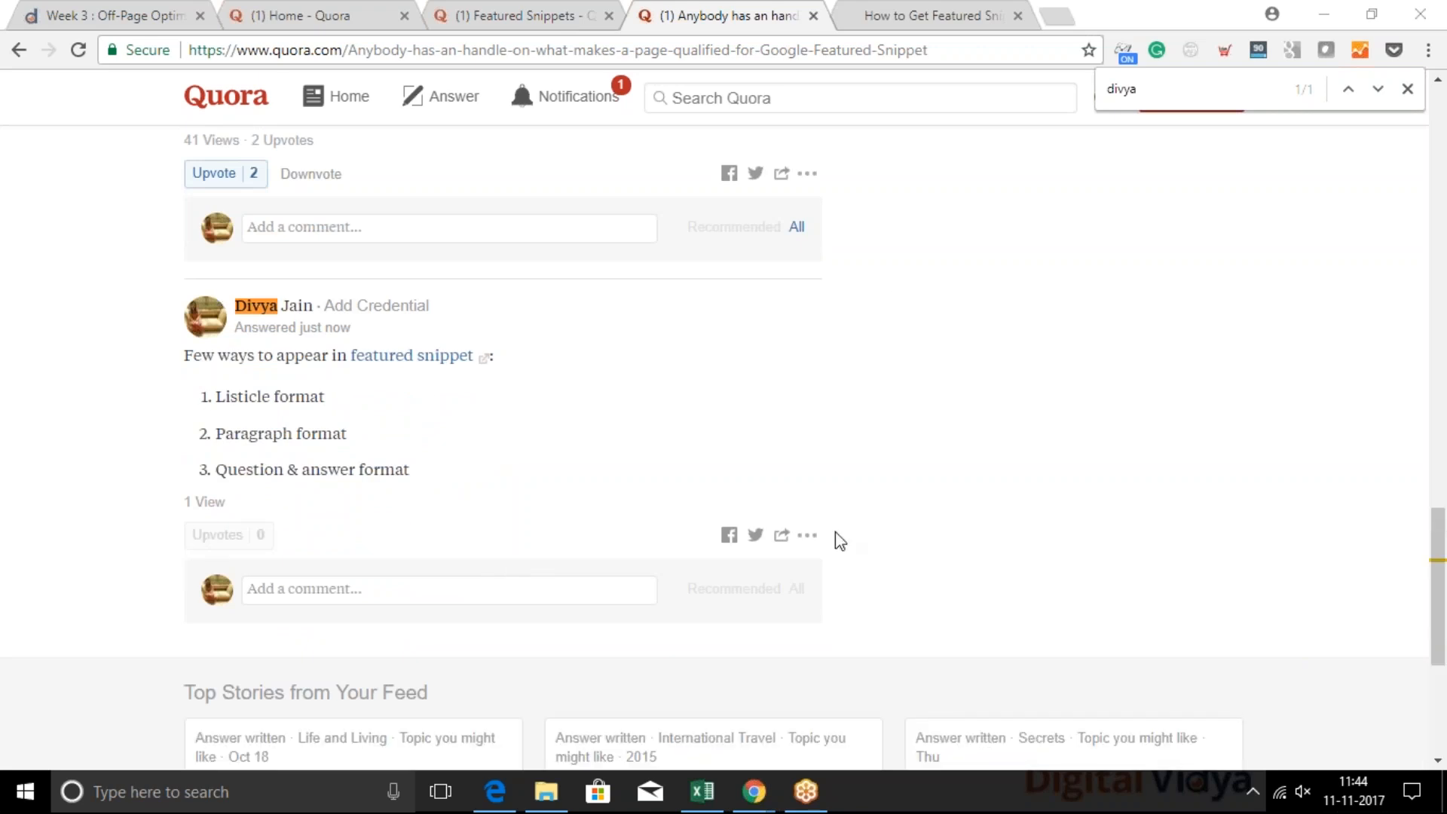
Delete the newly submitted answer about appearing in featured snippets and confirm the deletion
left_click(807, 535)
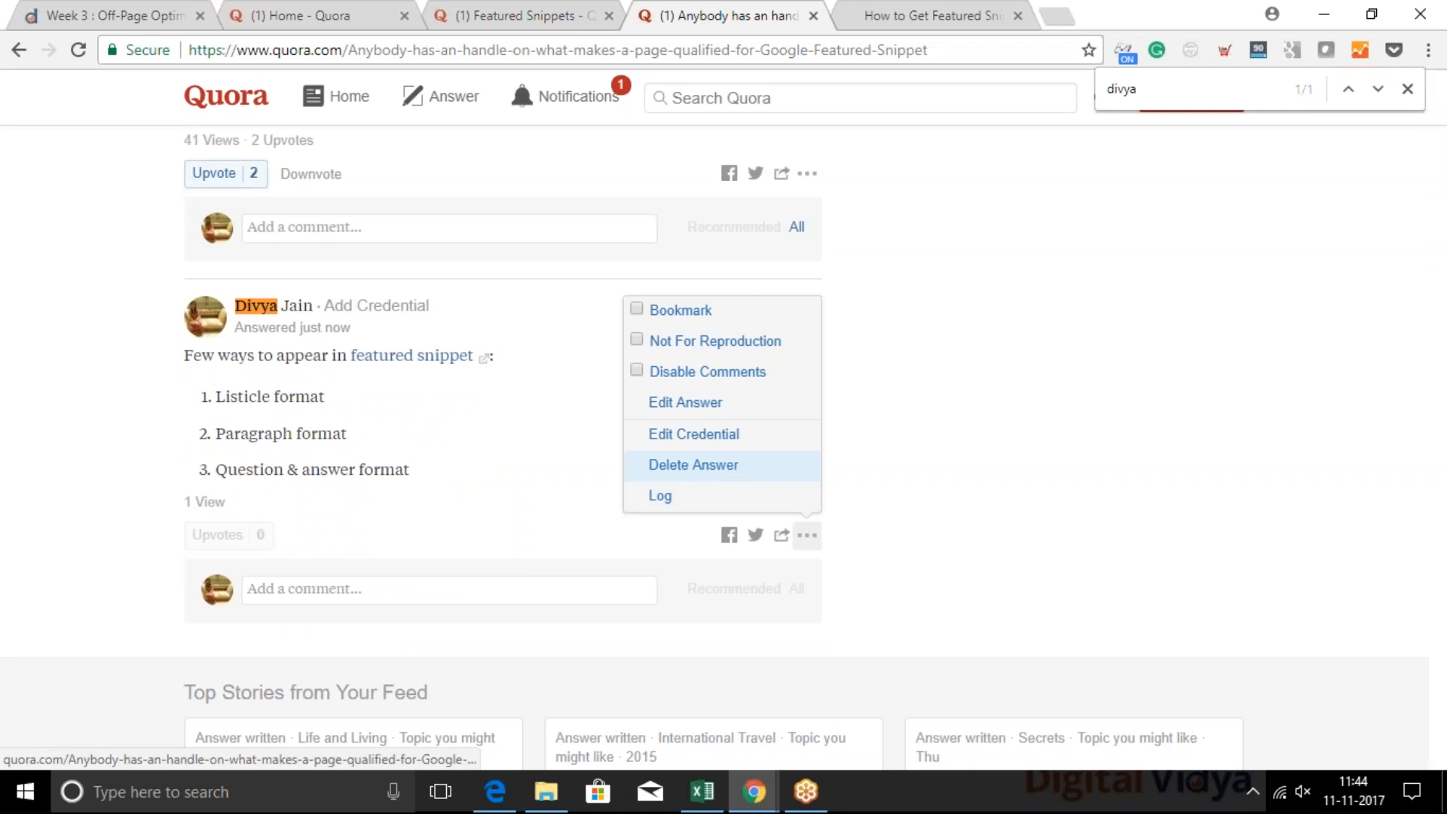
left_click(775, 462)
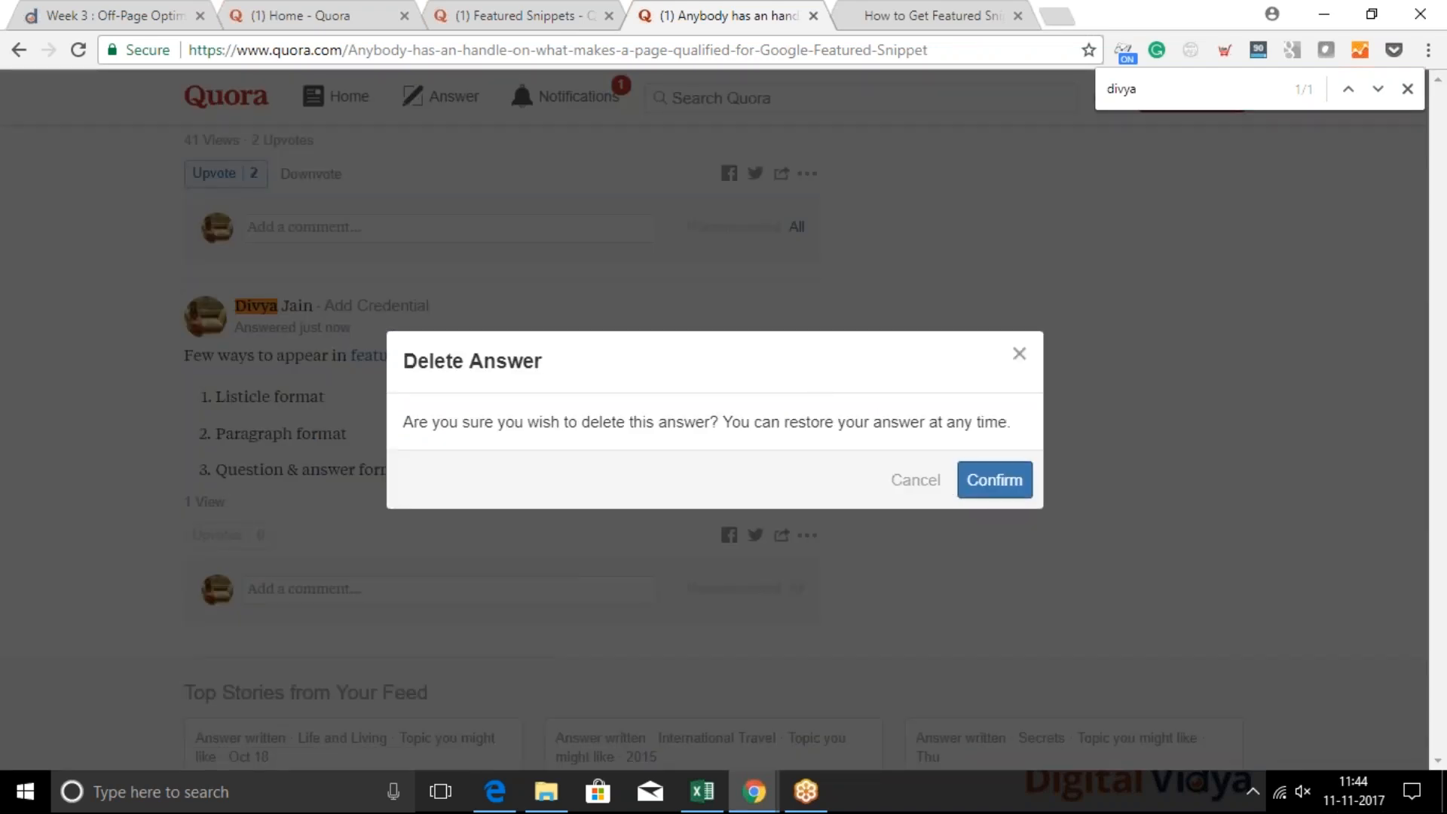
left_click(972, 482)
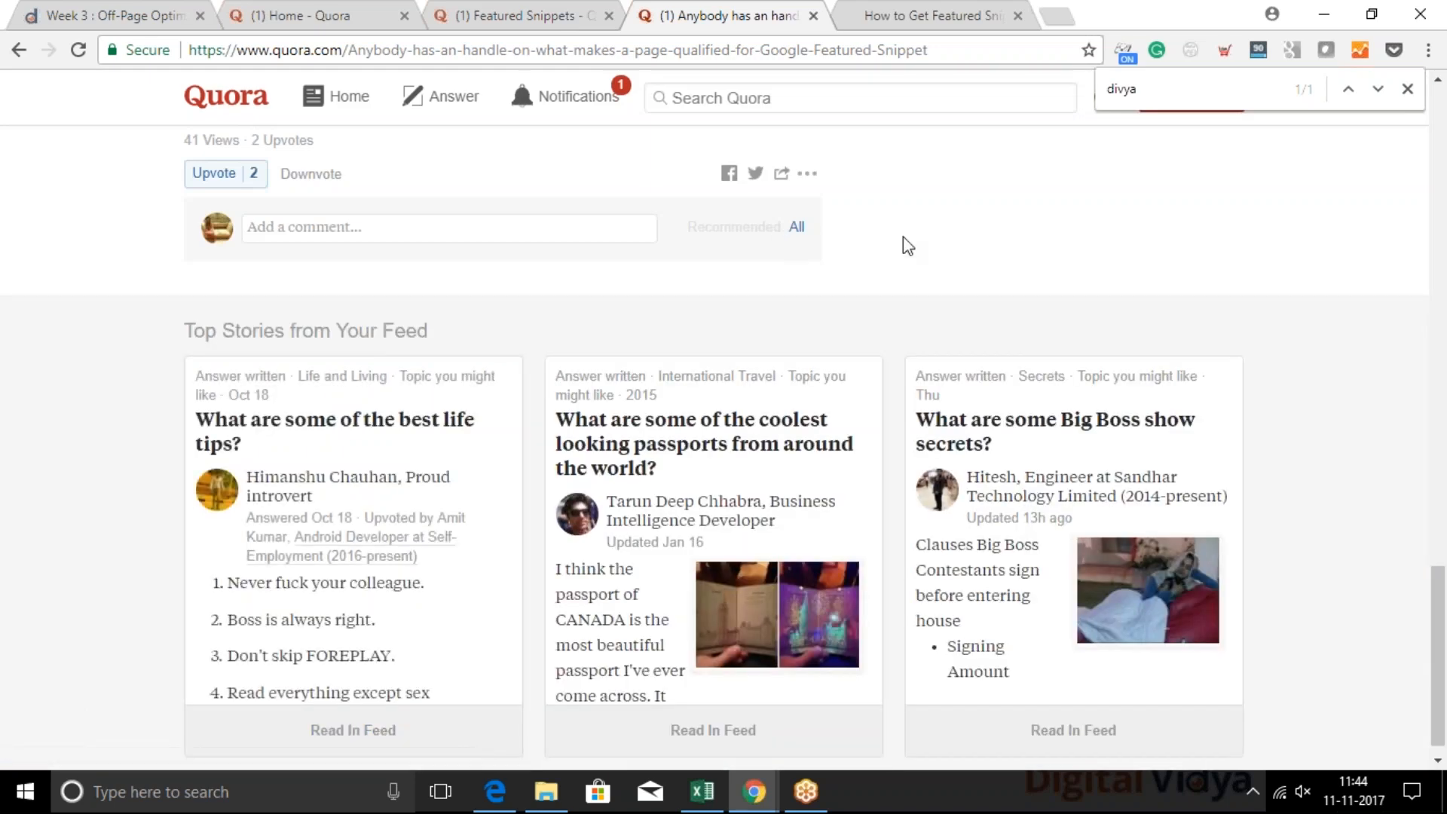
scroll(903, 238, "up", 4)
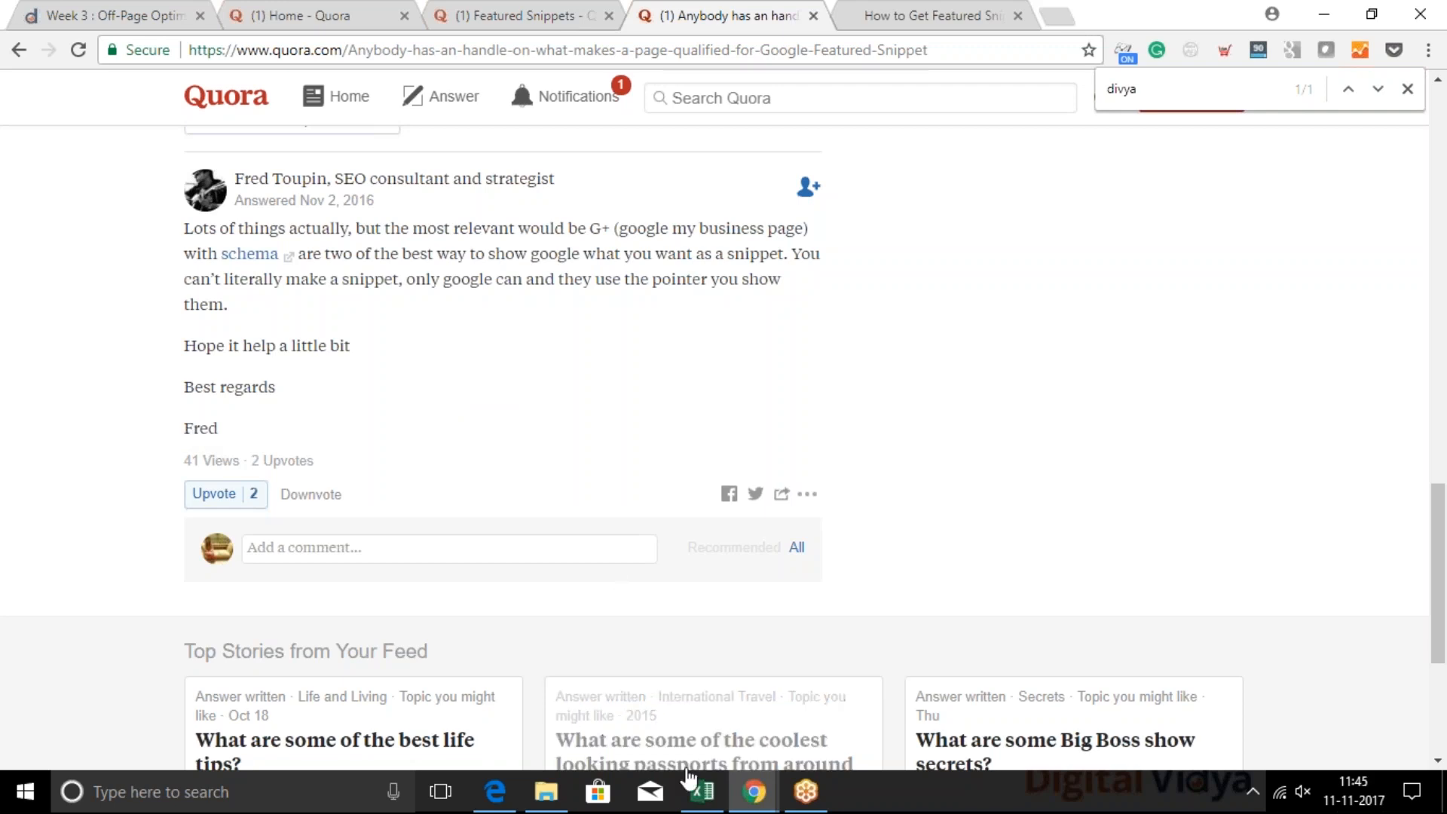
Check the Social Media Channels for SEO slide, return to the question page's browser window and open youtube.com there
mouse_move(751, 795)
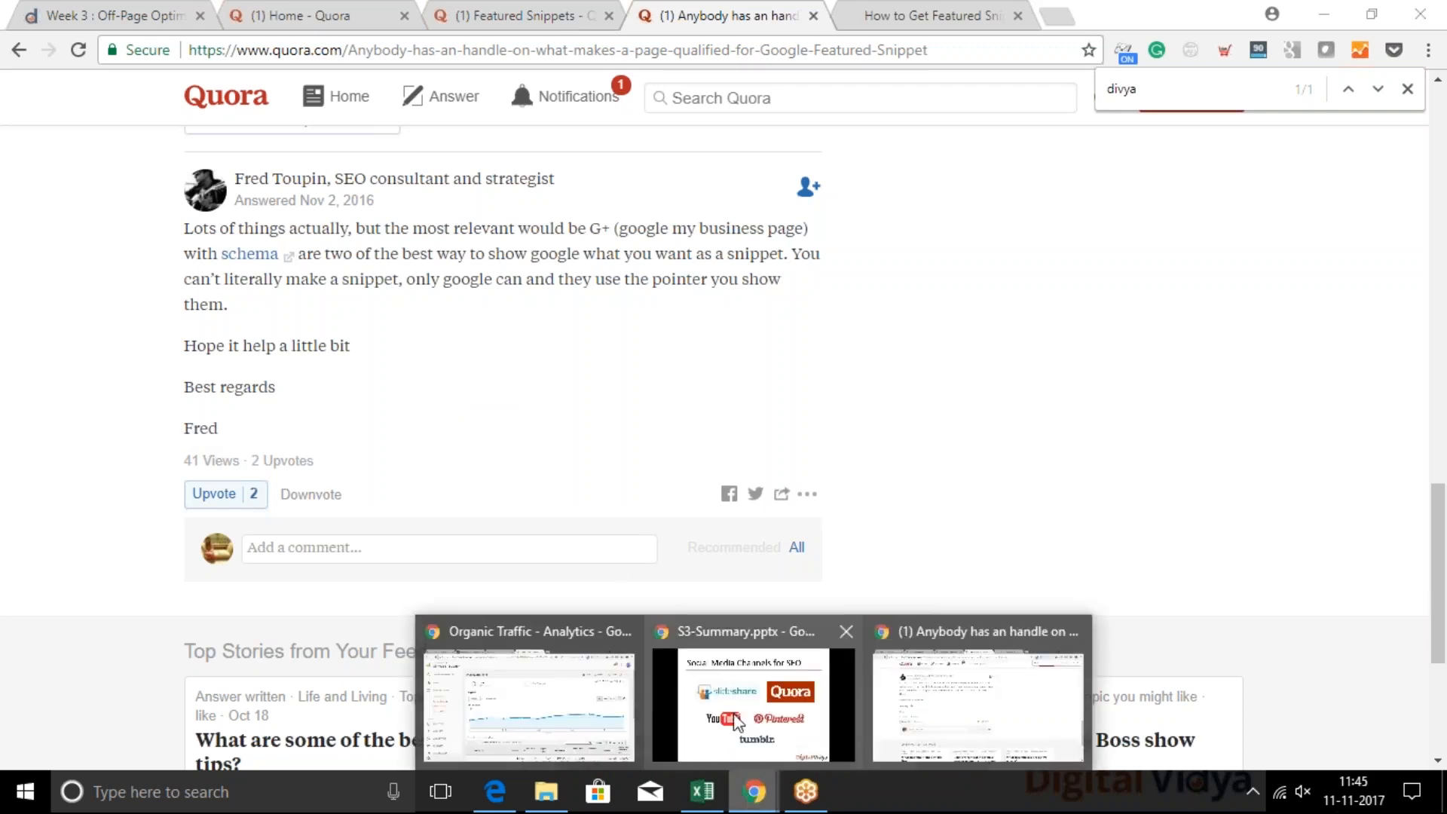
left_click(757, 700)
key("alt+Tab")
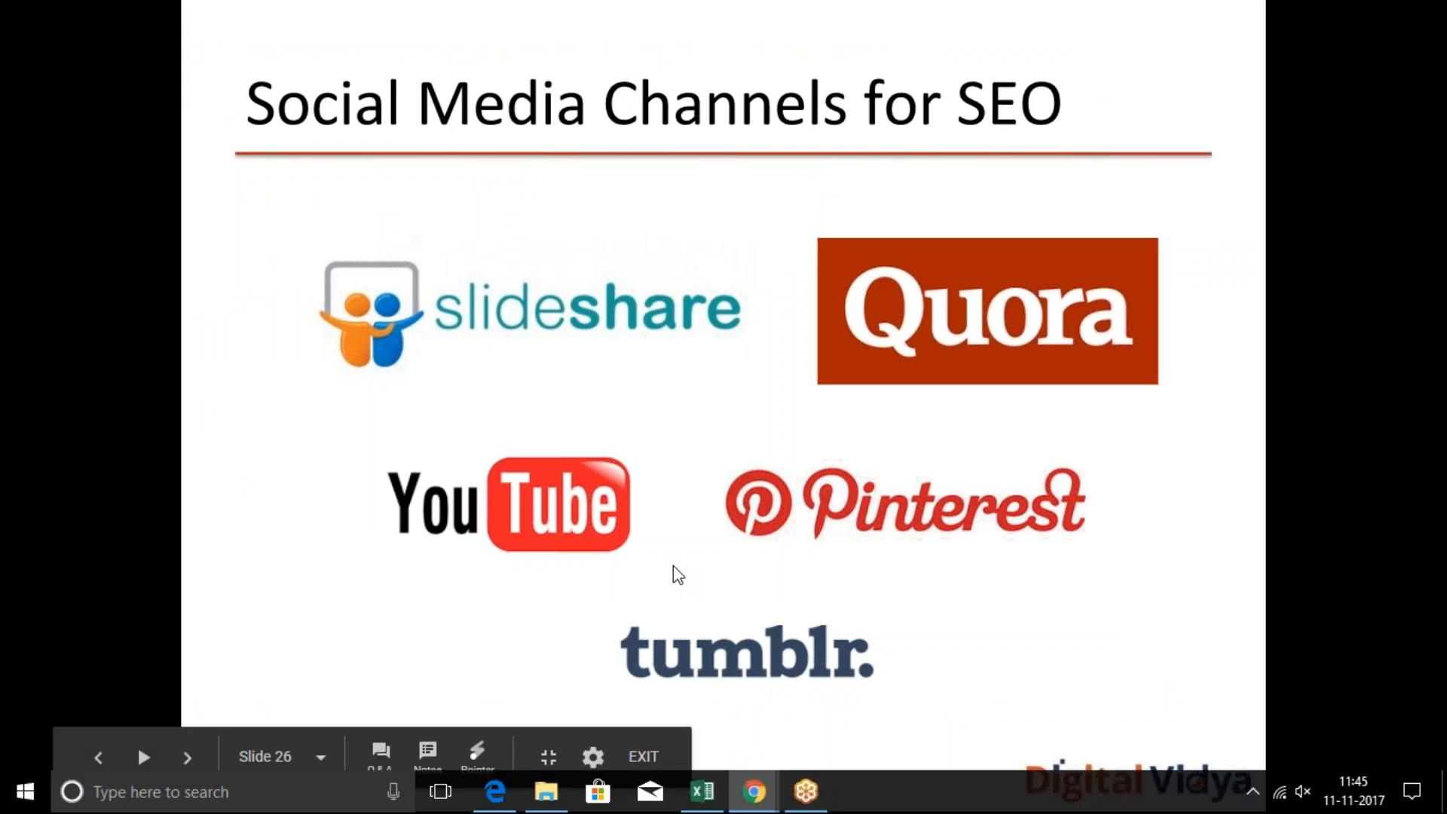
left_click(550, 49)
type("youtube.com")
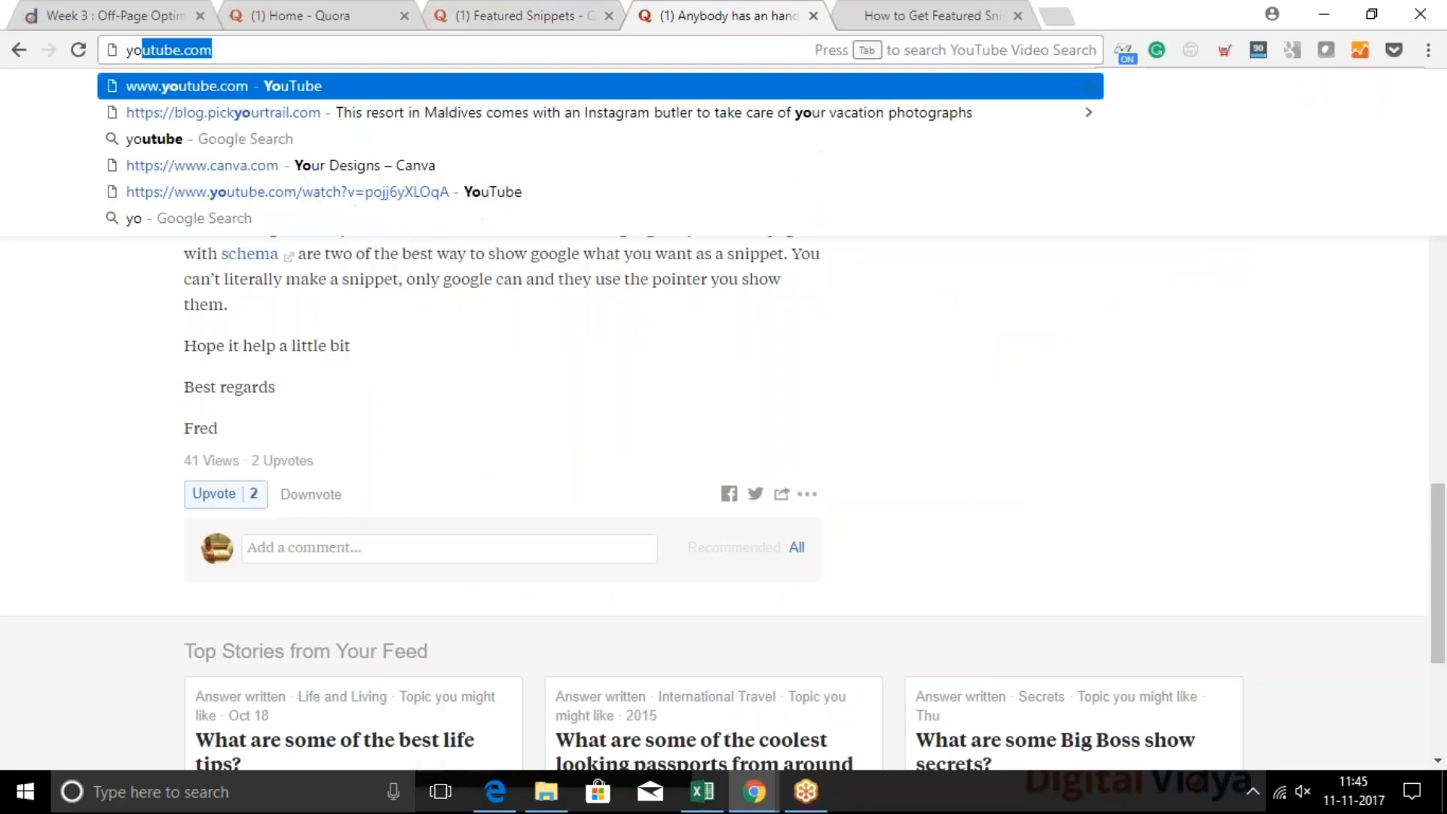
key("Return")
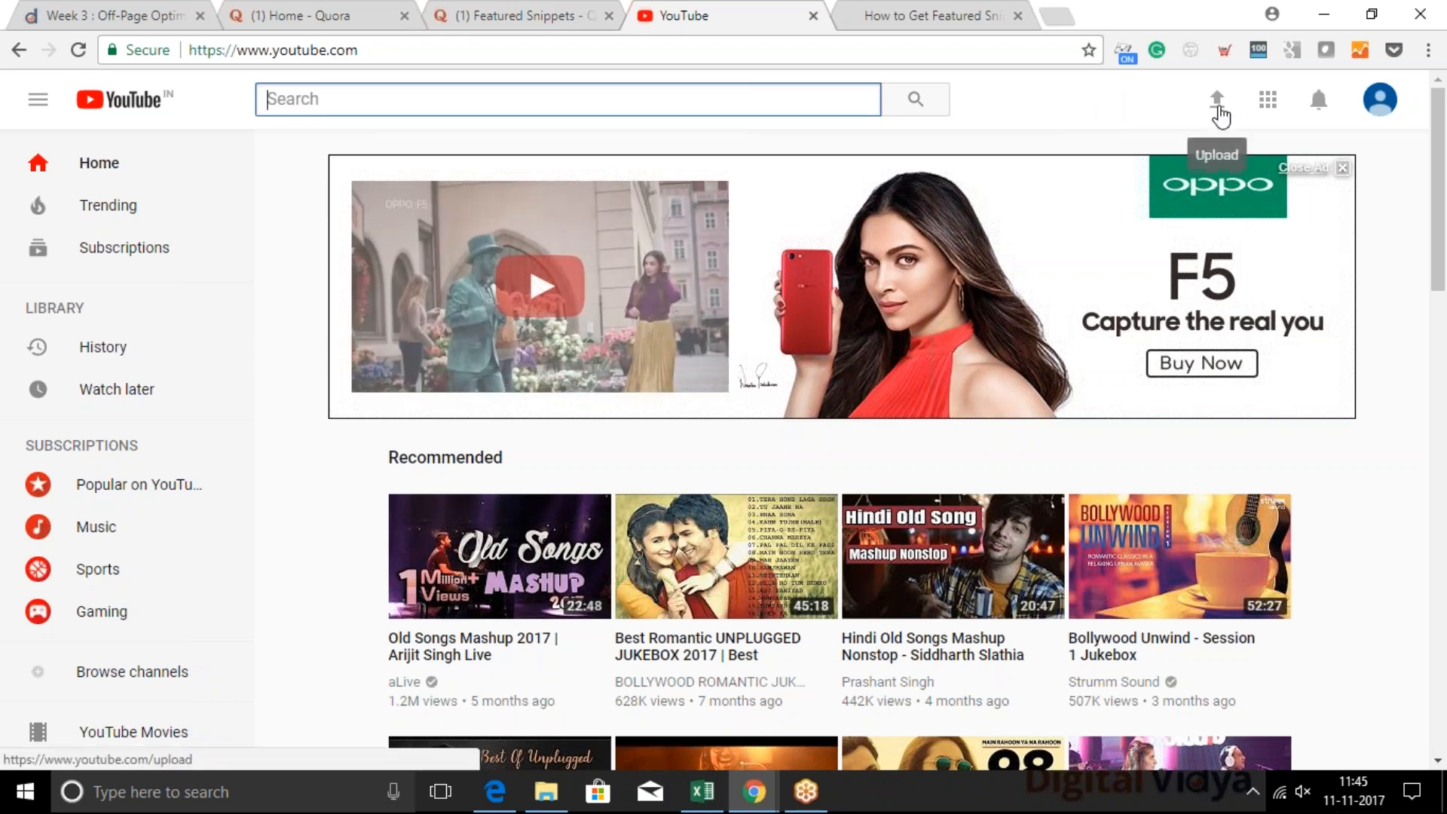
Create a YouTube channel under the prefilled name for uploading, then open the video file selection and cancel it
left_click(1217, 105)
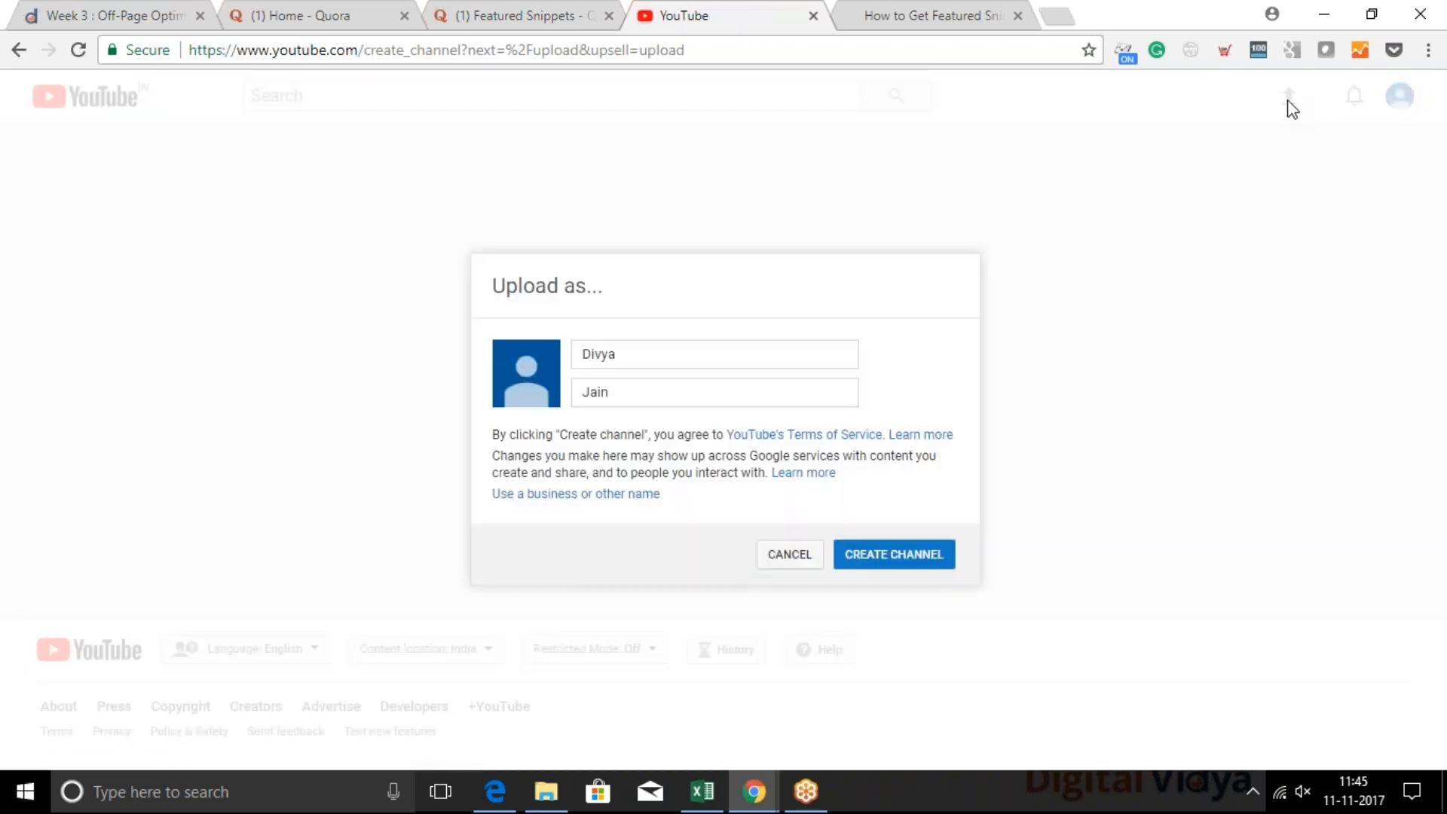
left_click(794, 561)
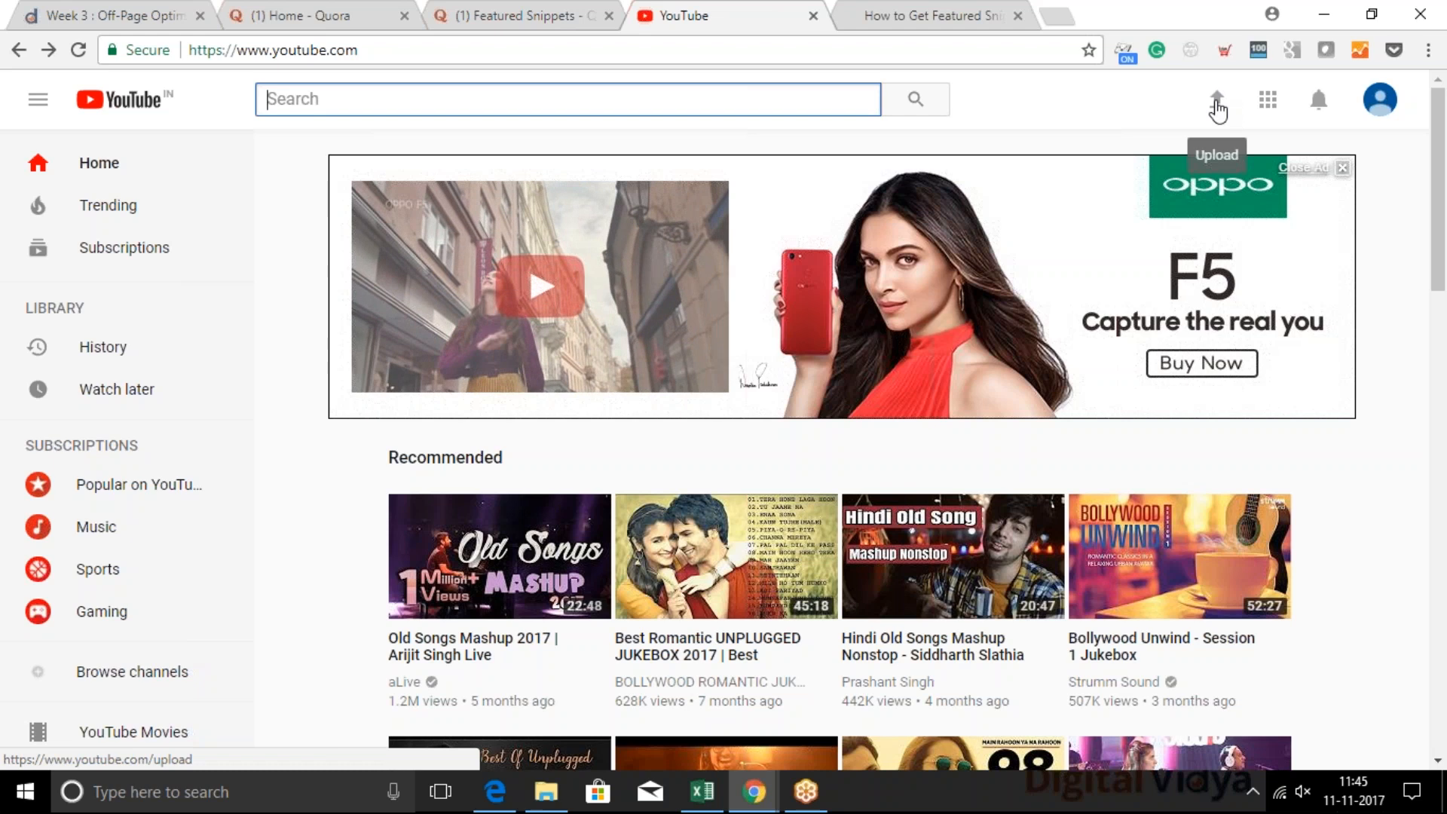
left_click(1216, 105)
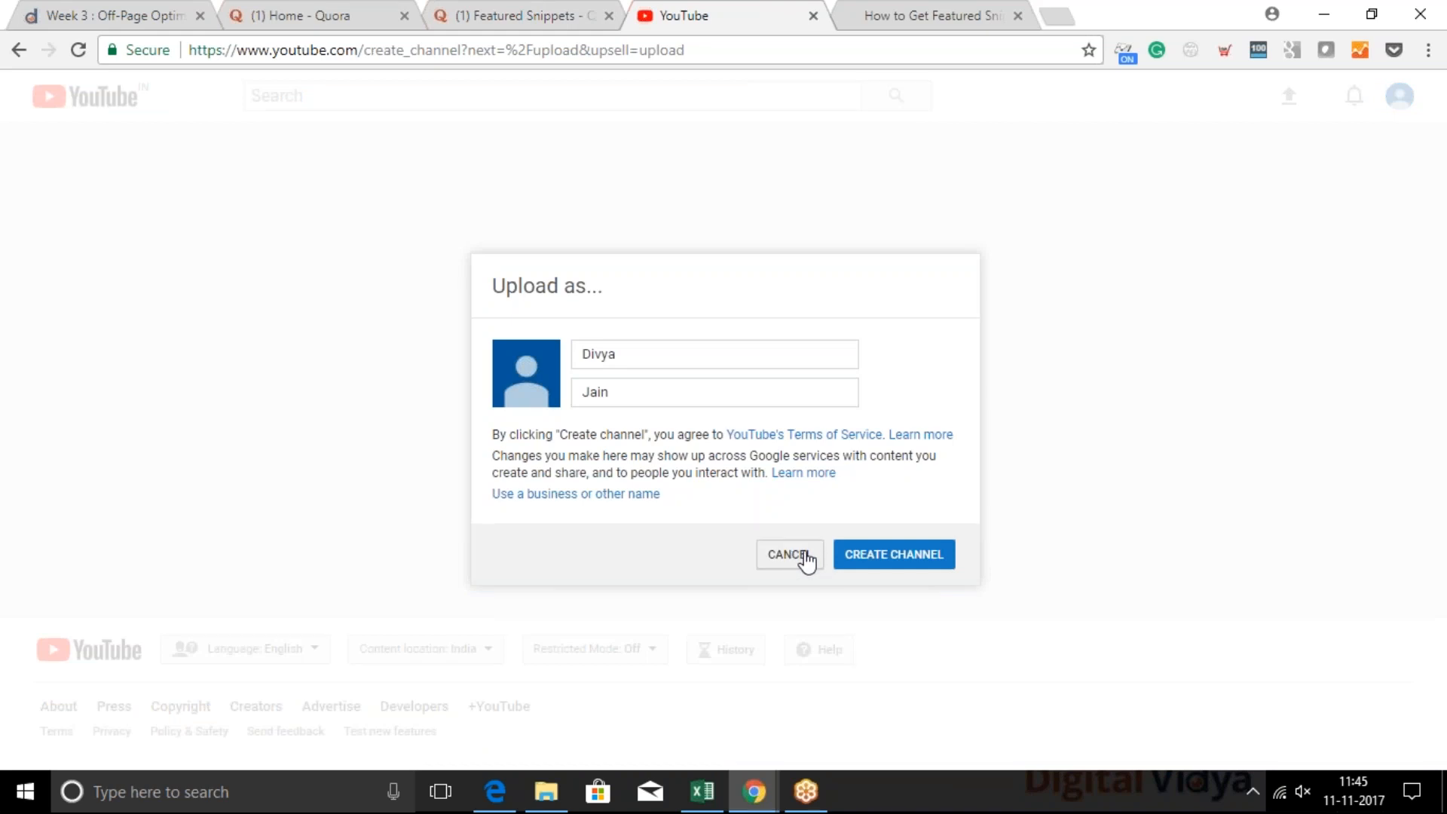
left_click(860, 558)
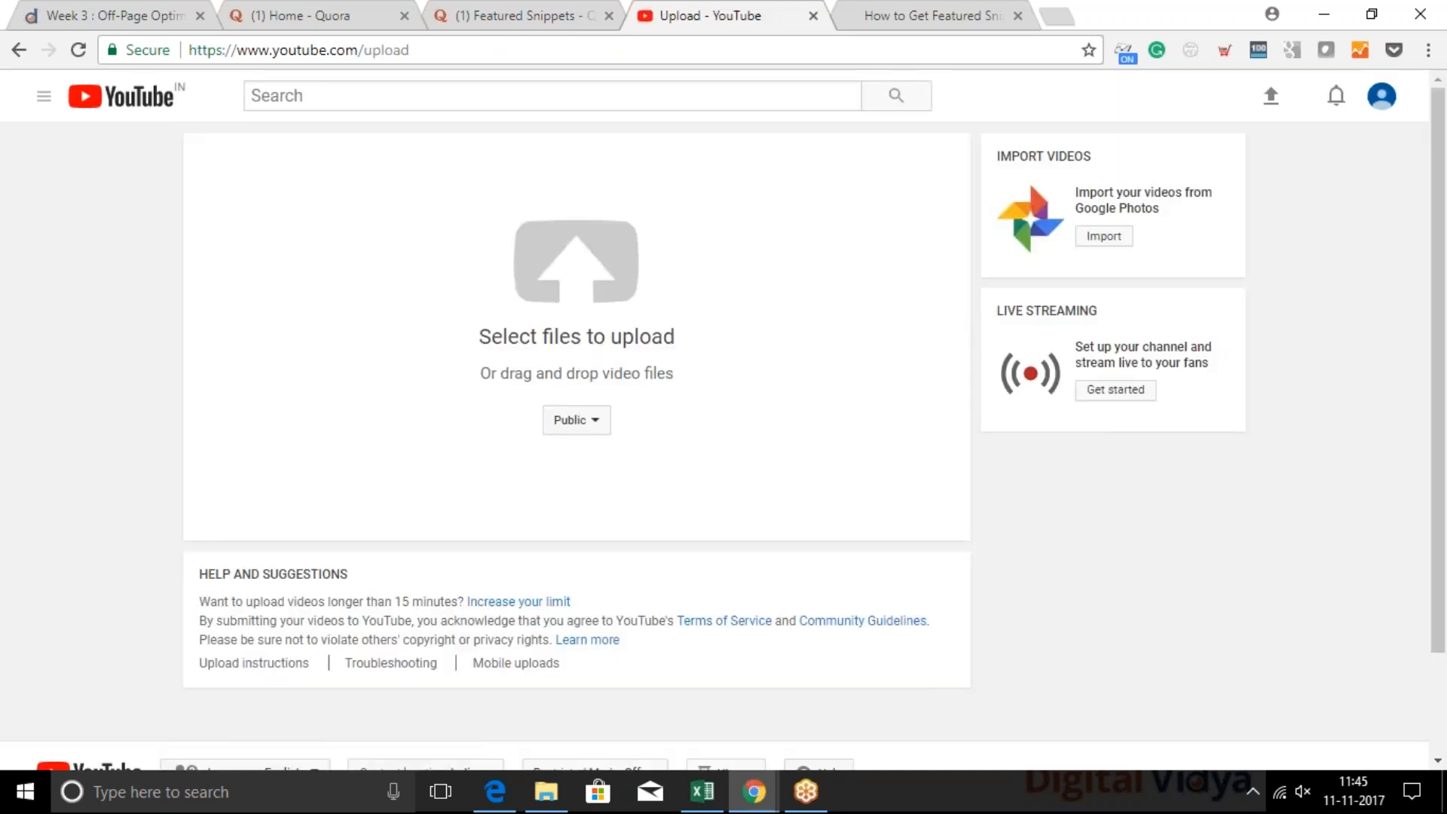
left_click(586, 284)
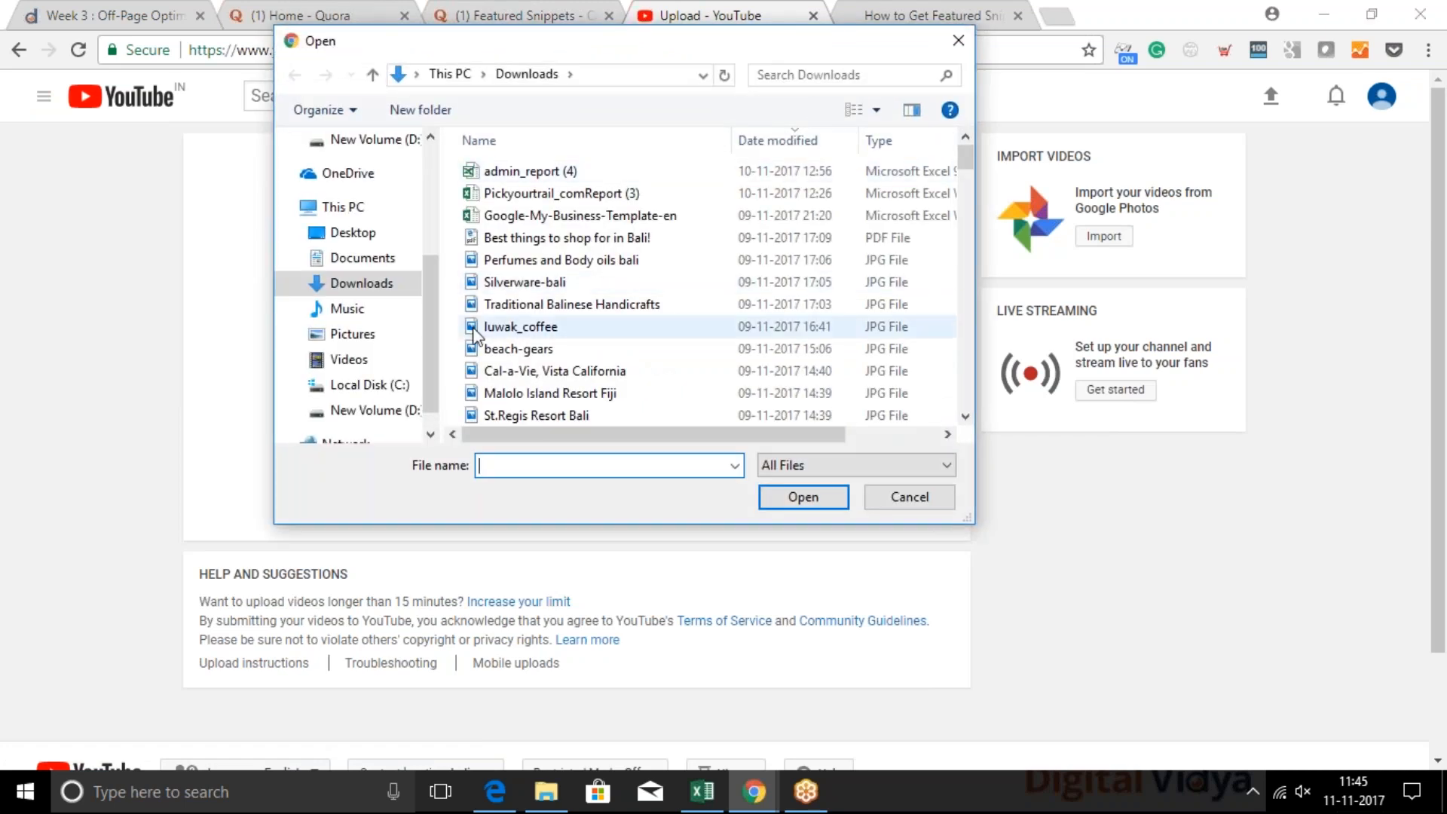
left_click(958, 41)
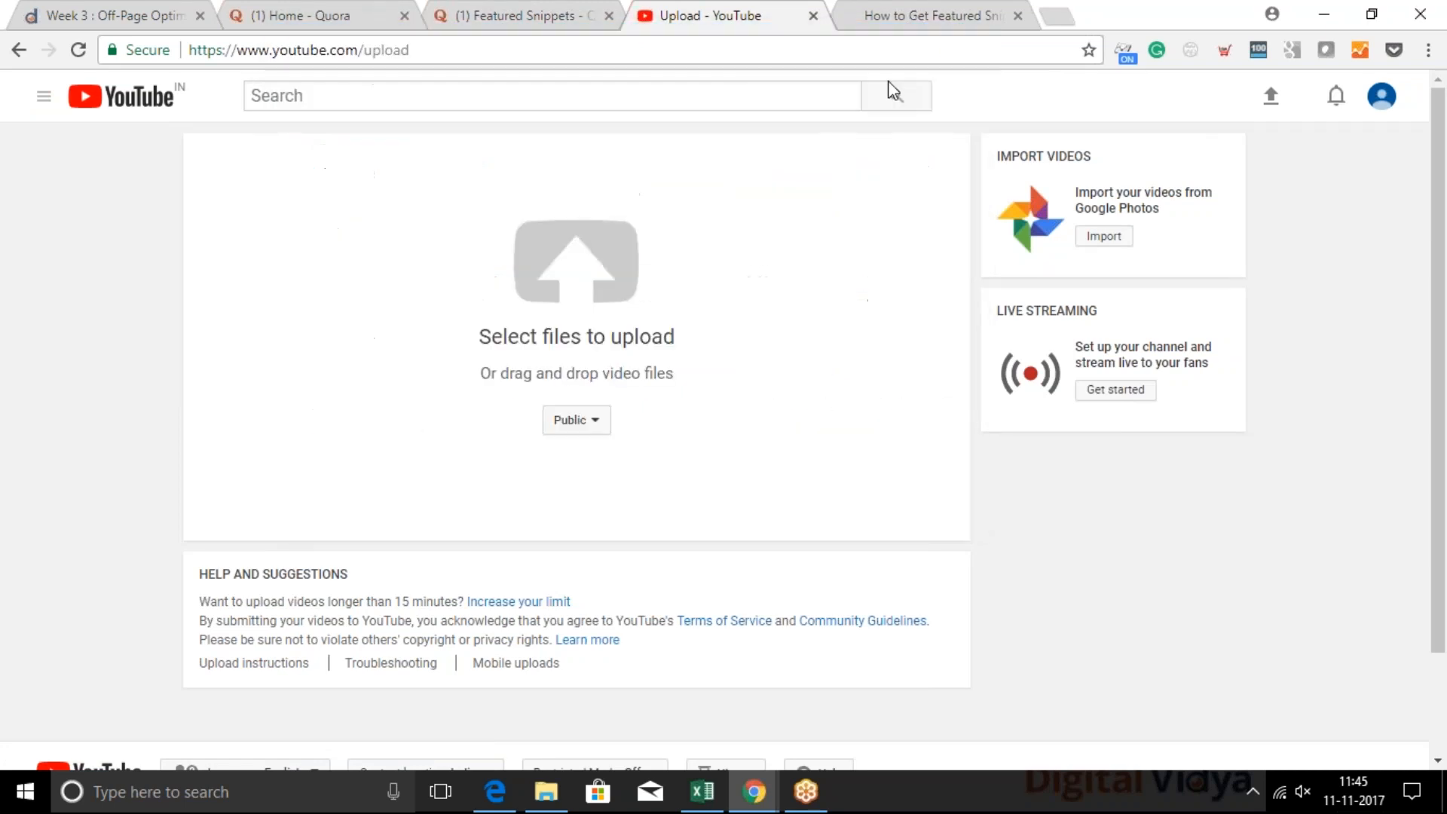
Search YouTube for "digital marketing" and open the video "[Hindi] What is Digital Marketing"
left_click(635, 93)
type("digital")
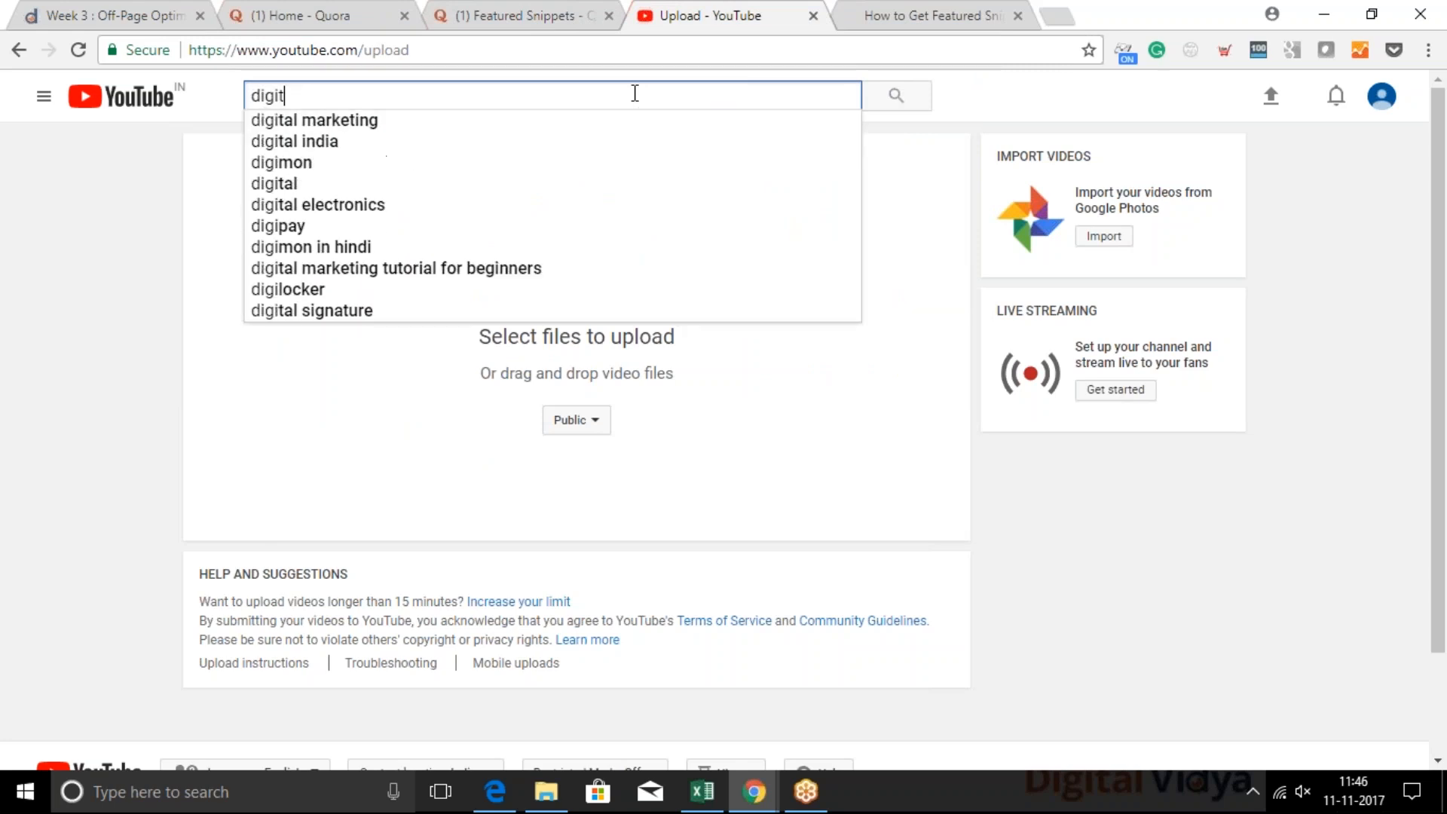
key("Down")
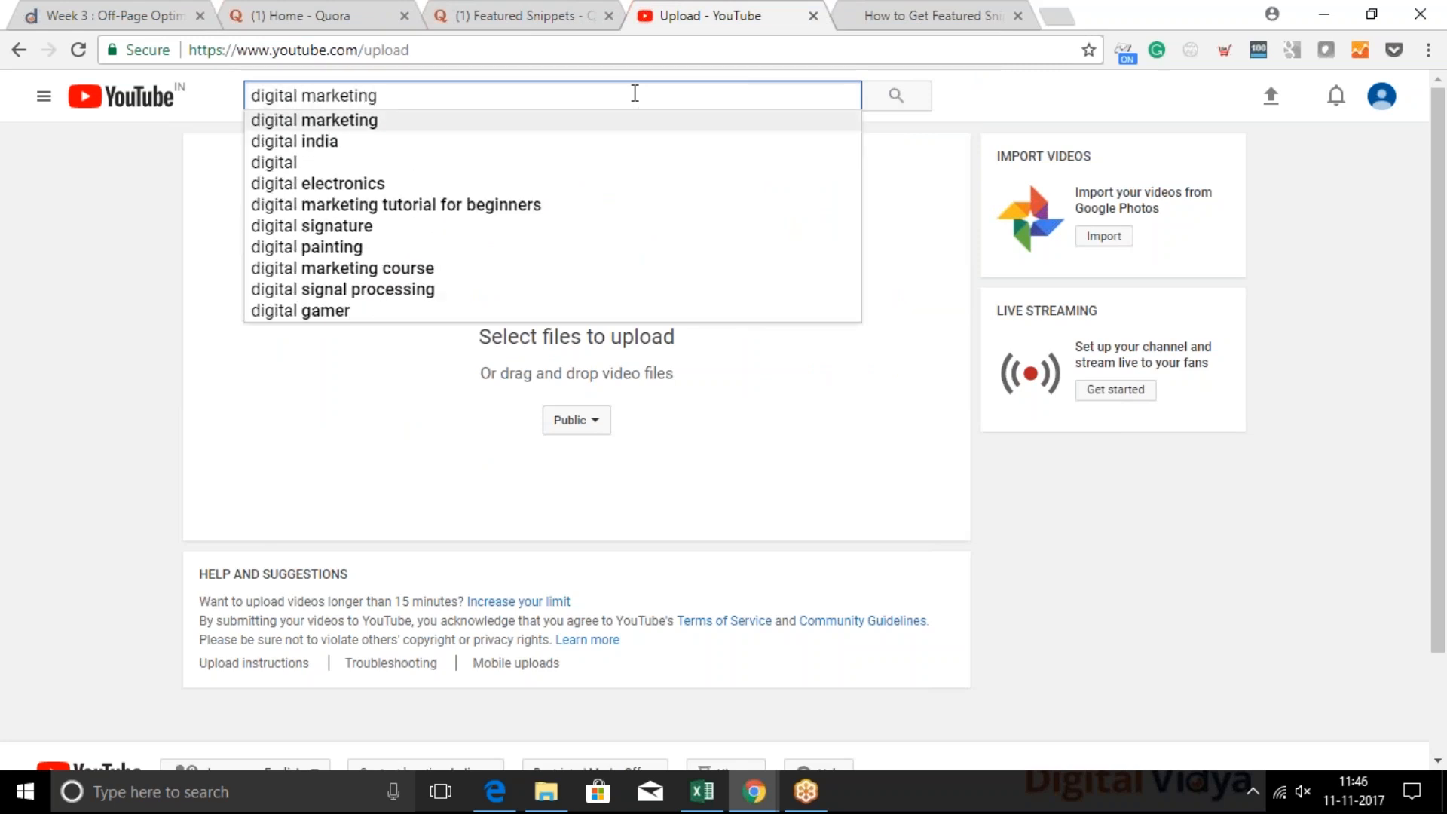
key("Return")
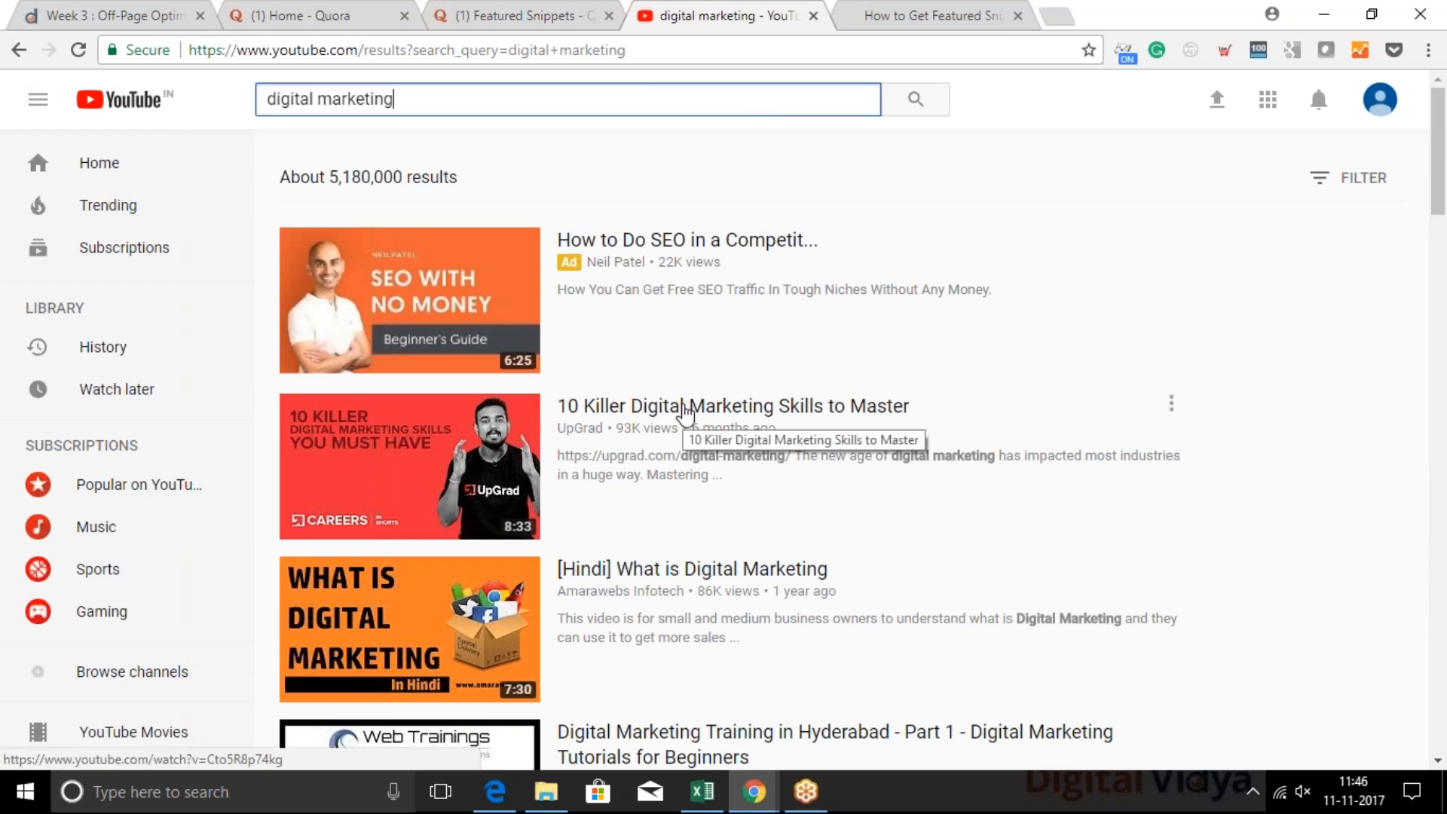
left_click(718, 569)
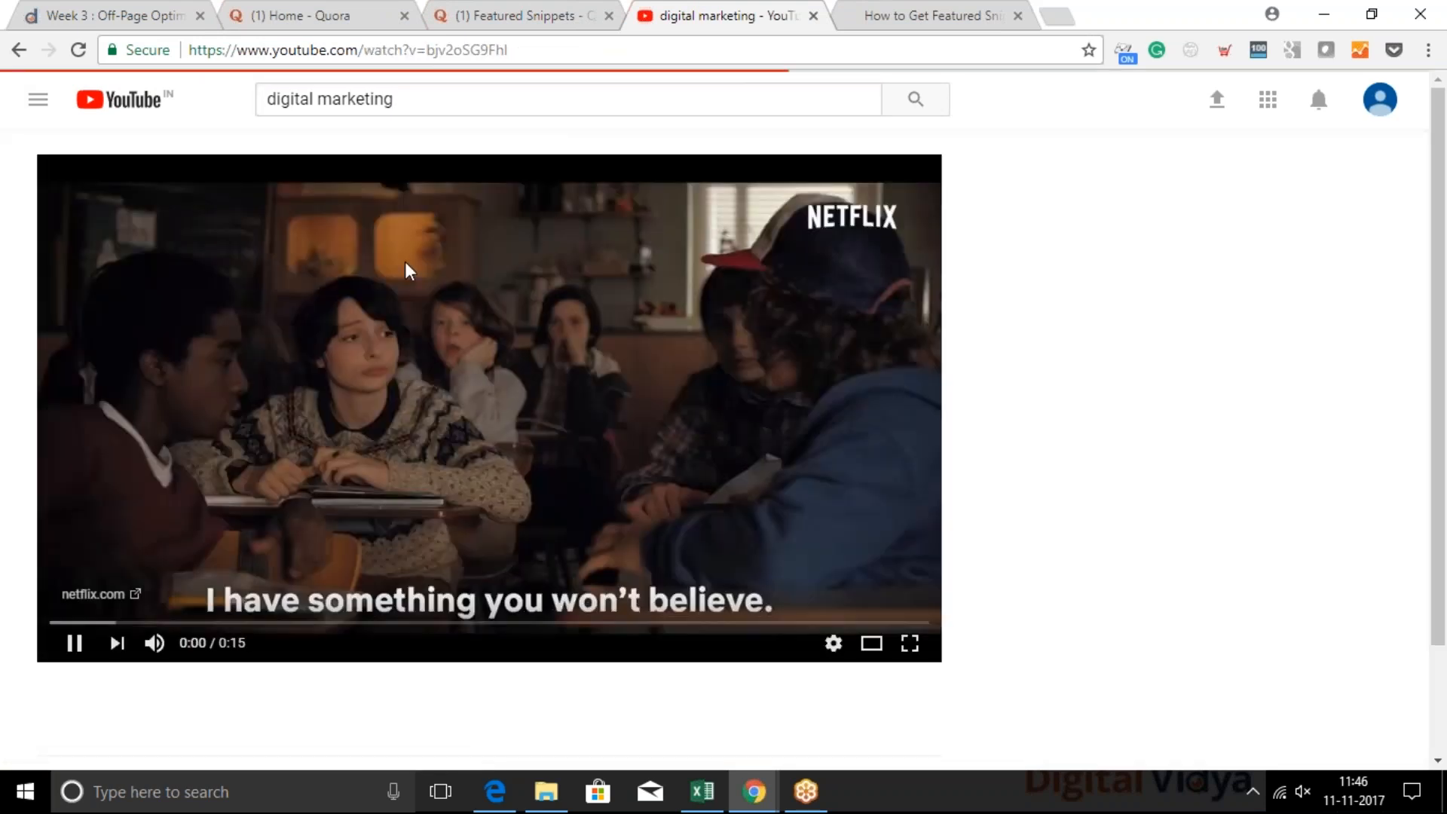
Examine the video's description and comments, and highlight its title
scroll(533, 595, "down", 7)
scroll(533, 596, "down", 1)
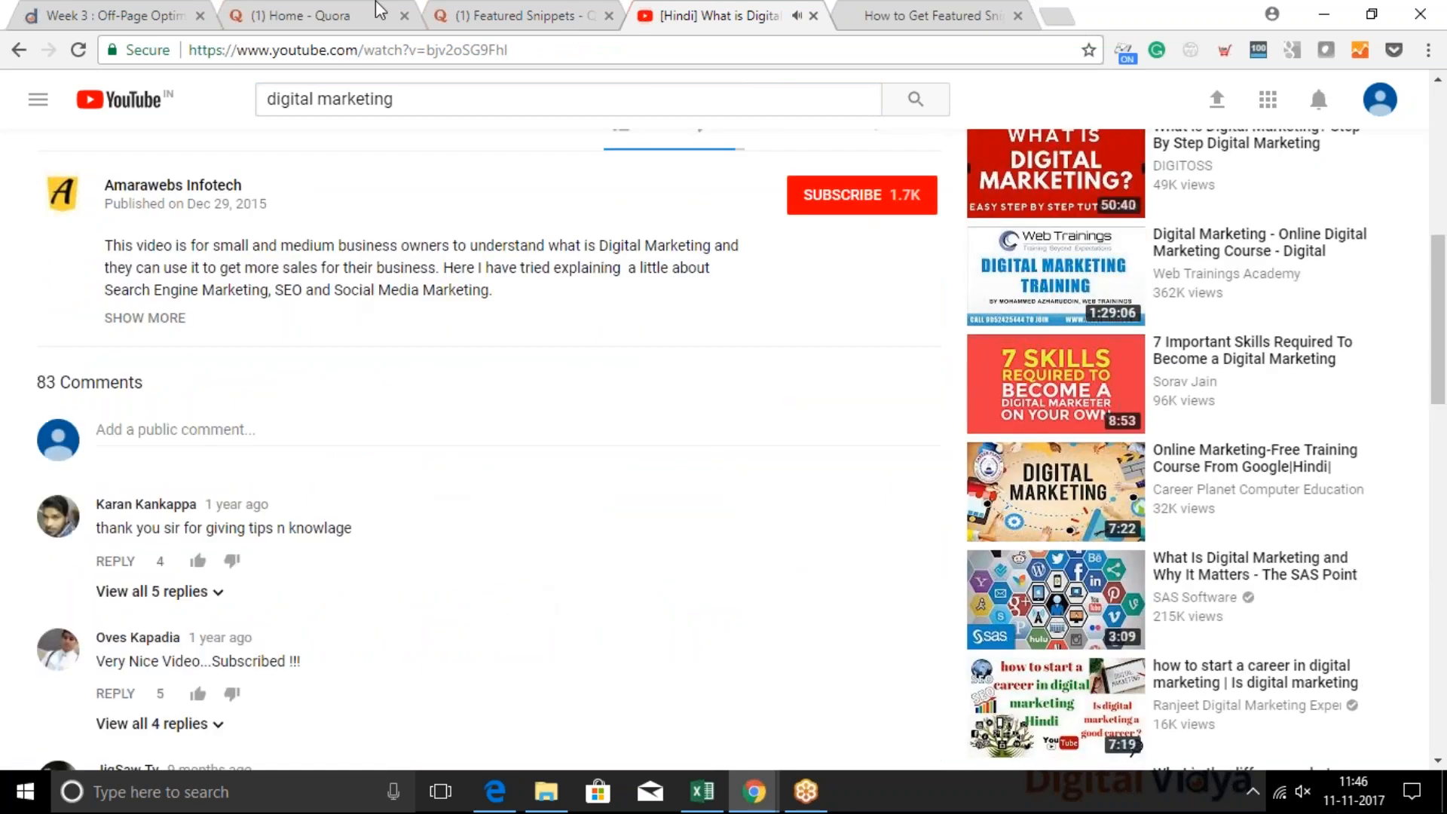
scroll(270, 186, "up", 2)
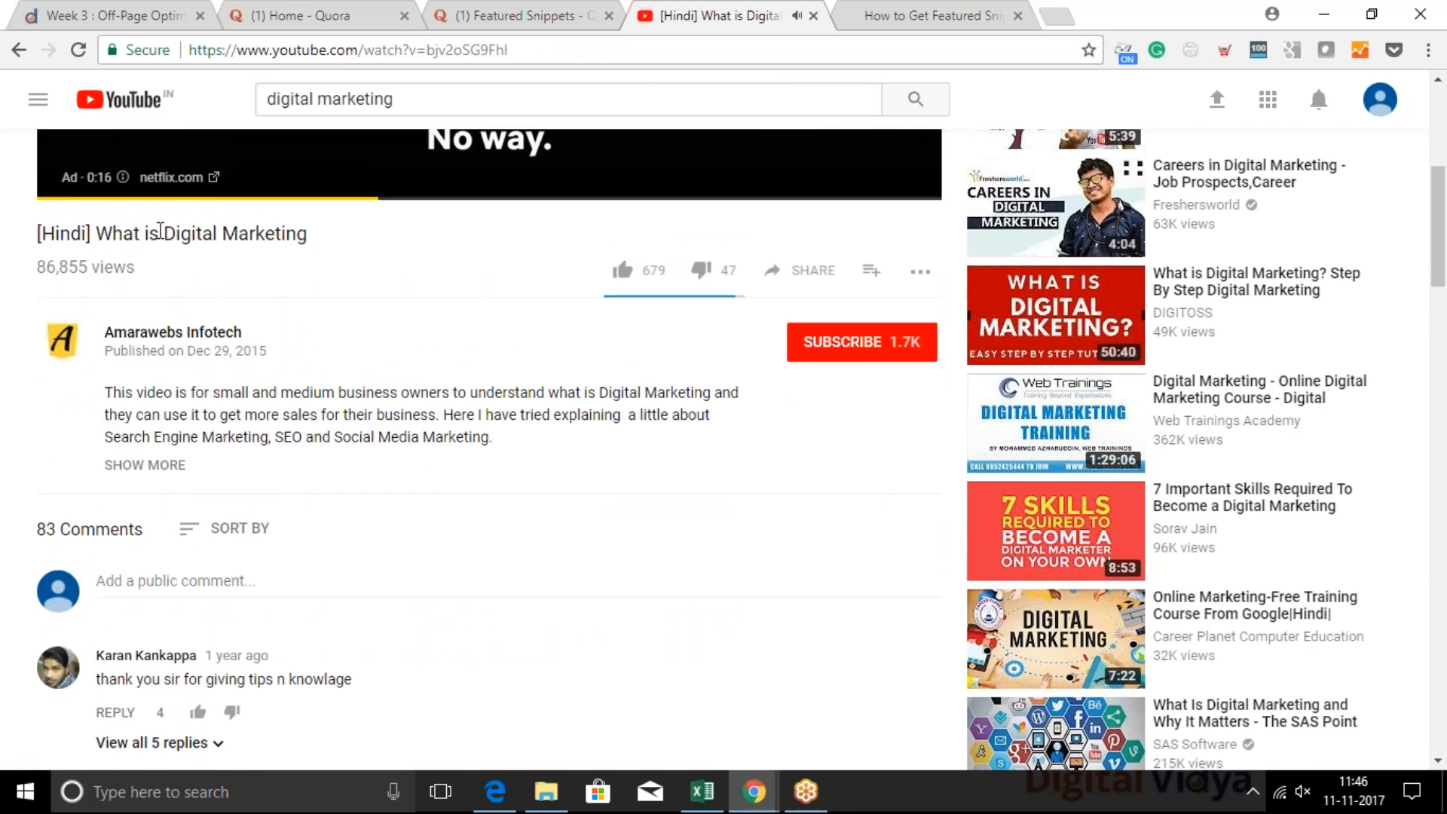
left_click_drag(315, 240, 37, 229)
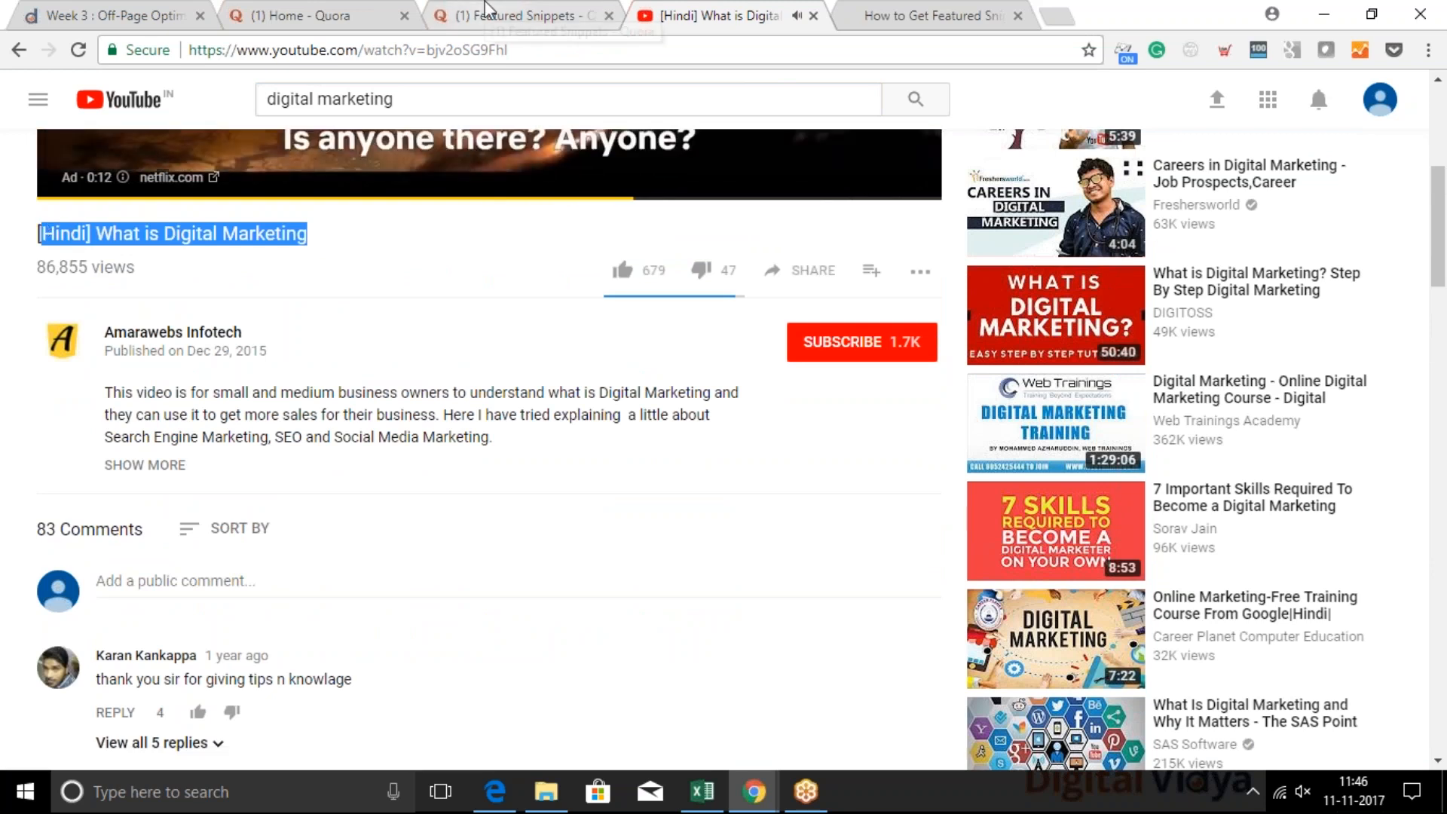
Search Google Images for "add video in youtube" in a new tab and enlarge the freemake.com screenshot of the upload form
left_click(1073, 21)
type("add video")
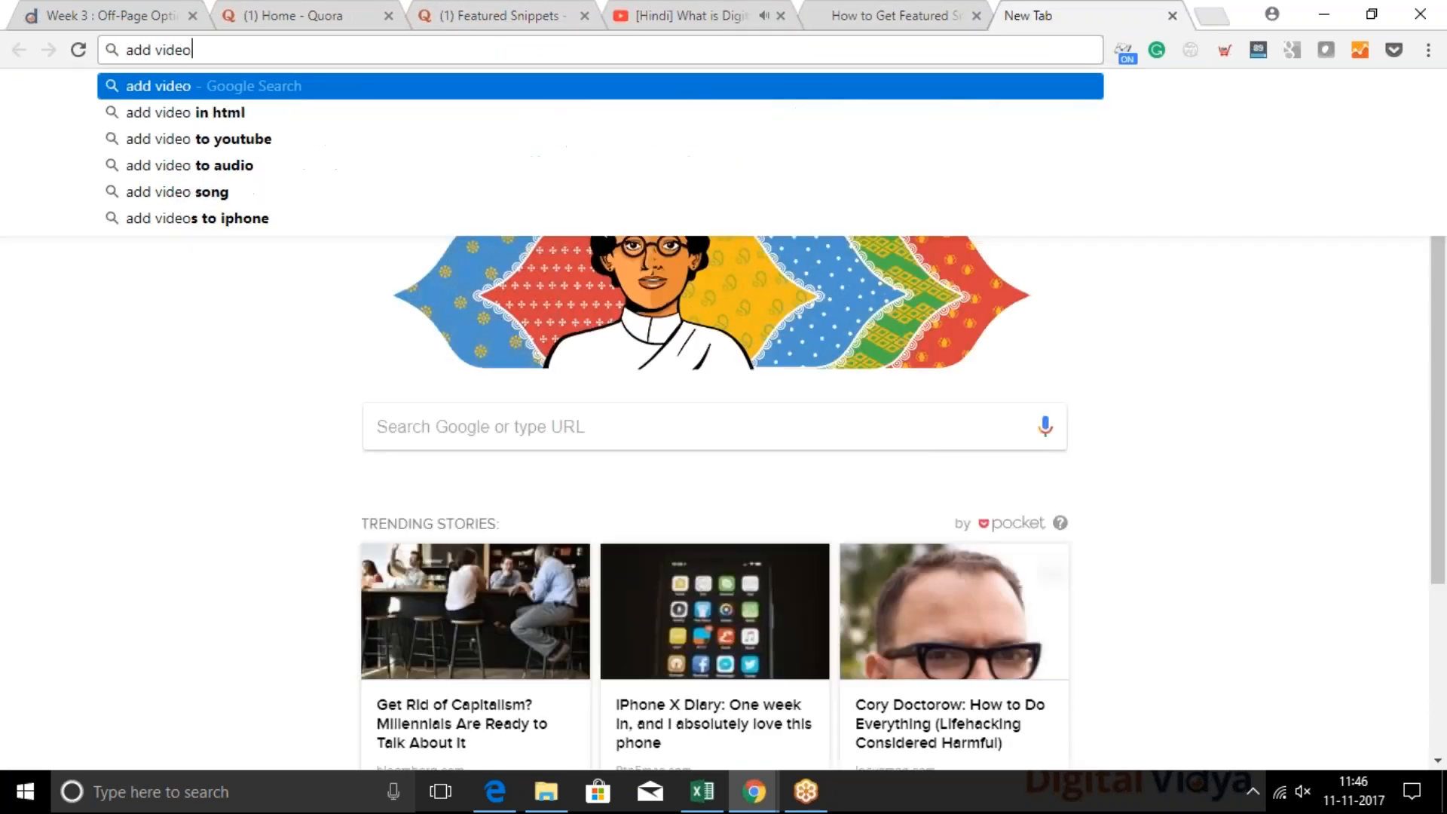
type(" in youtube")
key("Return")
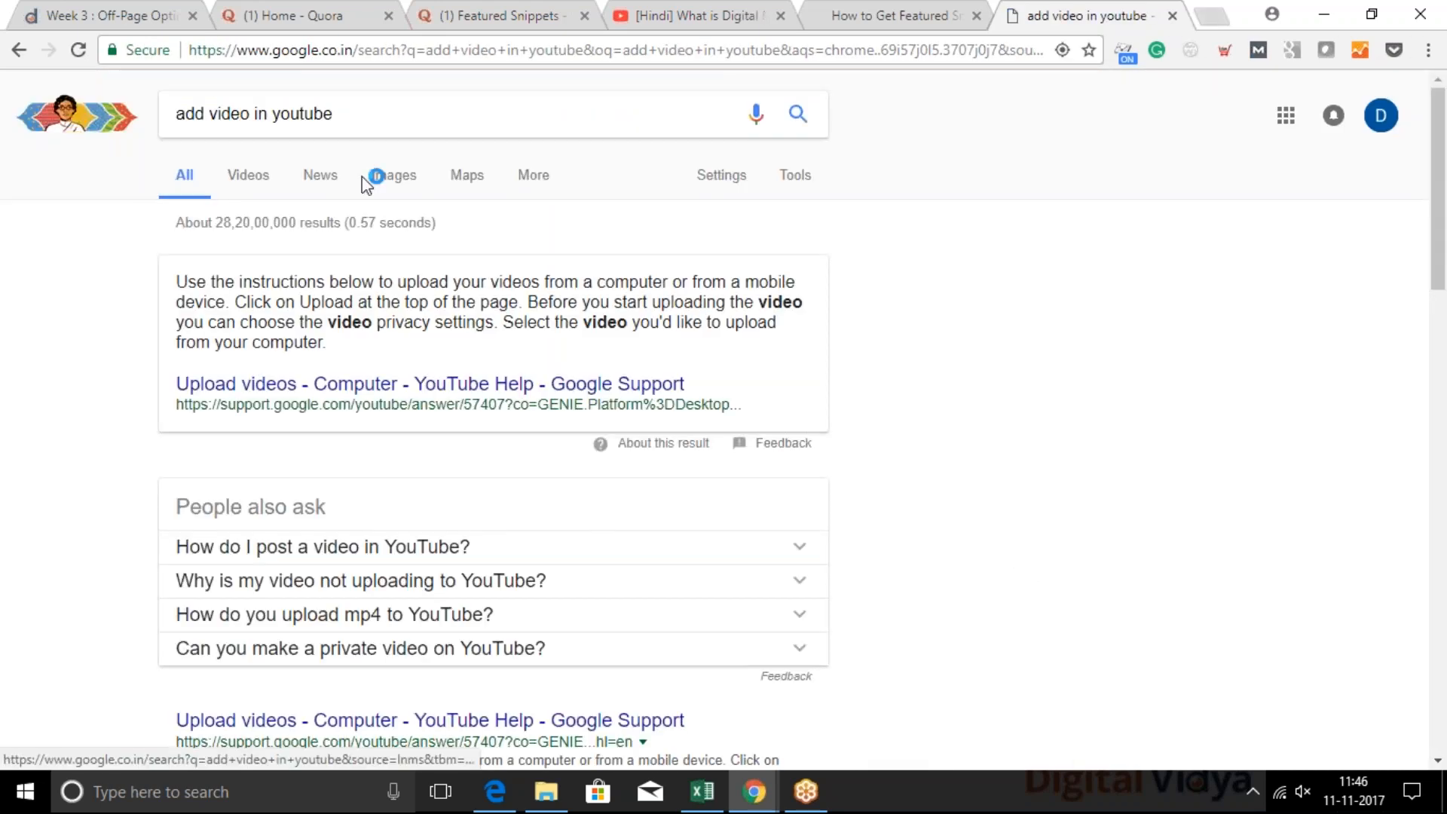
left_click(393, 174)
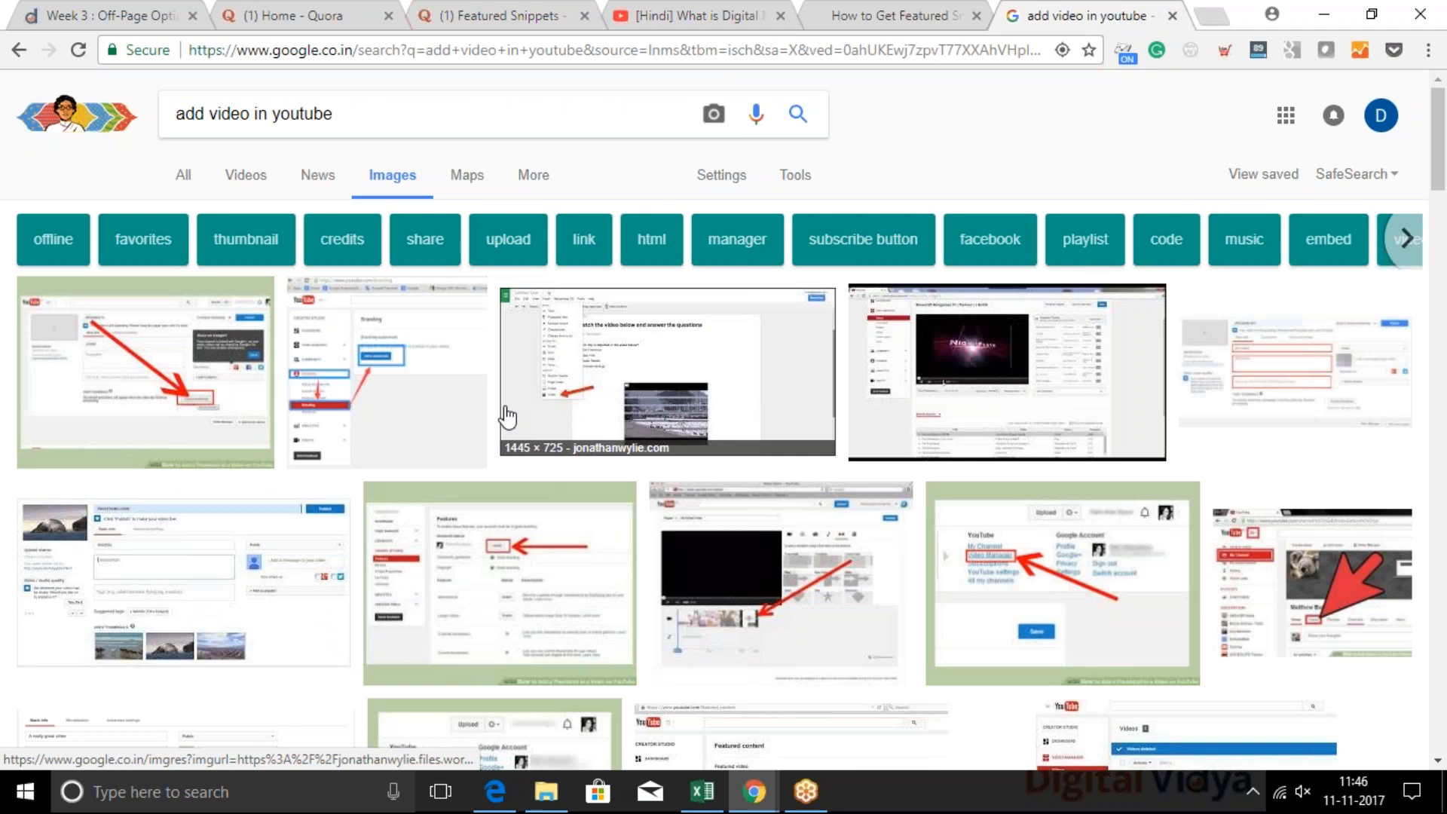
scroll(506, 414, "down", 2)
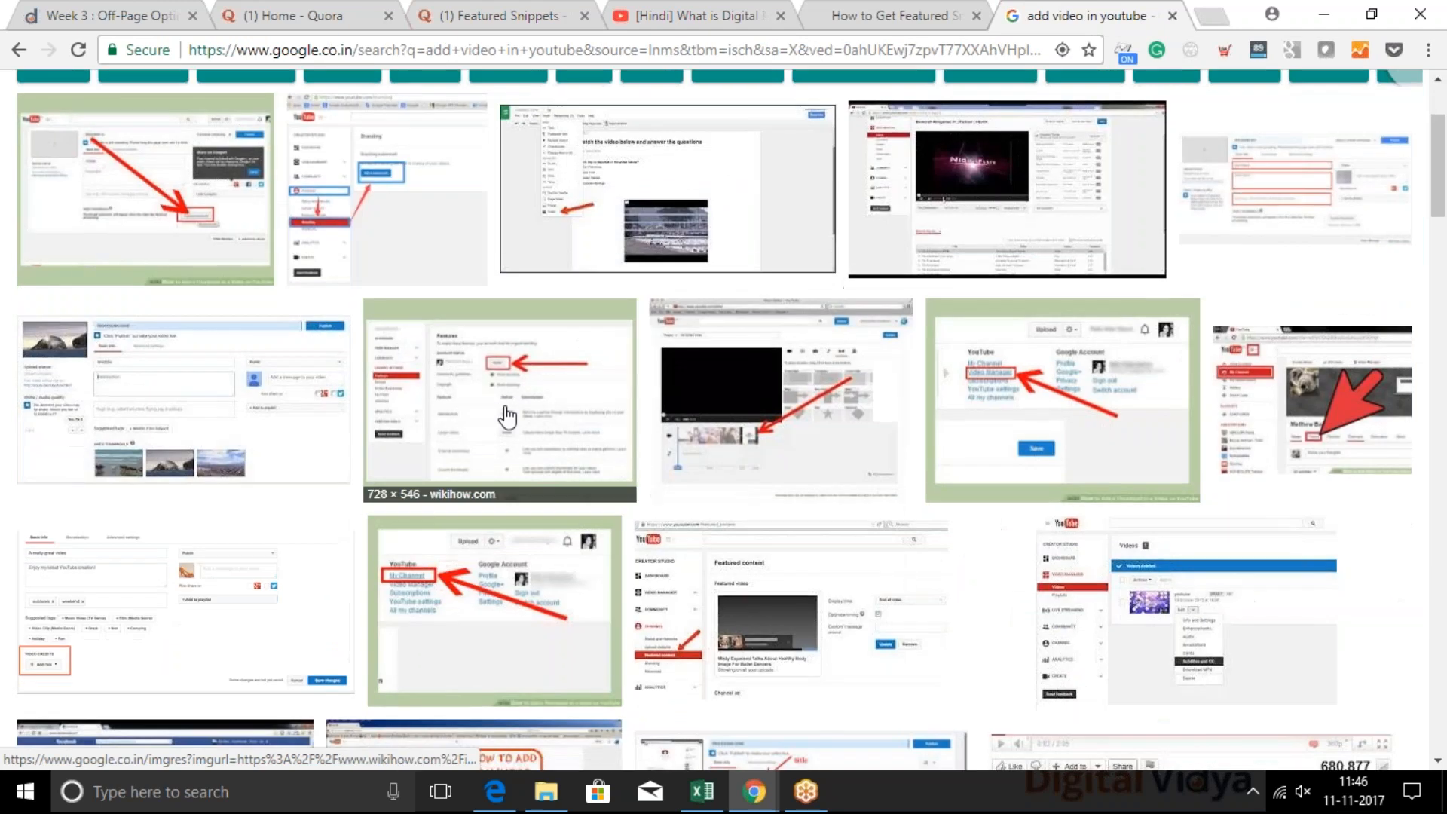
left_click(159, 392)
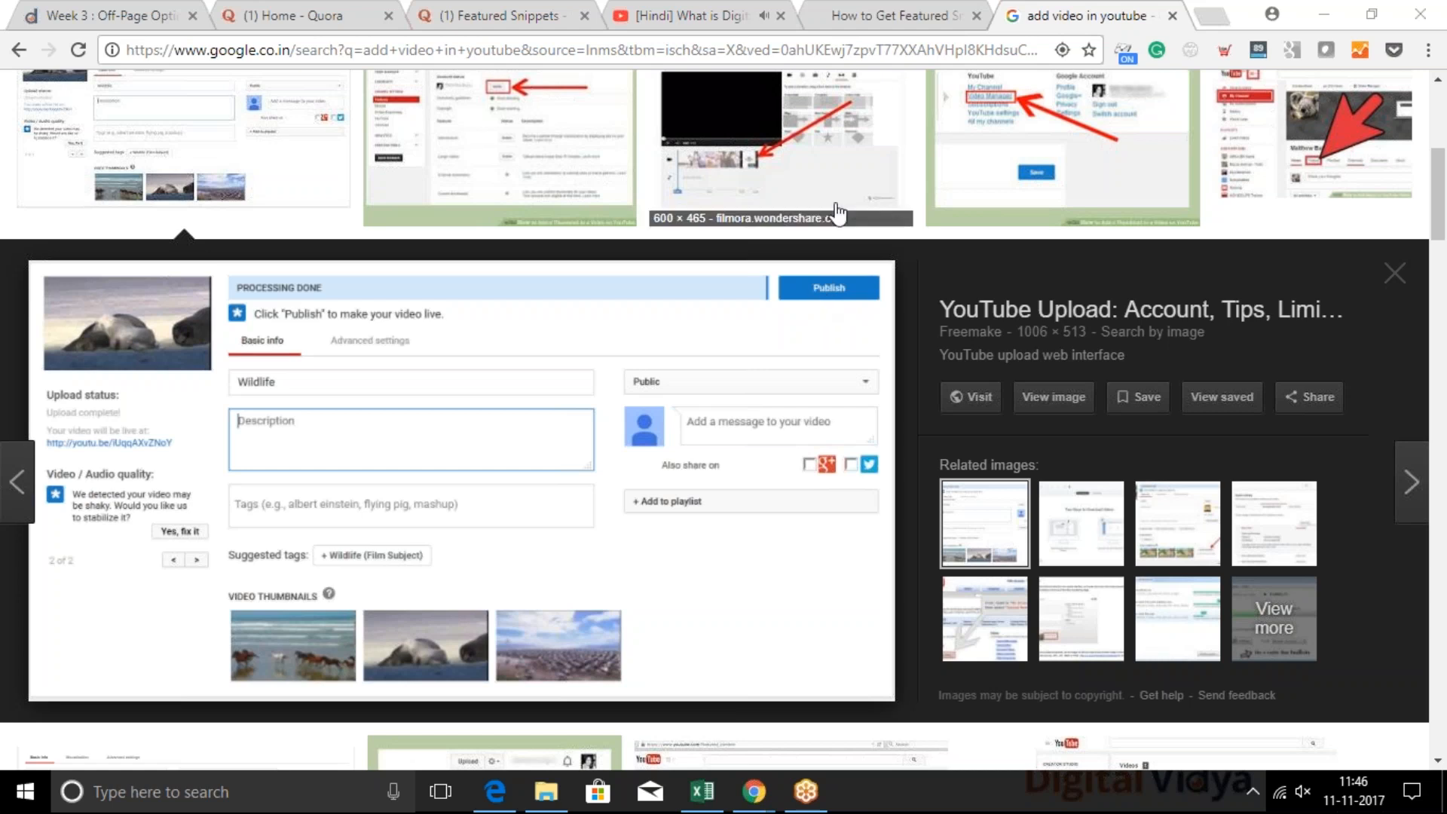
Return to the "[Hindi] What is Digital Marketing" video, select its URL and expand the full description
left_click(701, 15)
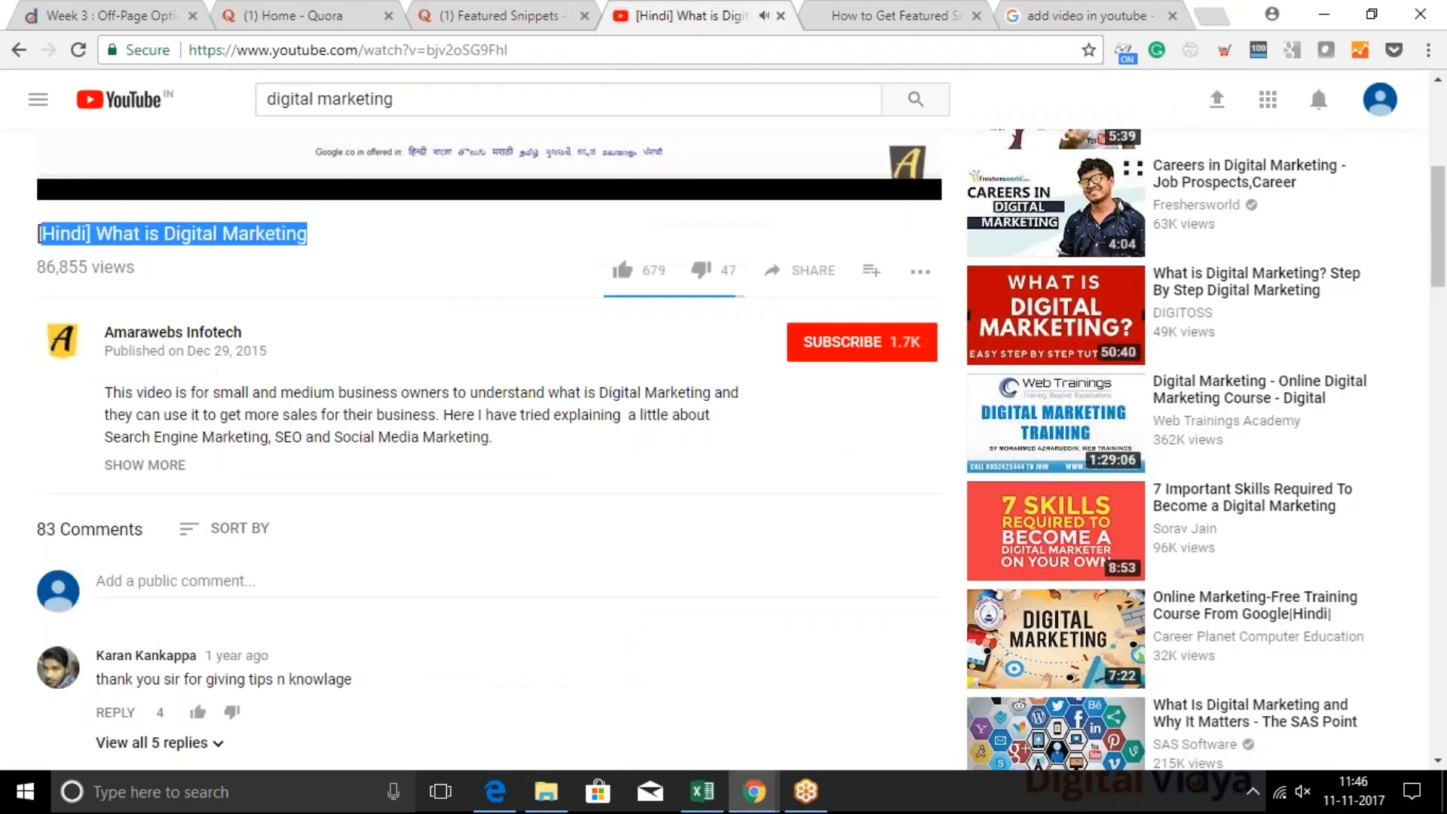
scroll(724, 441, "up", 4)
left_click(428, 50)
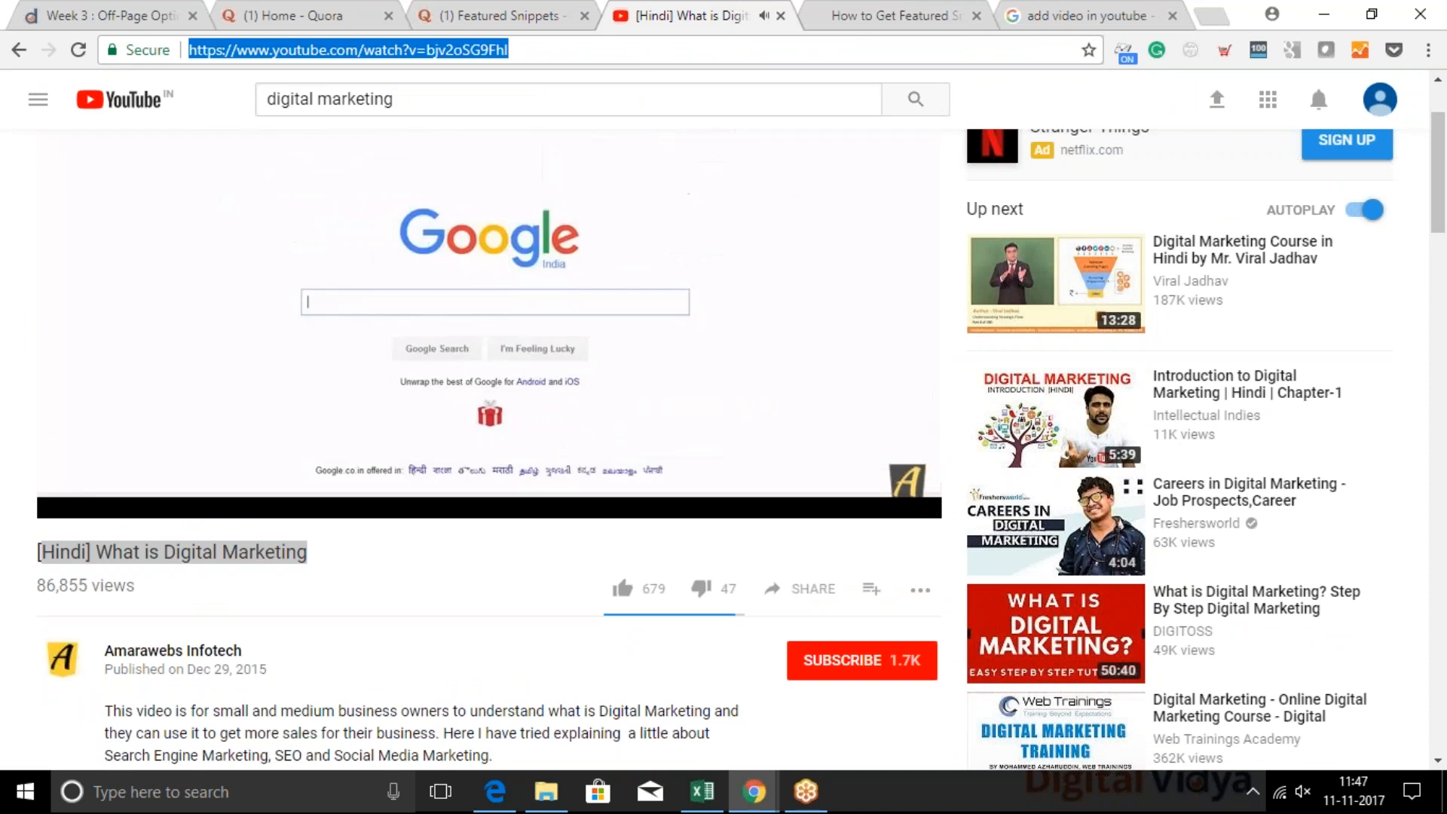
scroll(294, 550, "down", 3)
left_click(158, 578)
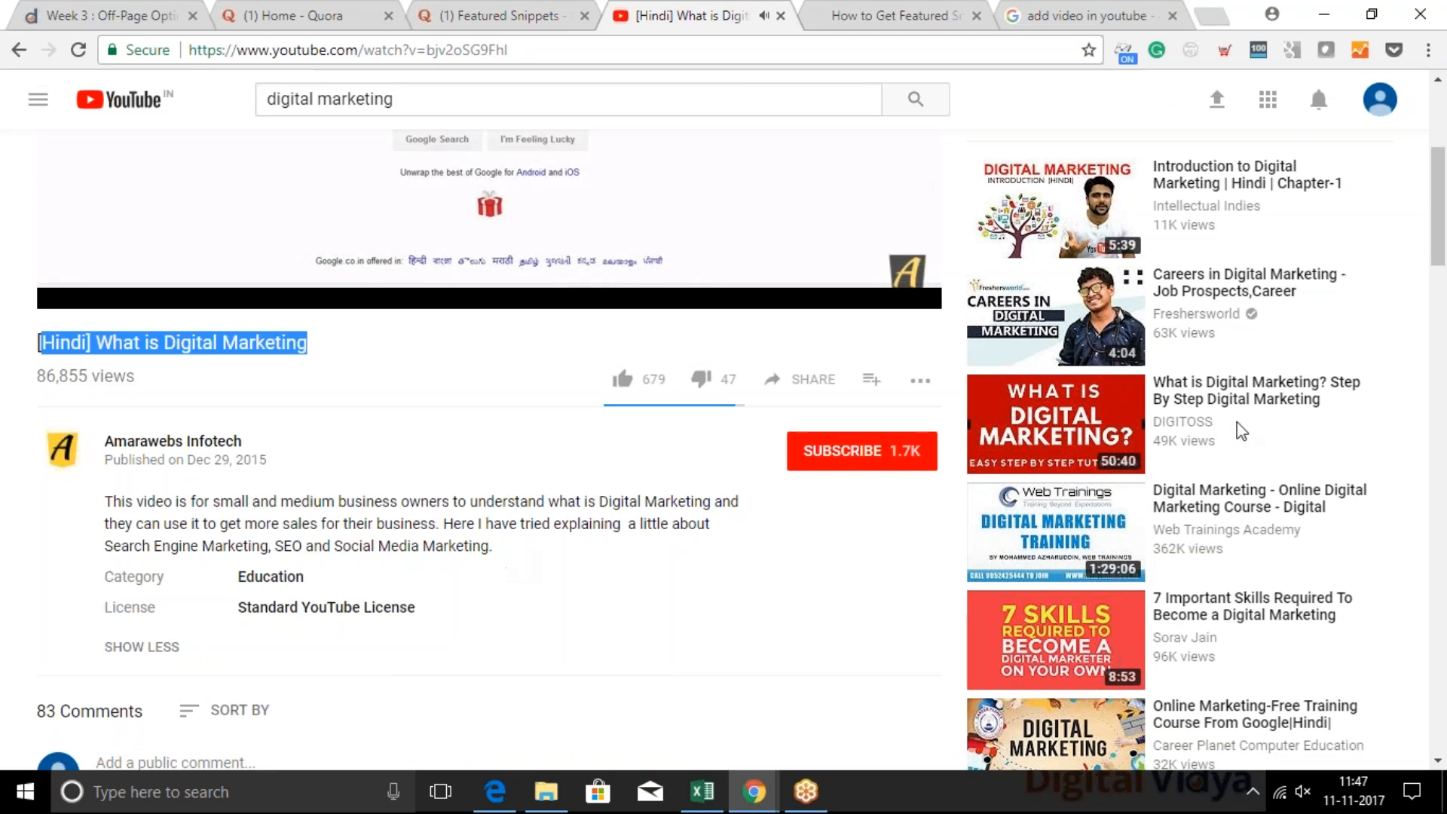
Open the suggested Web Trainings Academy video on the online digital marketing course and read through its expanded description and links
scroll(1220, 267, "down", 2)
scroll(1239, 195, "down", 2)
left_click(1235, 240)
scroll(629, 519, "down", 5)
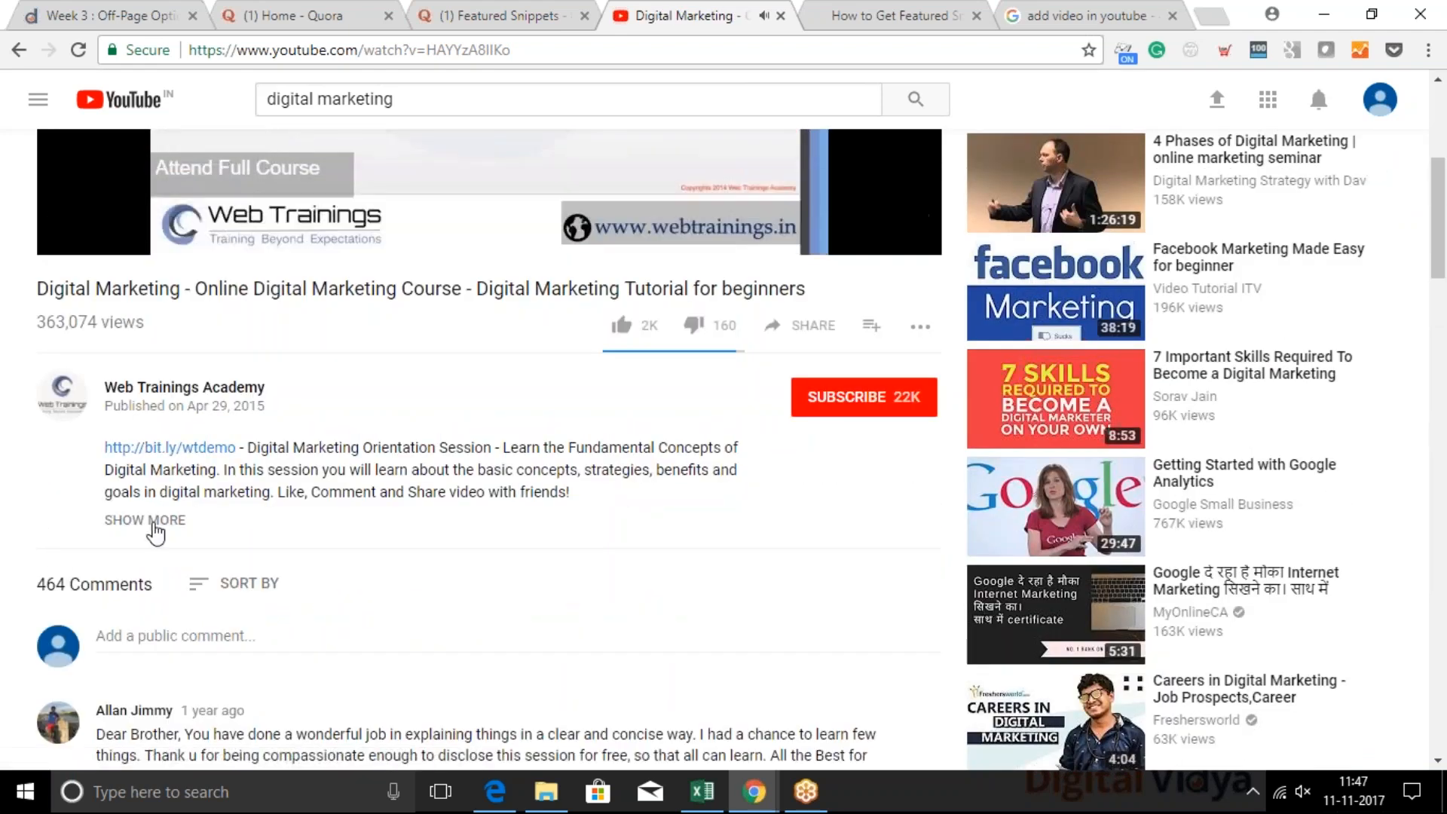
left_click(155, 519)
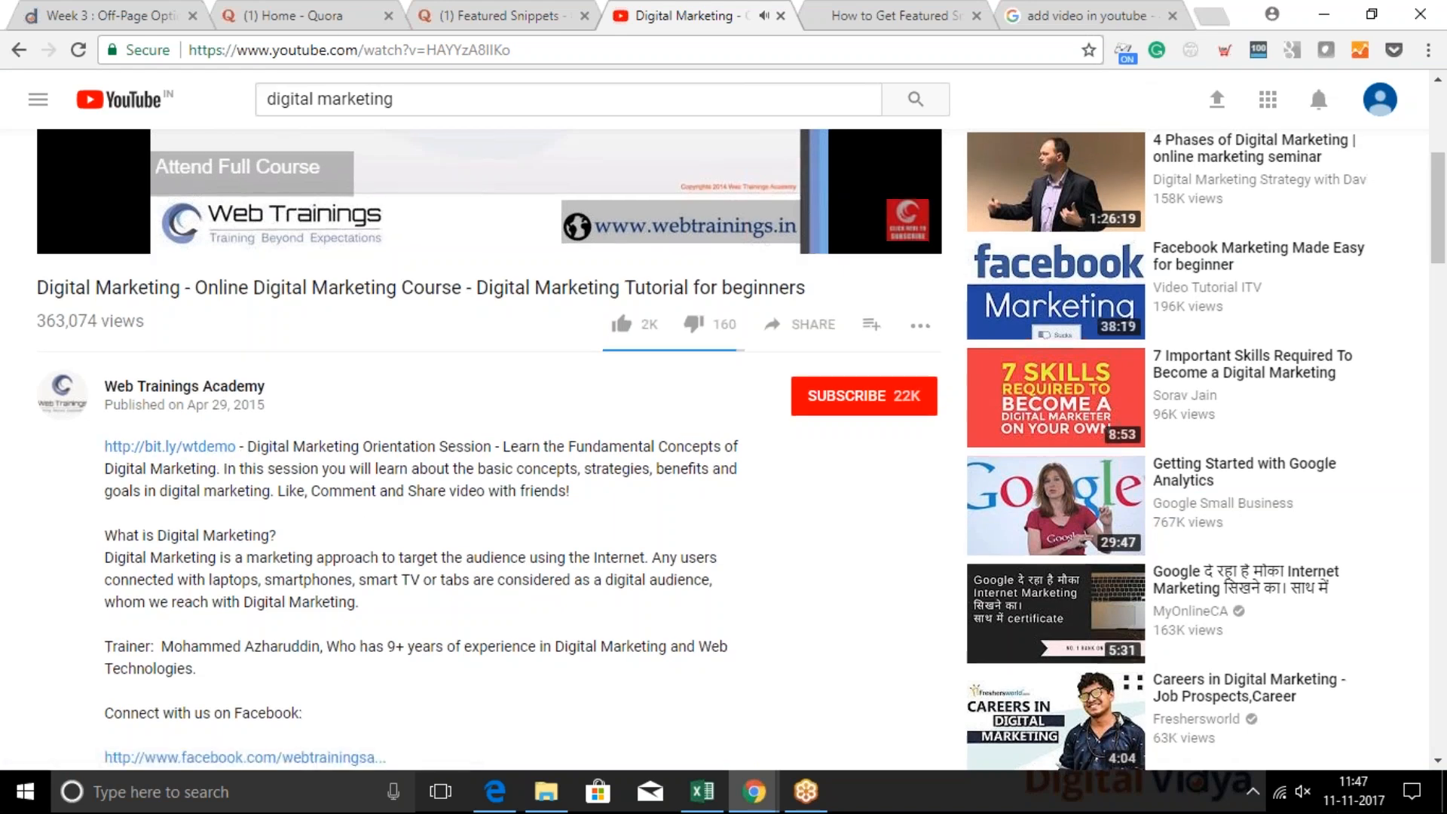
scroll(422, 452, "down", 1)
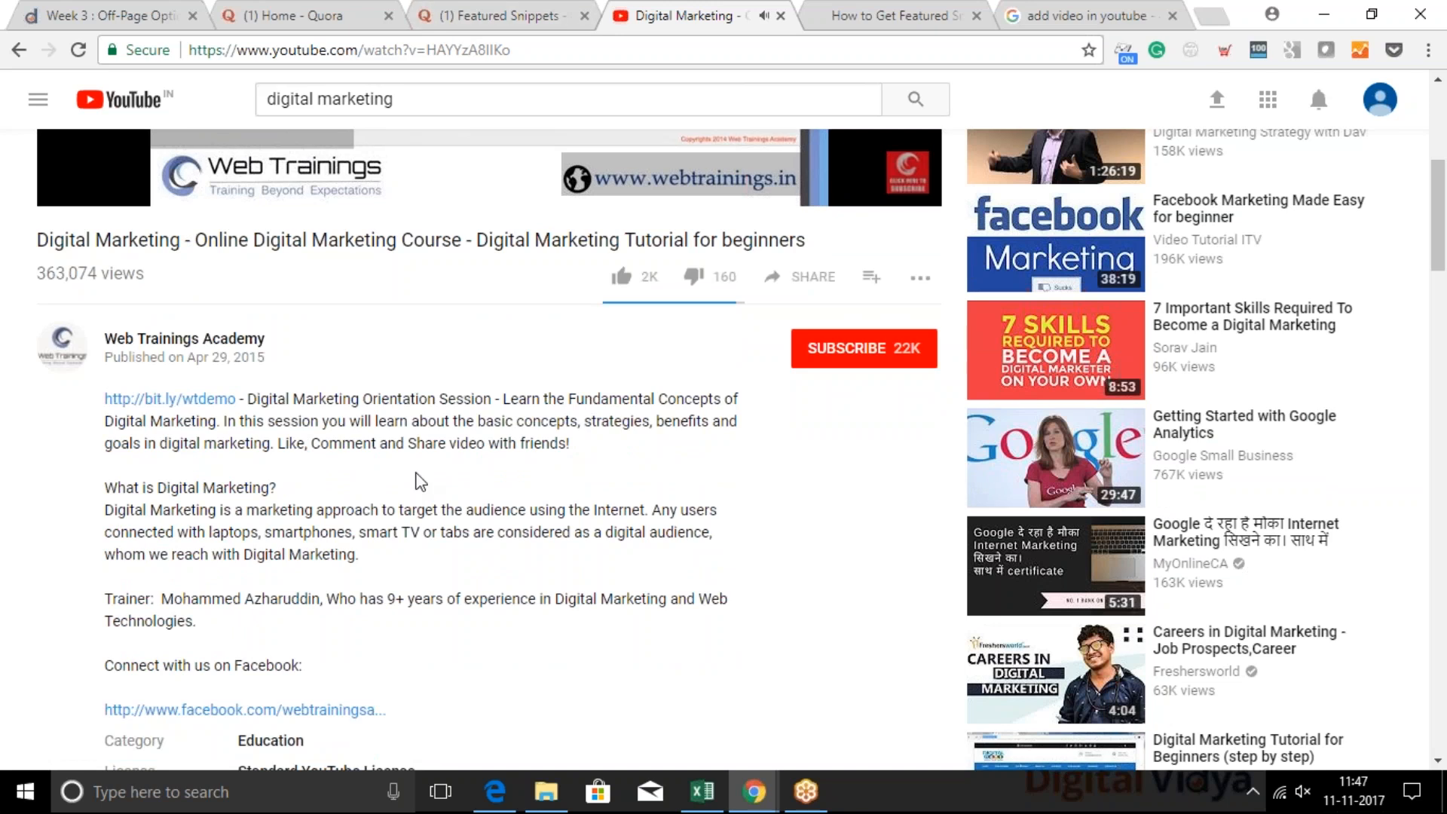
scroll(426, 620, "down", 2)
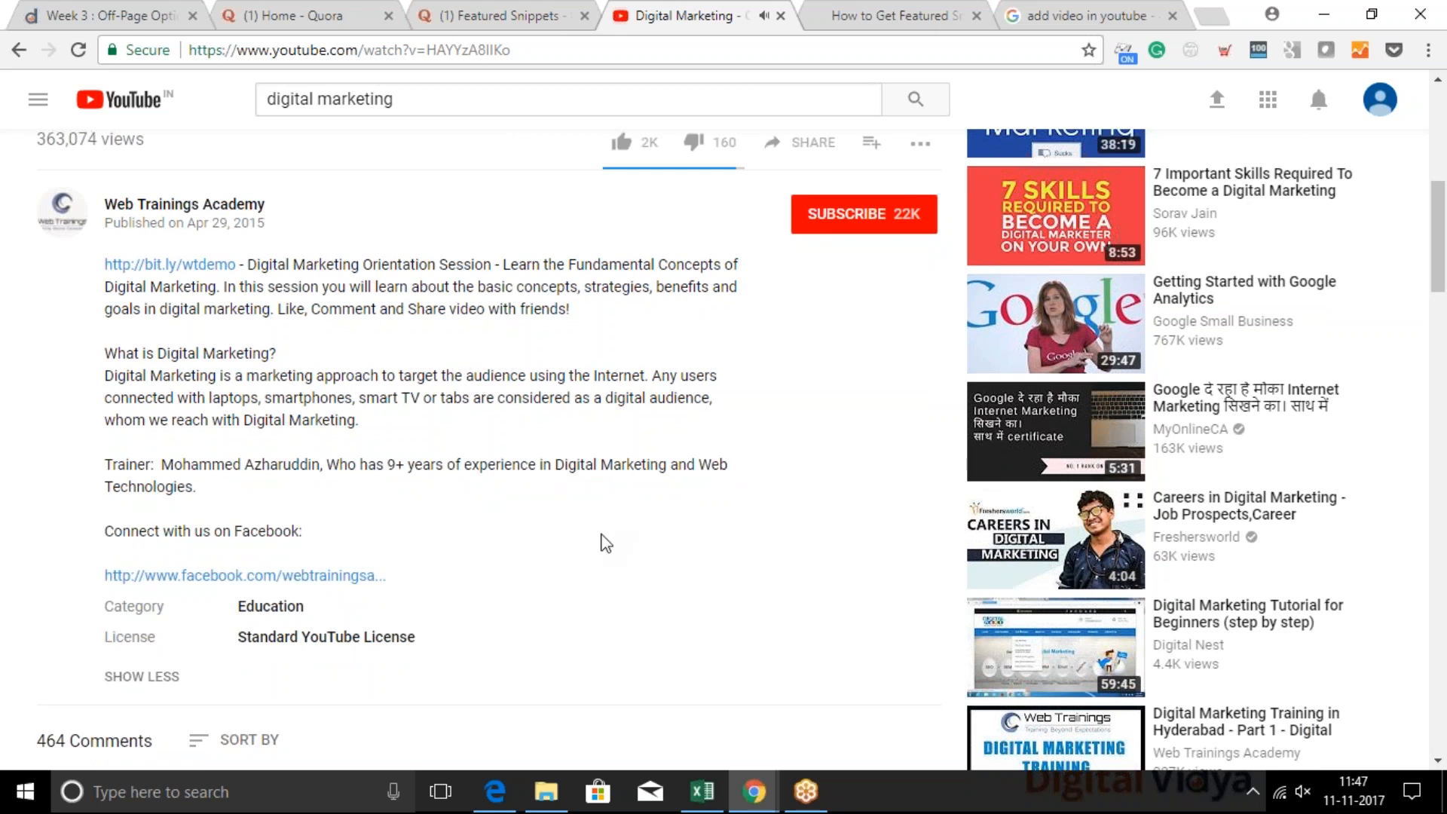
Open pinterest.com in place of the YouTube video
left_click(753, 791)
left_click(514, 50)
type("pintere")
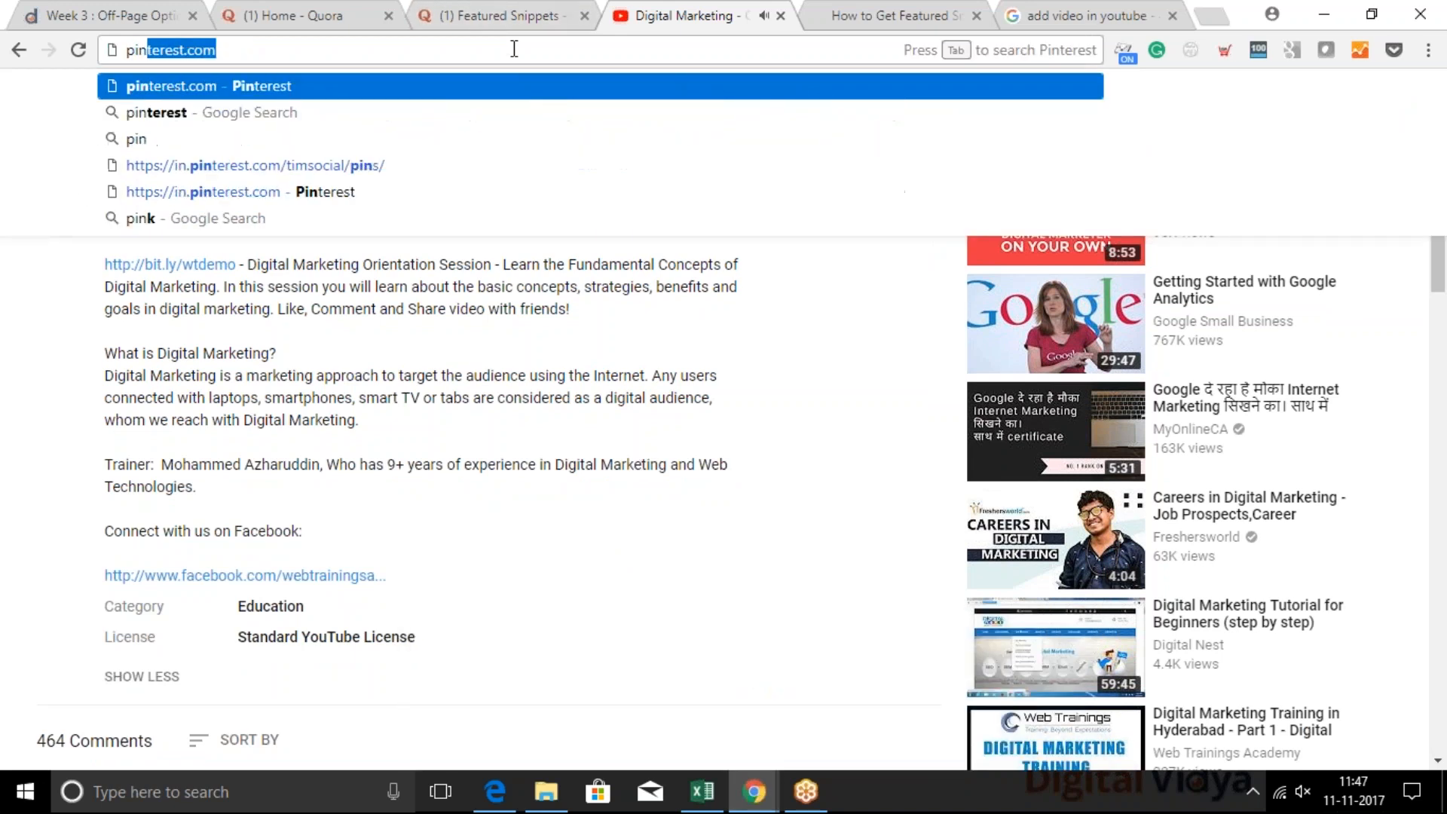
type("st")
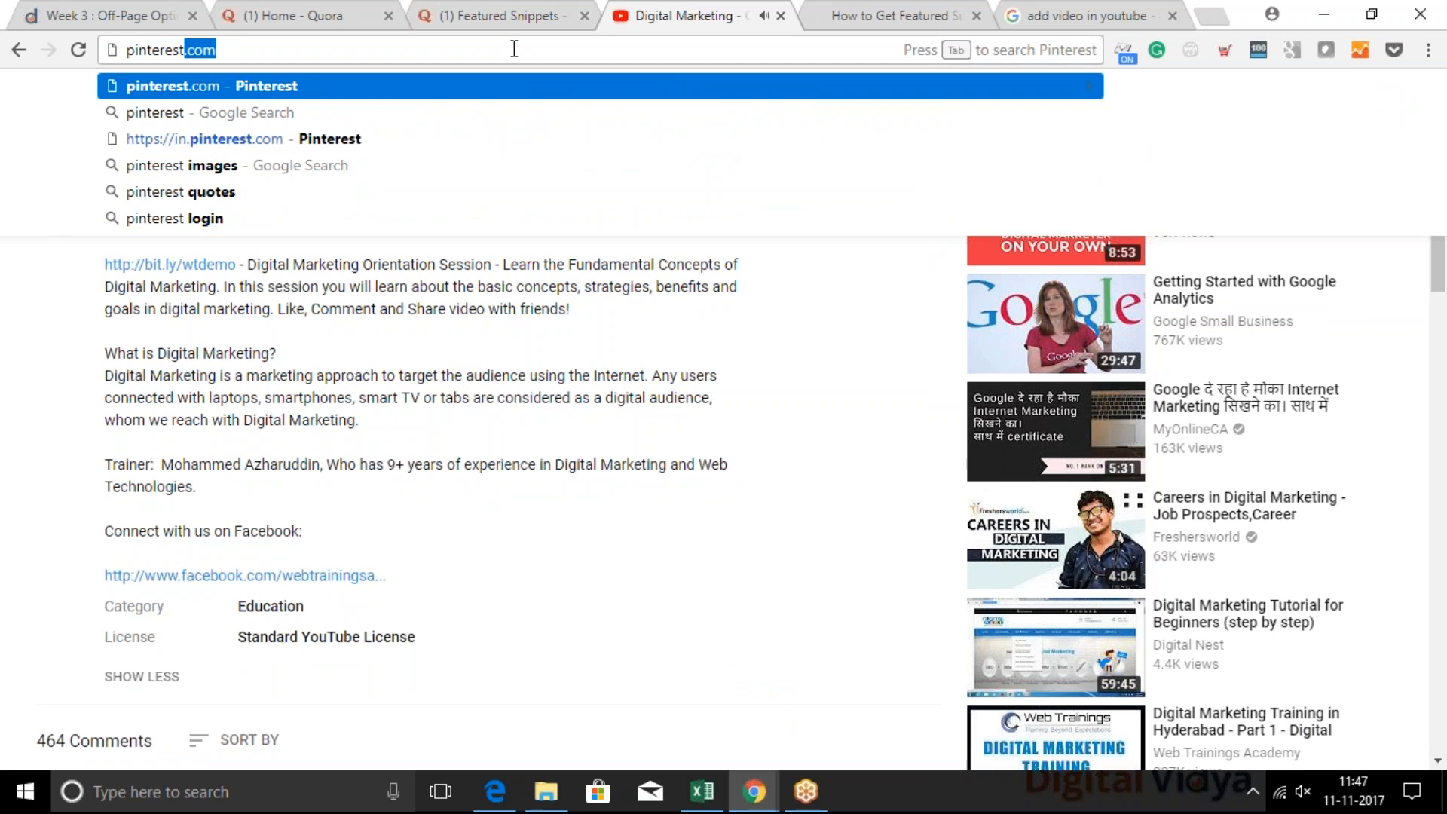
key("Return")
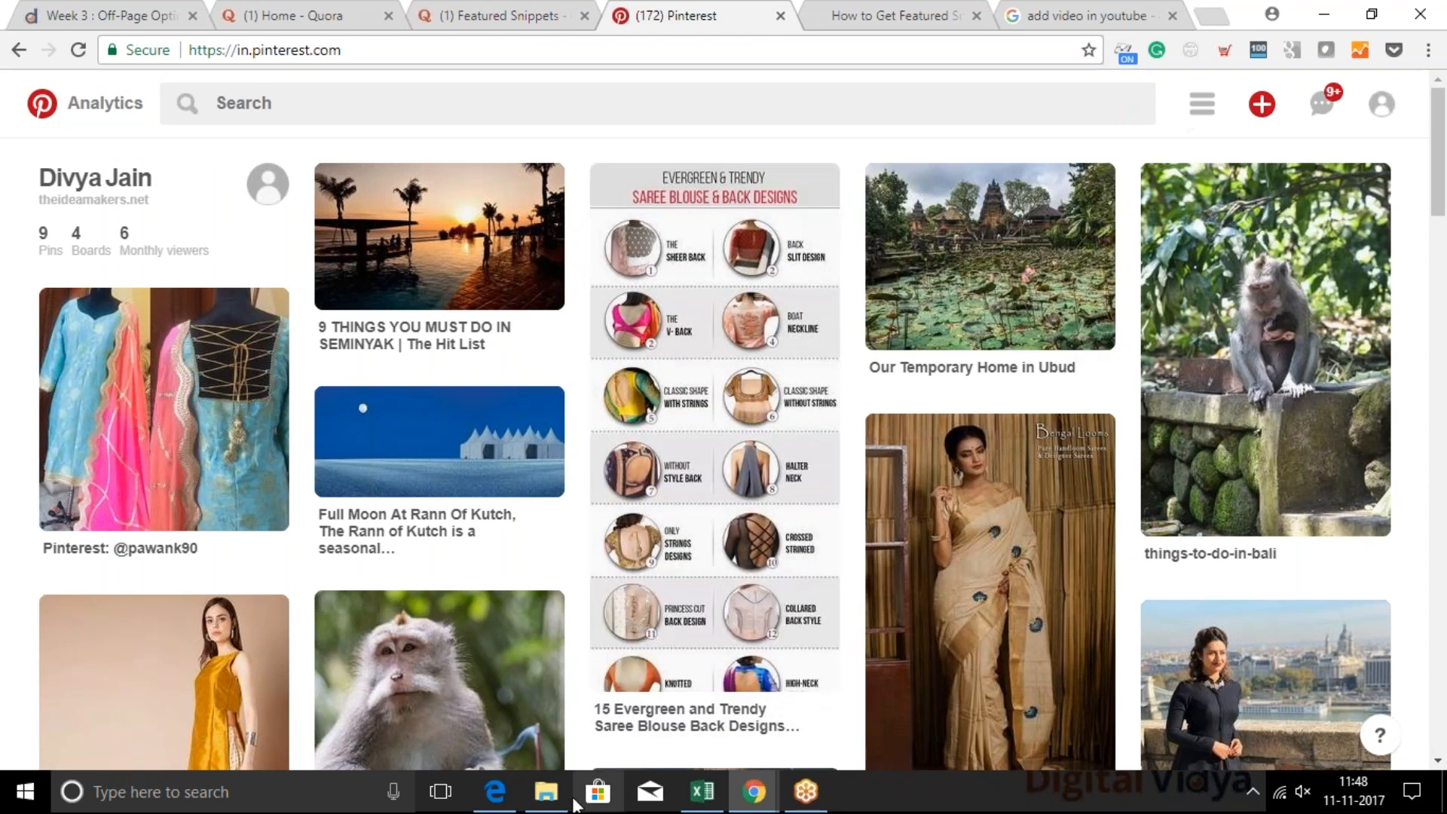
Open the account's own Pinterest profile and show its boards
mouse_move(1253, 121)
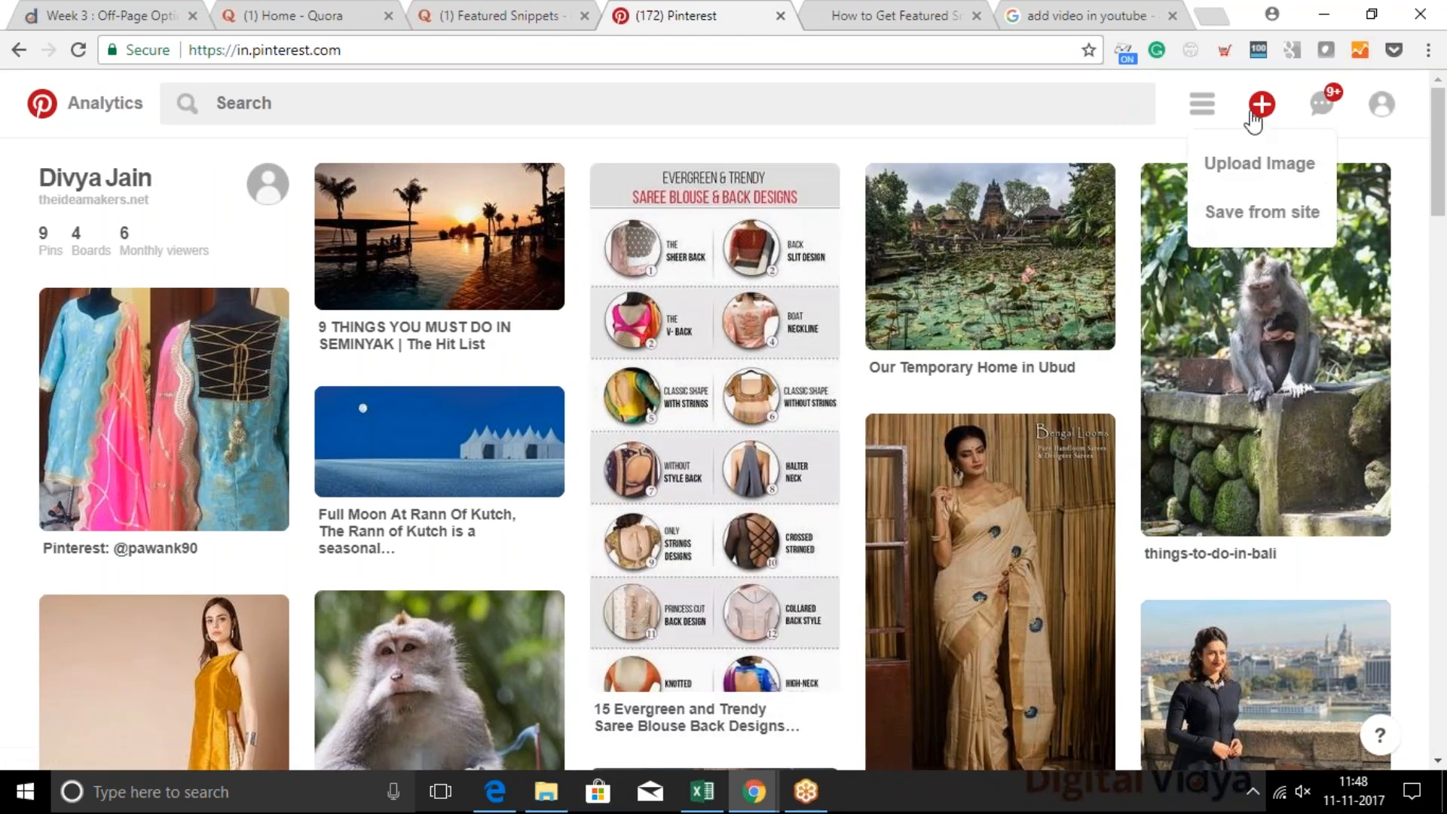
mouse_move(1385, 128)
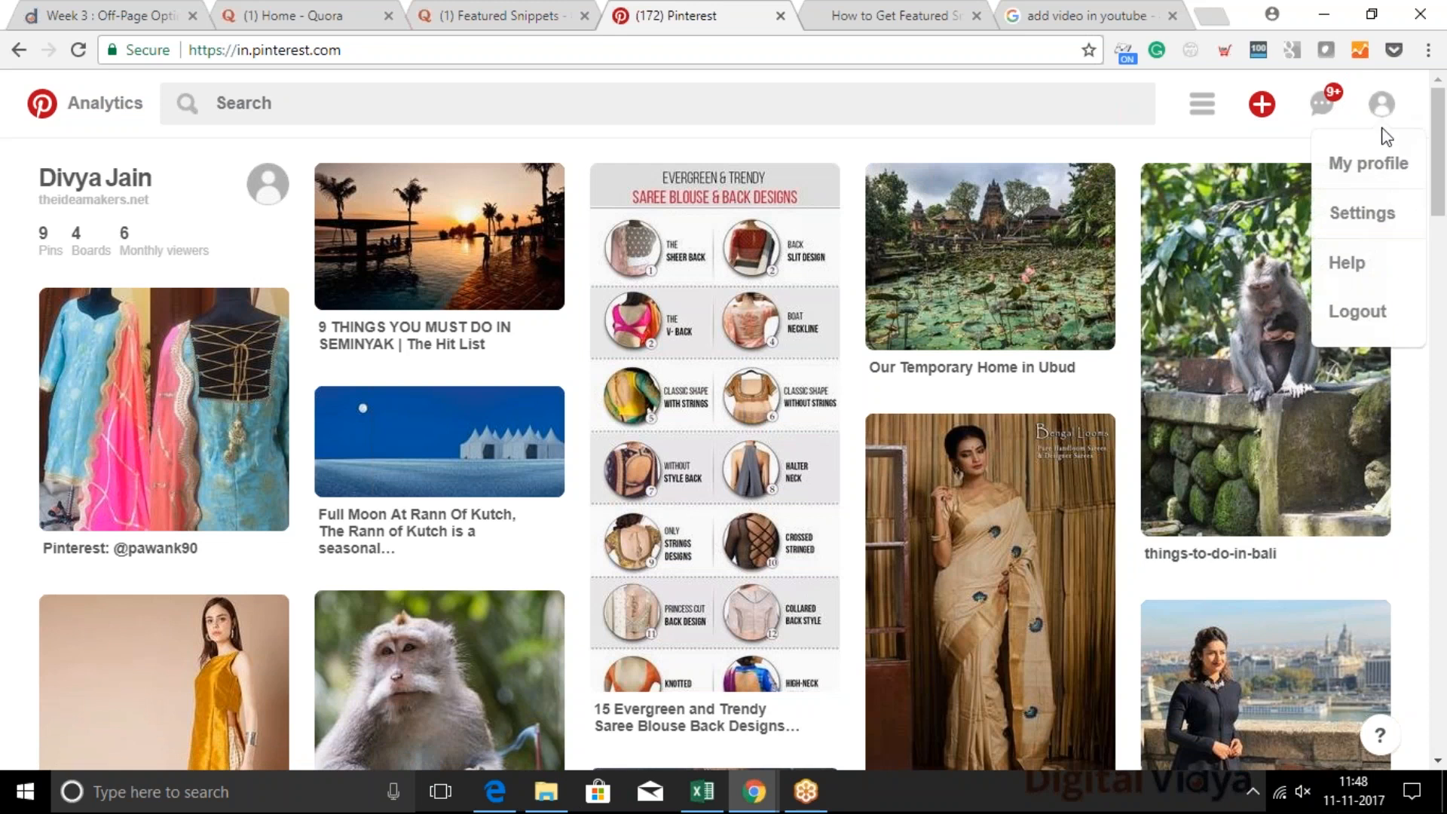
left_click(1372, 163)
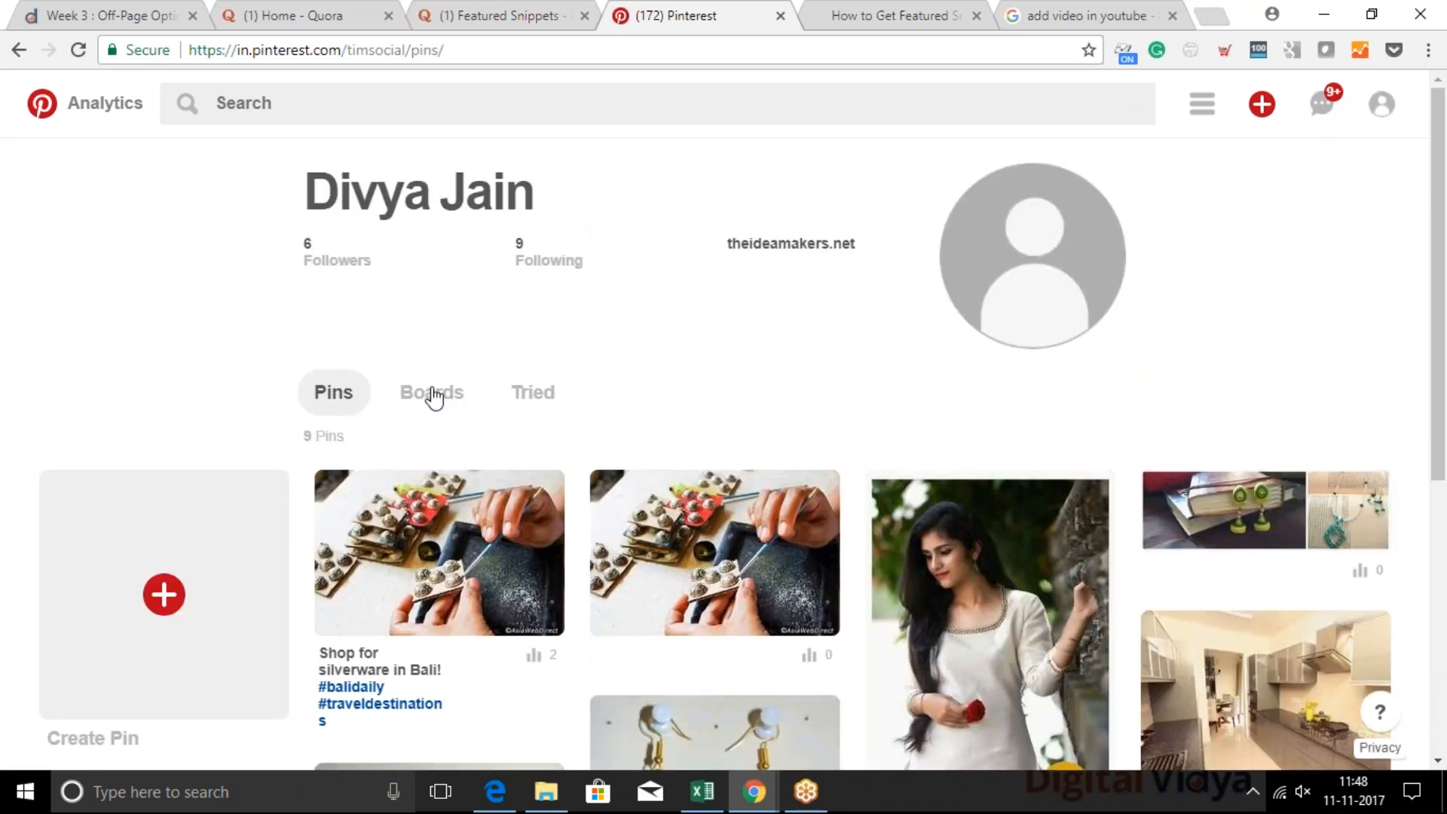
left_click(434, 397)
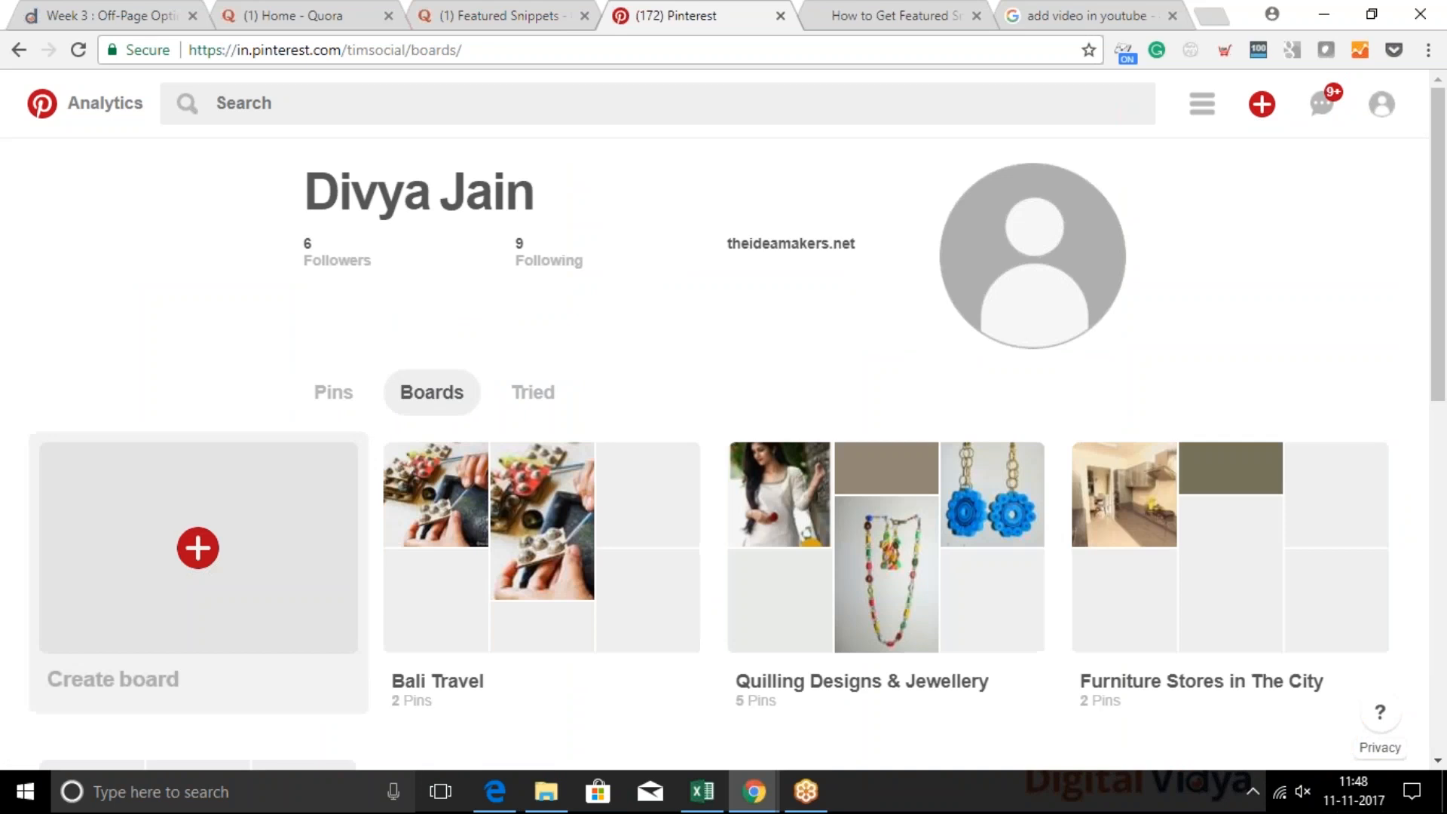
Create a non-secret board named "Maldives Vacation"
left_click(198, 548)
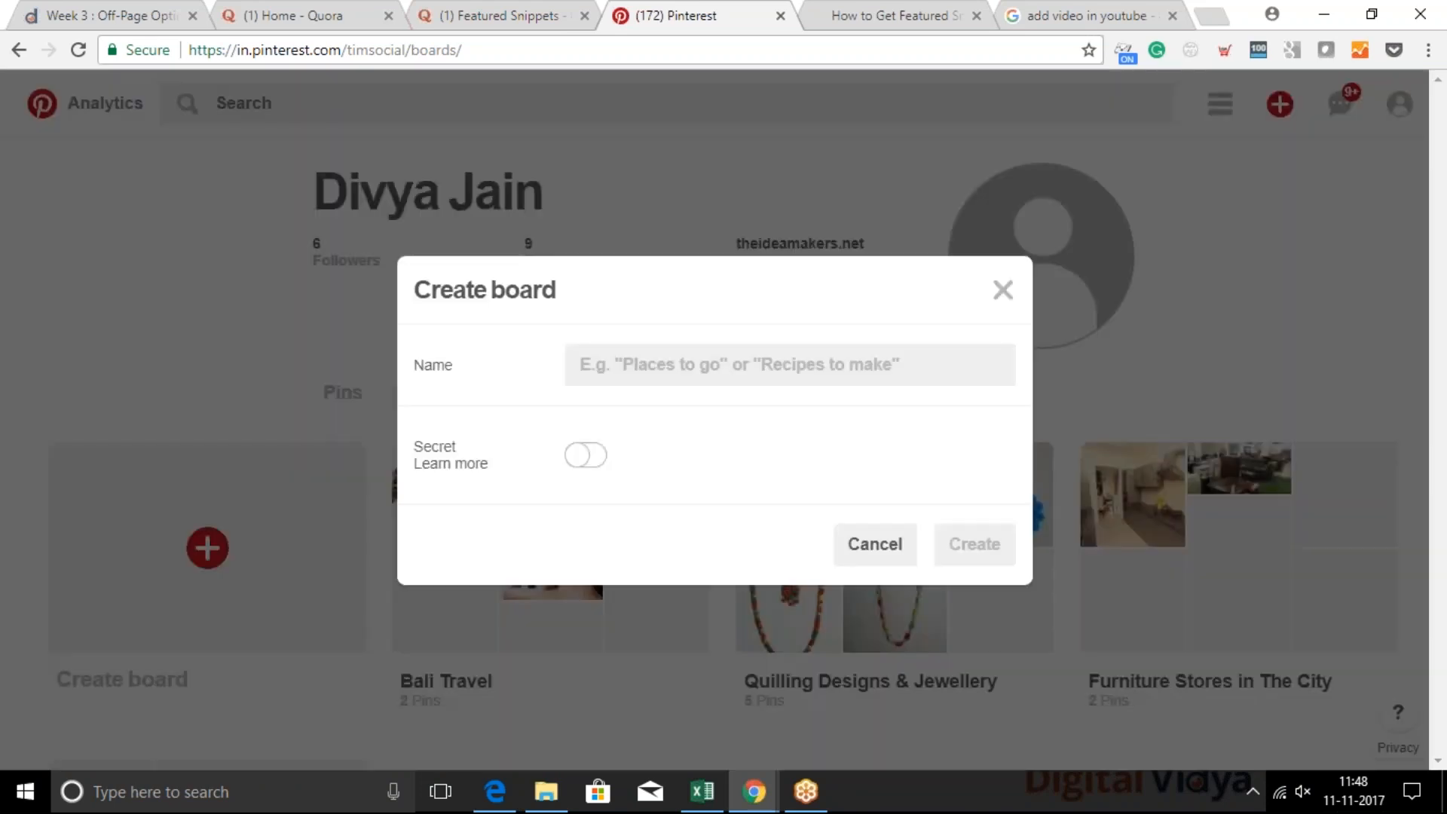
left_click(634, 366)
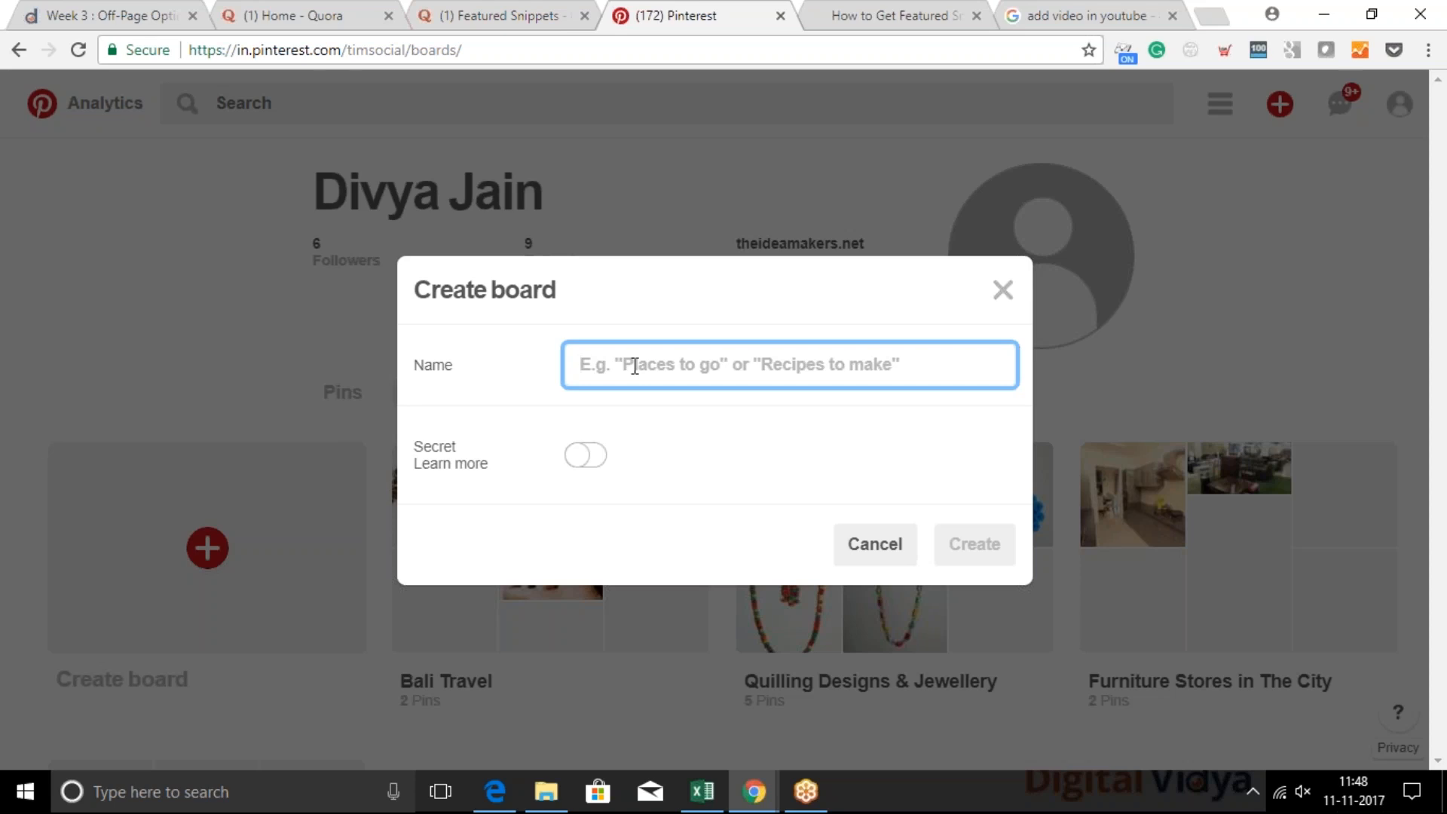
type("Maldives")
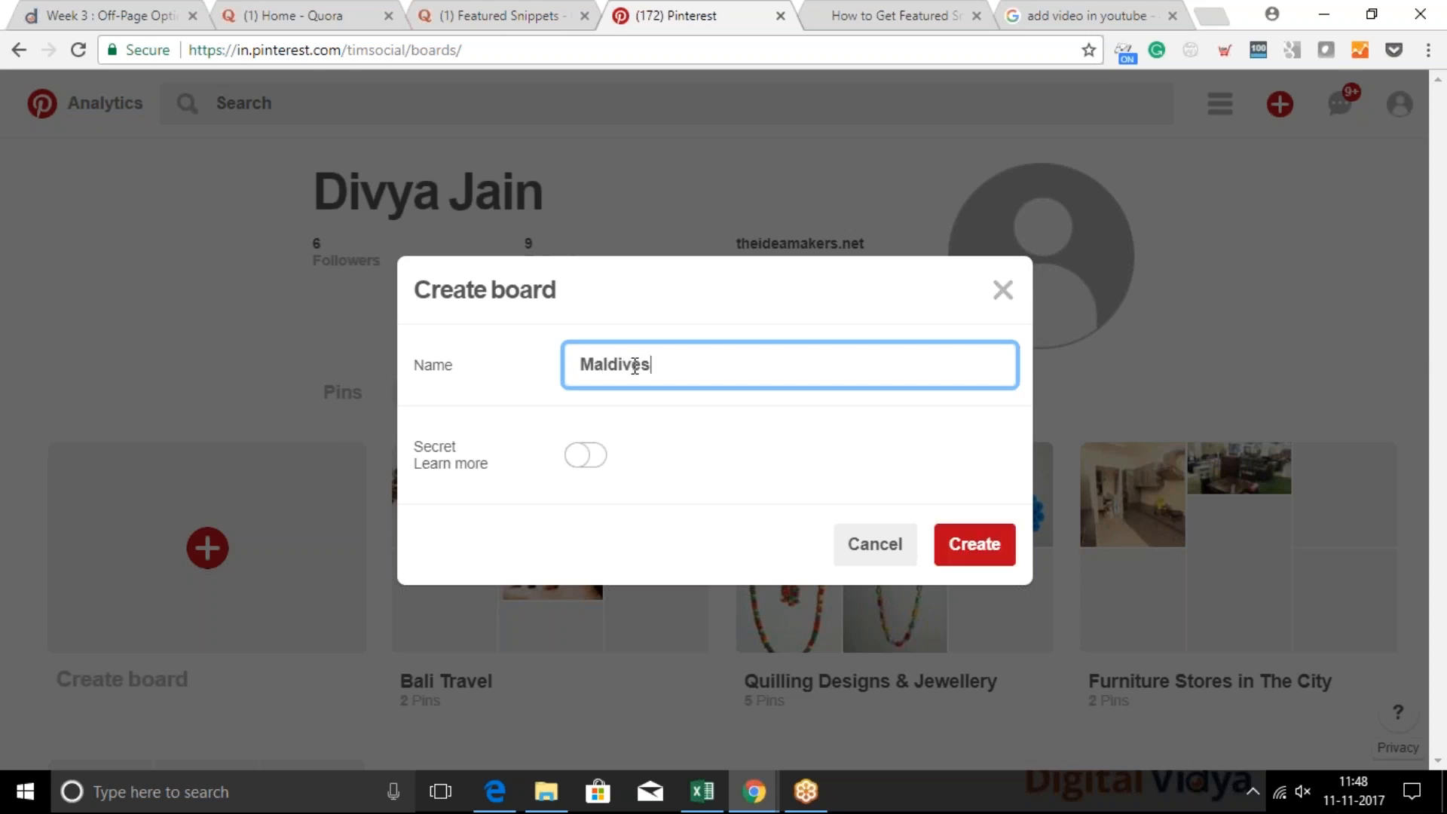
type(" Vacation")
left_click(623, 449)
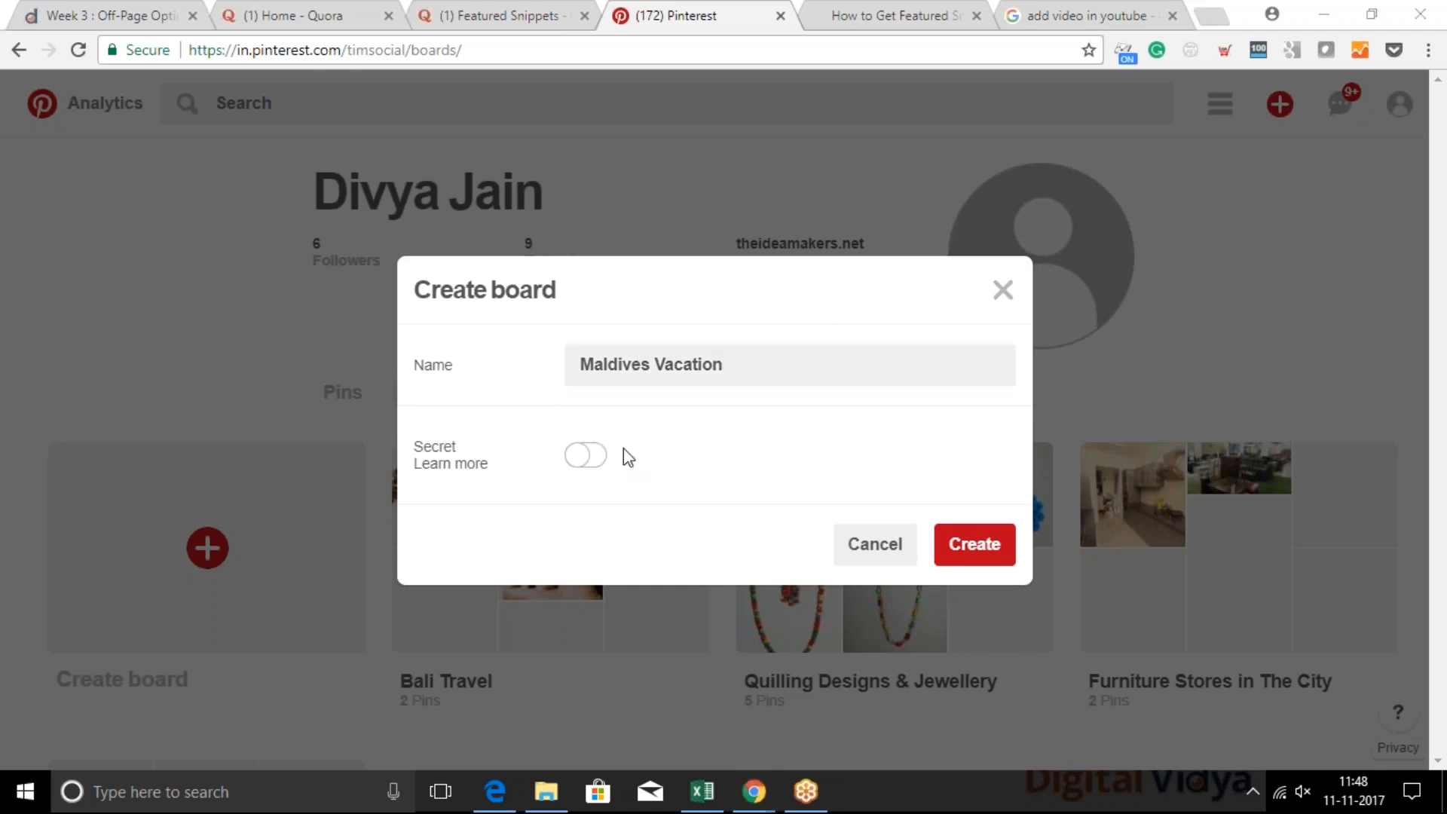
left_click(977, 544)
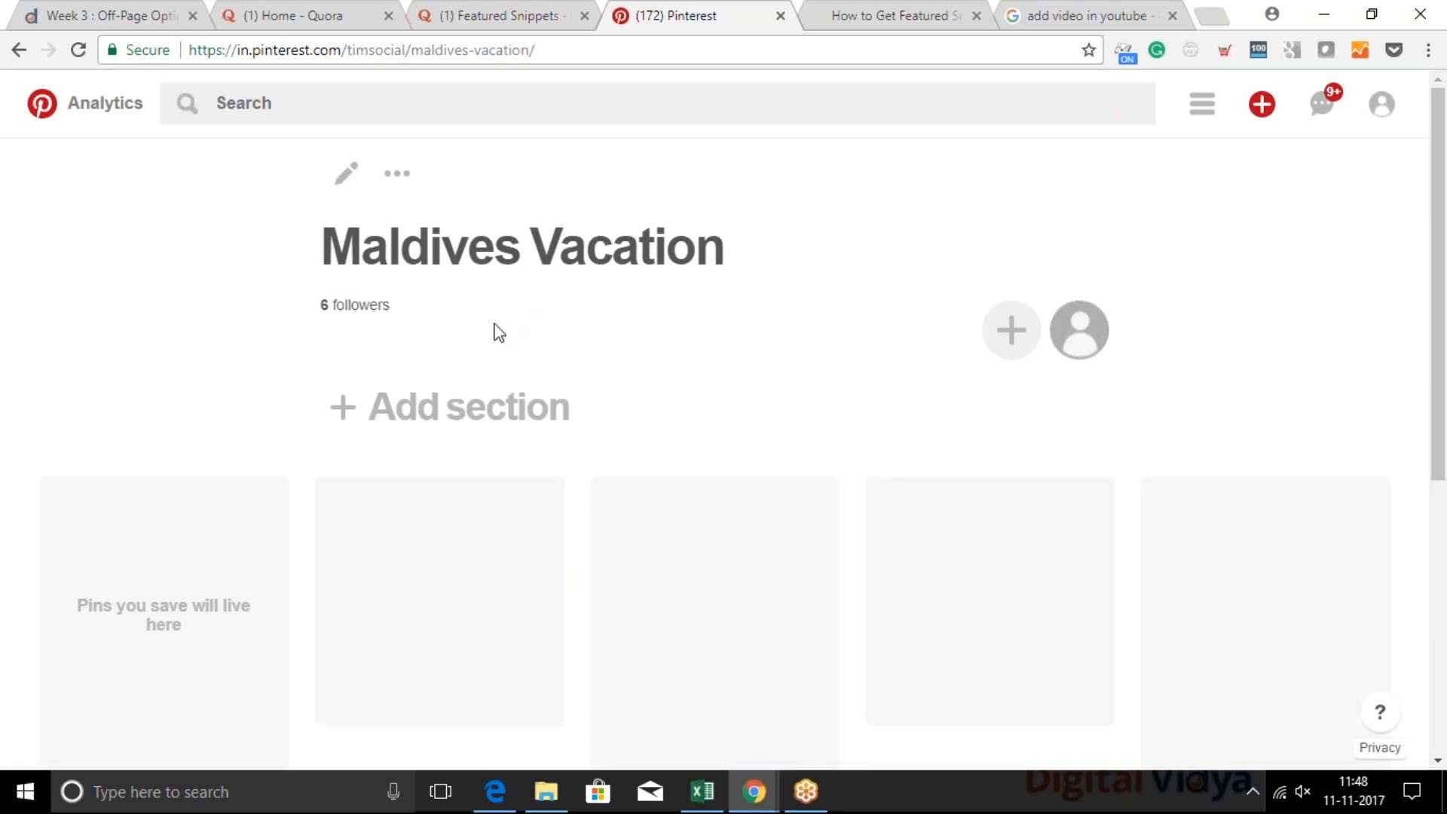
View the new board's collaborator invitation options, close them, and look over the board's recommended searches
left_click(1021, 341)
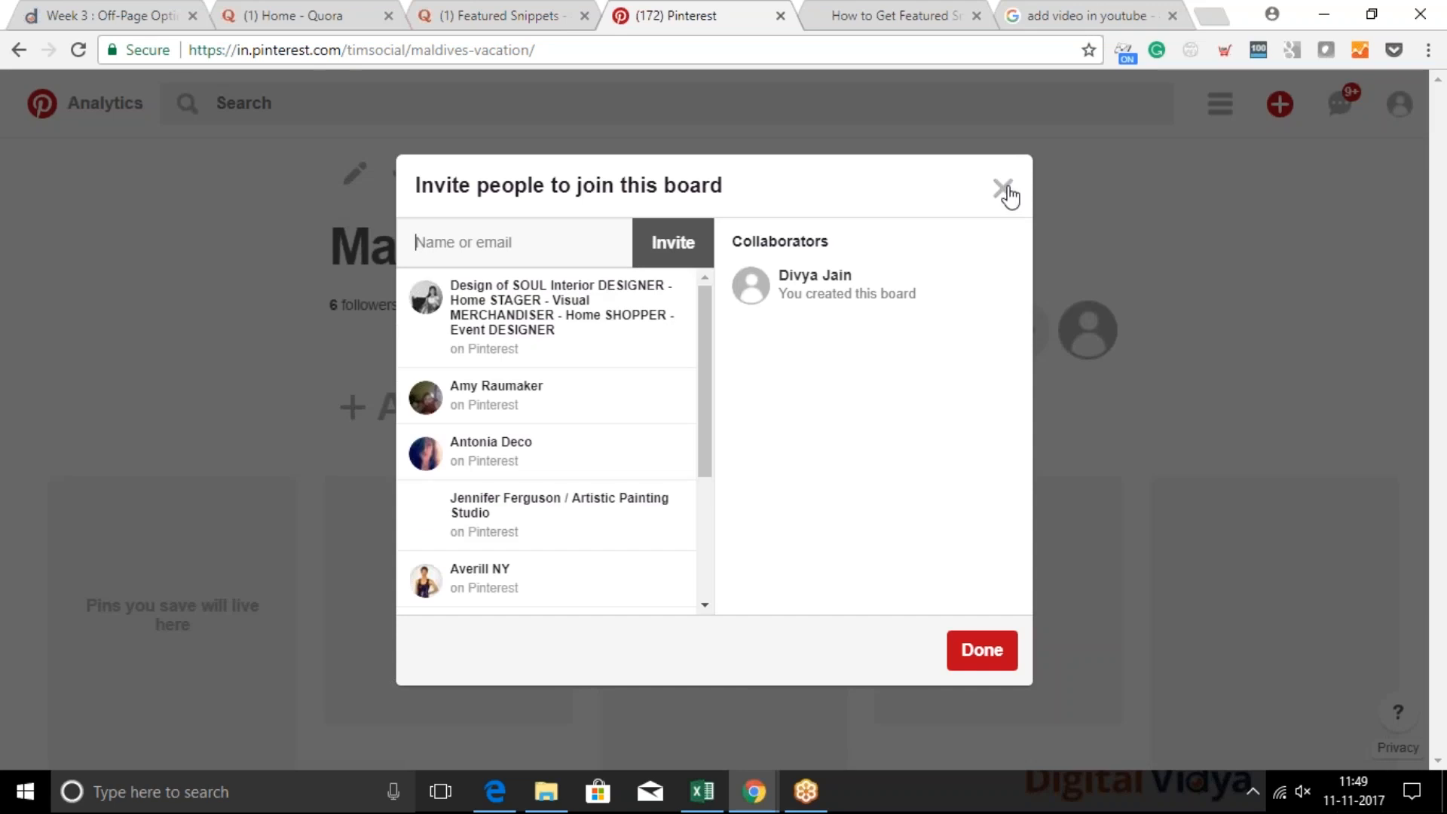
left_click(1007, 190)
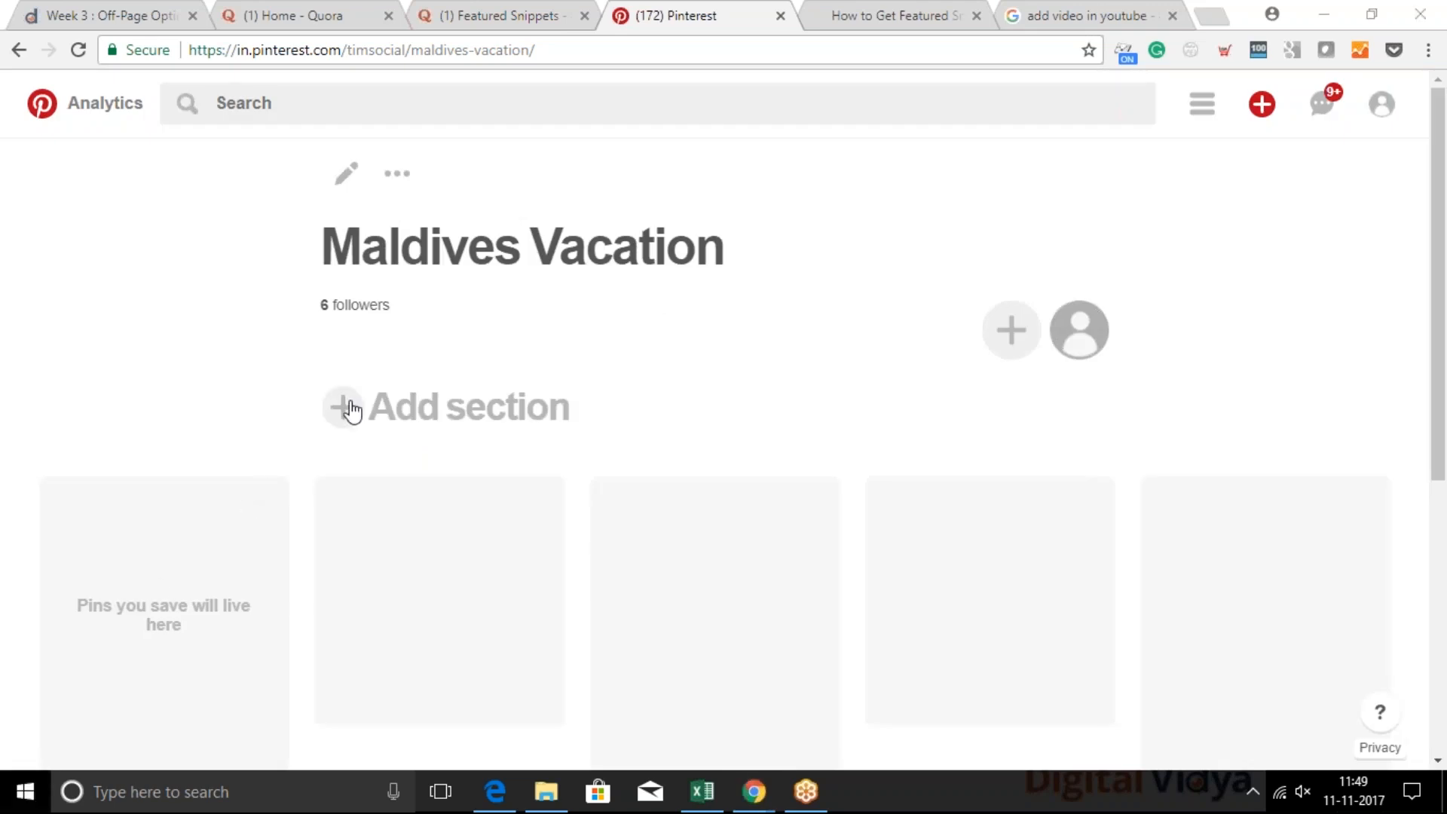
scroll(203, 671, "down", 4)
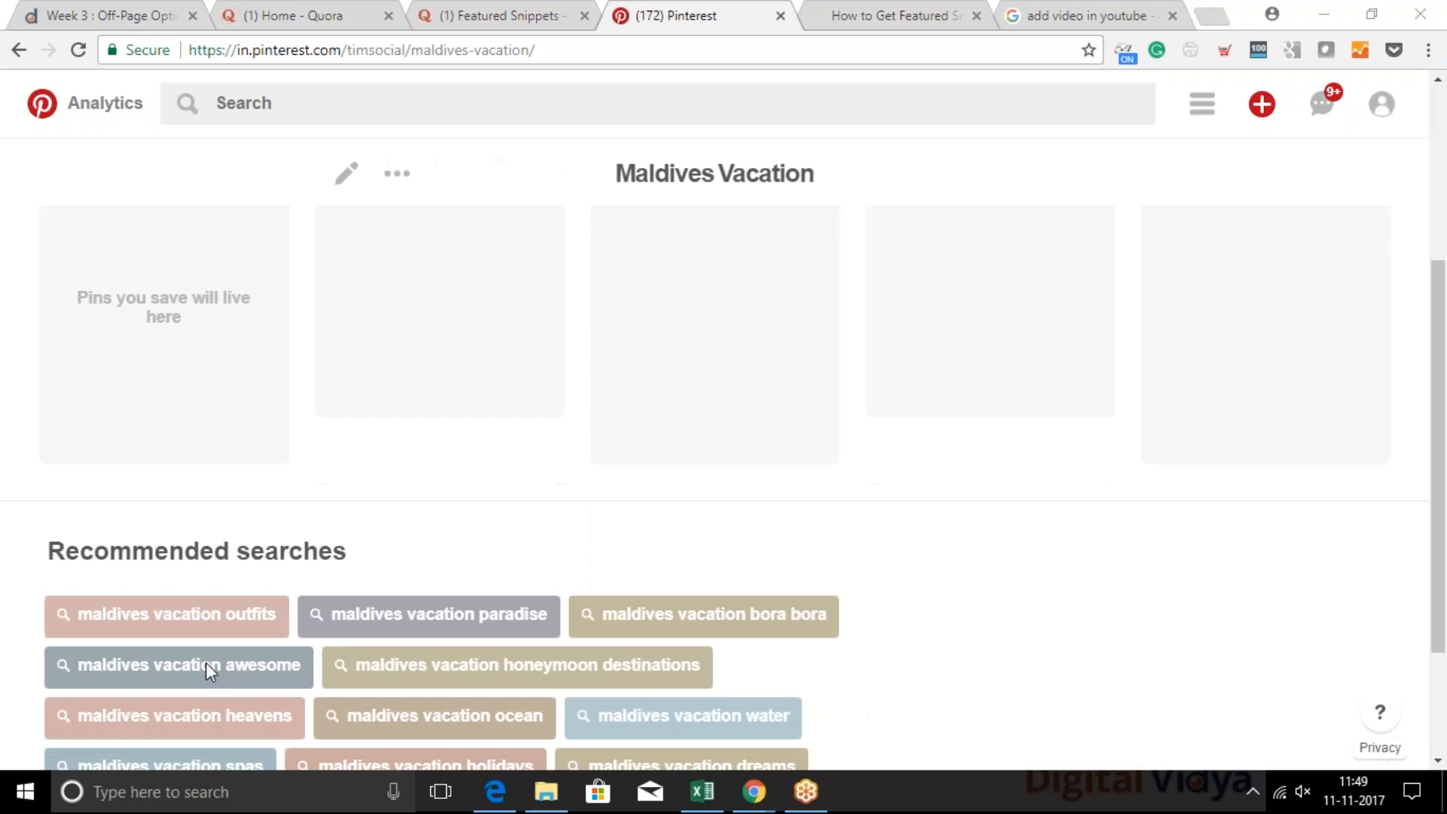
scroll(256, 388, "up", 2)
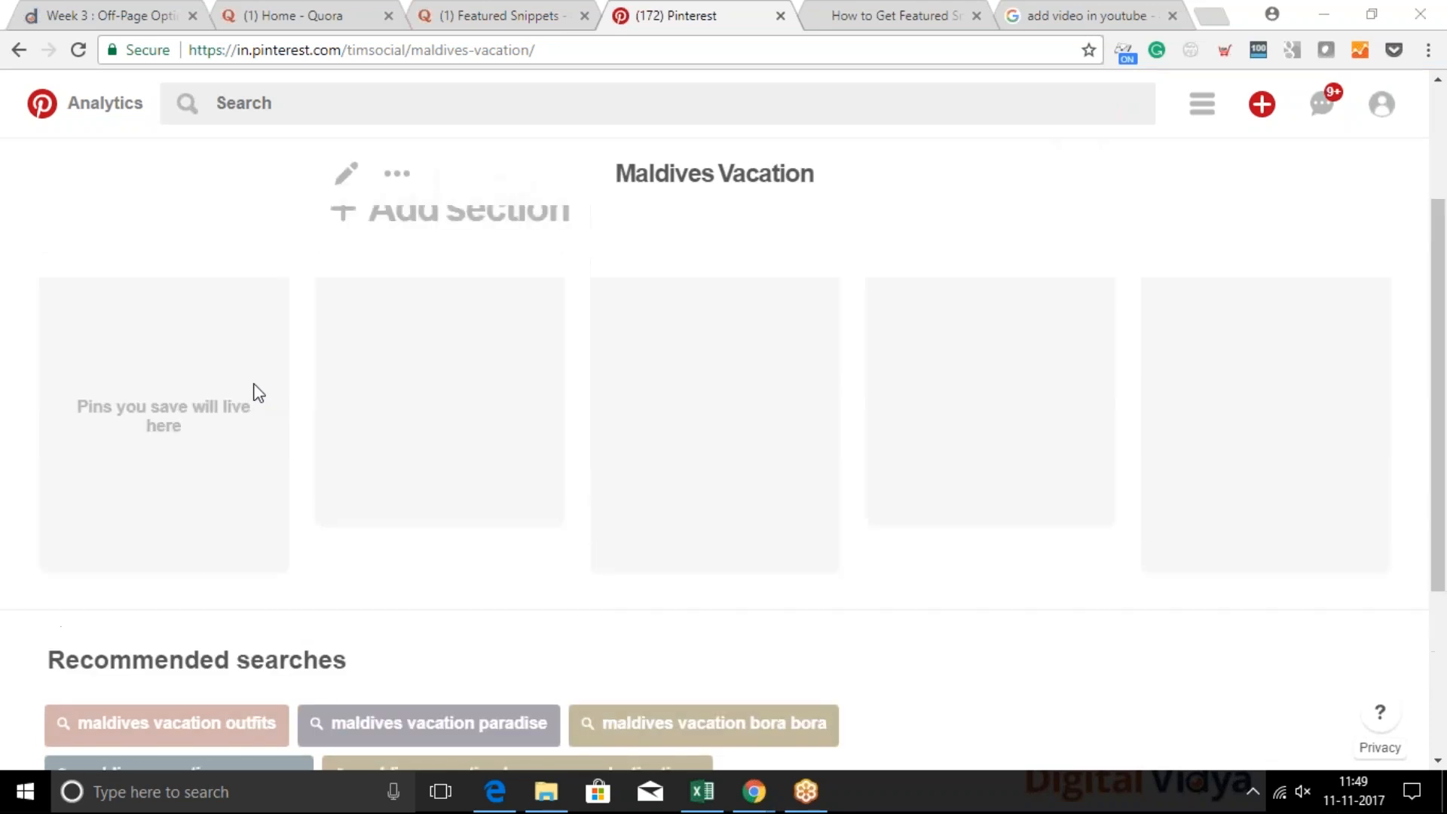
scroll(369, 482, "up", 3)
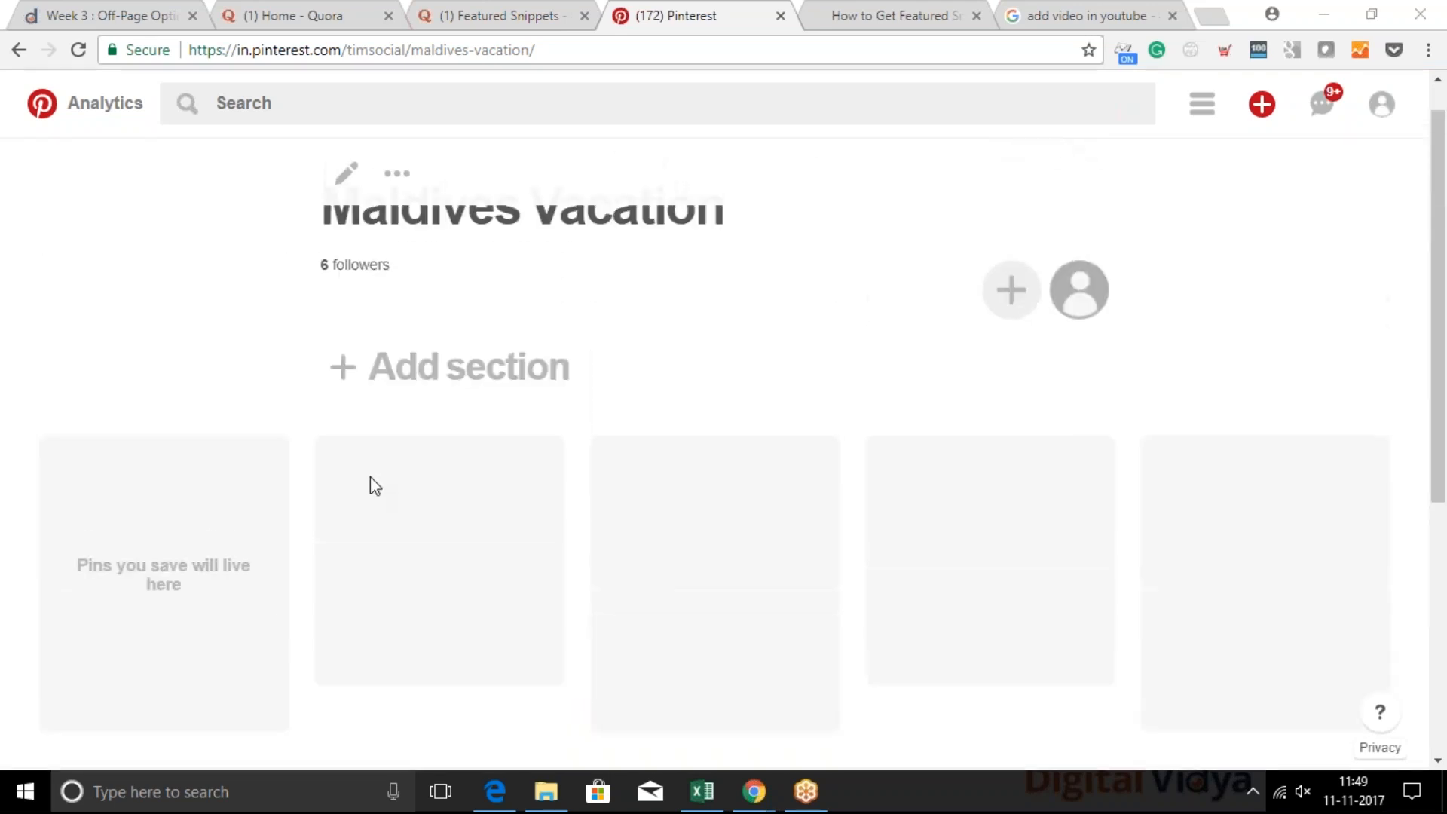
scroll(369, 482, "up", 1)
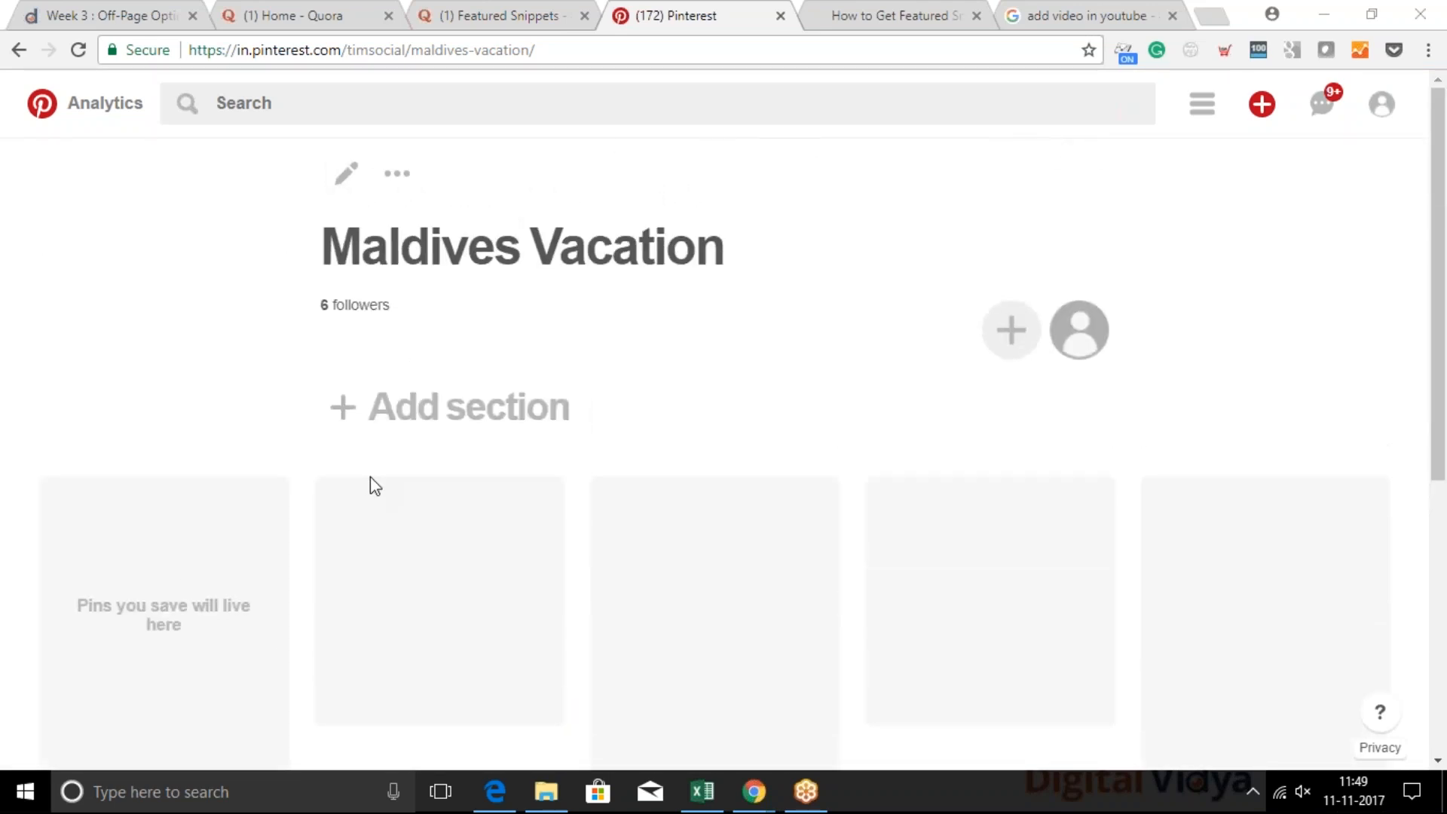
Open the board creator's profile from the collaborators list and return to the Maldives Vacation board
left_click(1015, 332)
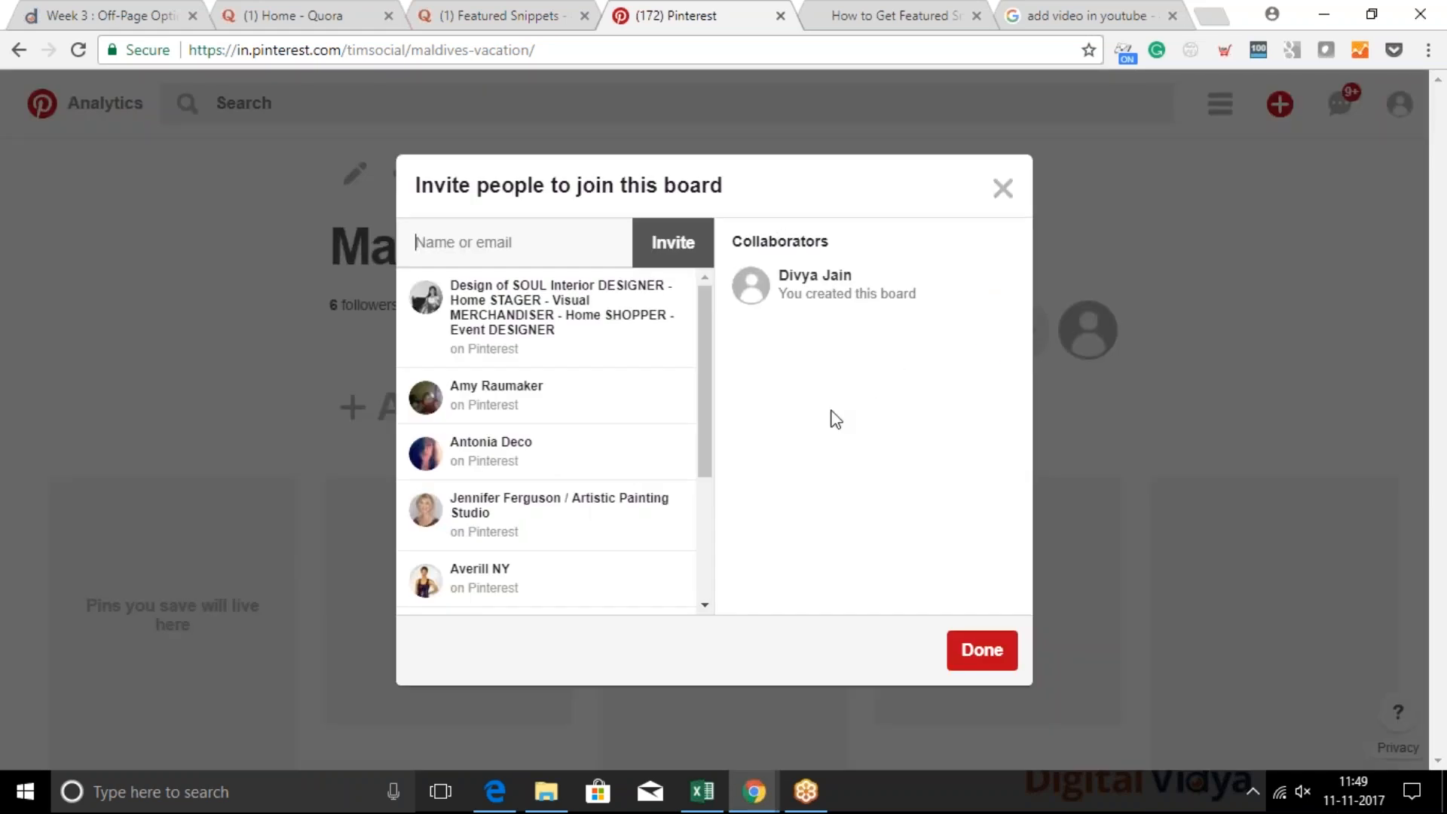
left_click(762, 284)
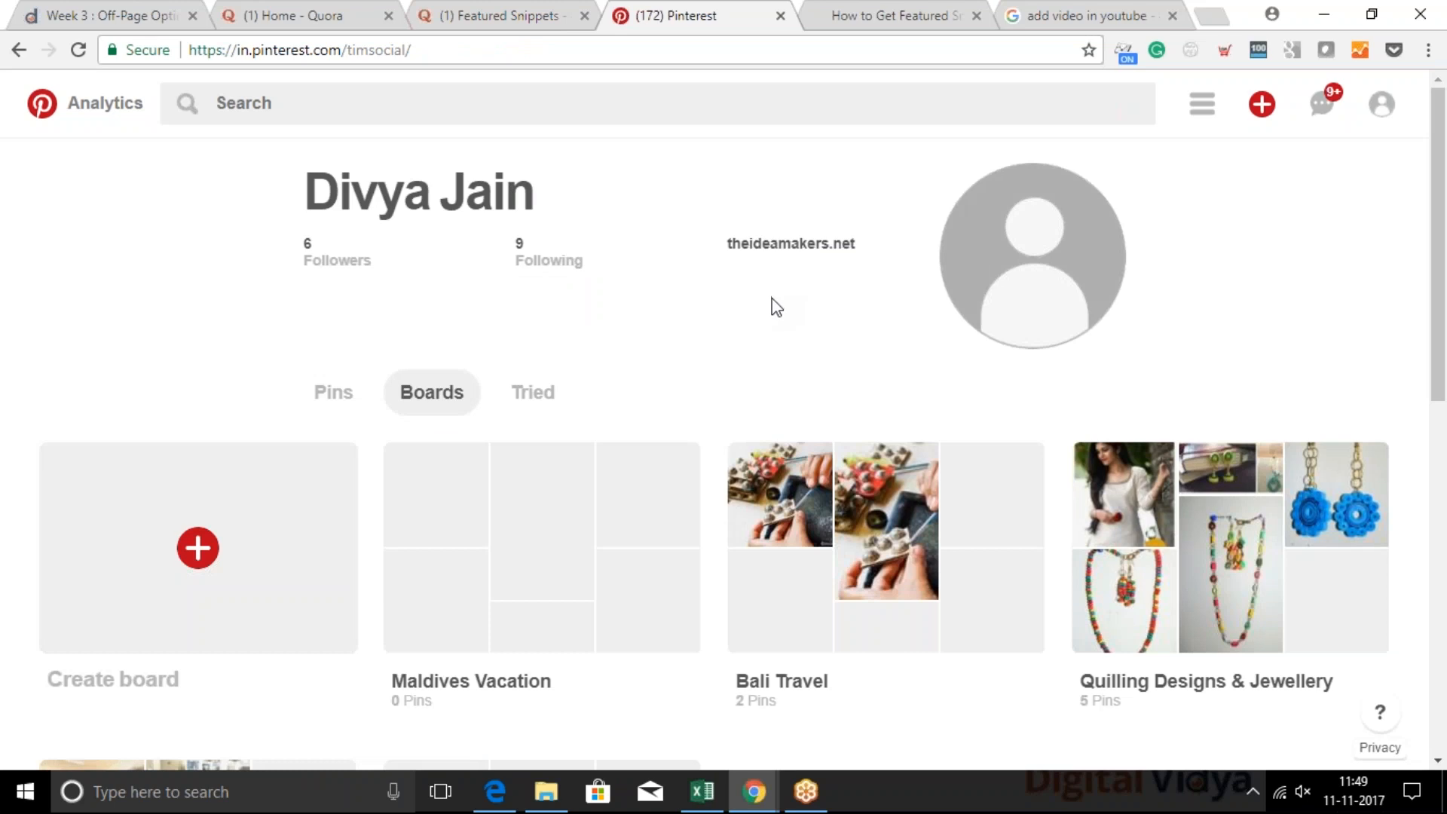
left_click(453, 588)
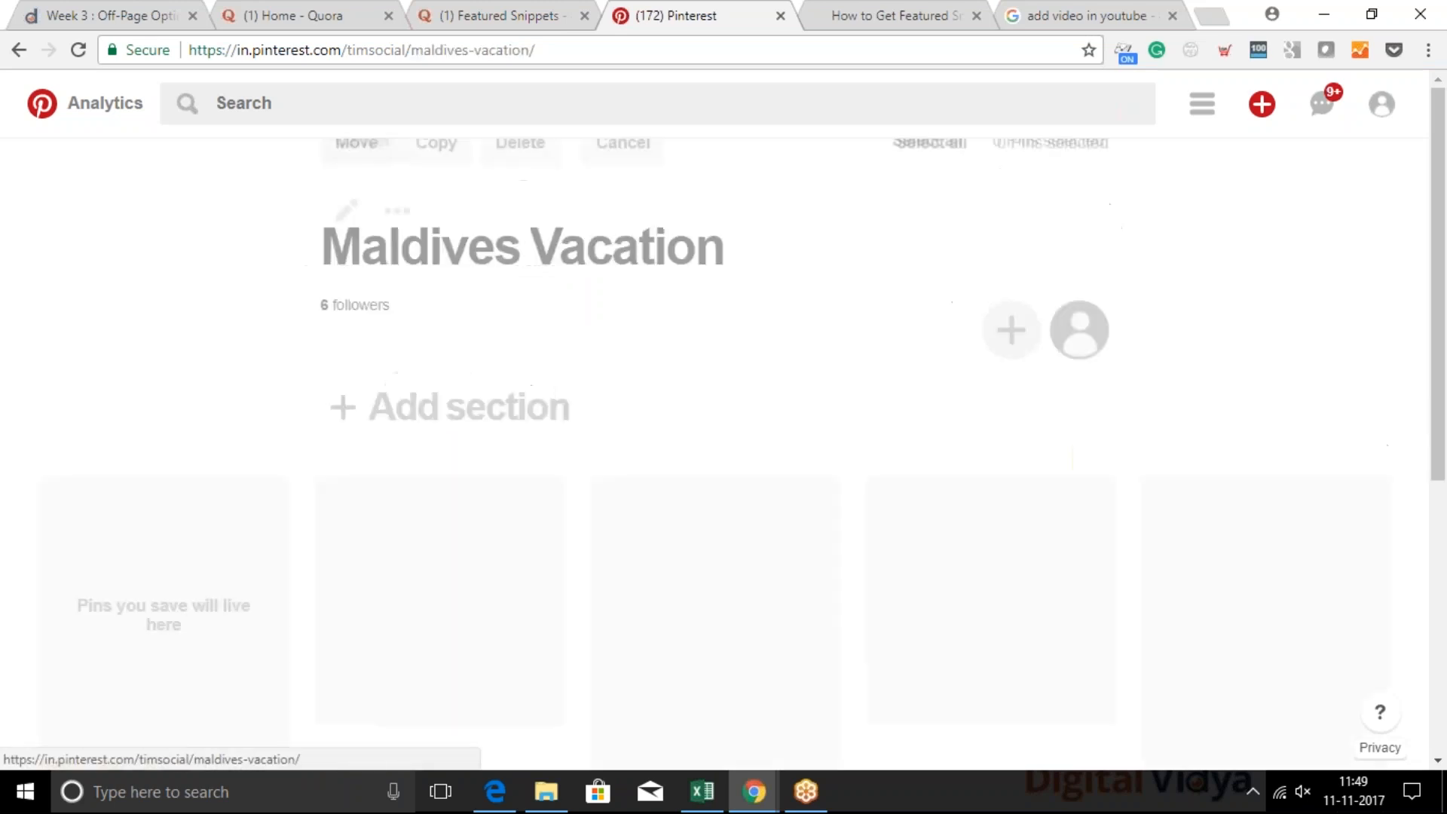
scroll(233, 599, "down", 3)
scroll(233, 599, "up", 3)
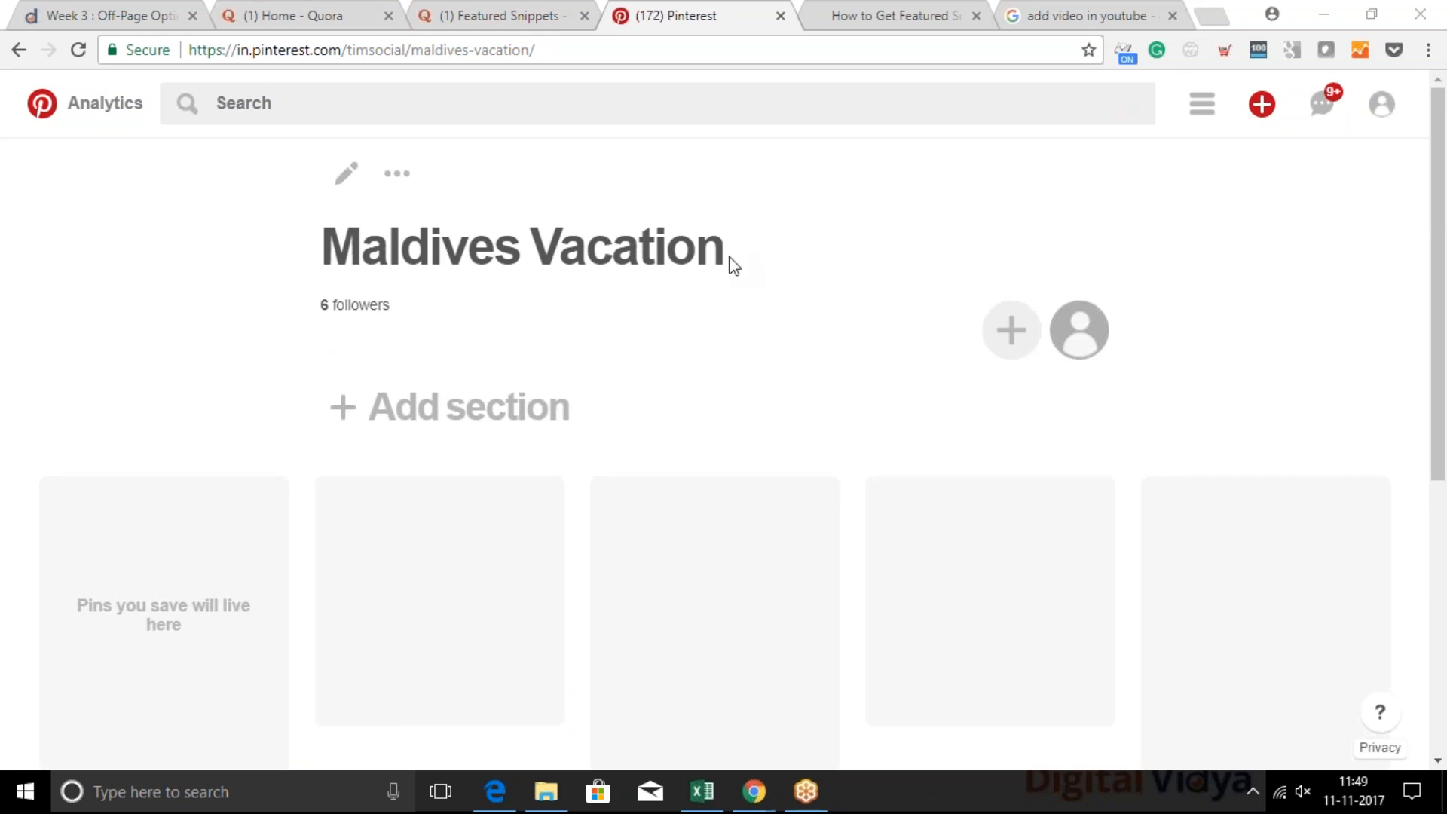
Try to upload an image from the computer as a new pin
left_click(1261, 106)
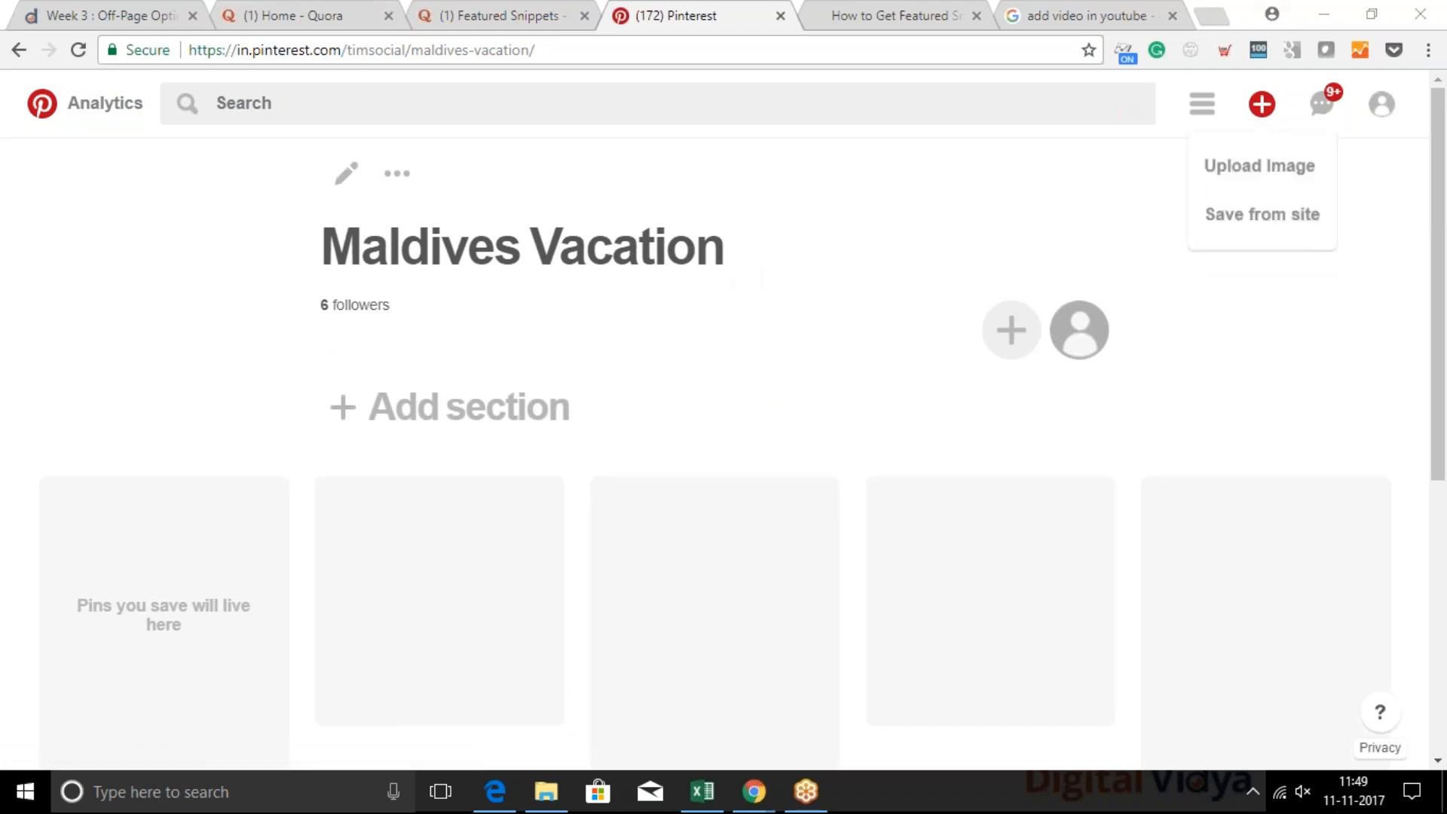
left_click(1266, 109)
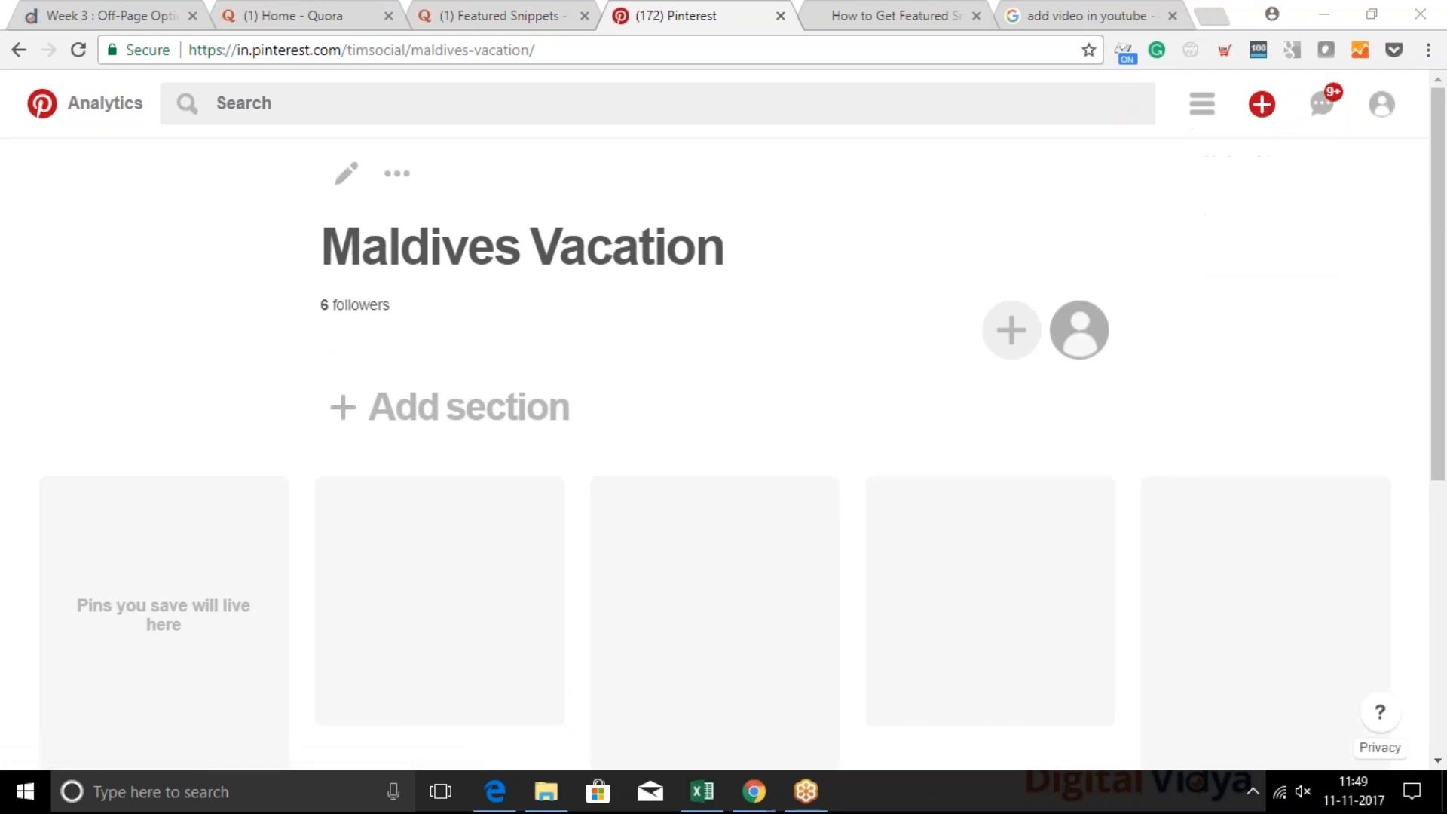
left_click(1266, 107)
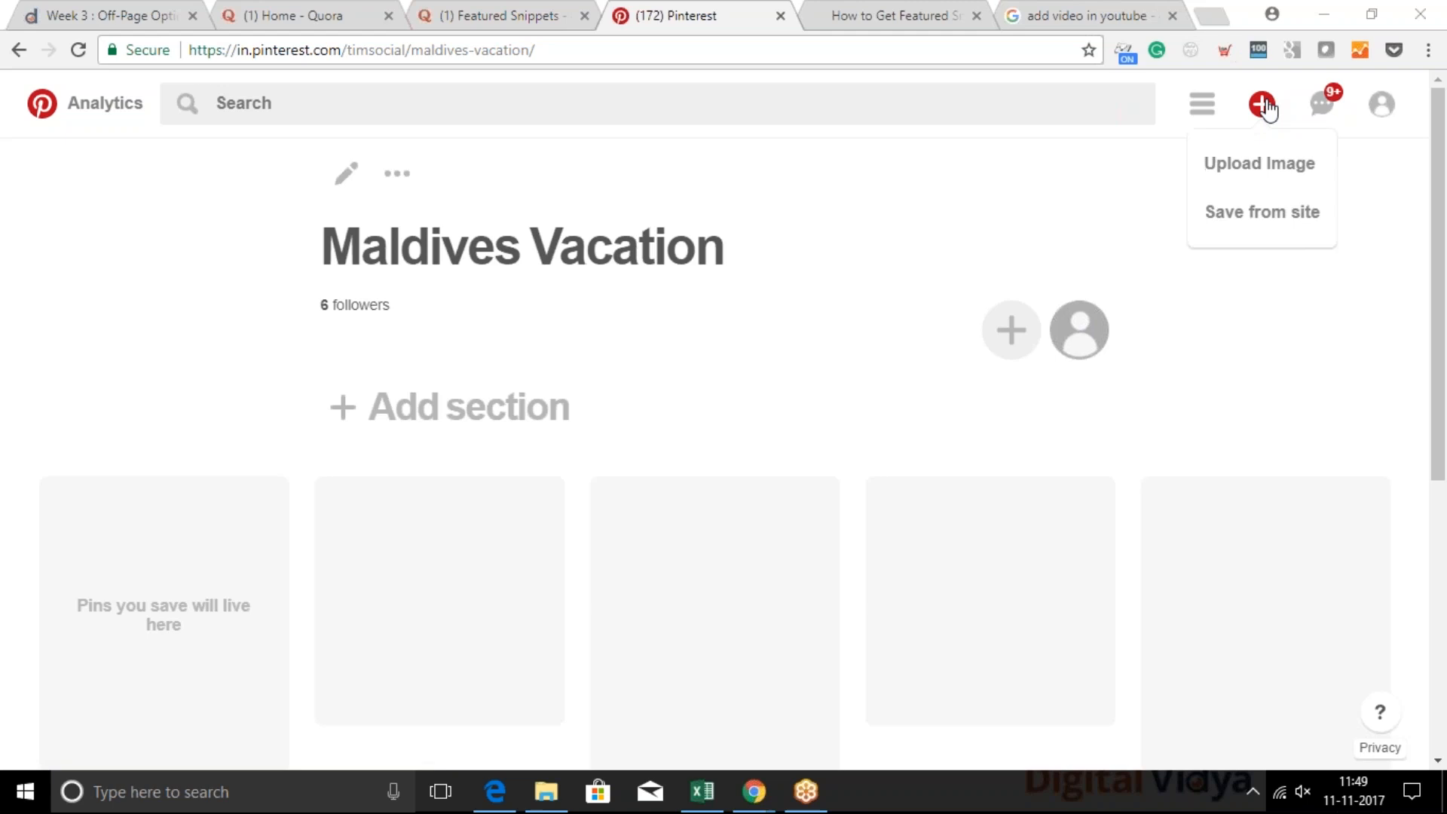
left_click(1272, 161)
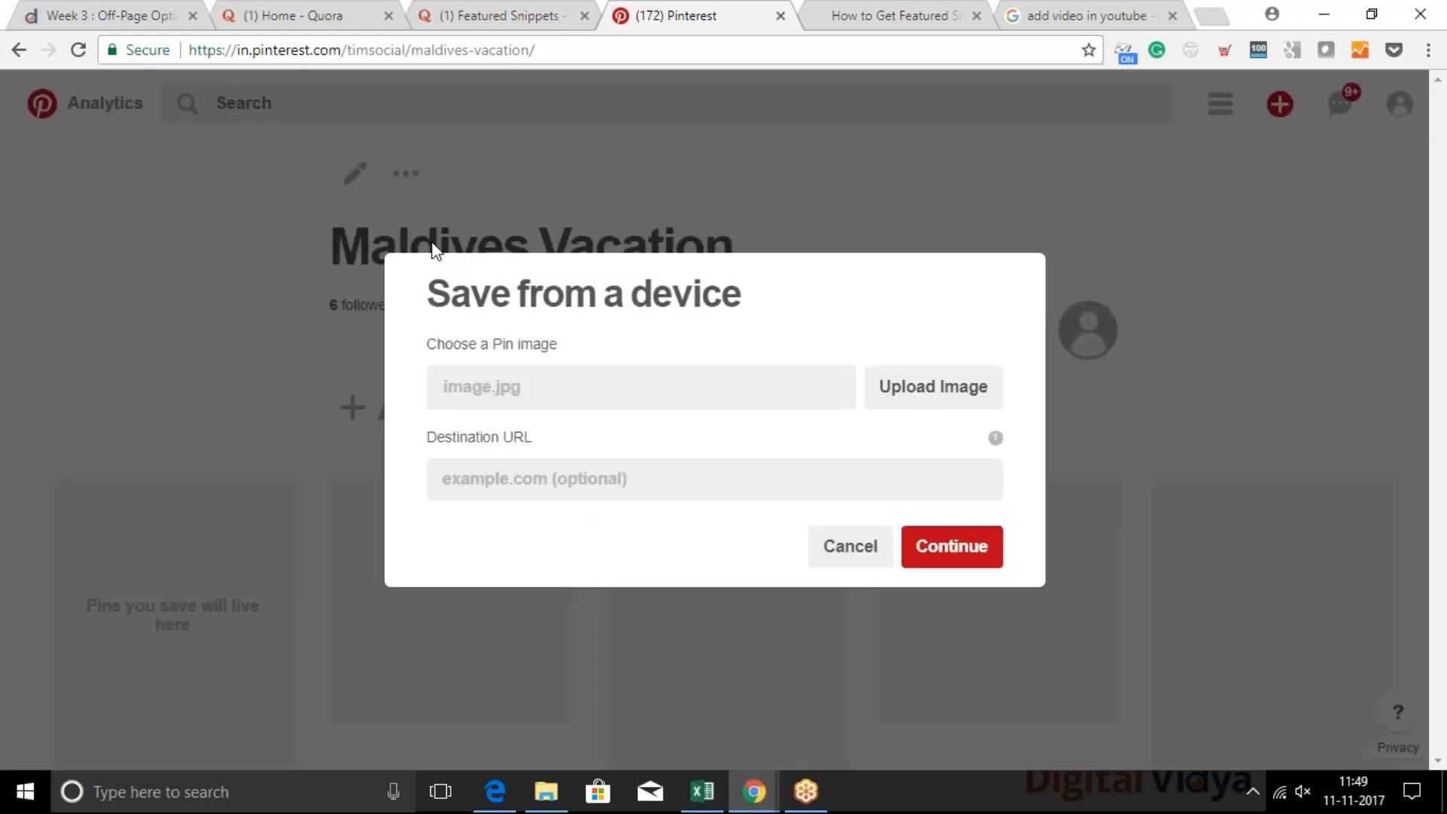
left_click(941, 388)
scroll(525, 365, "down", 2)
double_click(527, 325)
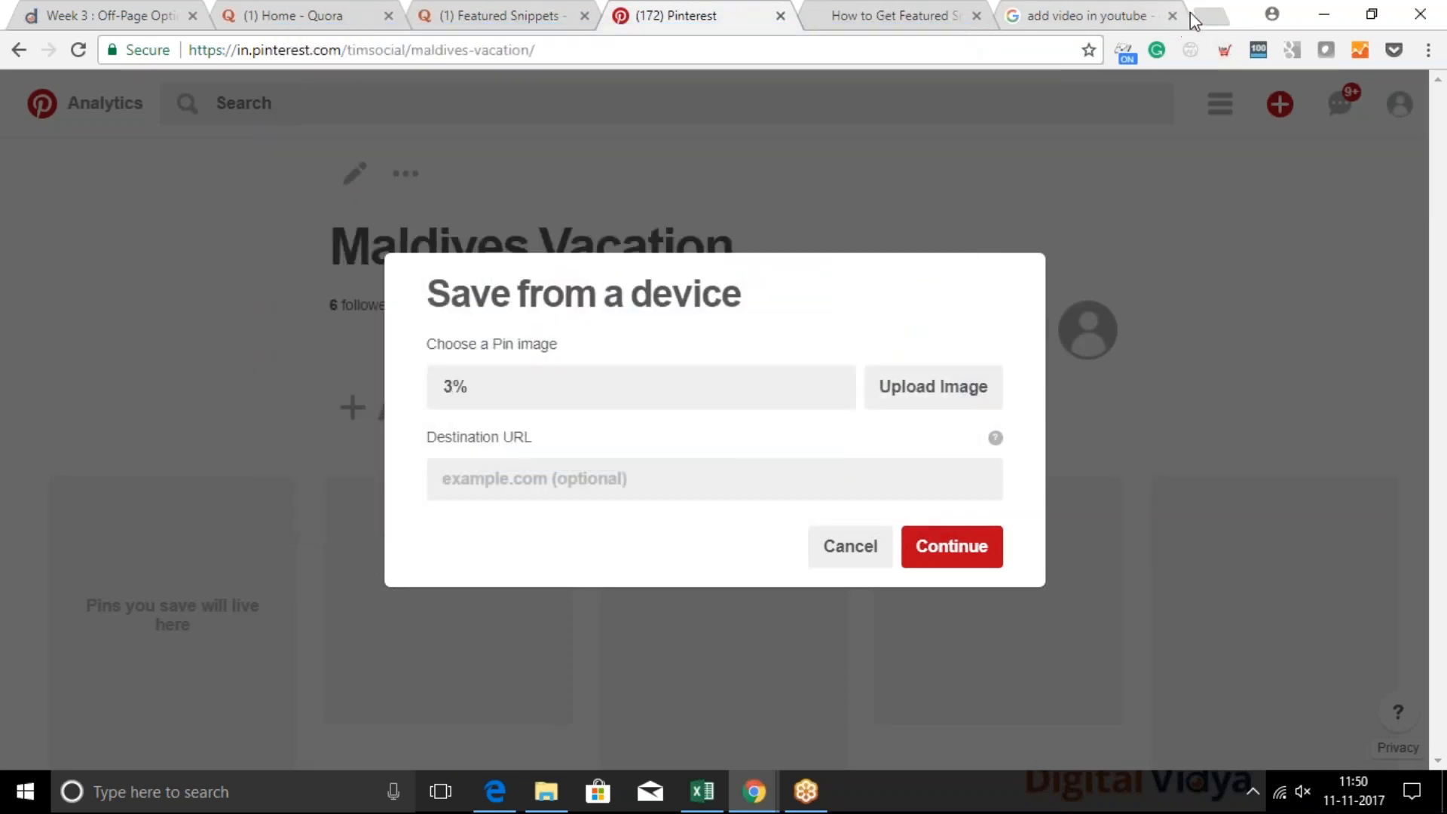
Open pickyourtrail.com/destination/maldives in a new tab
left_click(1211, 15)
type("pick")
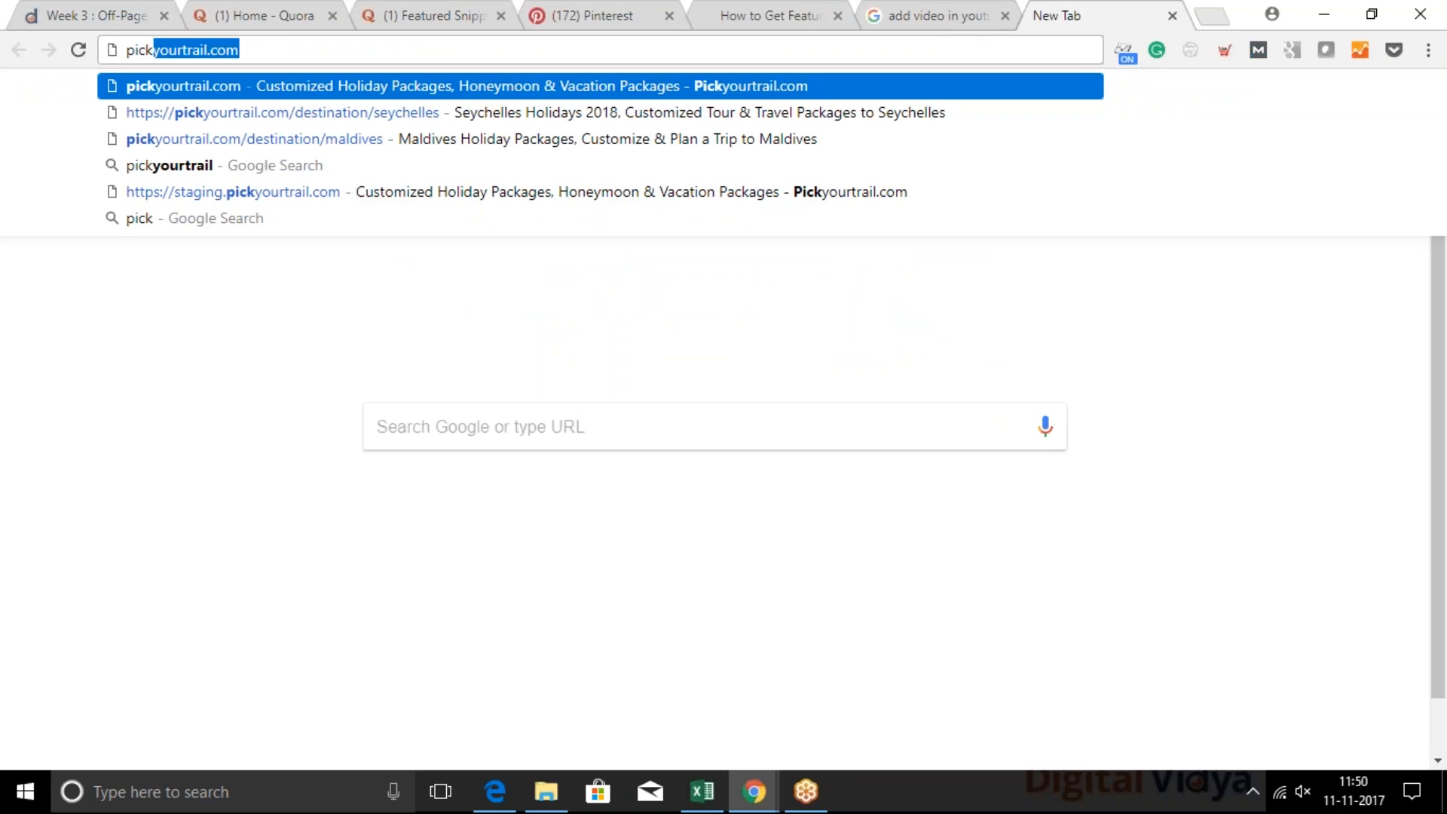
key("Down")
key("Down")
key("Return")
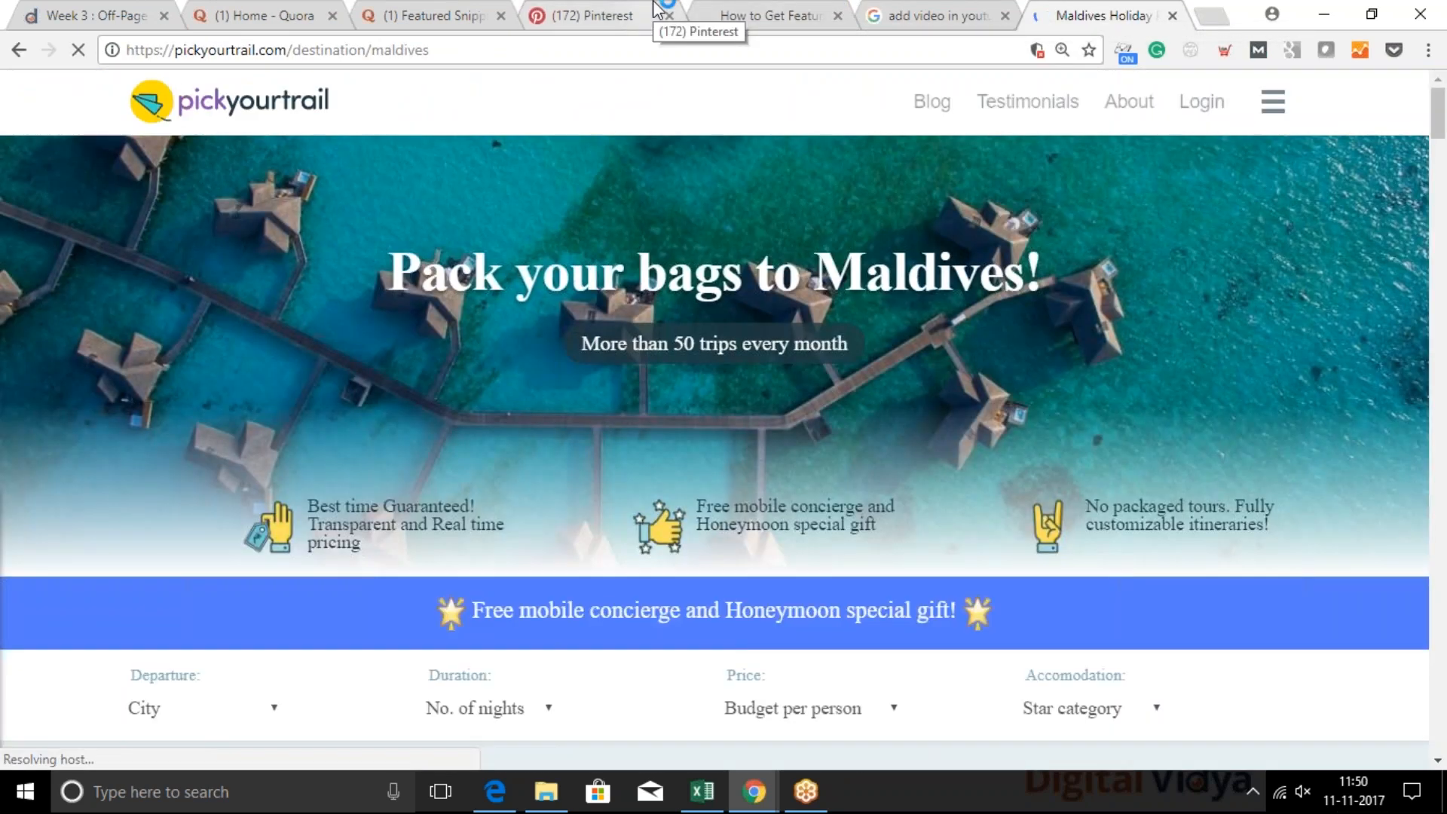
Return to the Pinterest board, cancel the pending image upload, and start a new pin from the device
left_click(654, 9)
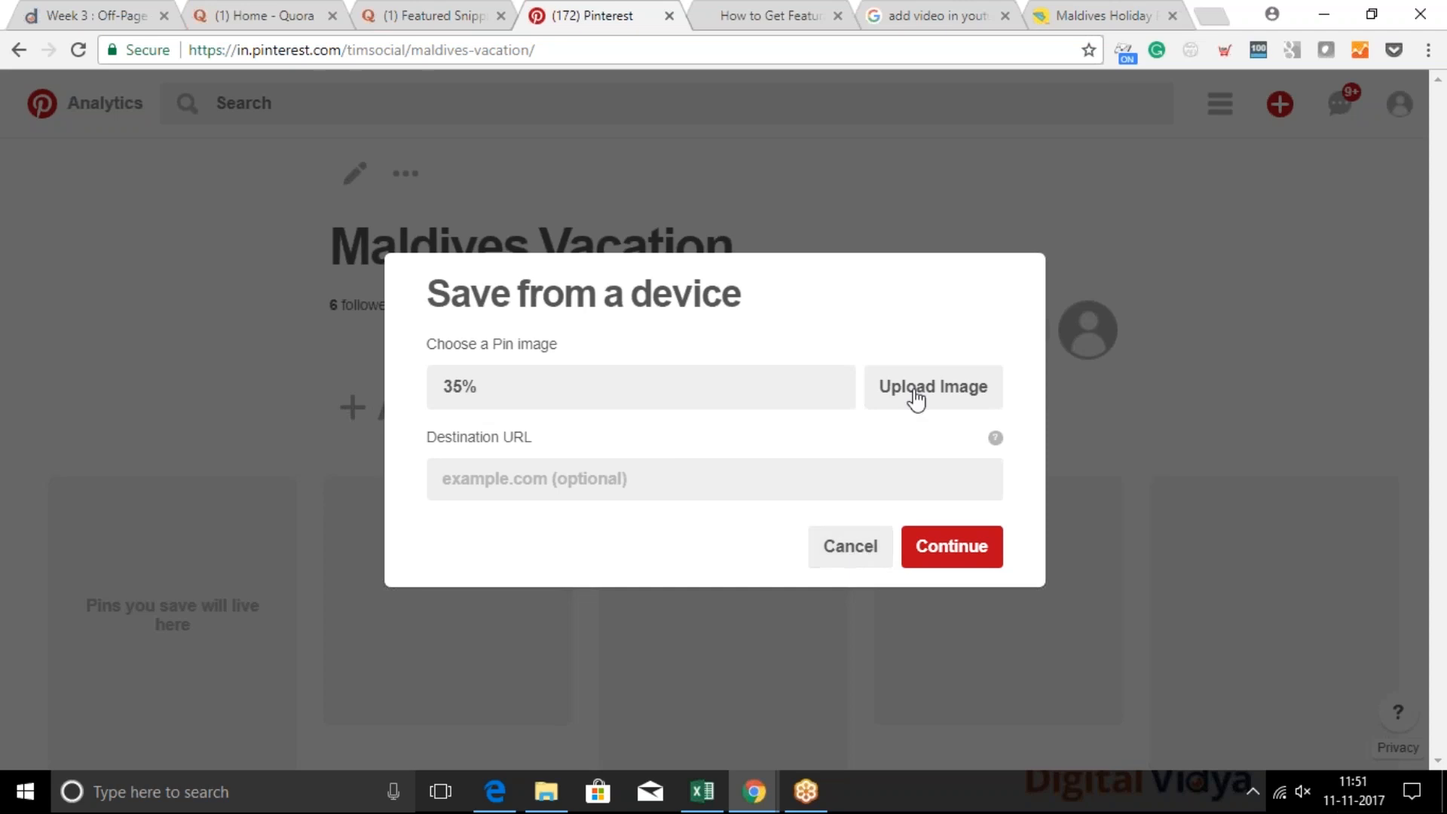
left_click(849, 550)
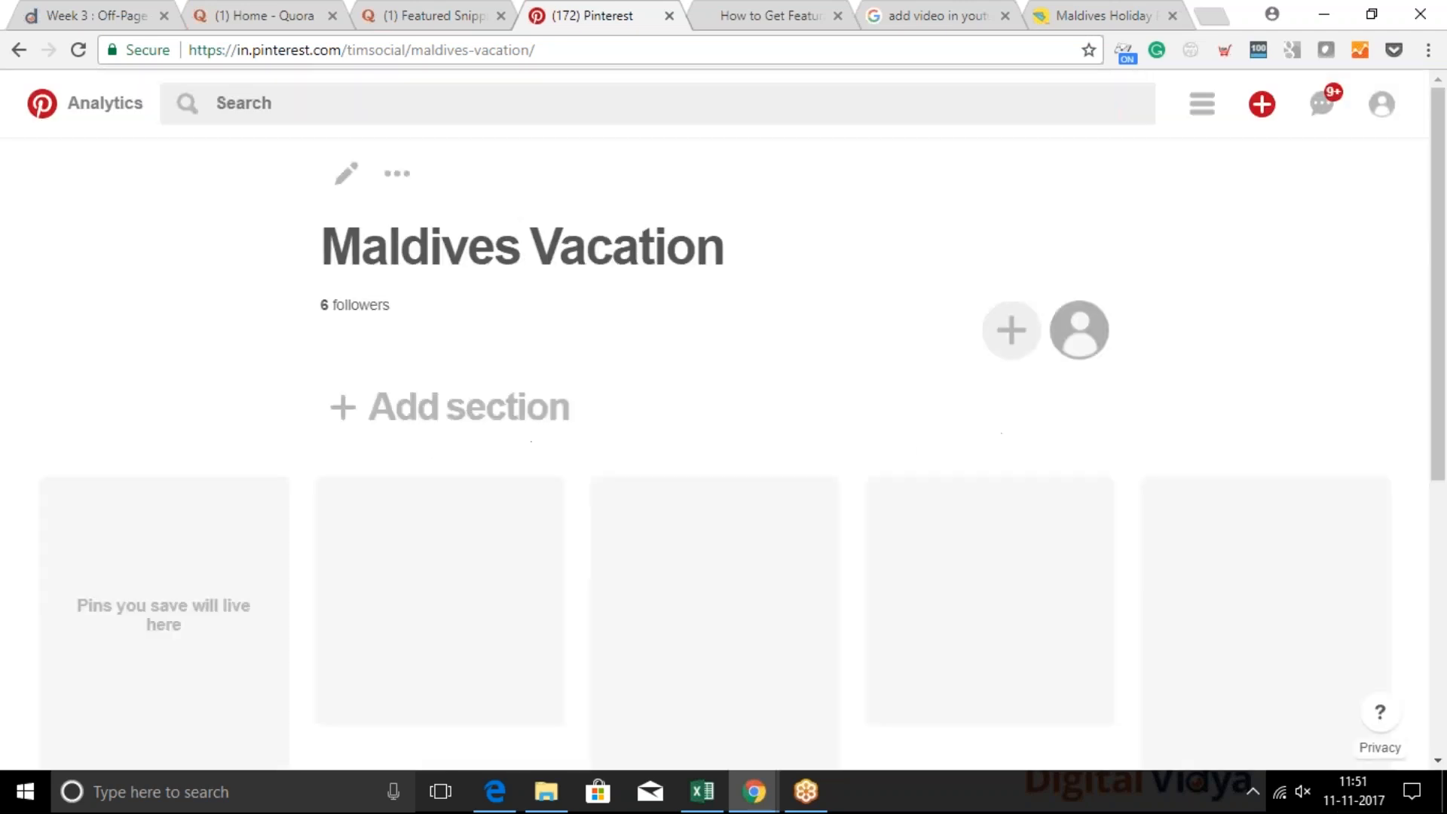
left_click(1261, 104)
left_click(1258, 166)
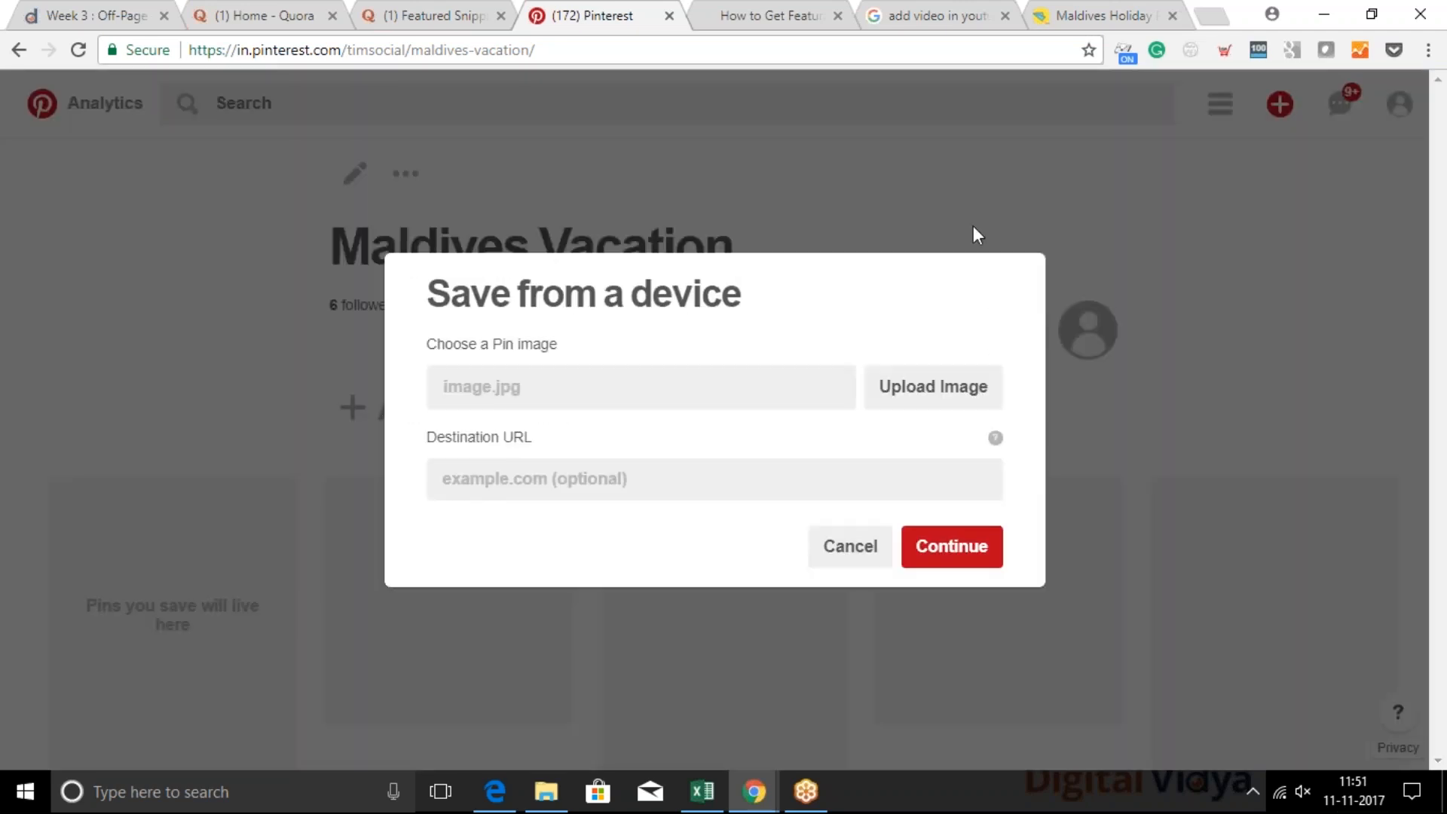
Choose the luwak_coffee JPG from the Downloads folder as the pin image
left_click(933, 386)
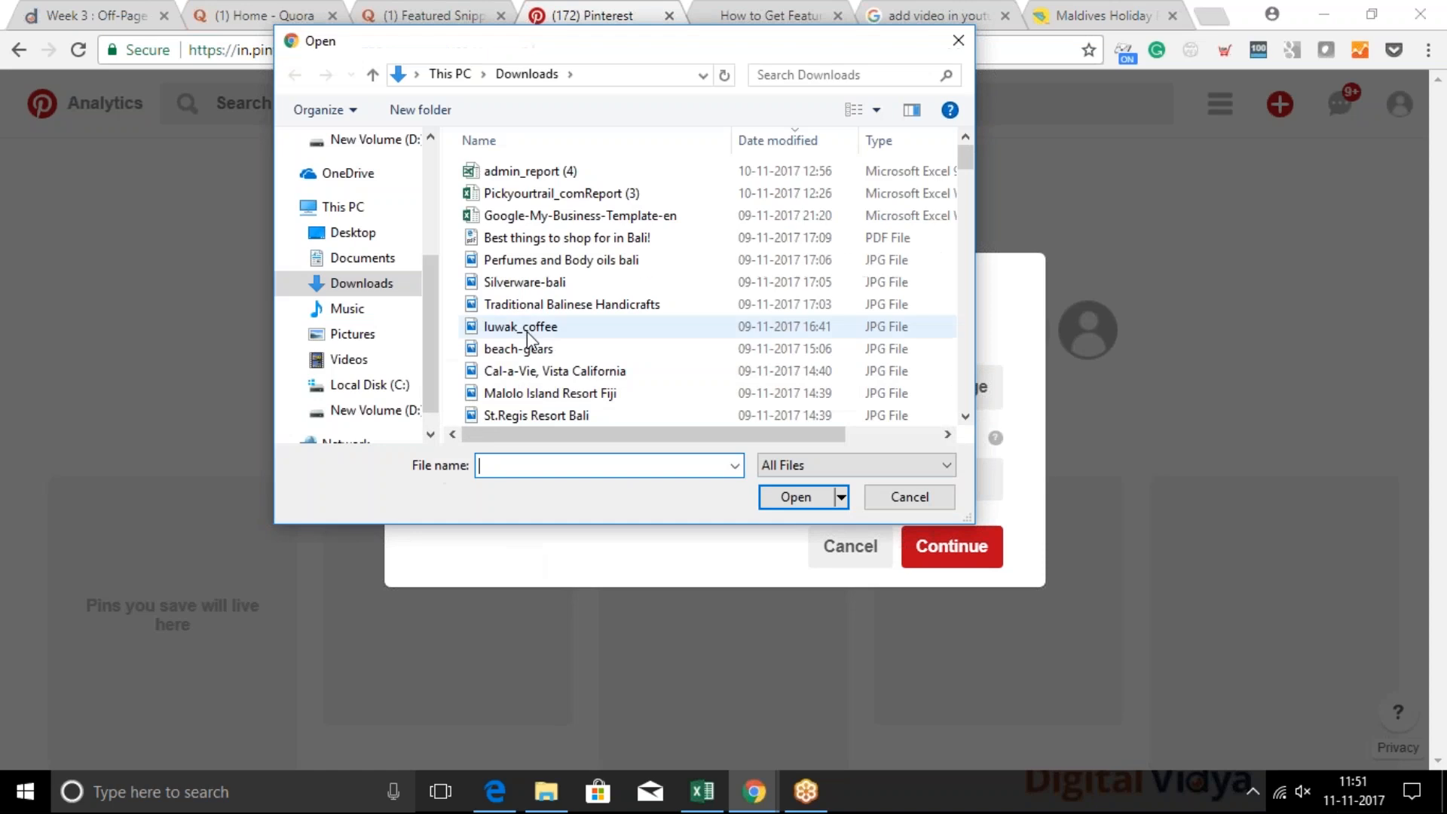
scroll(528, 336, "down", 1)
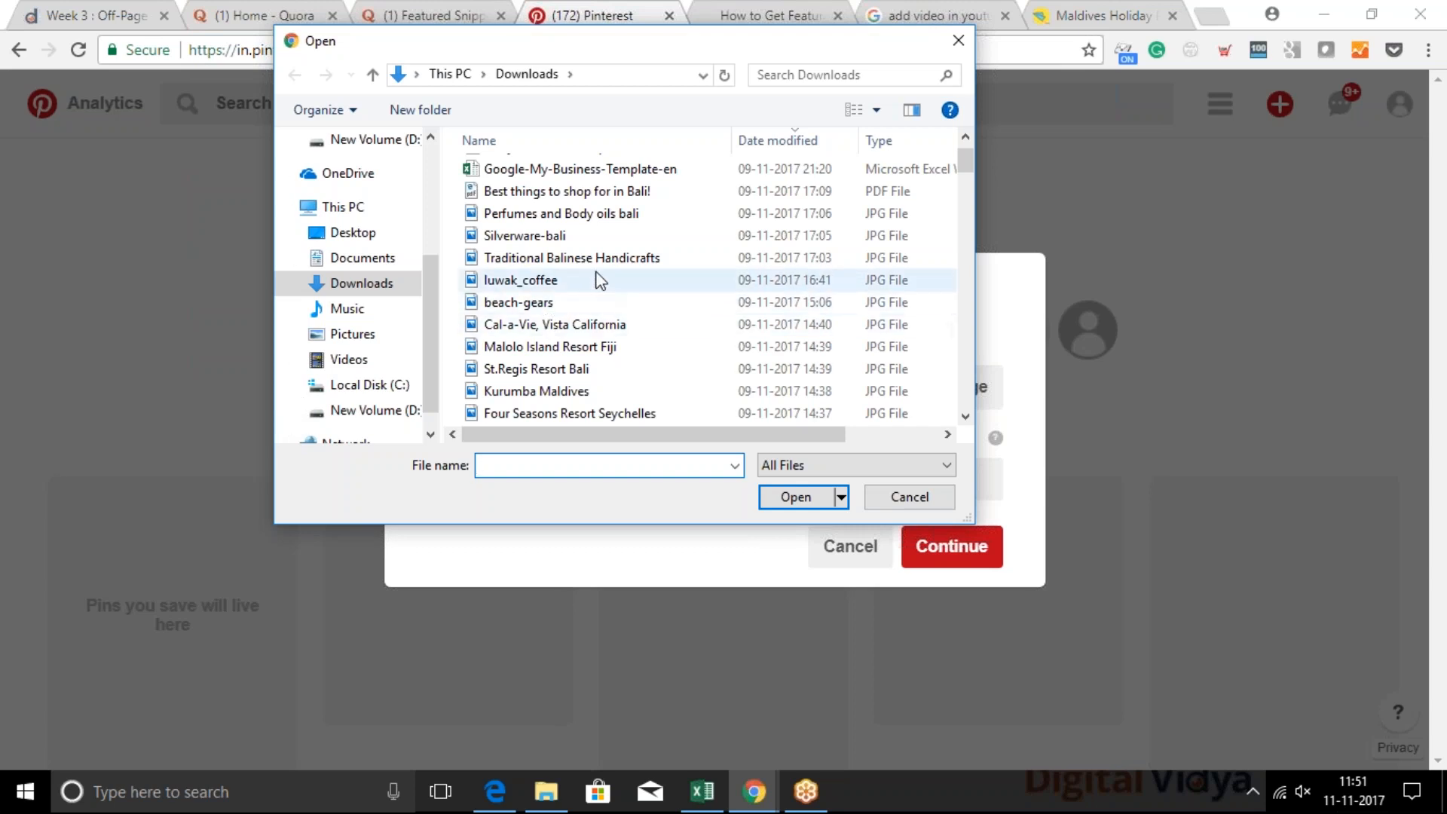
scroll(652, 395, "down", 2)
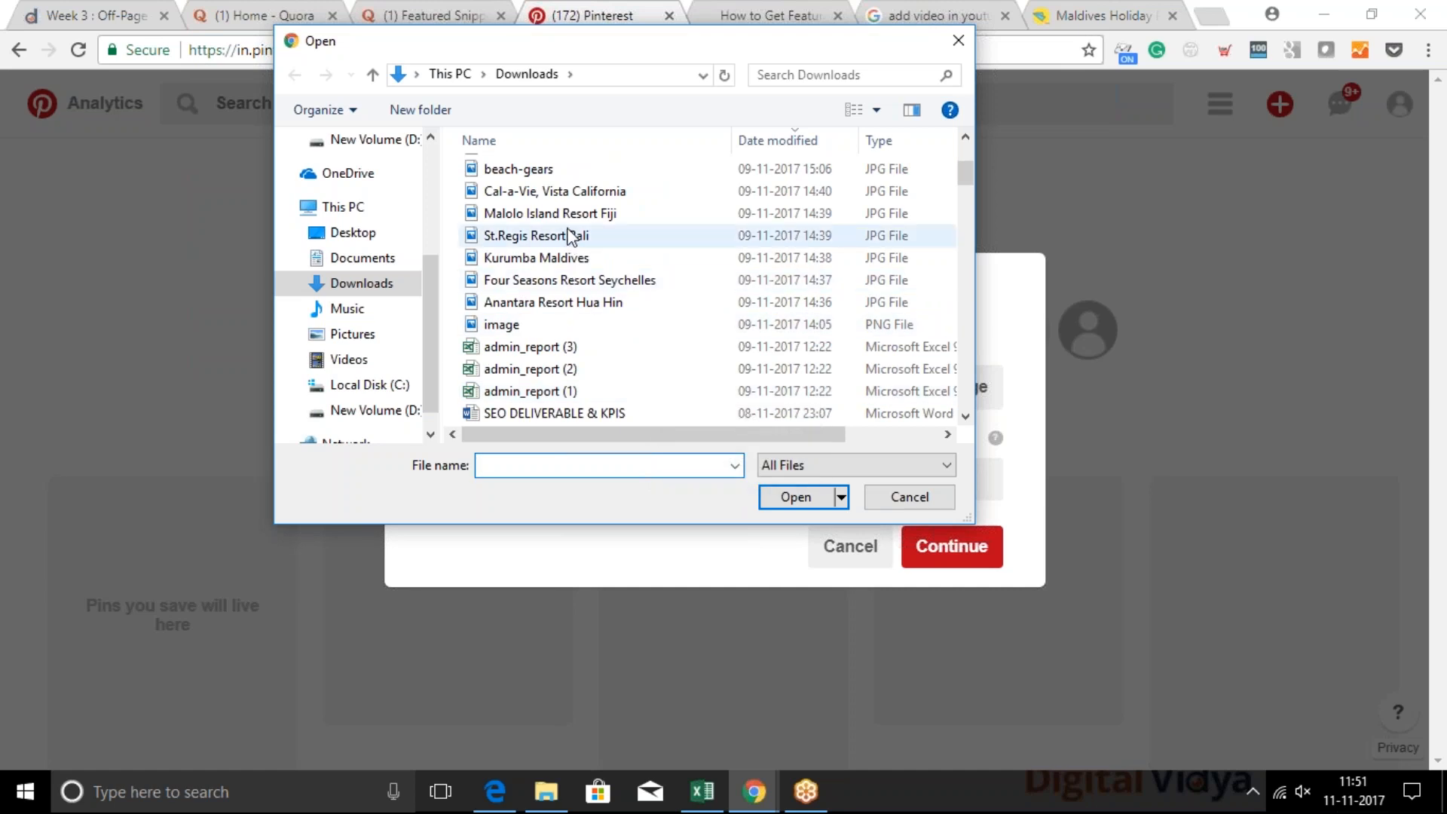
scroll(386, 249, "up", 1)
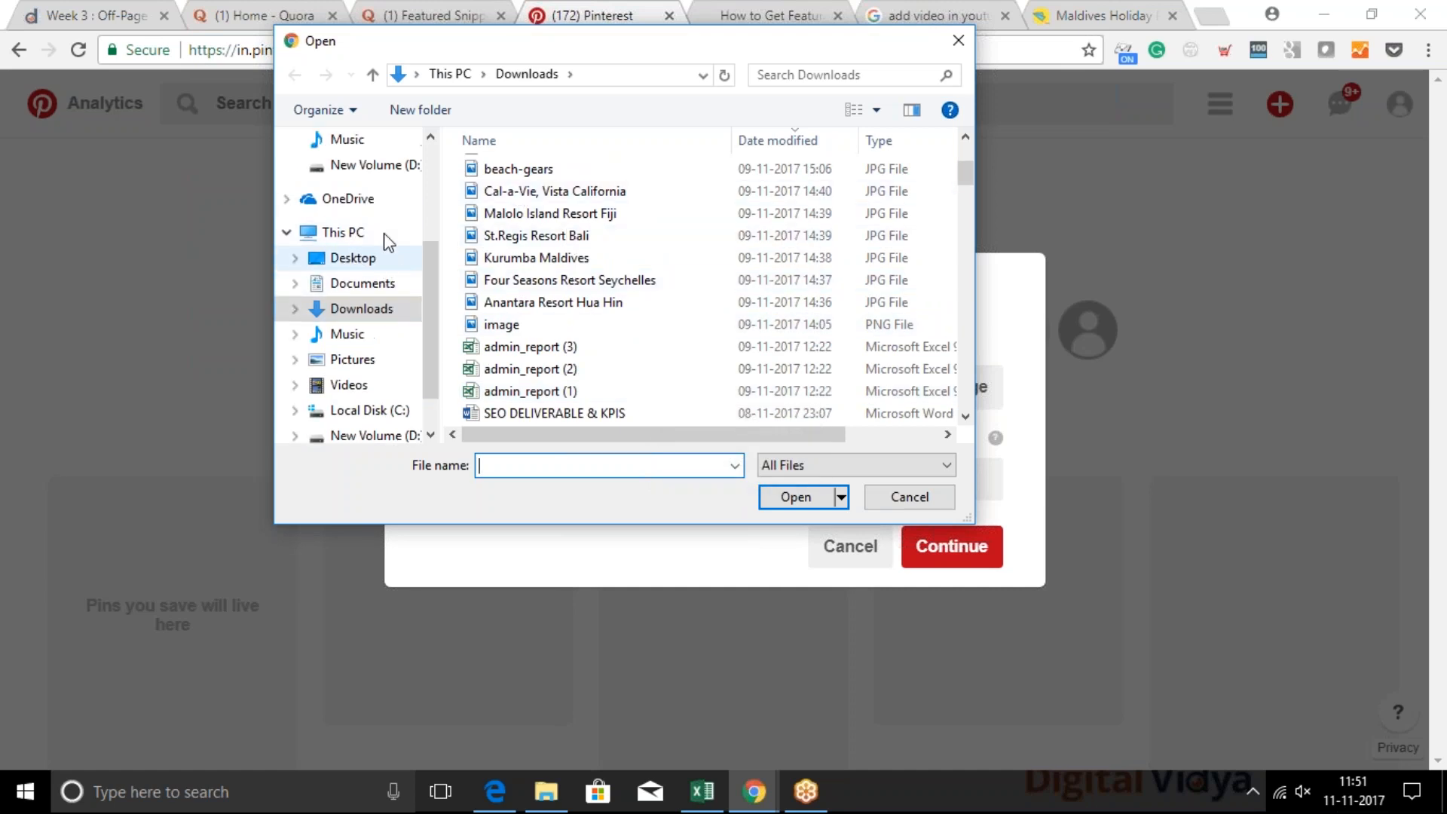
scroll(636, 317, "down", 2)
scroll(636, 317, "down", 5)
scroll(636, 316, "down", 3)
scroll(636, 320, "down", 5)
scroll(637, 320, "down", 1)
scroll(639, 324, "down", 10)
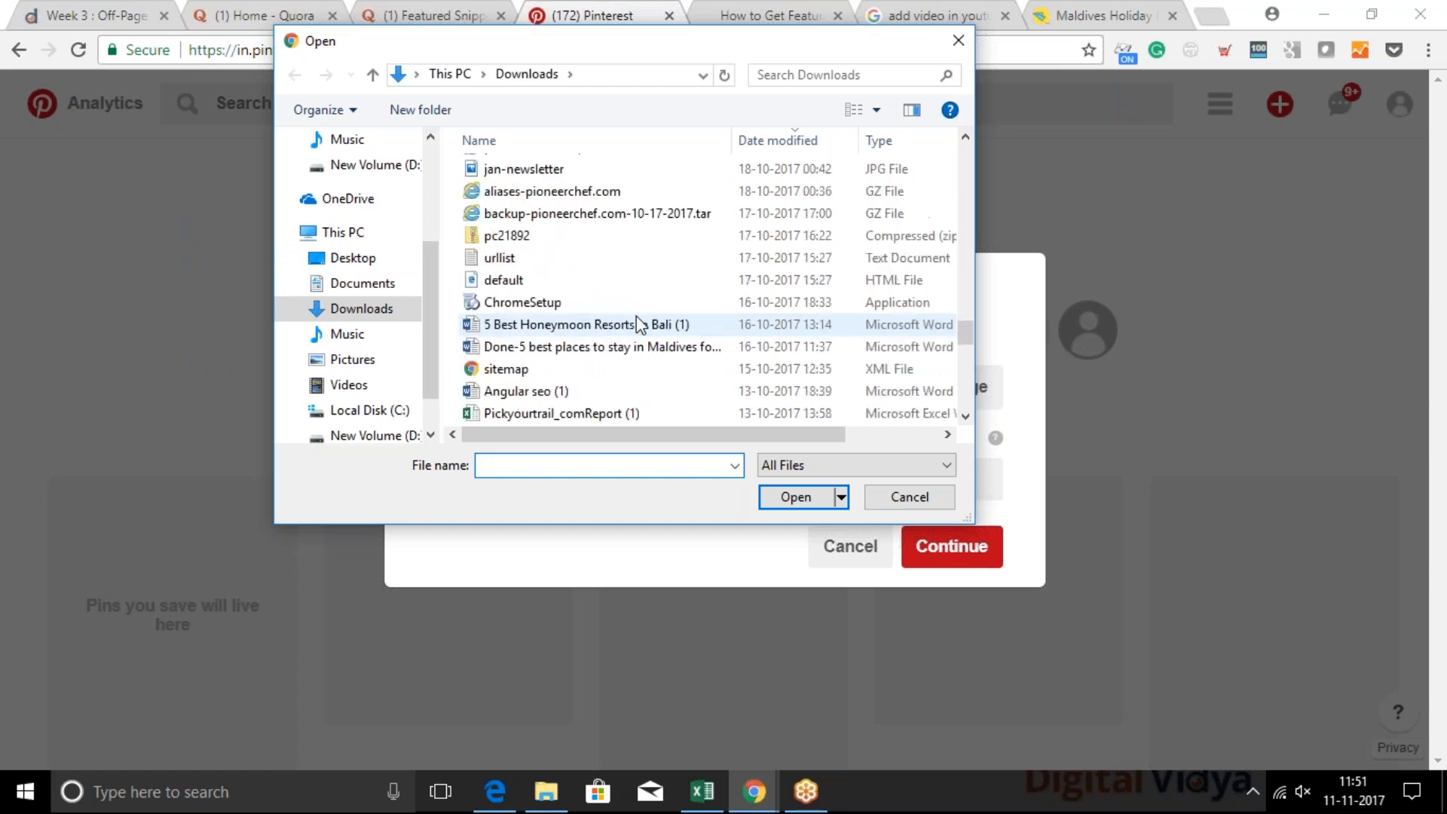
scroll(637, 316, "down", 5)
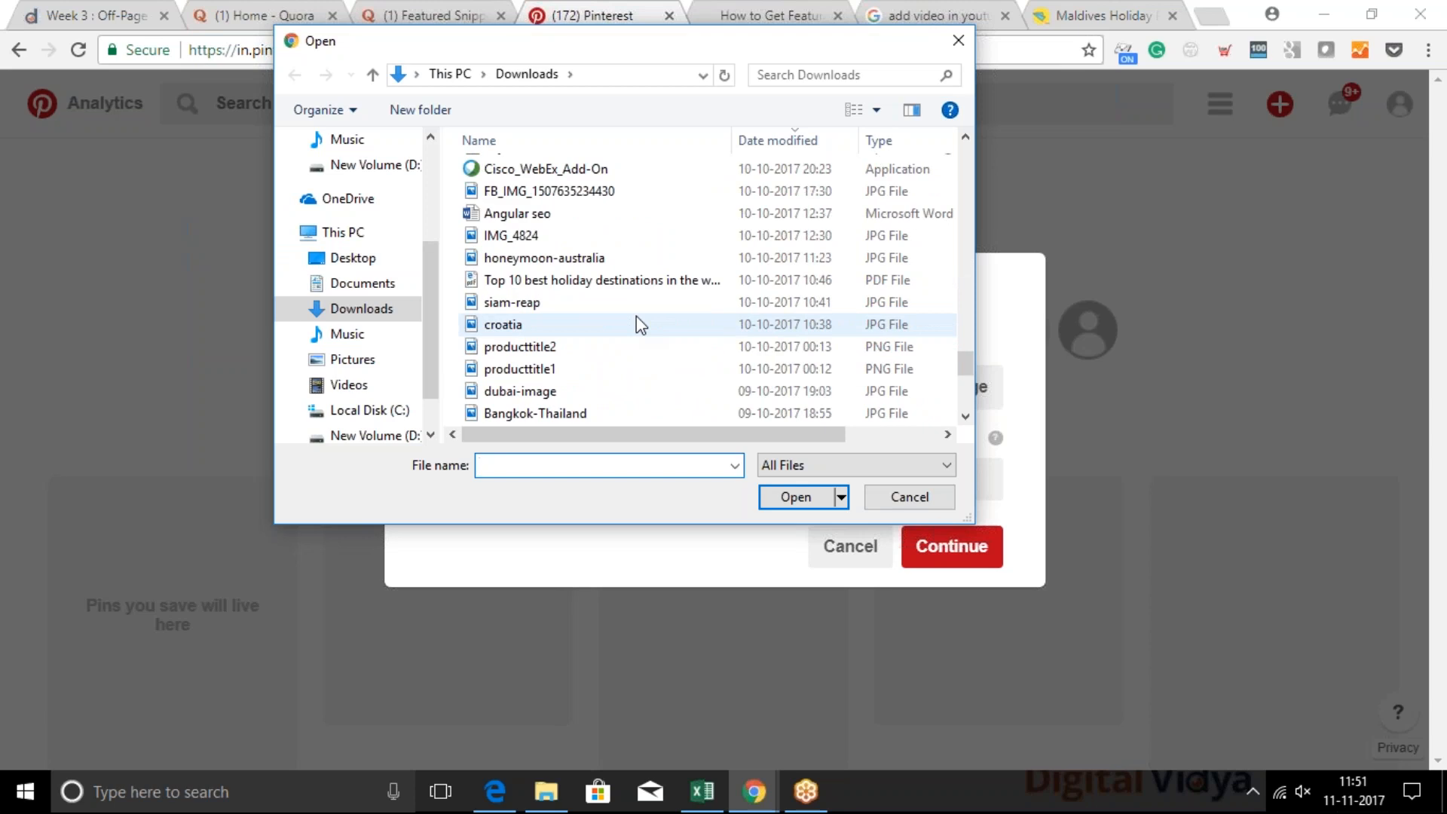
scroll(637, 322, "down", 1)
scroll(637, 322, "down", 2)
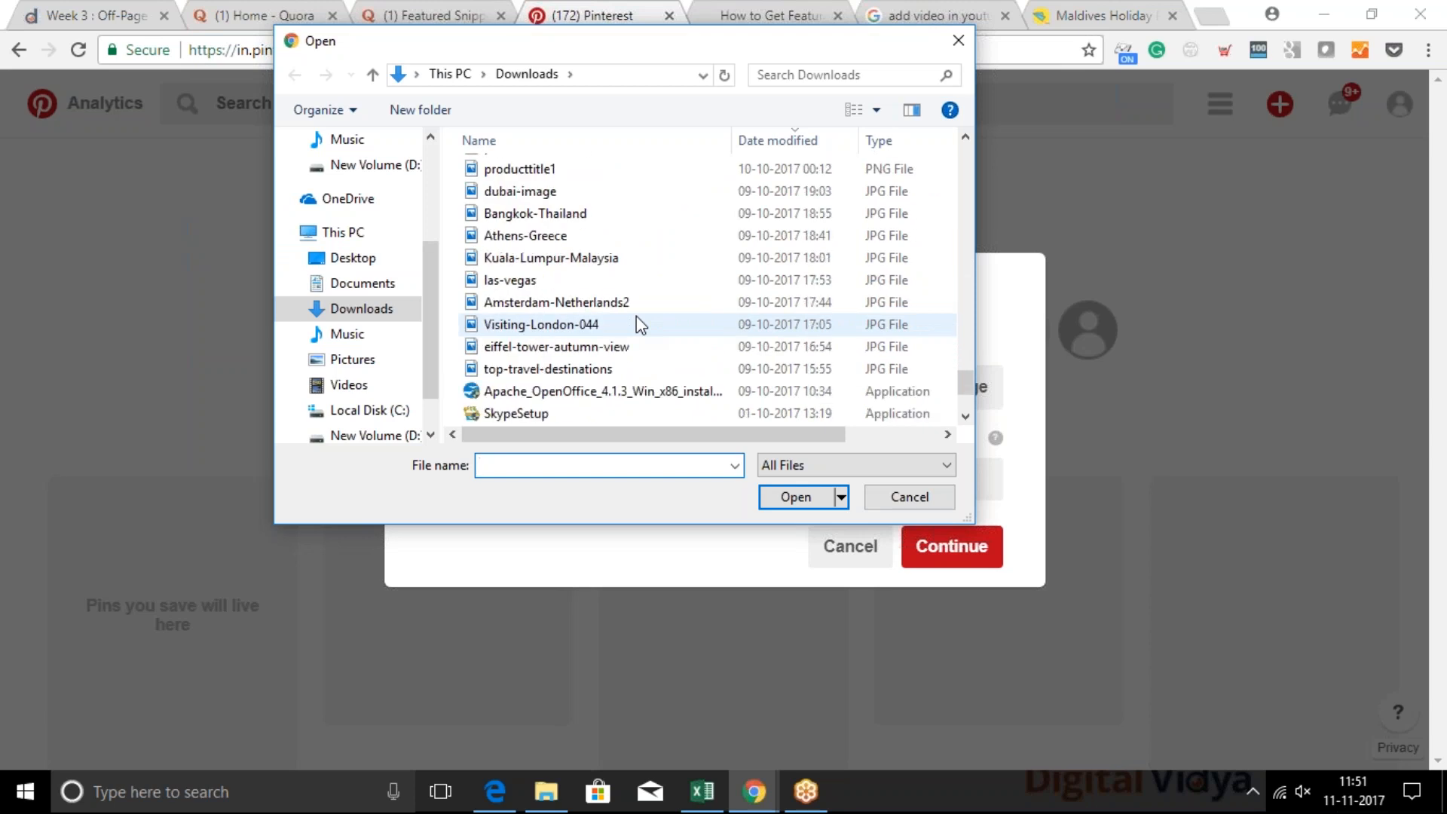
scroll(637, 322, "down", 2)
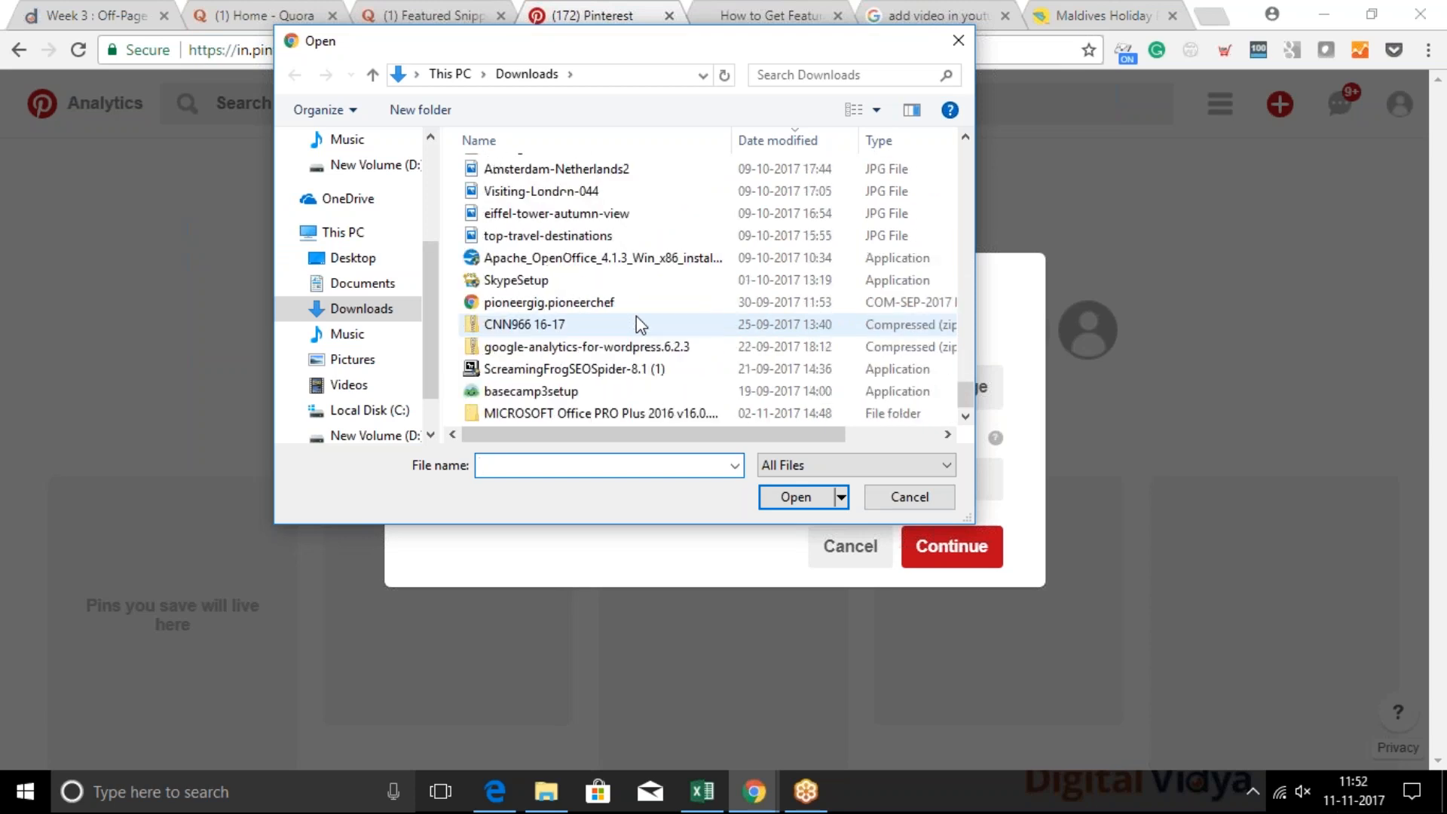
scroll(637, 318, "up", 10)
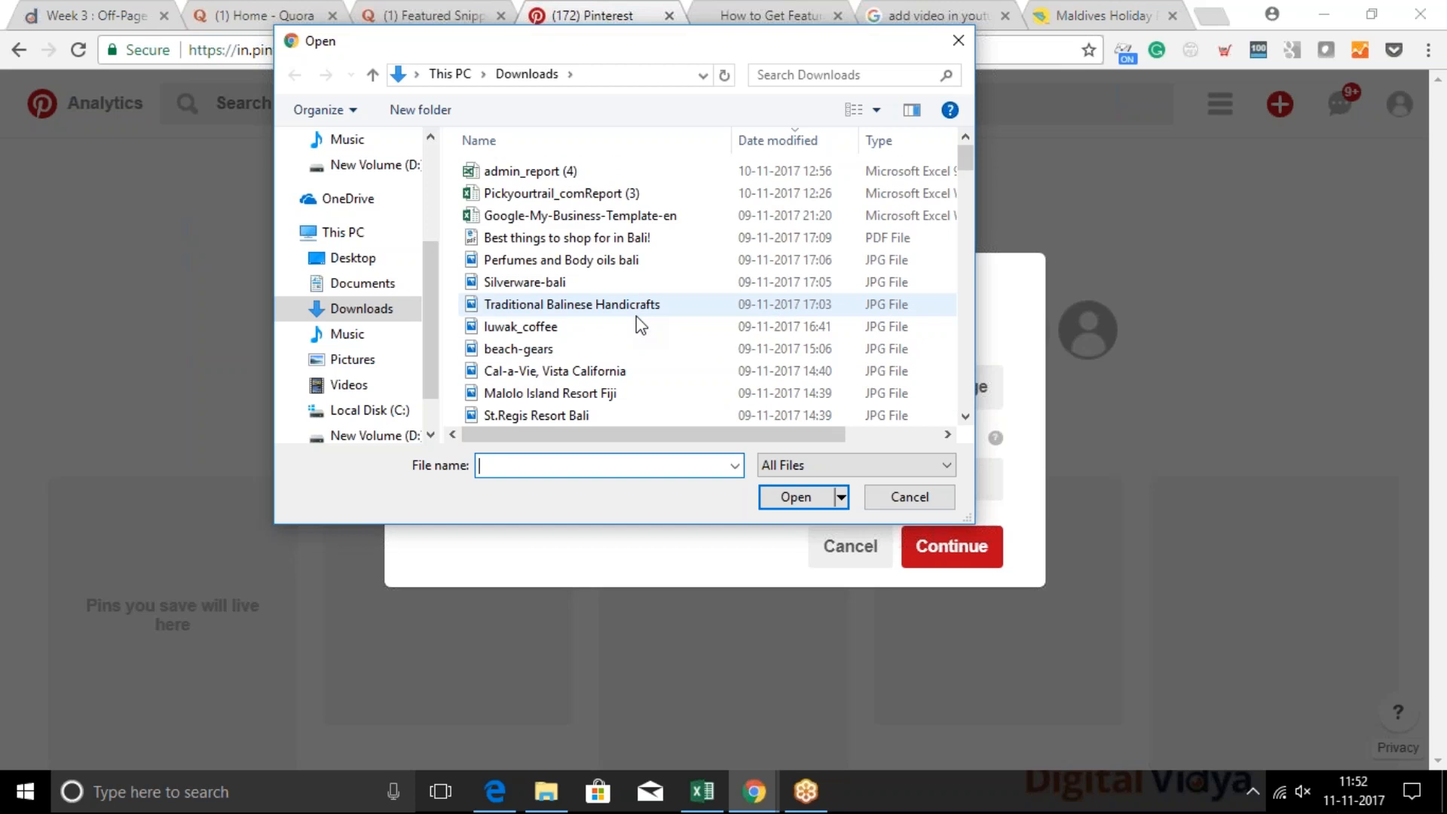
double_click(529, 326)
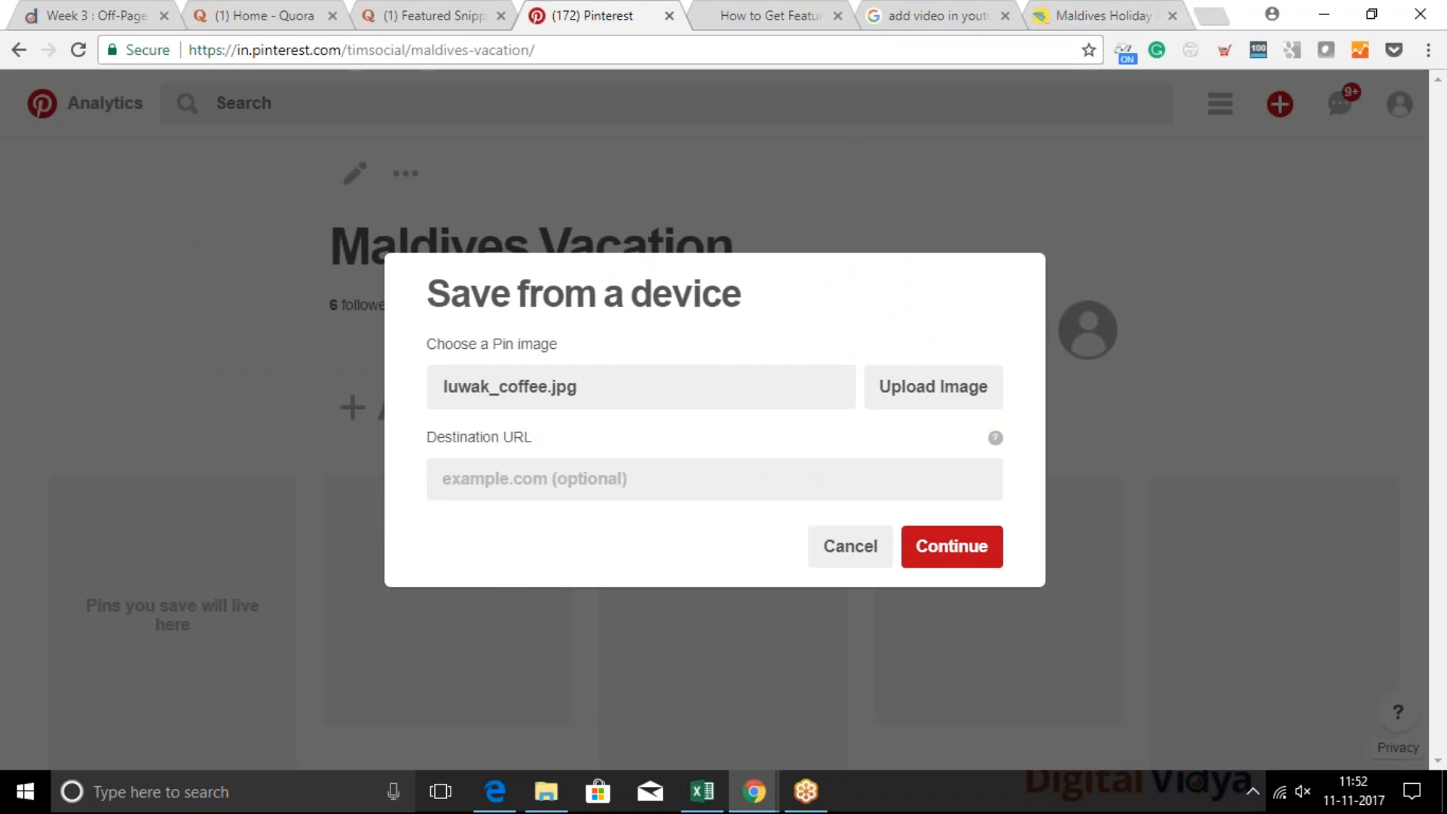
left_click(1107, 16)
left_click(835, 46)
key("ctrl+c")
left_click(632, 11)
left_click(561, 484)
key("ctrl+v")
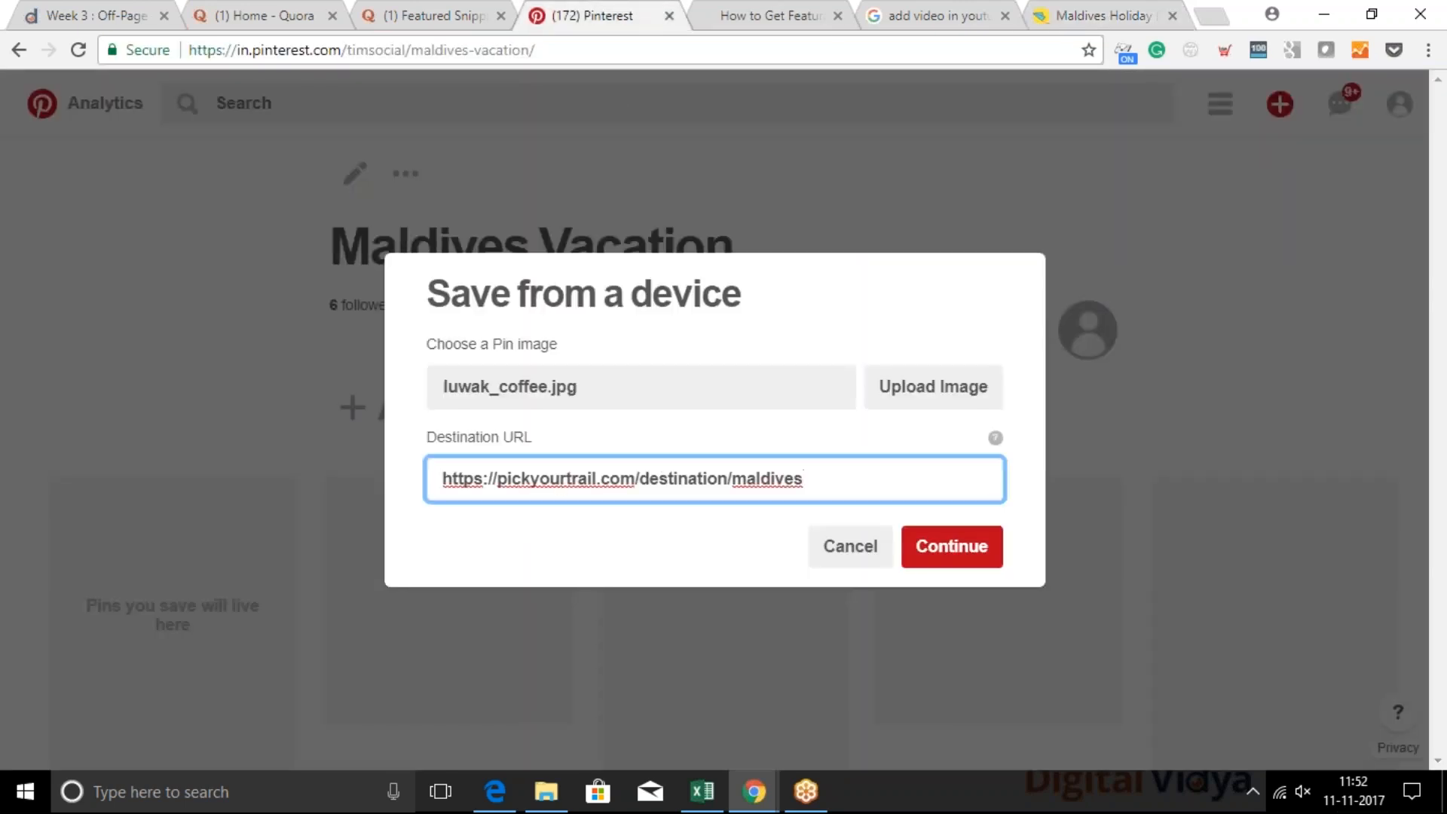
left_click(950, 545)
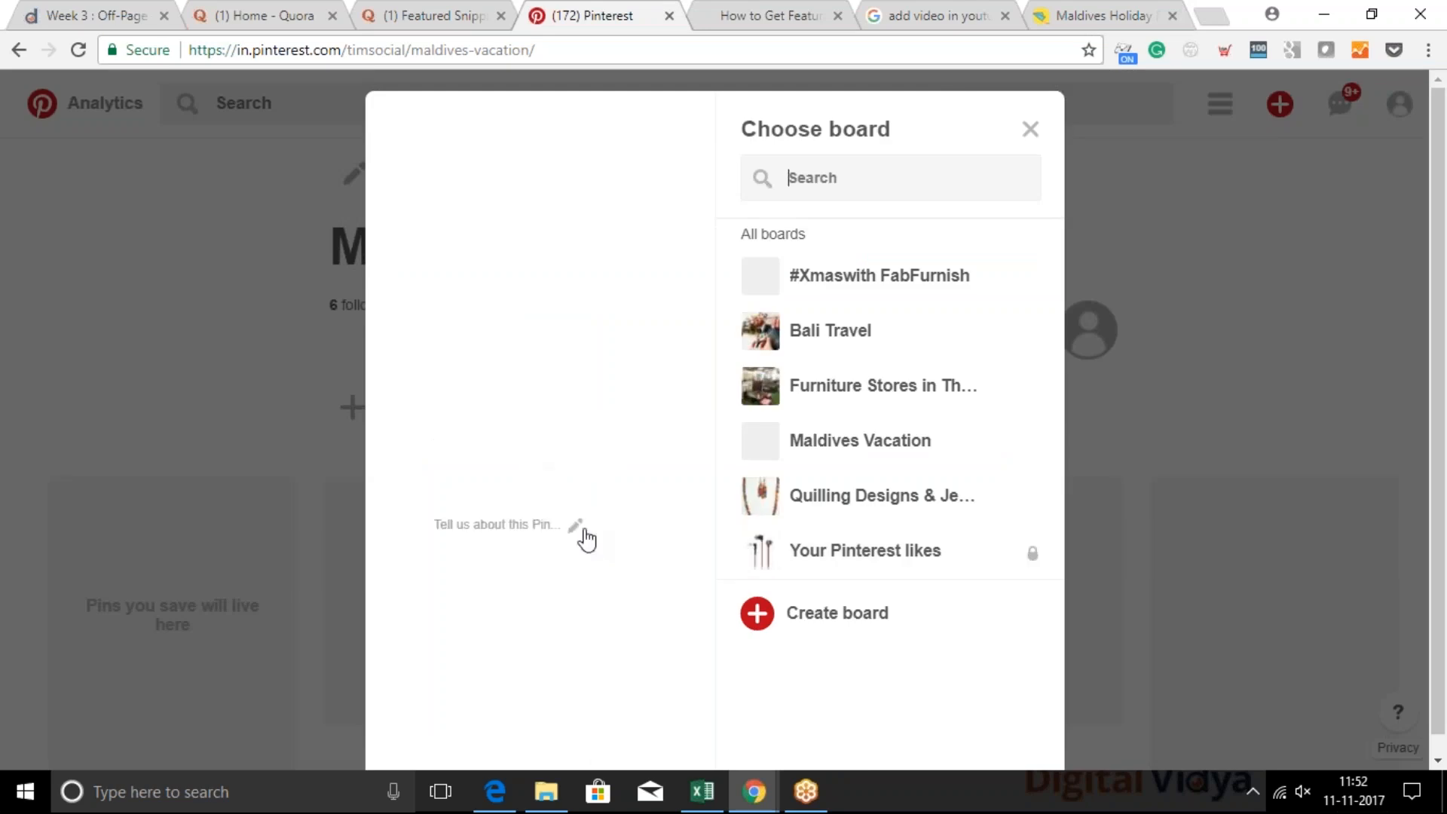
Describe the pin as "Try luwak coffee in Maldives." and save it to the Maldives Vacation board
left_click(542, 521)
type("Luq")
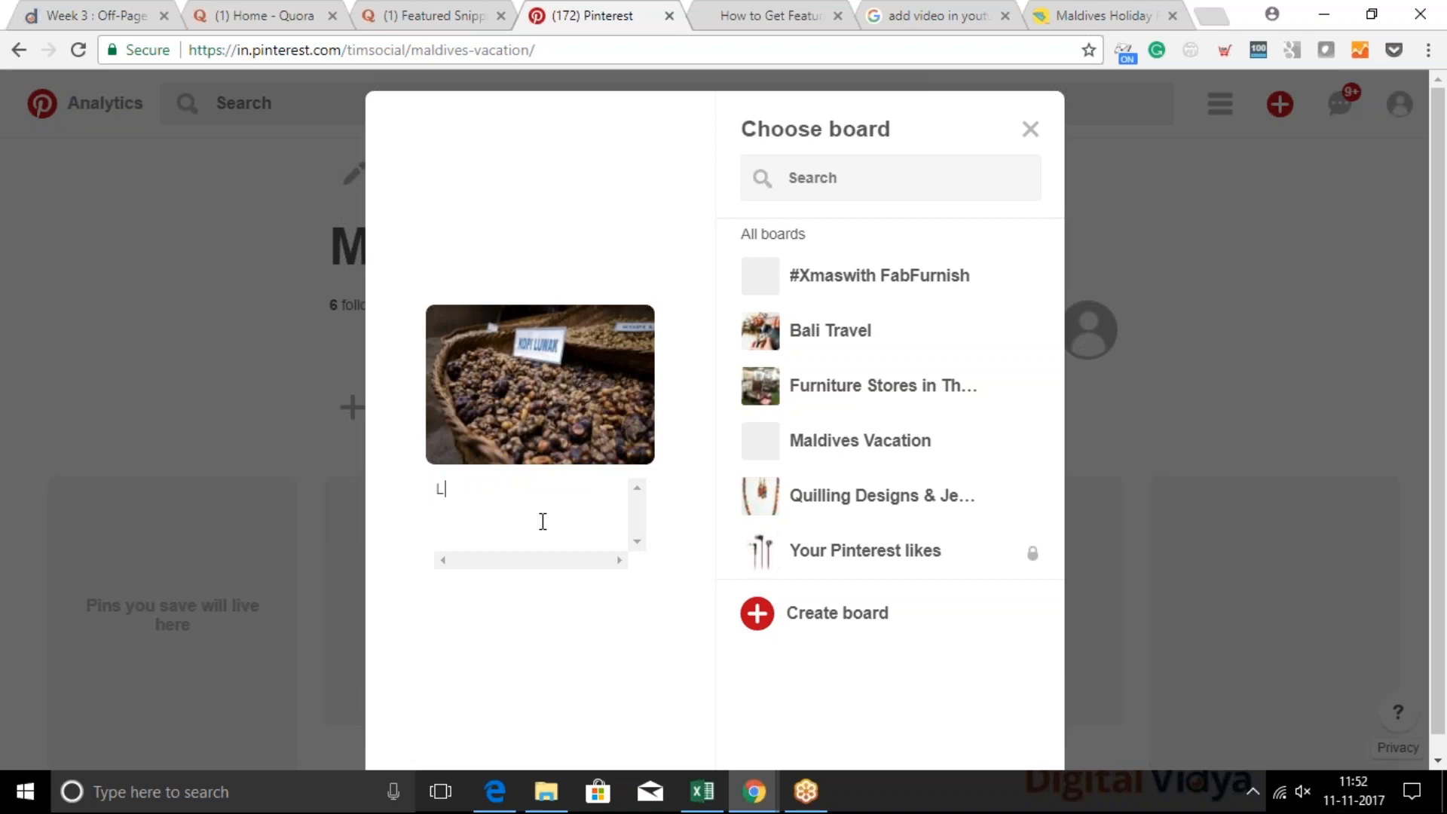
key("BackSpace")
key("BackSpace")
key("BackSpace")
type("Try luwak coffee in M")
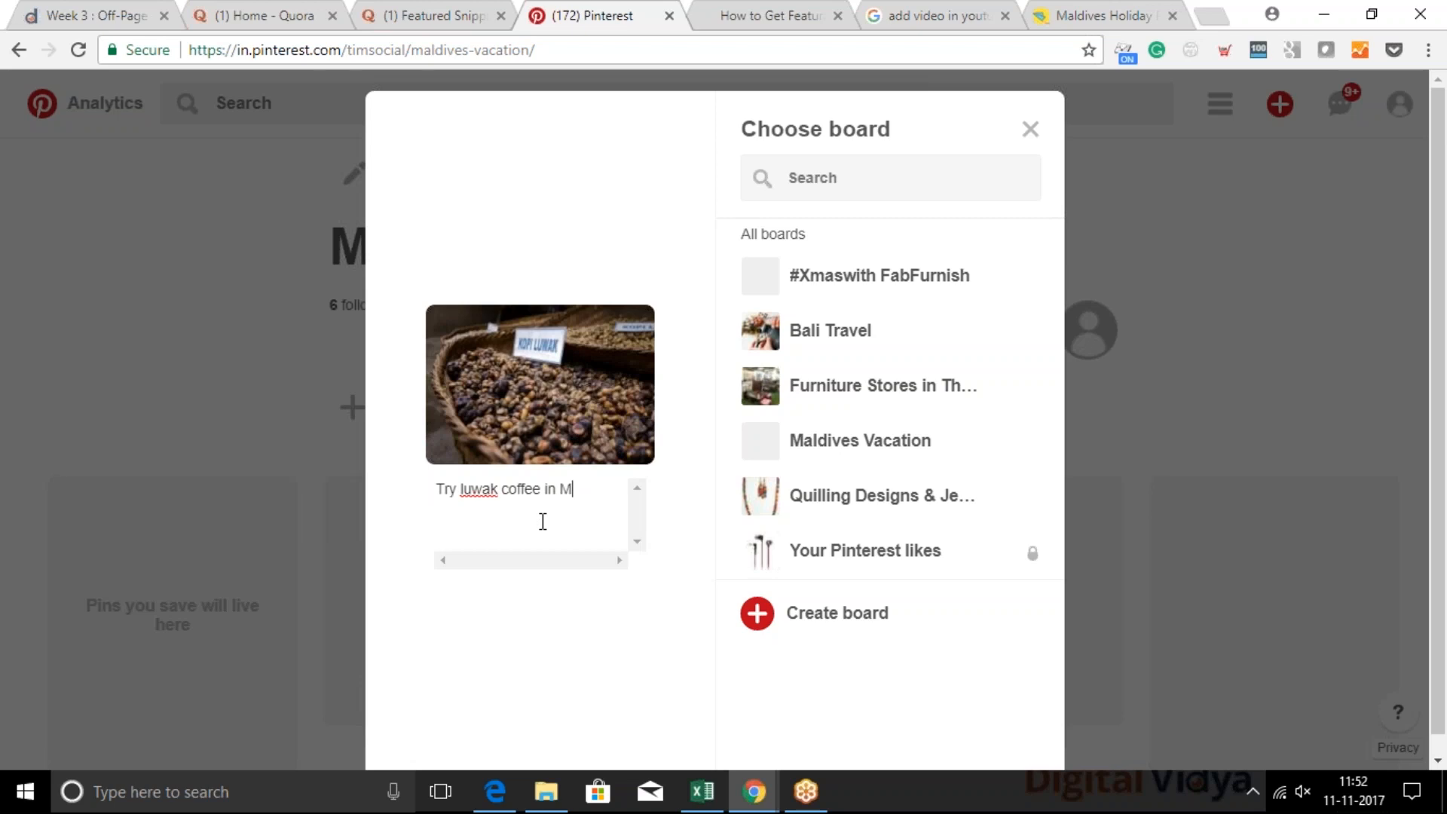
type("aldives/")
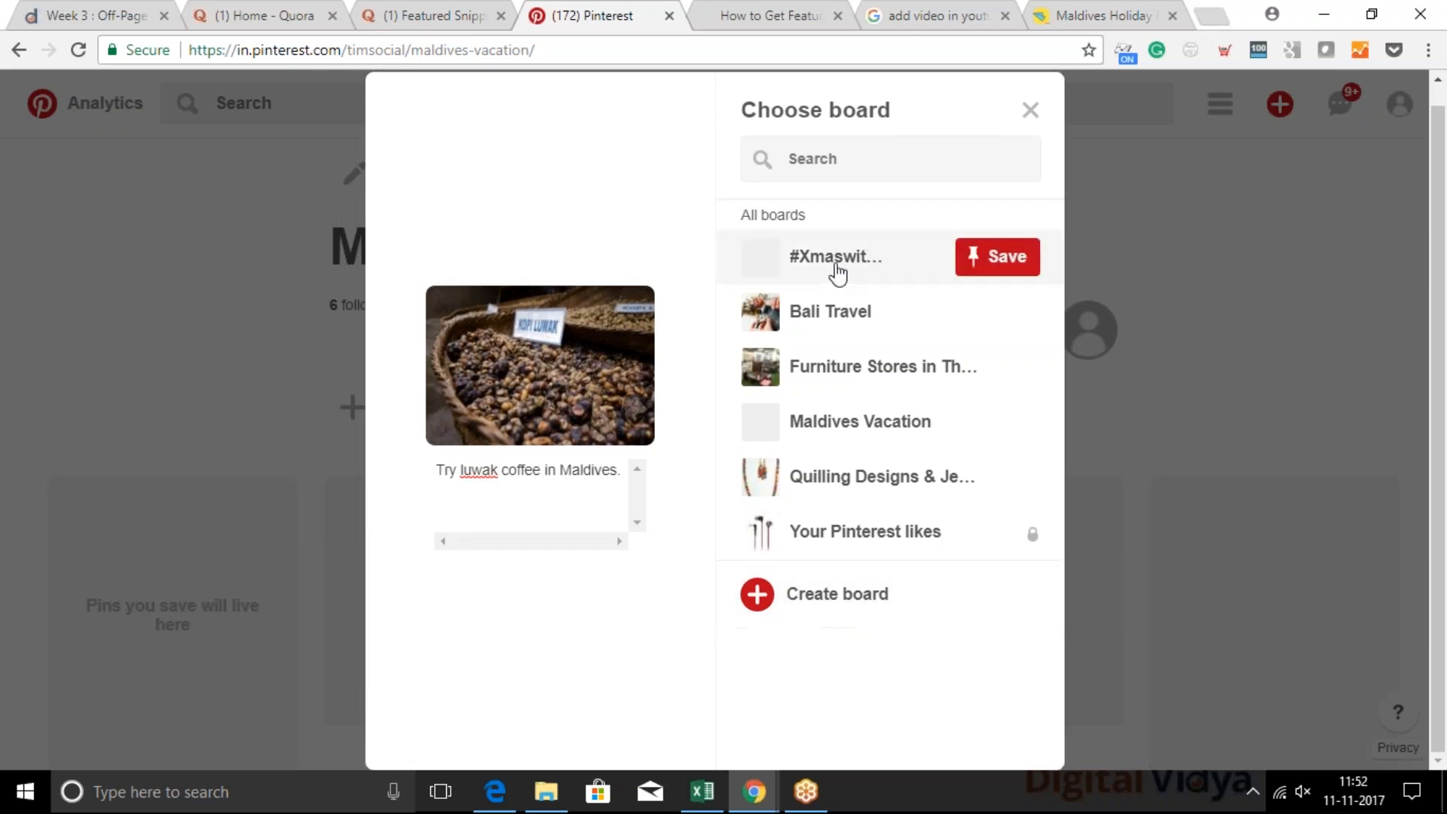
left_click(836, 436)
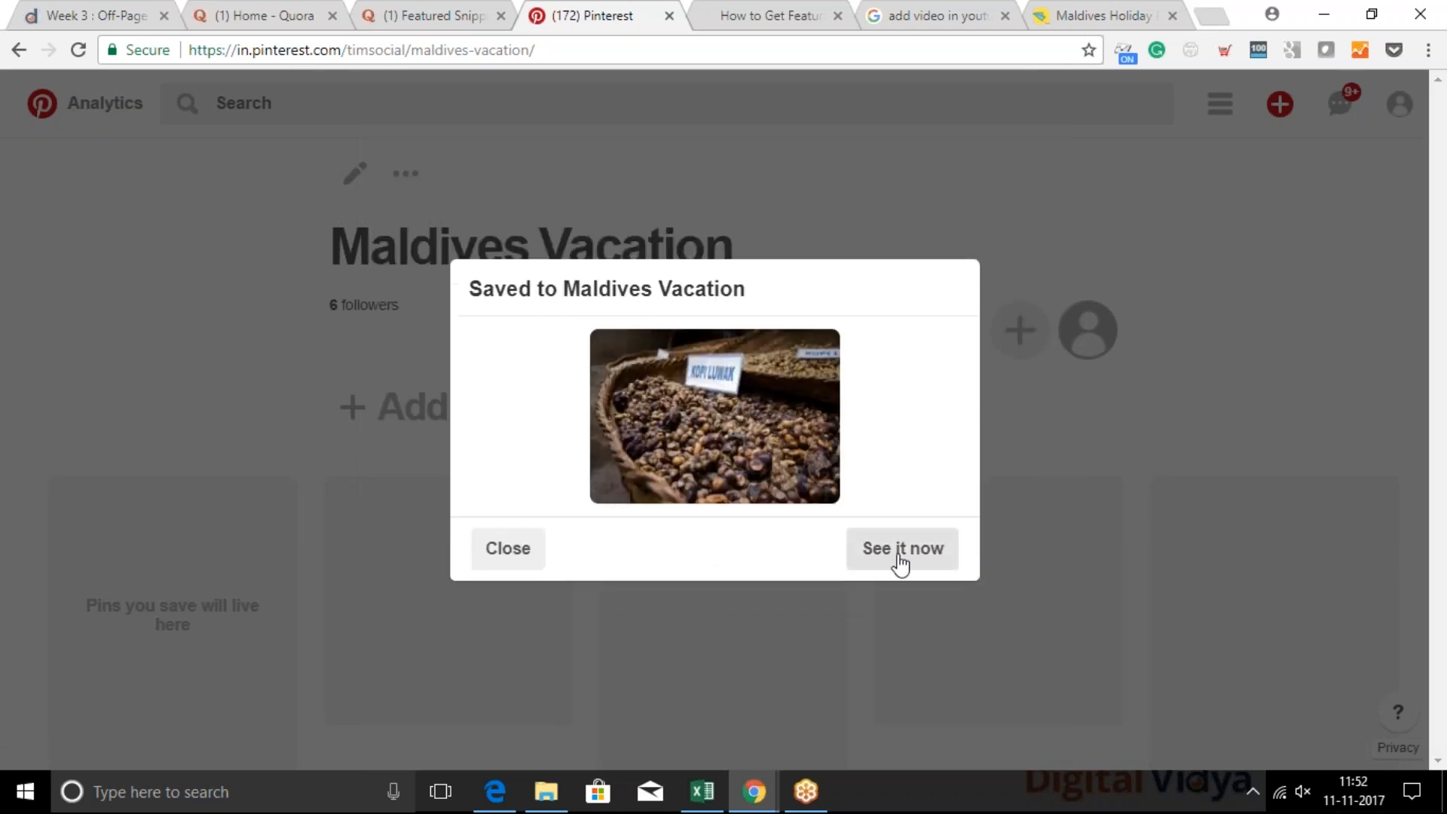
Open the newly saved pin's page, agreeing to leave the board page, and select its web address
left_click(897, 557)
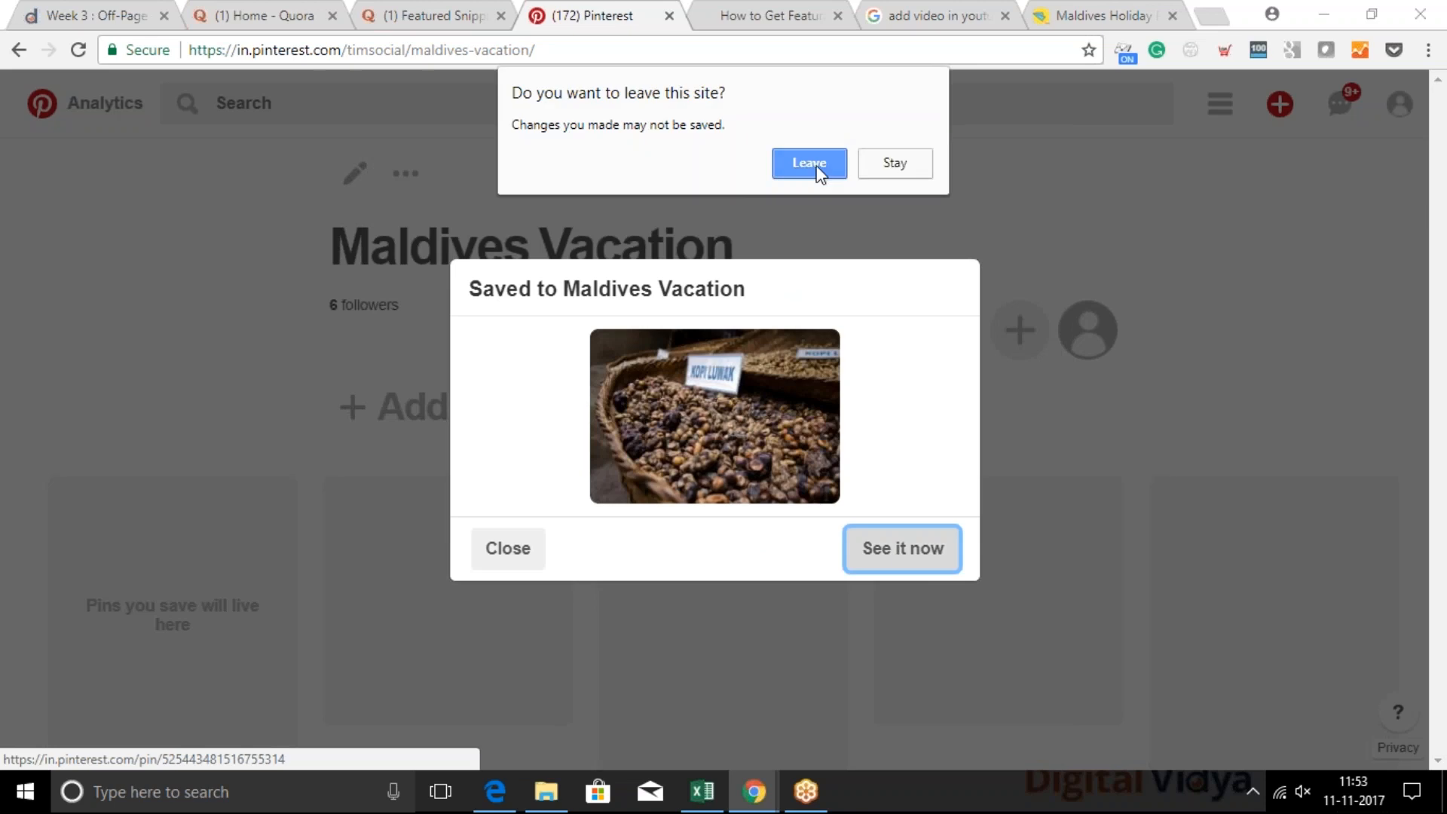
left_click(819, 167)
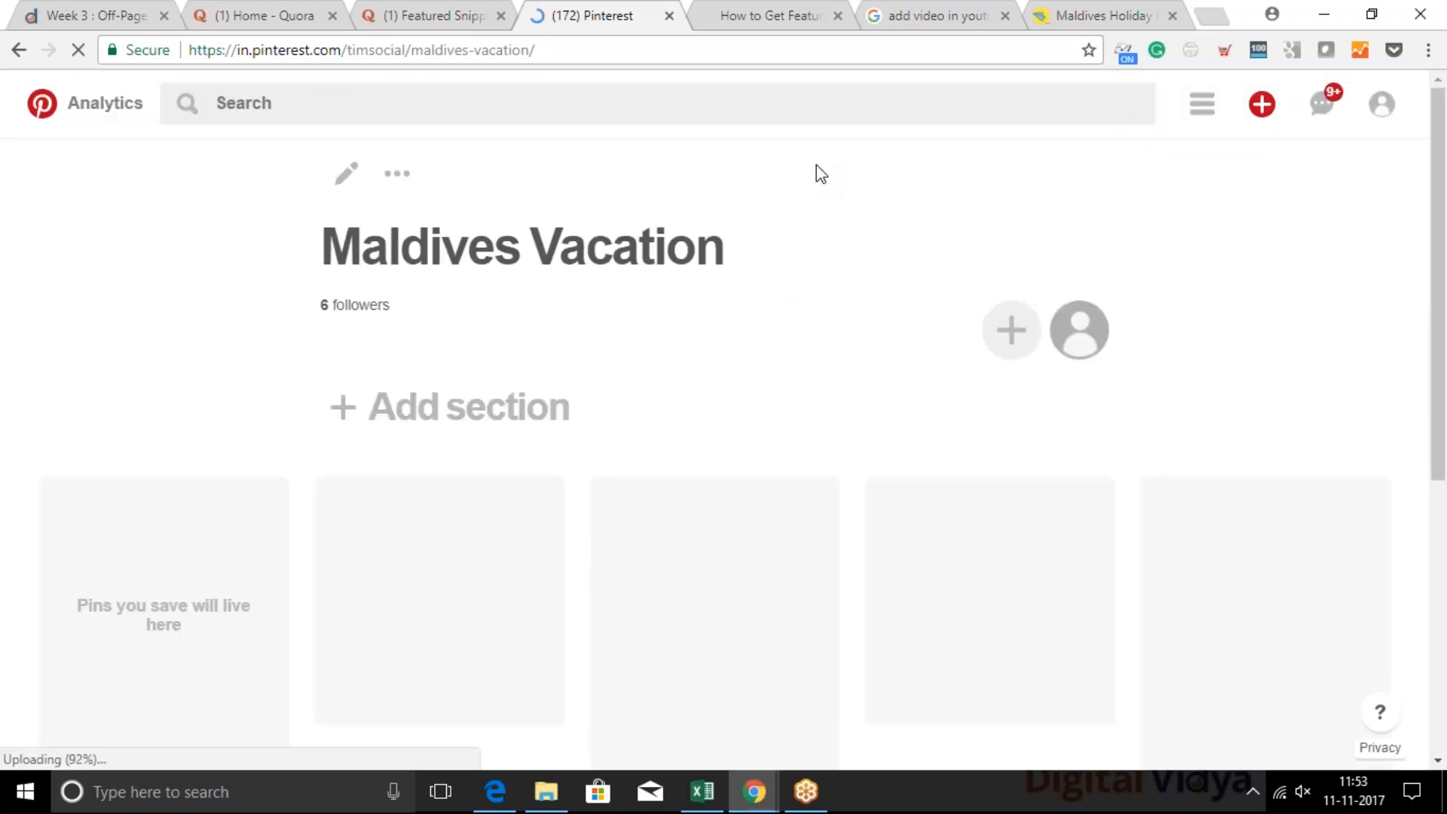
left_click(549, 51)
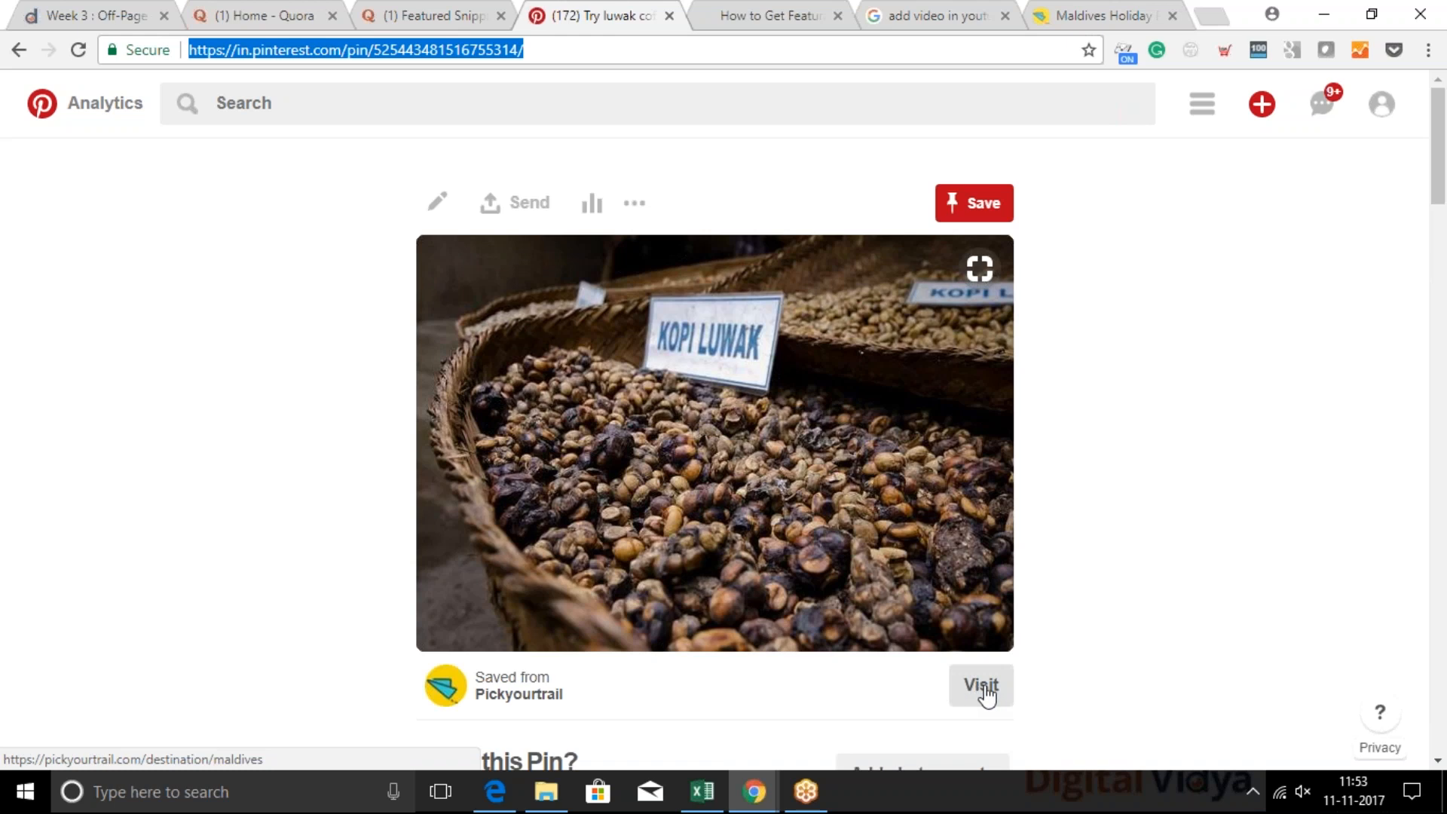
Visit the website page linked from the pin, return to the pin, and look over its description
left_click(983, 686)
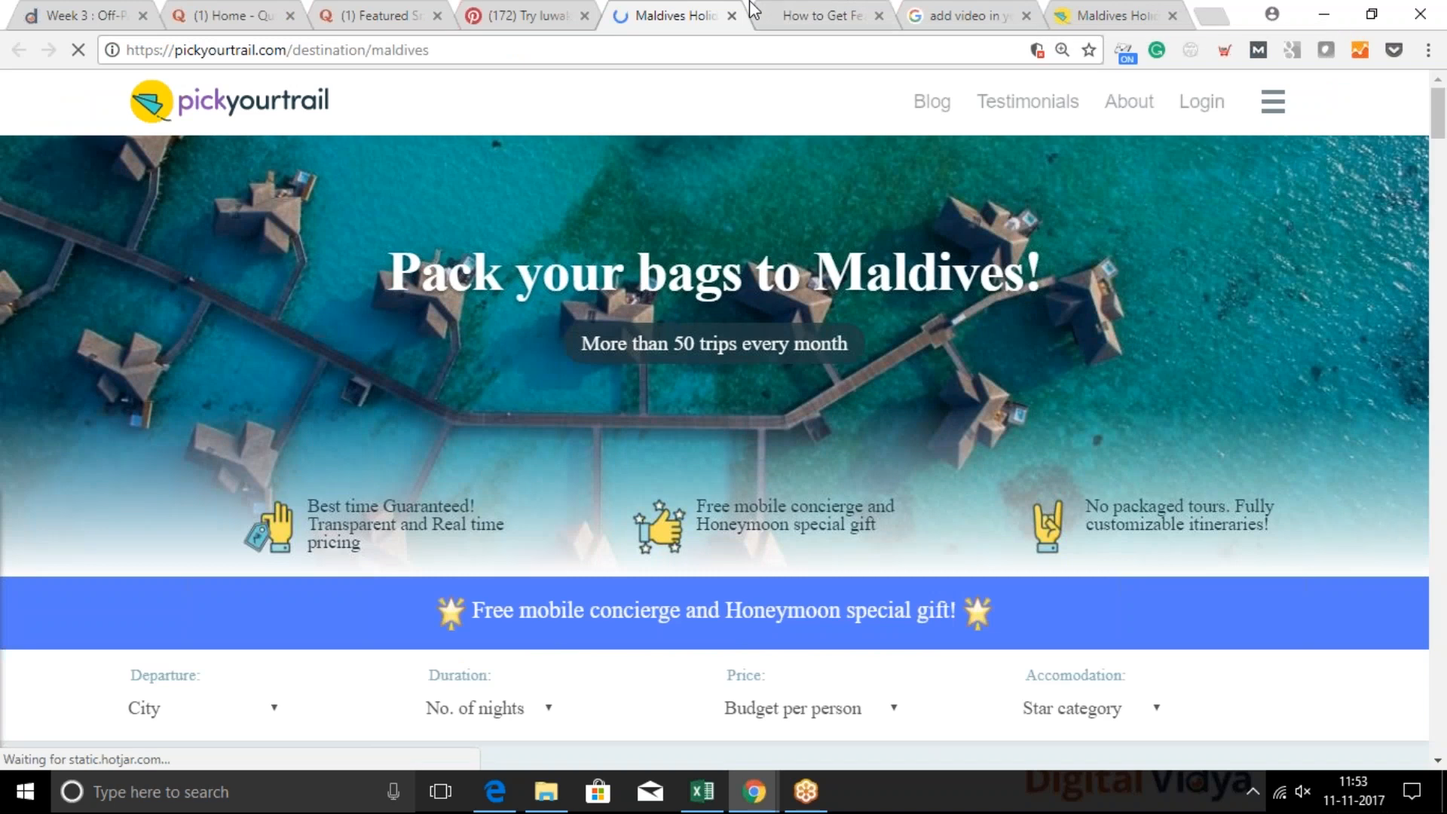
left_click(564, 12)
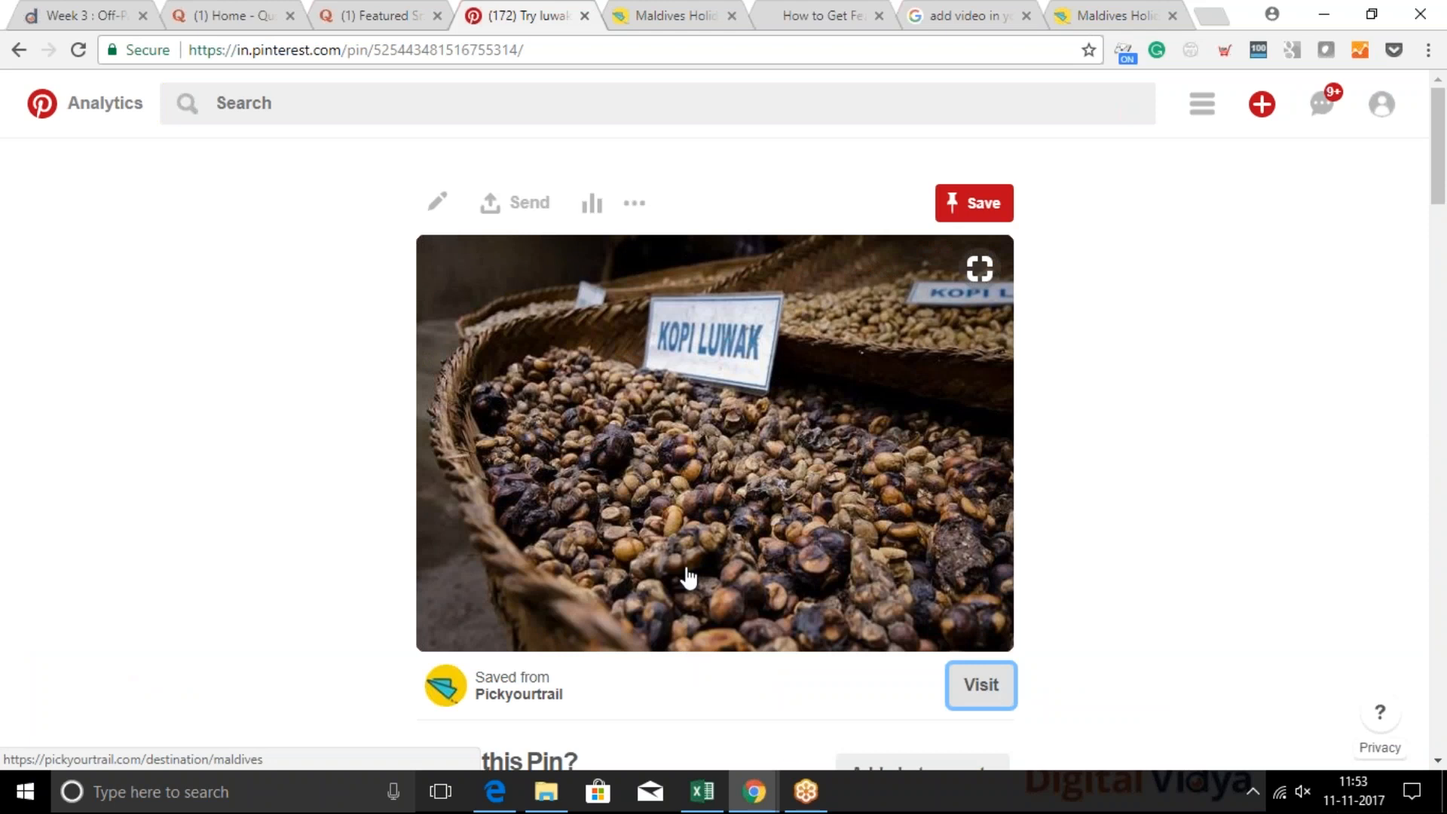
scroll(684, 578, "down", 3)
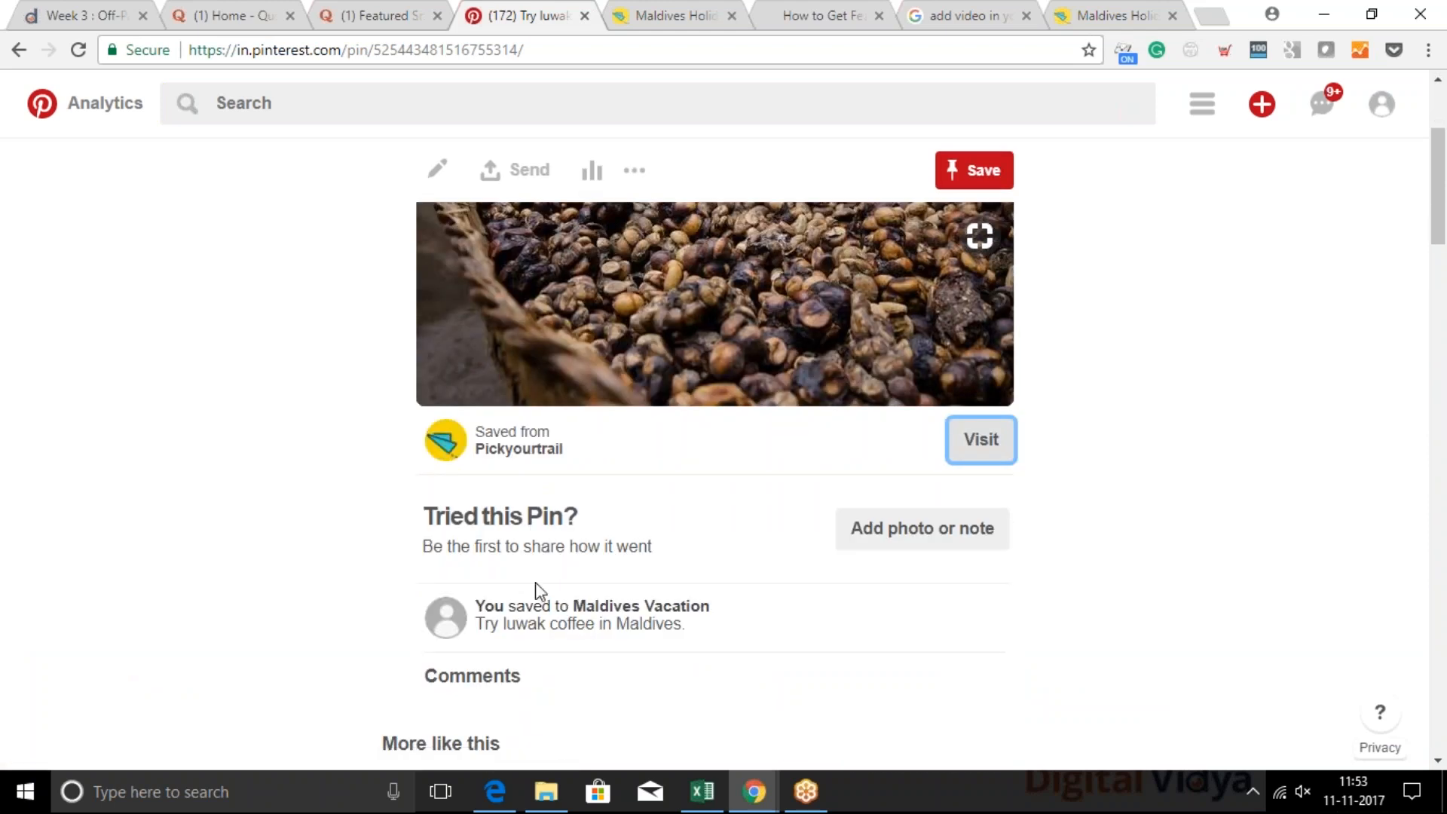
left_click_drag(483, 623, 699, 635)
left_click(701, 635)
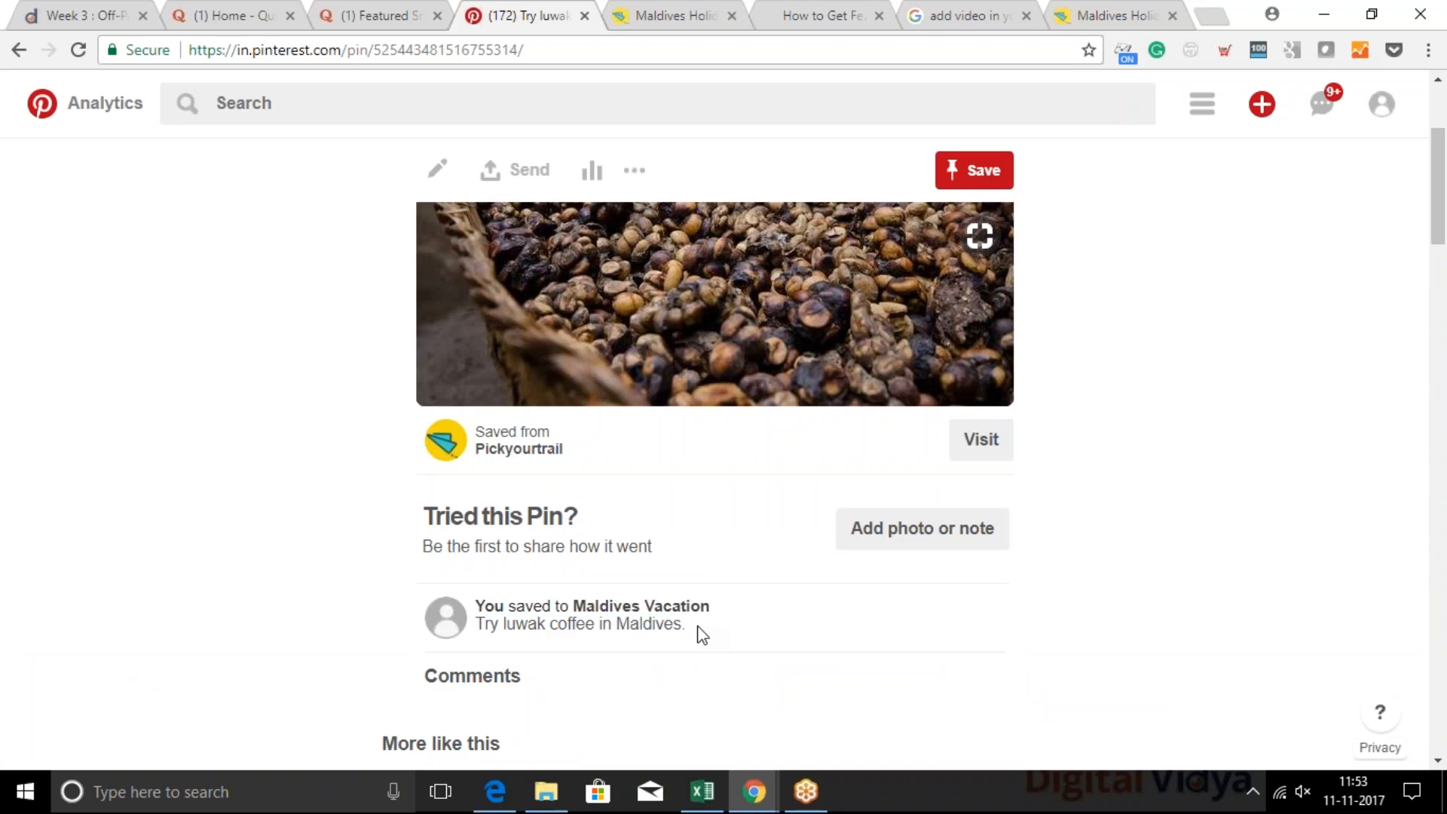
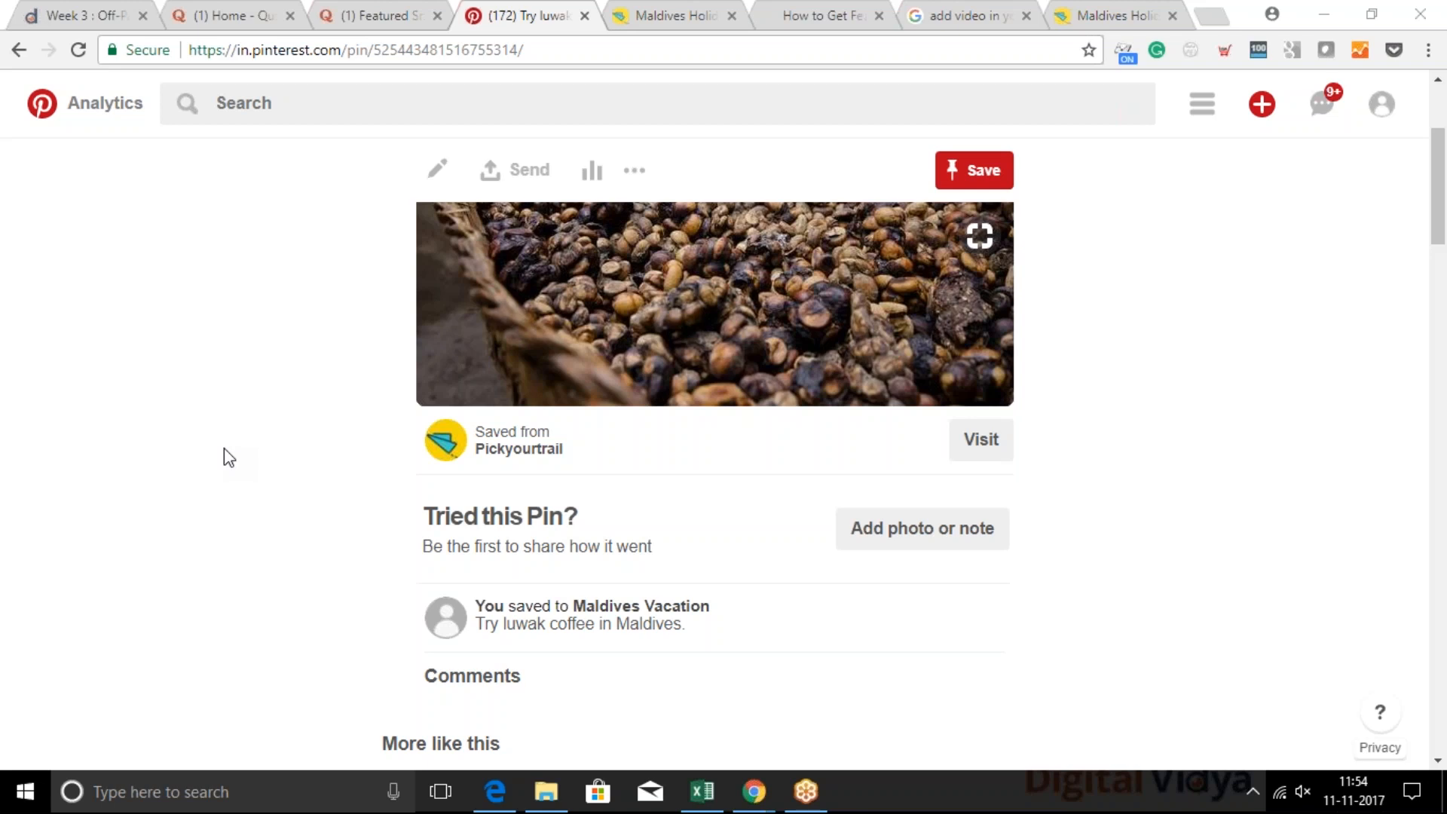
Show the Social Media Channels for SEO slide, then return to the browser and open the Tumblr dashboard
mouse_move(767, 792)
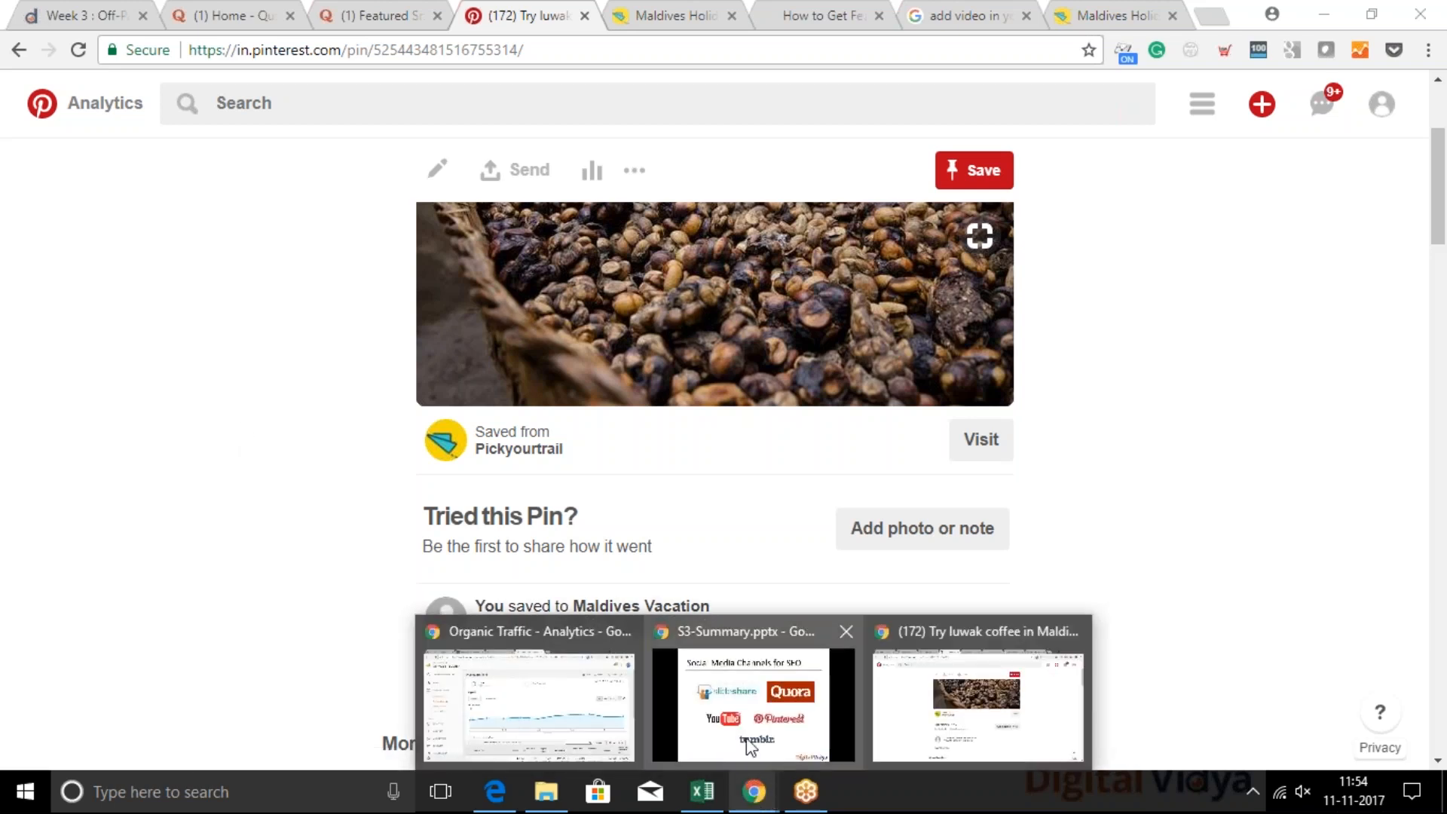
left_click(753, 690)
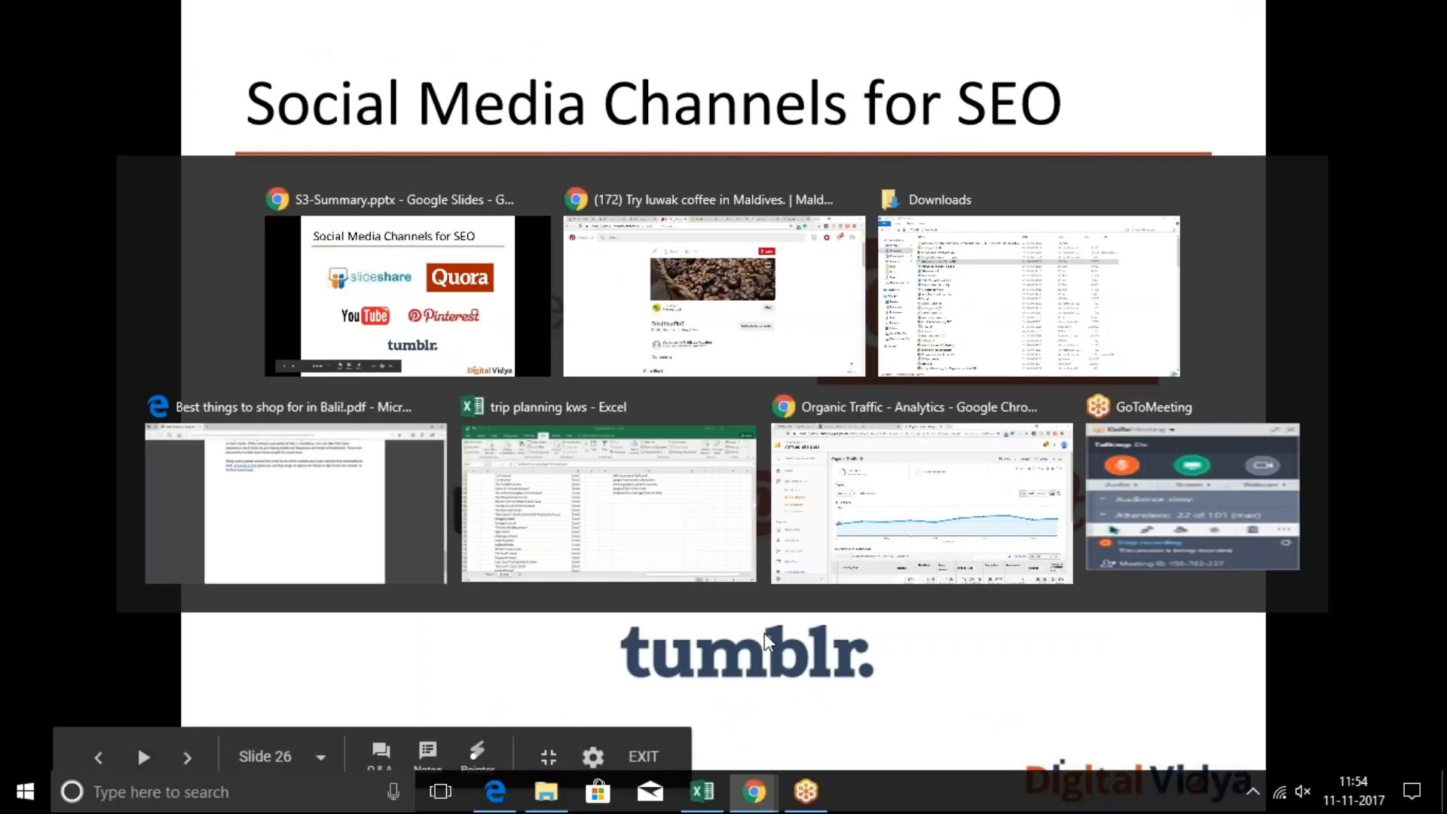
key("alt+Tab")
left_click(496, 50)
type("tumbl")
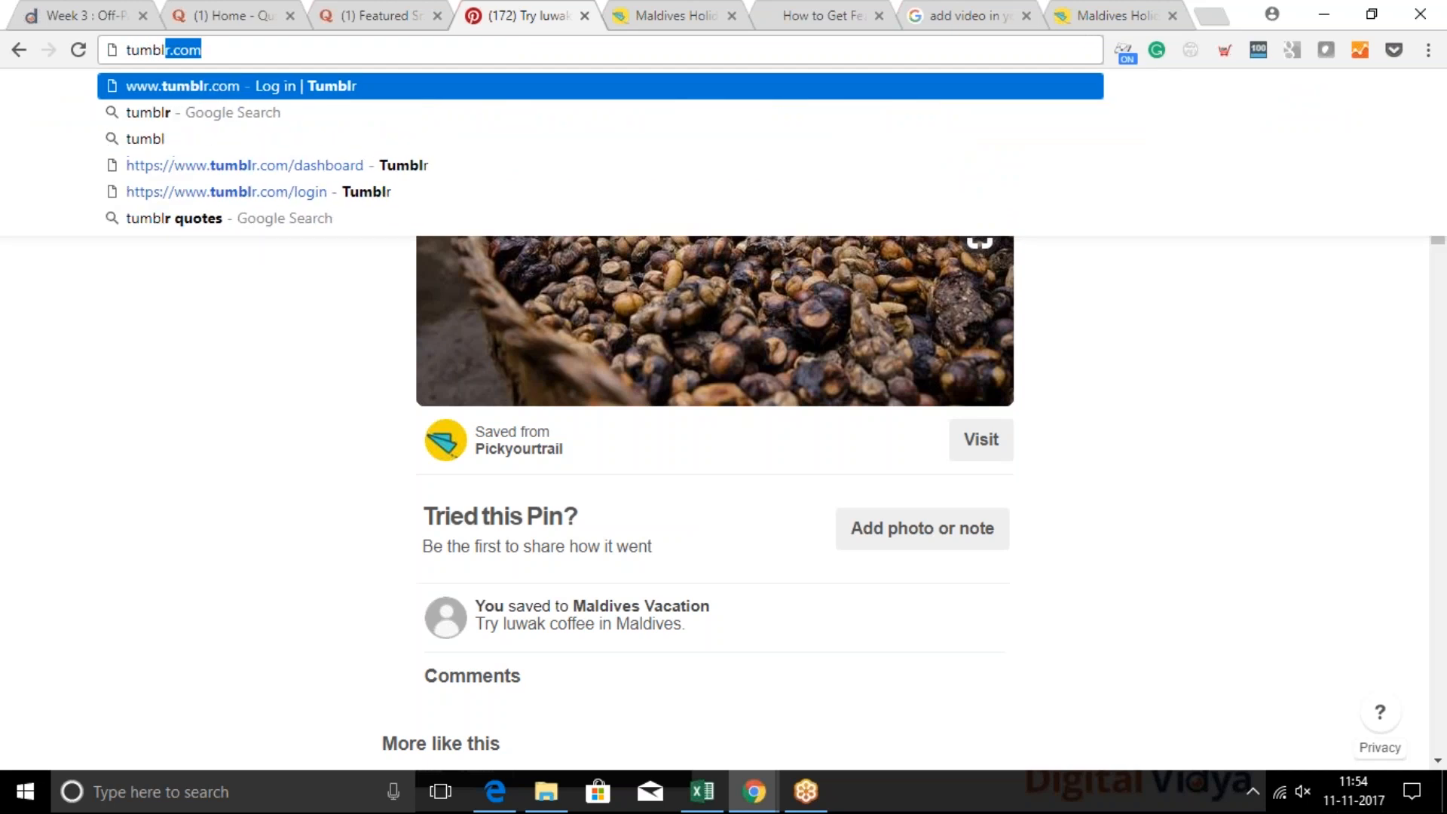
type("\\")
key("BackSpace")
key("Down")
key("Return")
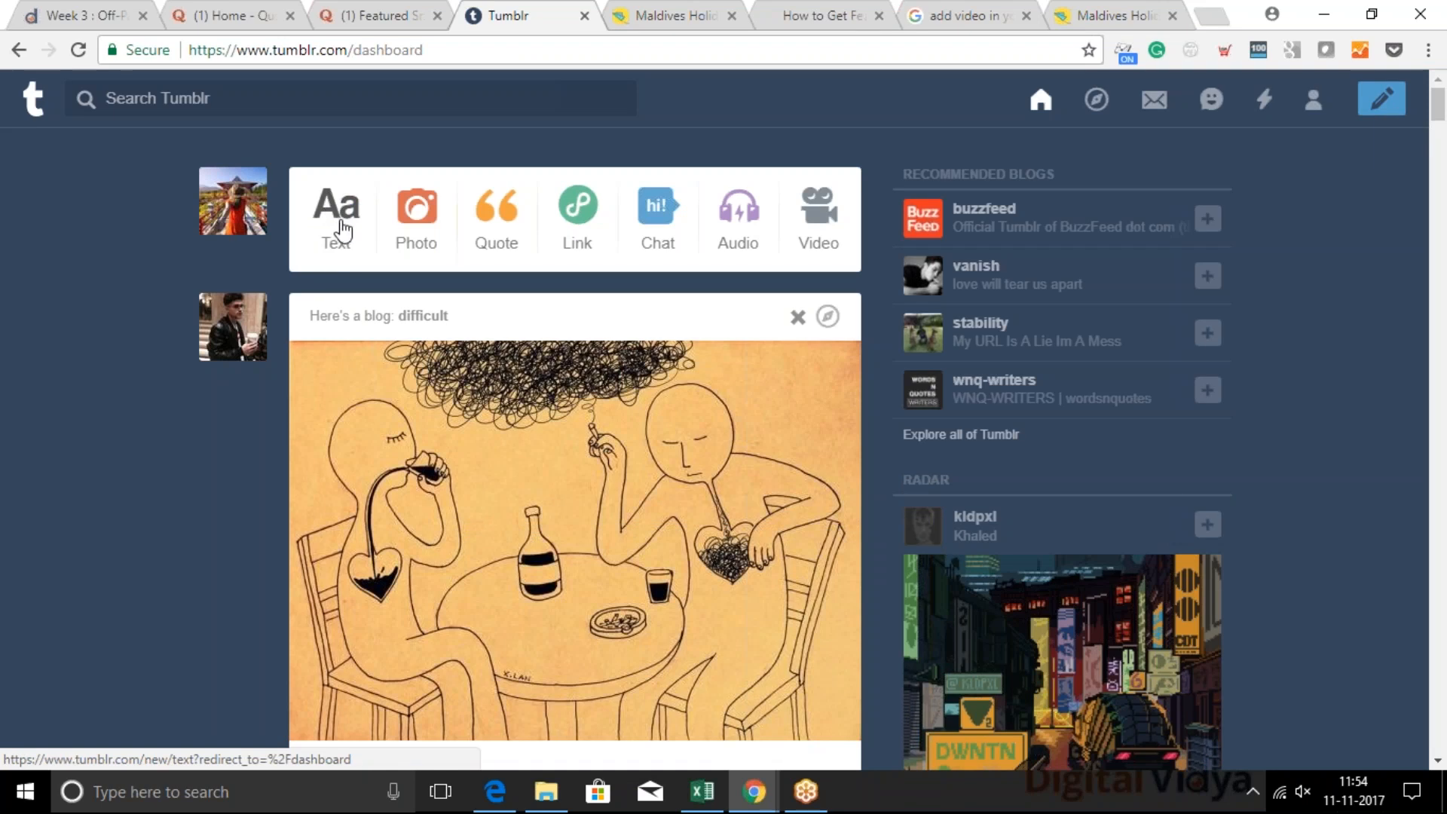
left_click(343, 226)
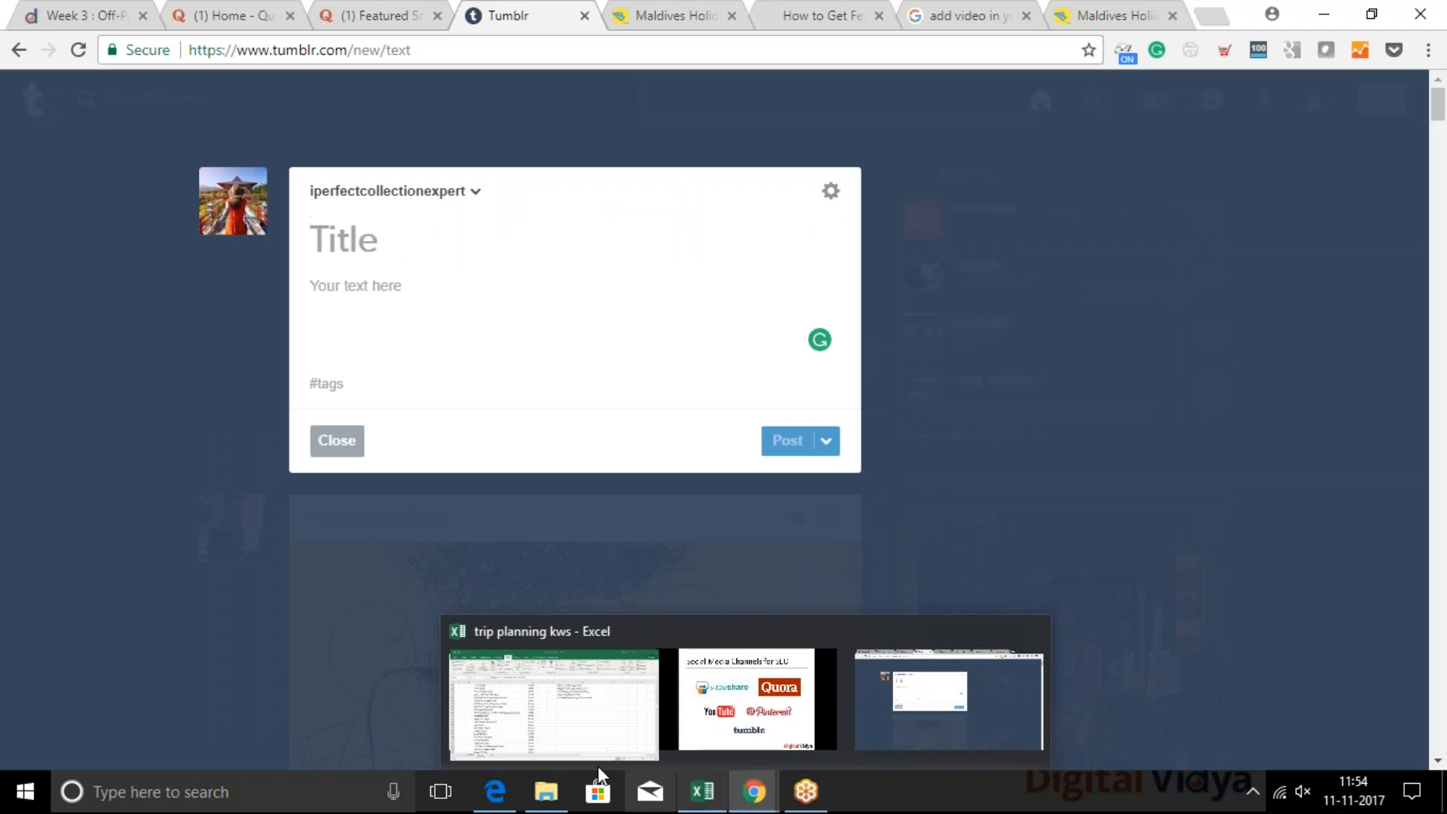
left_click(545, 791)
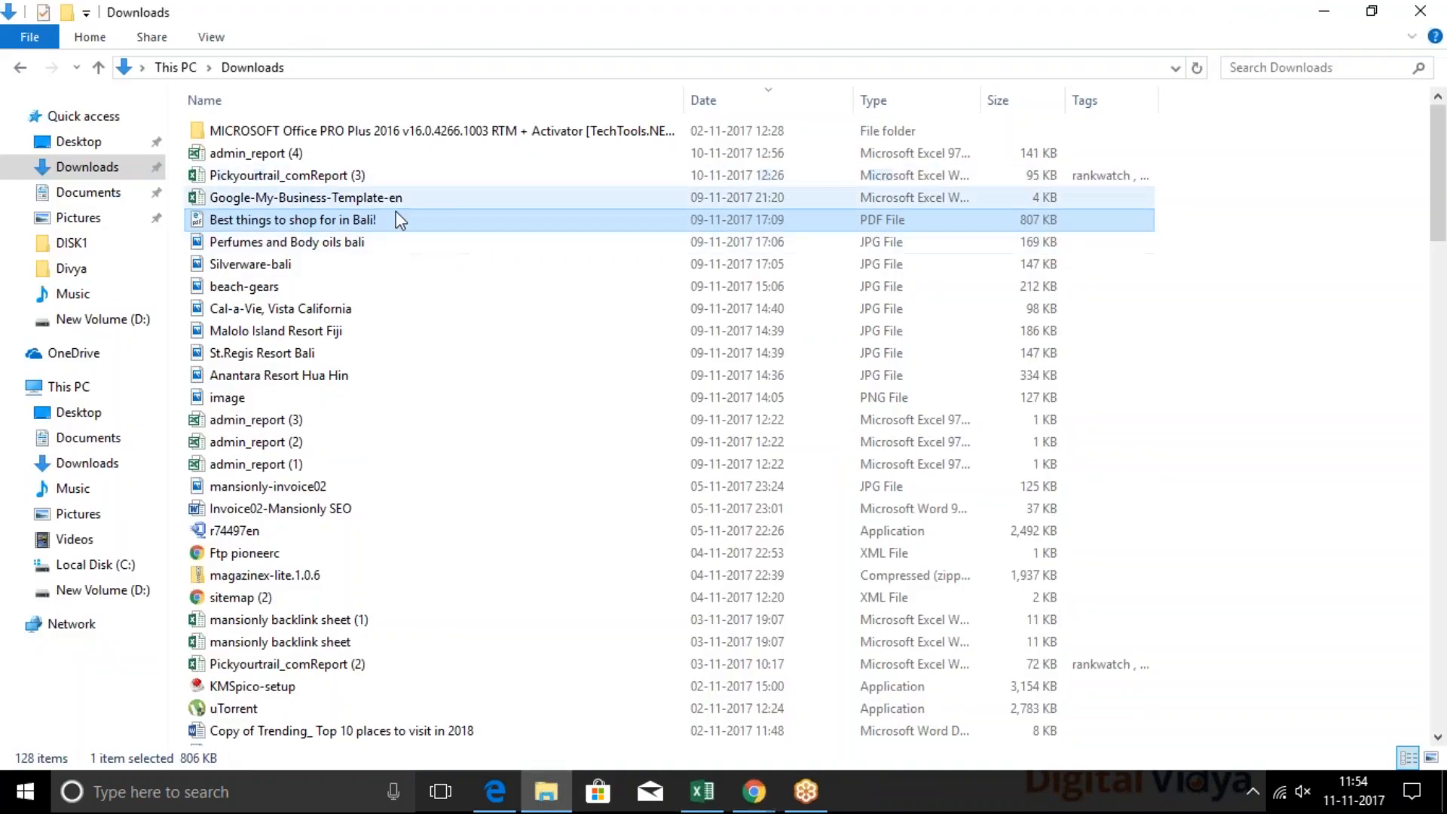
scroll(406, 223, "down", 1)
double_click(326, 158)
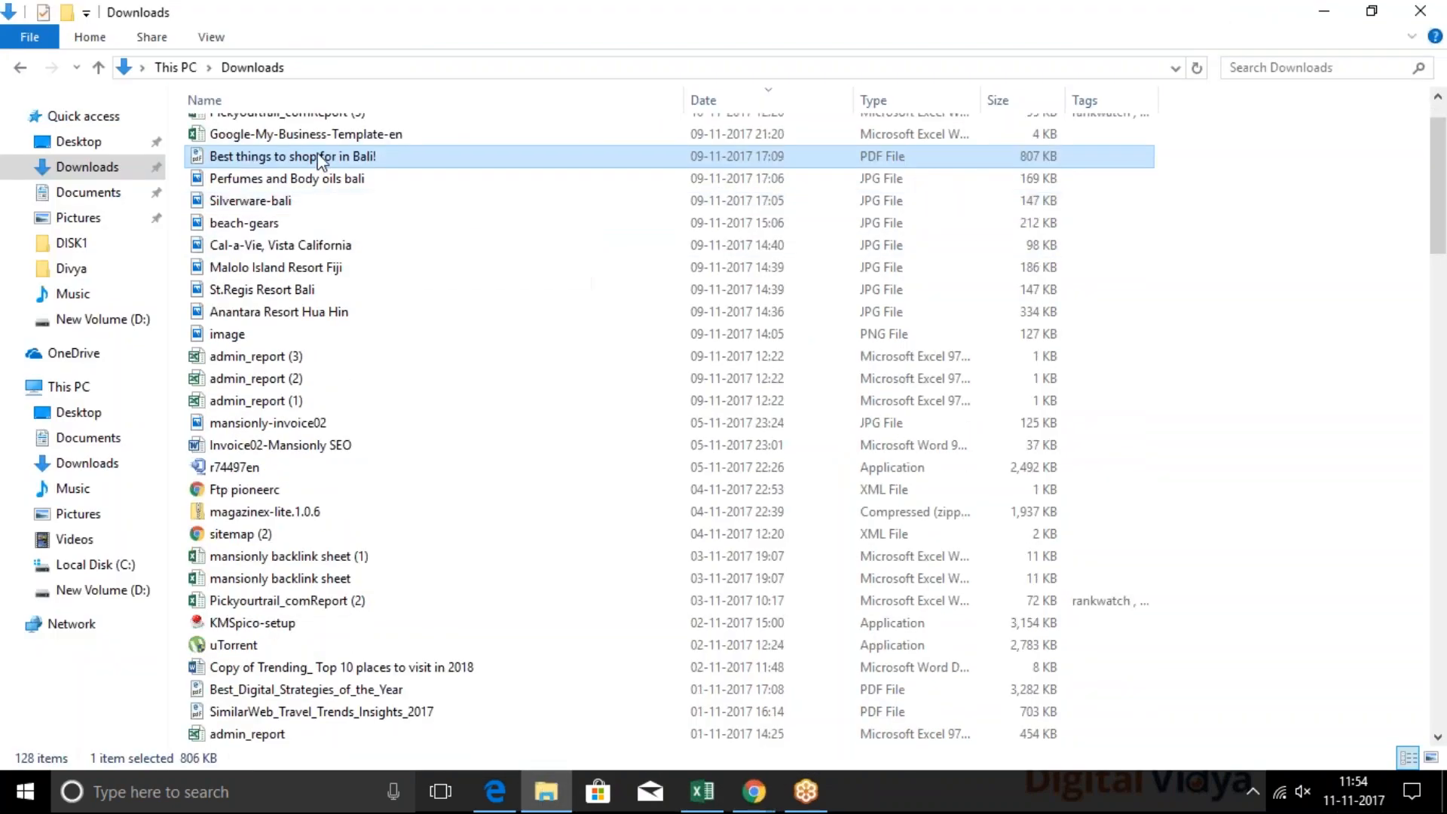
left_click_drag(389, 272, 477, 546)
key("alt+Tab")
key("alt+Tab")
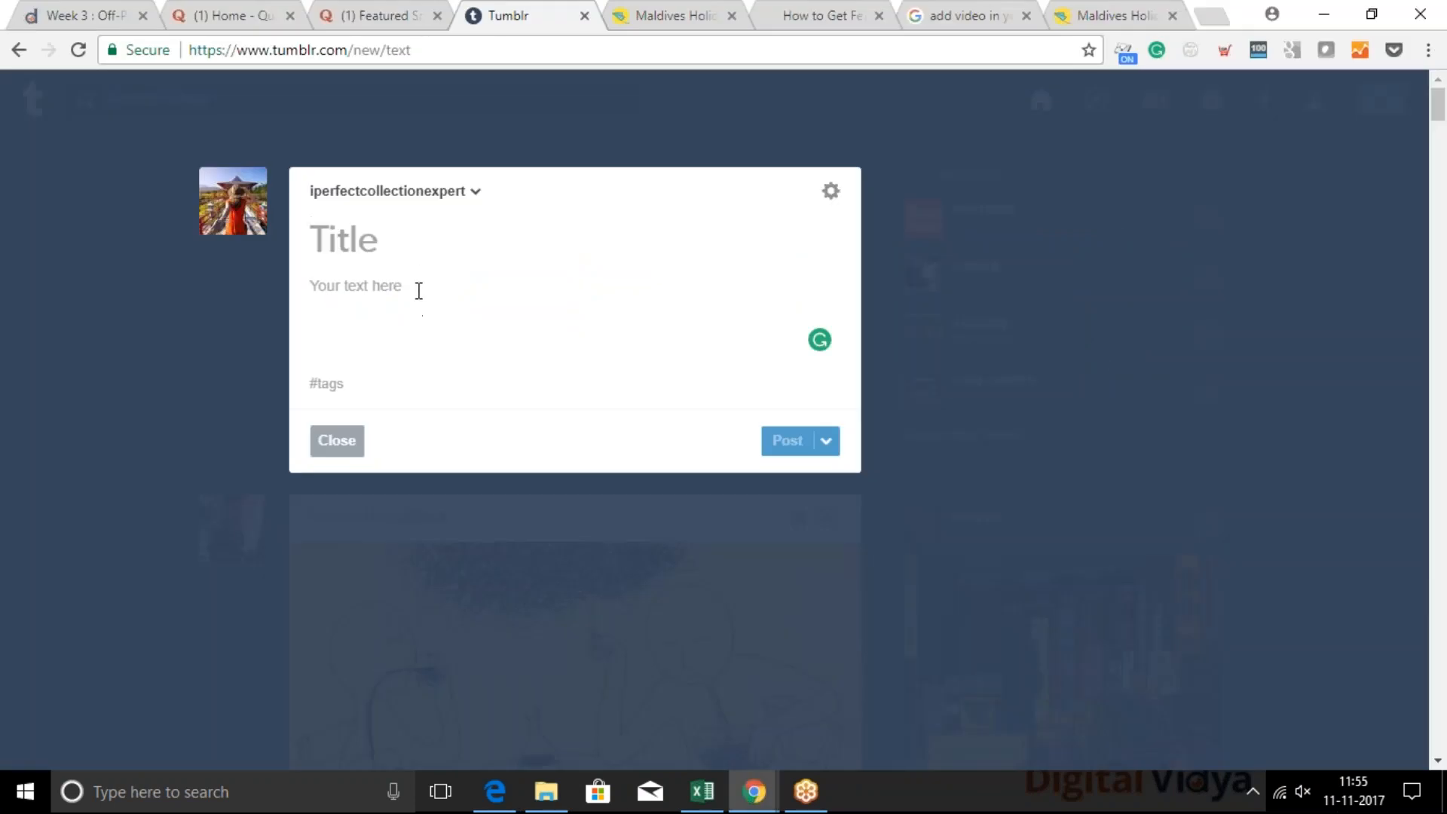
left_click(418, 287)
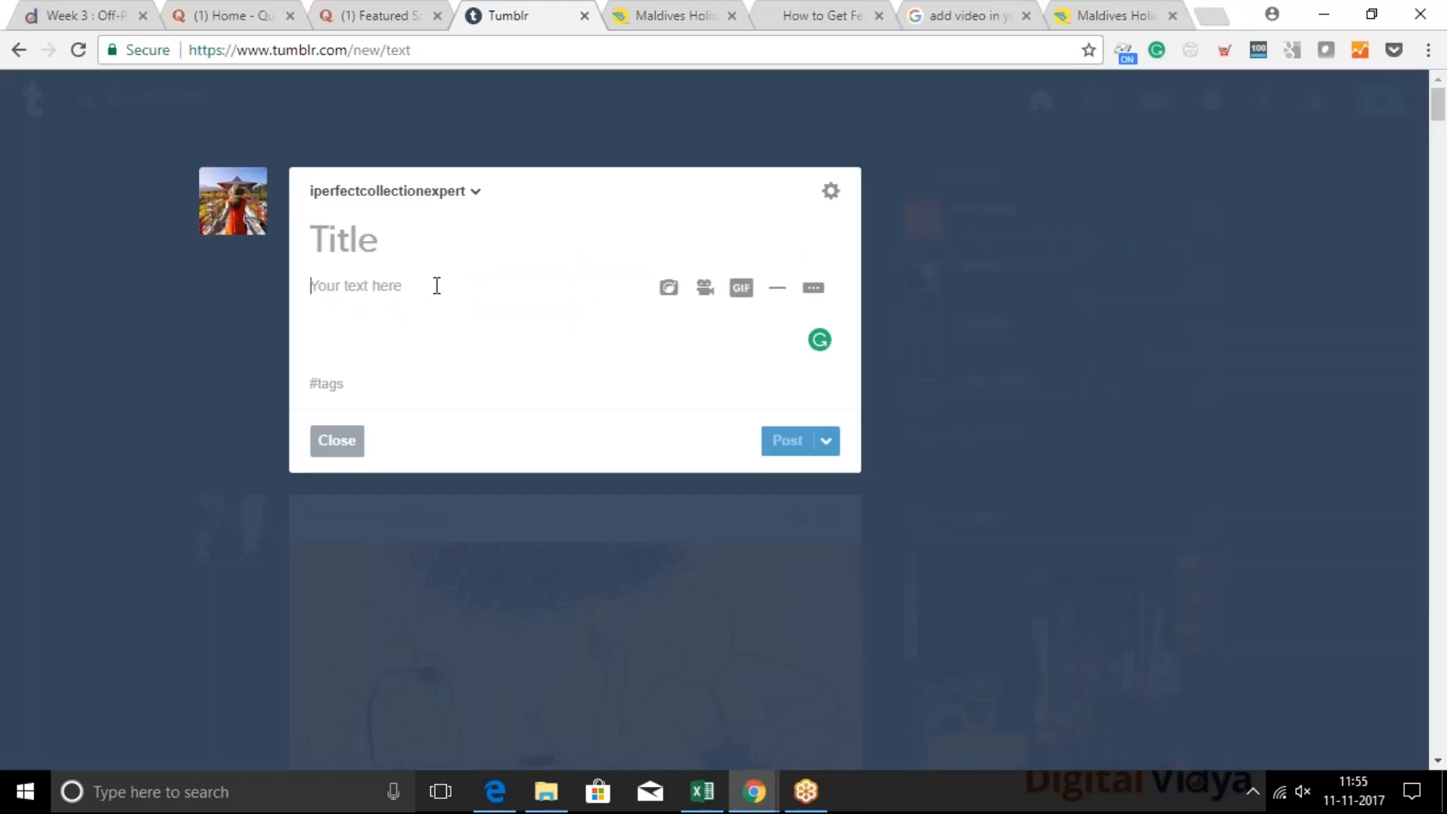
left_click(939, 424)
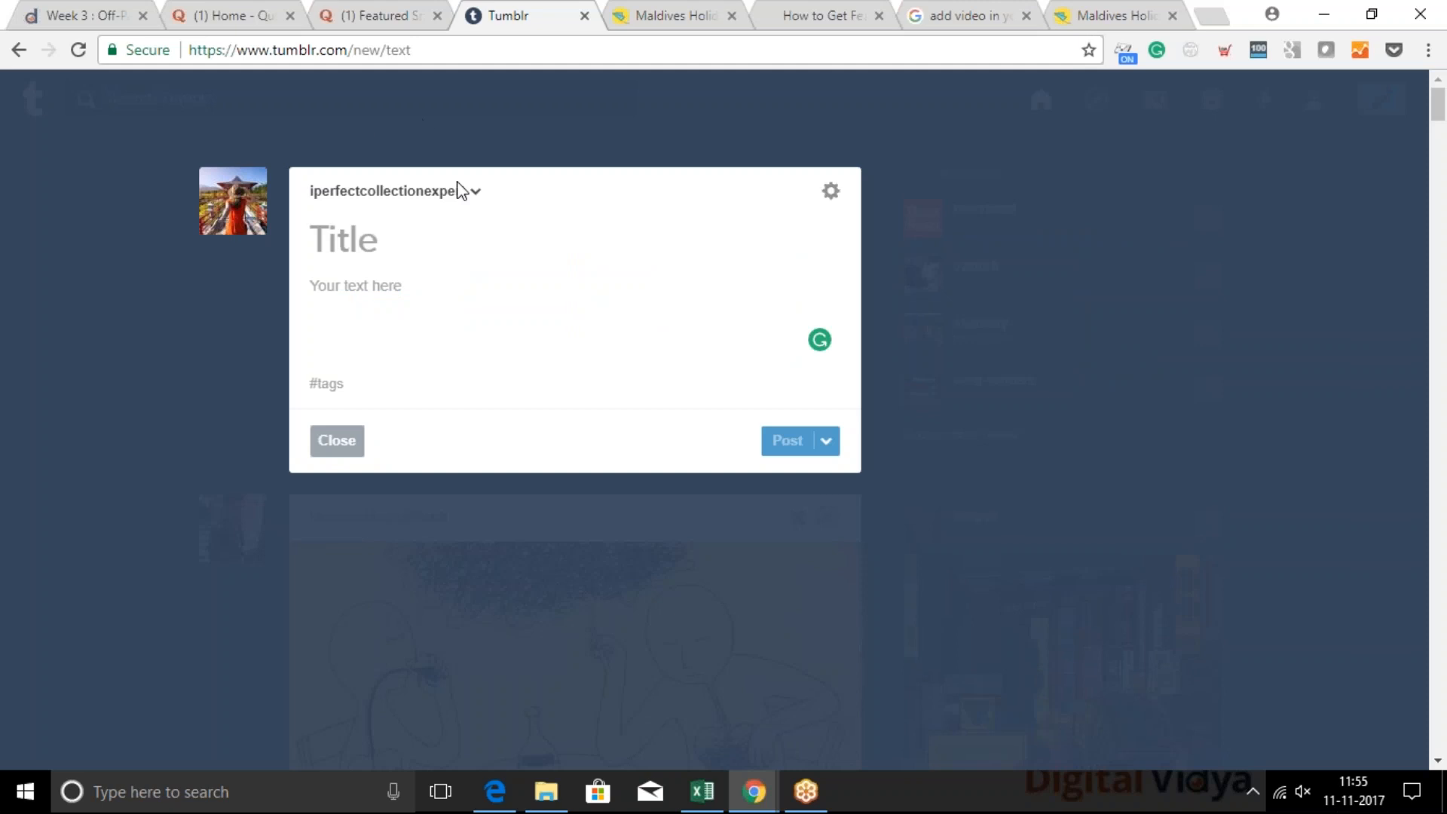
key("alt+Tab")
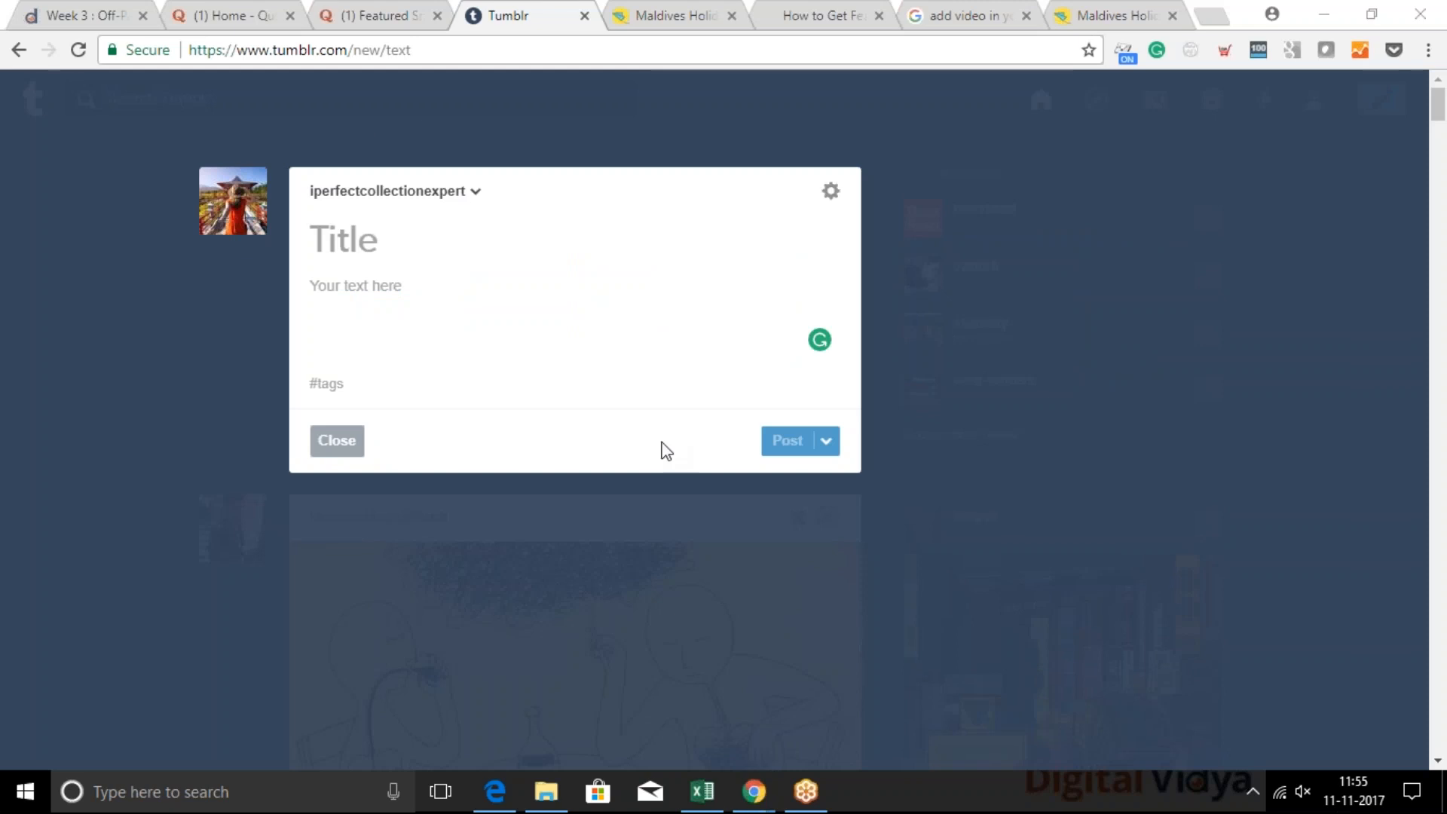
left_click(337, 440)
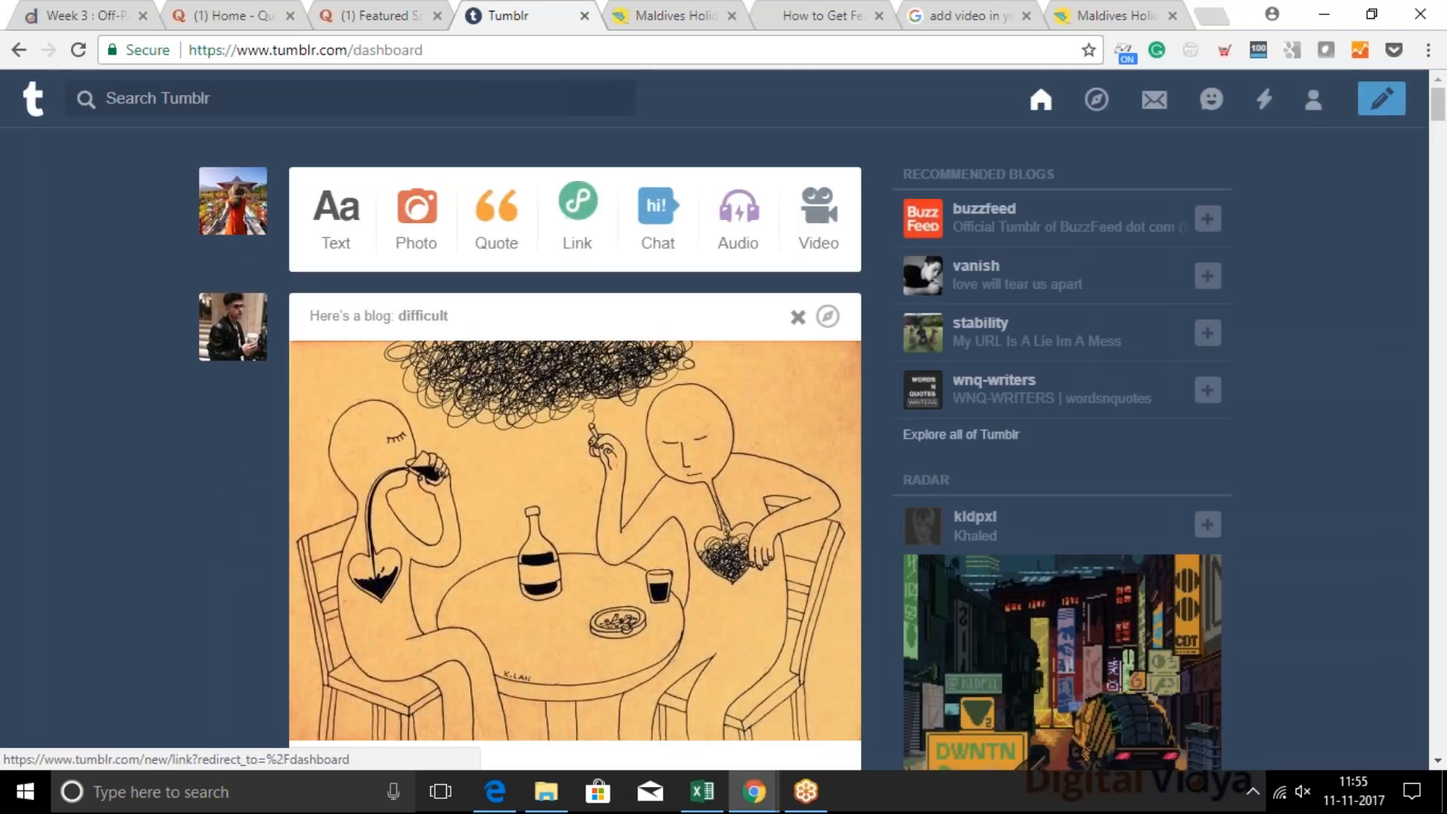
Open the account's own Travel Inspiration blog and look over its Top 5 Honeymoon Destinations in Europe post
left_click(1314, 102)
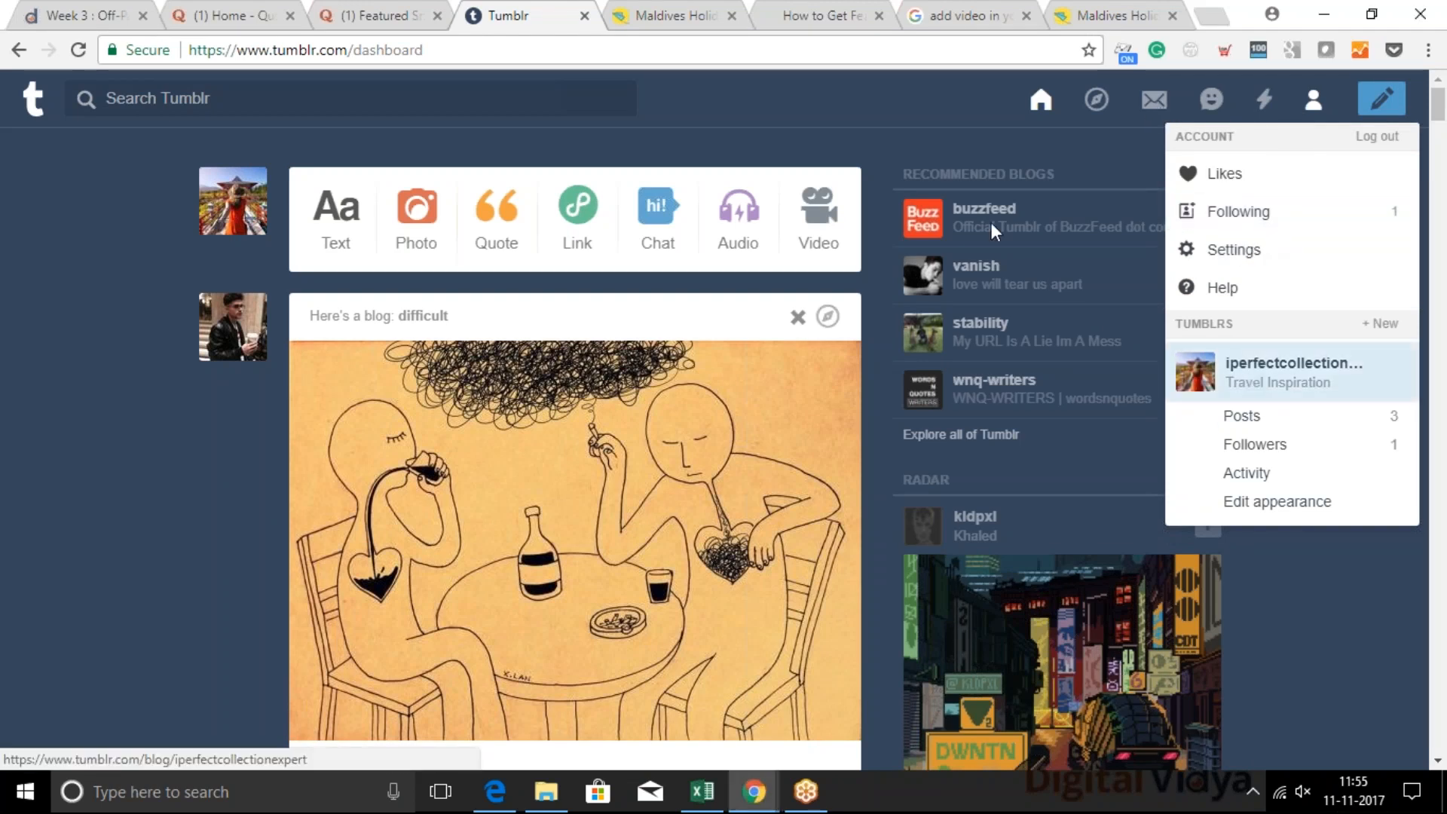
left_click(1252, 369)
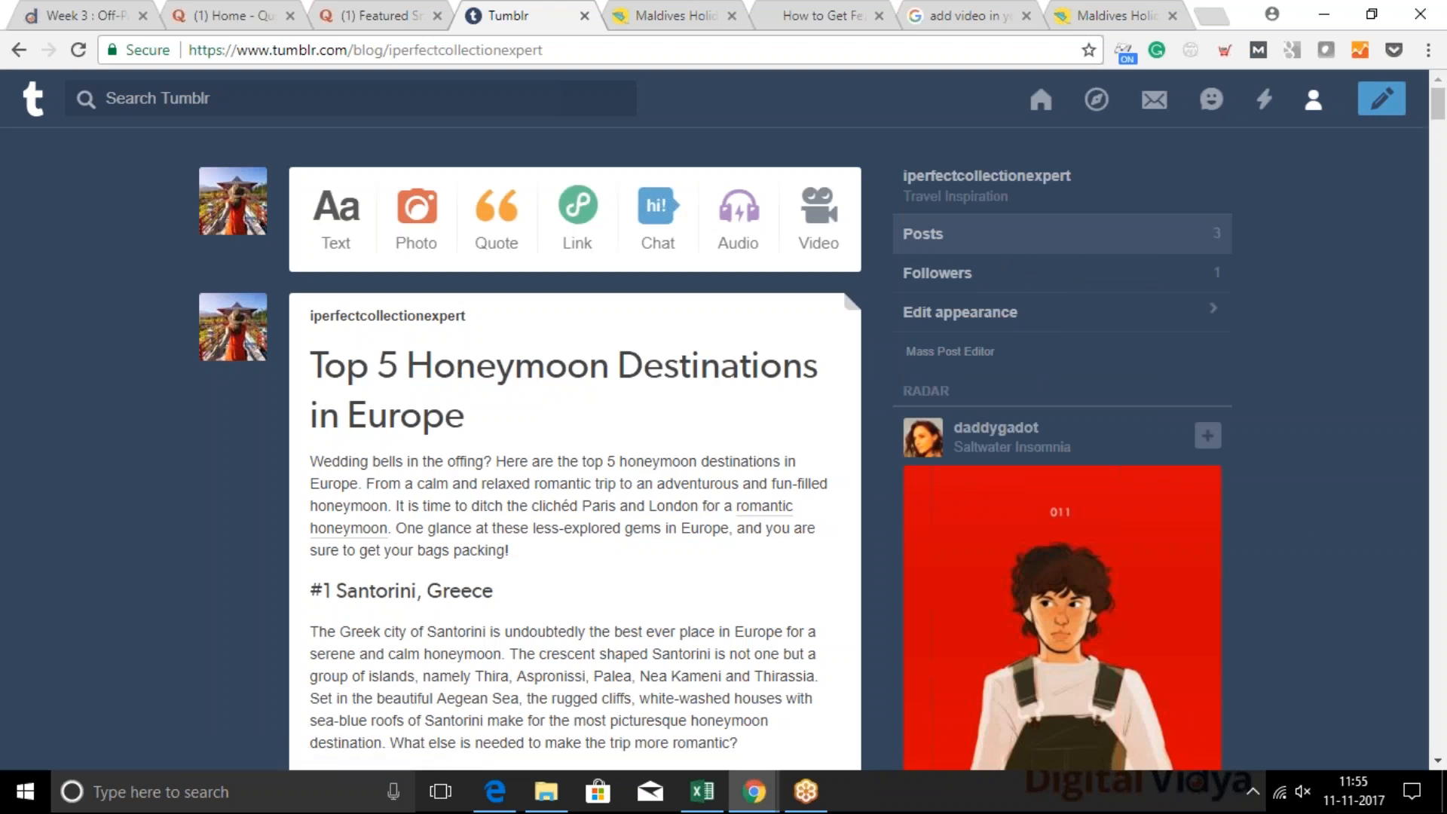
scroll(393, 471, "down", 13)
scroll(601, 397, "up", 2)
scroll(837, 364, "down", 1)
Open the Top 5 Honeymoon Destinations in Europe post for editing, try to link the word London in its introduction, and close the editor
left_click(826, 347)
left_click(784, 383)
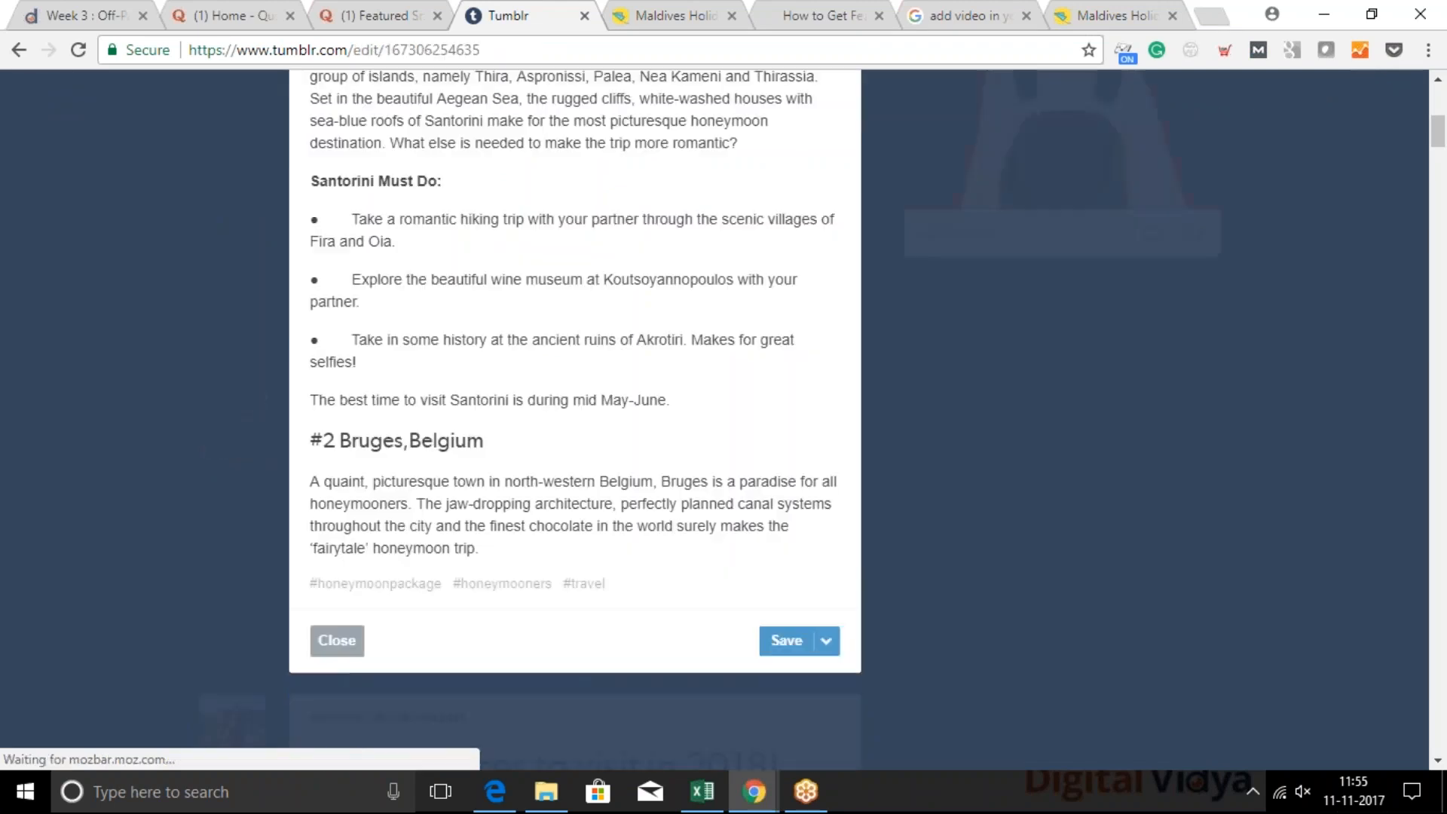
scroll(519, 264, "up", 3)
scroll(519, 264, "up", 5)
scroll(449, 316, "down", 3)
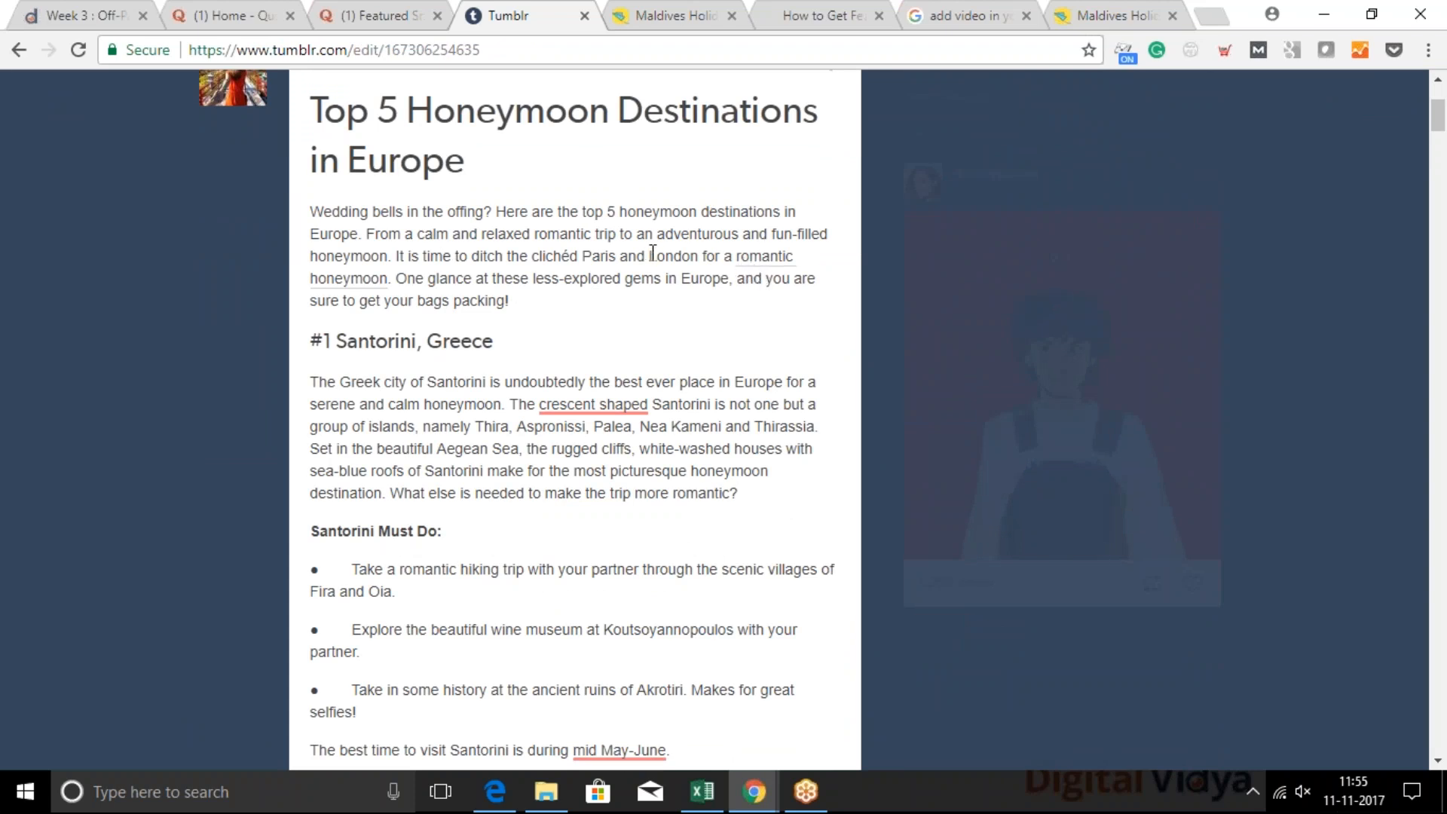
left_click_drag(649, 255, 700, 258)
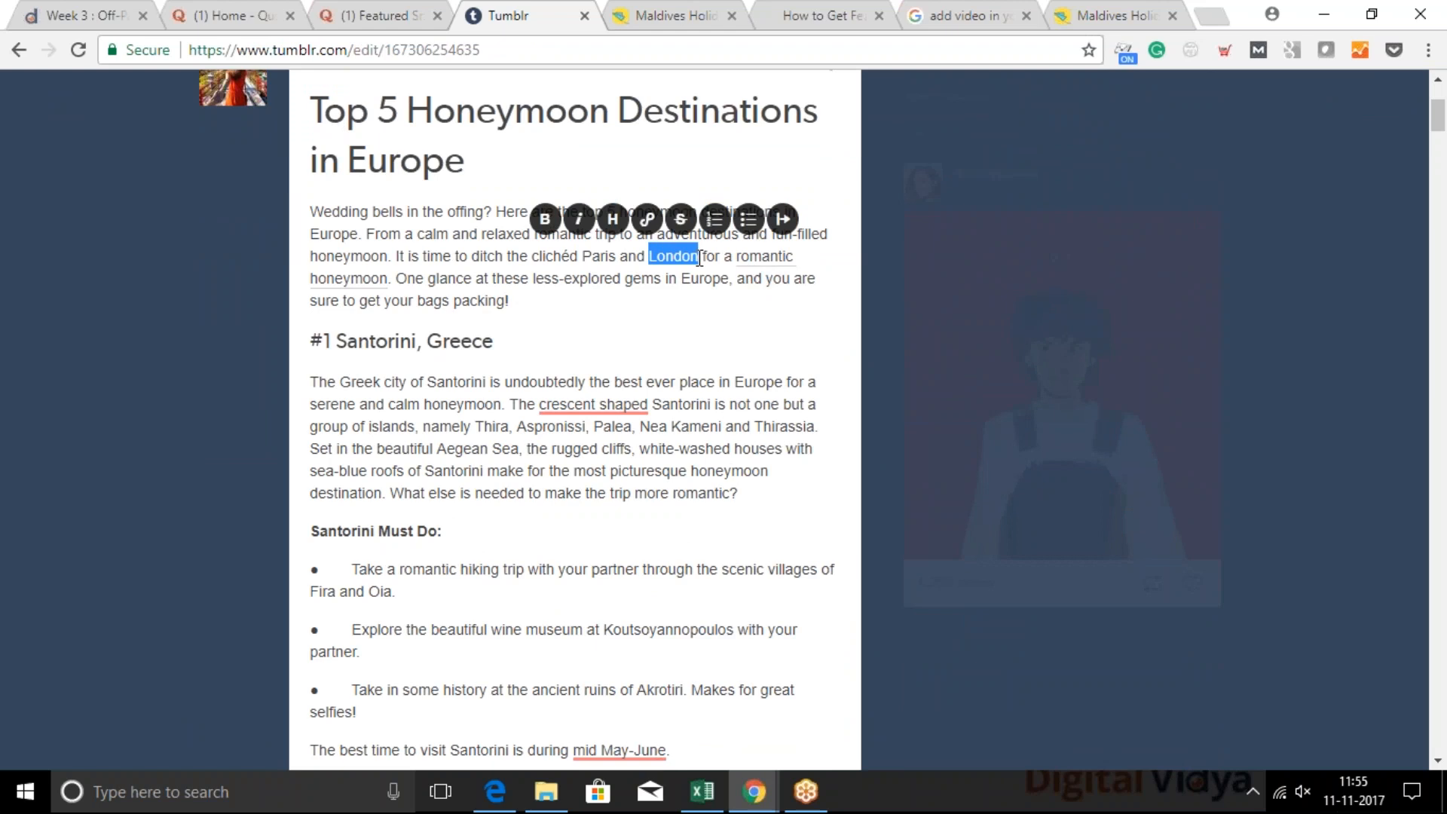
left_click(648, 220)
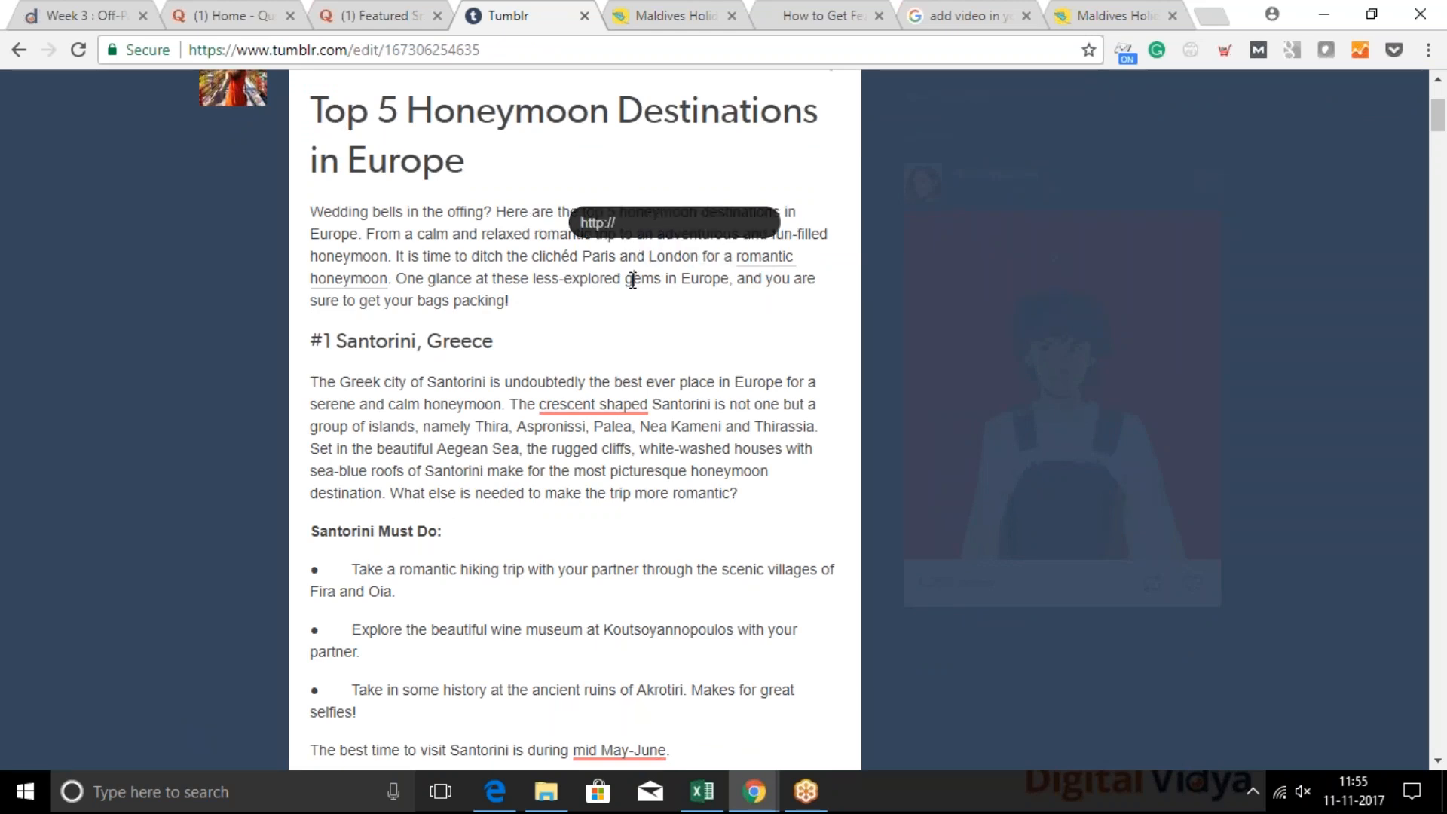
left_click(632, 280)
scroll(413, 361, "down", 1)
scroll(413, 361, "down", 9)
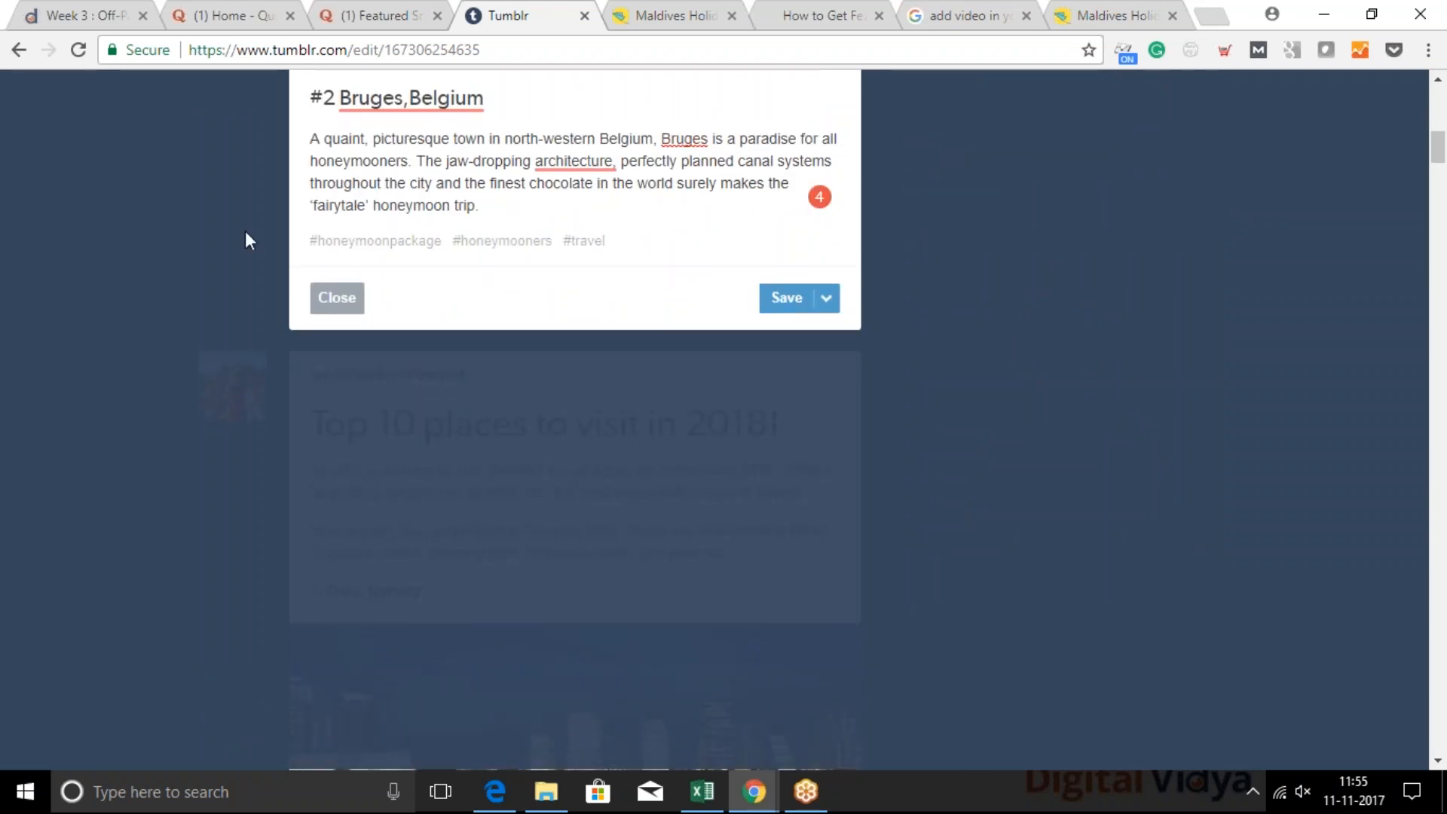
left_click(333, 303)
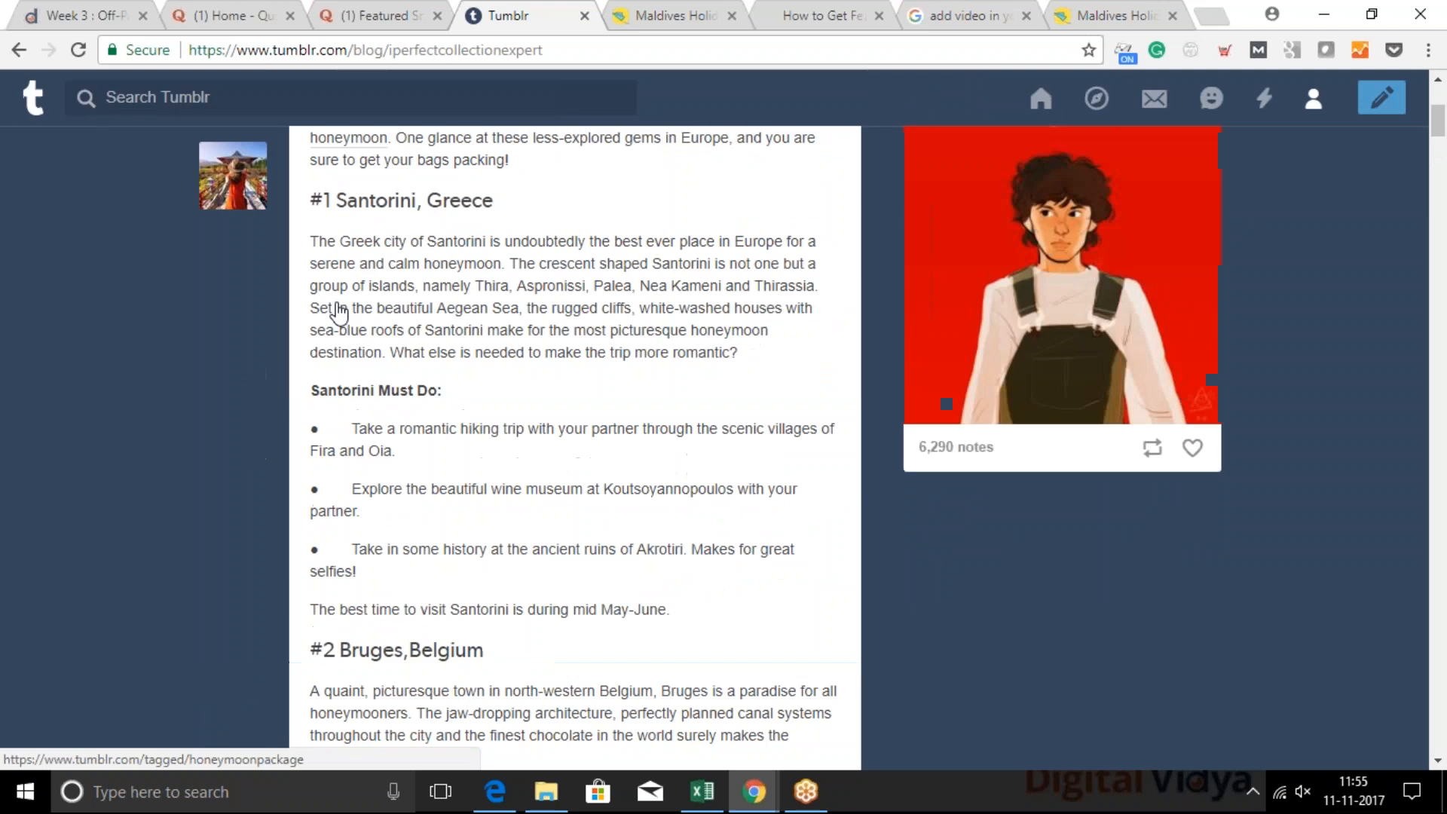
Open the permalink of the Top 5 Honeymoon Destinations in Europe post through its sharing options
scroll(337, 309, "up", 4)
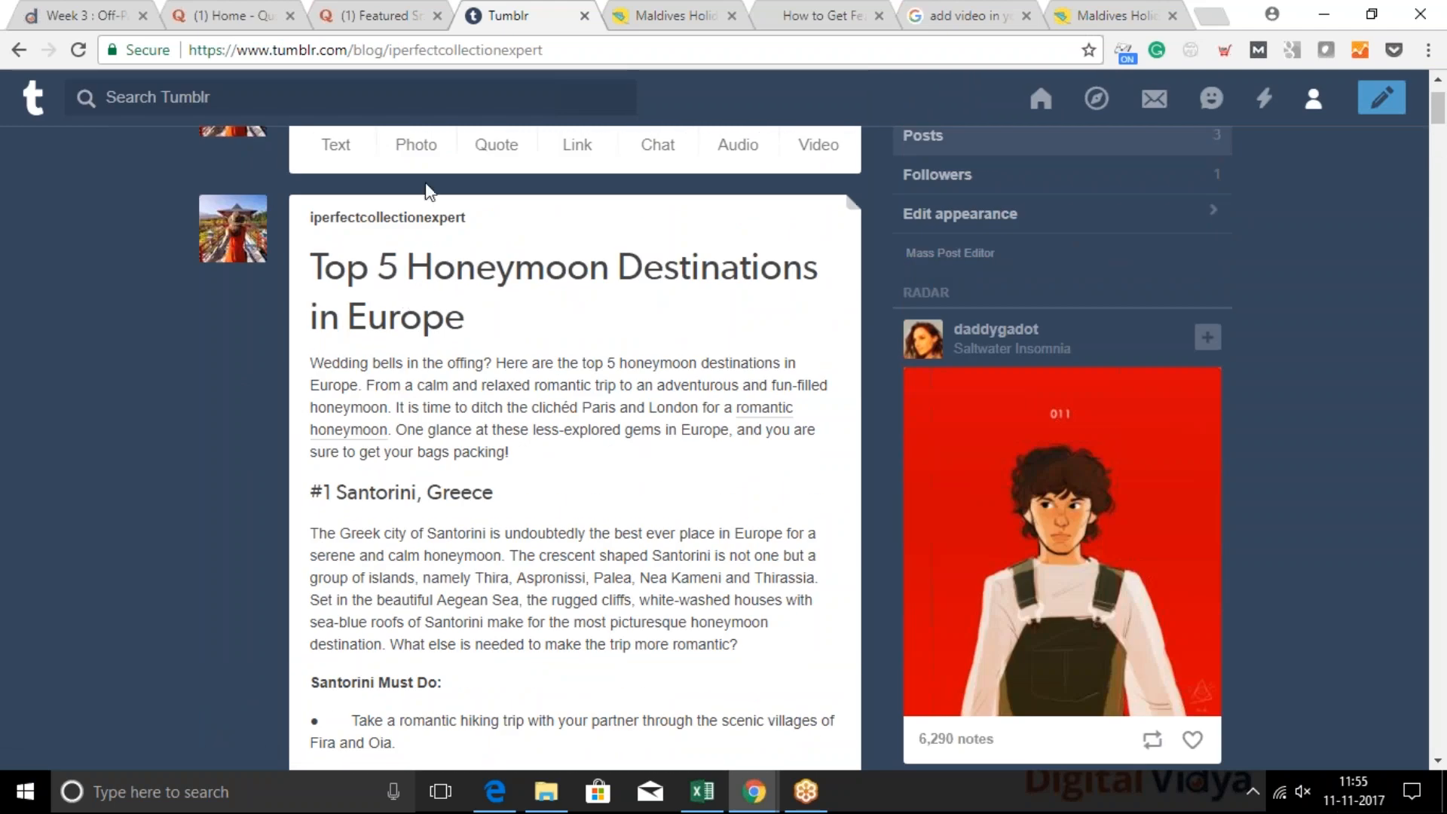
scroll(710, 543, "down", 6)
scroll(710, 543, "down", 4)
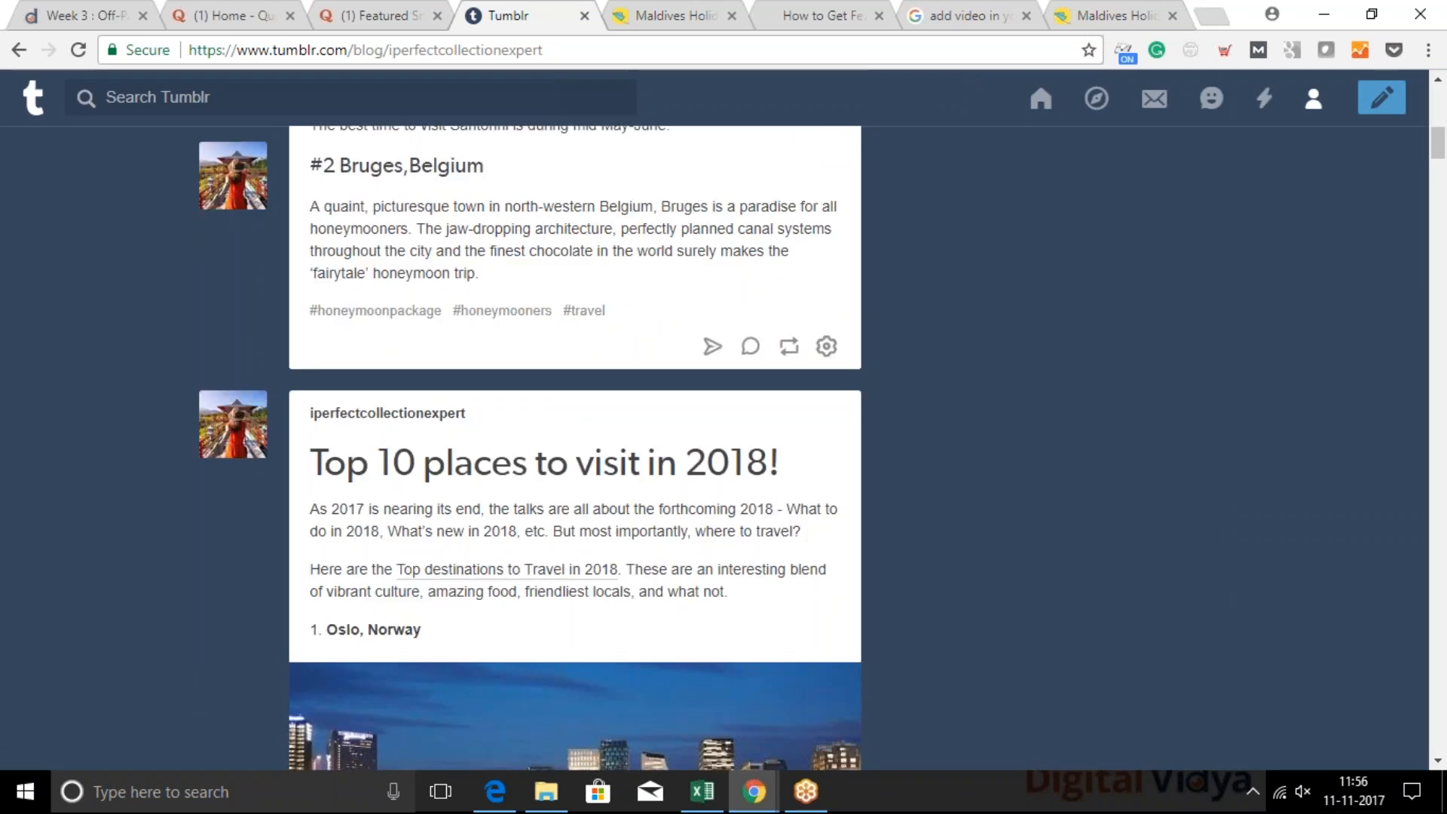
left_click(713, 346)
left_click(890, 335)
left_click(828, 346)
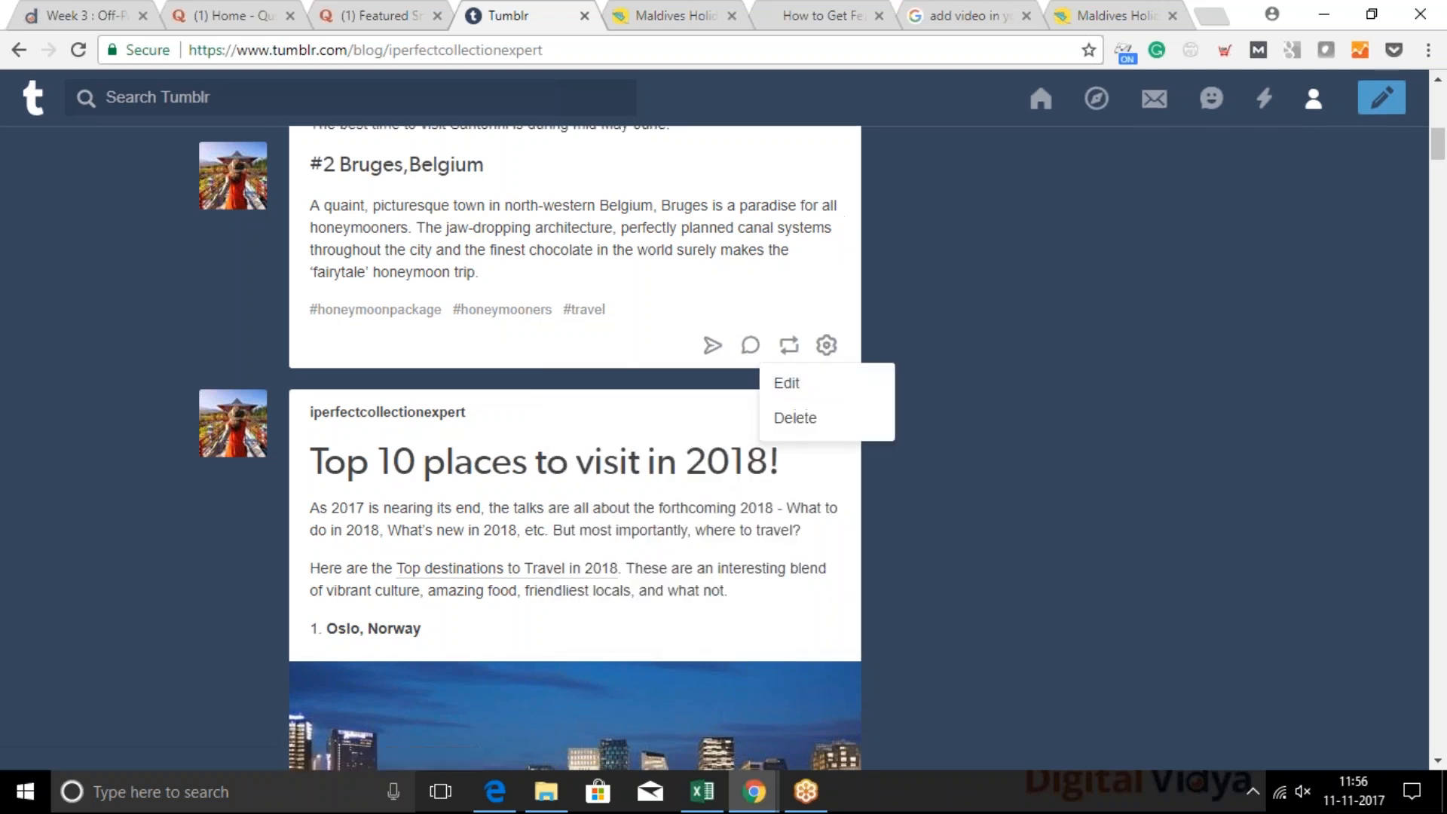
left_click(387, 292)
scroll(383, 283, "down", 4)
scroll(383, 283, "up", 2)
left_click(714, 213)
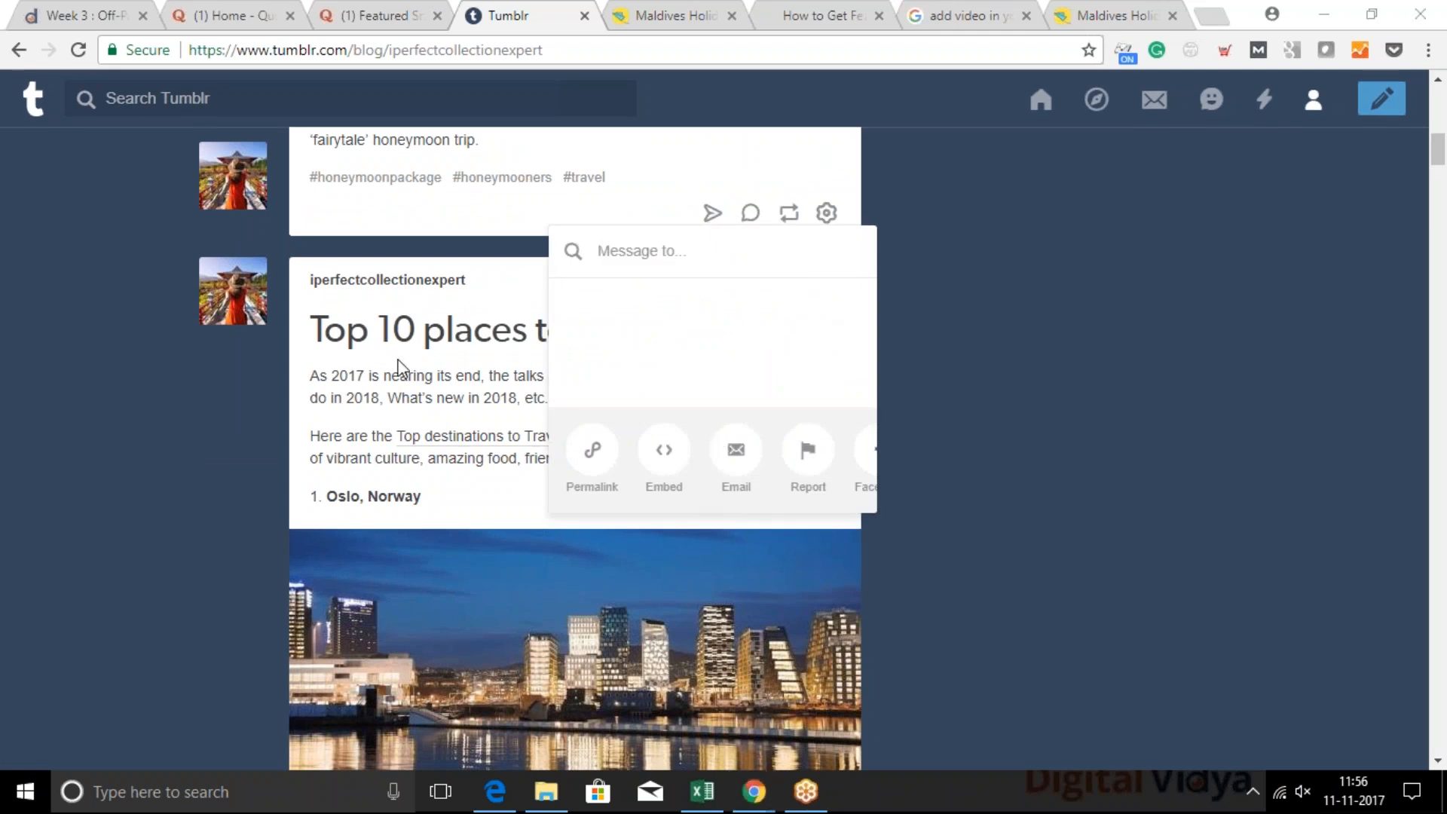
left_click(592, 450)
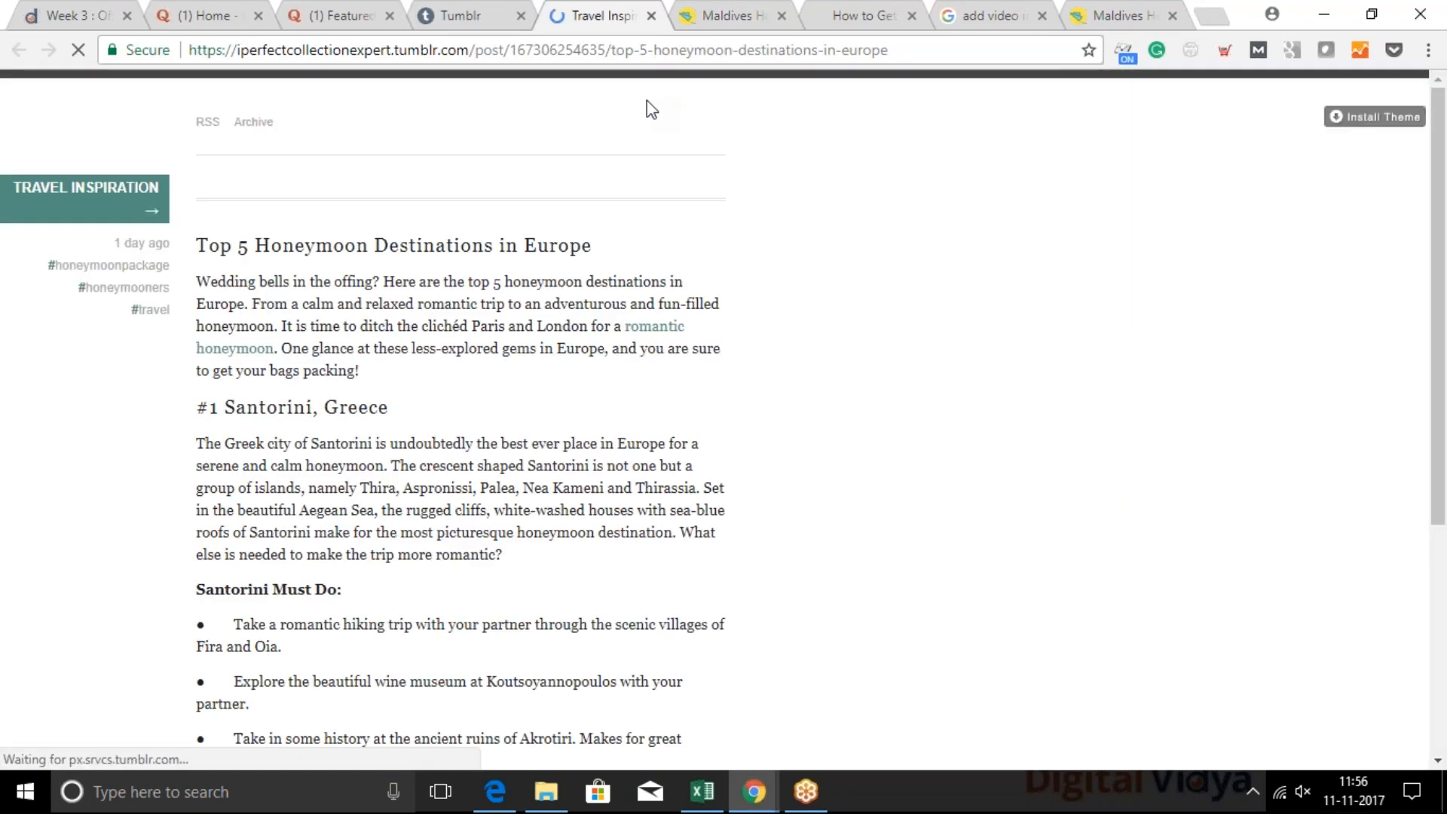
Enlarge the published post to examine its "romantic honeymoon" link, and select the post's web address
scroll(661, 345, "down", 1)
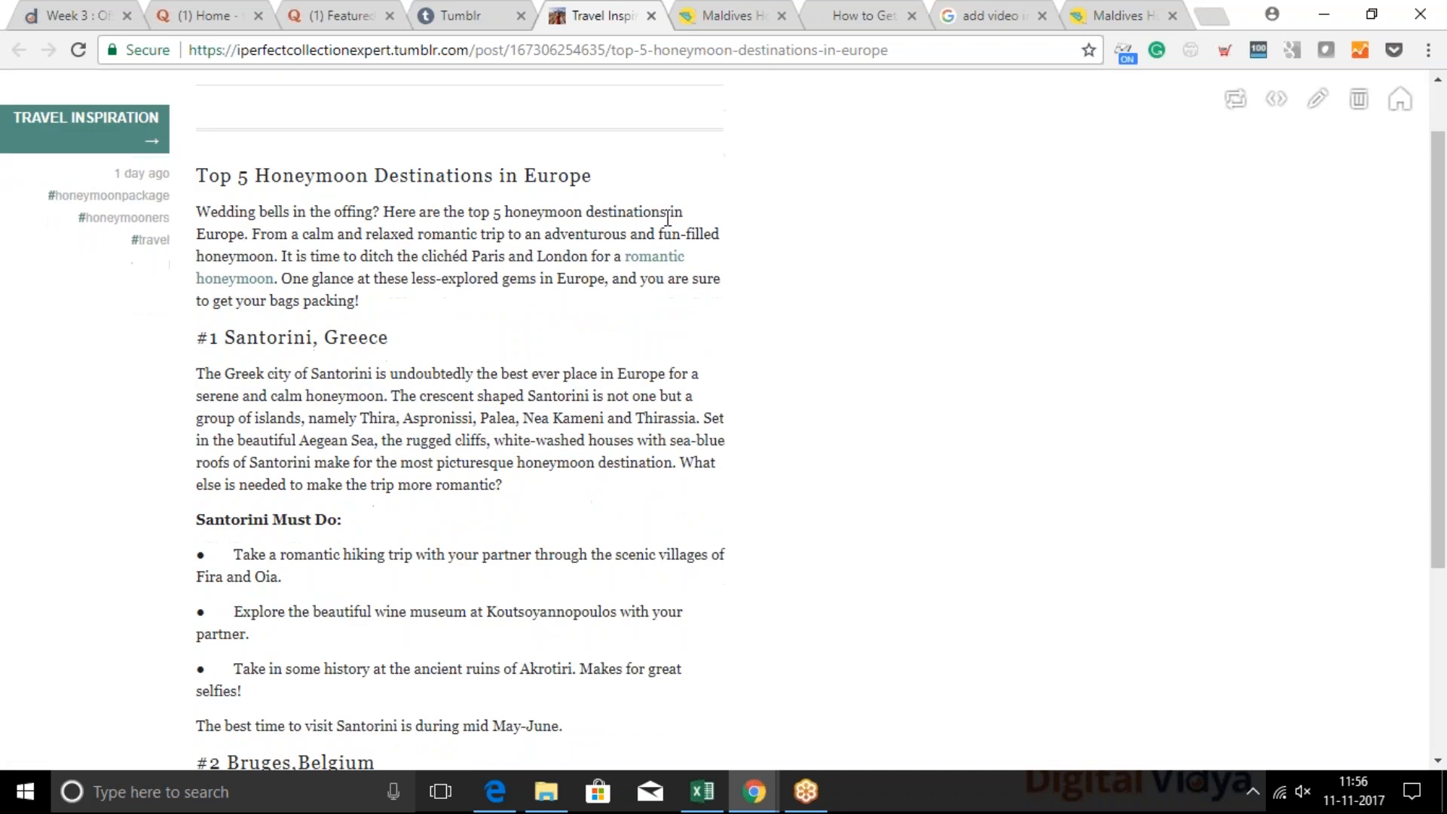
key("ctrl+plus")
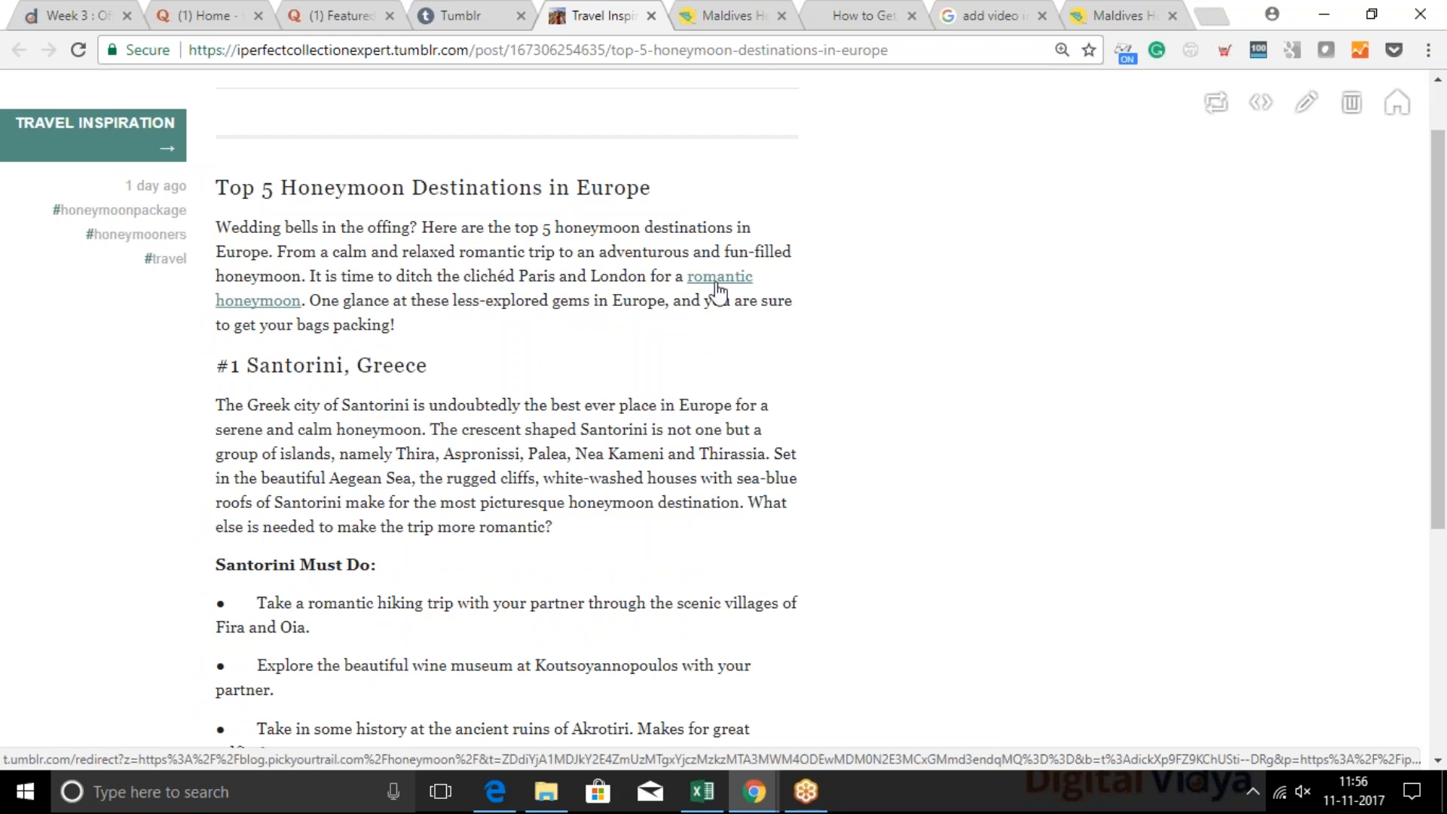
left_click(558, 58)
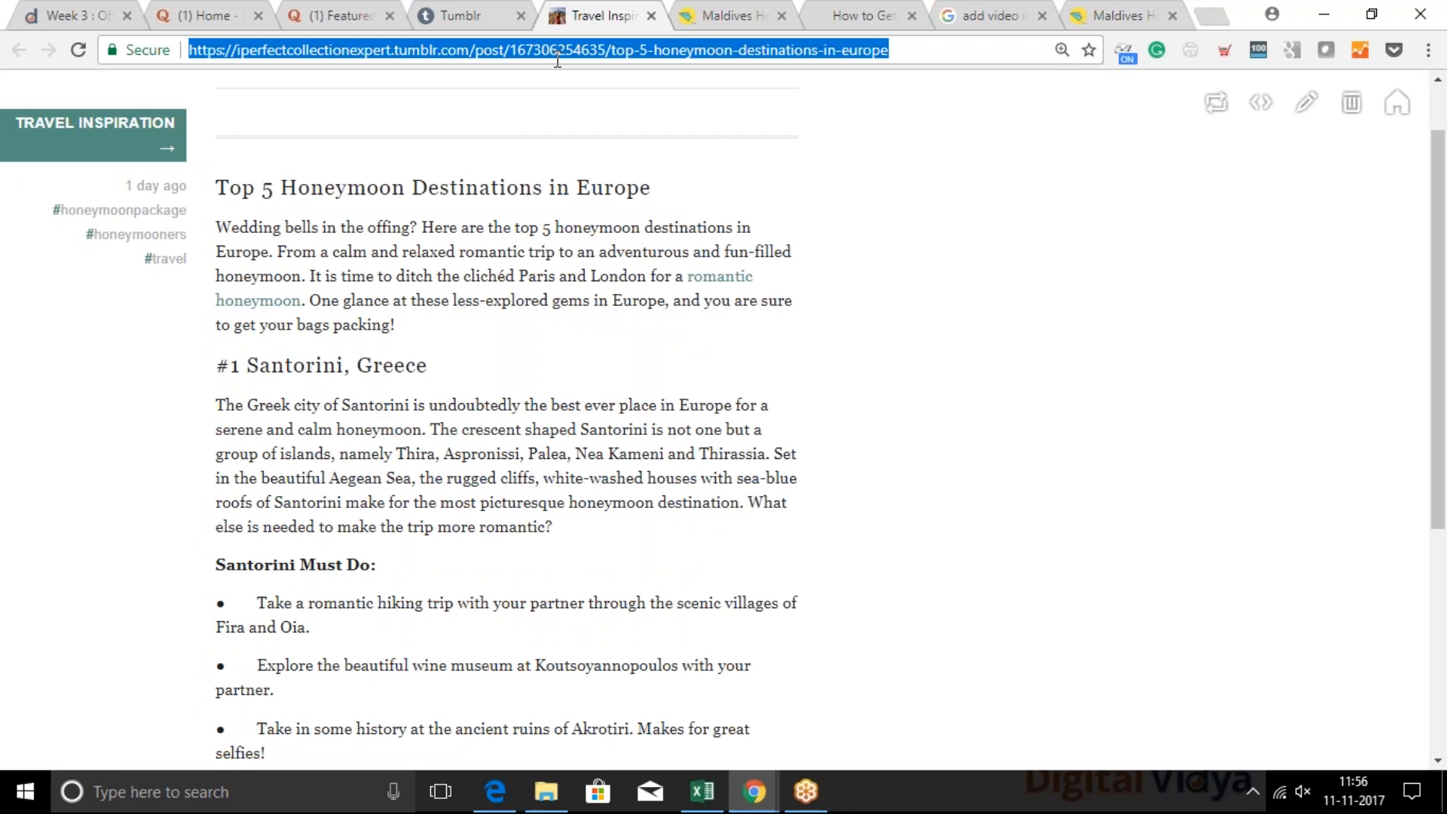
Show the Social Media Channels for SEO slide again and return to the published Tumblr post
left_click(754, 791)
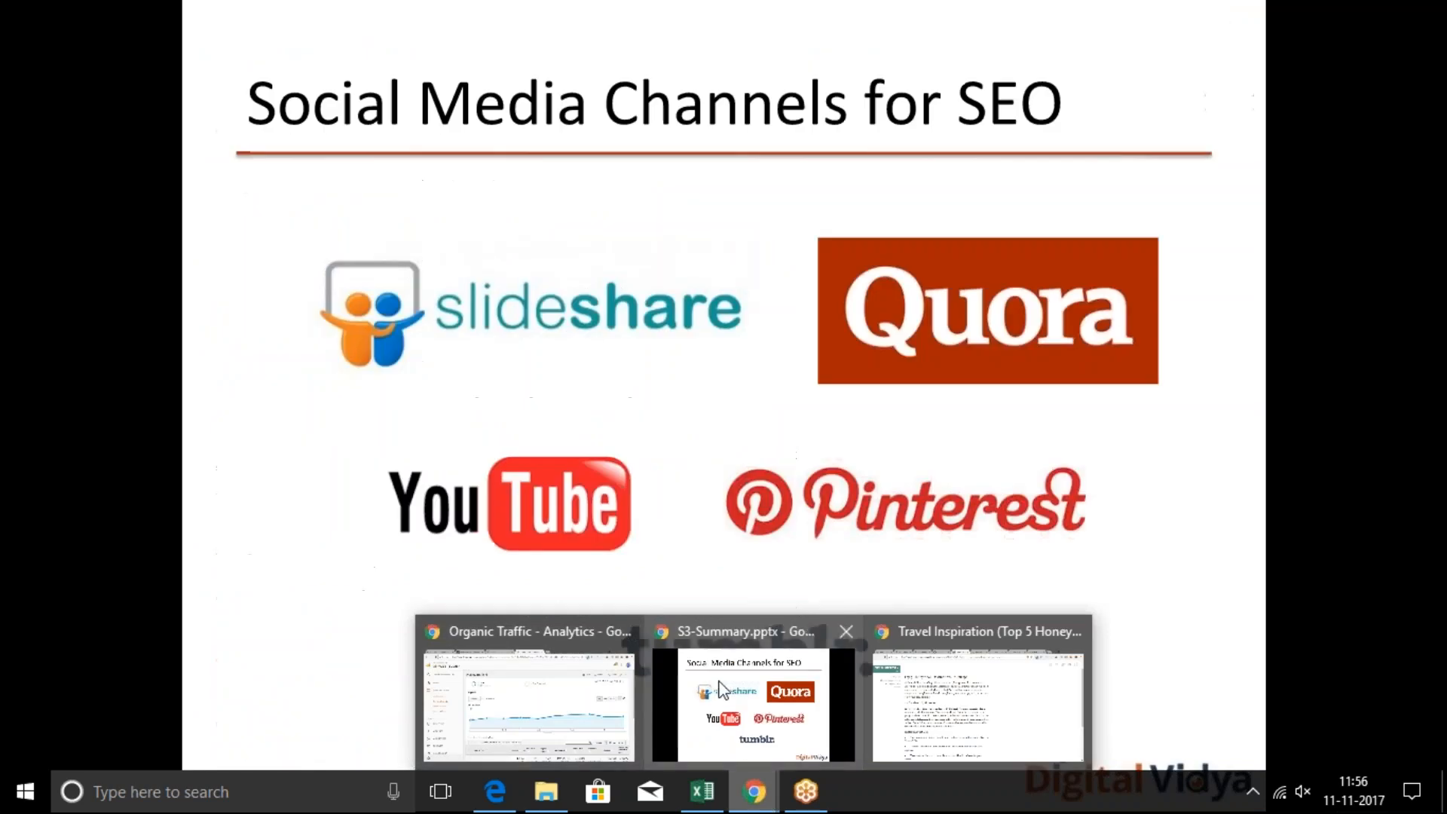
left_click(719, 688)
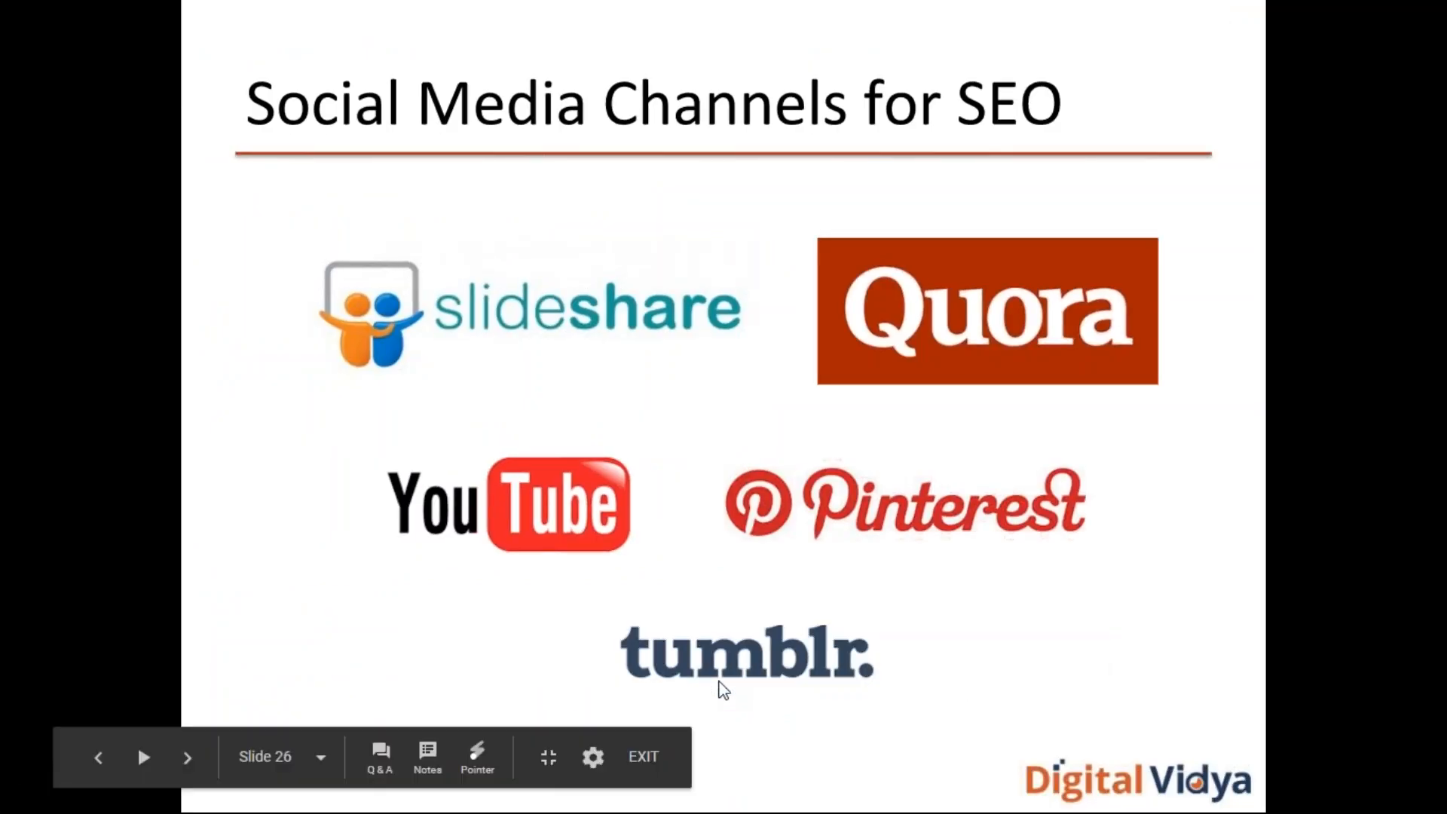
key("alt+Tab")
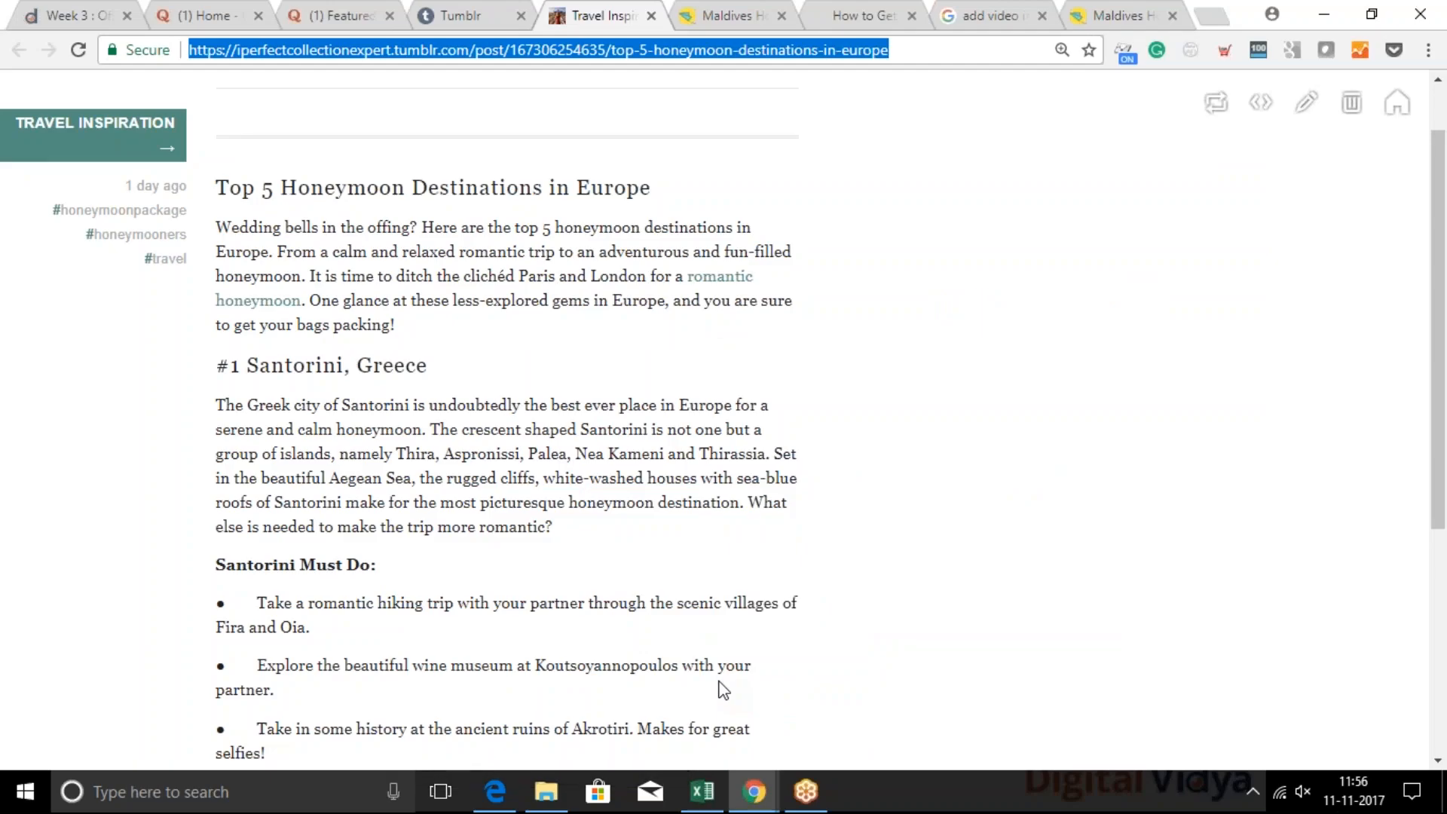
left_click(972, 271)
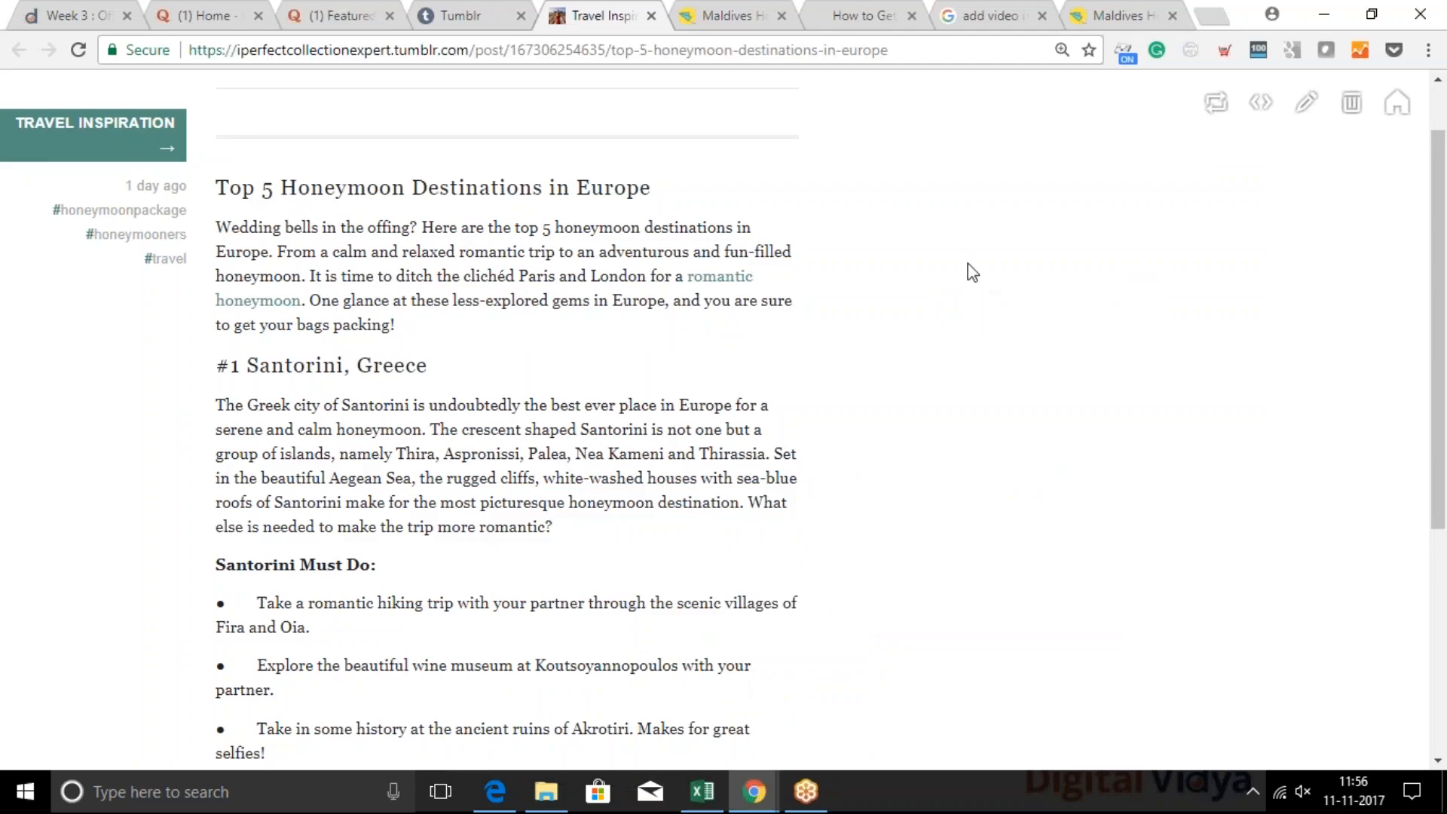
Look over the published honeymoon destinations post and go back to the Tumblr blog page
scroll(968, 264, "down", 1)
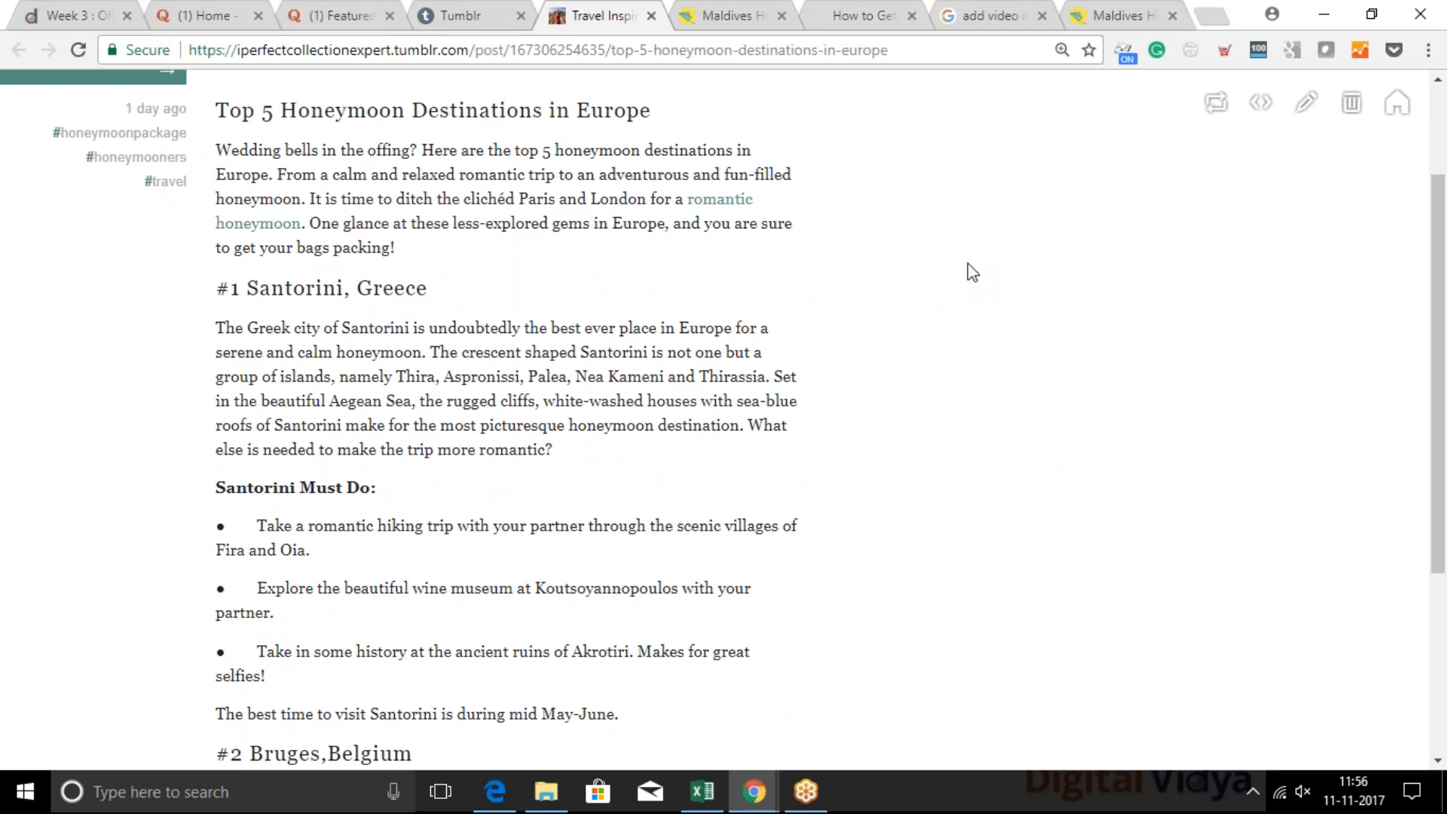
scroll(972, 271, "up", 2)
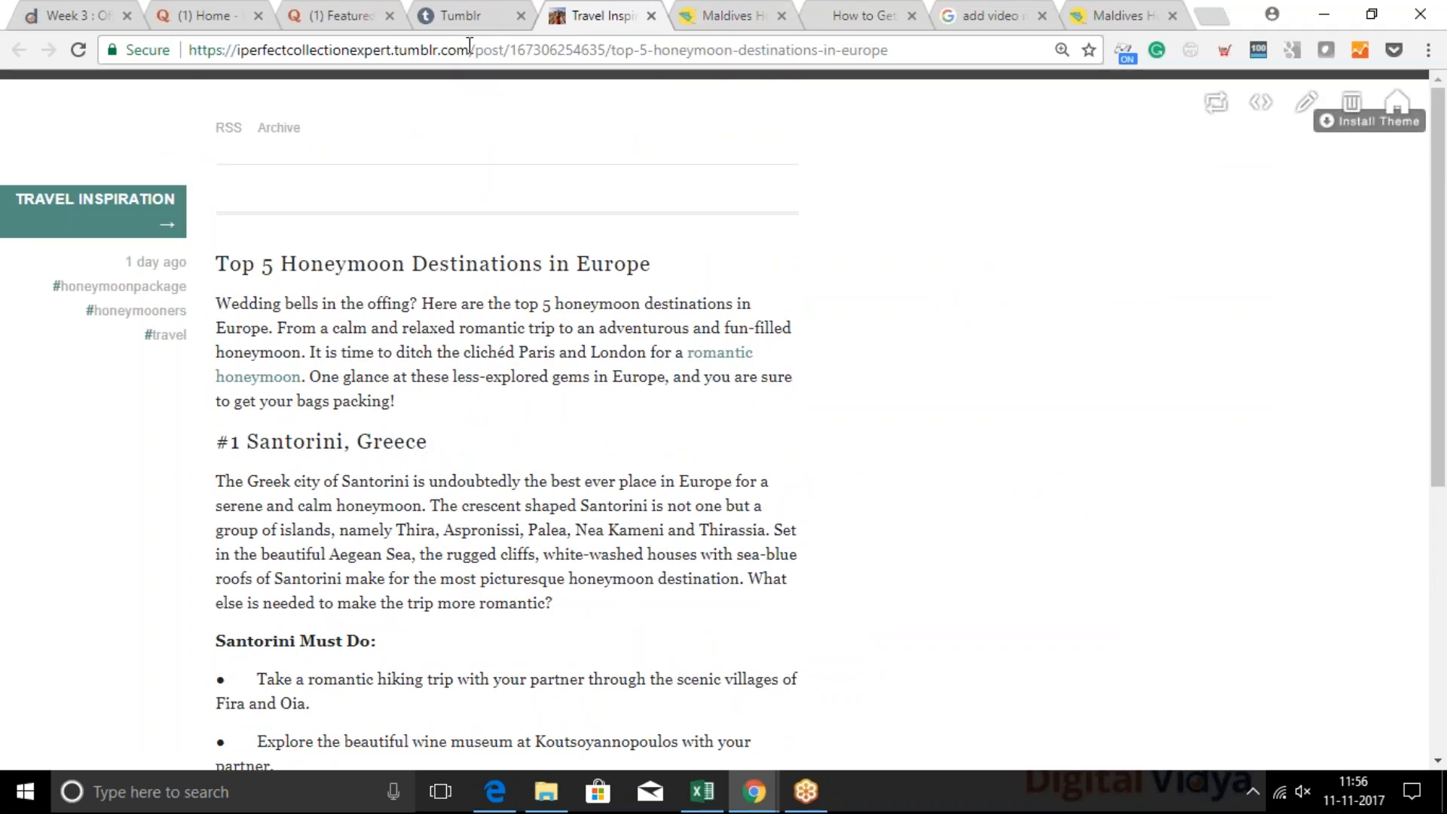
left_click(464, 10)
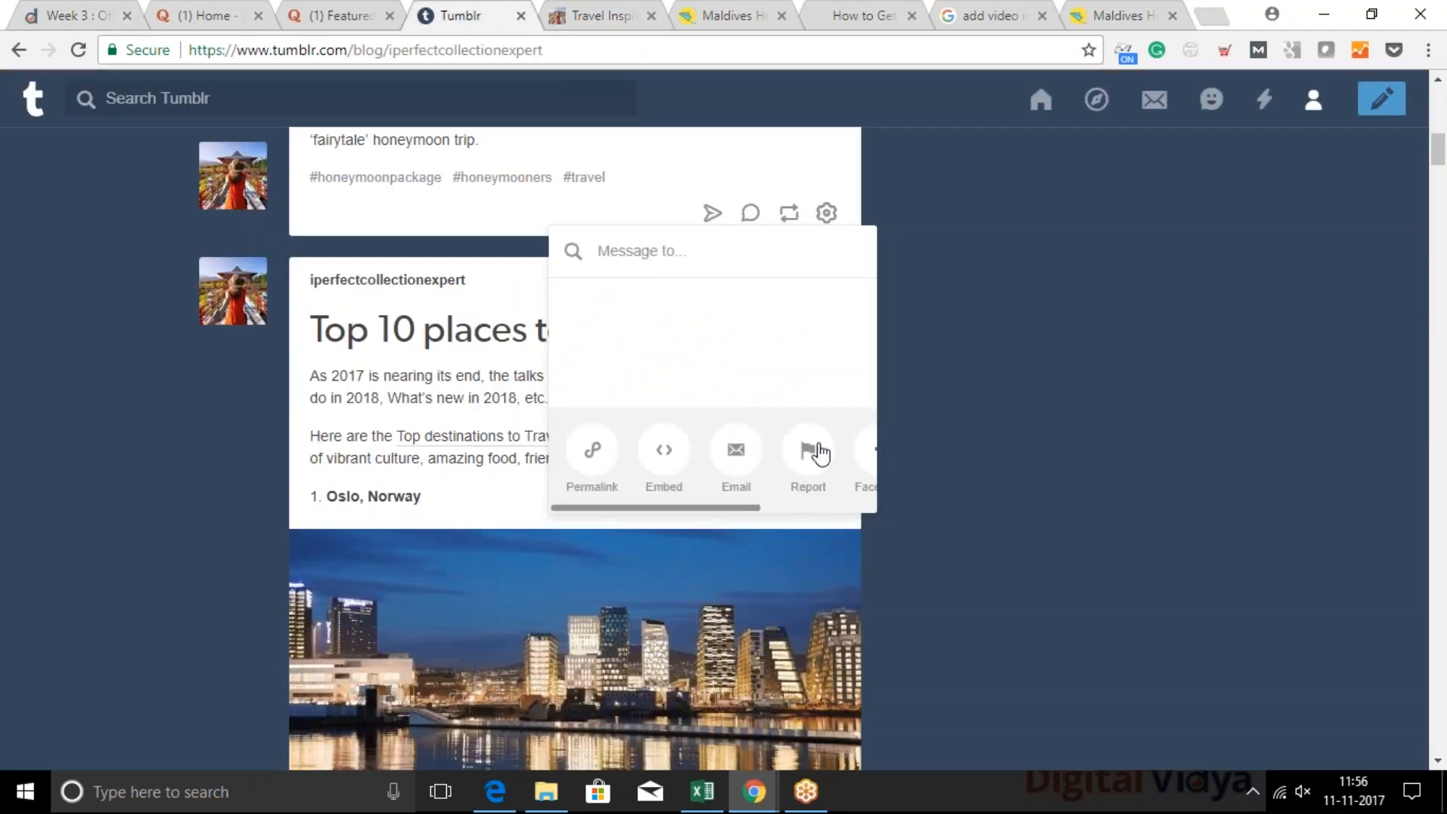
Look through the sharing options of the Tumblr post and go back to the published honeymoon destinations post
scroll(804, 457, "right", 3)
scroll(805, 458, "left", 3)
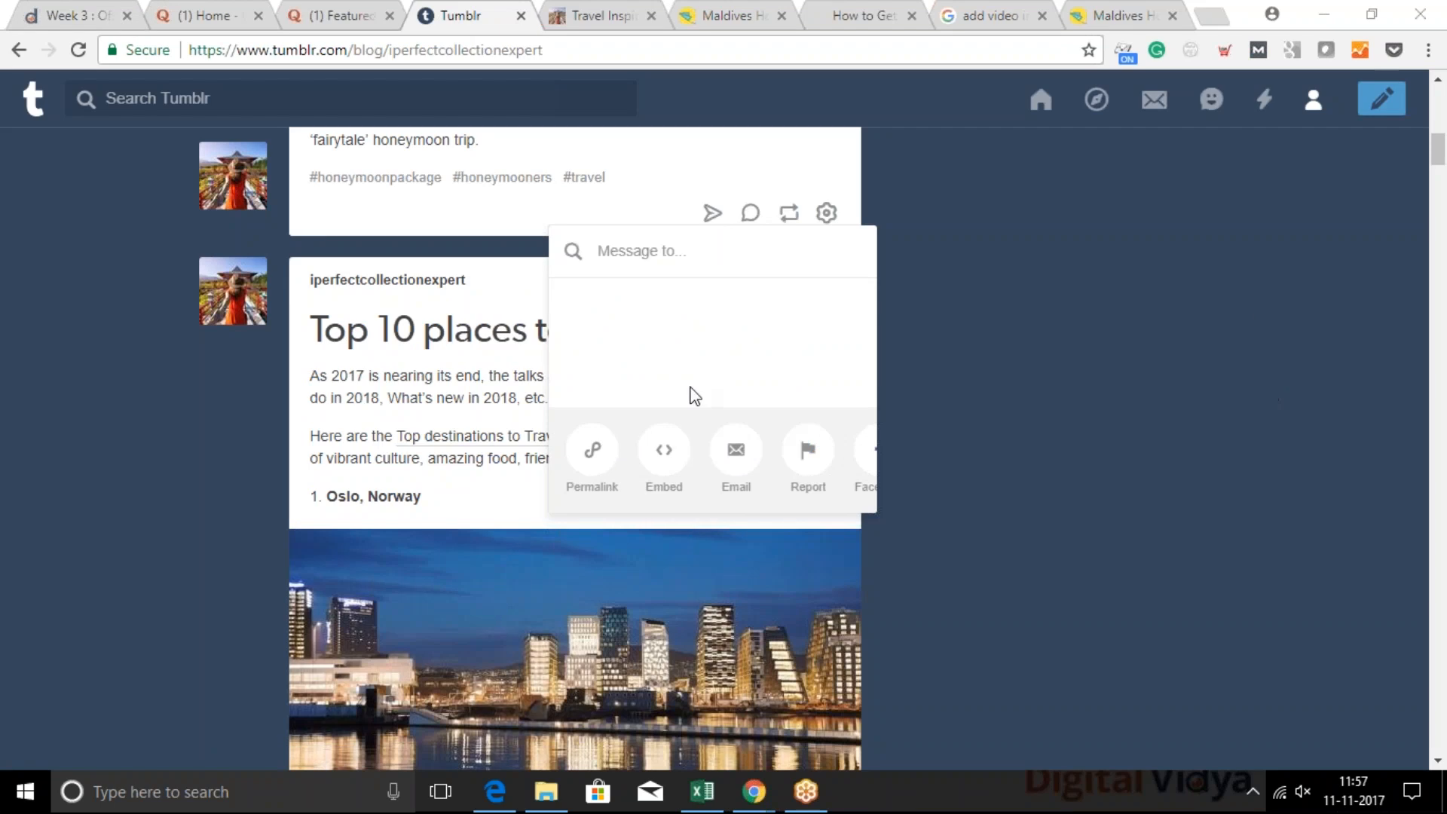
left_click(607, 15)
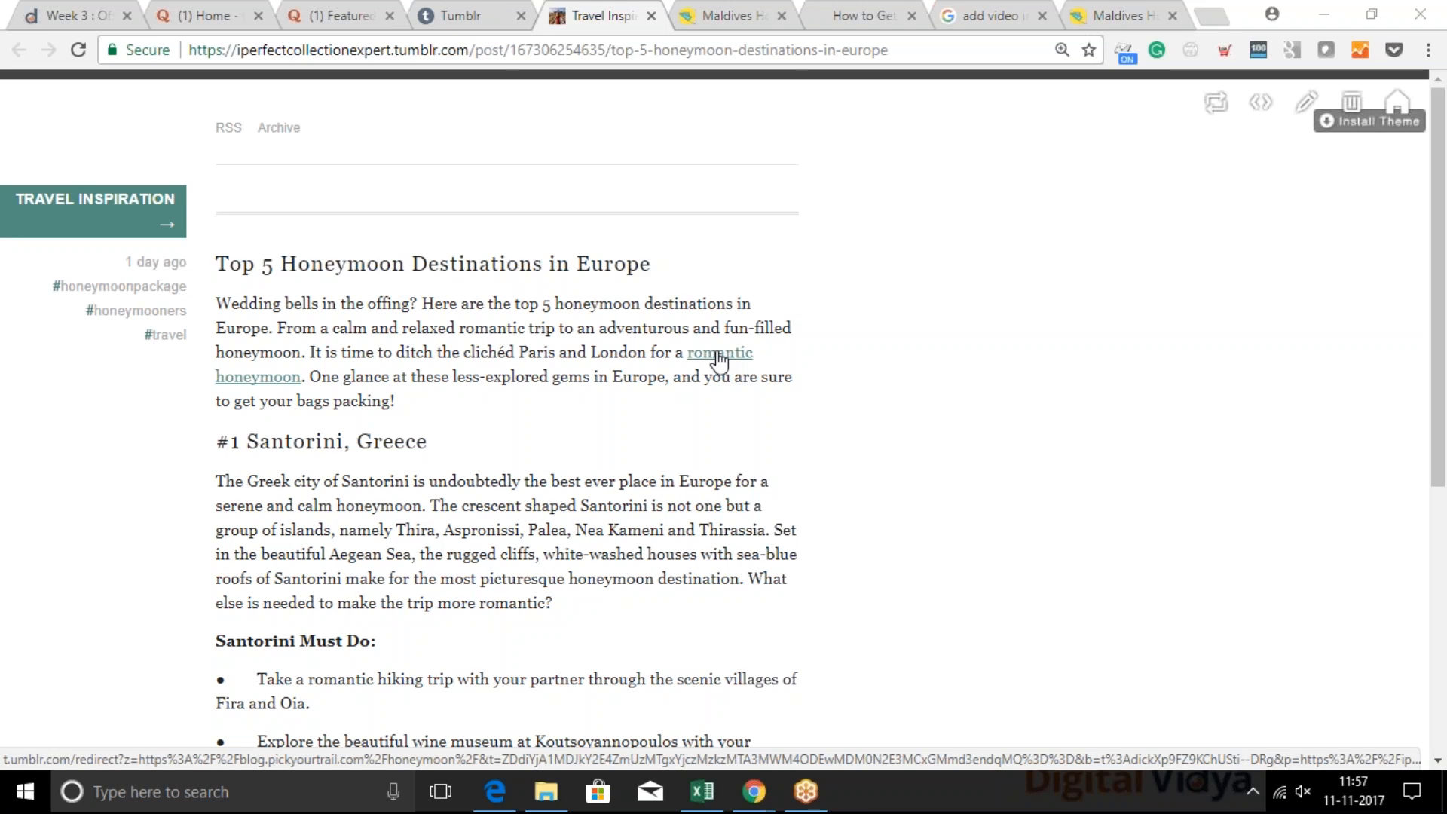
Switch to the S3-Summary.pptx presentation and advance from the Social Media Channels for SEO slide to the Local SEO title slide
mouse_move(753, 791)
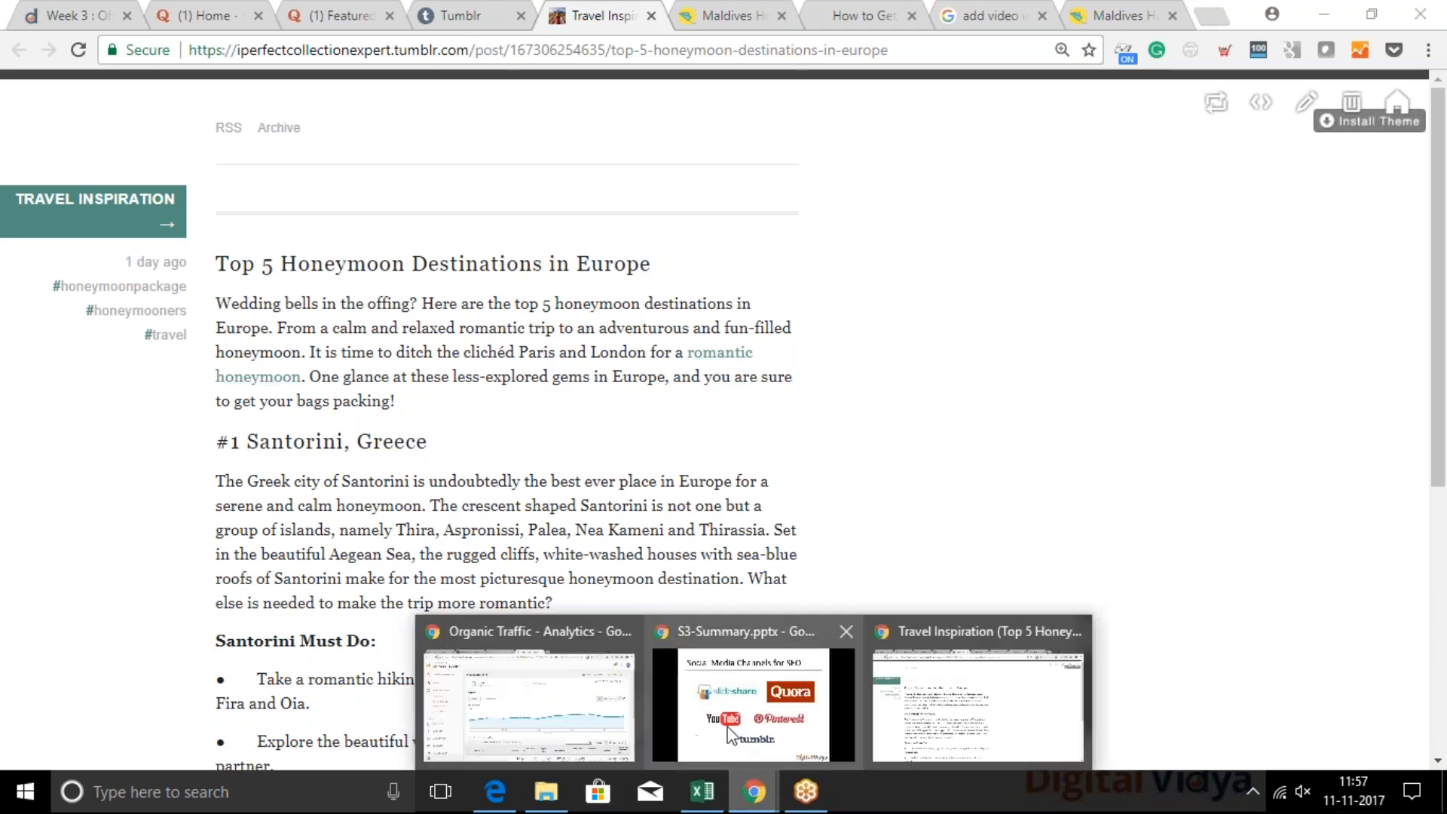
left_click(729, 733)
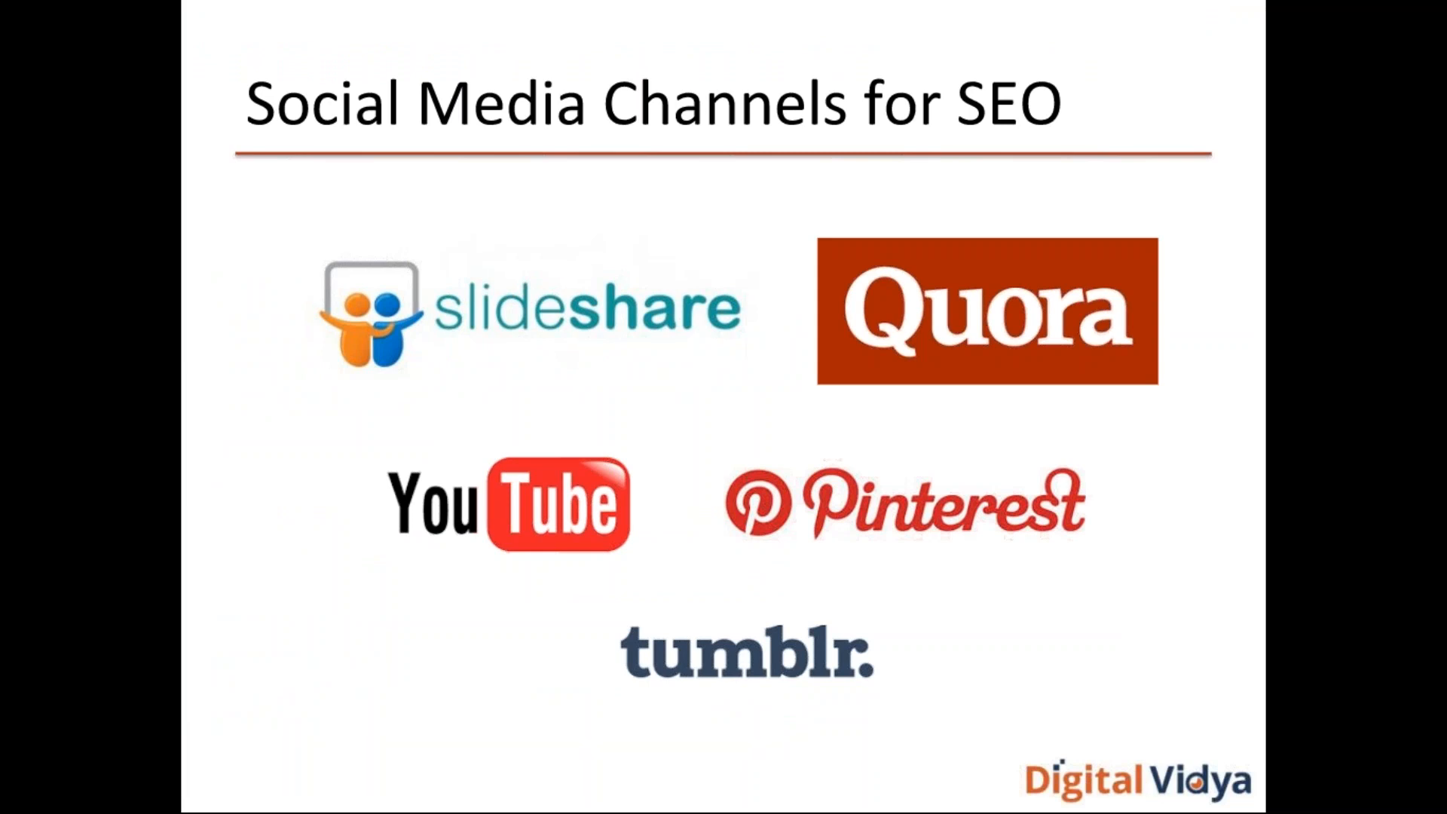
left_click(738, 515)
left_click(738, 516)
left_click(739, 514)
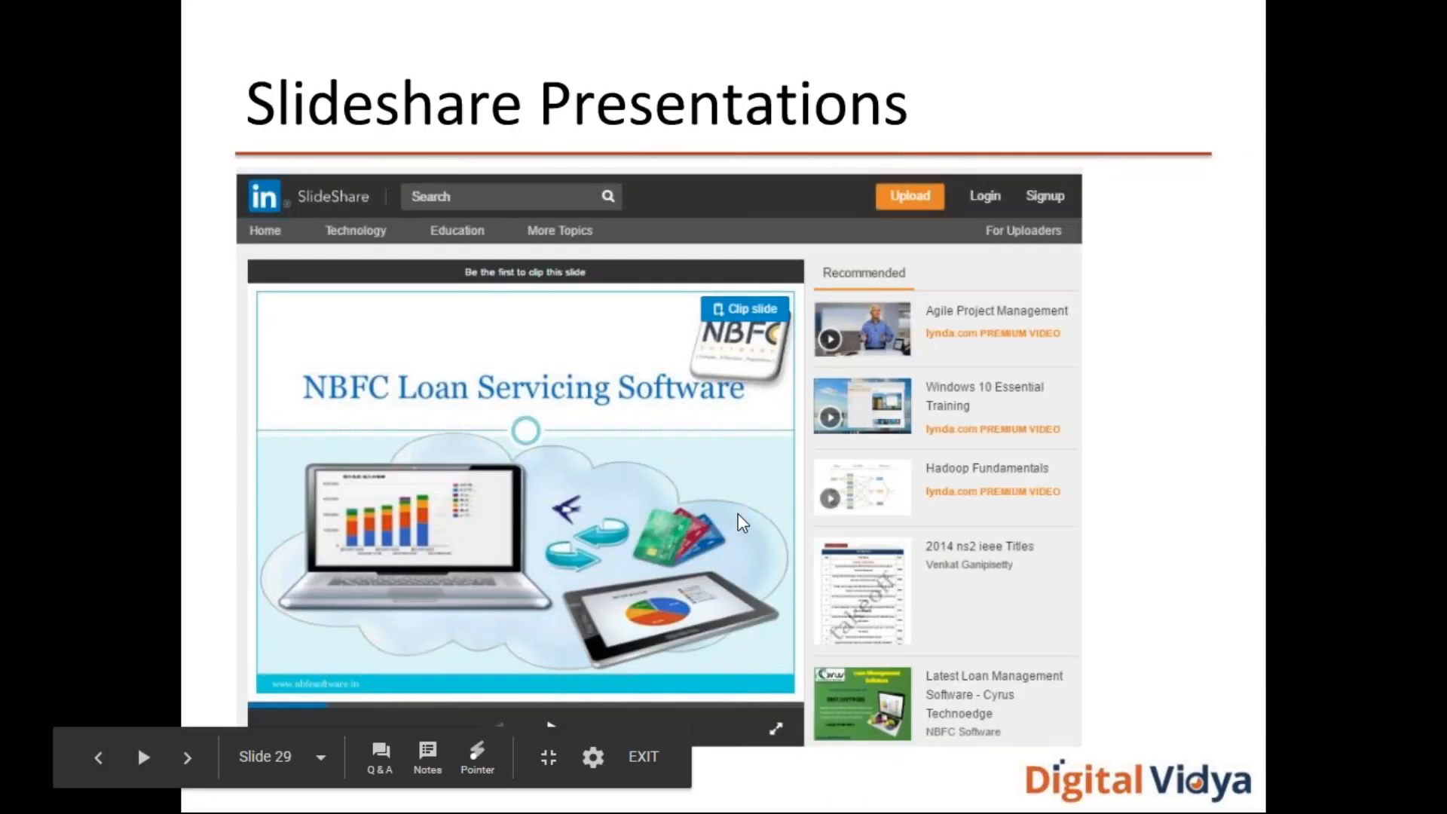
left_click(738, 514)
left_click(739, 513)
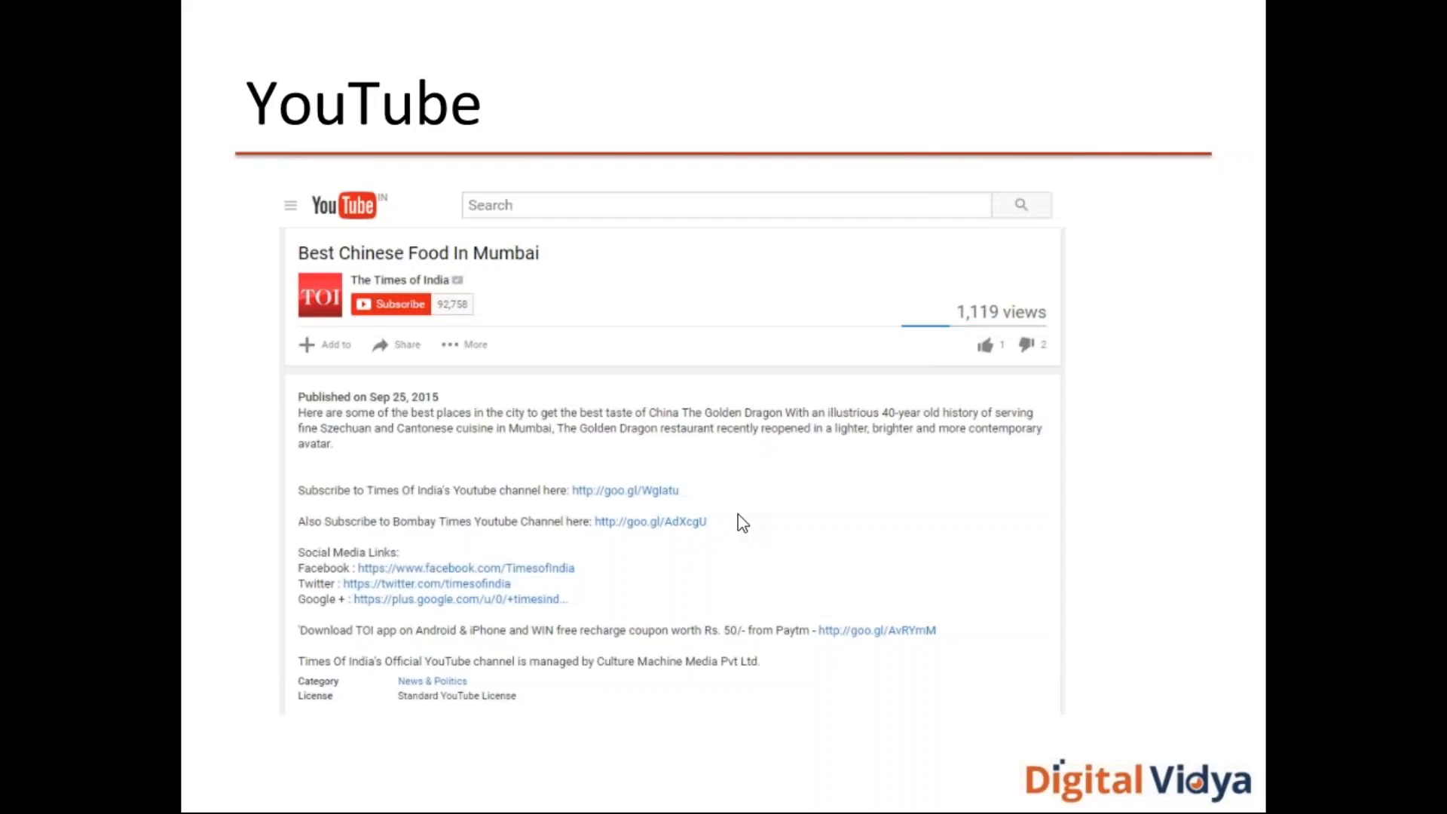
left_click(738, 513)
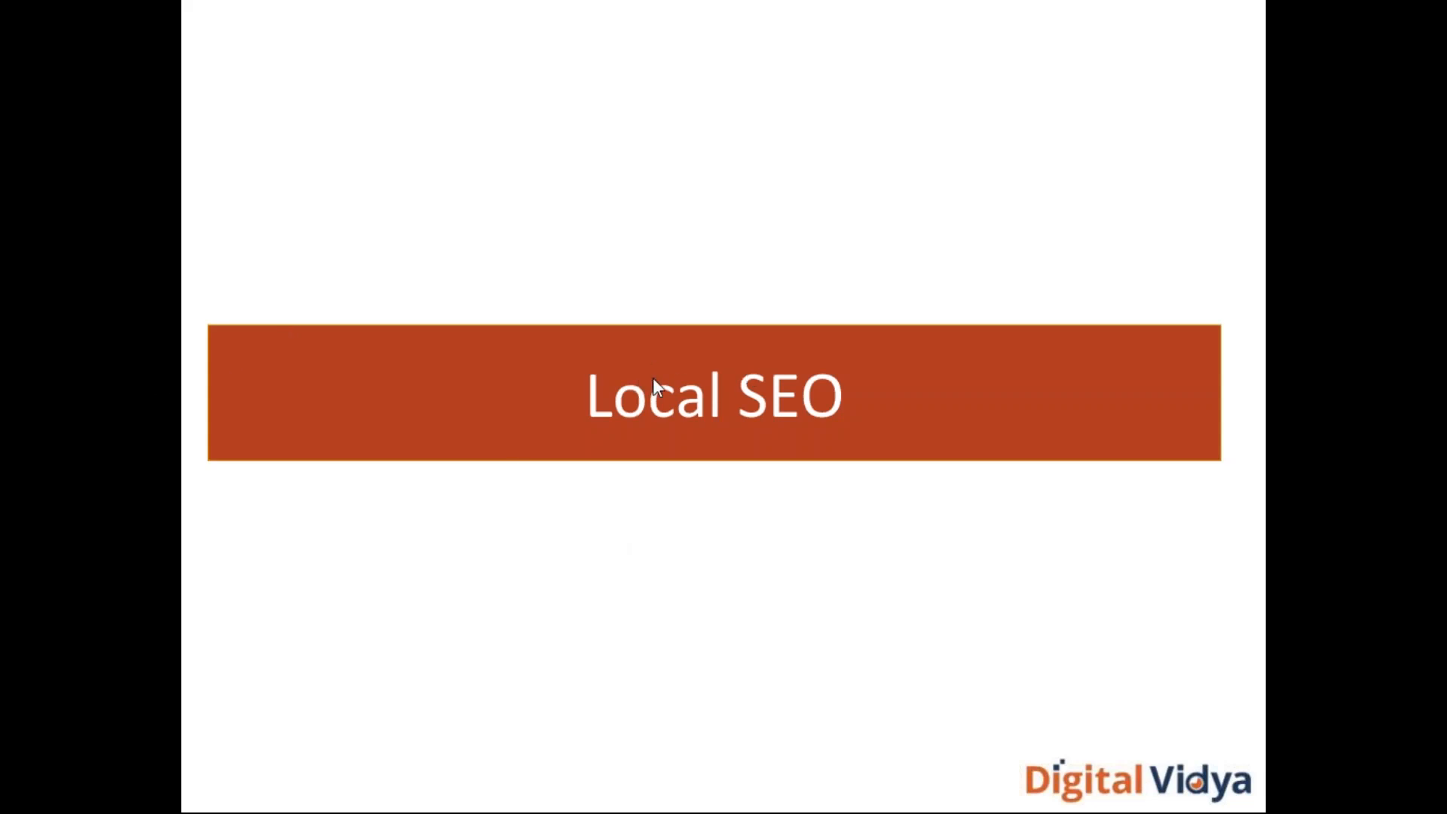
Return to the browser and close the published post, Maldives, video search, Tumblr and Featured Snippets pages, keeping the Quora home page open
key("alt+Tab")
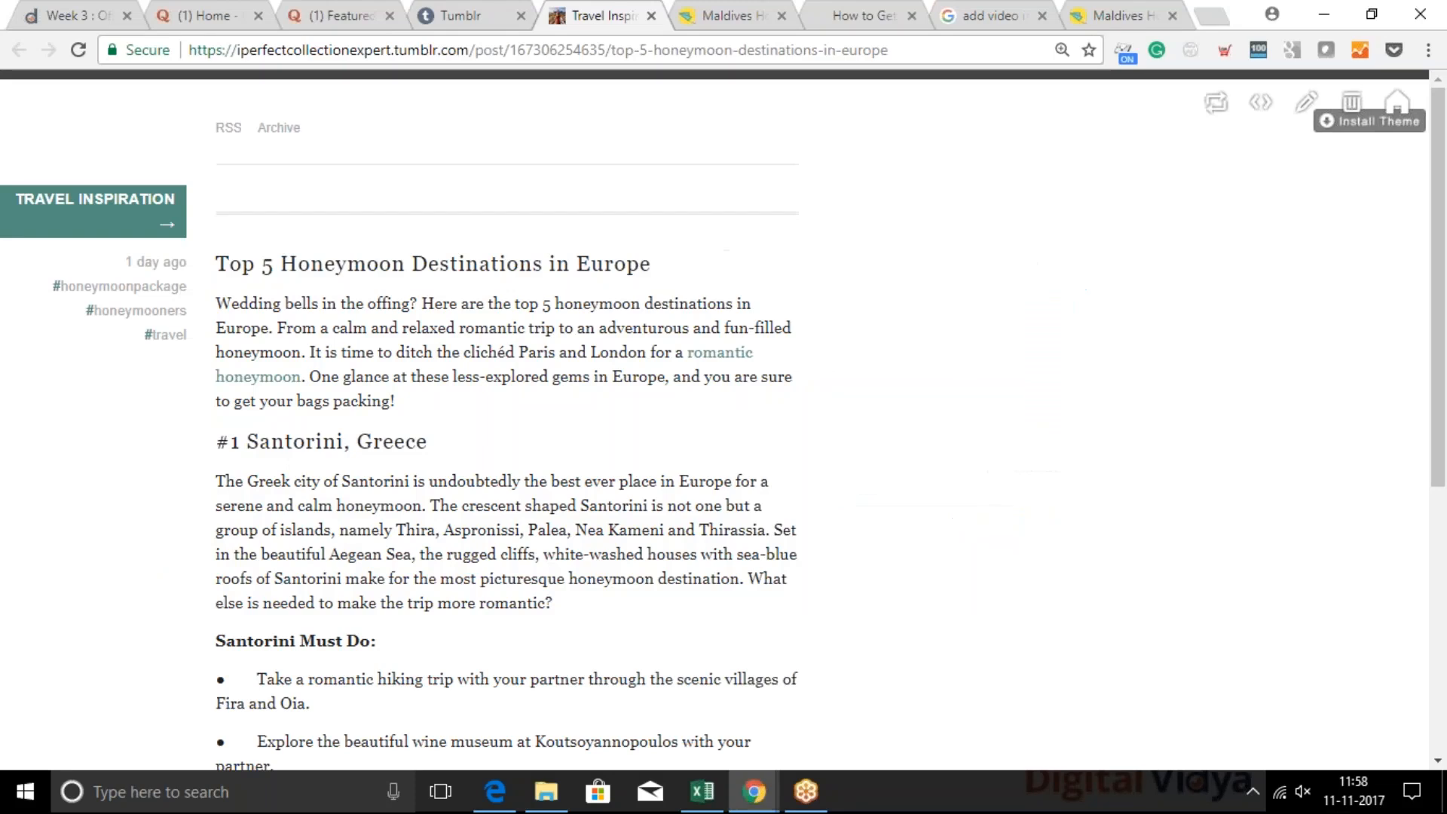
left_click(651, 15)
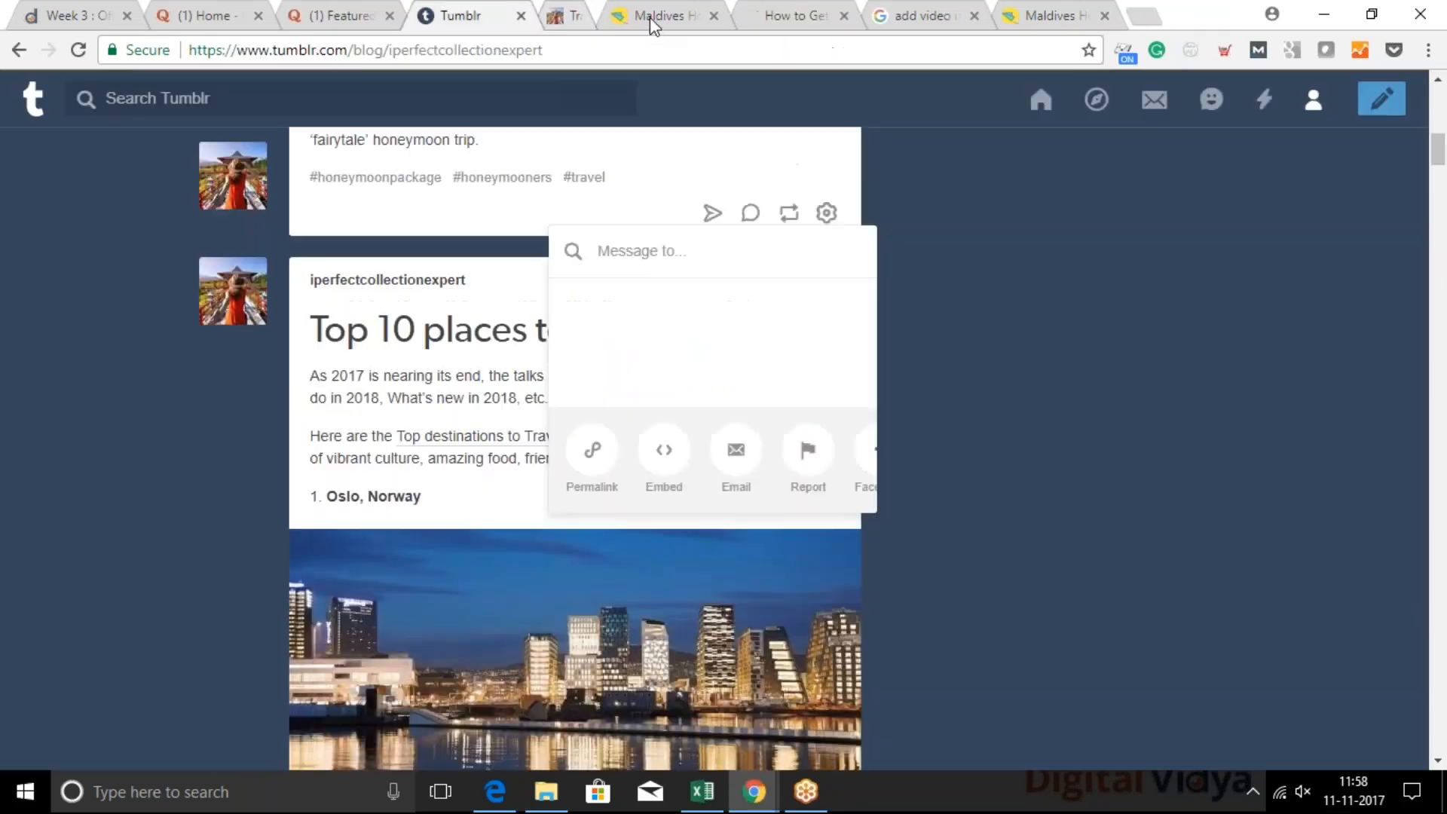
left_click(651, 15)
left_click(651, 15)
left_click(651, 16)
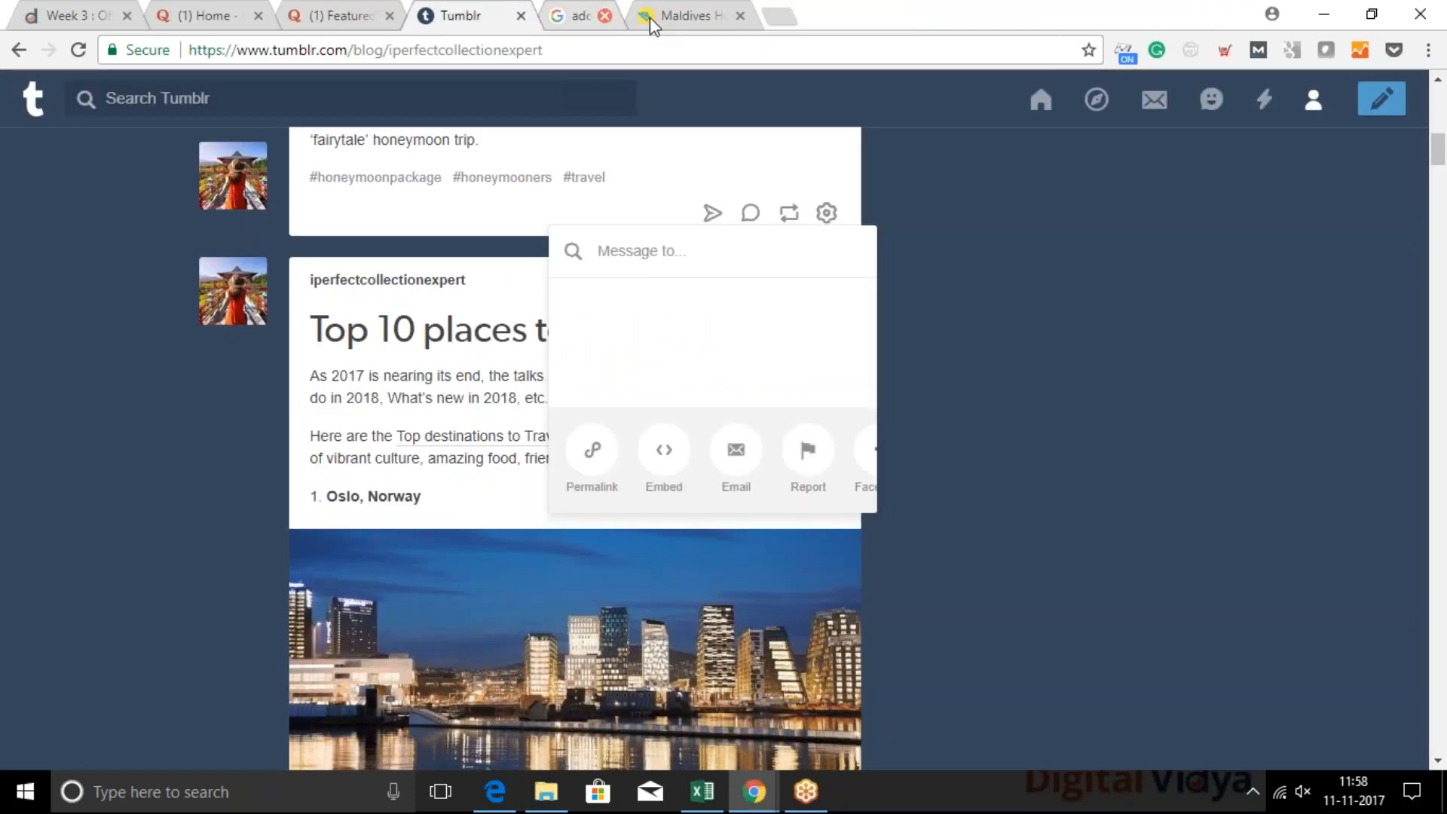
left_click(651, 16)
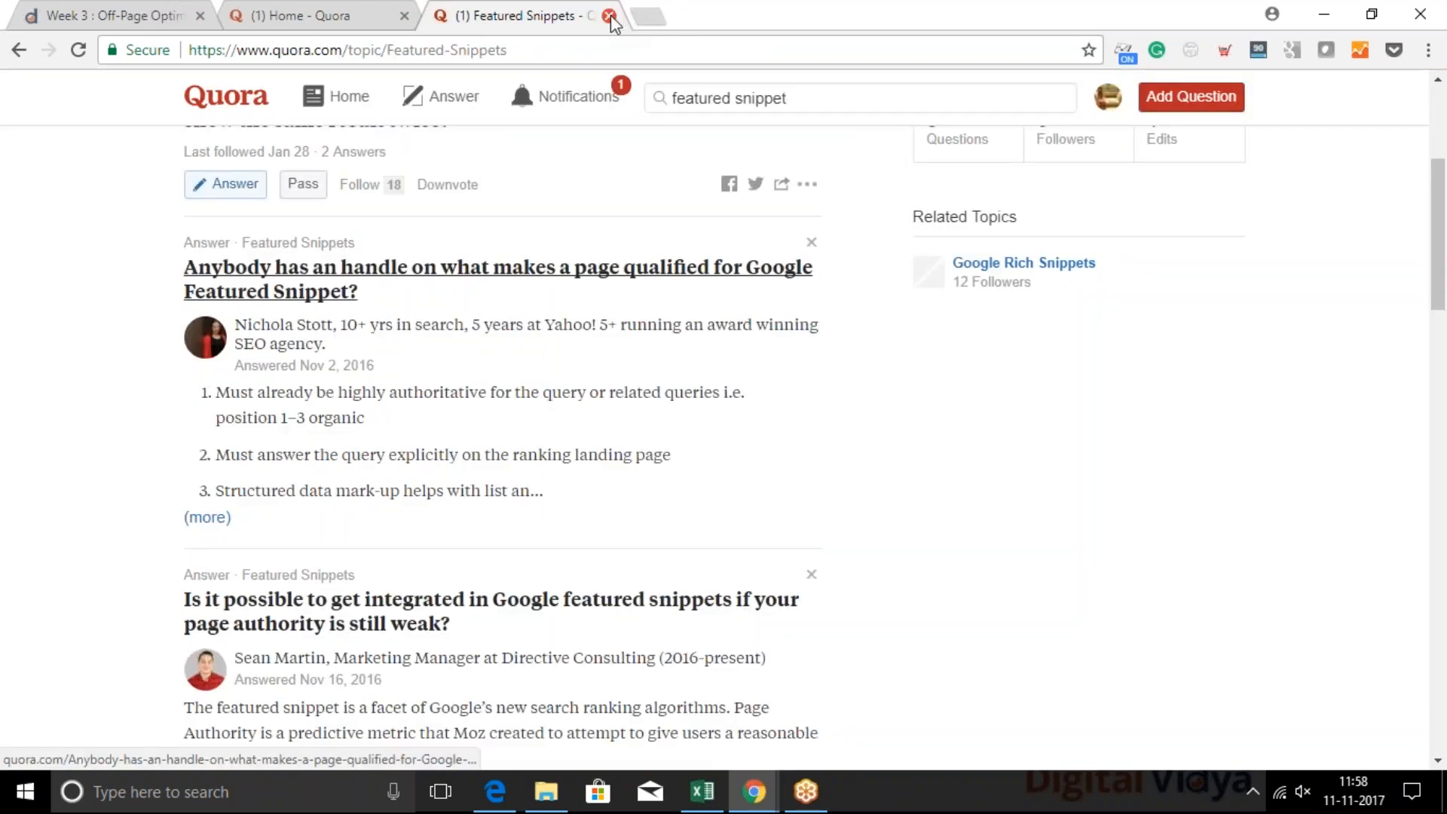
left_click(608, 15)
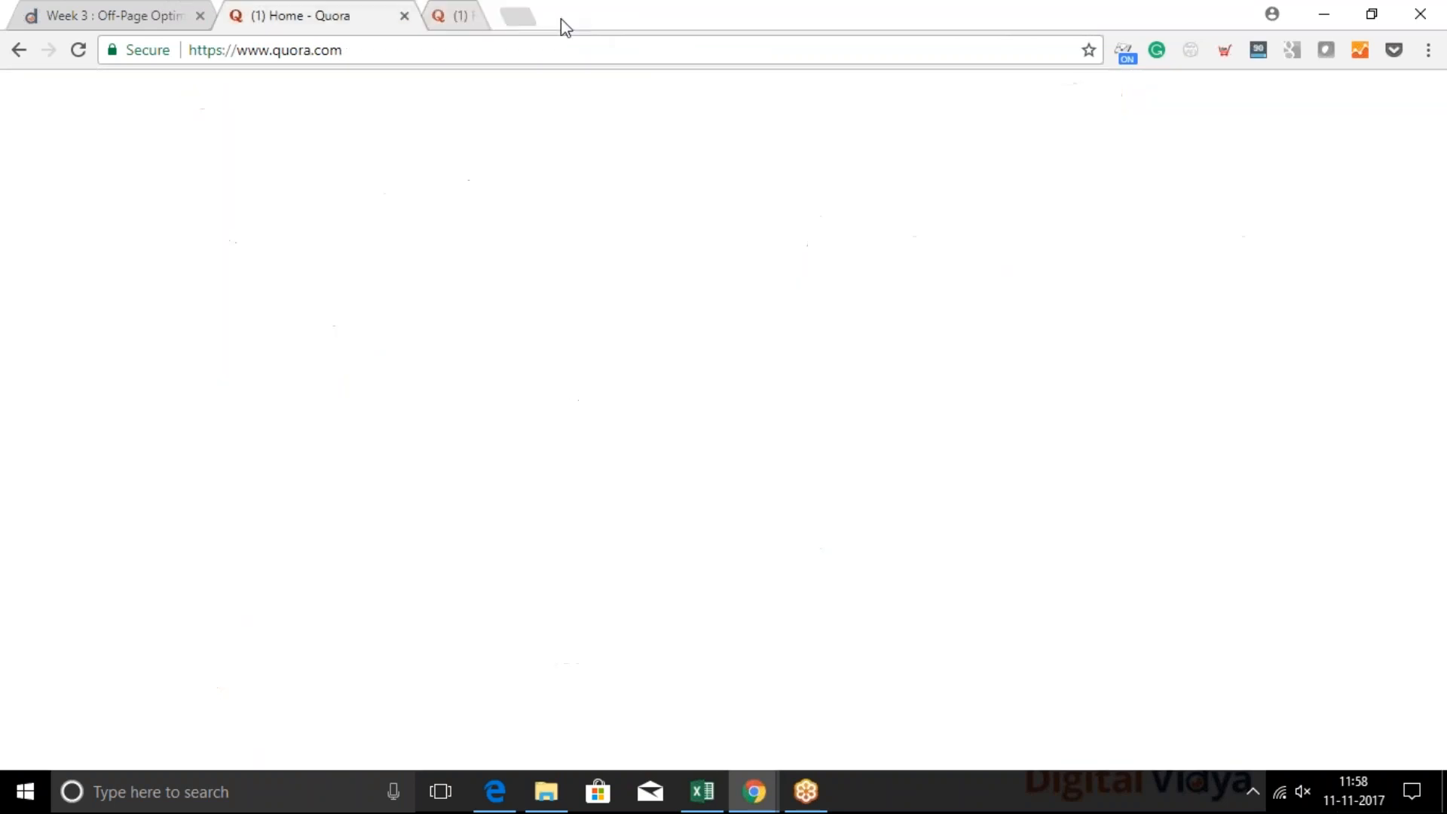
Search Google for "cake shops near me" in place of the Quora home page
left_click(344, 49)
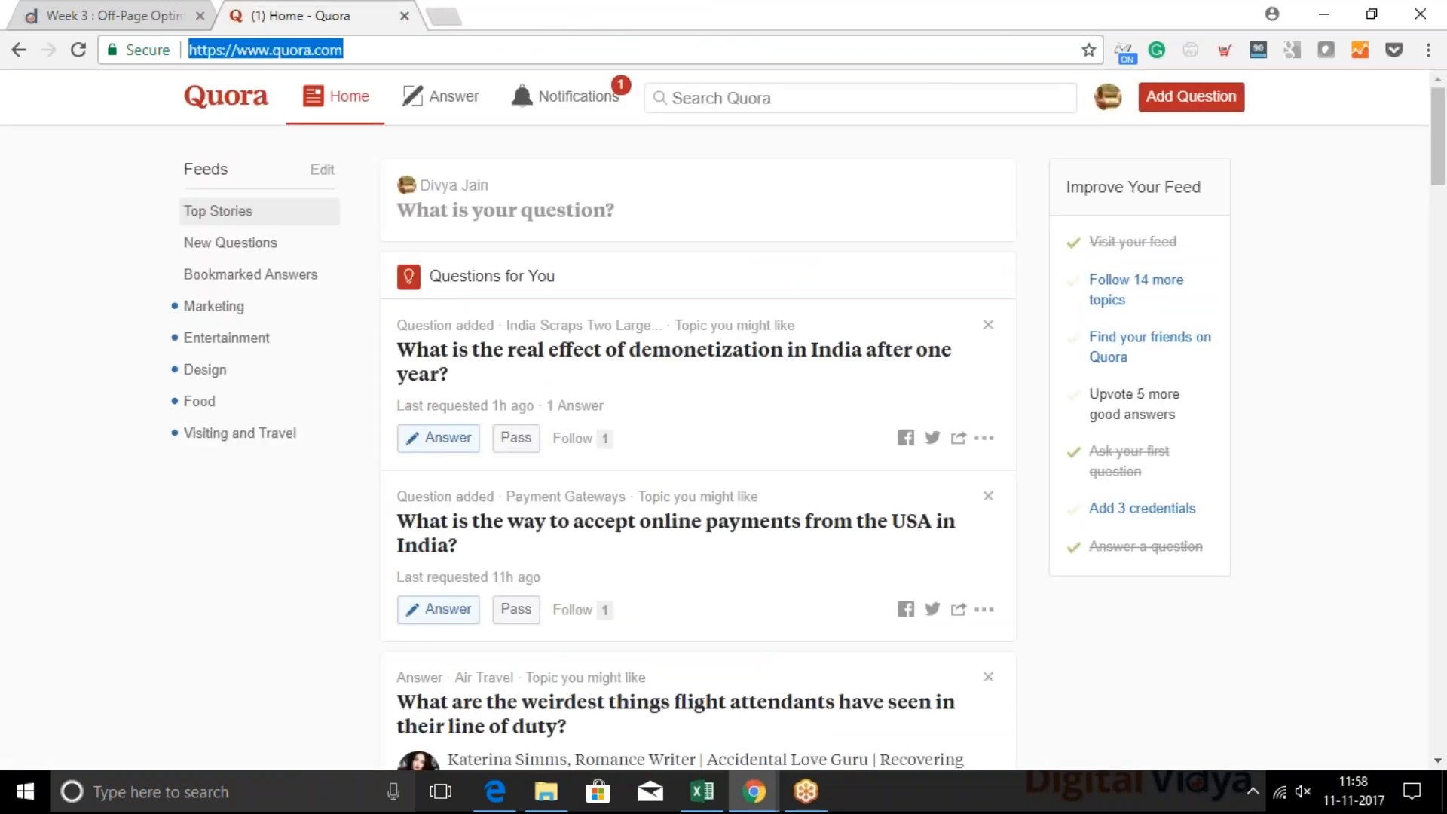
type("cake shops")
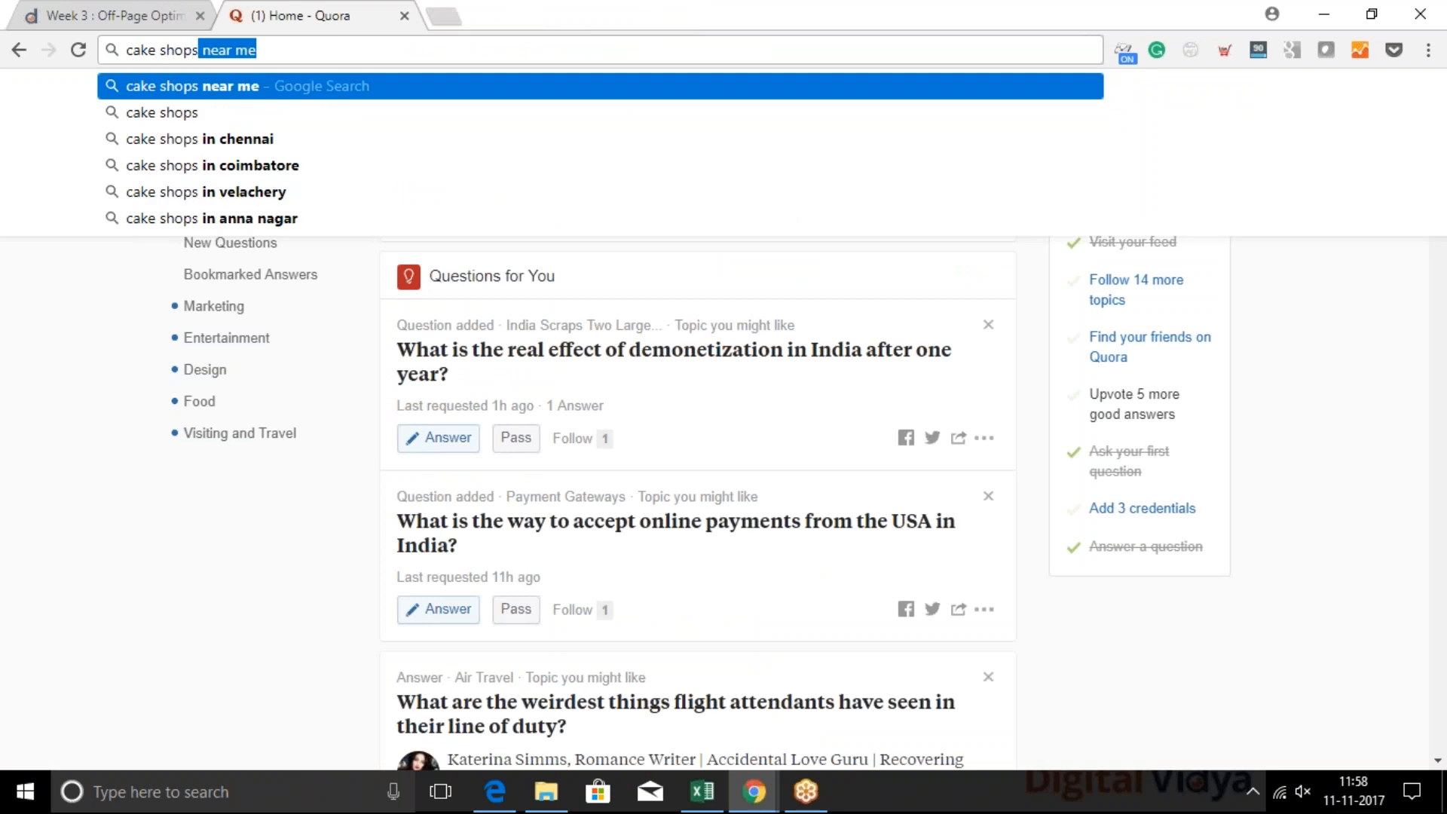
key("Return")
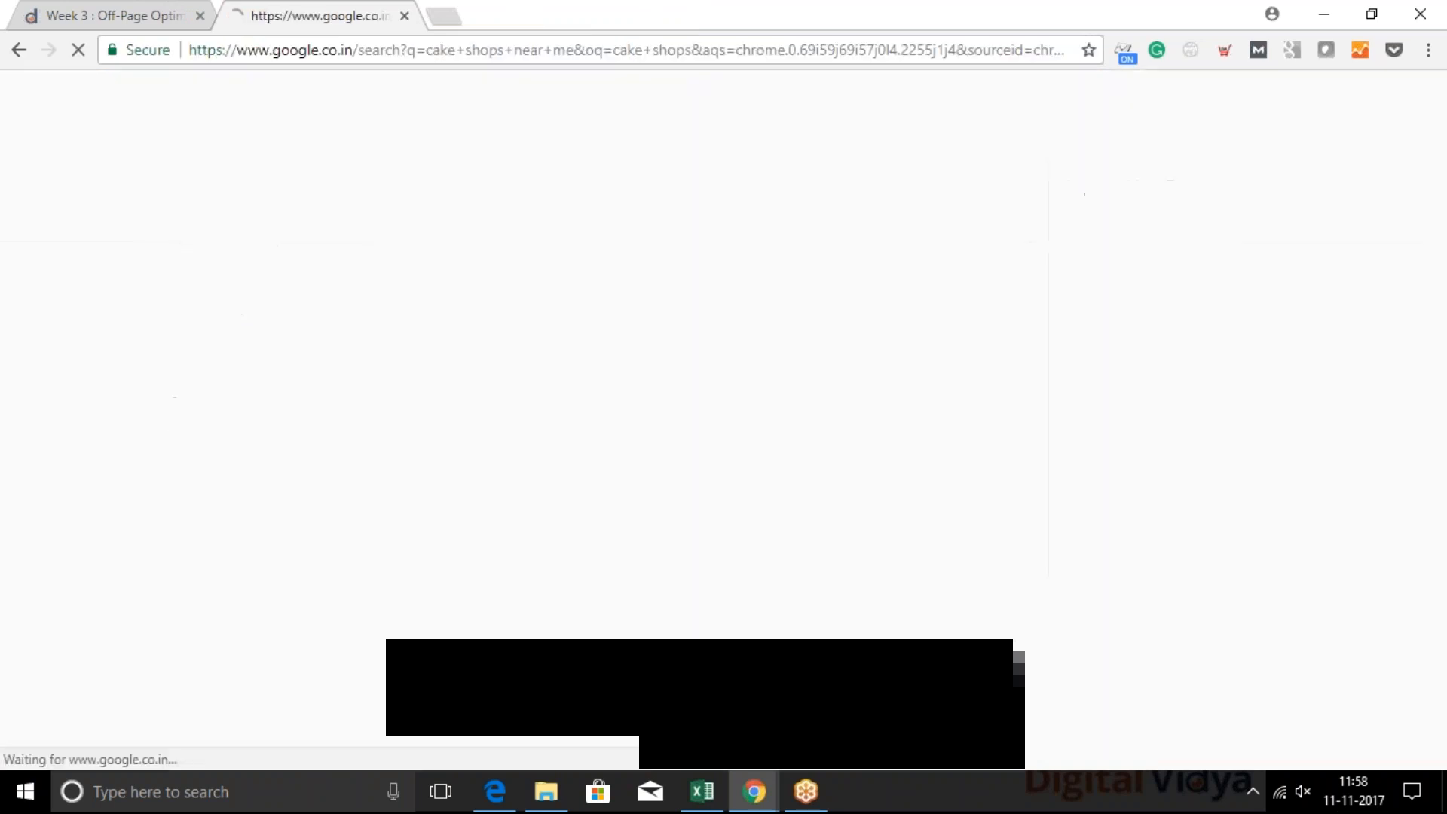
Examine the "near me" wording of the query and the local map results with their listed bakeries, ratings and addresses
scroll(375, 148, "down", 8)
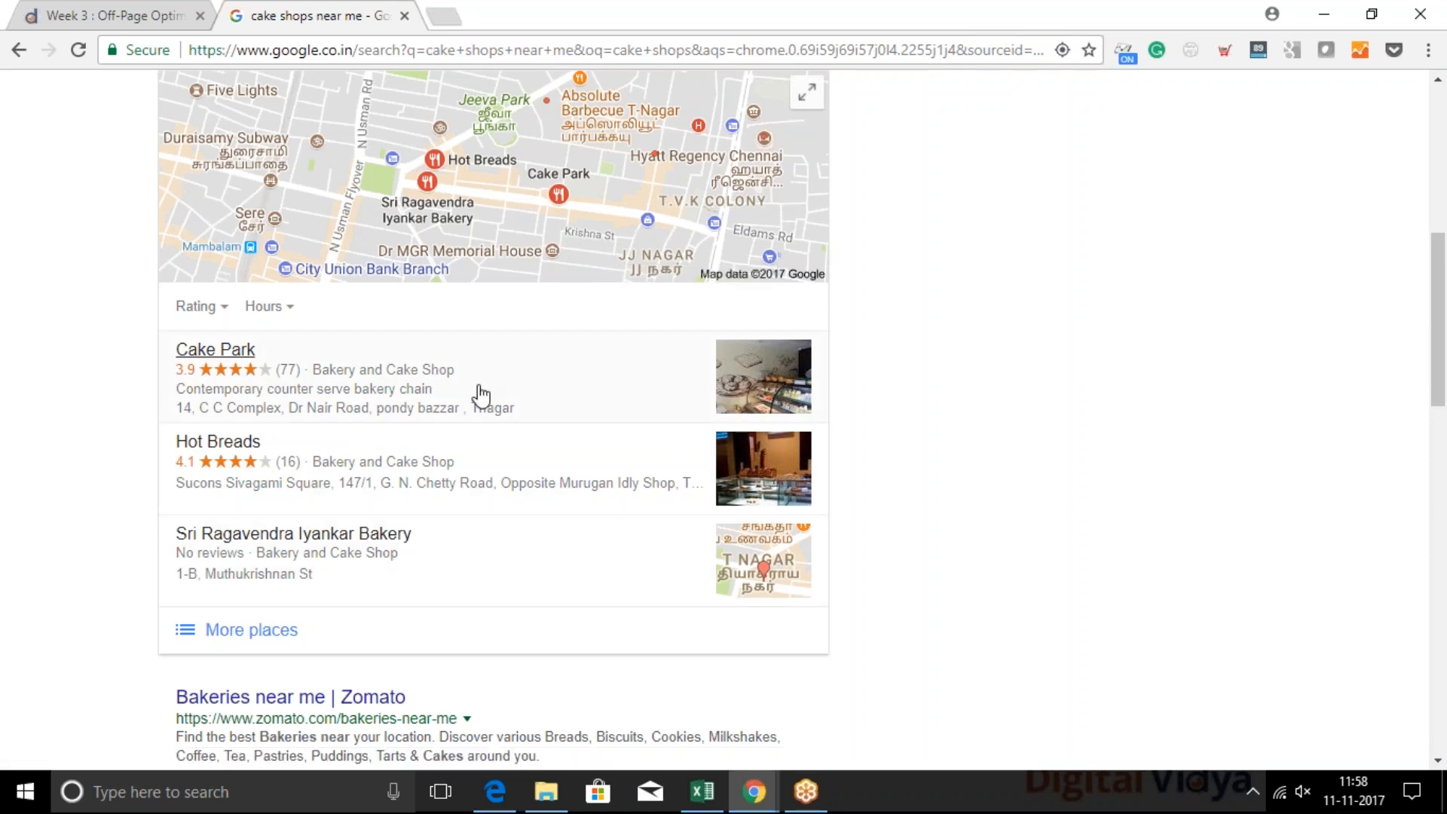
scroll(469, 551, "up", 8)
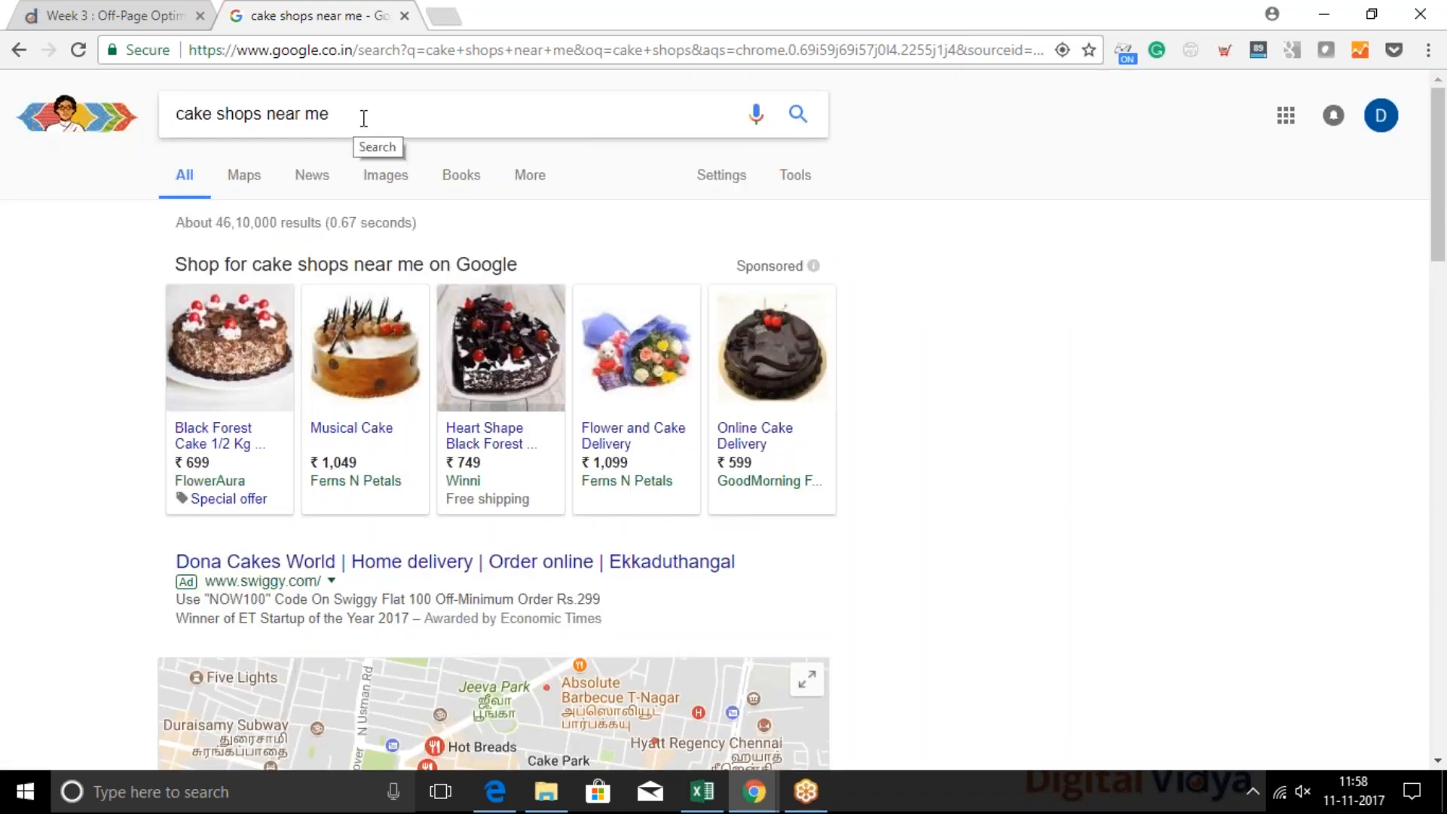
double_click(363, 115)
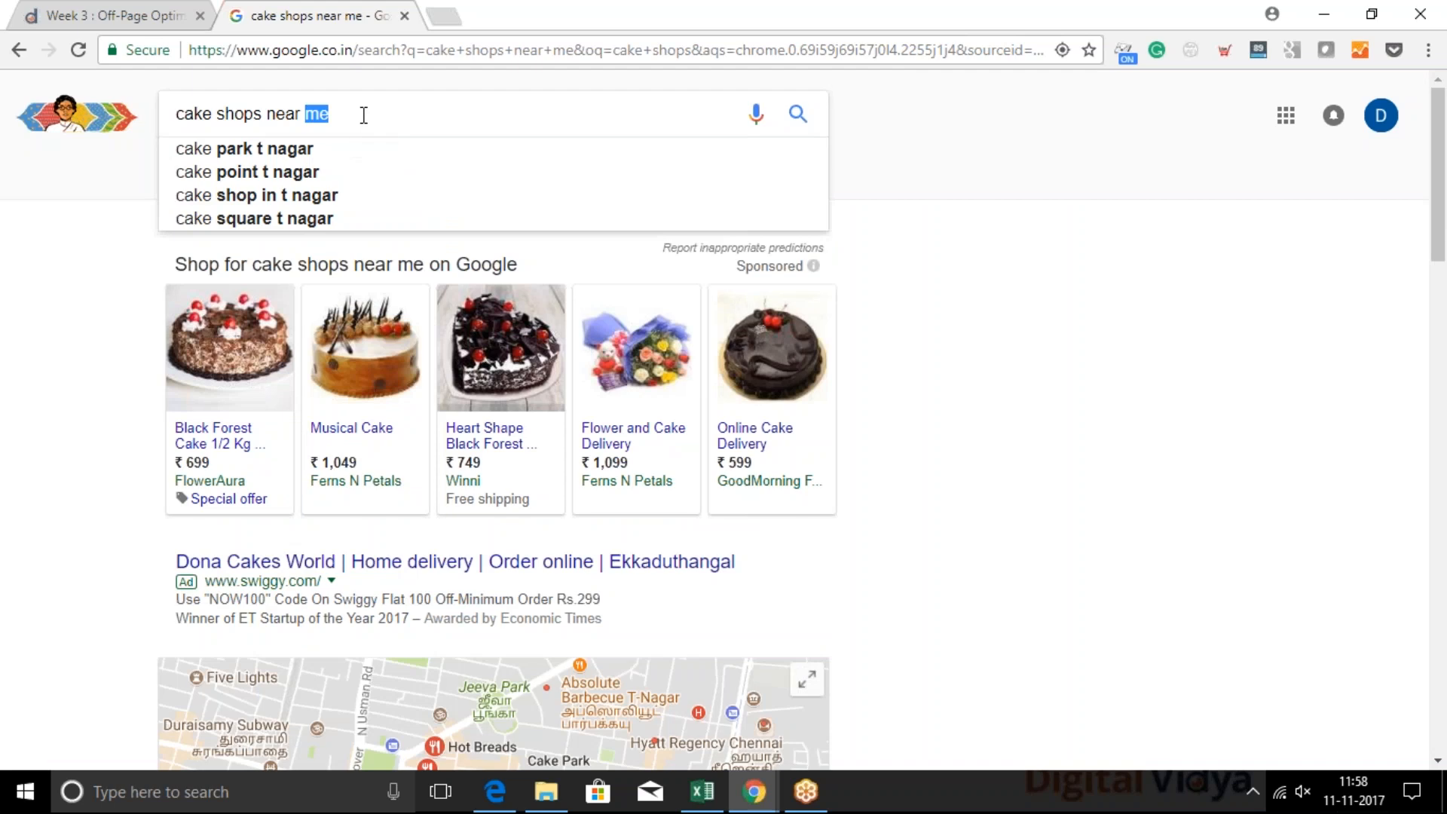
left_click(915, 214)
scroll(913, 211, "down", 4)
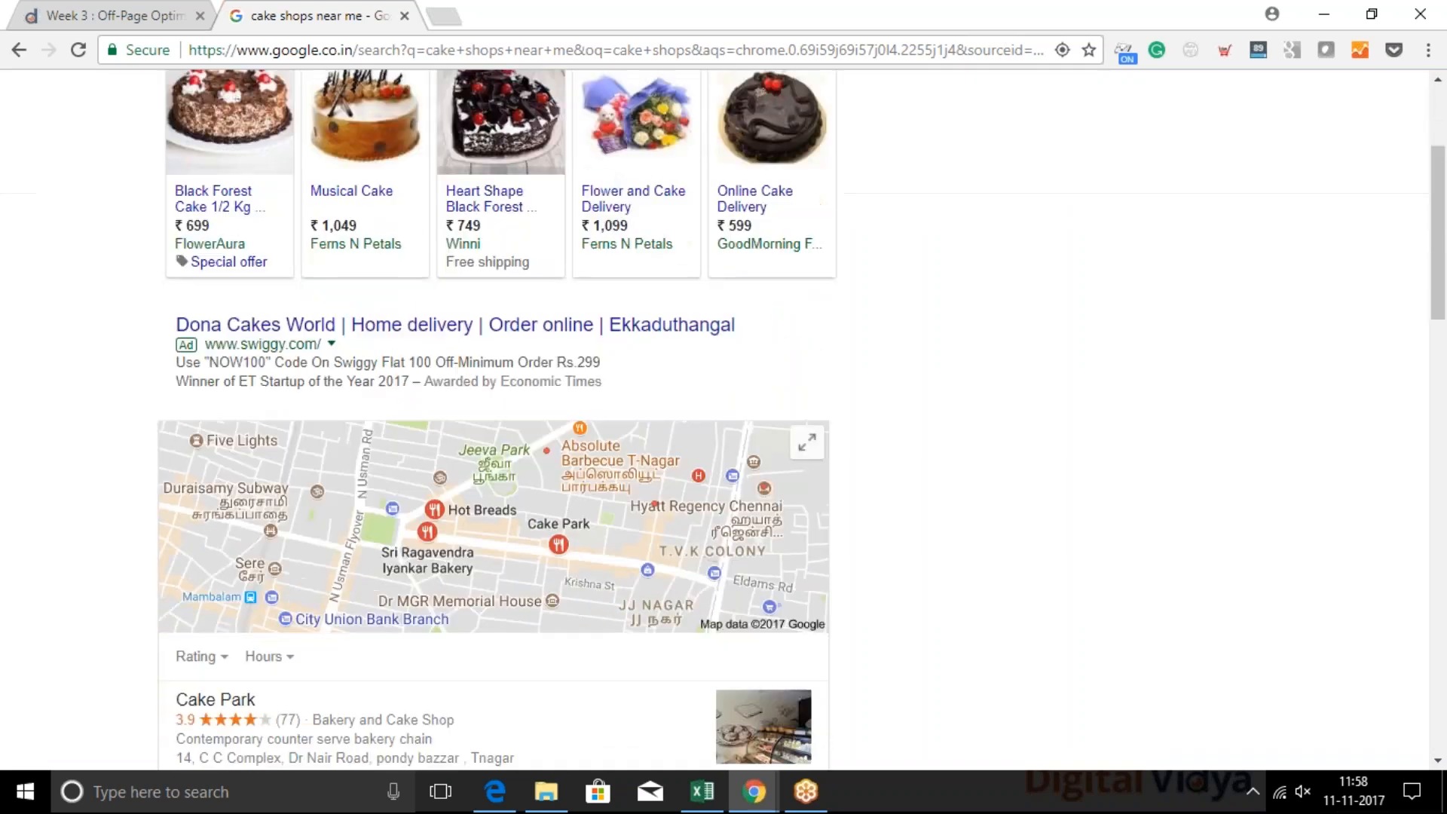
scroll(722, 419, "down", 1)
scroll(590, 552, "down", 2)
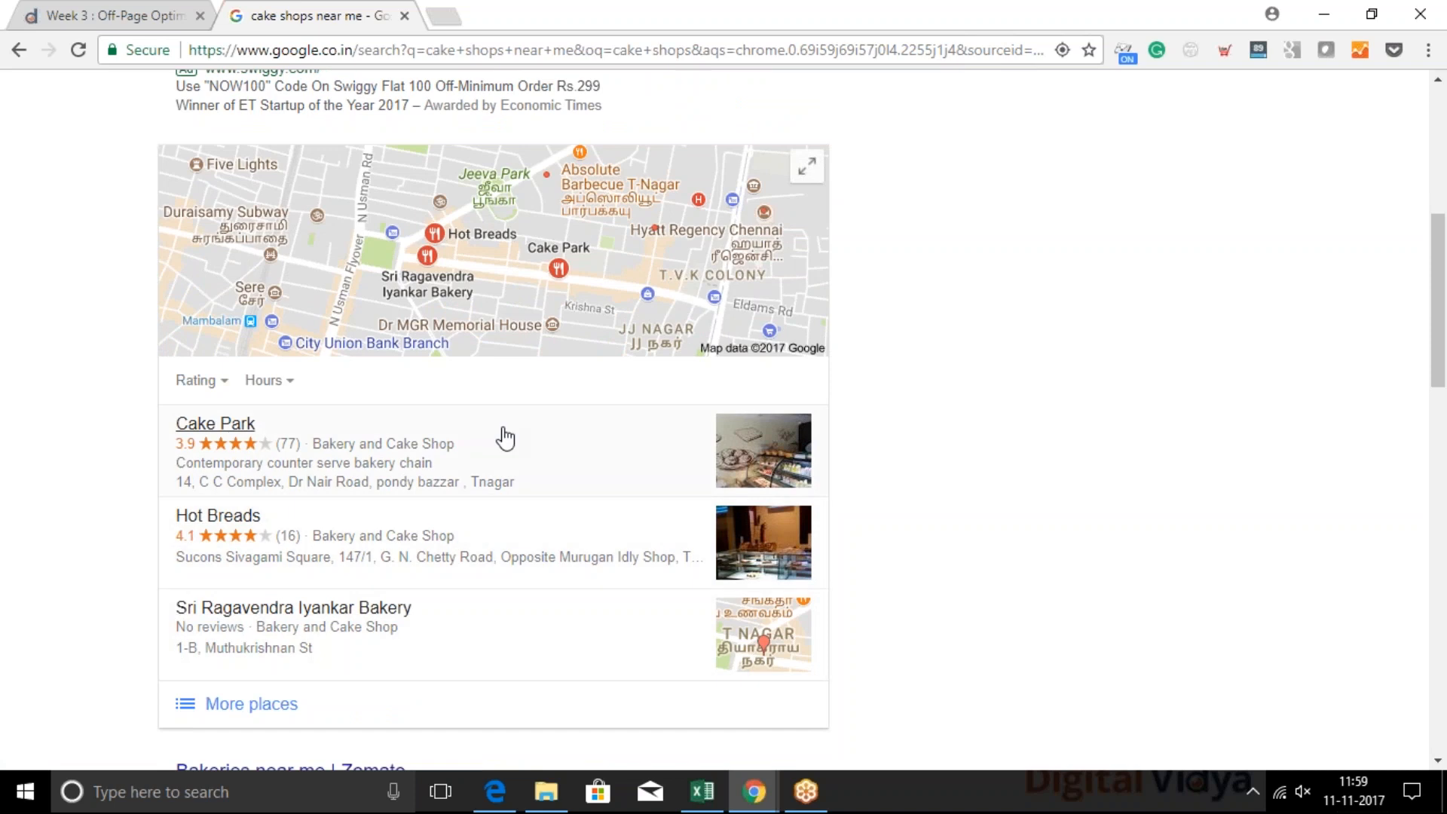
scroll(613, 213, "up", 6)
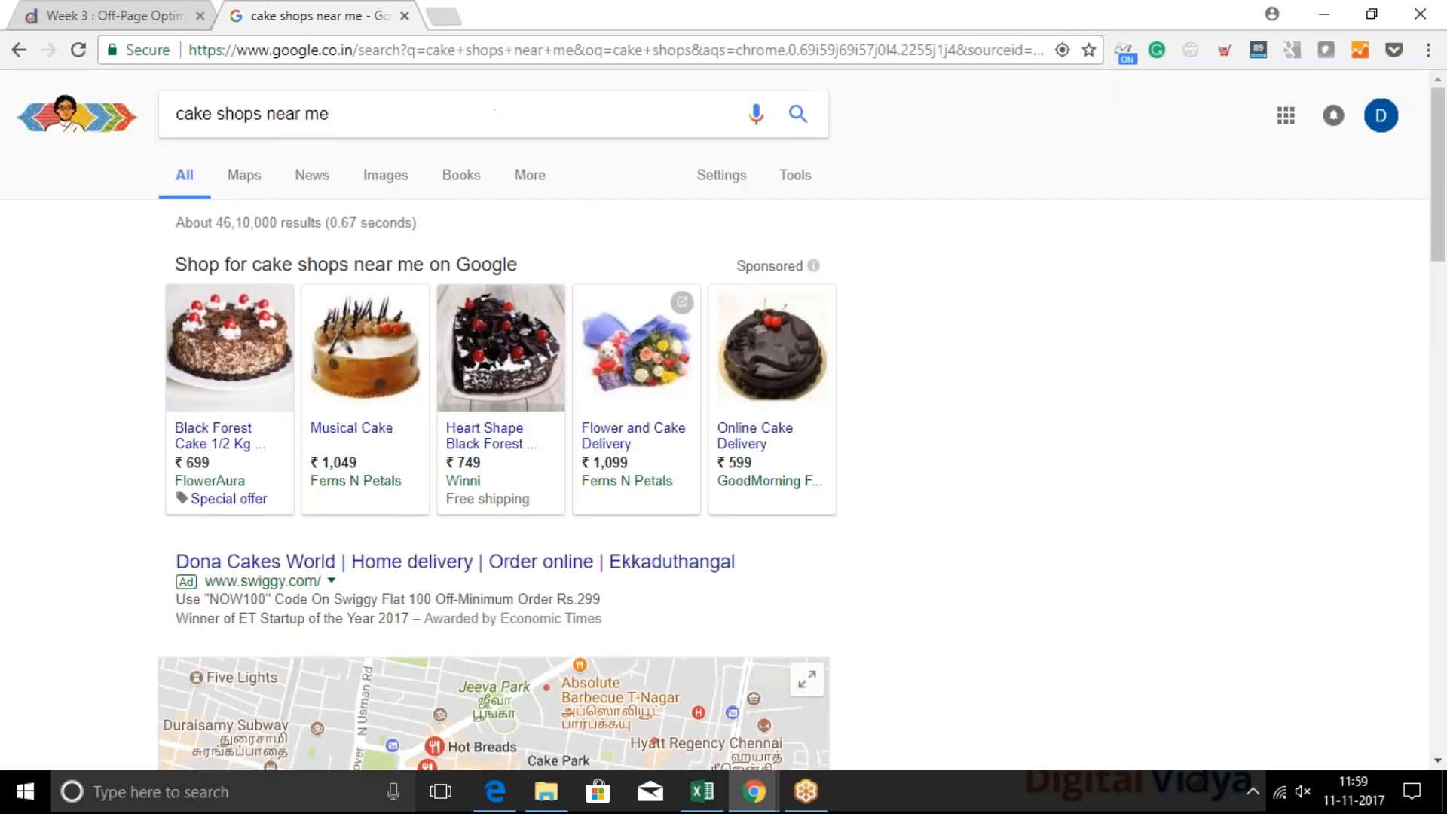
scroll(488, 100, "down", 1)
scroll(416, 94, "up", 1)
scroll(518, 535, "down", 9)
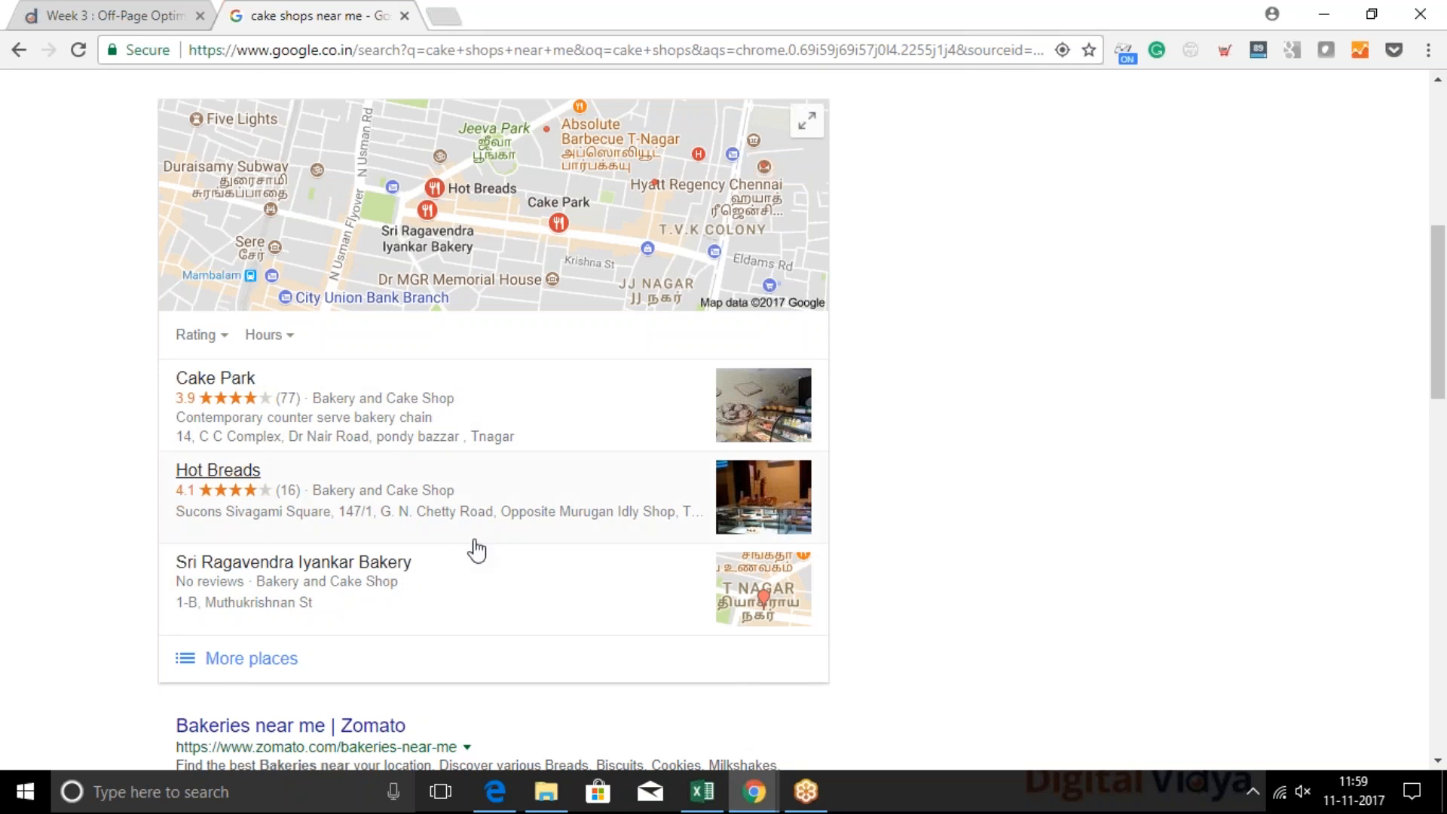
scroll(474, 549, "down", 1)
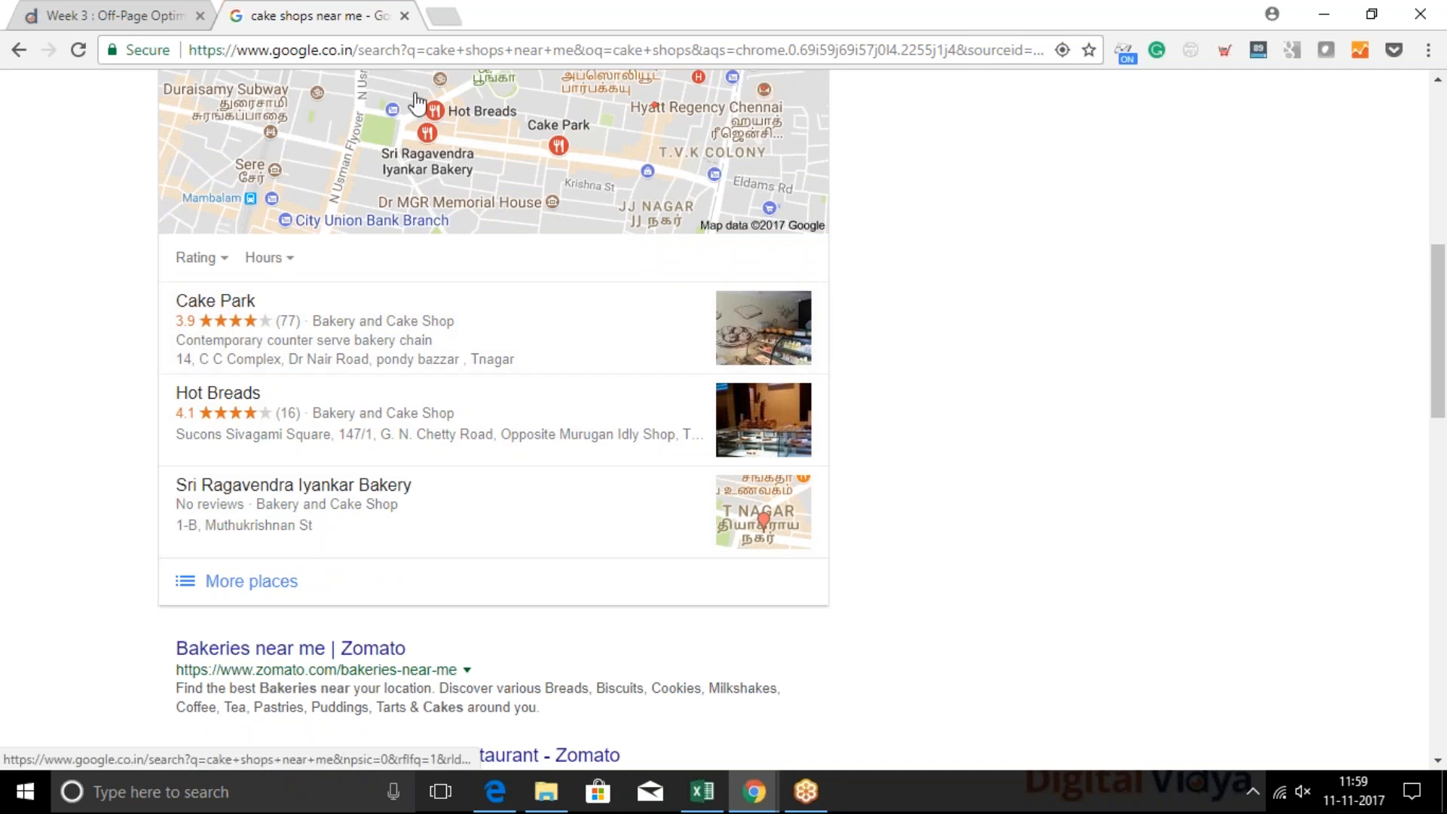
Enter "google local business" in a new browser tab and pick the suggested Google My Business address
left_click(446, 15)
type("google")
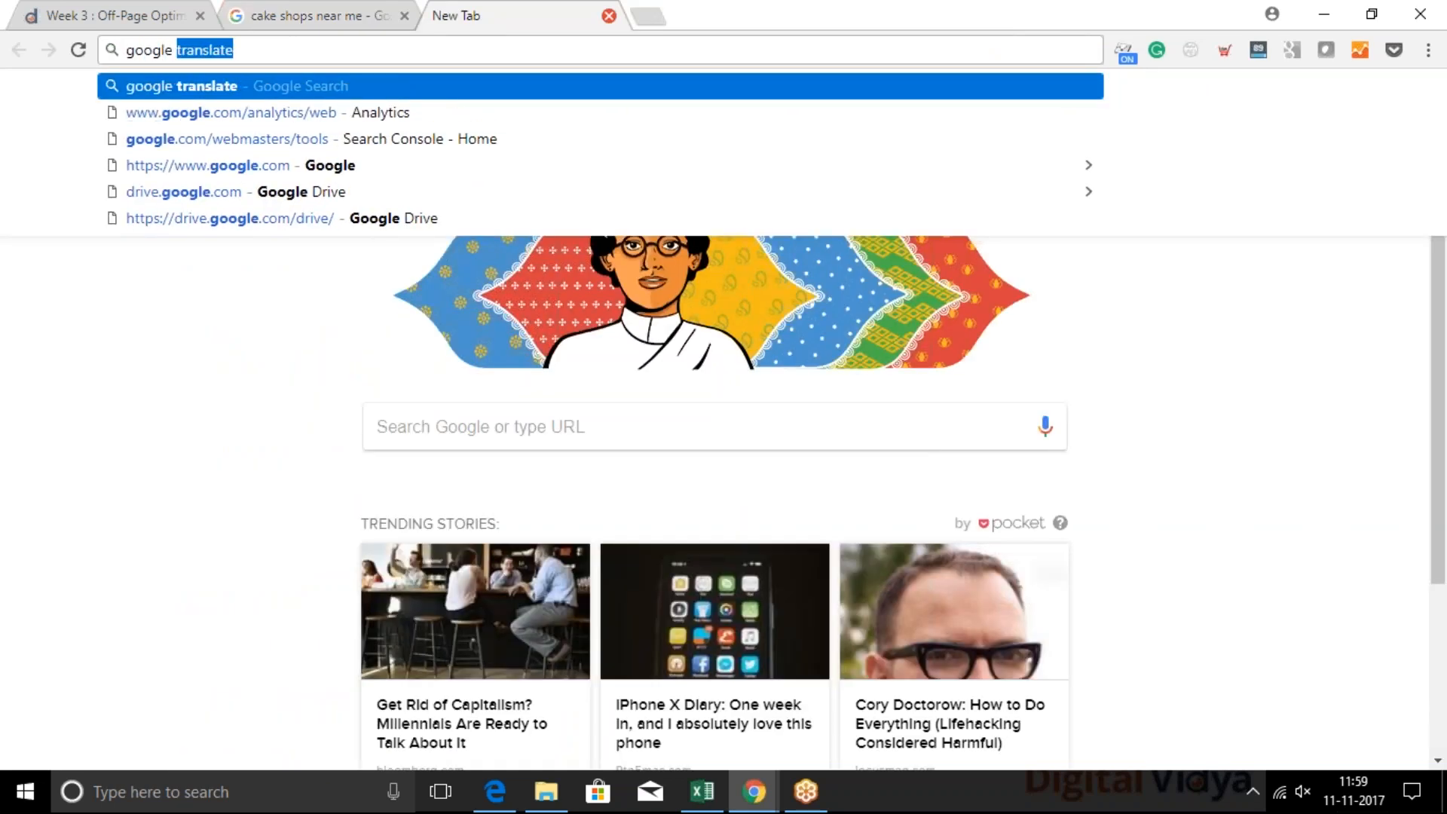
type(" loca")
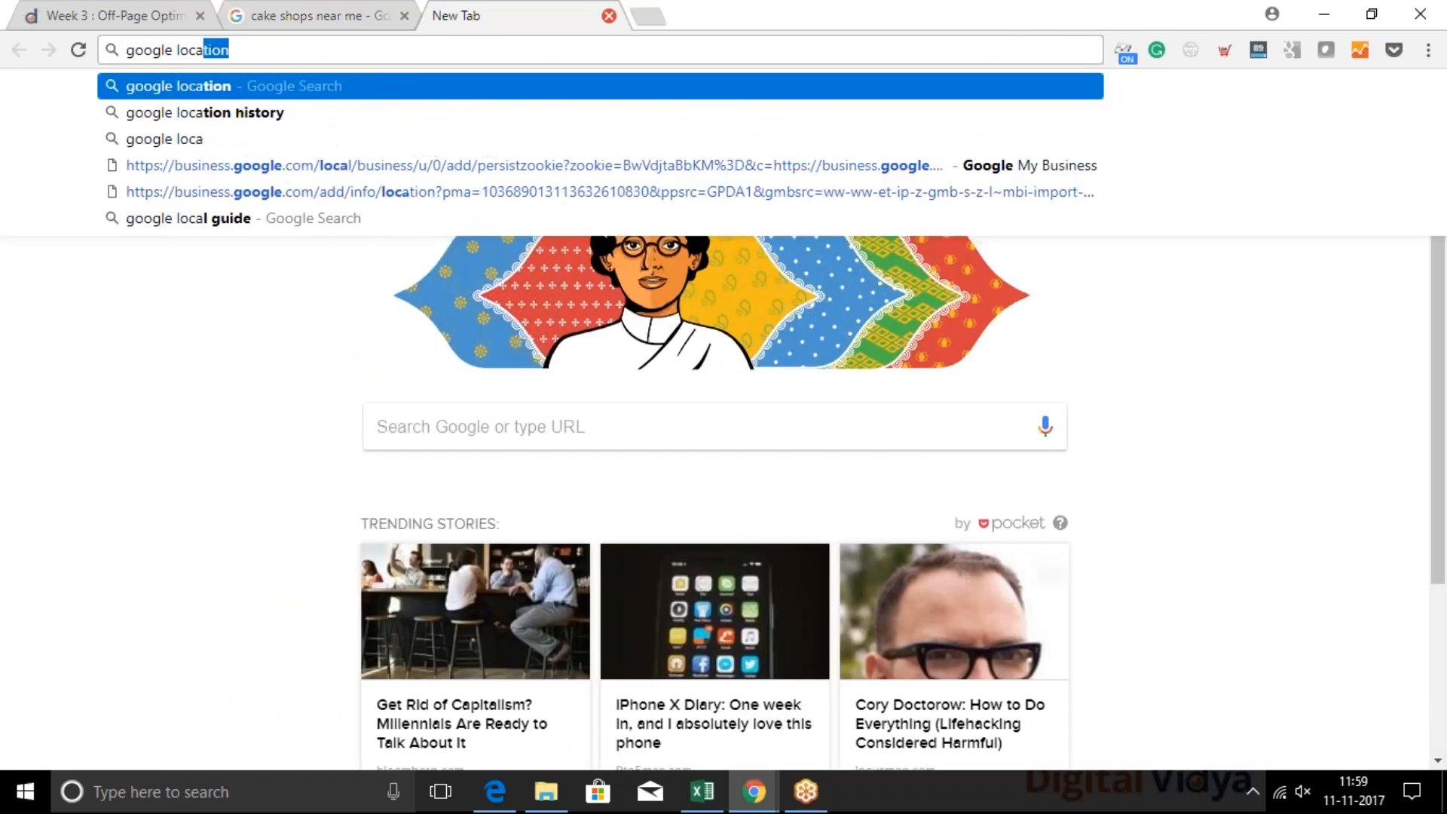
type("l bu")
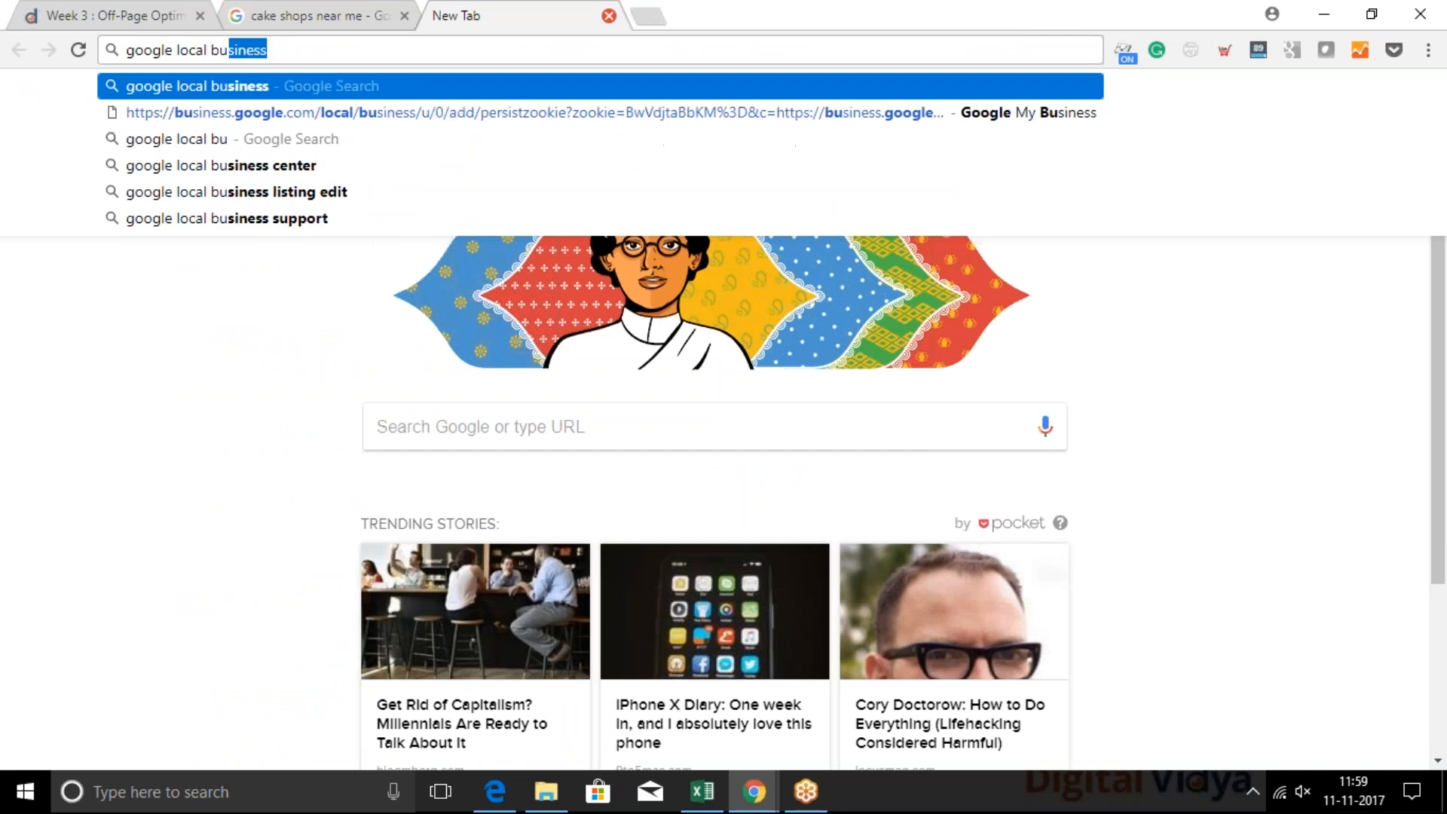
type("siness")
key("Down")
key("BackSpace")
key("BackSpace")
key("BackSpace")
key("BackSpace")
key("BackSpace")
key("BackSpace")
key("BackSpace")
key("BackSpace")
key("BackSpace")
key("BackSpace")
key("BackSpace")
key("BackSpace")
key("BackSpace")
key("BackSpace")
key("BackSpace")
key("BackSpace")
key("BackSpace")
key("BackSpace")
key("BackSpace")
key("BackSpace")
key("BackSpace")
key("BackSpace")
key("BackSpace")
key("BackSpace")
key("BackSpace")
key("BackSpace")
key("BackSpace")
key("BackSpace")
key("BackSpace")
key("BackSpace")
key("BackSpace")
key("BackSpace")
key("BackSpace")
key("BackSpace")
key("BackSpace")
key("BackSpace")
key("BackSpace")
key("BackSpace")
key("BackSpace")
key("BackSpace")
key("BackSpace")
key("BackSpace")
key("BackSpace")
key("BackSpace")
key("BackSpace")
key("BackSpace")
key("BackSpace")
key("BackSpace")
key("BackSpace")
key("BackSpace")
key("BackSpace")
key("BackSpace")
key("BackSpace")
key("BackSpace")
key("BackSpace")
key("BackSpace")
key("BackSpace")
key("BackSpace")
key("BackSpace")
key("BackSpace")
key("BackSpace")
key("BackSpace")
key("BackSpace")
key("BackSpace")
key("BackSpace")
key("BackSpace")
key("BackSpace")
key("BackSpace")
key("BackSpace")
key("BackSpace")
key("BackSpace")
key("BackSpace")
key("BackSpace")
key("ctrl+a")
key("shift+Right")
key("shift+Right")
key("shift+Right")
key("shift+Right")
key("shift+Right")
key("shift+Right")
key("shift+Right")
key("shift+Right")
key("shift+Right")
key("shift+Right")
key("shift+Right")
key("shift+Right")
key("shift+Right")
key("shift+Right")
key("shift+Right")
key("shift+Right")
key("shift+Right")
key("shift+Right")
key("shift+Right")
key("shift+Right")
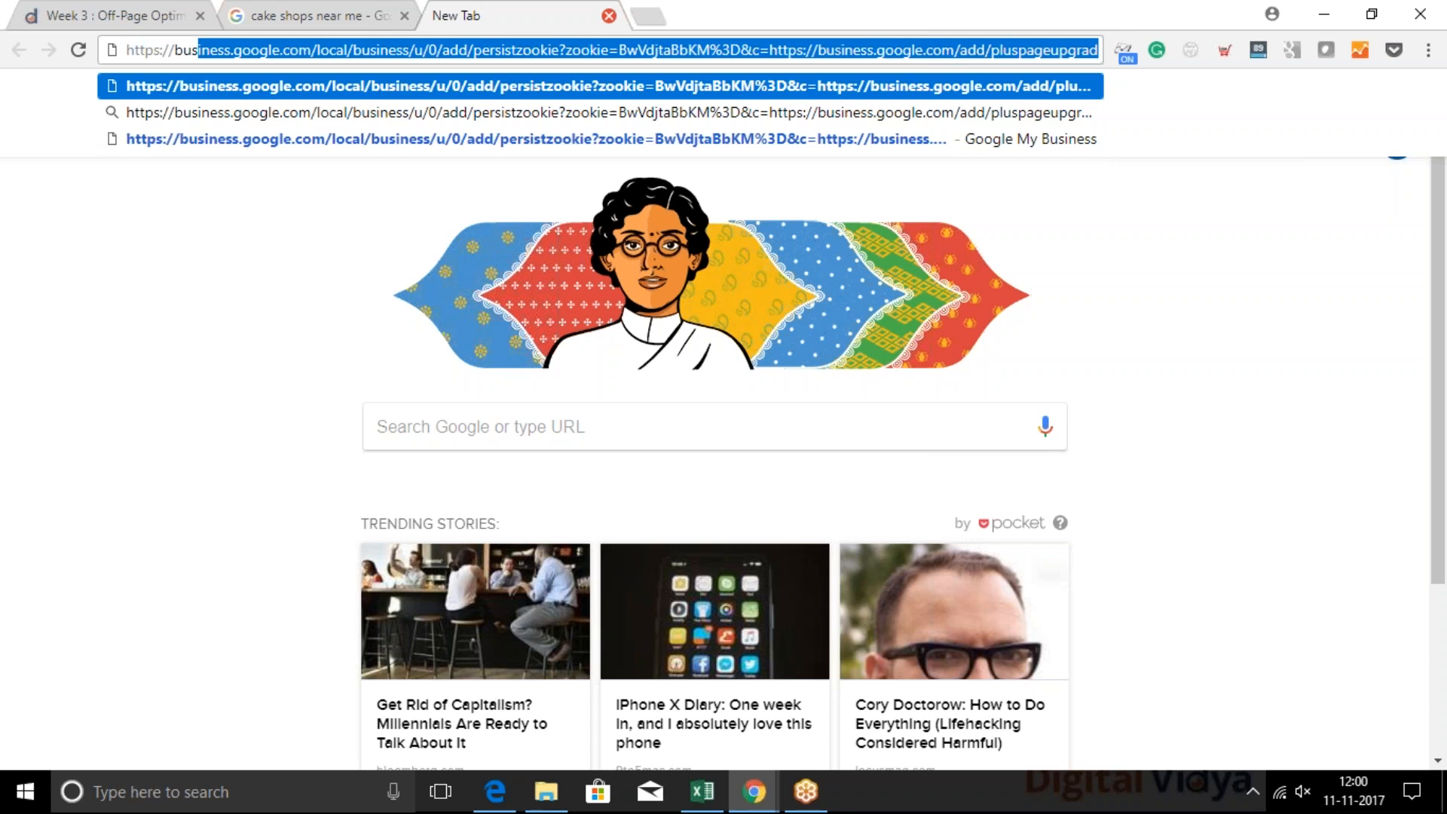
key("Delete")
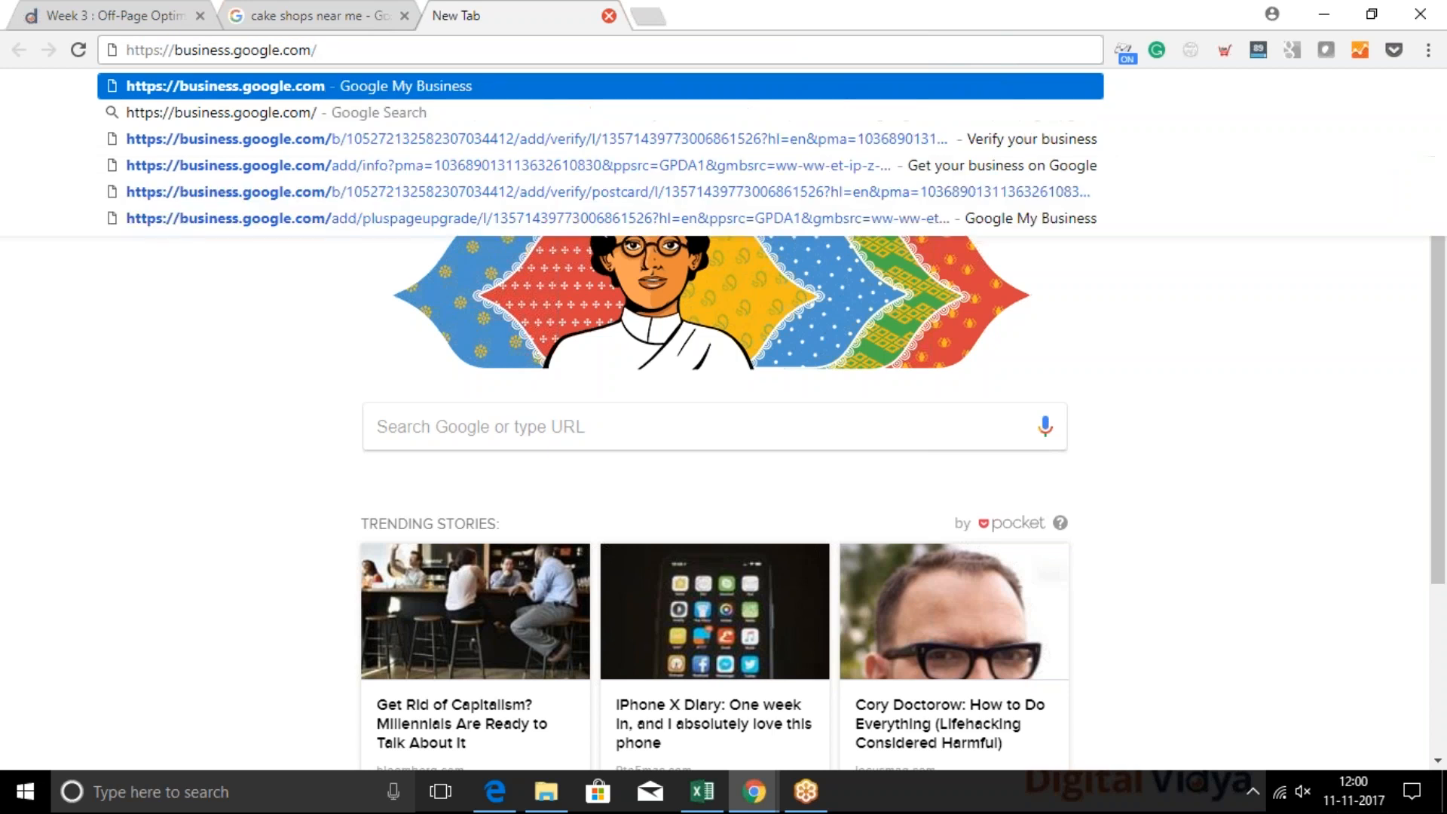
key("ctrl+a")
left_click(122, 674)
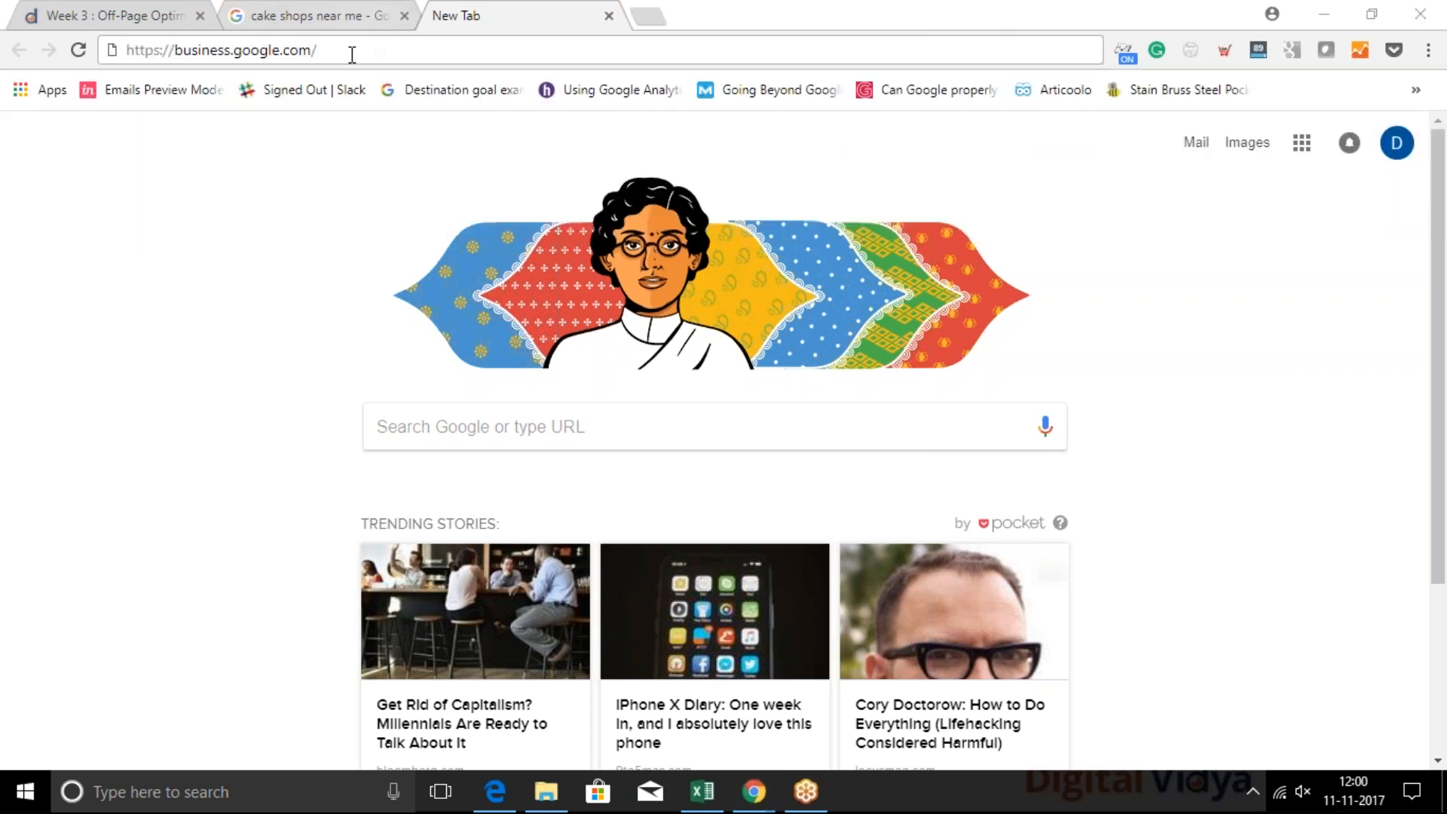
left_click(351, 55)
key("Return")
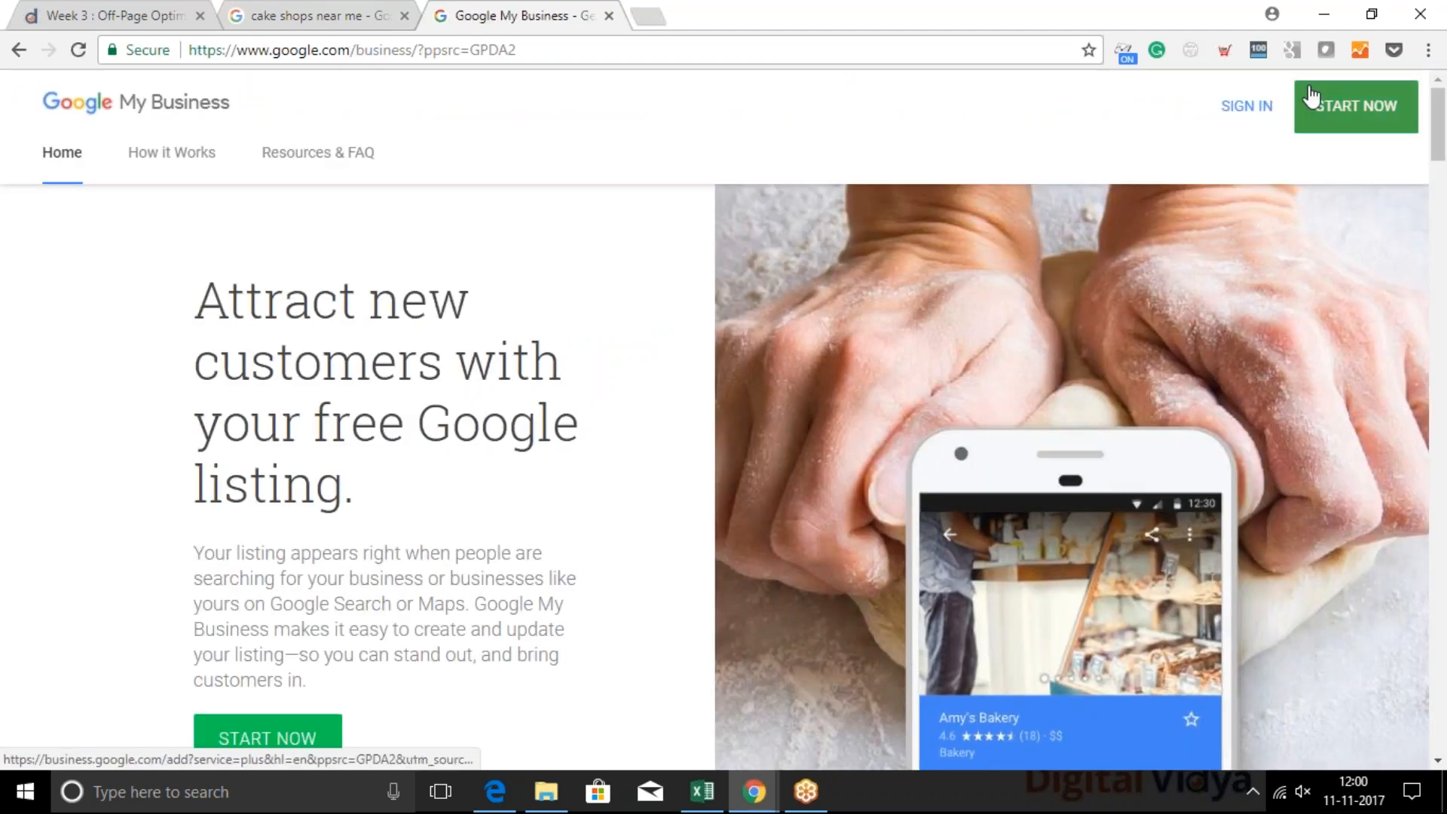
Sign in to Google My Business and open the page of all locations, checking the main menu options there
left_click(1250, 106)
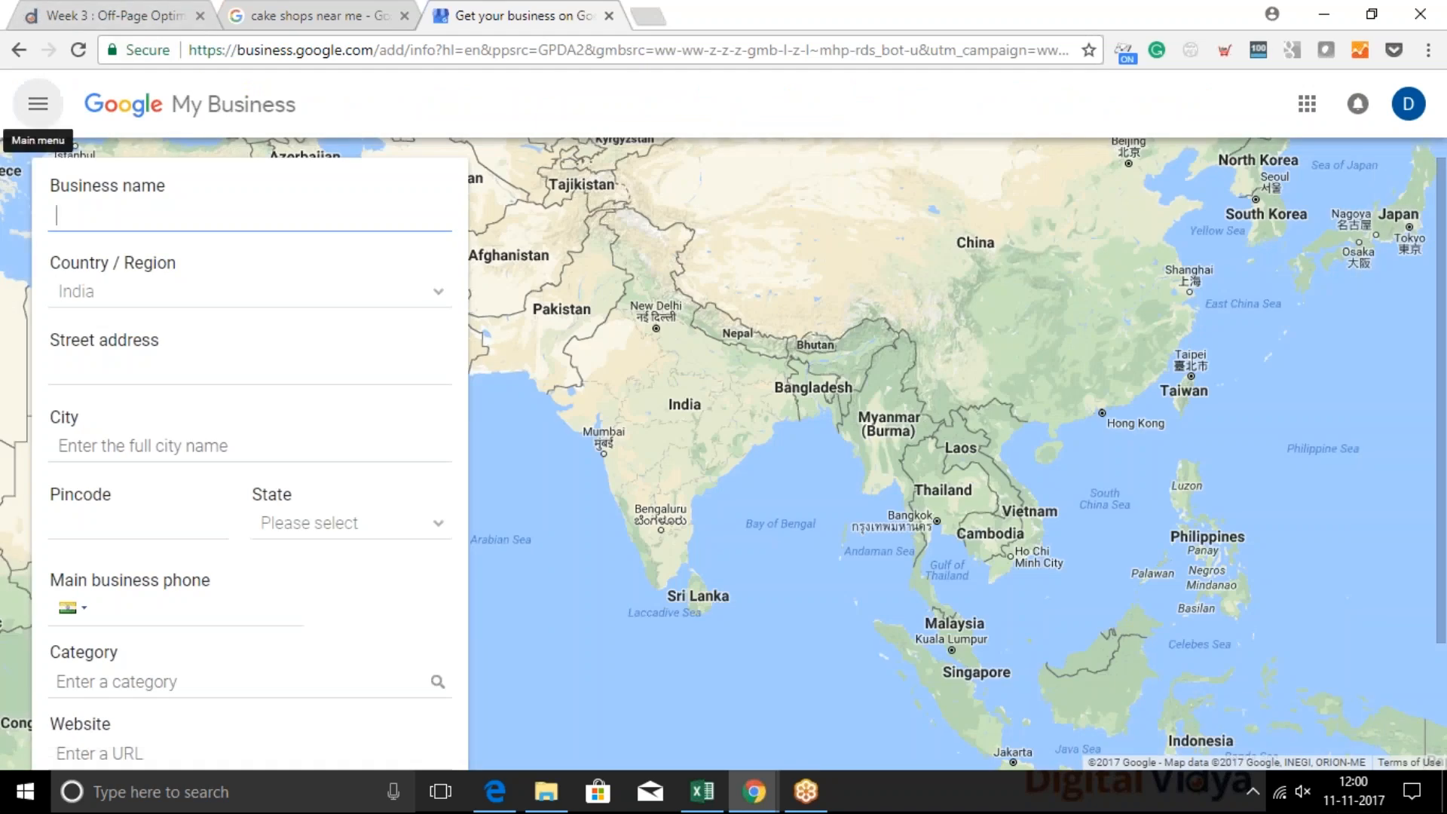
left_click(38, 103)
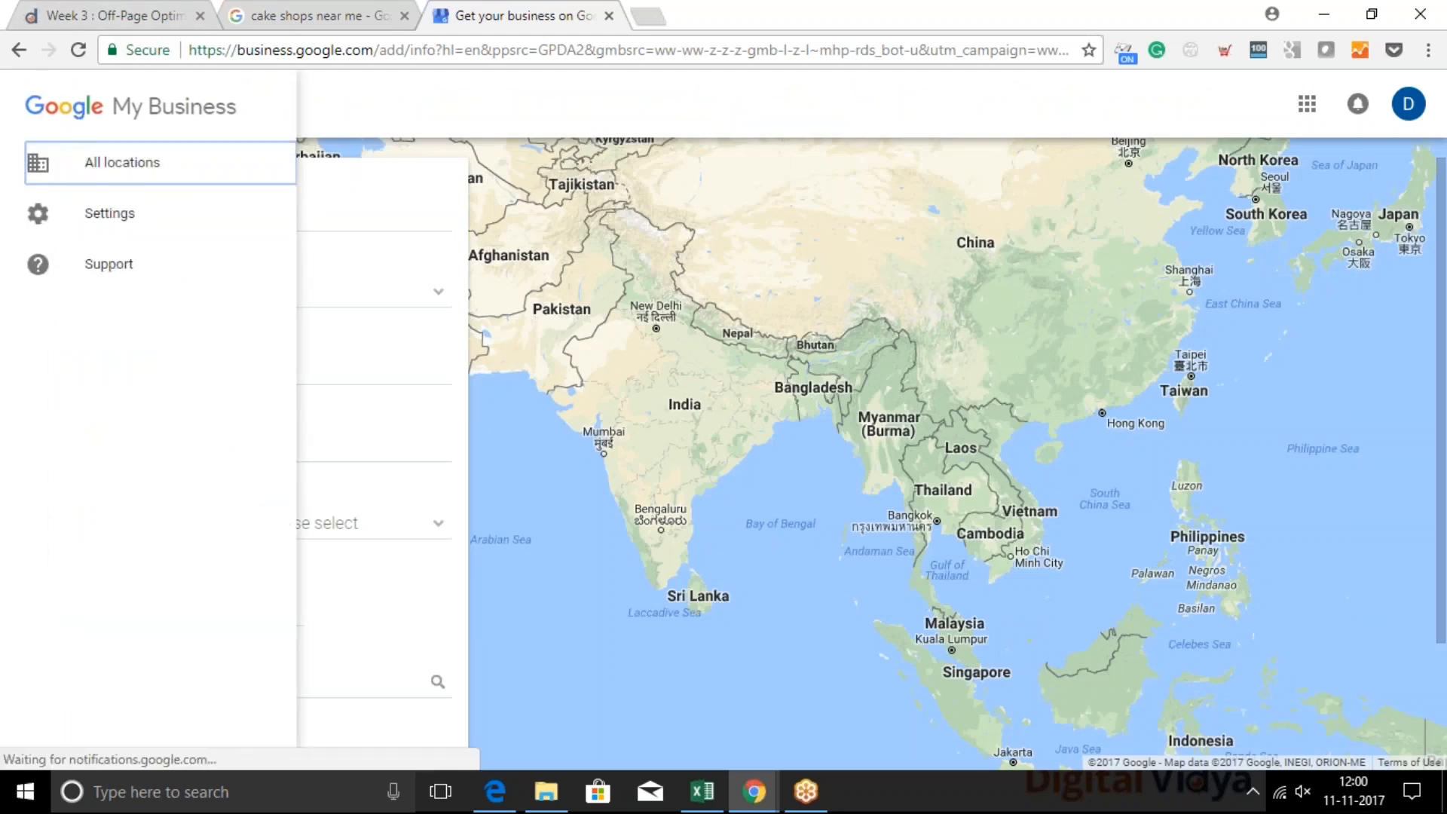
left_click(122, 162)
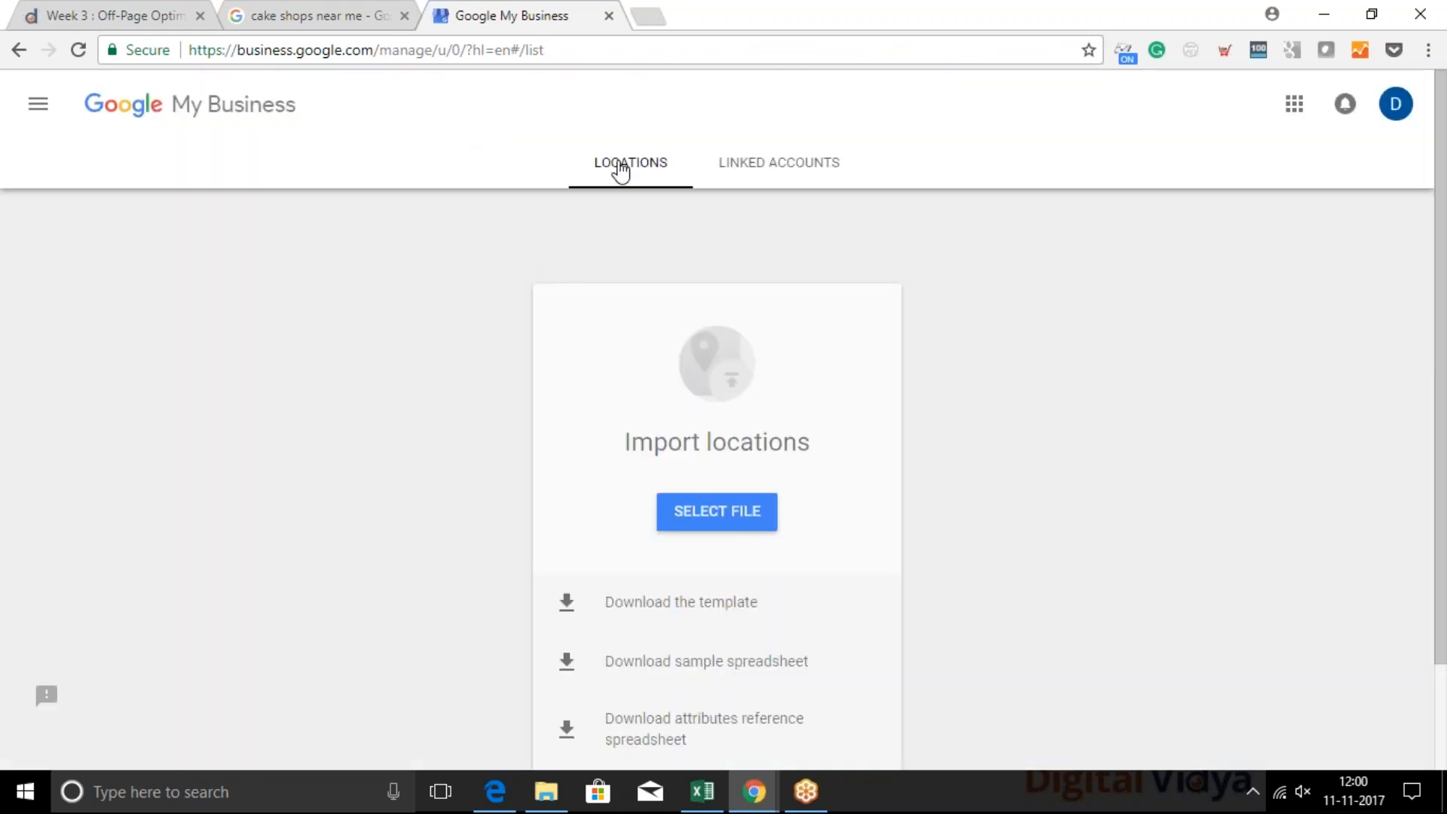
left_click(38, 104)
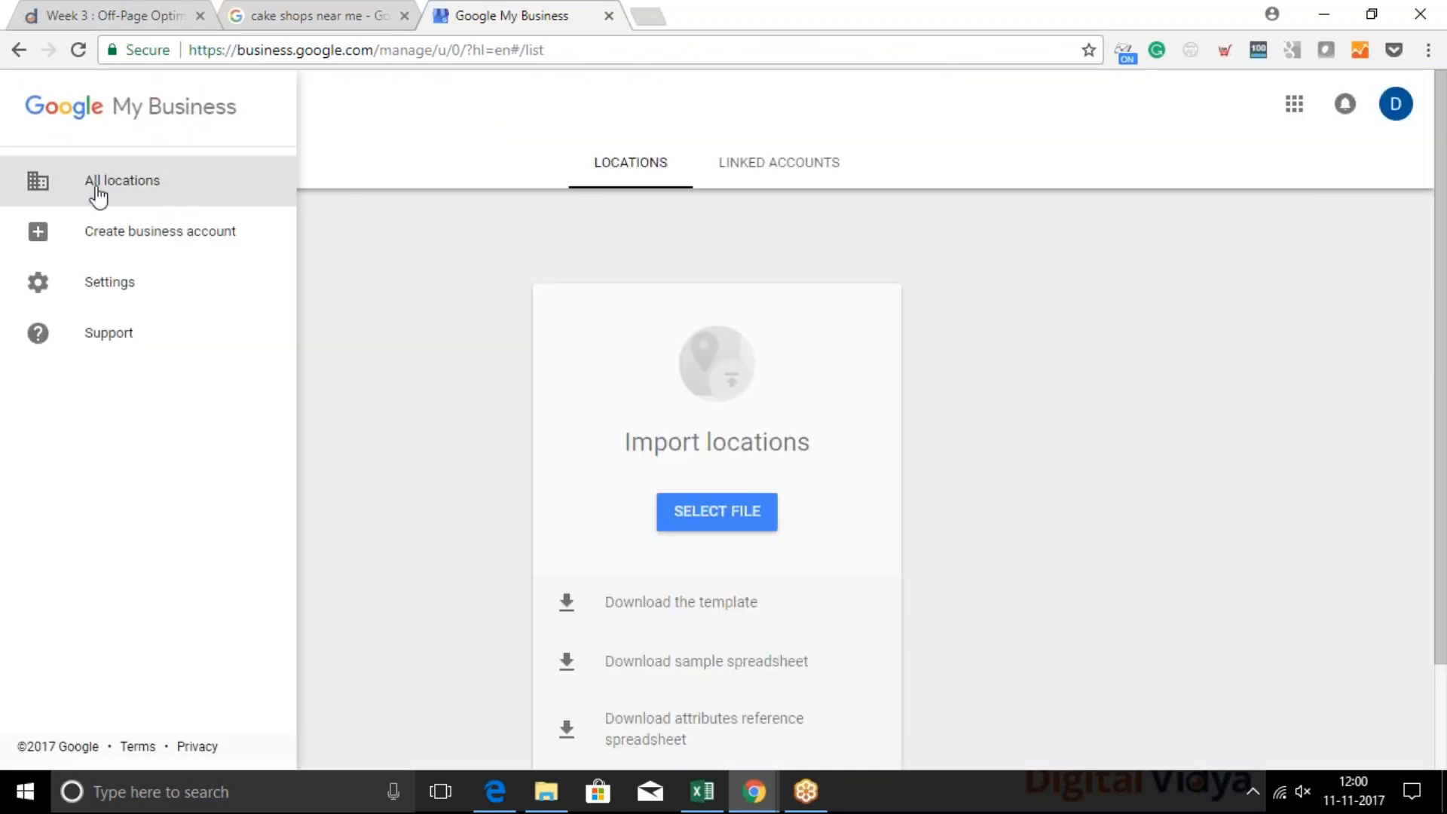
left_click(388, 279)
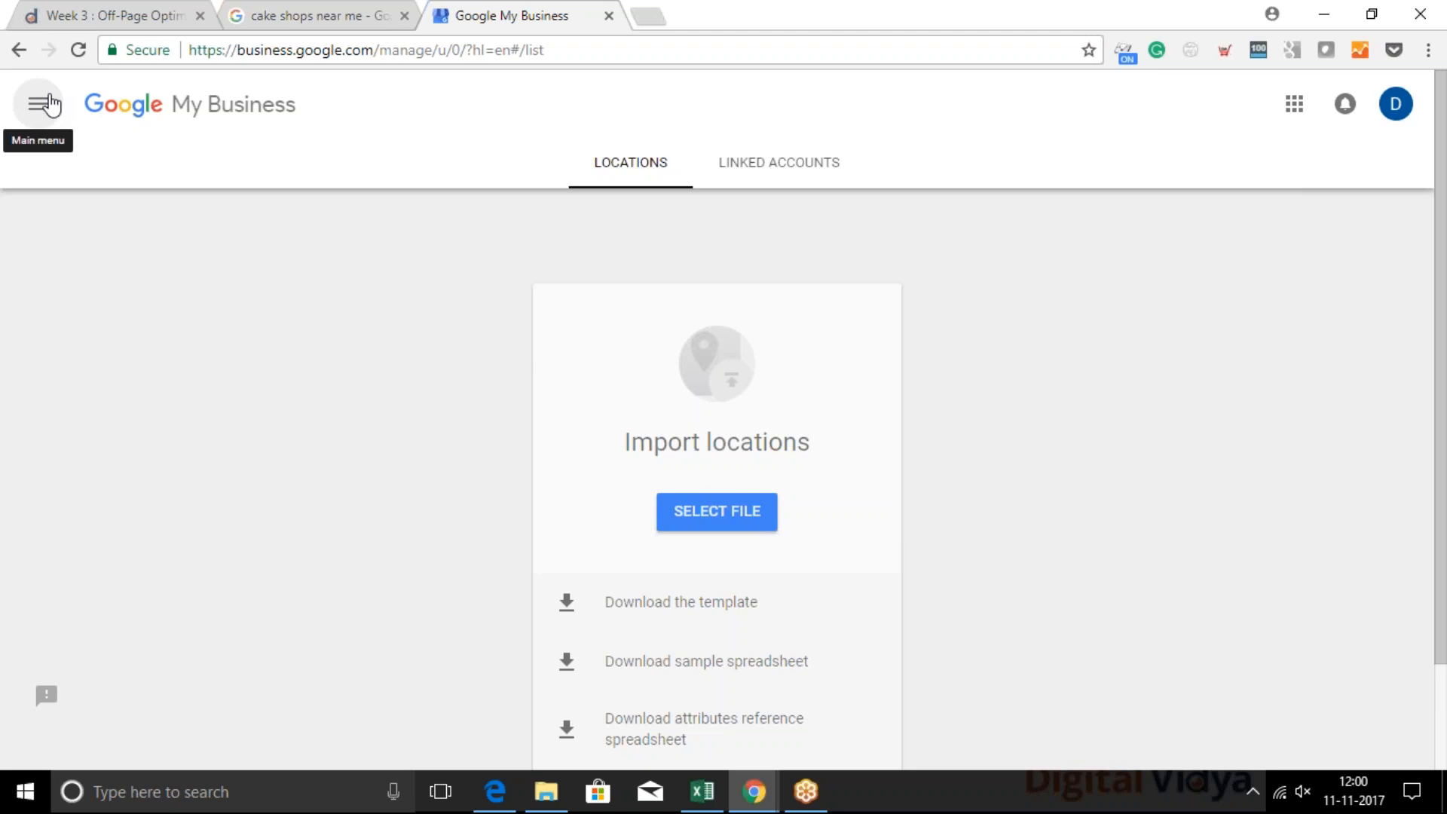
Create a new business account named "Pickyourtrail.com"
left_click(50, 100)
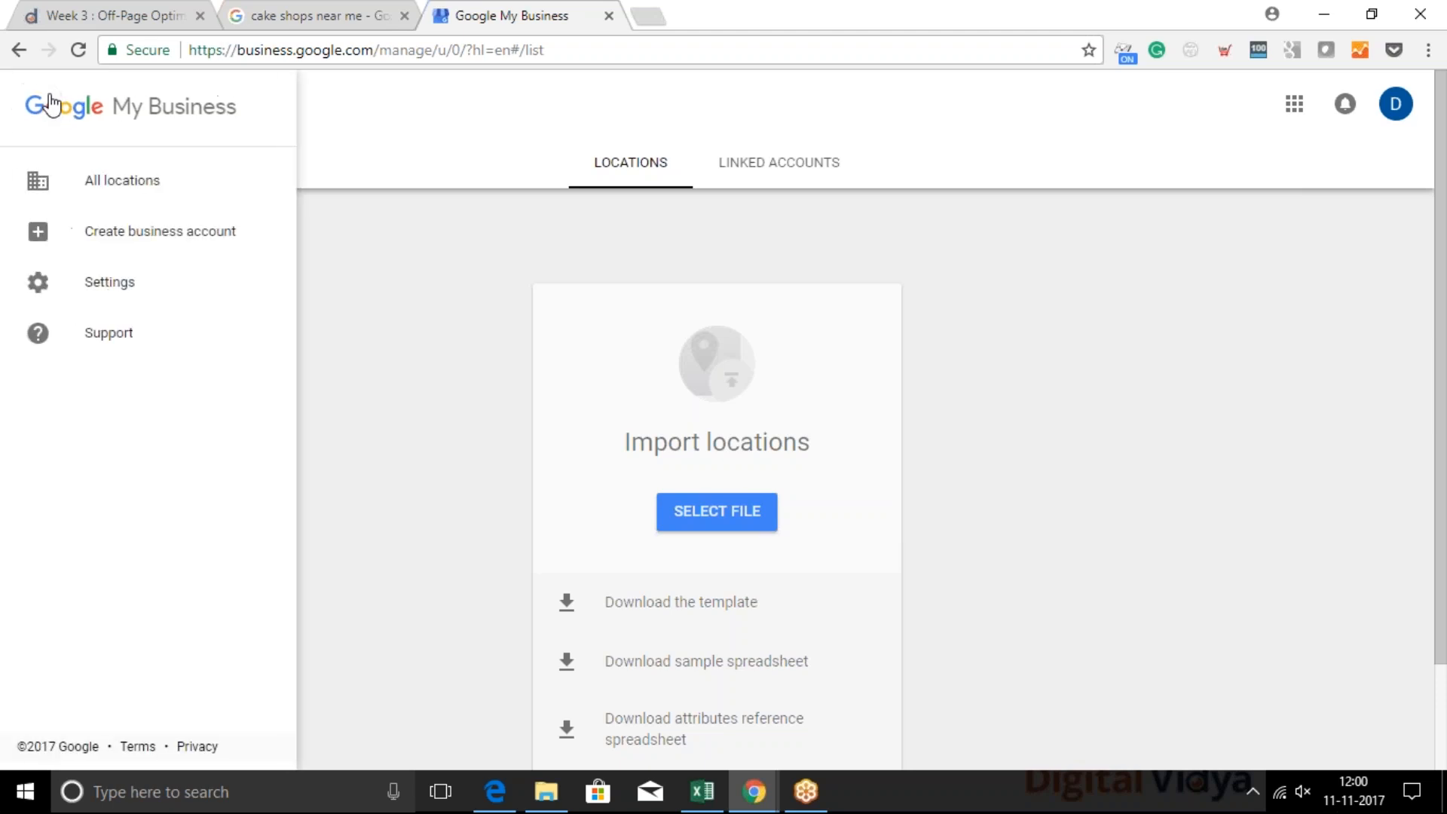
left_click(145, 247)
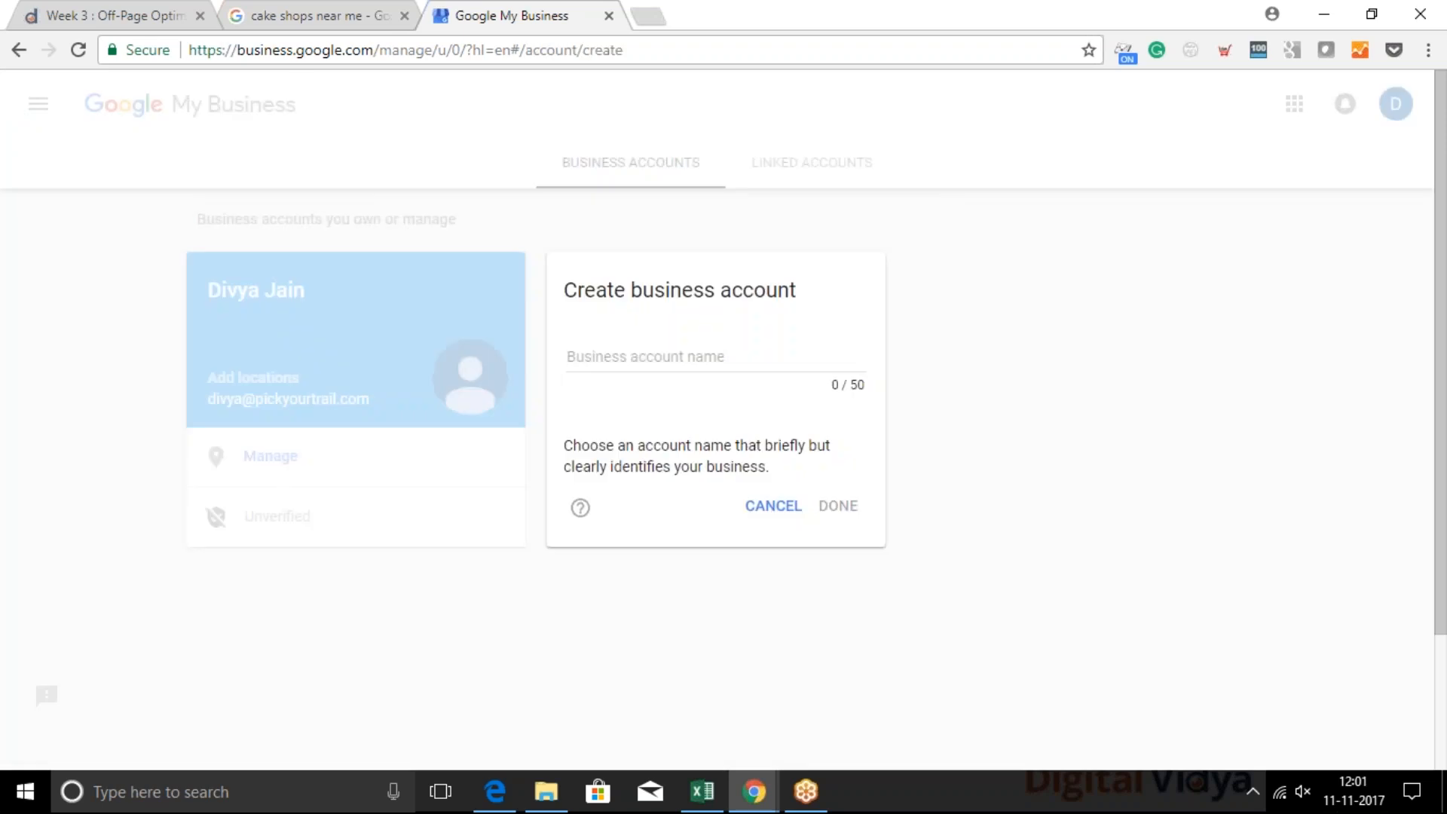
left_click(636, 363)
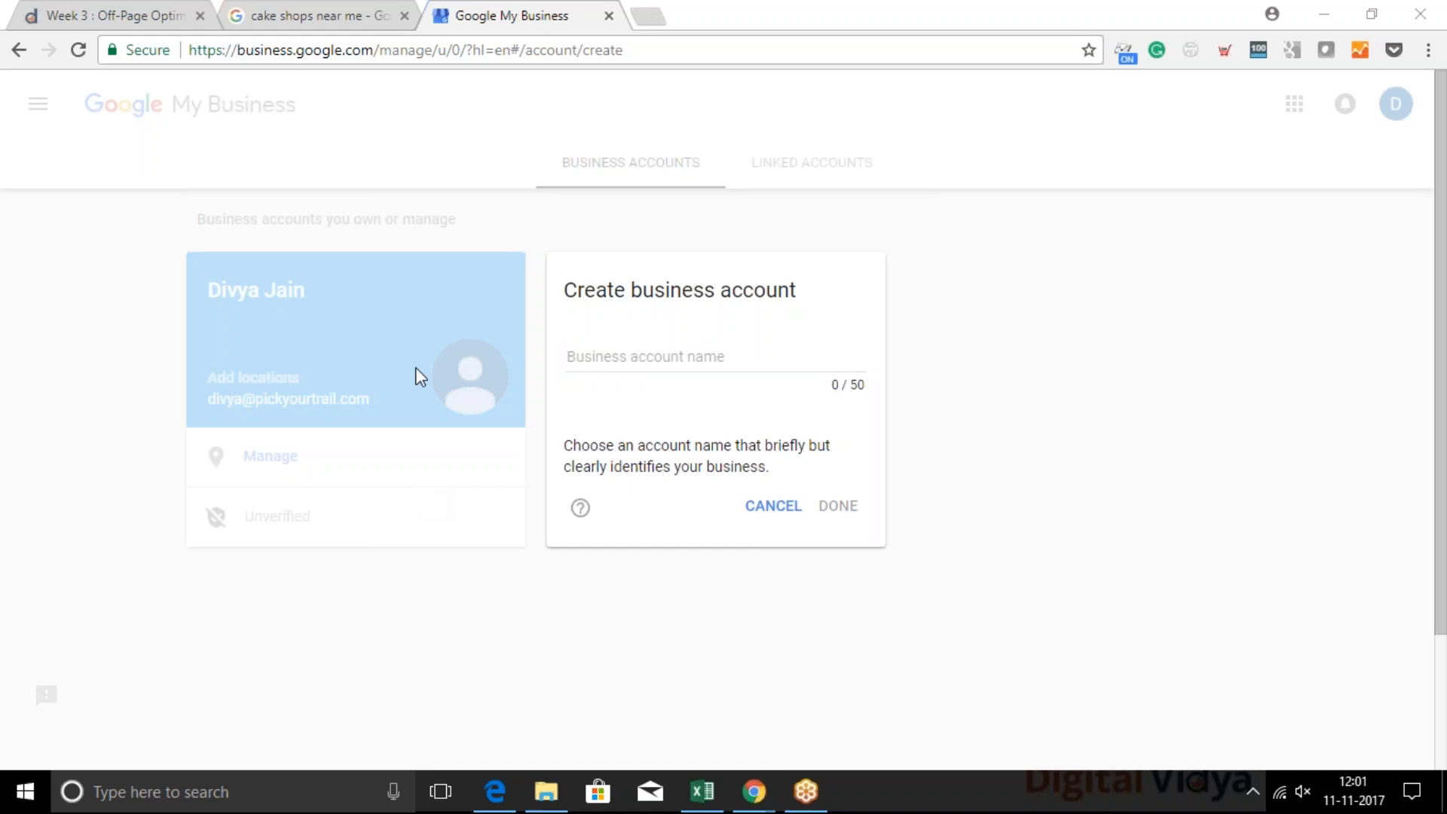
left_click(648, 361)
type("Pickyourtrail.com")
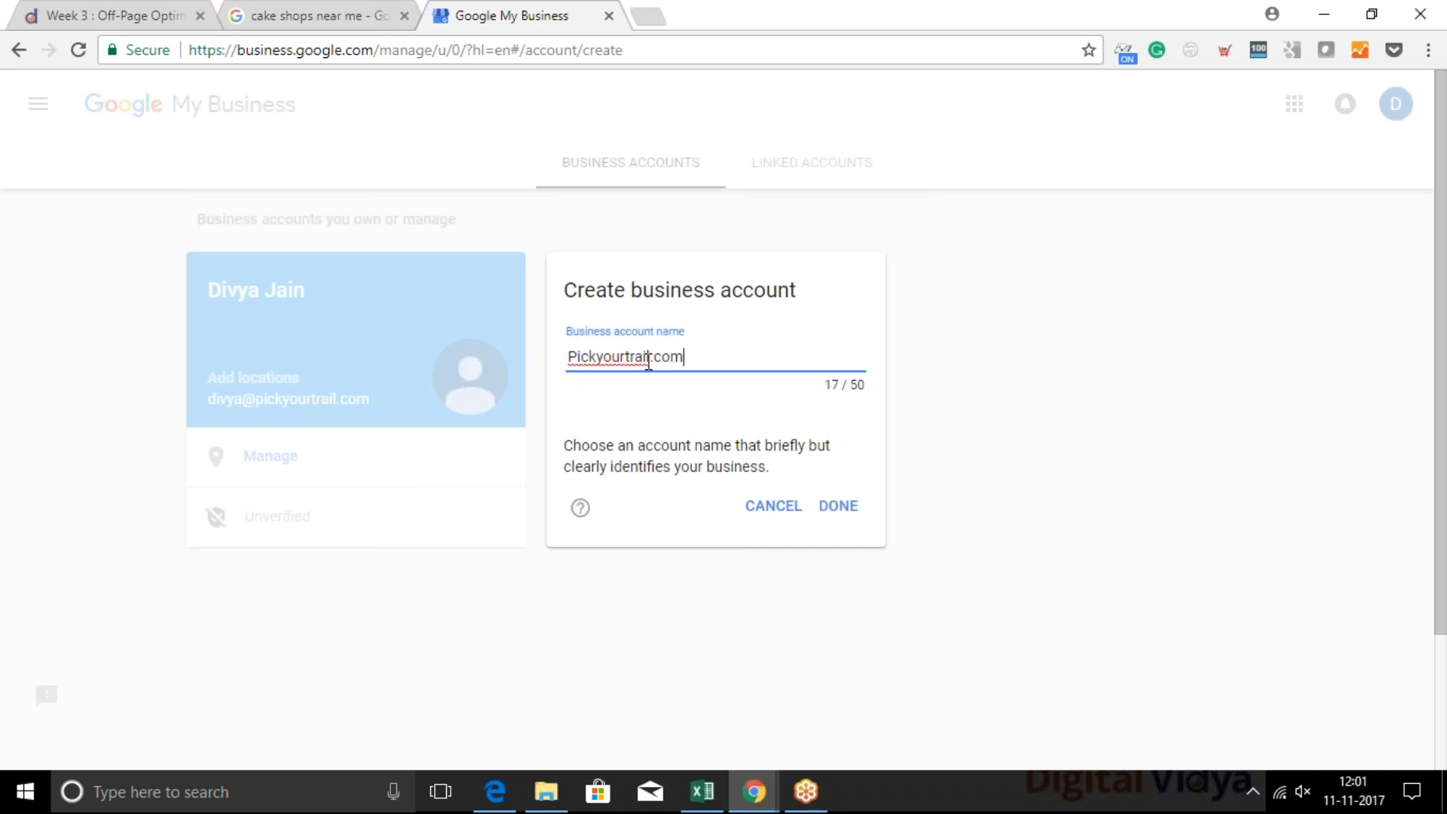
left_click(833, 516)
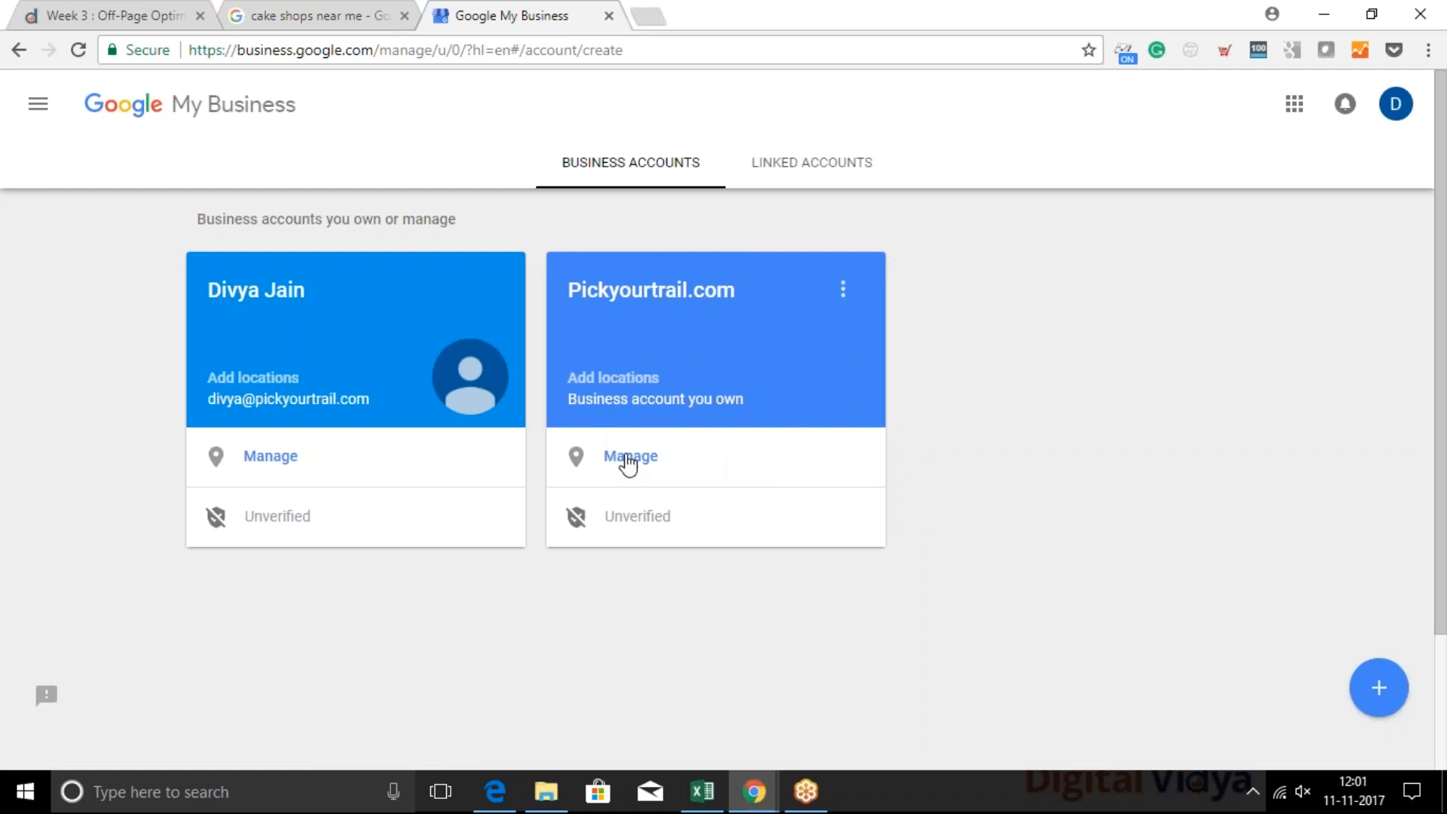
Open location management for the Pickyourtrail.com account, then download the location import template and open it in Excel
left_click(628, 461)
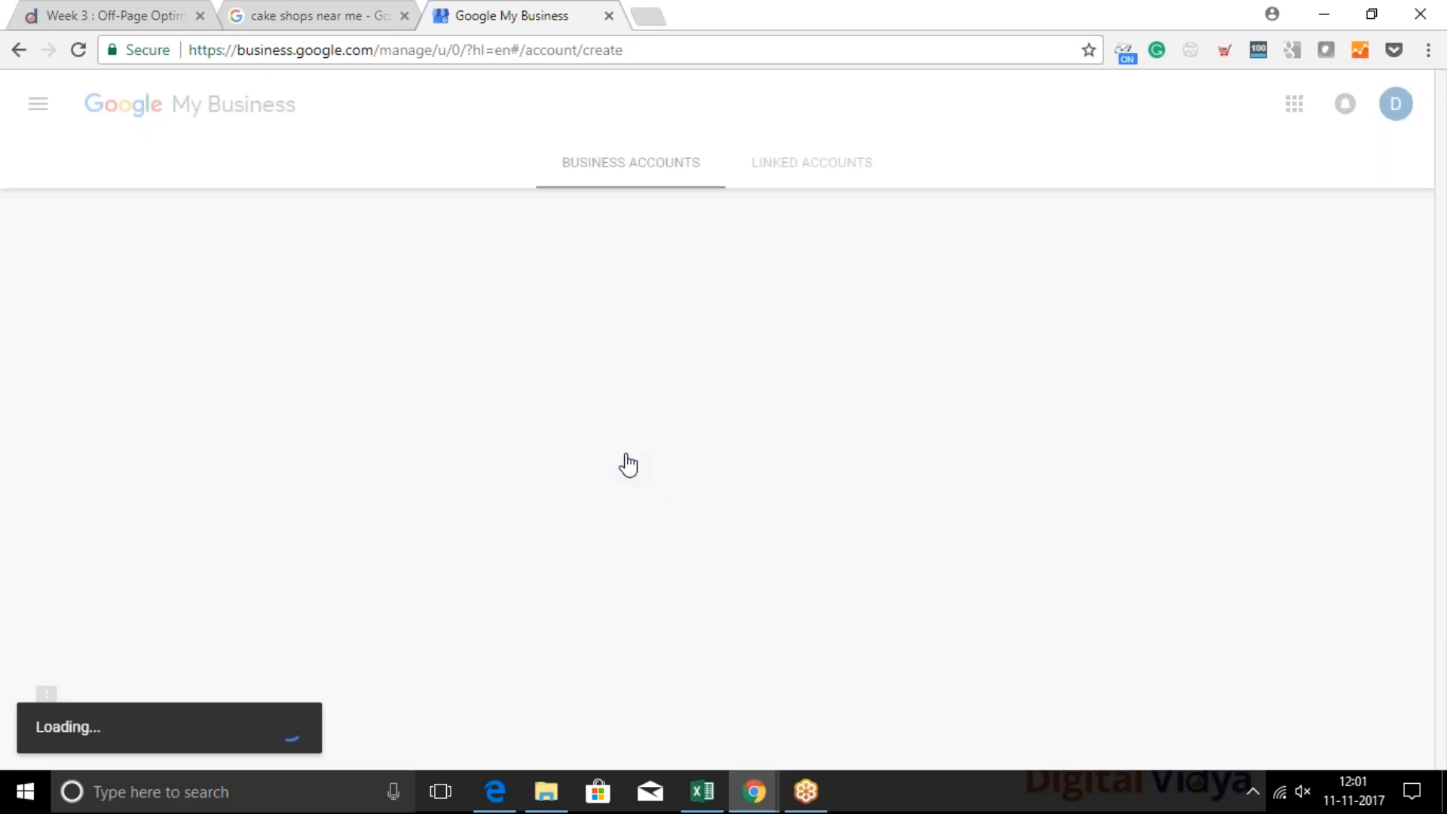
scroll(496, 413, "down", 1)
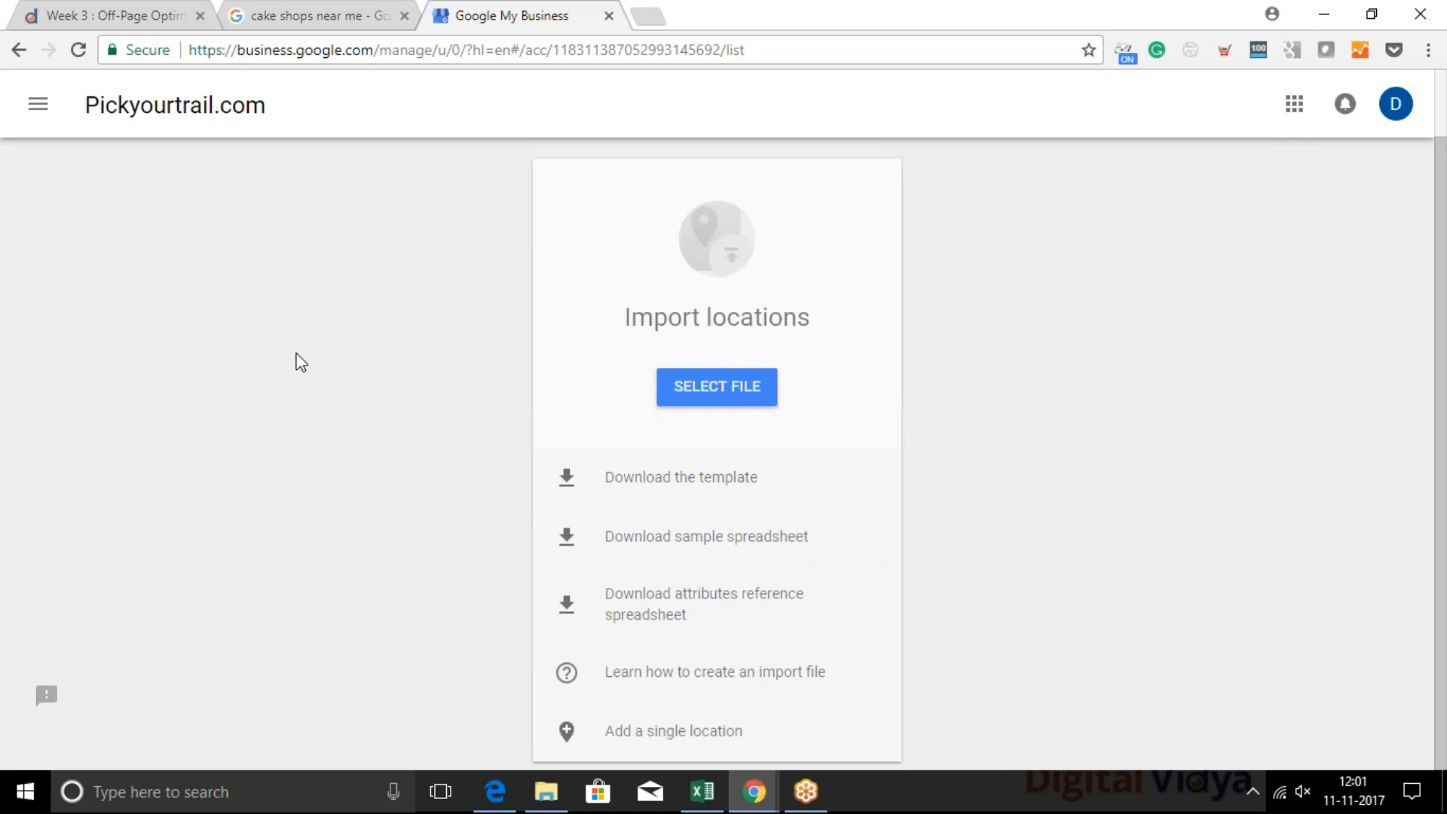
left_click(265, 555)
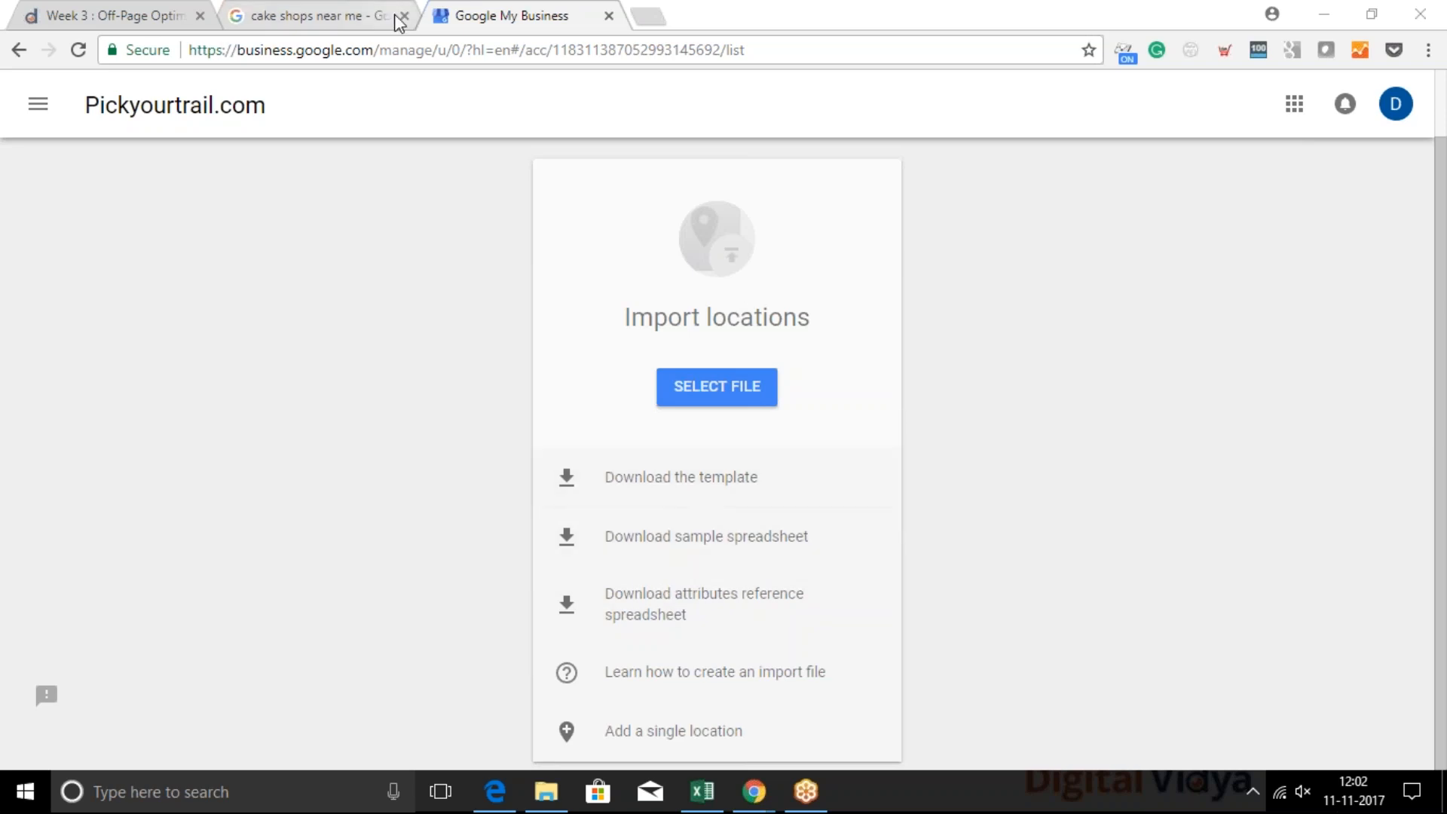
left_click(669, 486)
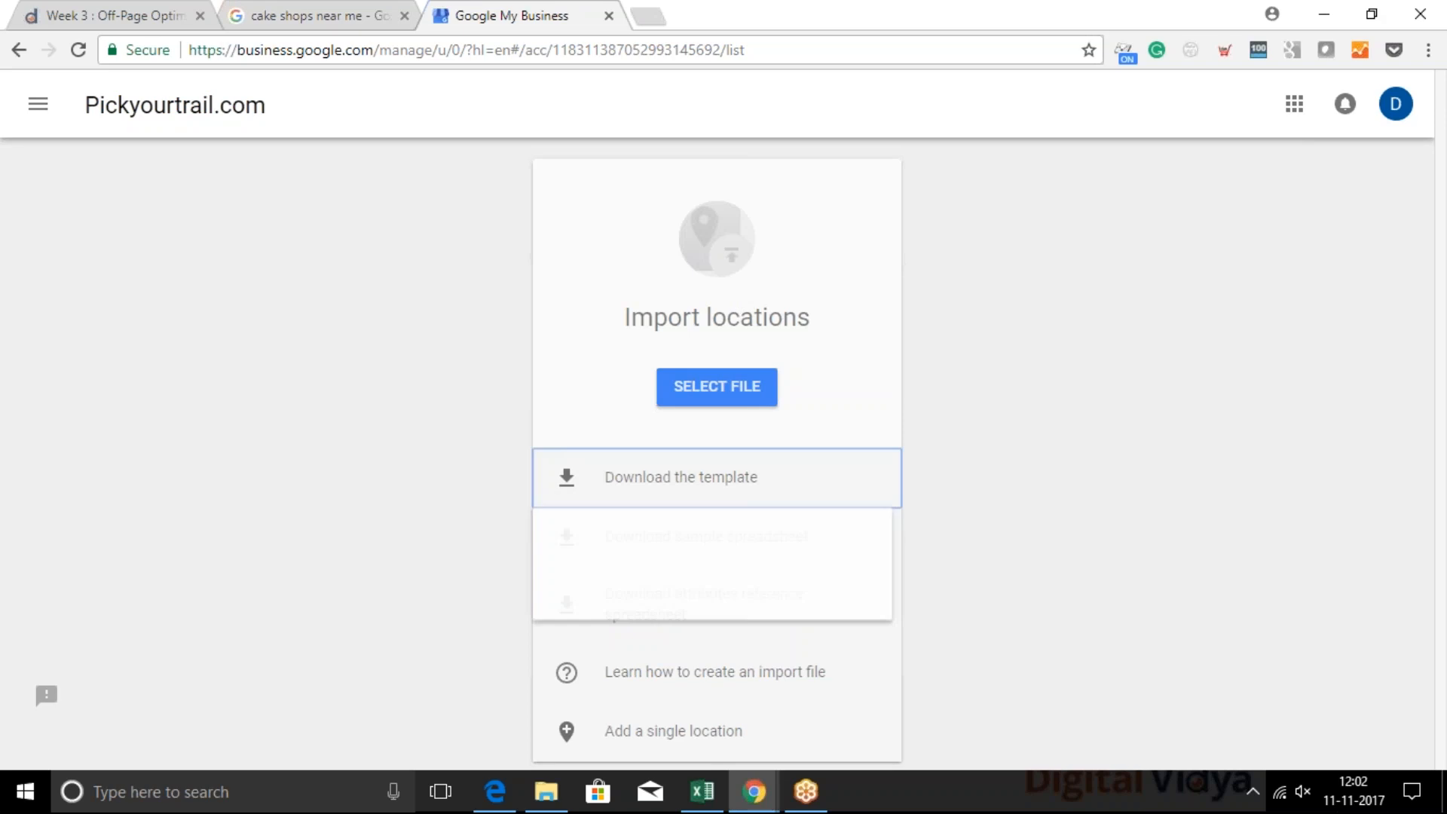
left_click(646, 567)
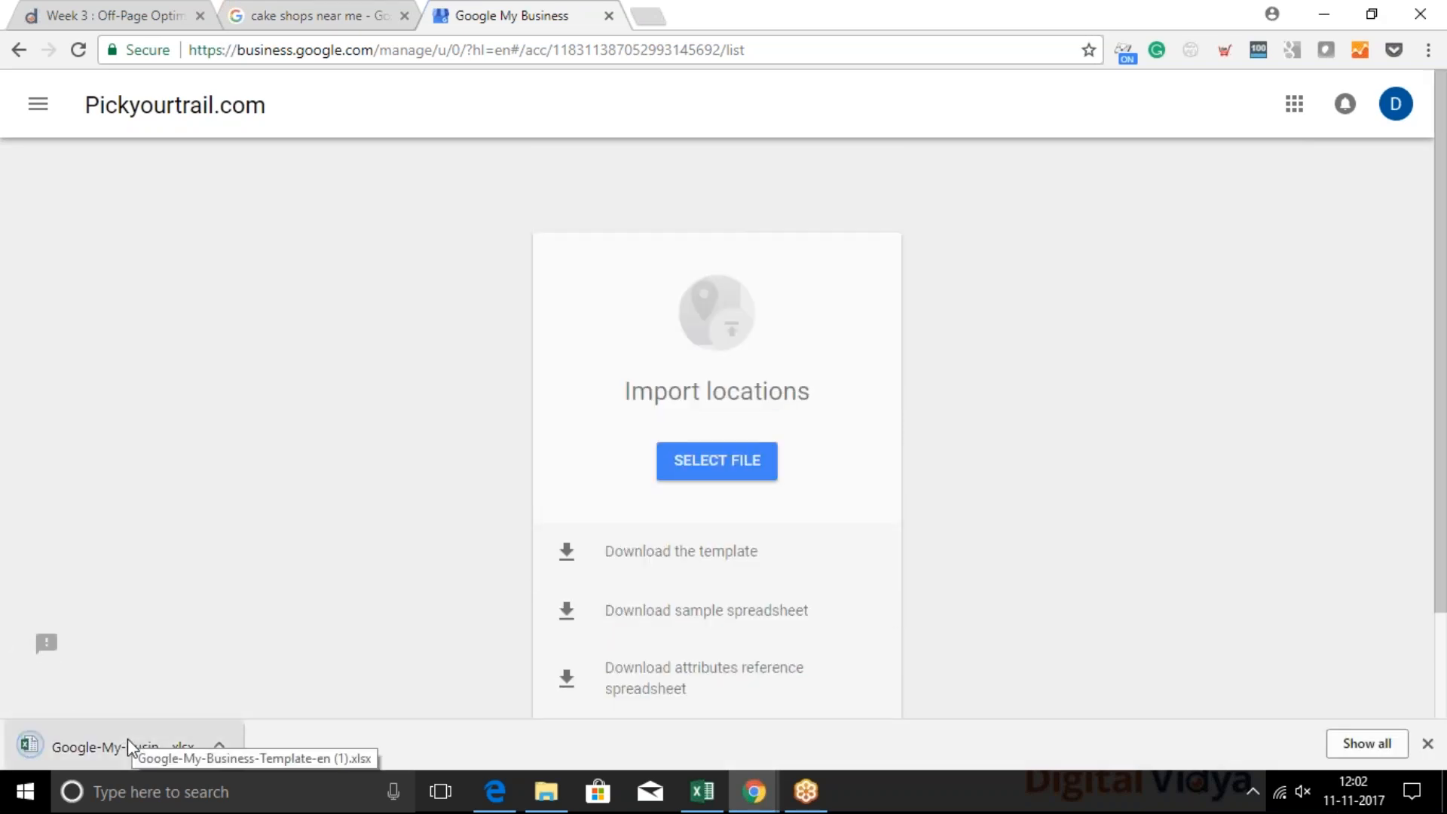
left_click(128, 745)
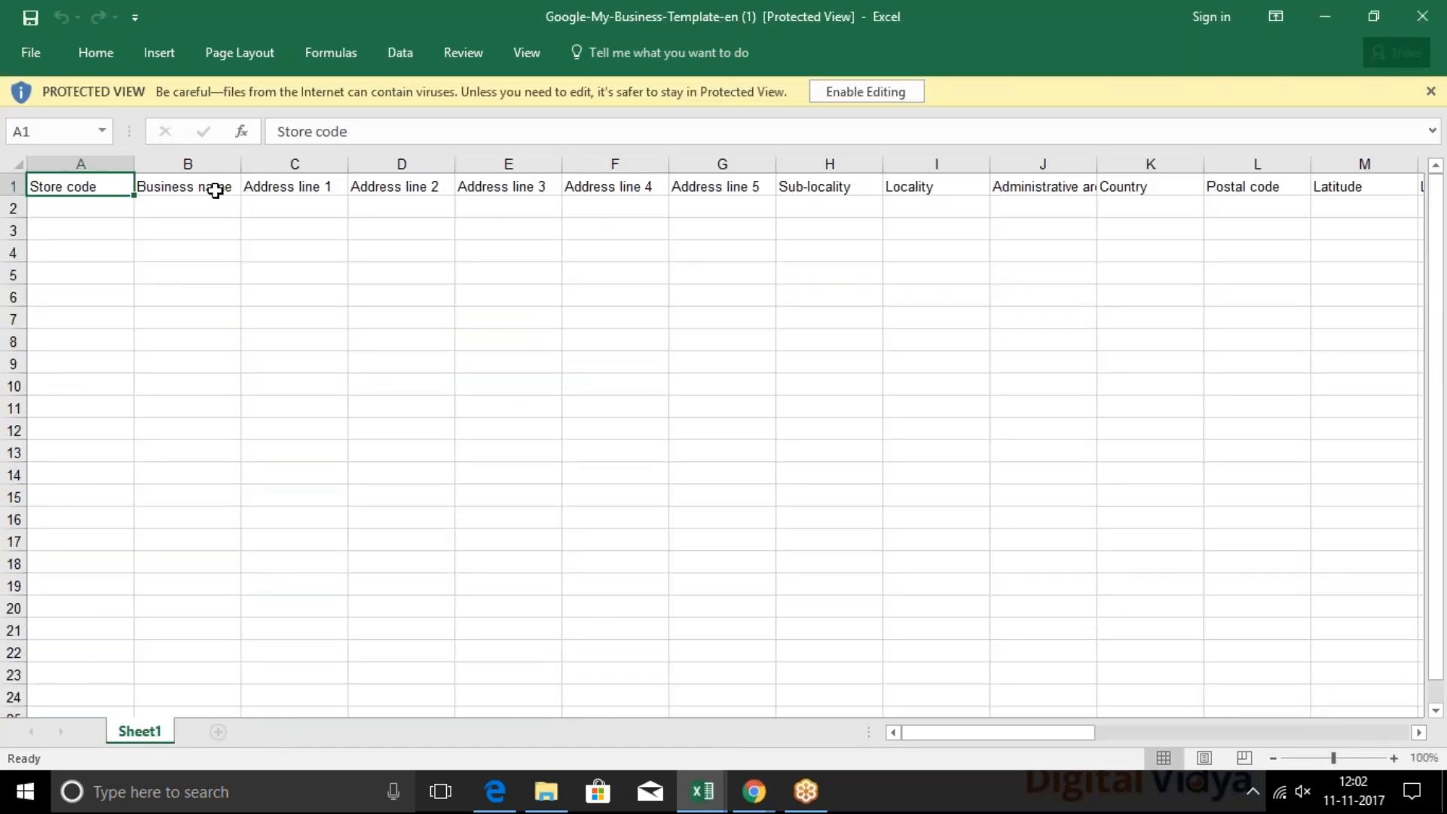
Examine the template's header columns, from business name and address lines through locality and country to postal code
left_click(216, 190)
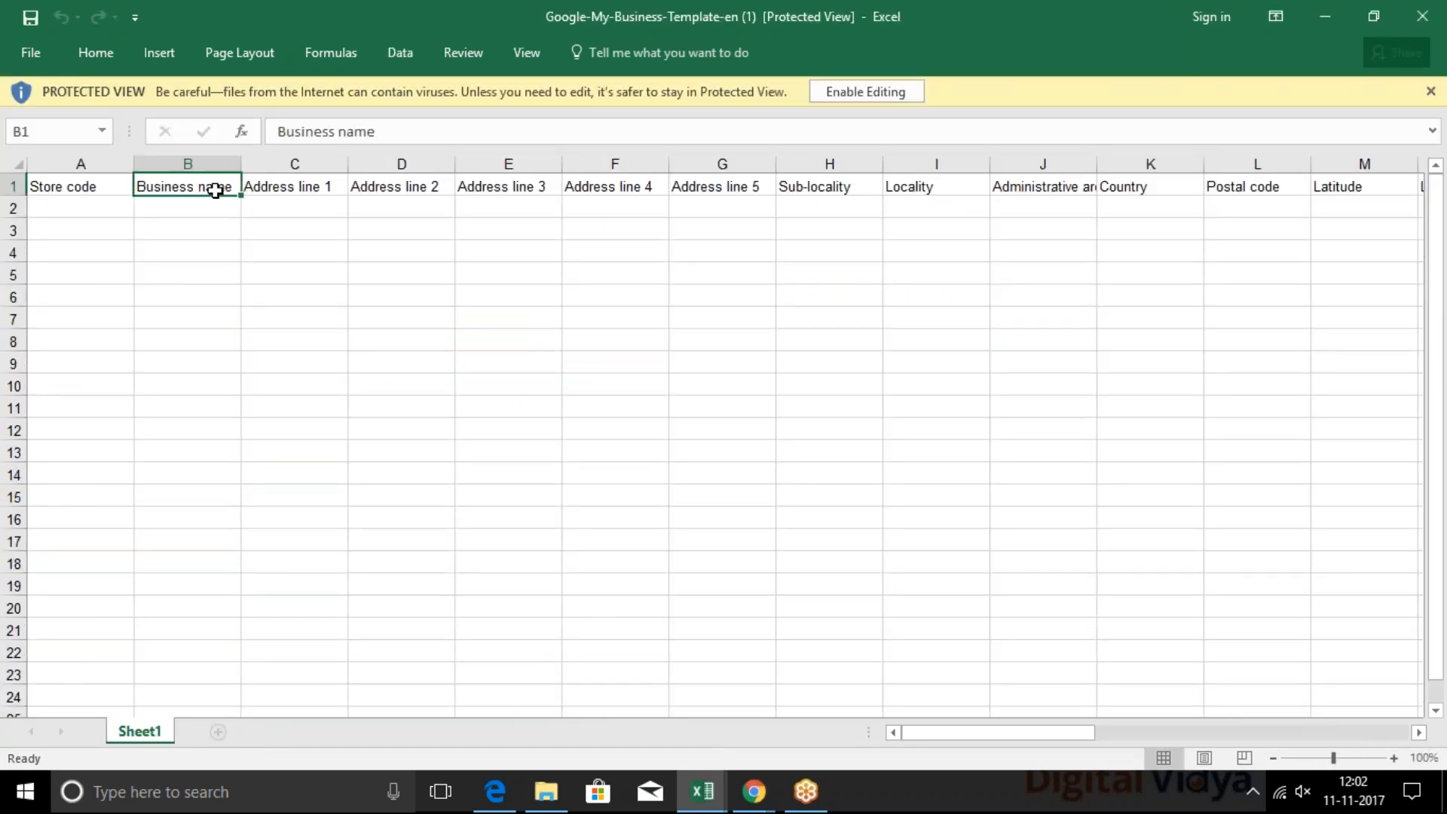
left_click(299, 213)
left_click(161, 188)
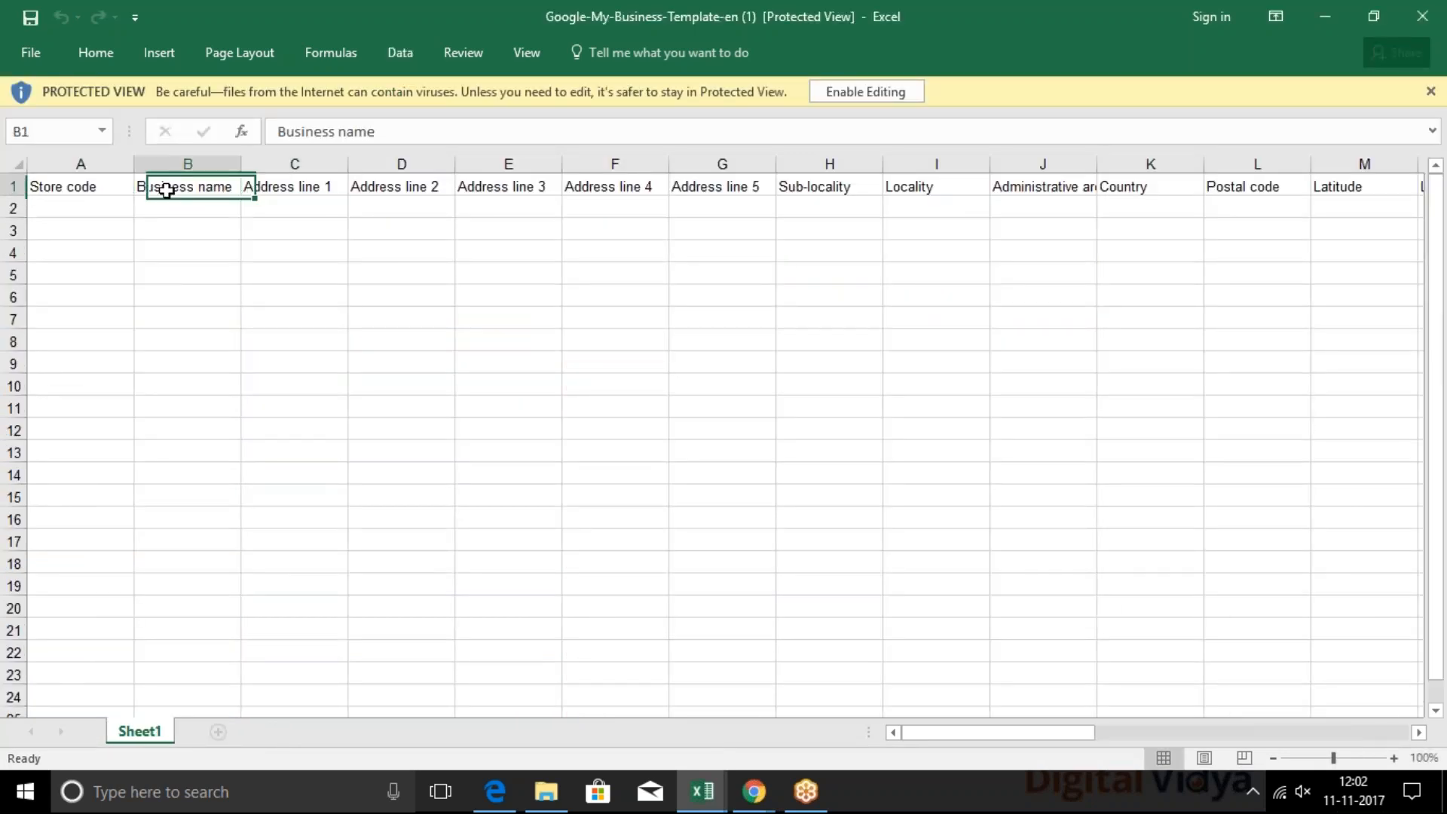
left_click(285, 217)
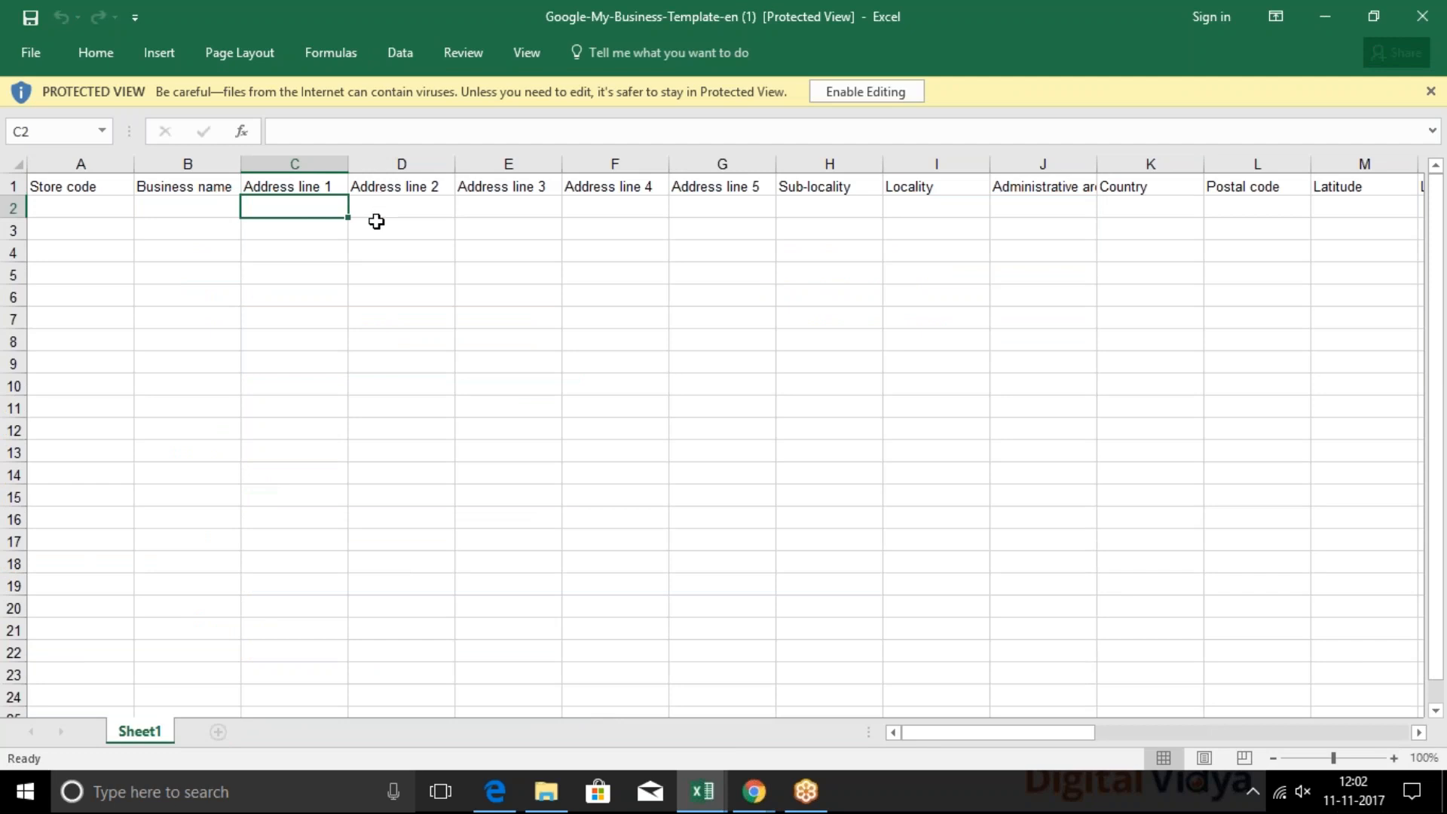
left_click(392, 205)
left_click(496, 216)
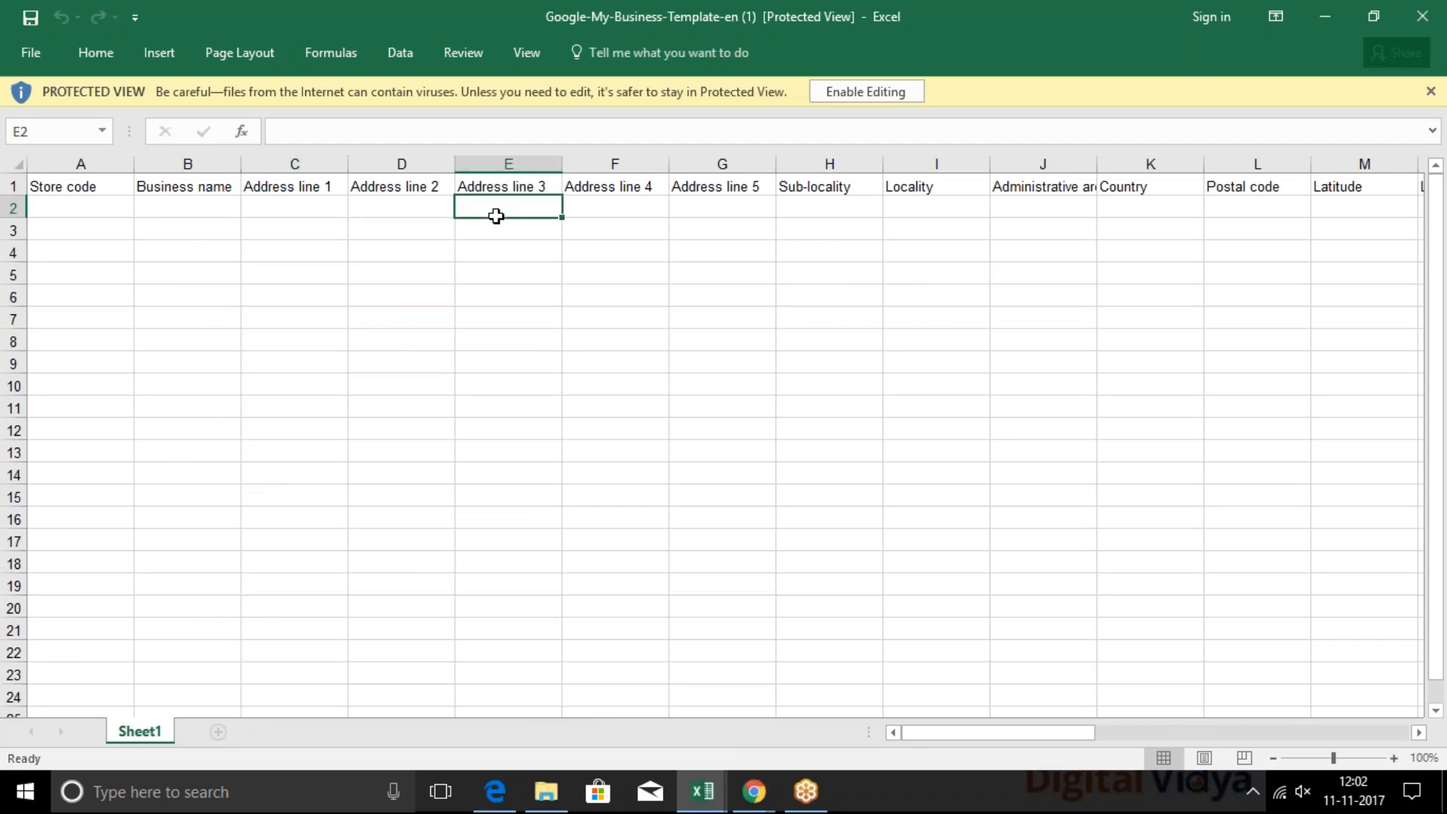
left_click(877, 226)
left_click(1144, 217)
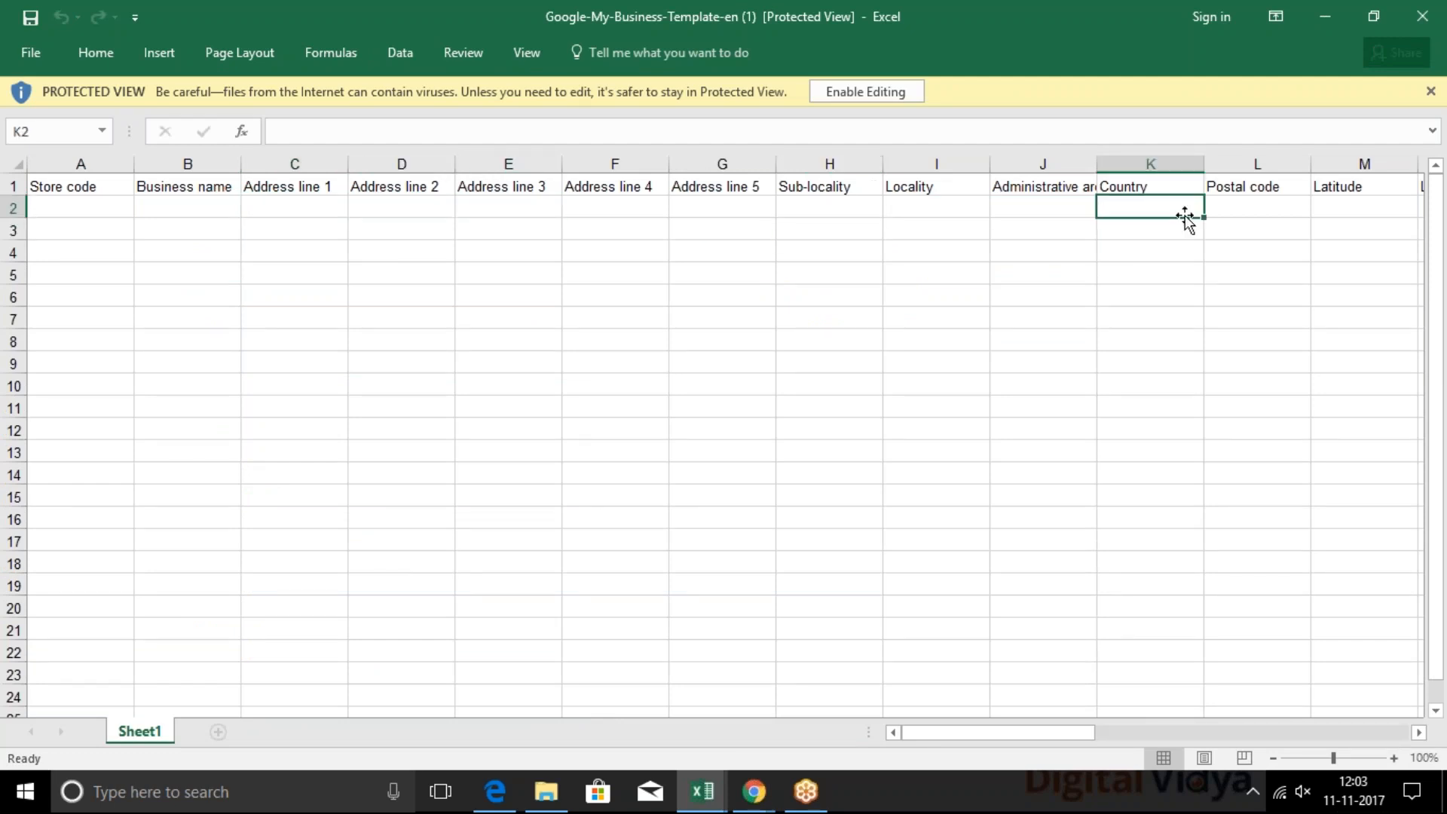
left_click(1257, 251)
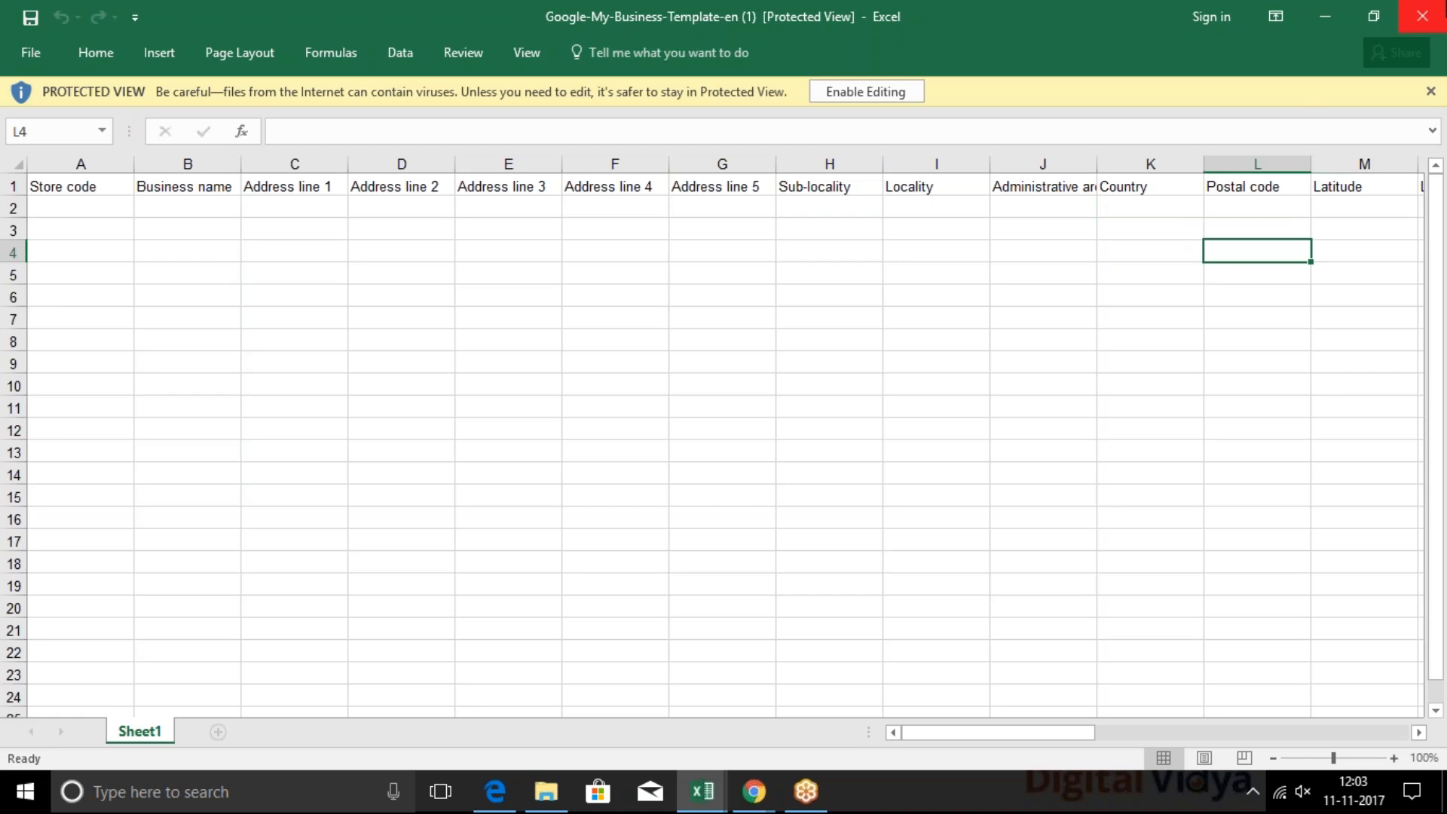
Look over the empty rows under Business name where each location is listed, and close the template workbook
left_click(204, 207)
left_click(200, 226)
left_click(202, 246)
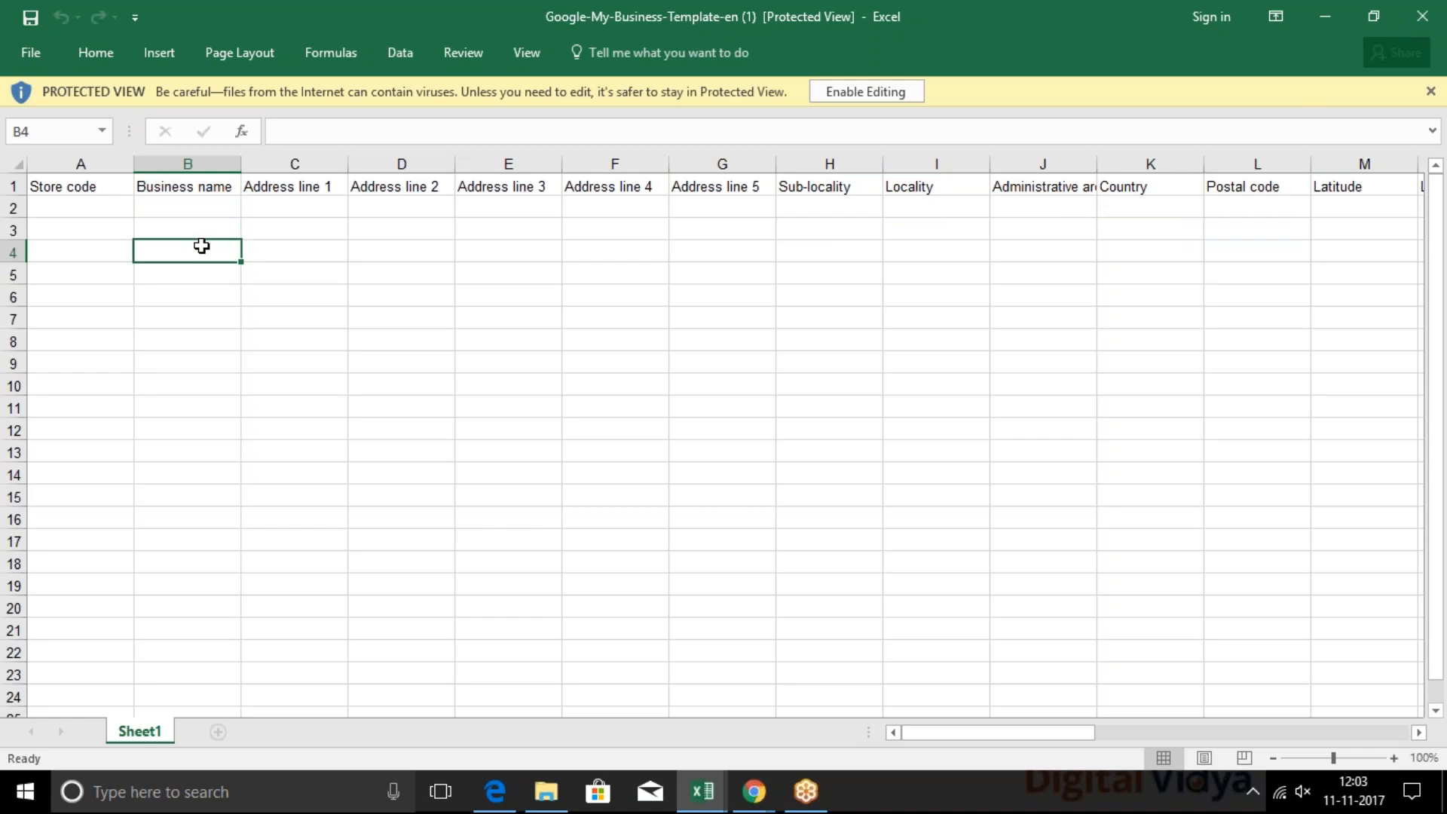
left_click(208, 215)
left_click(204, 232)
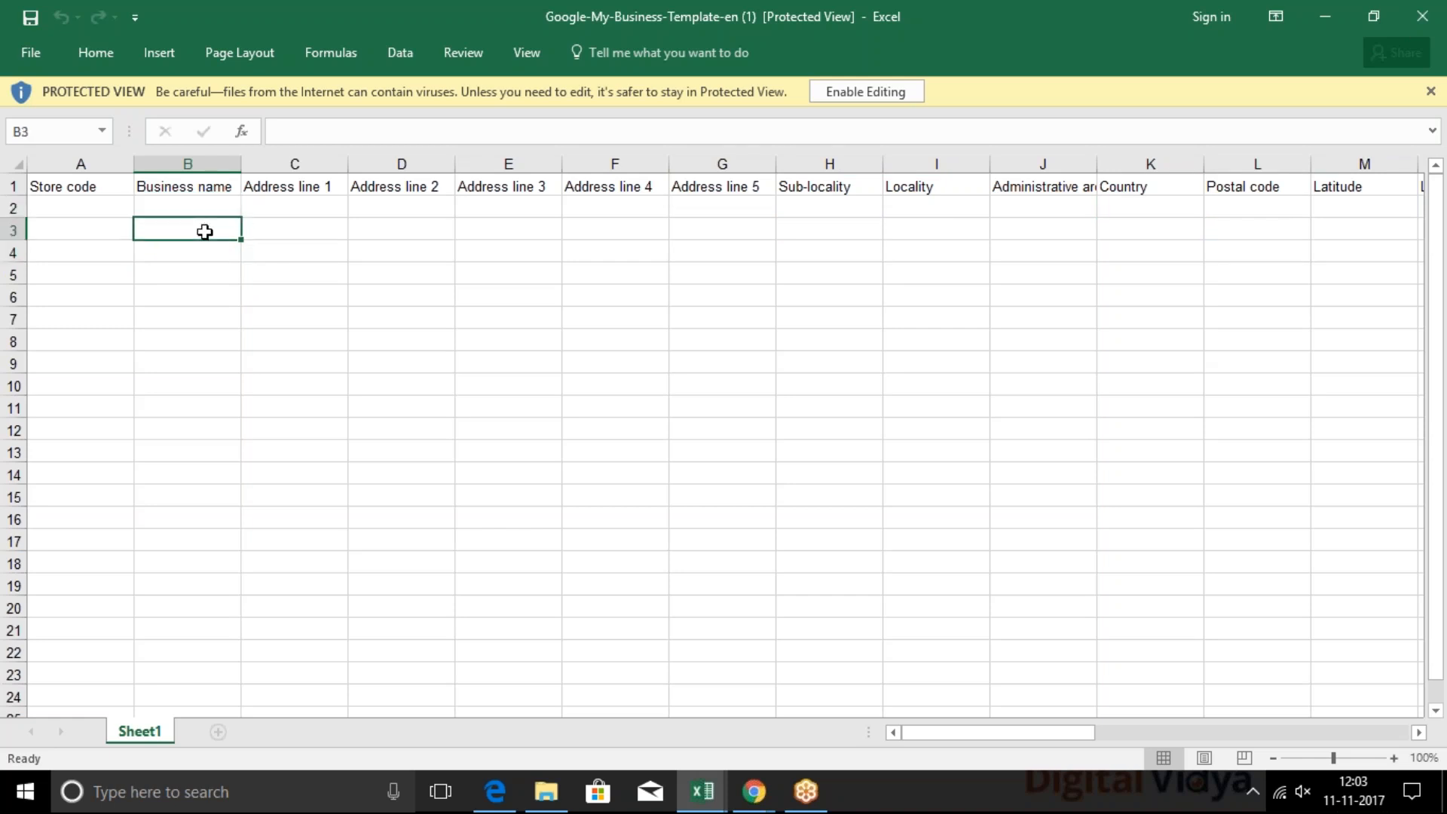
left_click(189, 251)
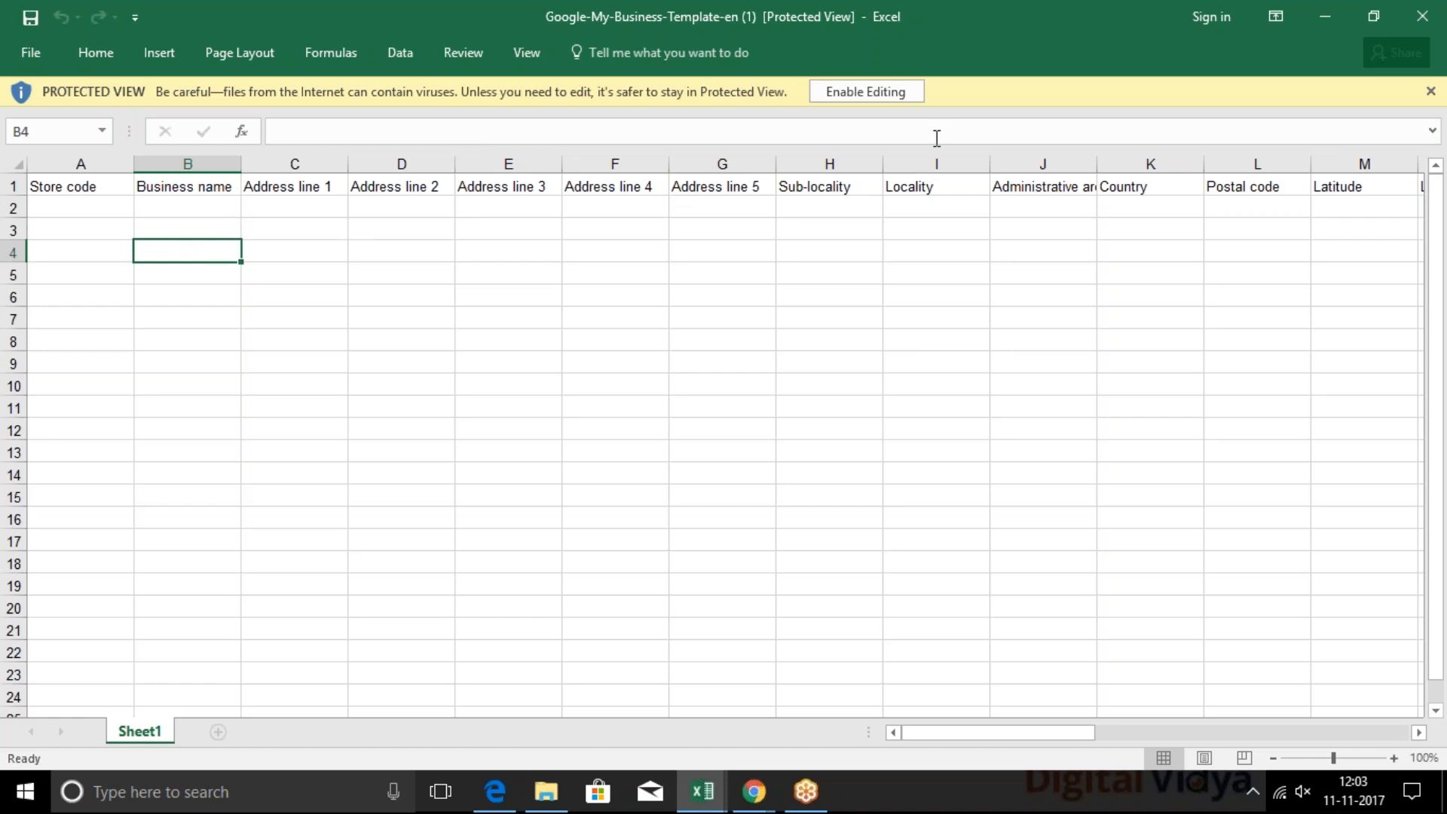
left_click(1435, 9)
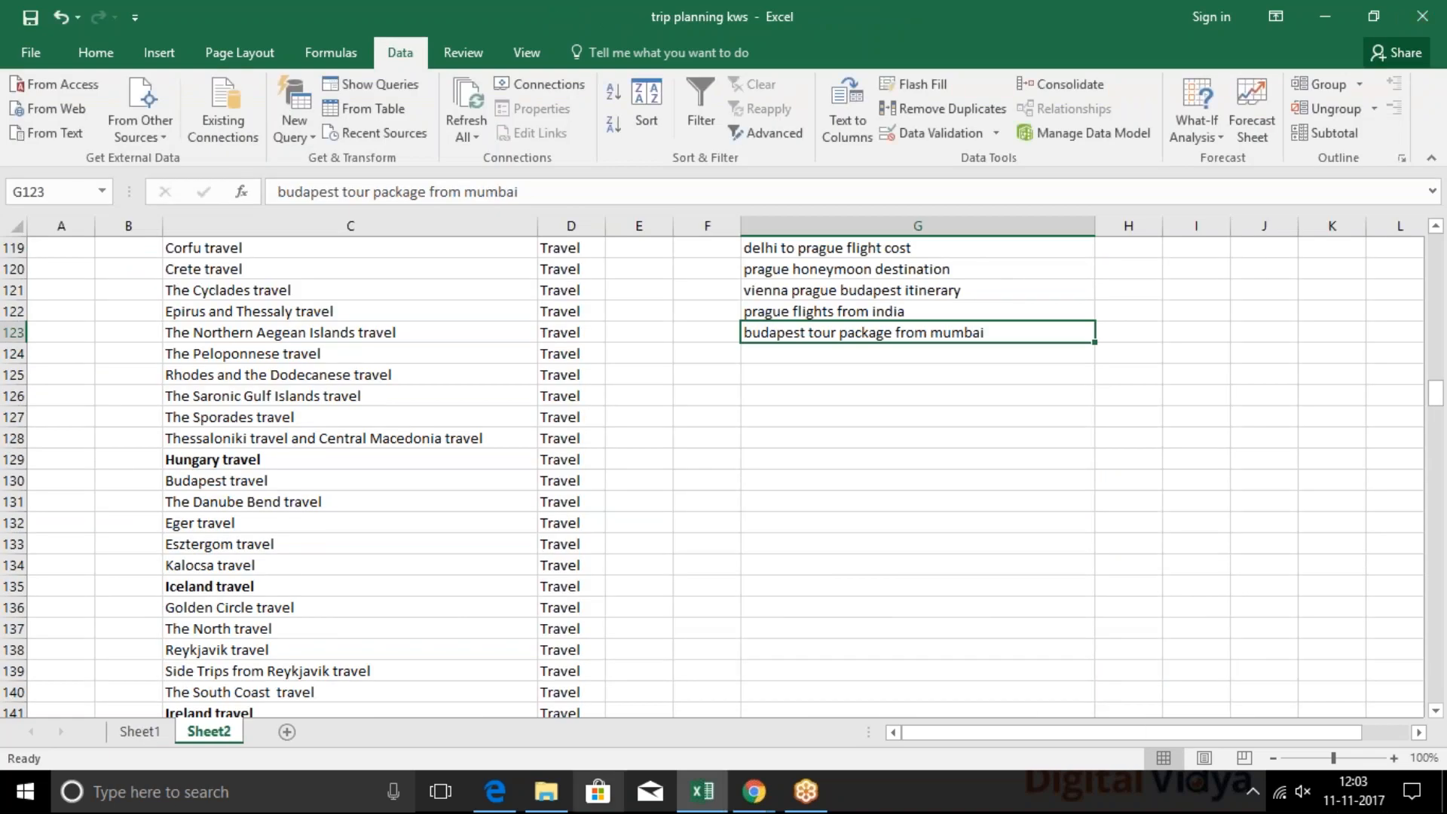
Return to the Google My Business window and view the import file chooser with the downloaded template, without selecting a file
mouse_move(750, 790)
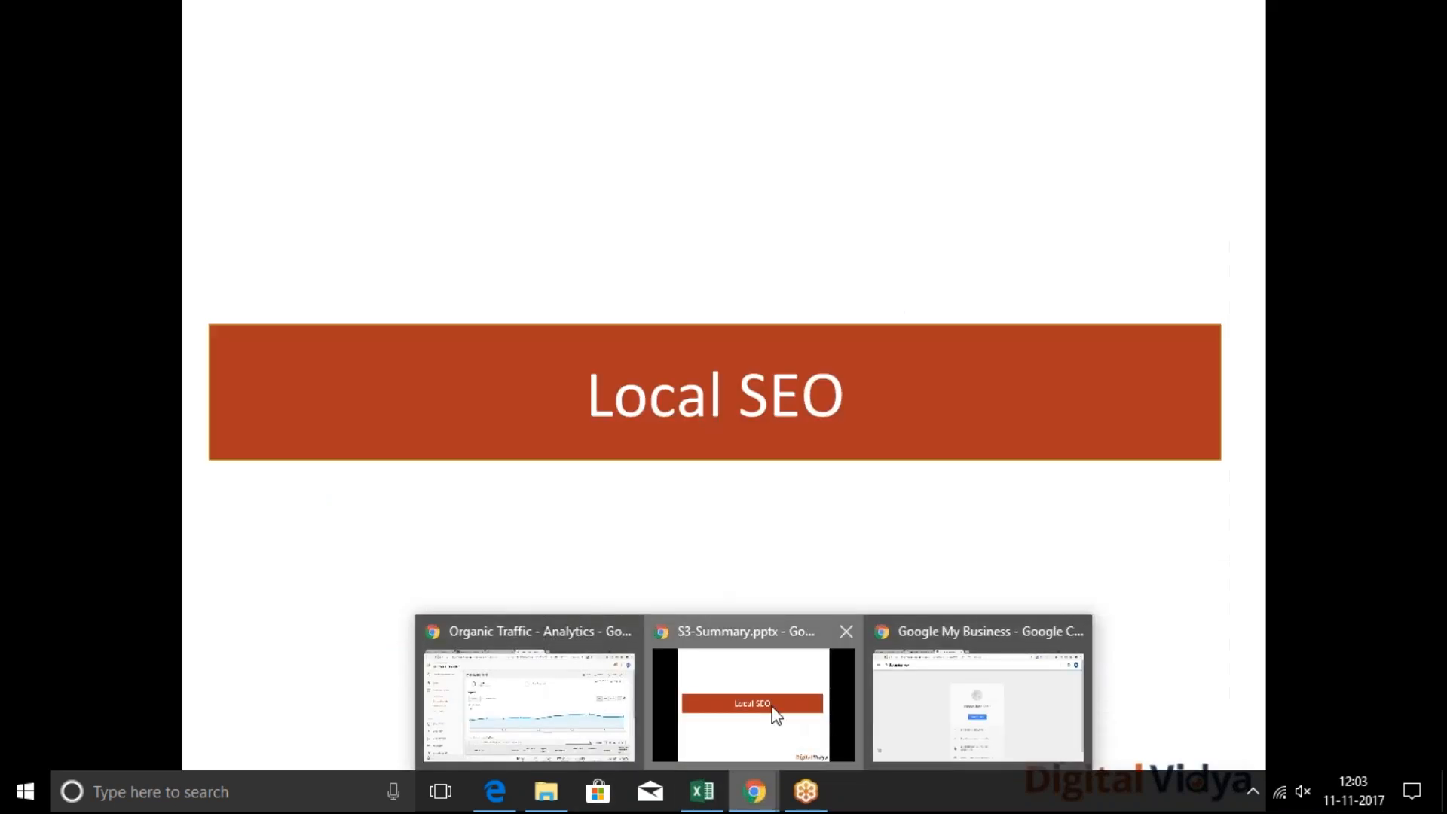
left_click(774, 712)
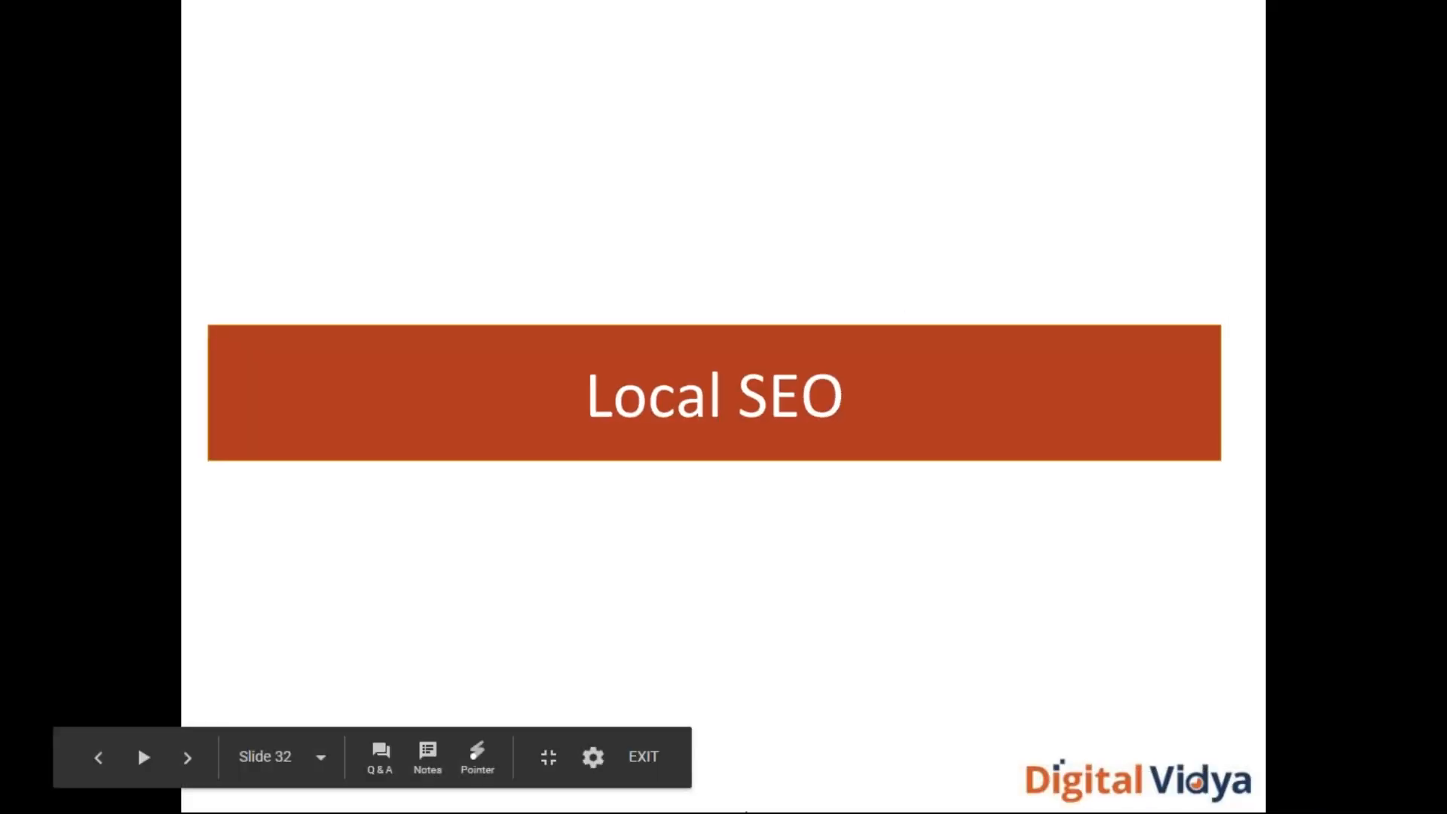
key("alt+Tab")
mouse_move(754, 791)
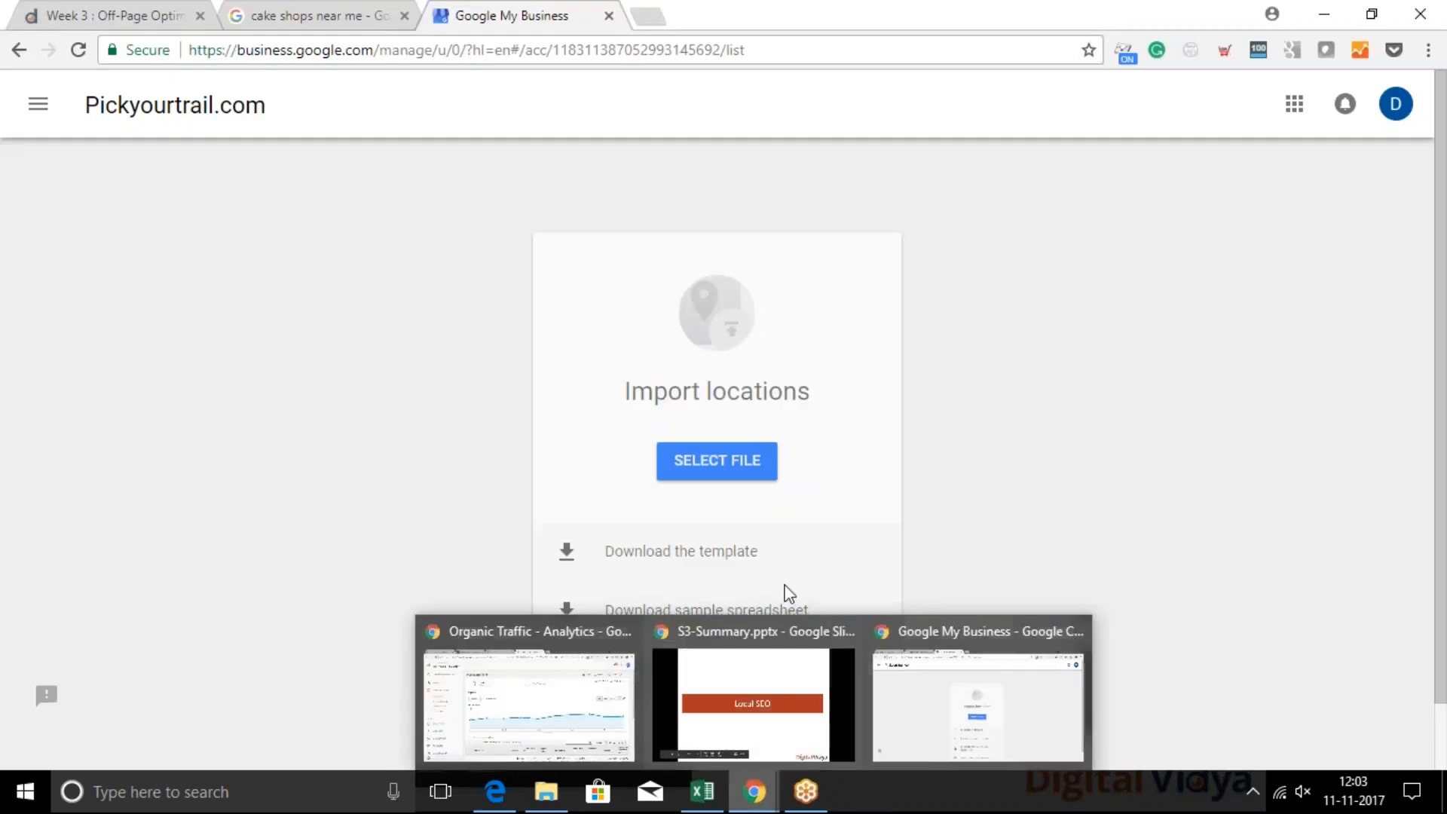
left_click(717, 461)
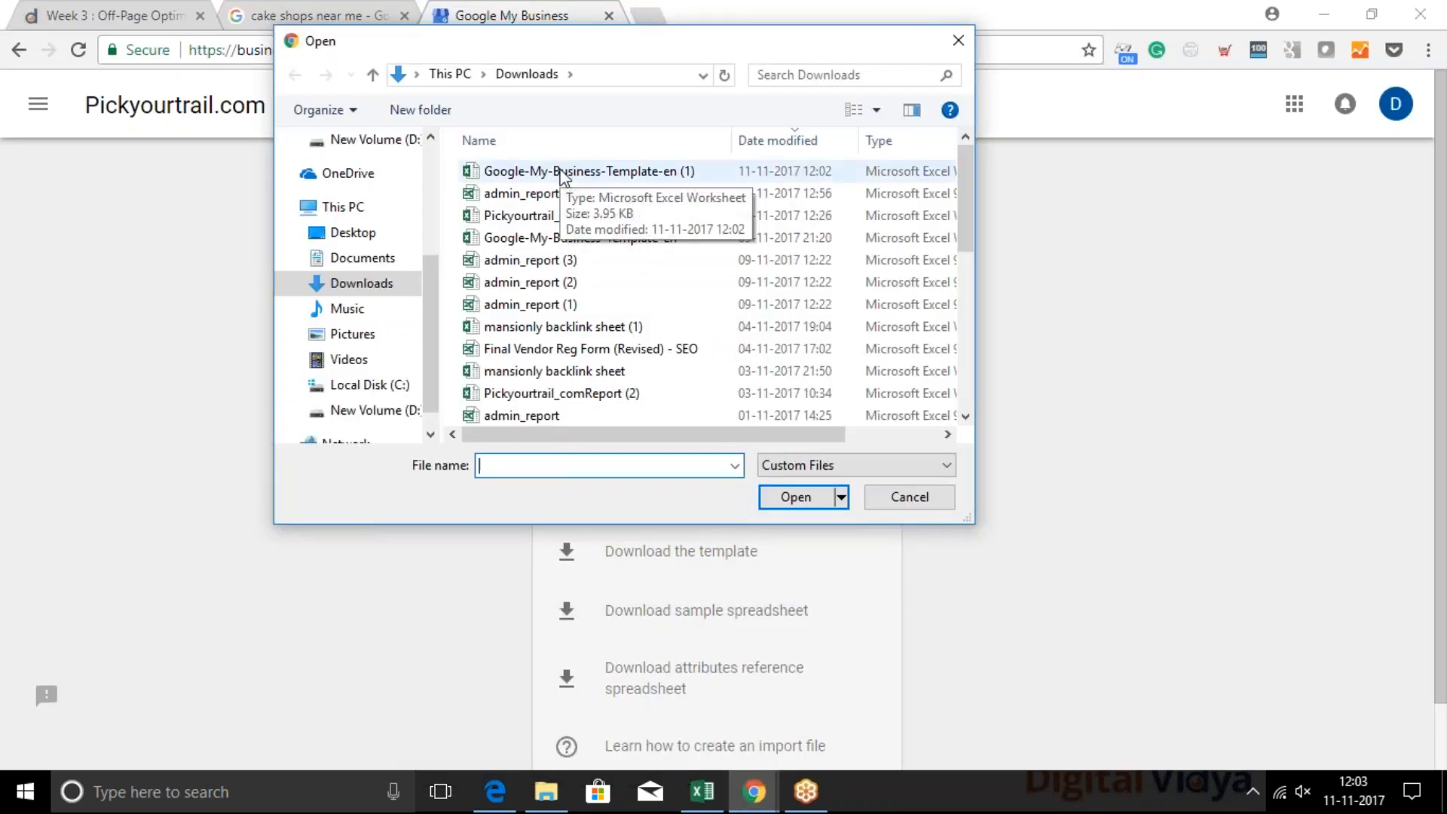
left_click(912, 506)
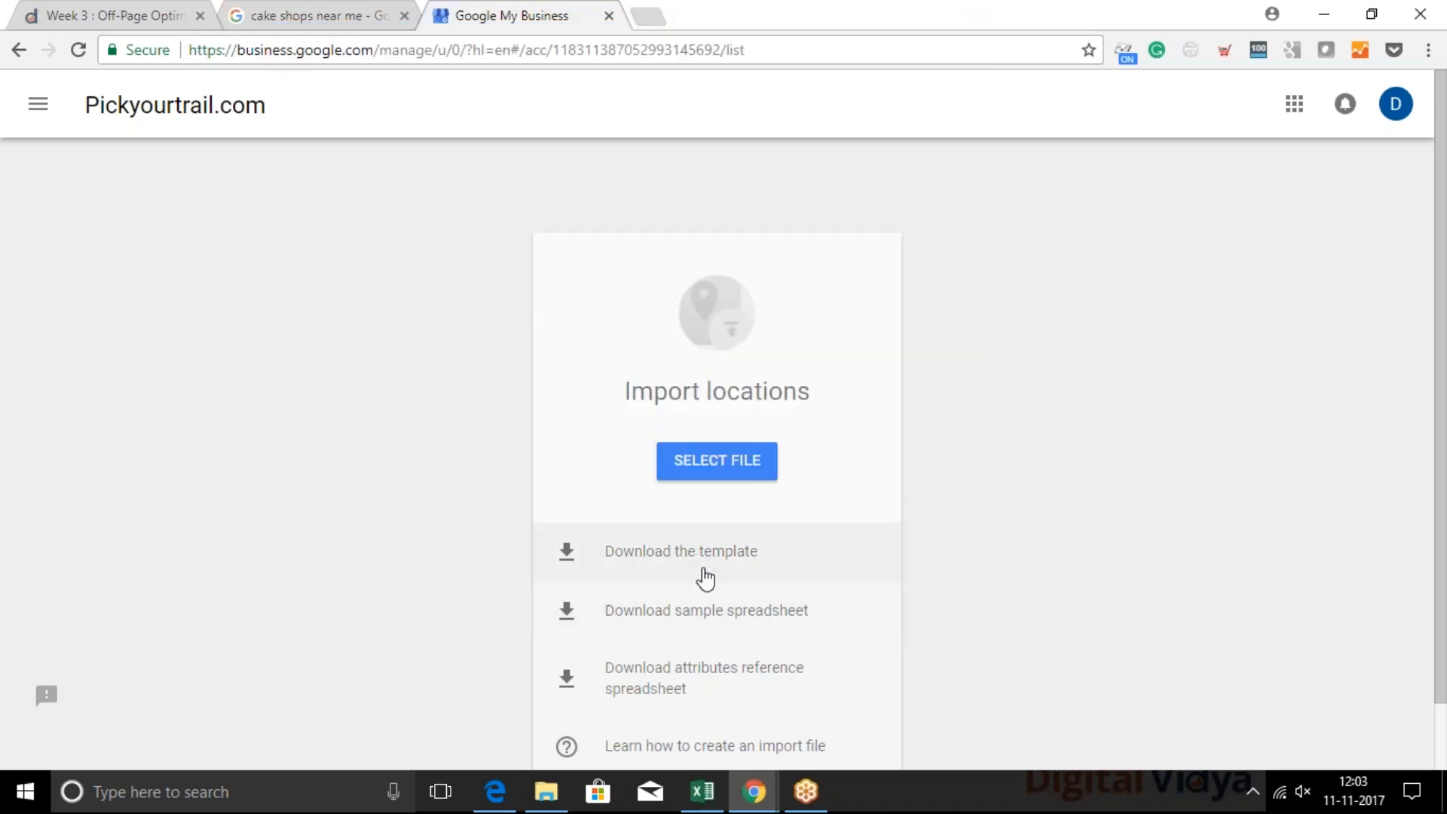
Start adding a single location with the business name "Pickyourtrail", filling the form from the suggested Chennai listing
scroll(708, 565, "down", 1)
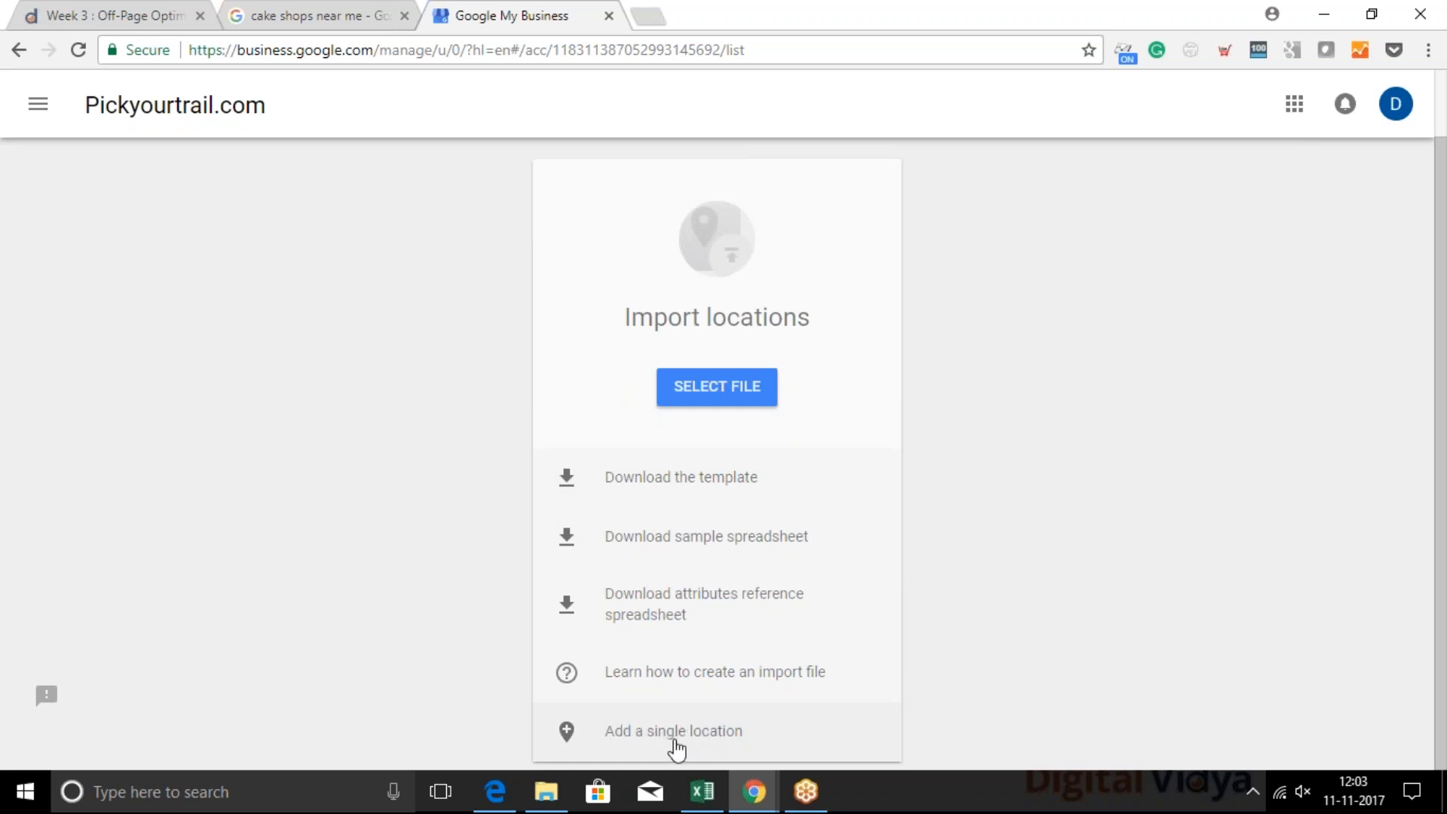
left_click(674, 742)
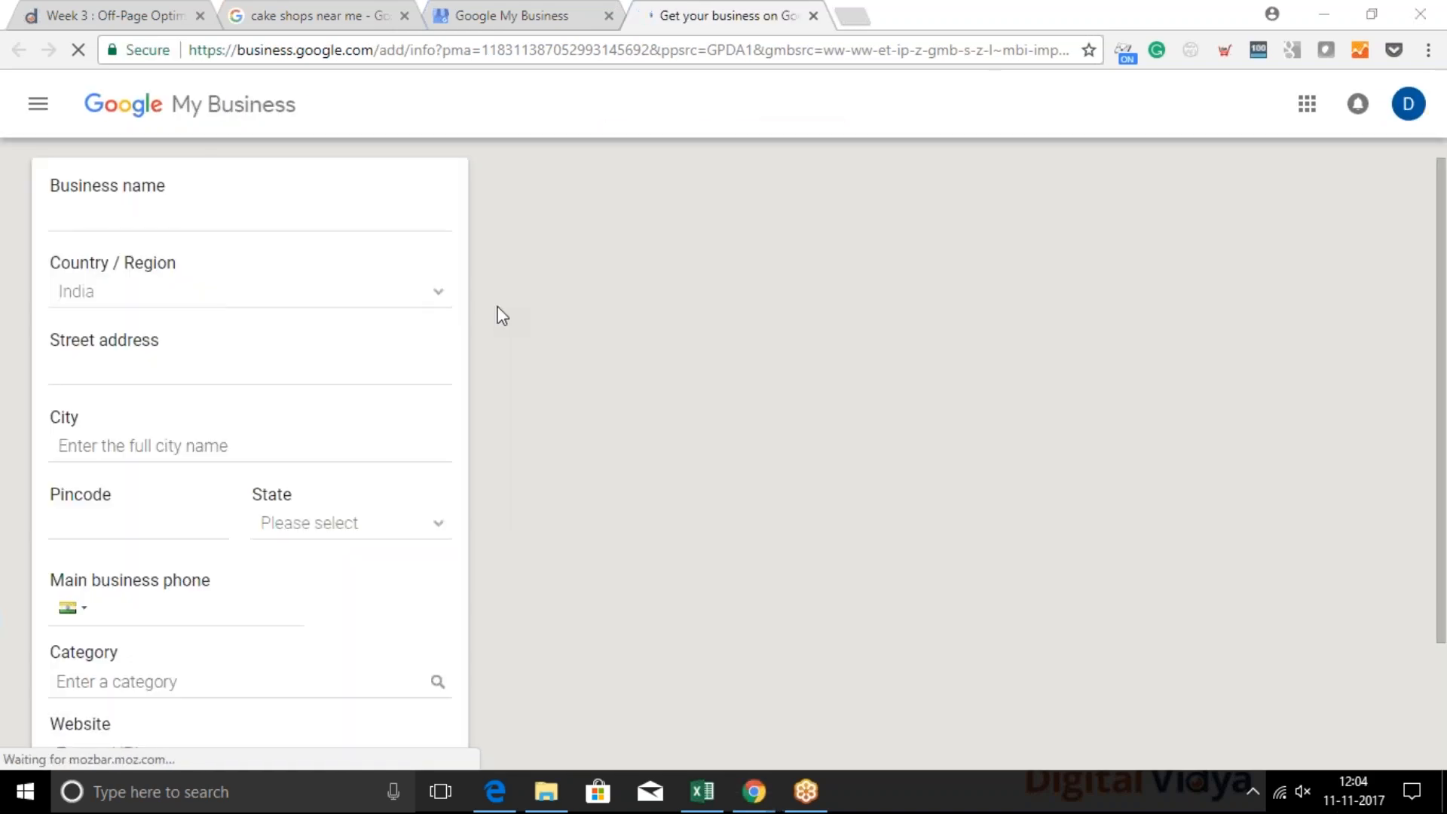
left_click(146, 222)
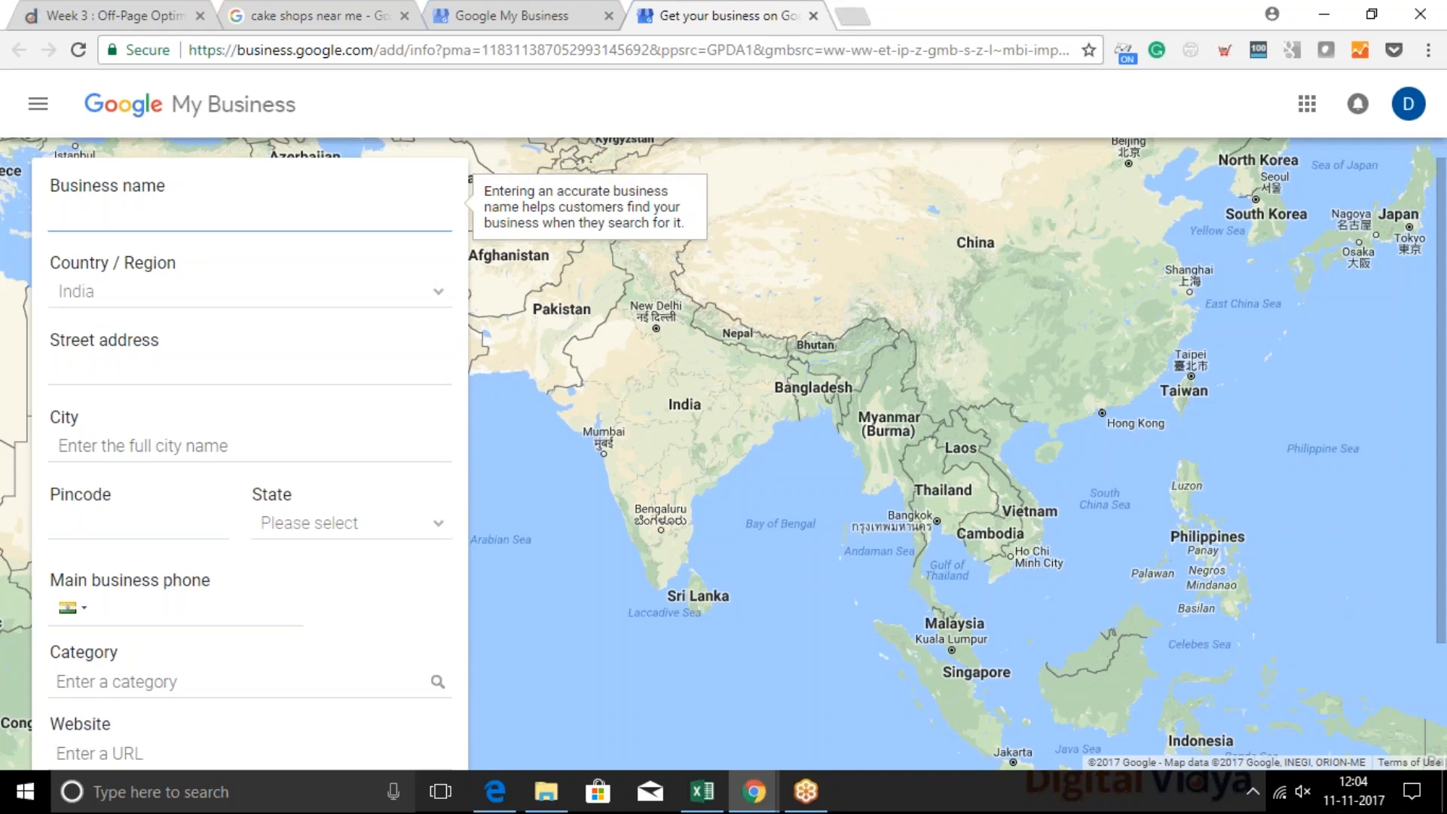
type("Pickyourtrail")
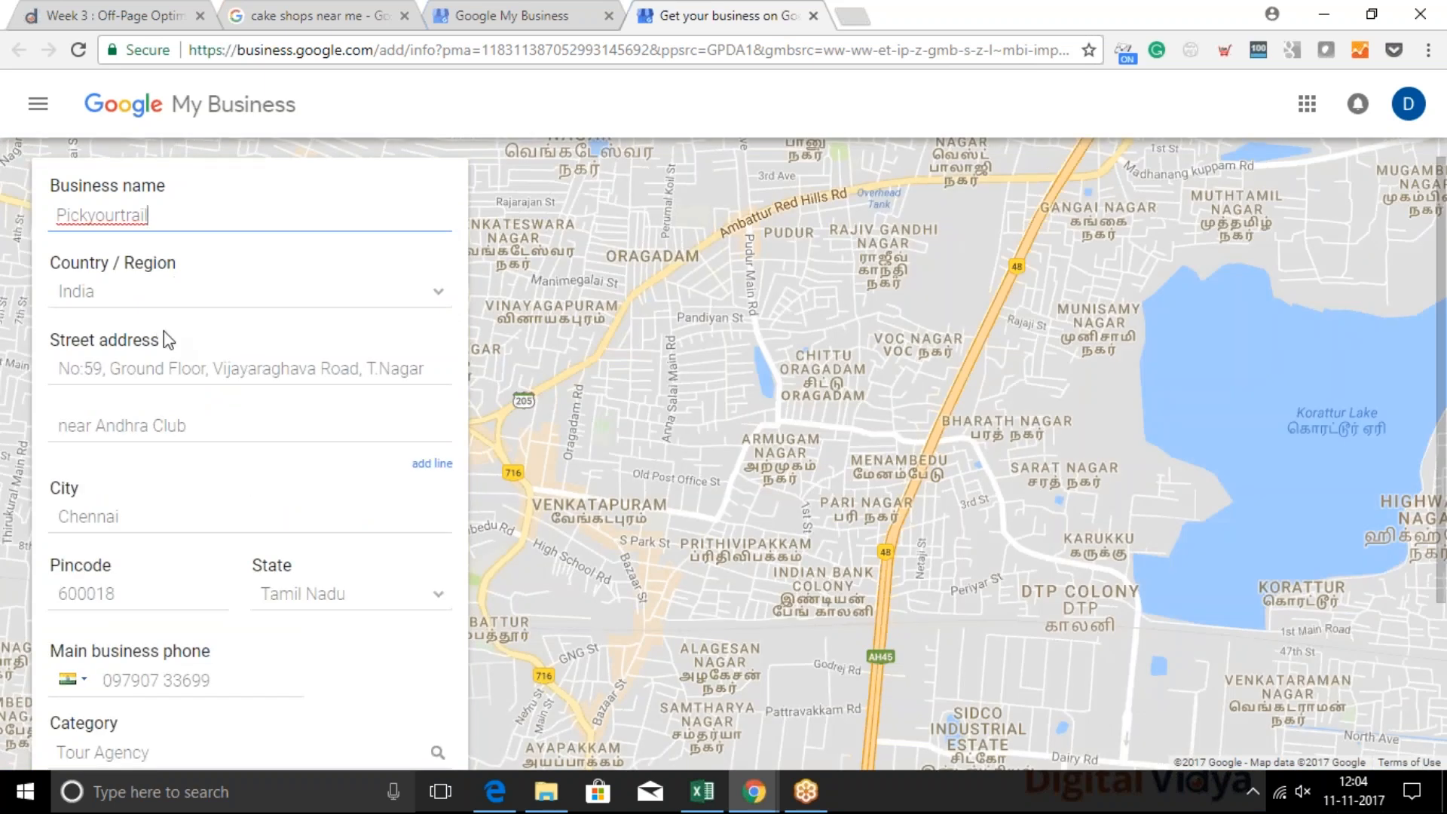
Clear the first street address line and change the business name to "Pickyourtrail.com"
triple_click(166, 368)
key("BackSpace")
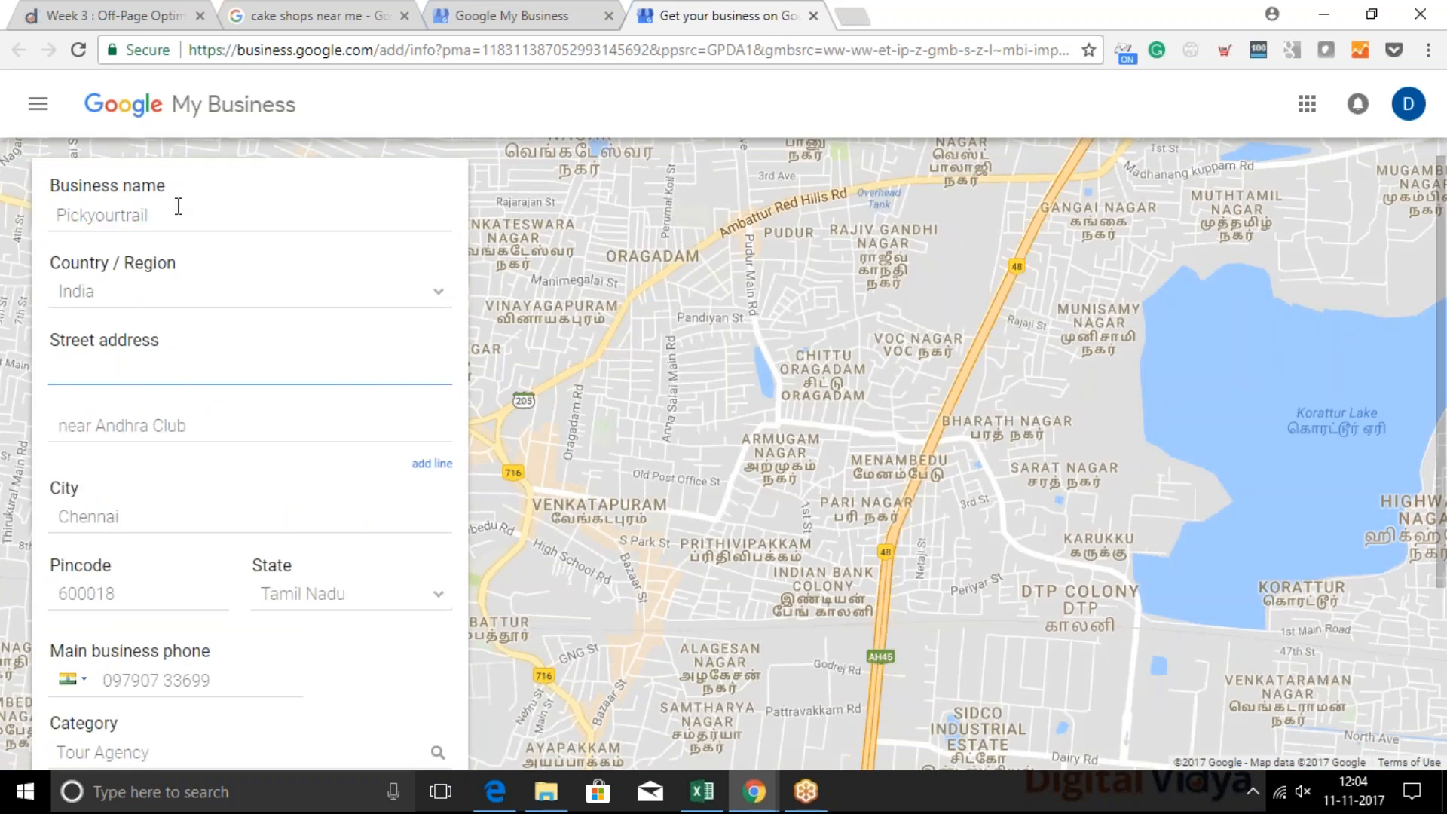
left_click(178, 206)
type(".com")
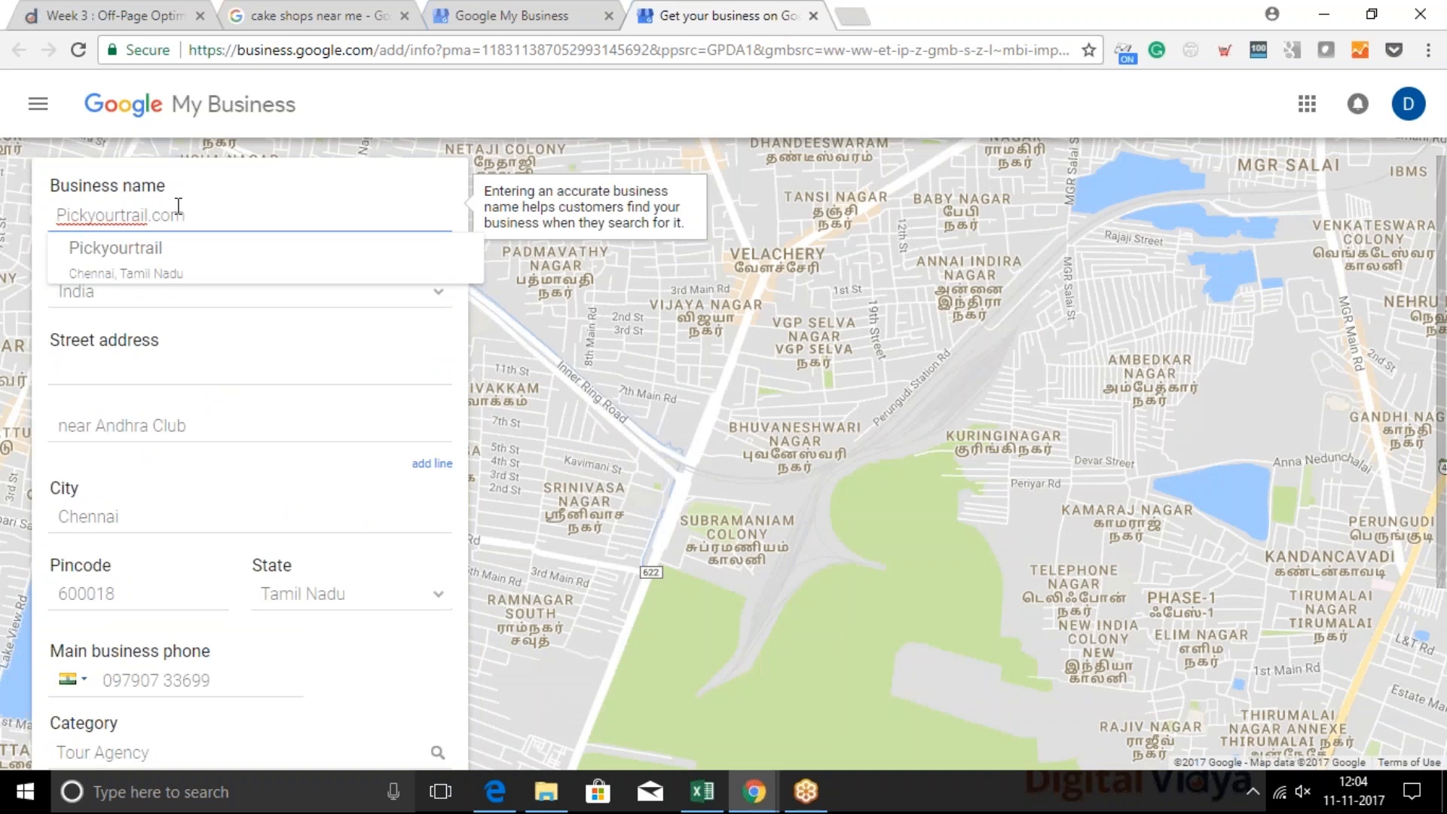
left_click_drag(213, 207, 4, 188)
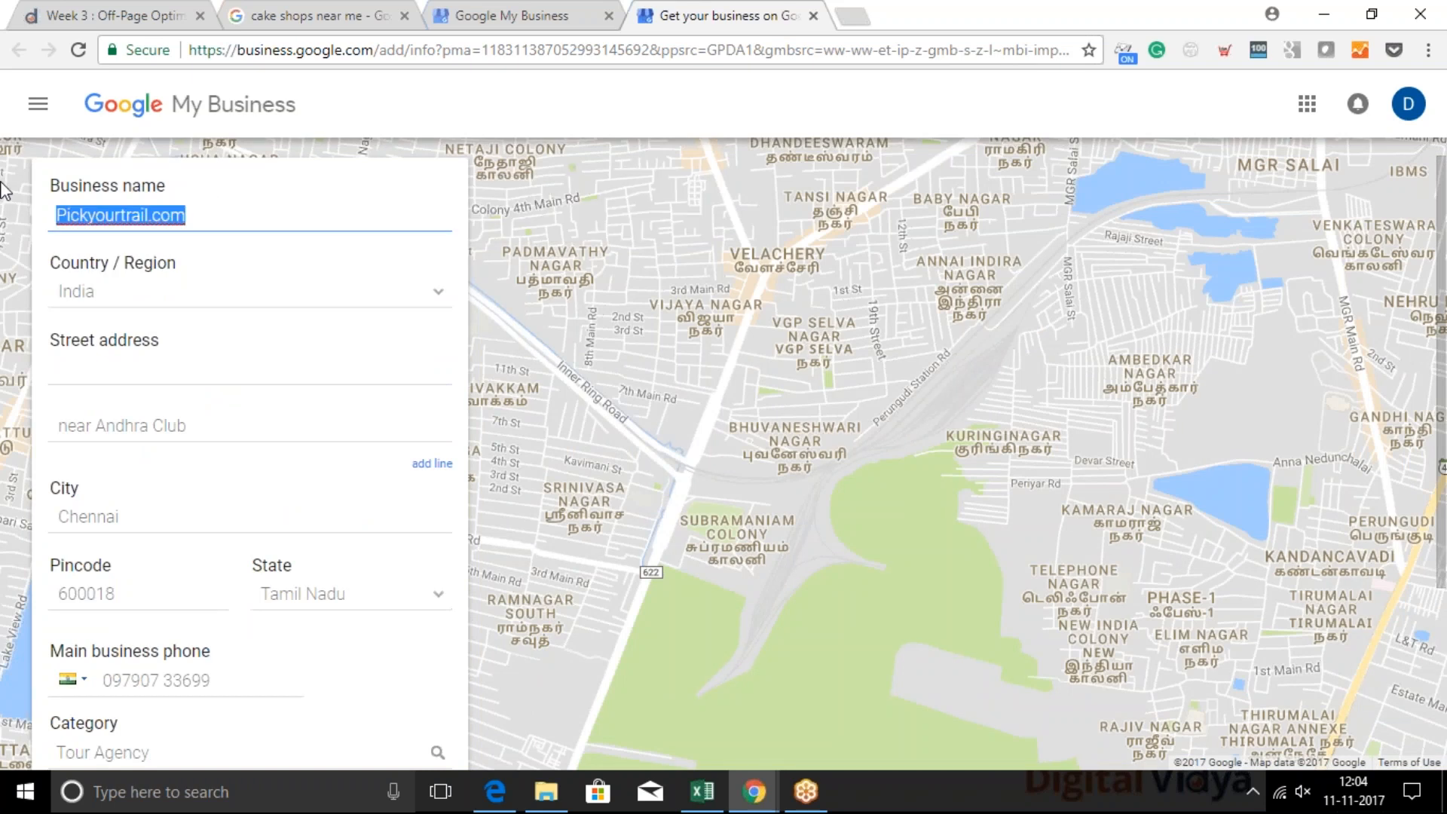
Clear the second street address line and the city from the location form
triple_click(269, 424)
key("BackSpace")
left_click(187, 516)
double_click(187, 516)
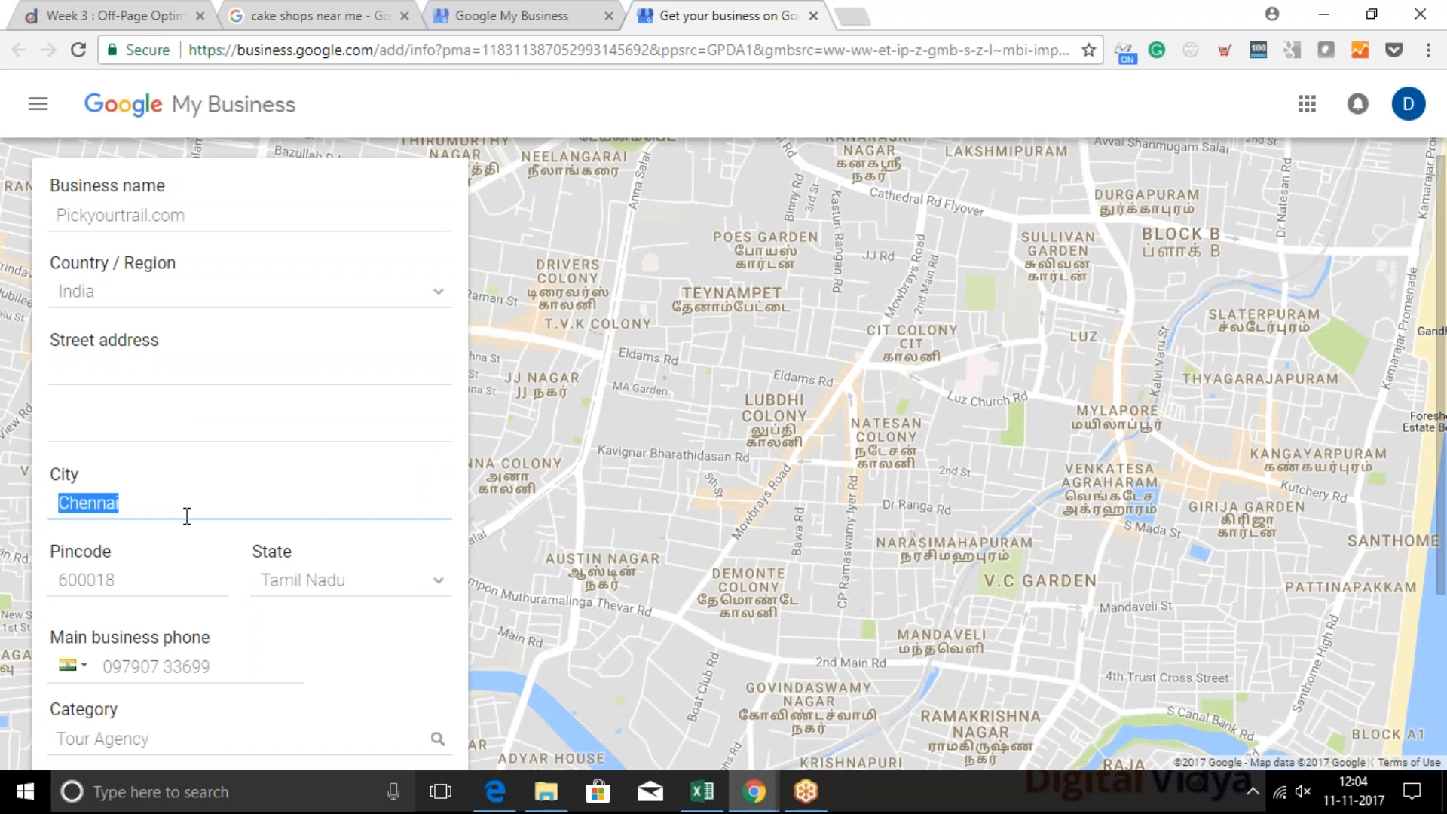
key("BackSpace")
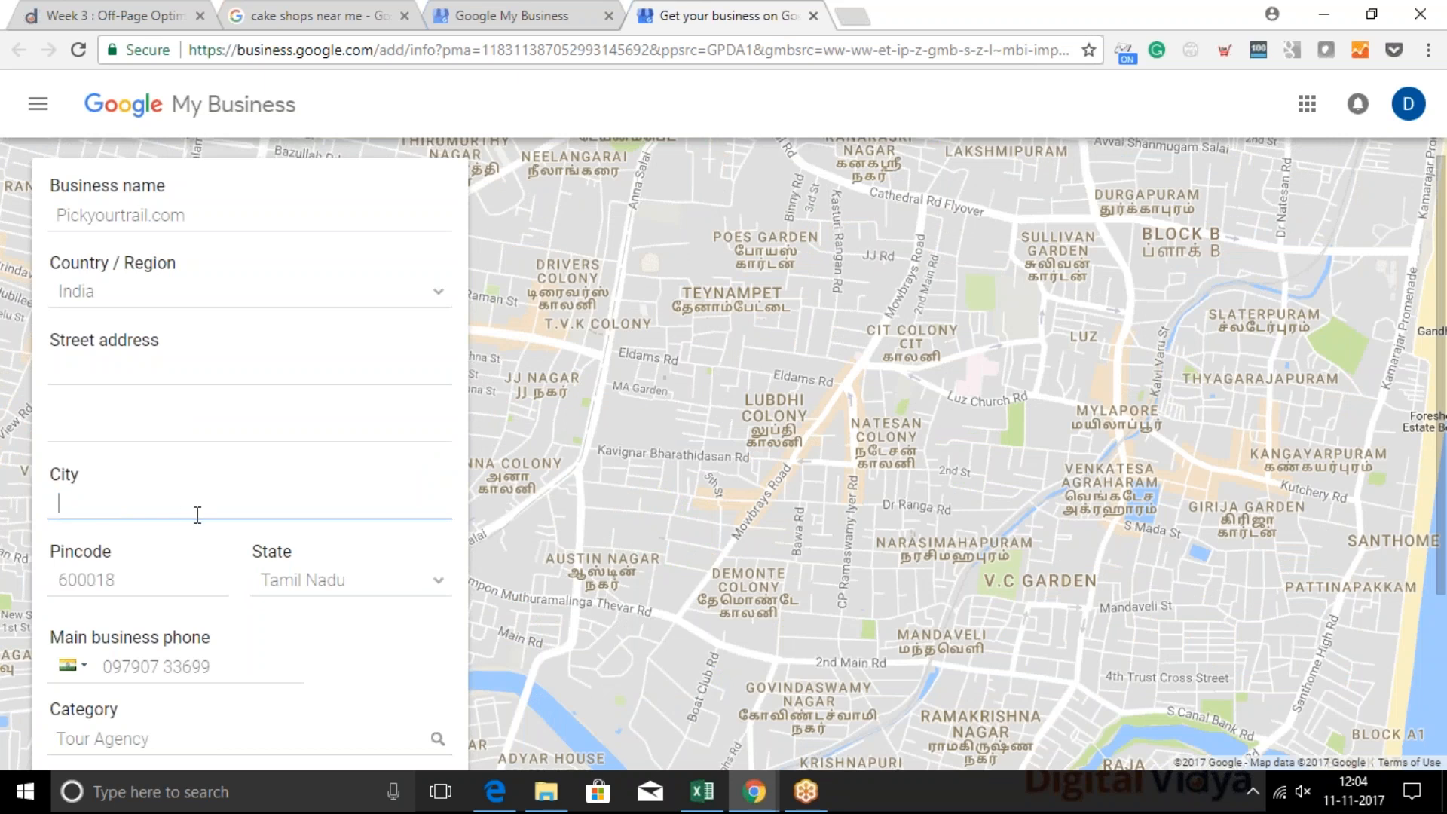
left_click(187, 415)
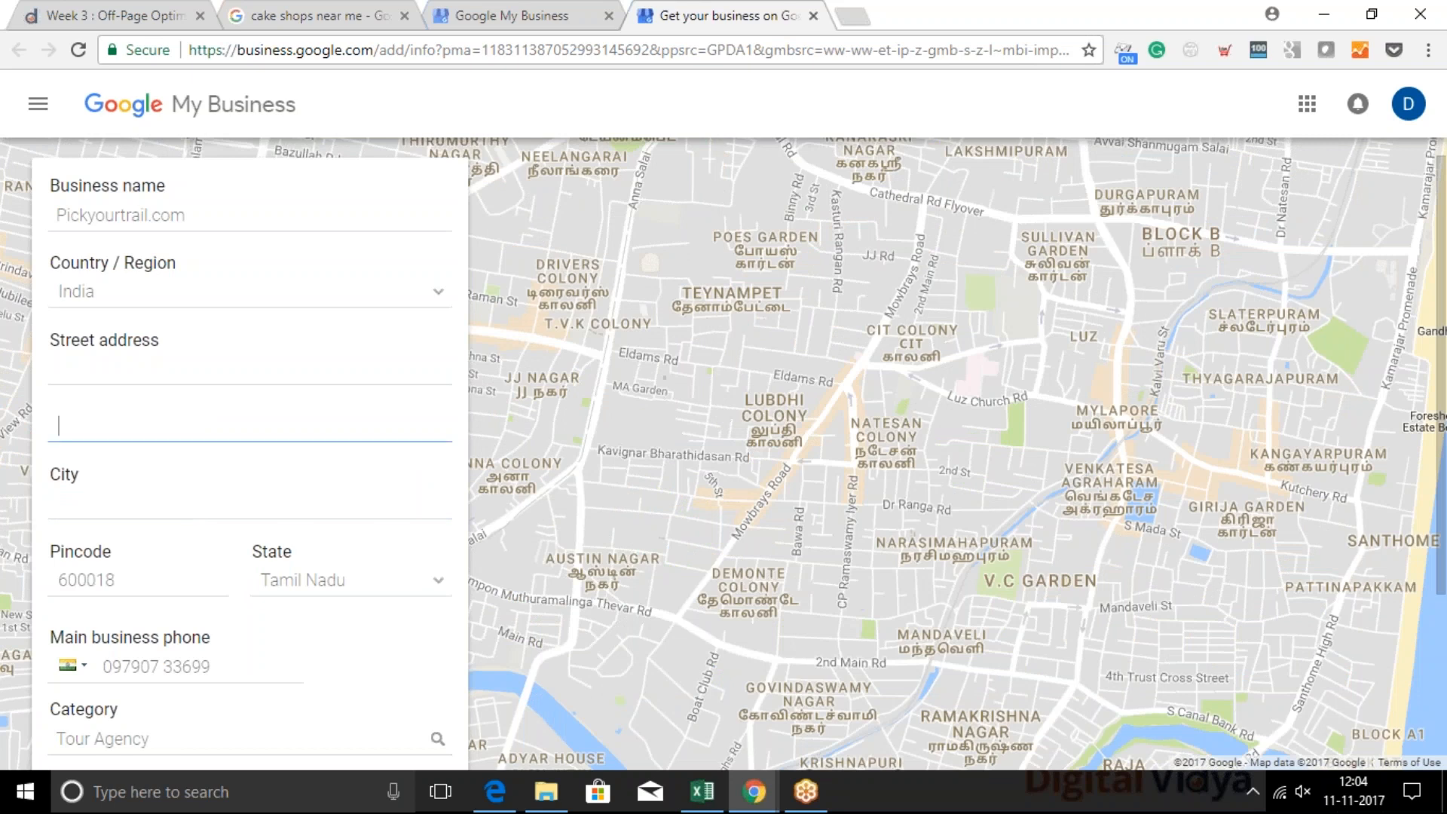
left_click(124, 375)
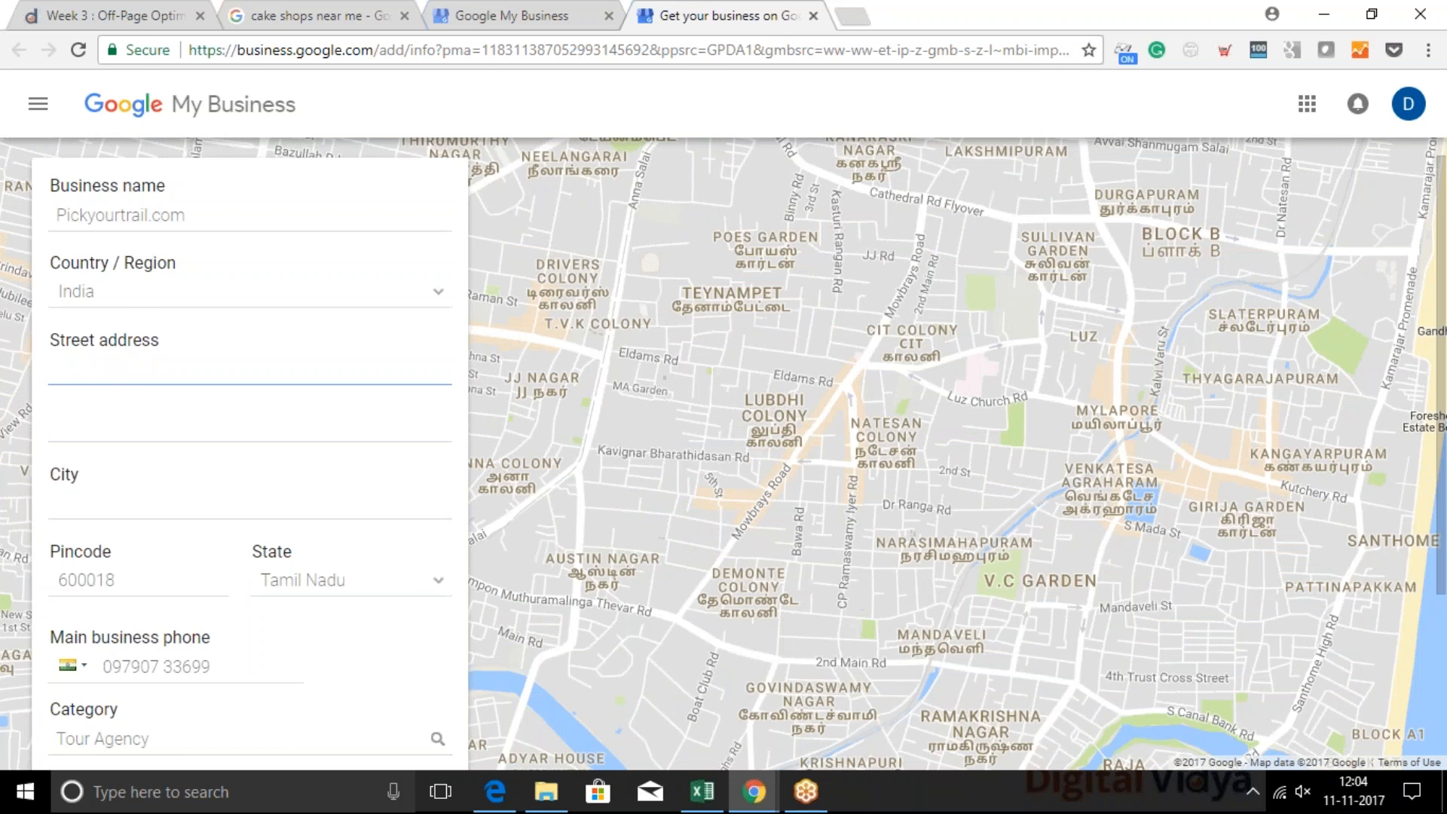
mouse_move(245, 207)
scroll(146, 657, "down", 3)
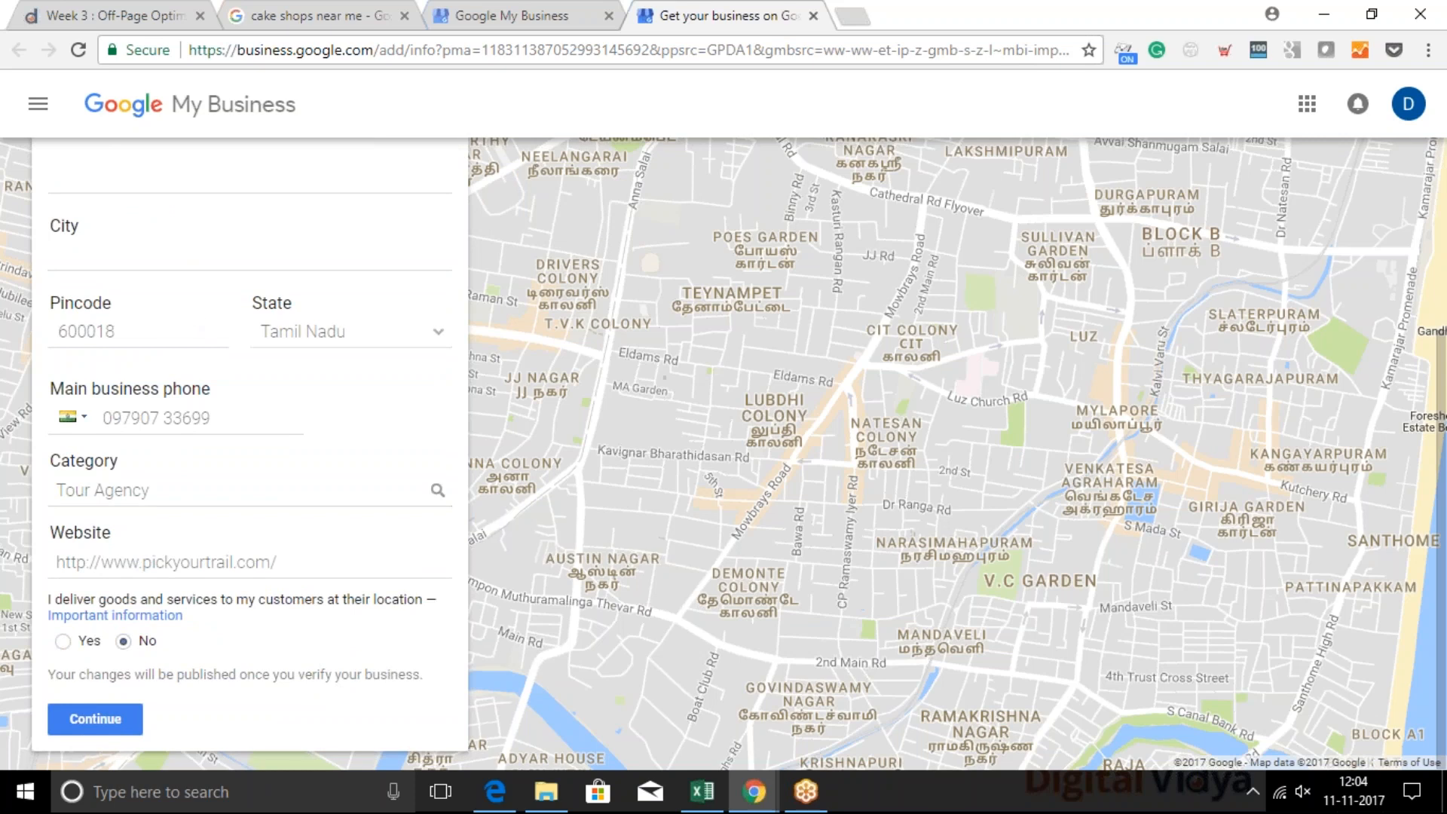
Discard the current location form and start a new single location with the business name "Pickyourtrail.com"
left_click(516, 13)
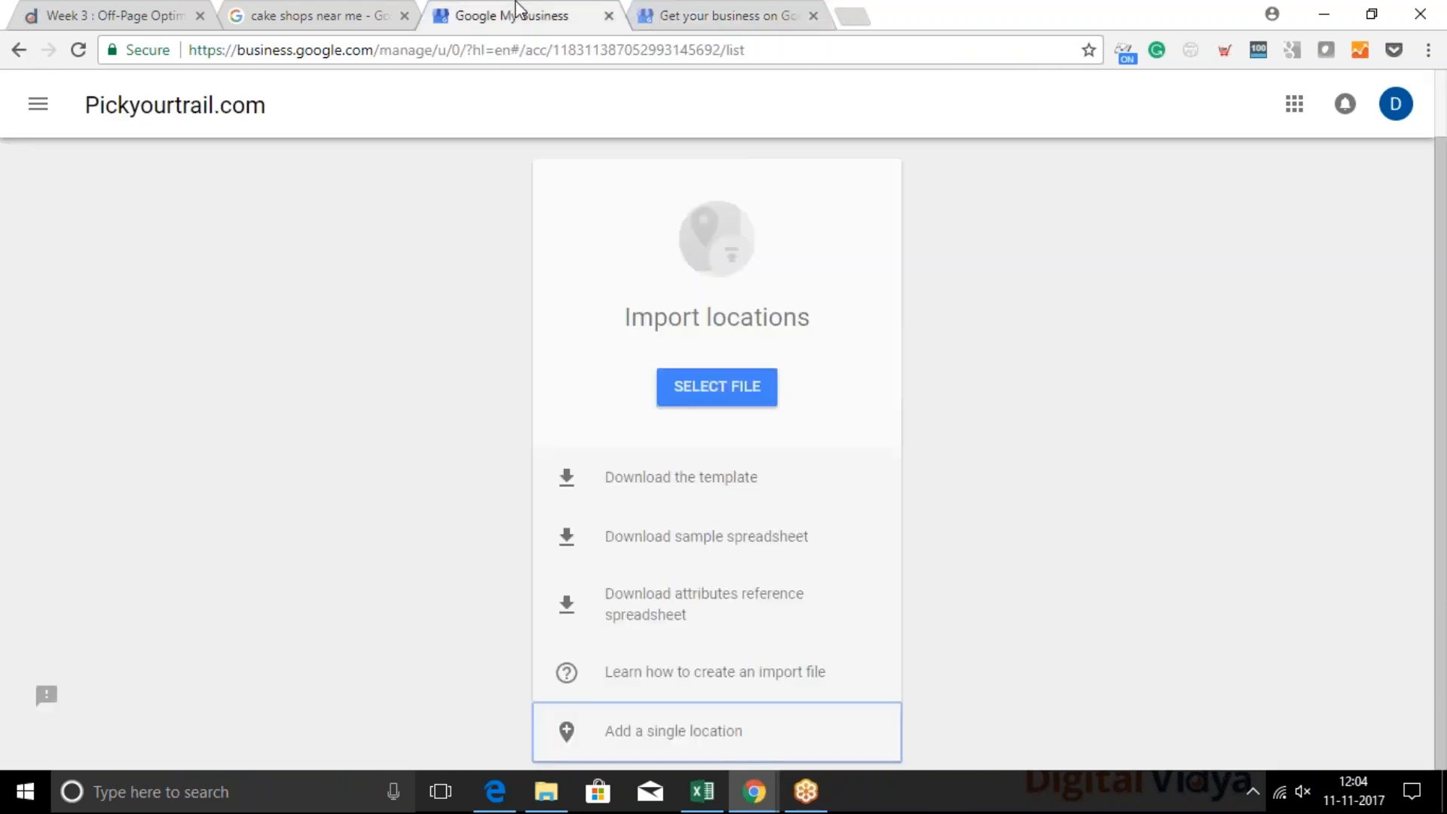
left_click(813, 16)
left_click(721, 729)
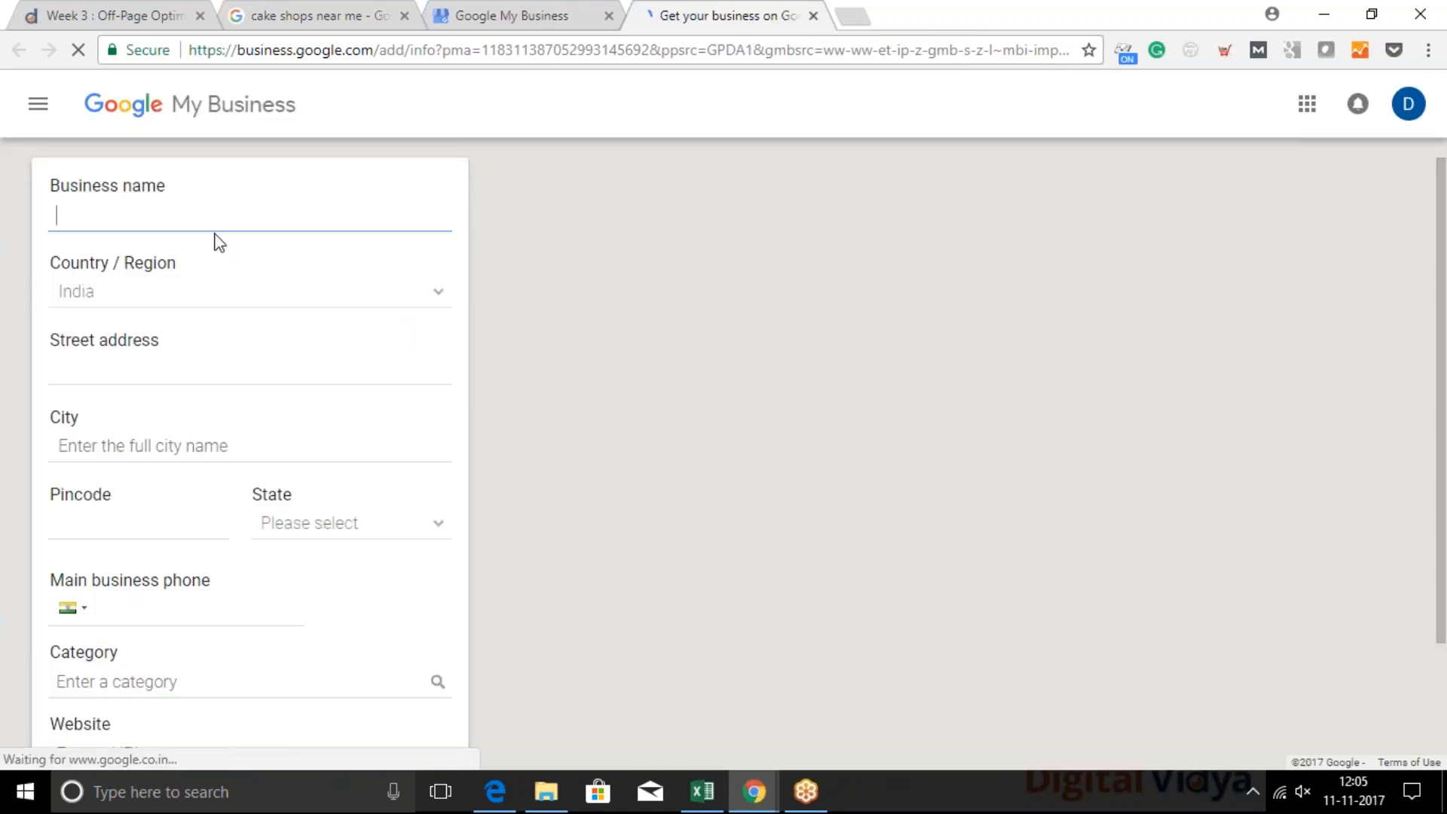
type("Pick")
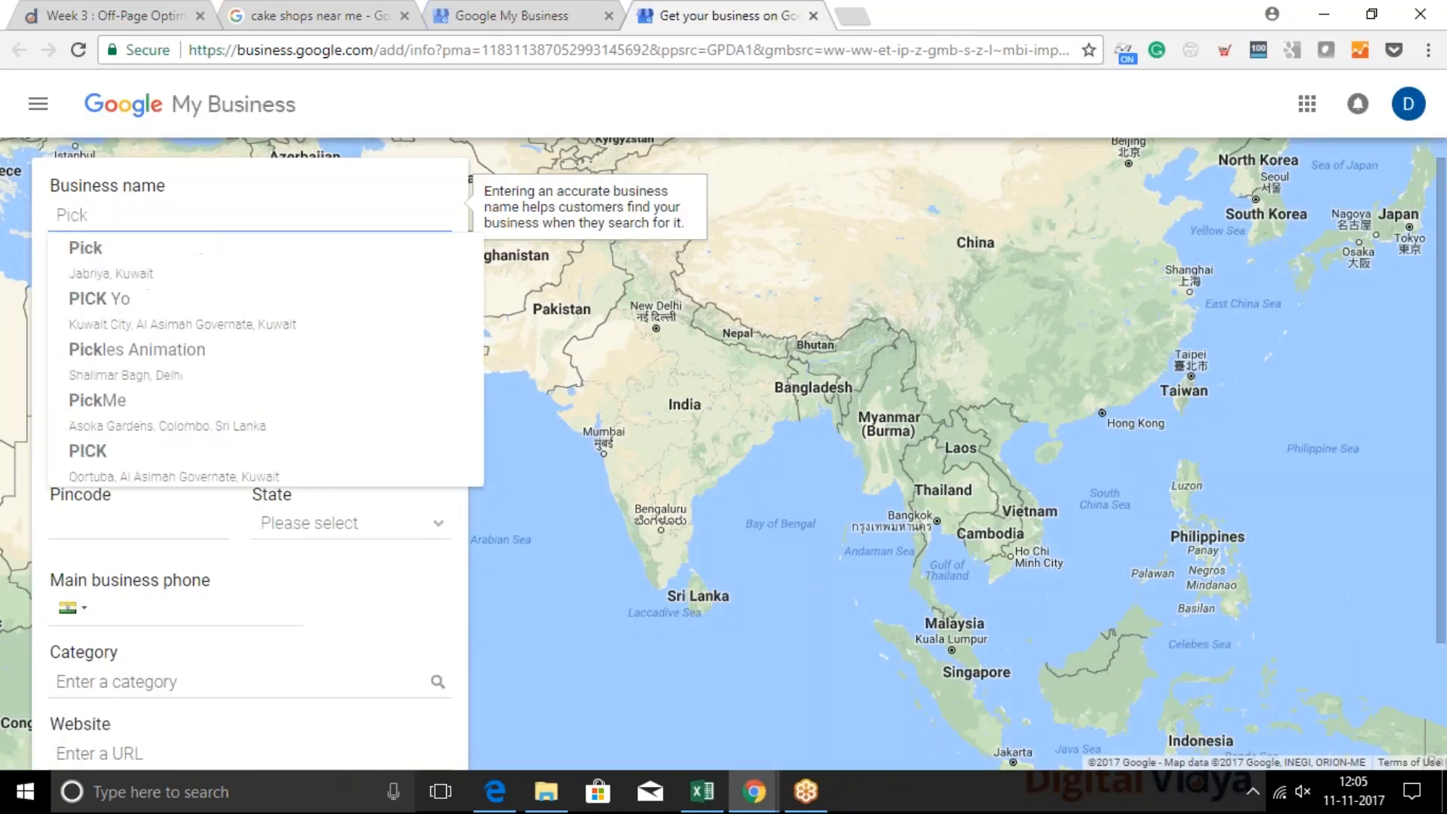
type("yourtrail.com")
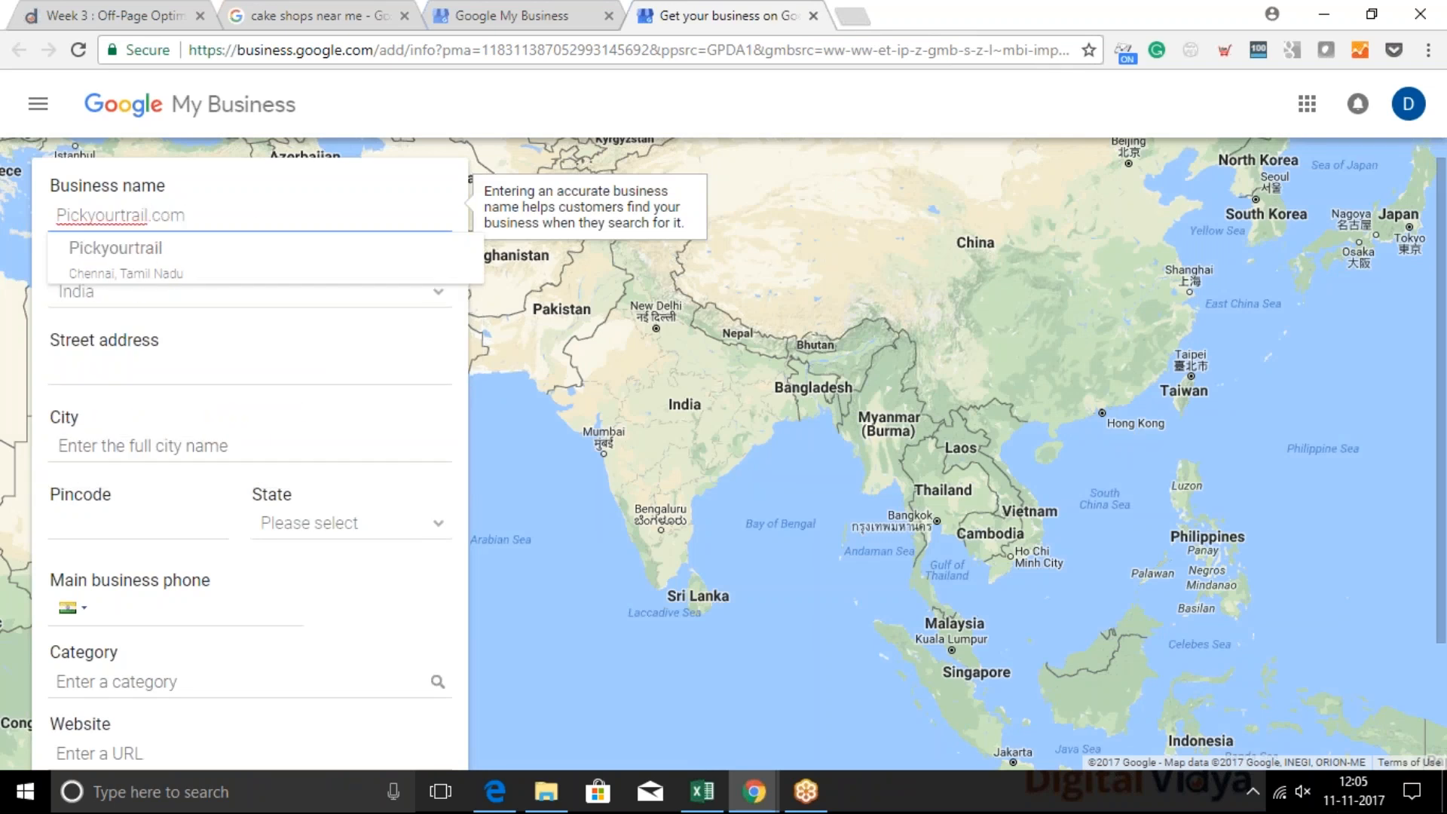
Enter "Dummy add" as the street address and Chennai as the city
left_click(123, 362)
mouse_move(166, 204)
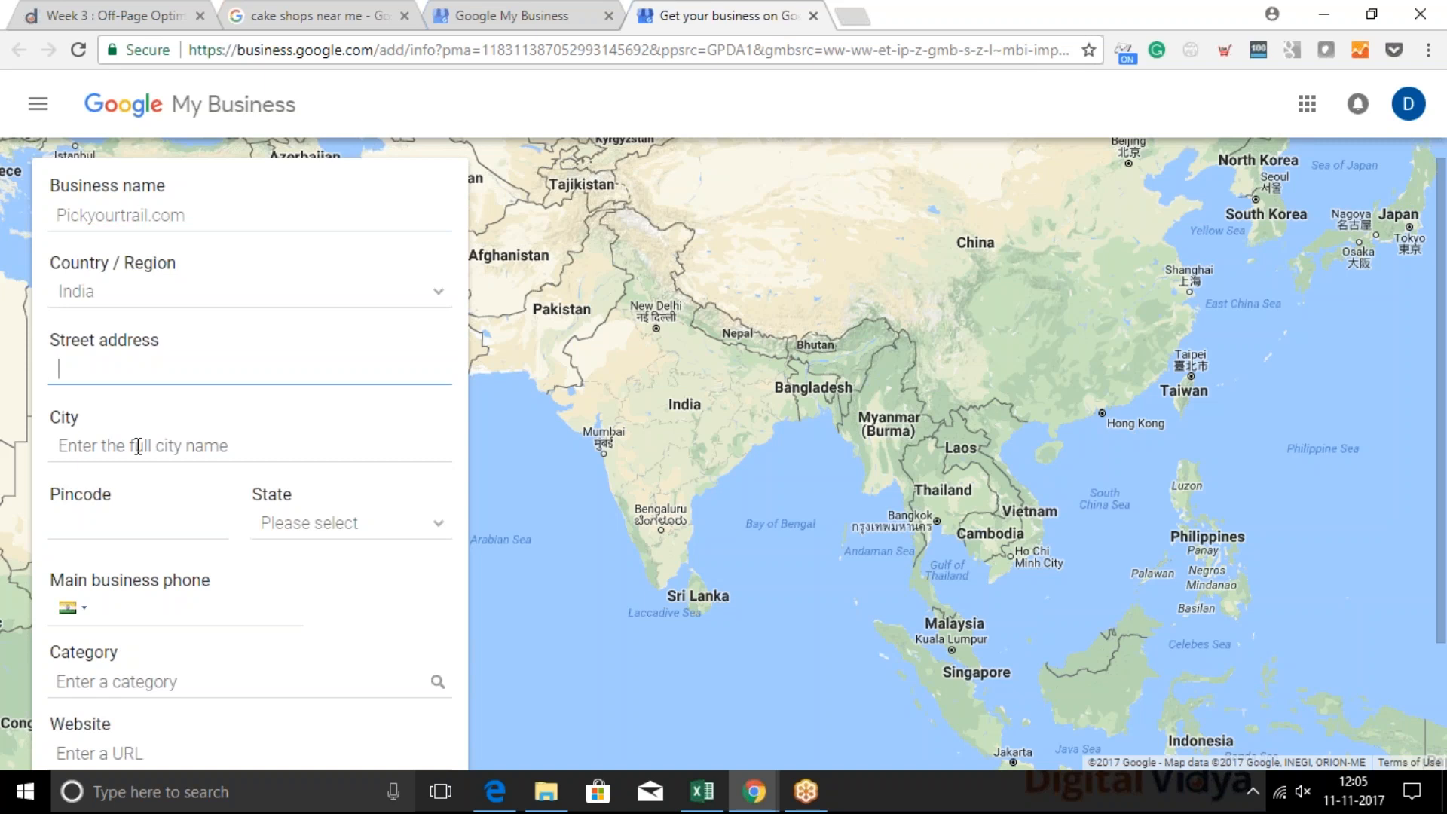
type("Dummy")
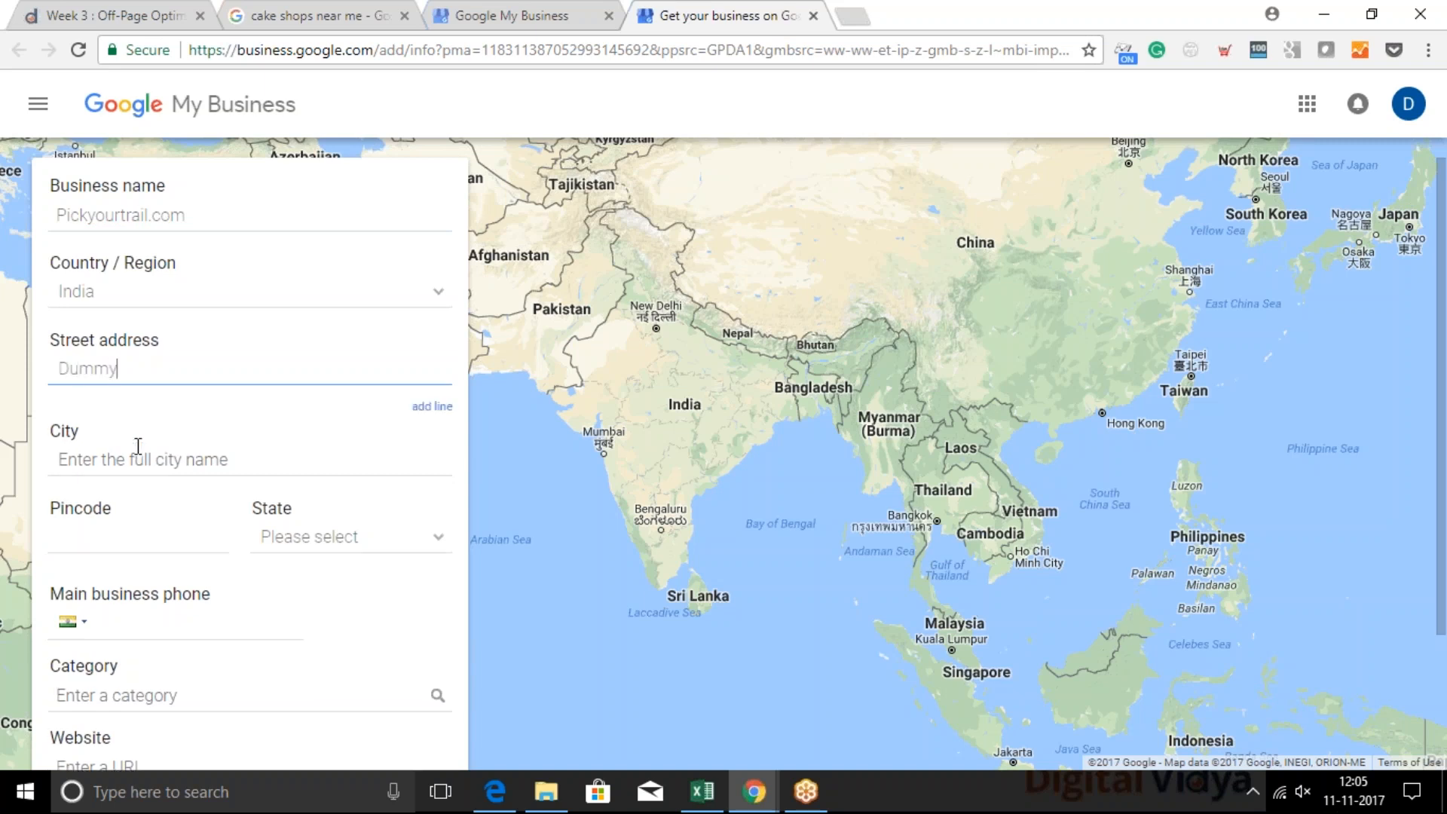
type(" add")
left_click(133, 470)
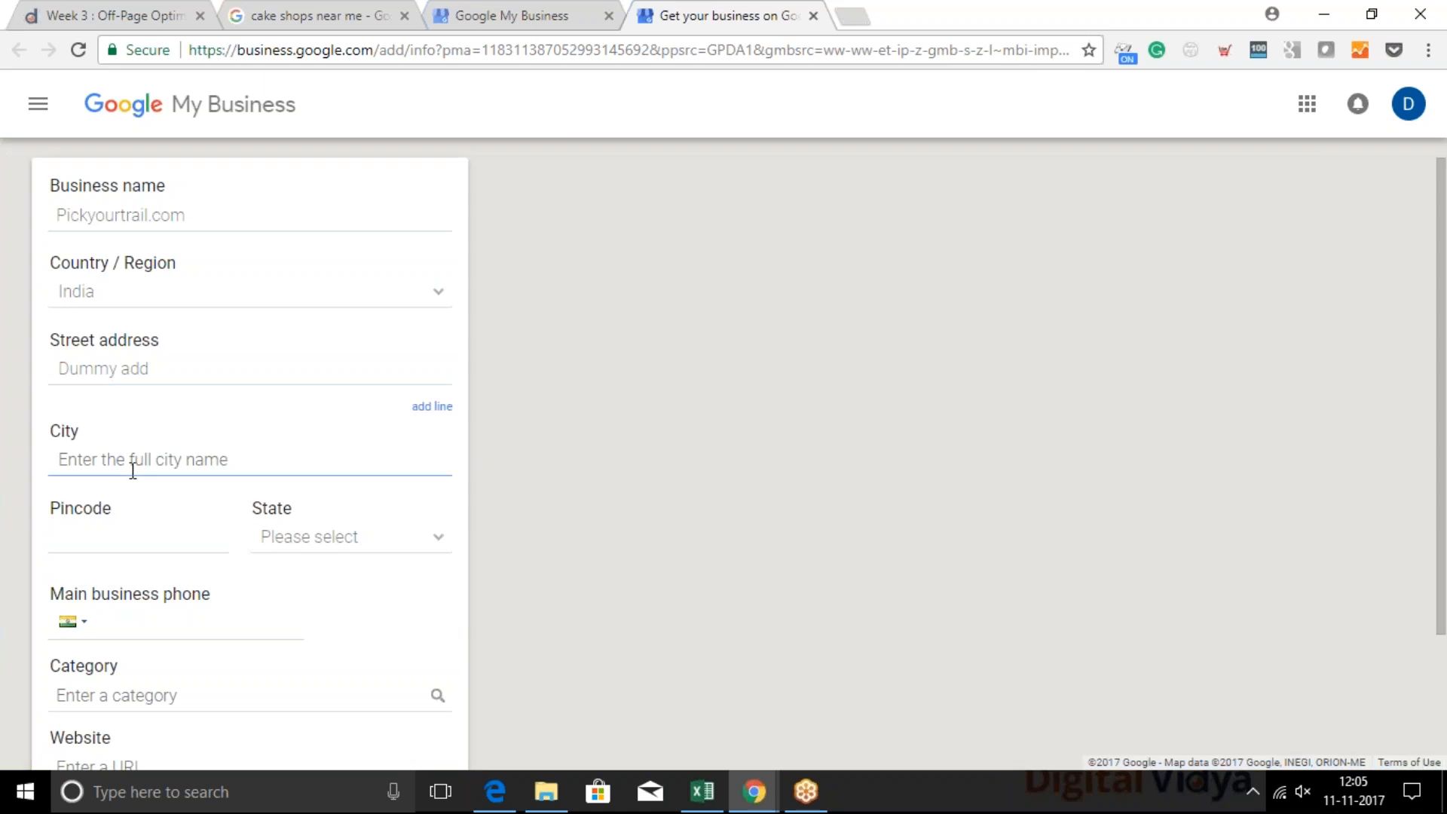
type("Chennai")
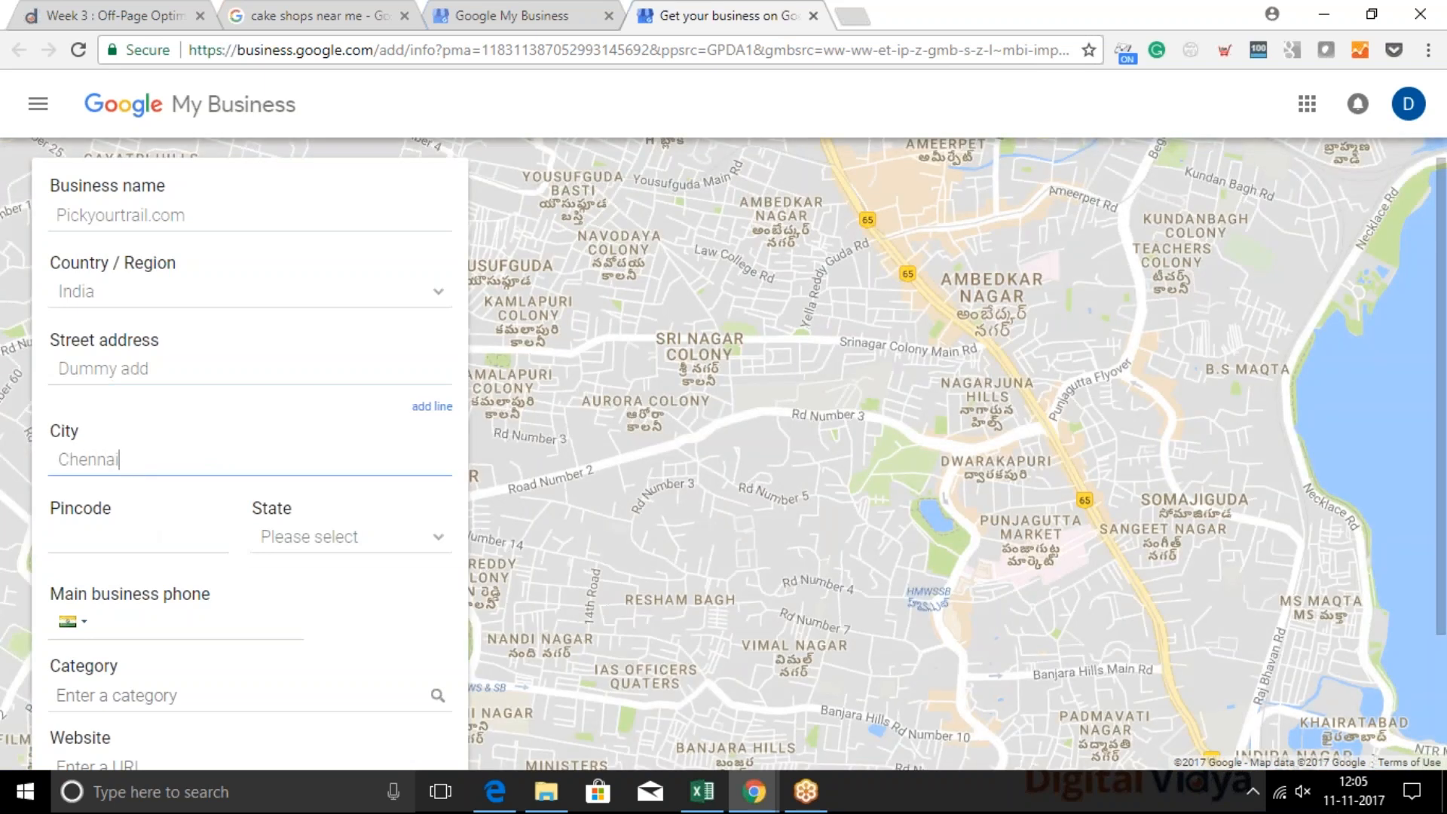
Enter a six-digit postal pincode for the location and select Tamil Nadu as the state
left_click(133, 527)
type("5")
key("BackSpace")
type("60")
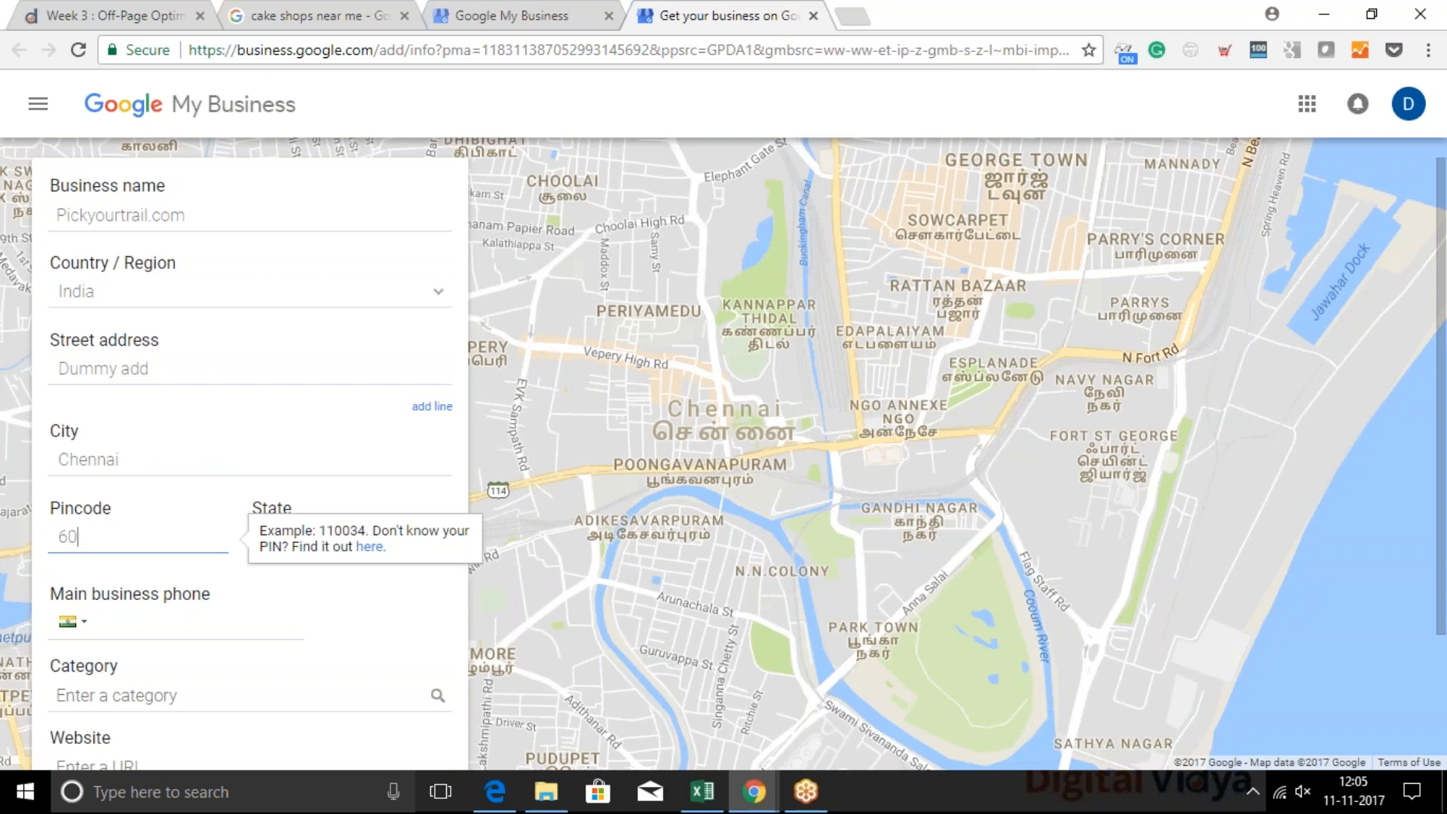
type("1001")
left_click(194, 621)
left_click(341, 542)
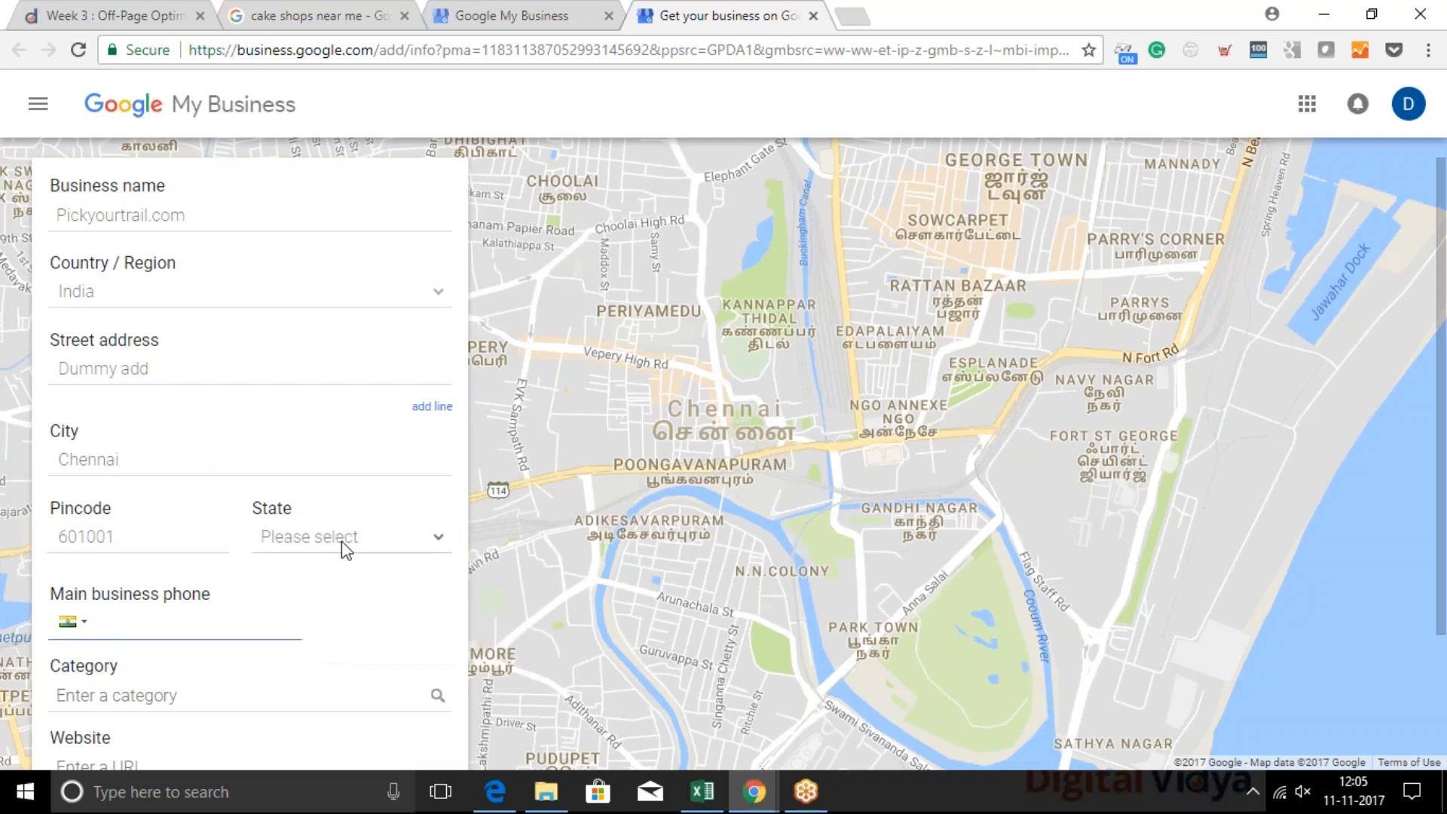
left_click(345, 542)
scroll(322, 596, "down", 5)
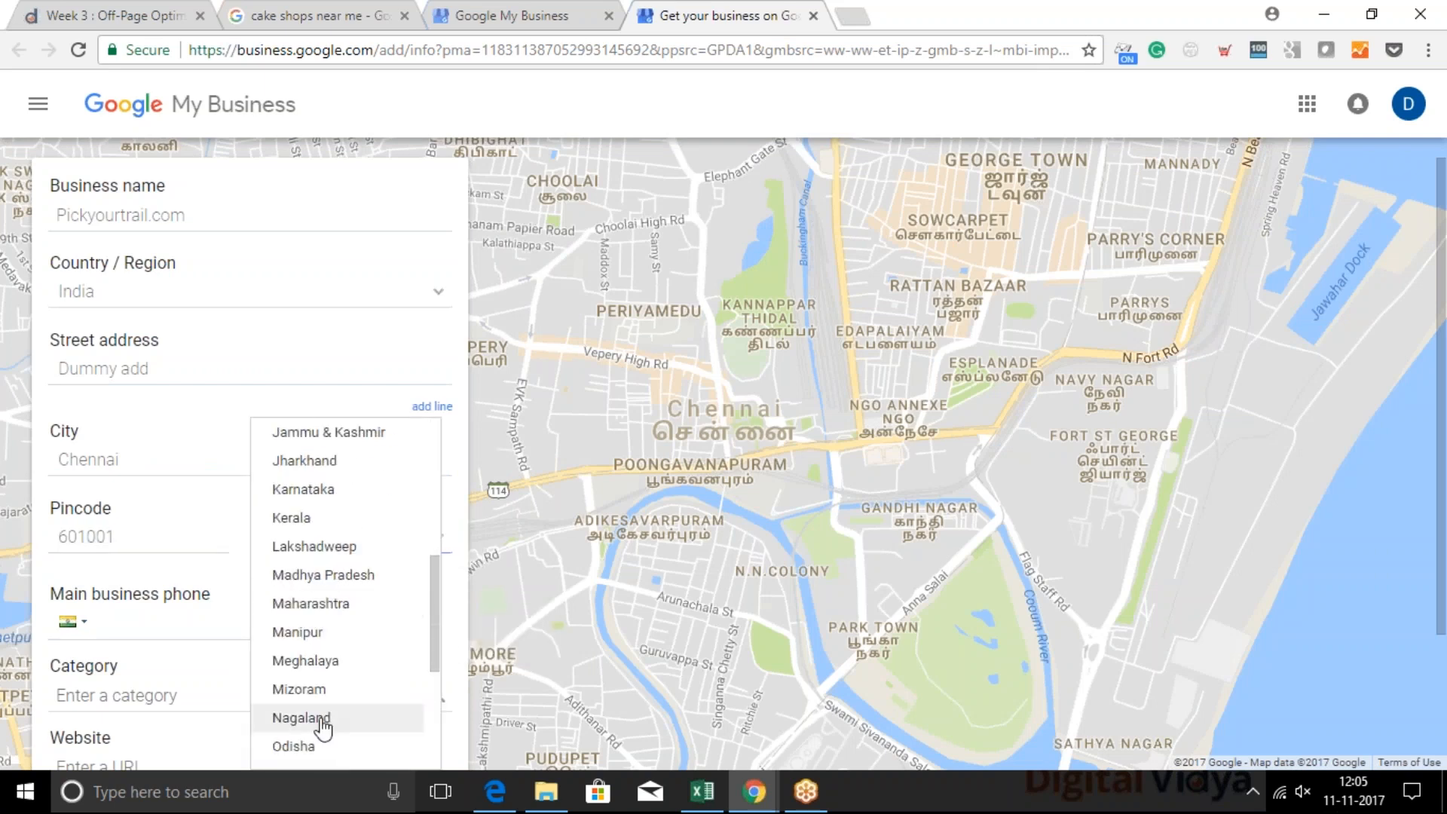
scroll(324, 726, "down", 4)
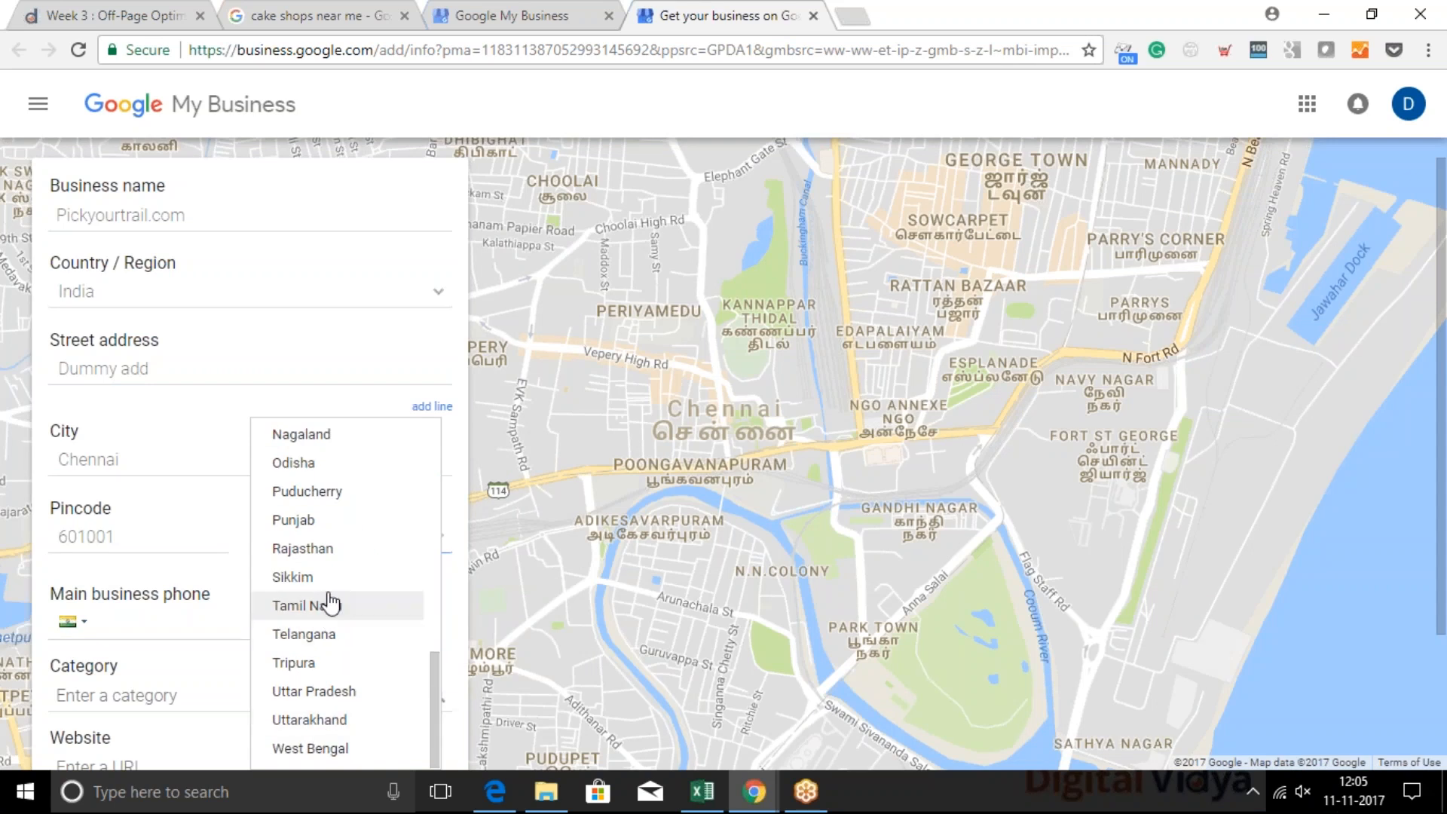
left_click(329, 602)
View the Cake Park listing in the "cake shops near me" results and highlight its phone number
left_click(175, 627)
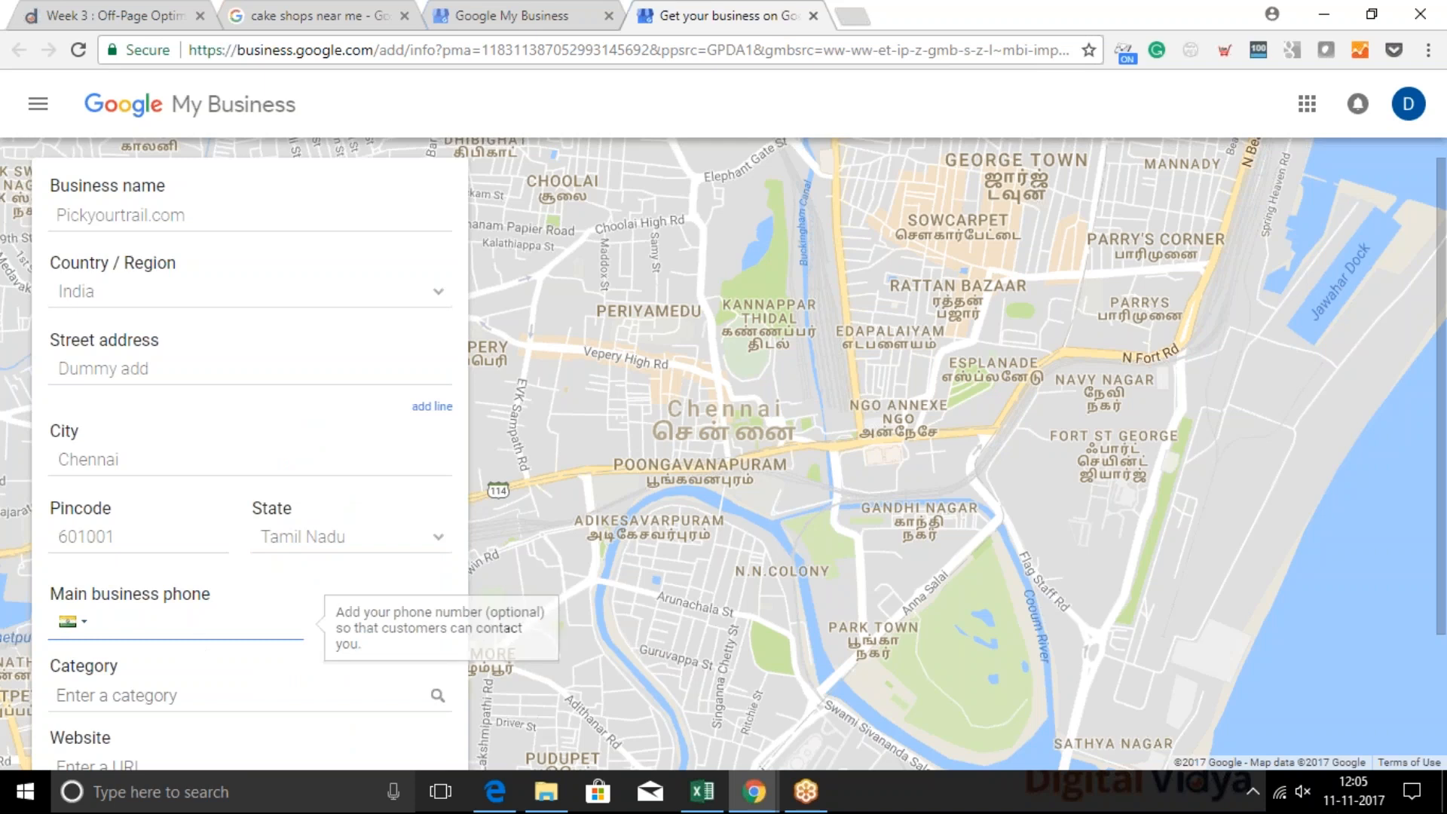
left_click(761, 797)
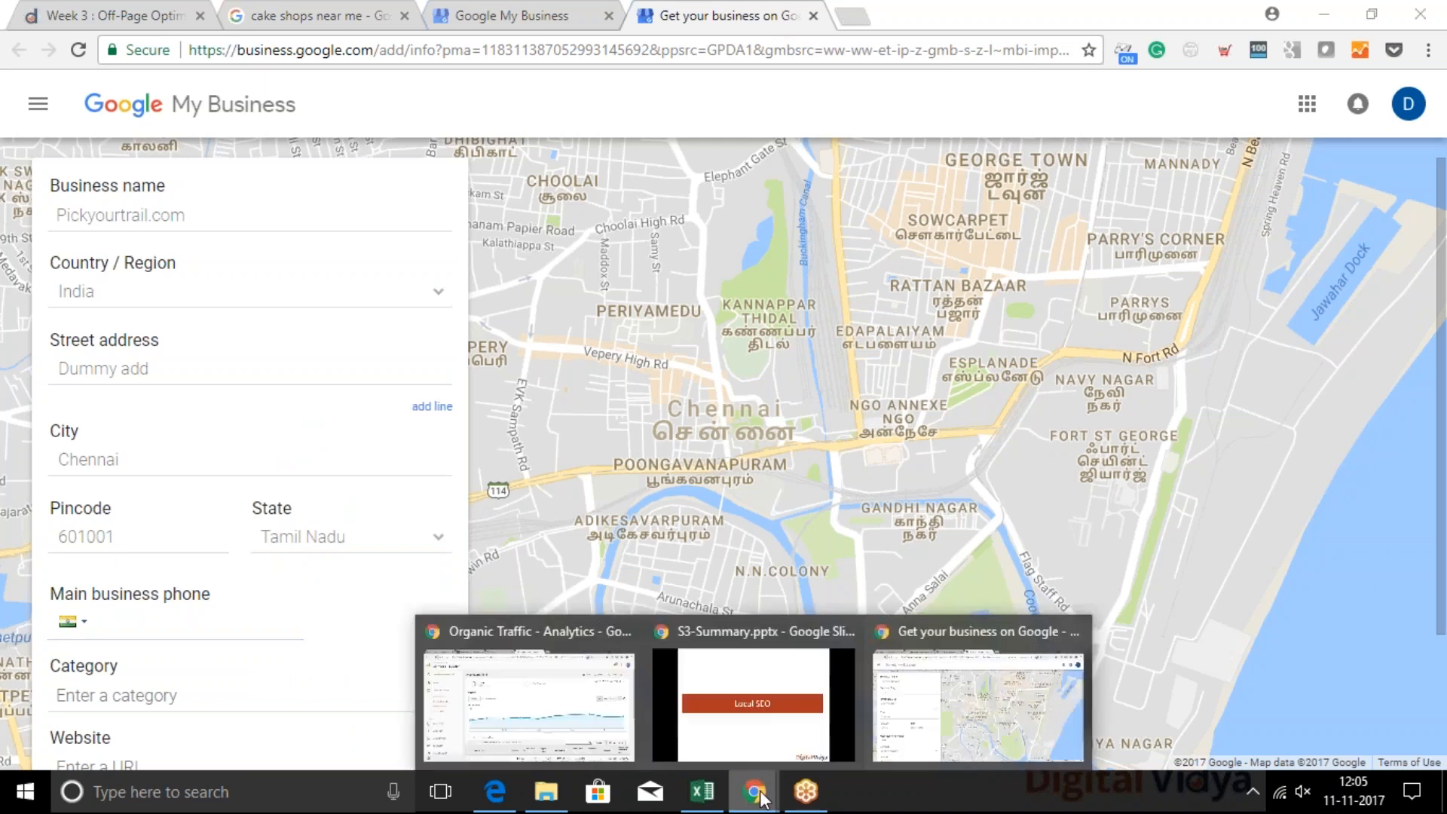
left_click(898, 735)
left_click(420, 9)
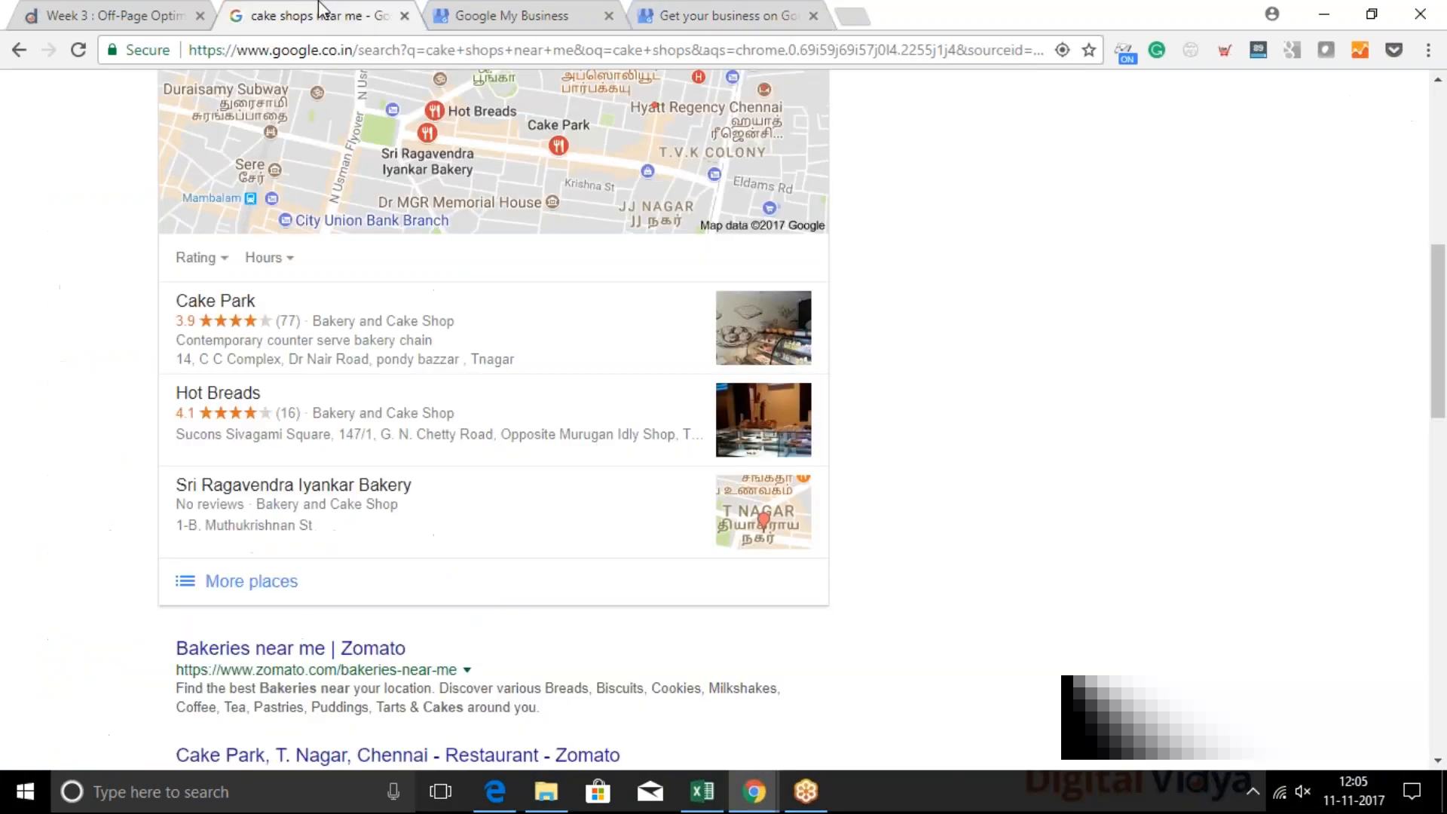
left_click(354, 330)
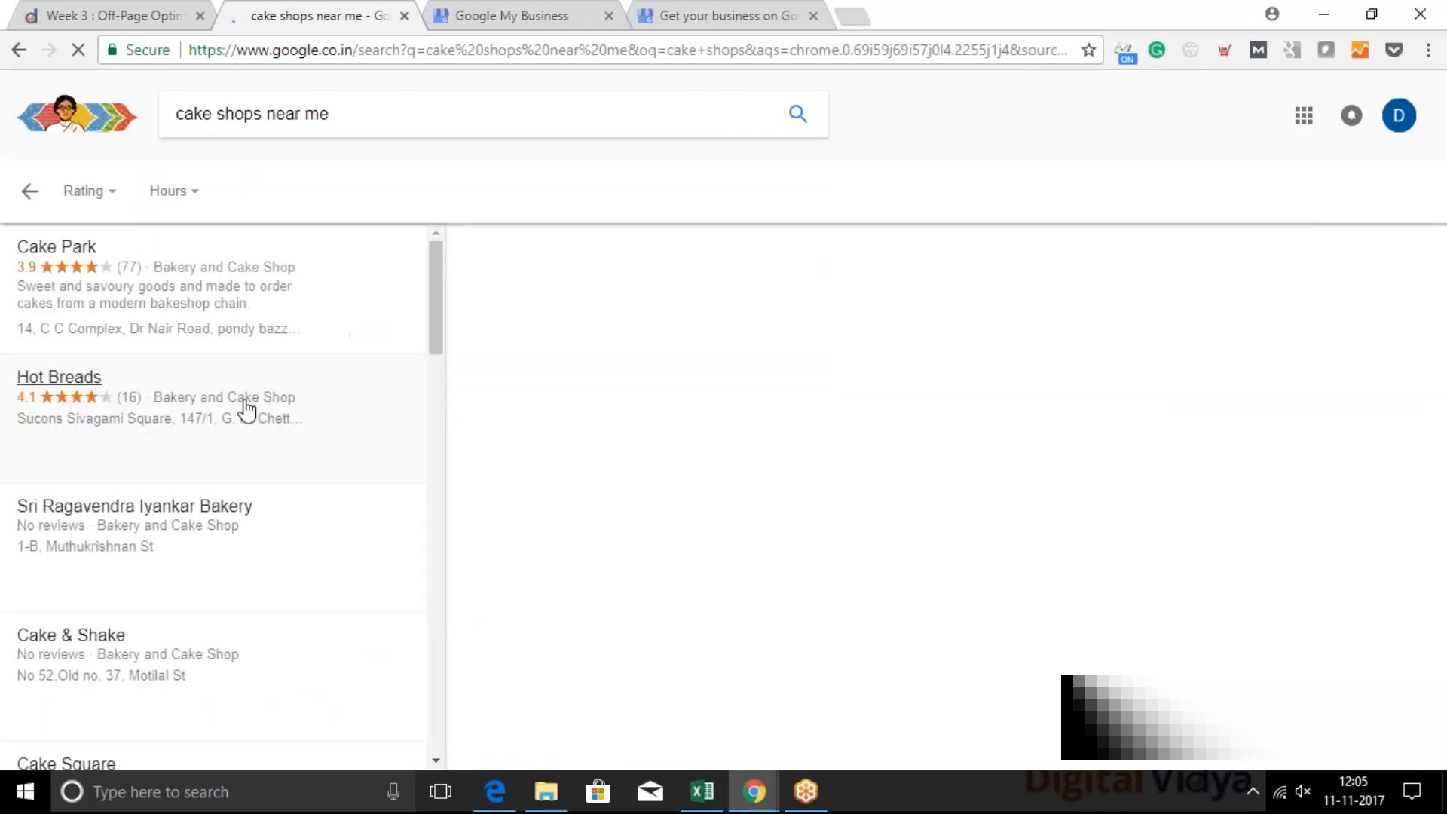
left_click(236, 303)
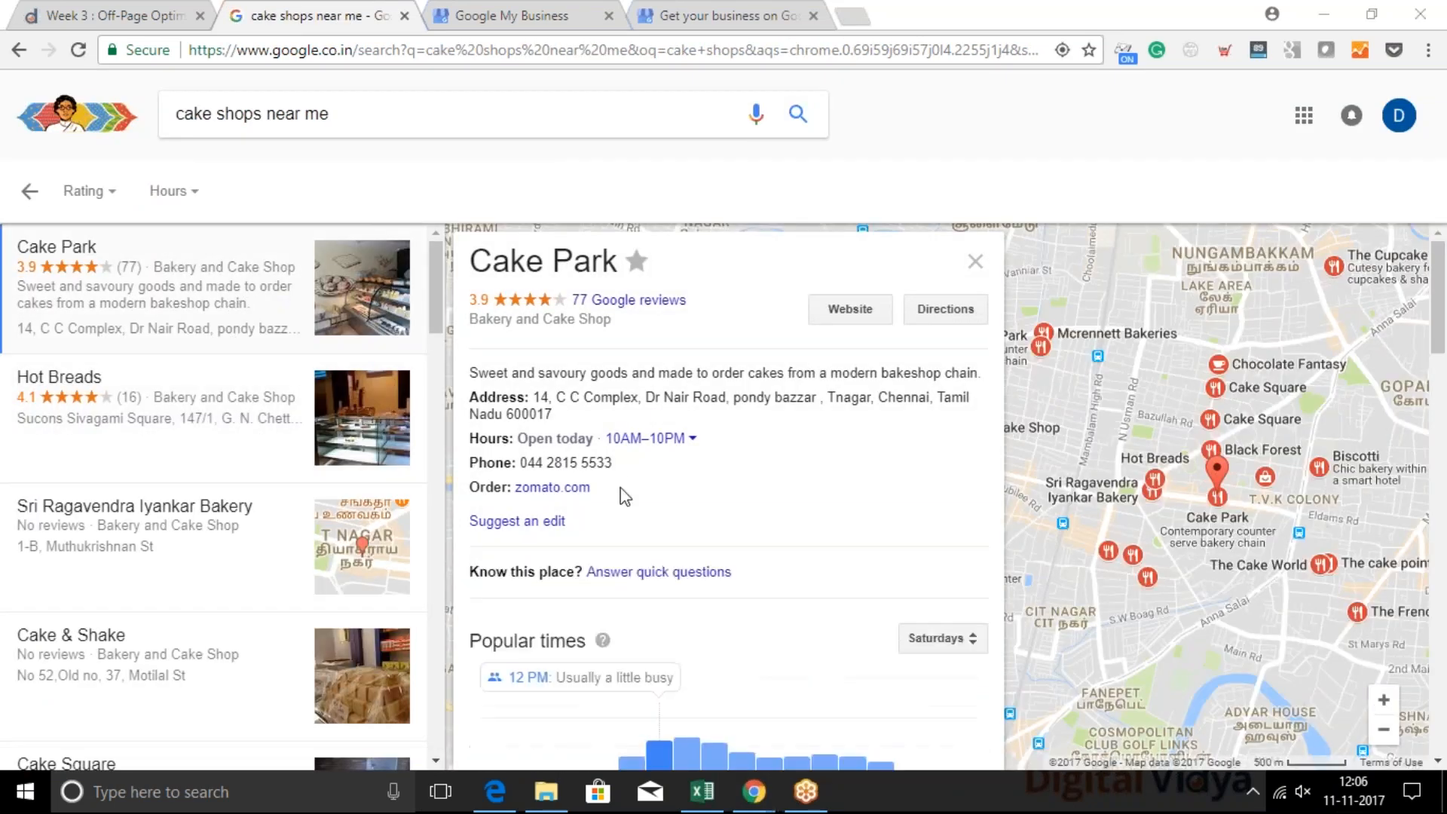
triple_click(613, 463)
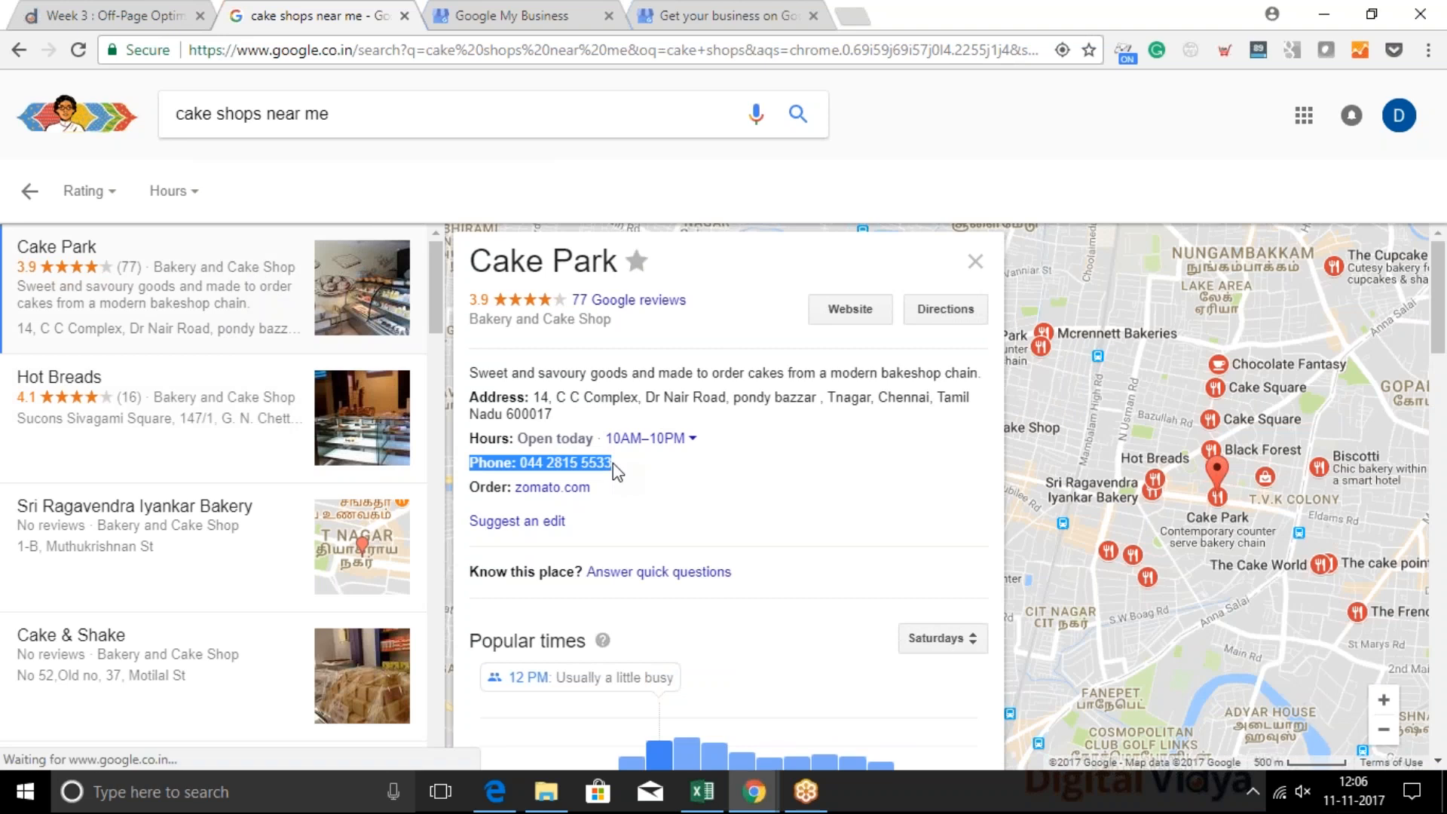
Return to the location form and enter a ten-digit main business phone number
left_click(724, 15)
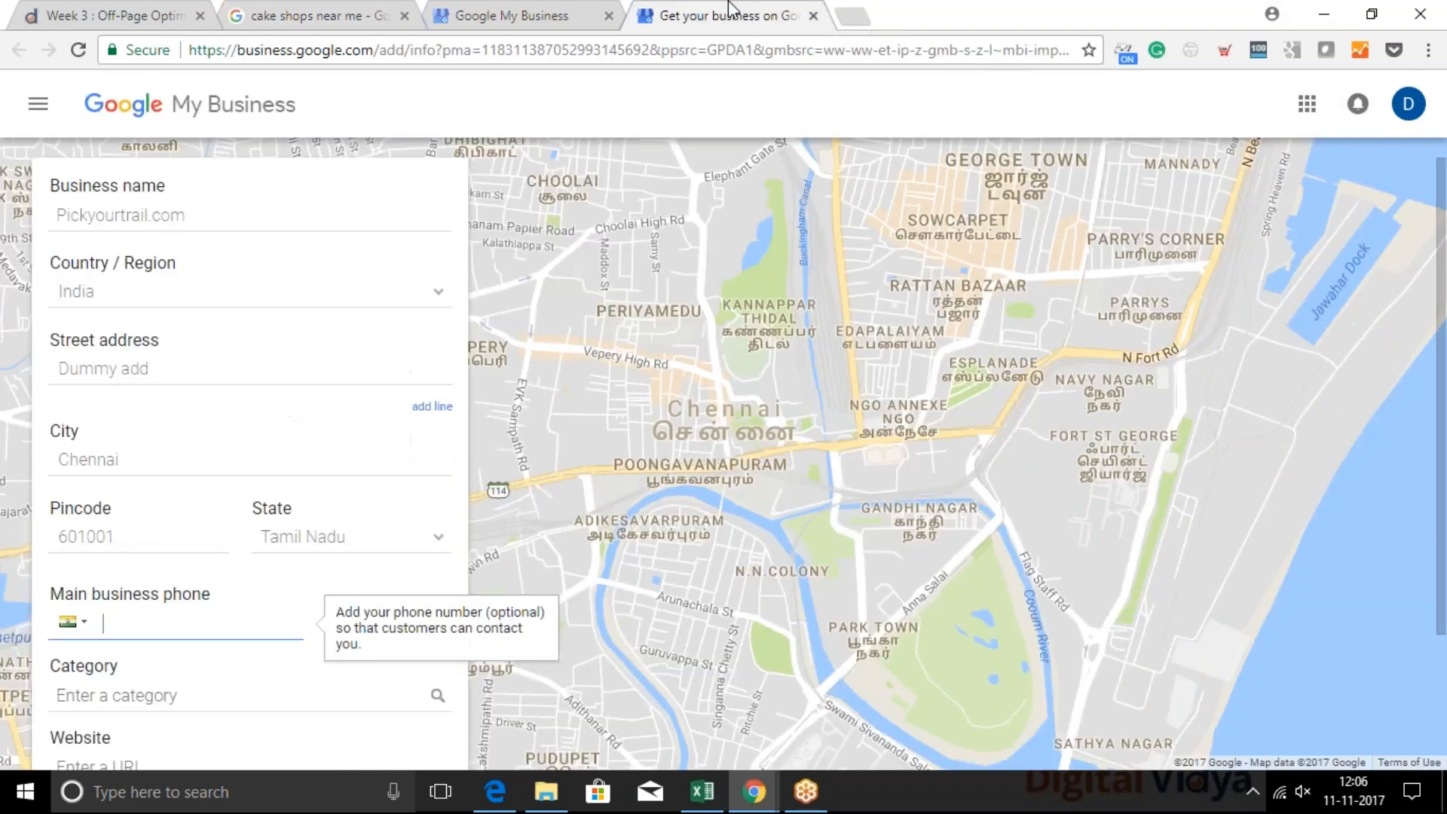
scroll(106, 641, "down", 2)
mouse_move(91, 525)
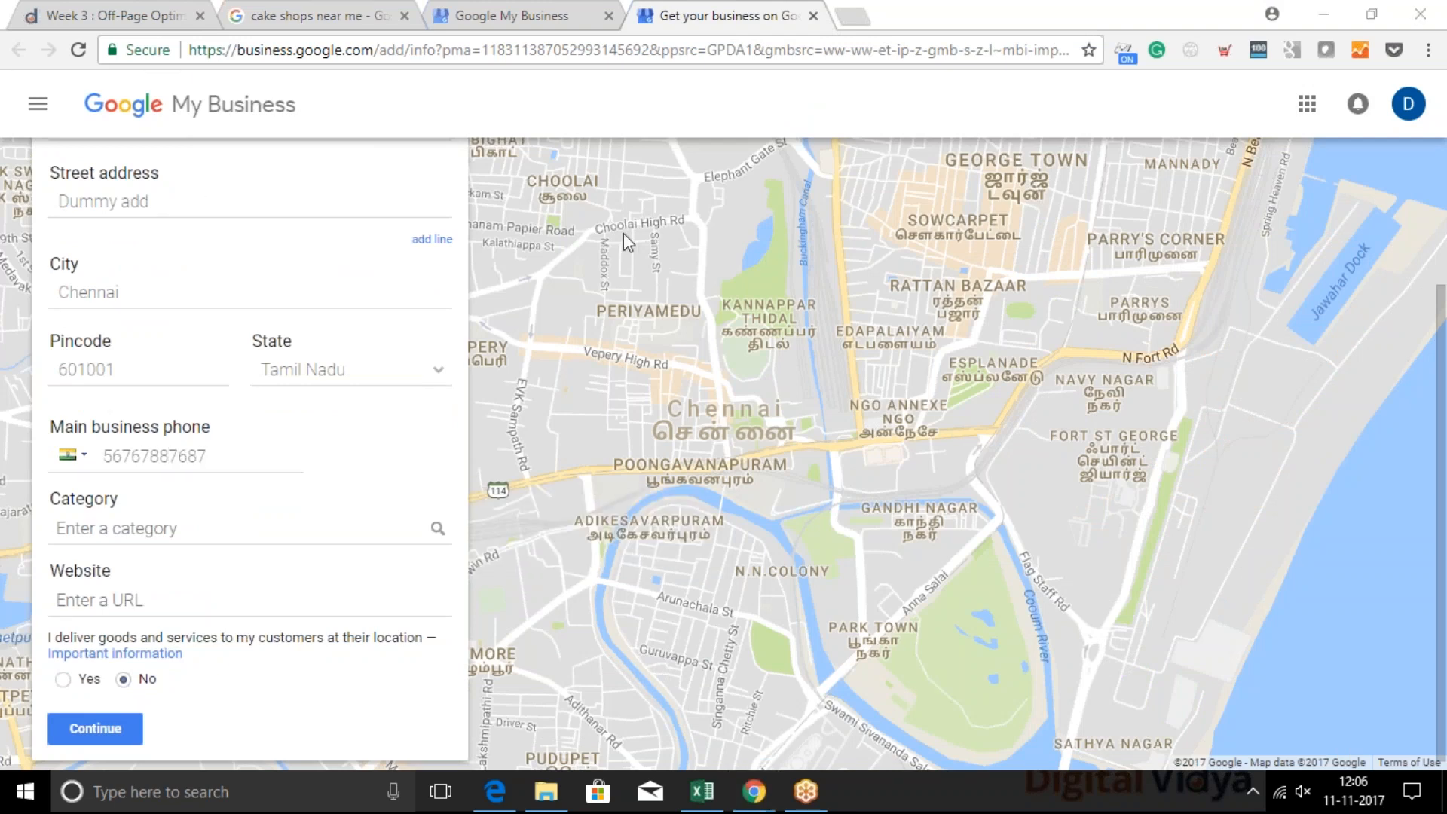
left_click(262, 446)
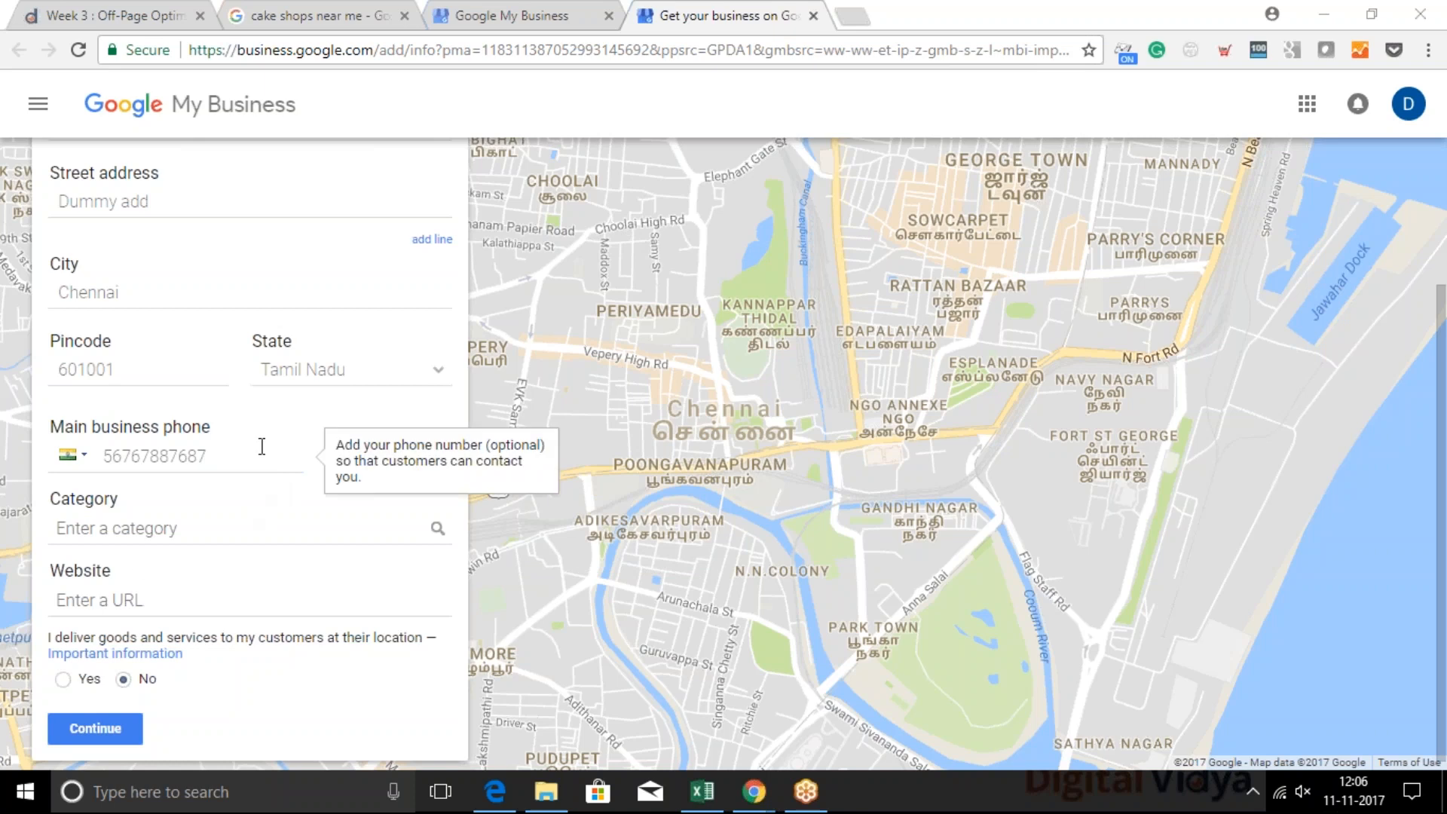
key("BackSpace")
Set the business category to Shopping Destination
left_click(144, 521)
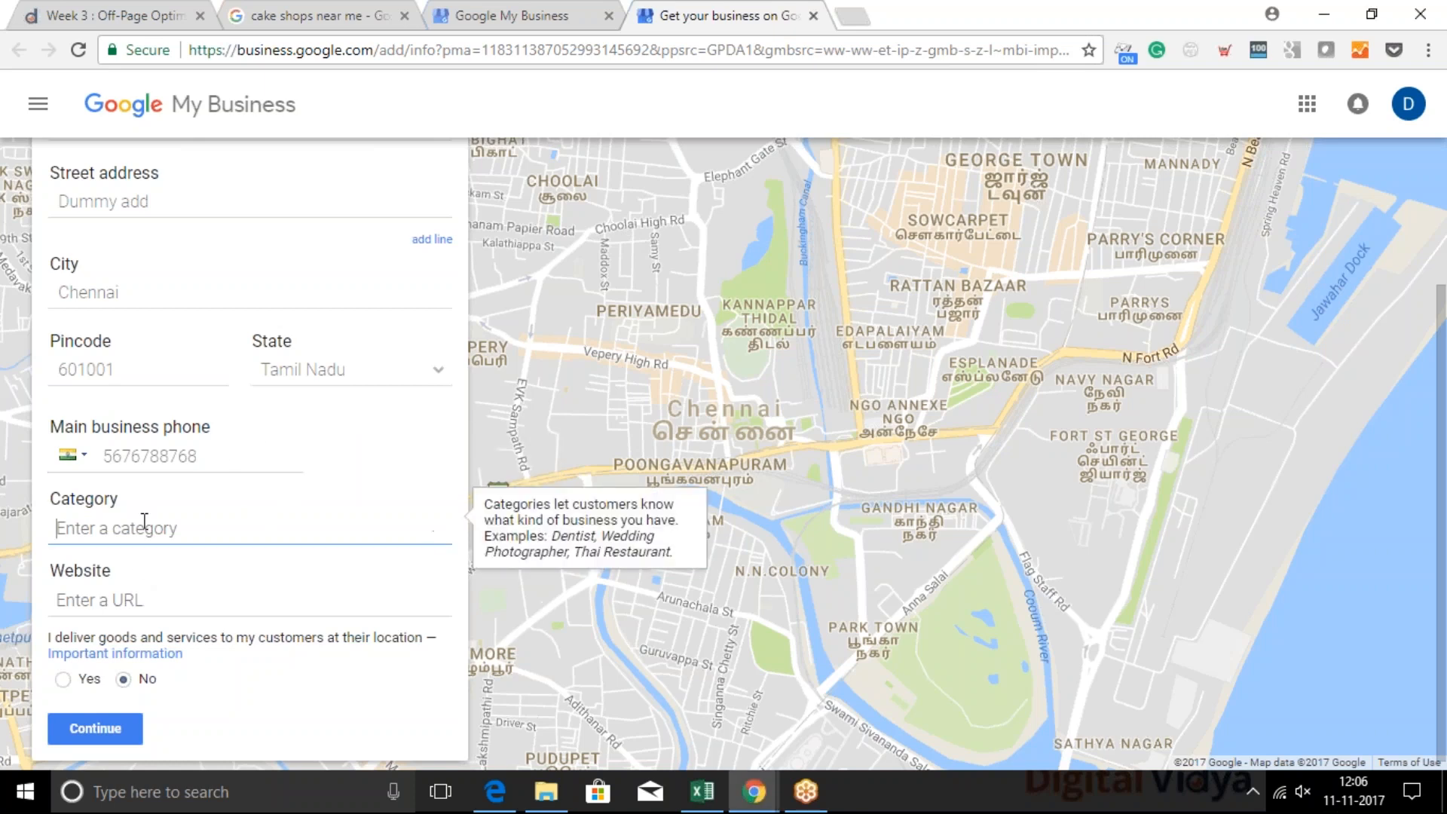
type("Shopping Centre")
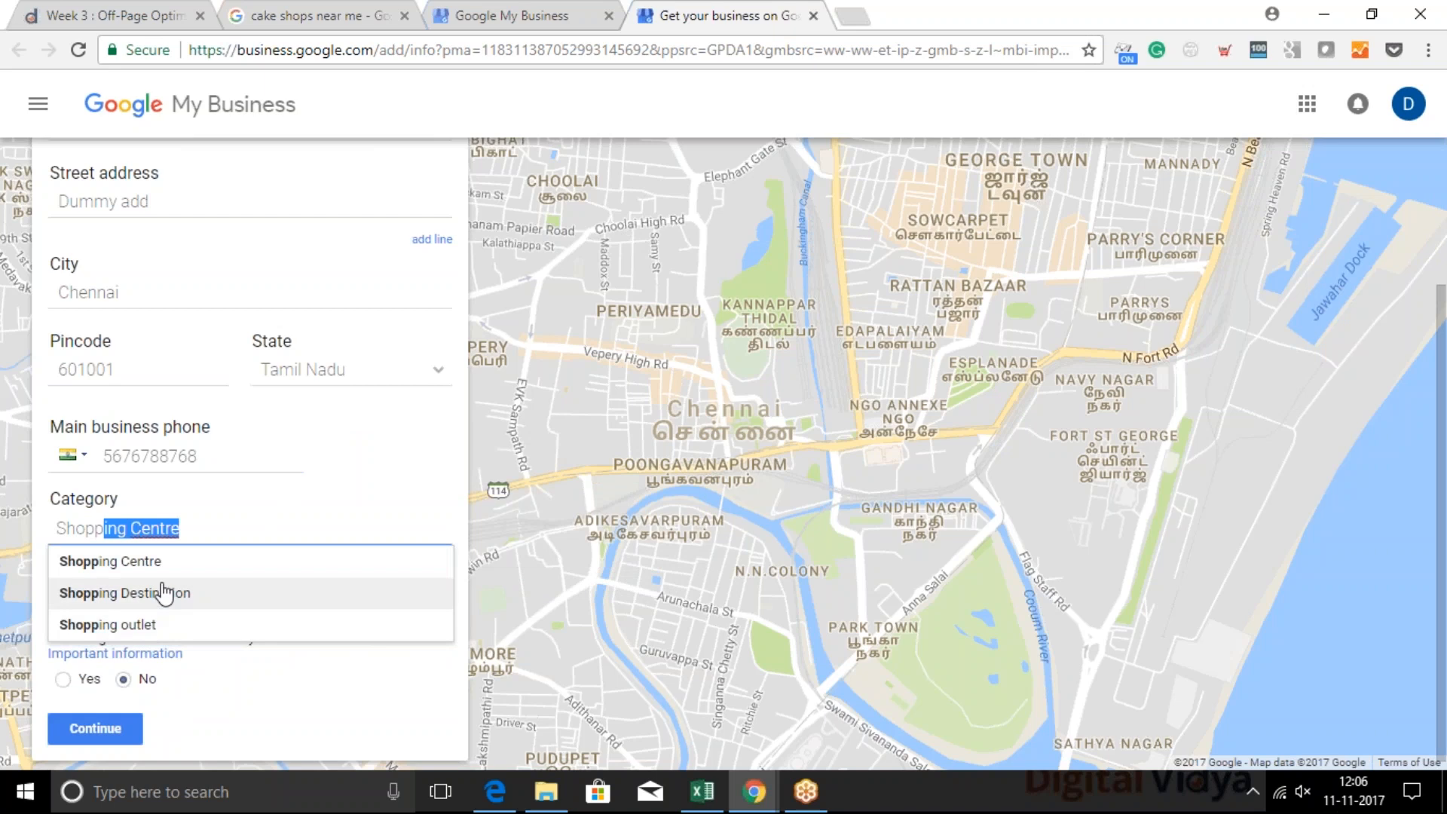
left_click(163, 593)
left_click(150, 598)
type("http:")
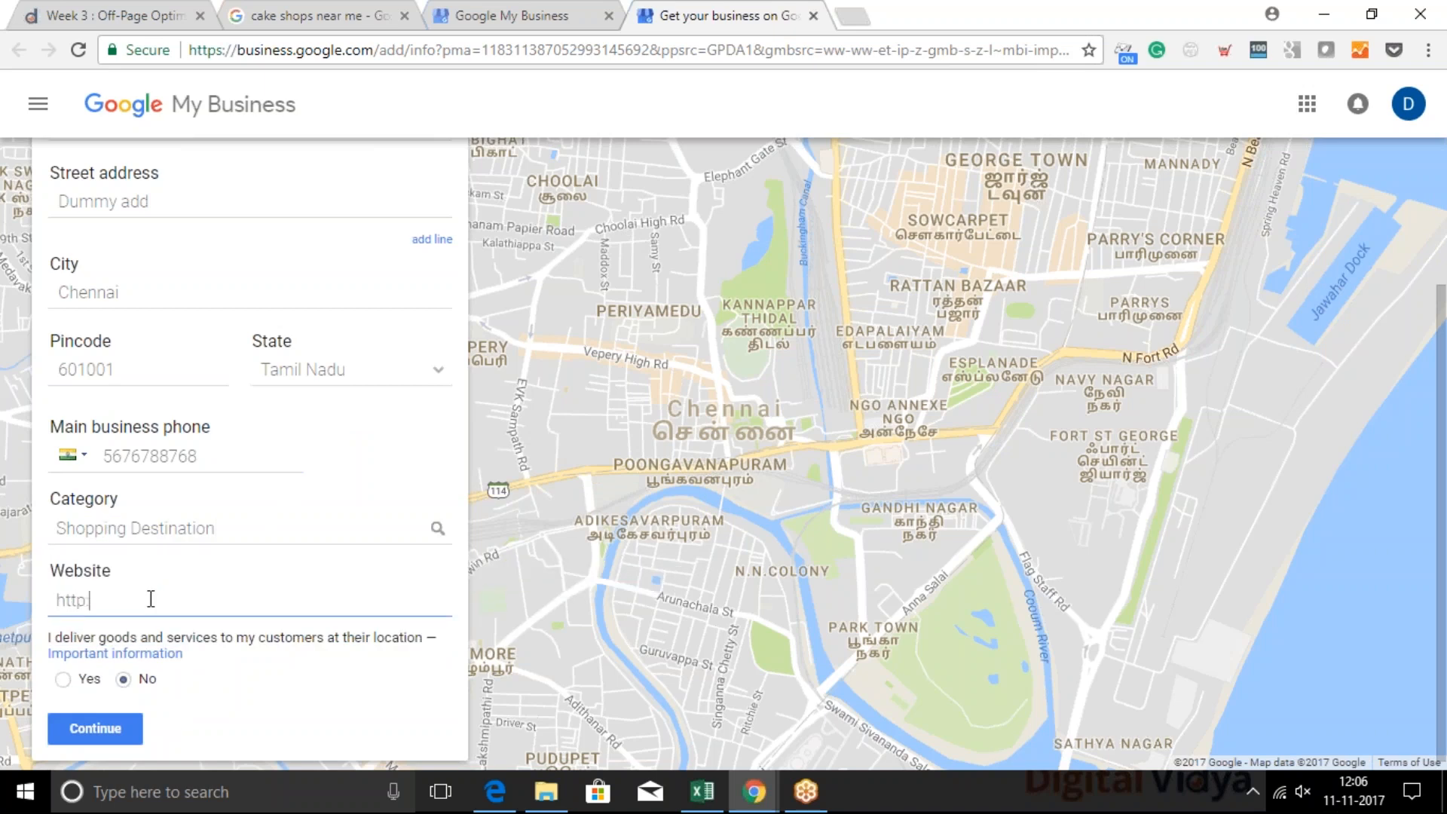
type("//abc")
key("BackSpace")
key("BackSpace")
key("BackSpace")
key("BackSpace")
type("example.com")
left_click(98, 734)
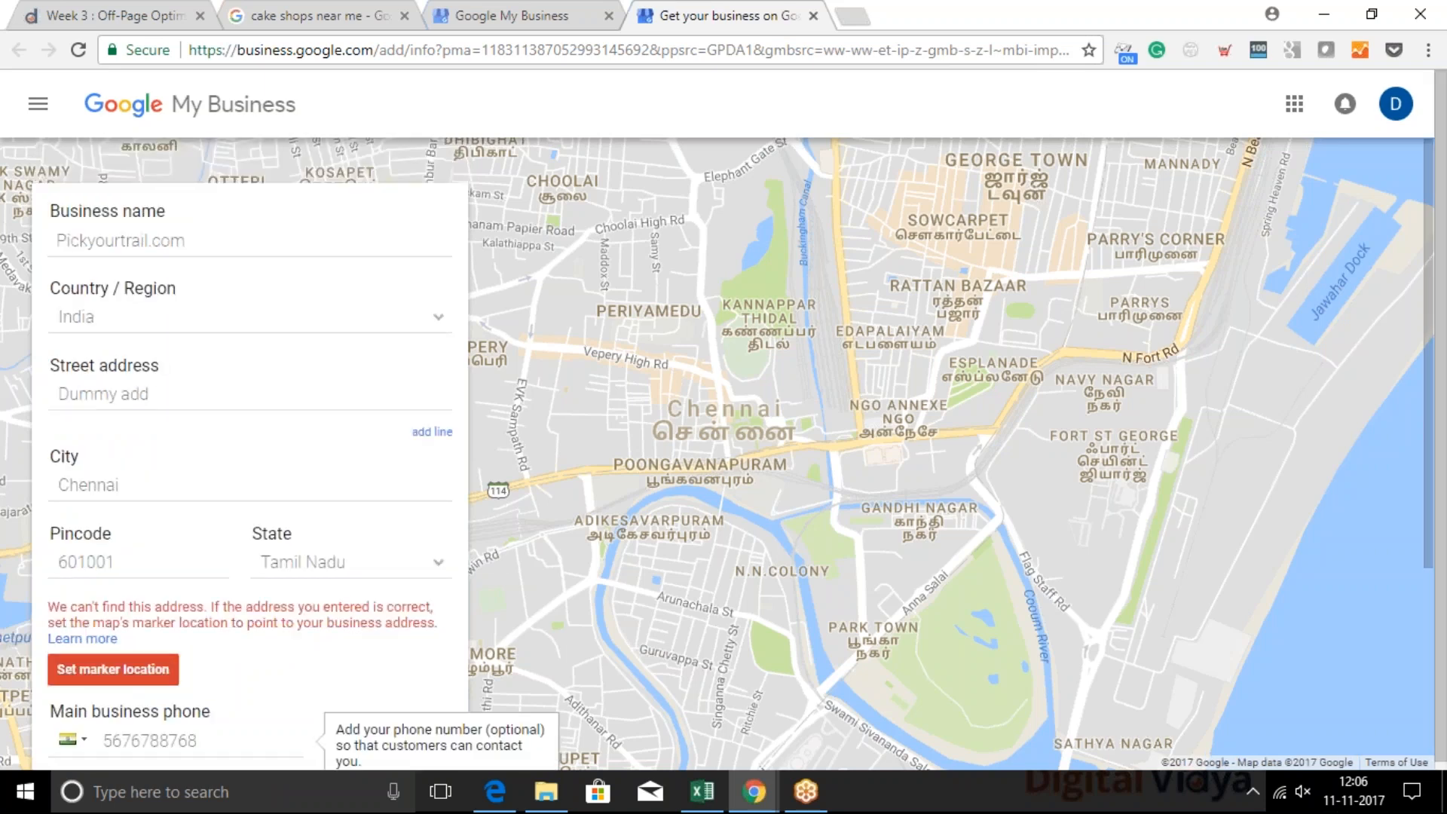
Check the address error on the form and replace the placeholder street address with a specific street name
left_click_drag(57, 611, 443, 627)
left_click(444, 623)
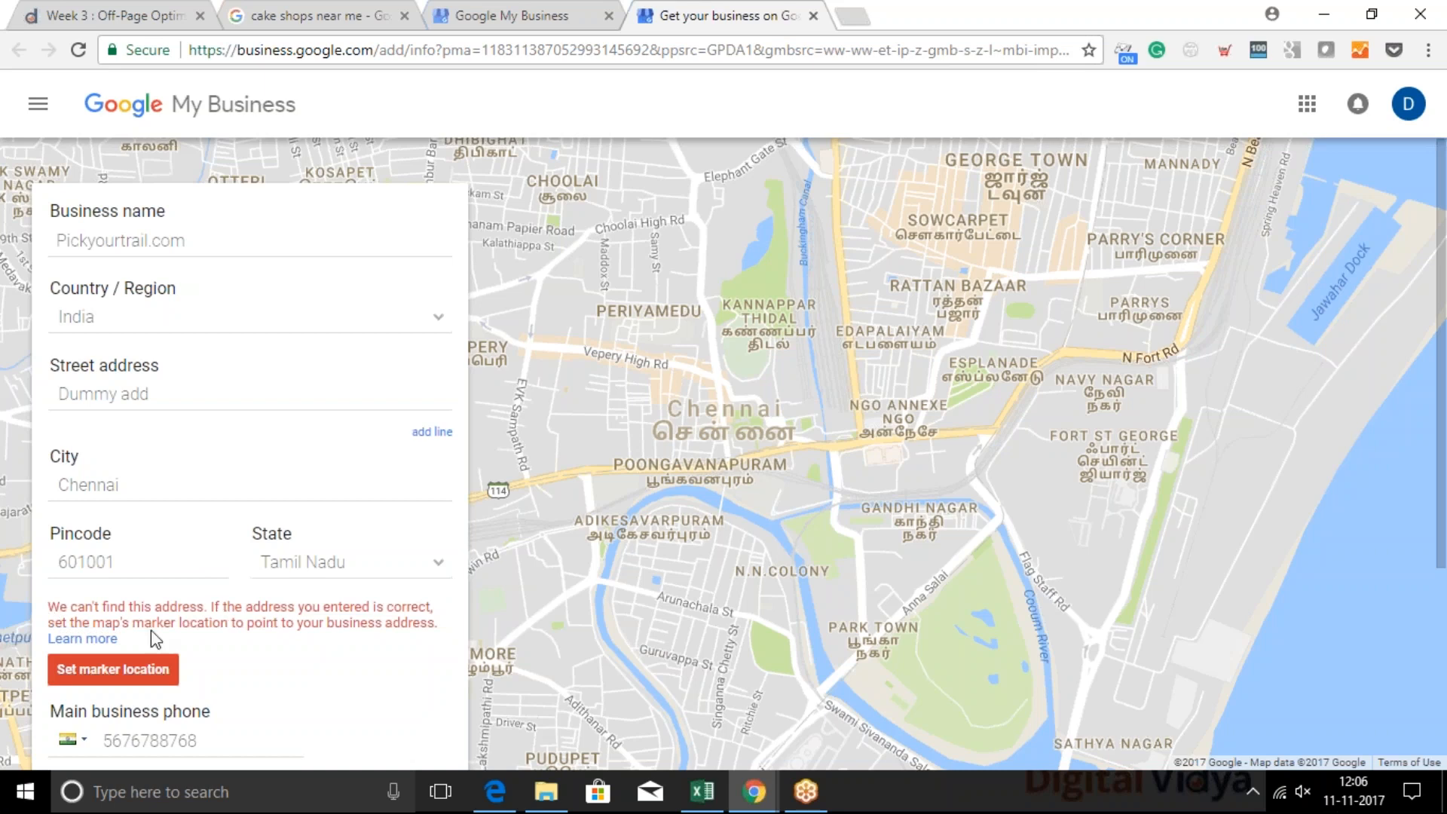
left_click(167, 394)
key("ctrl+a")
type("arn")
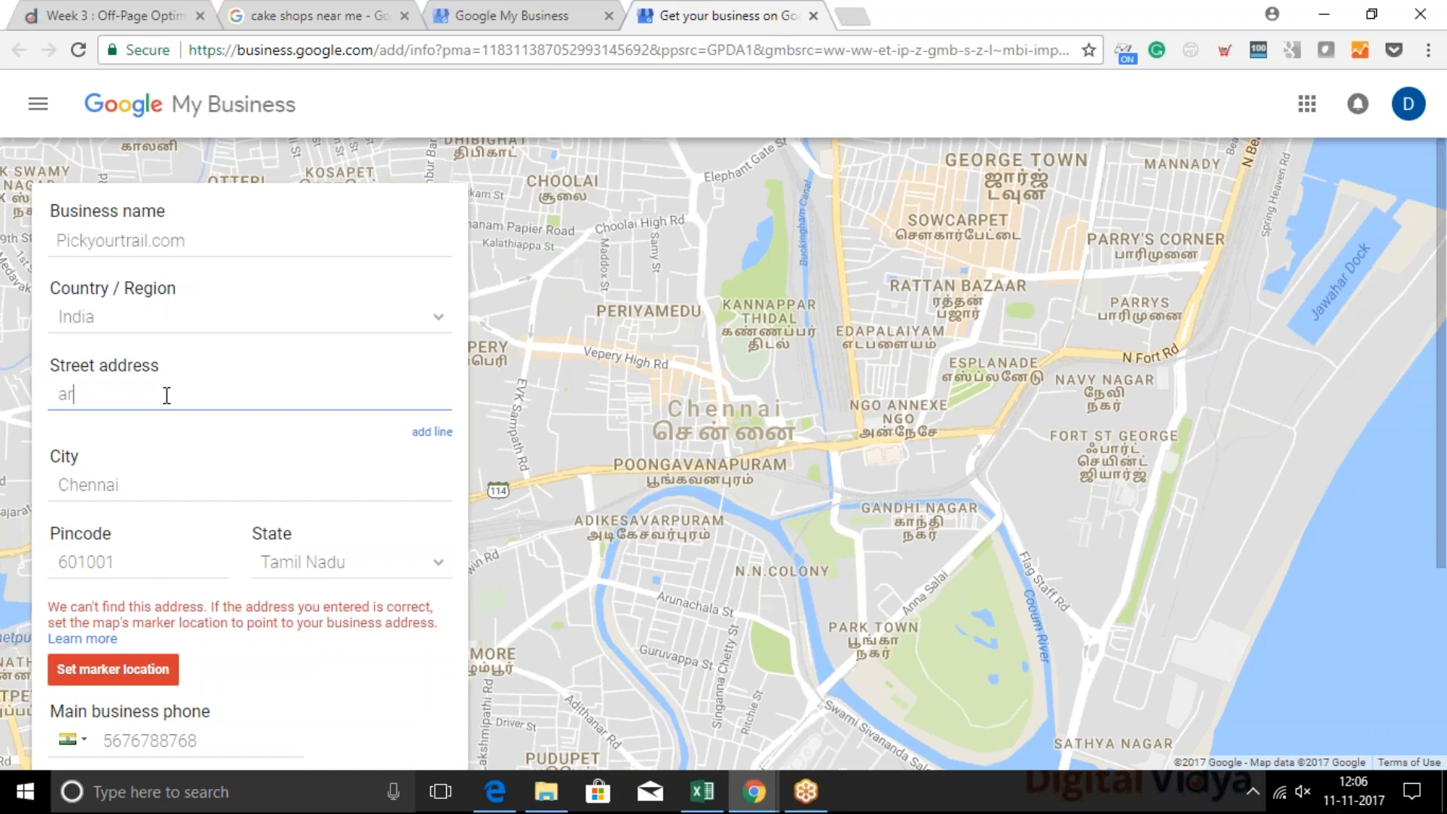
key("BackSpace")
type("mugam styreet")
key("BackSpace")
key("BackSpace")
key("BackSpace")
key("BackSpace")
key("BackSpace")
type("reet")
left_click(200, 614)
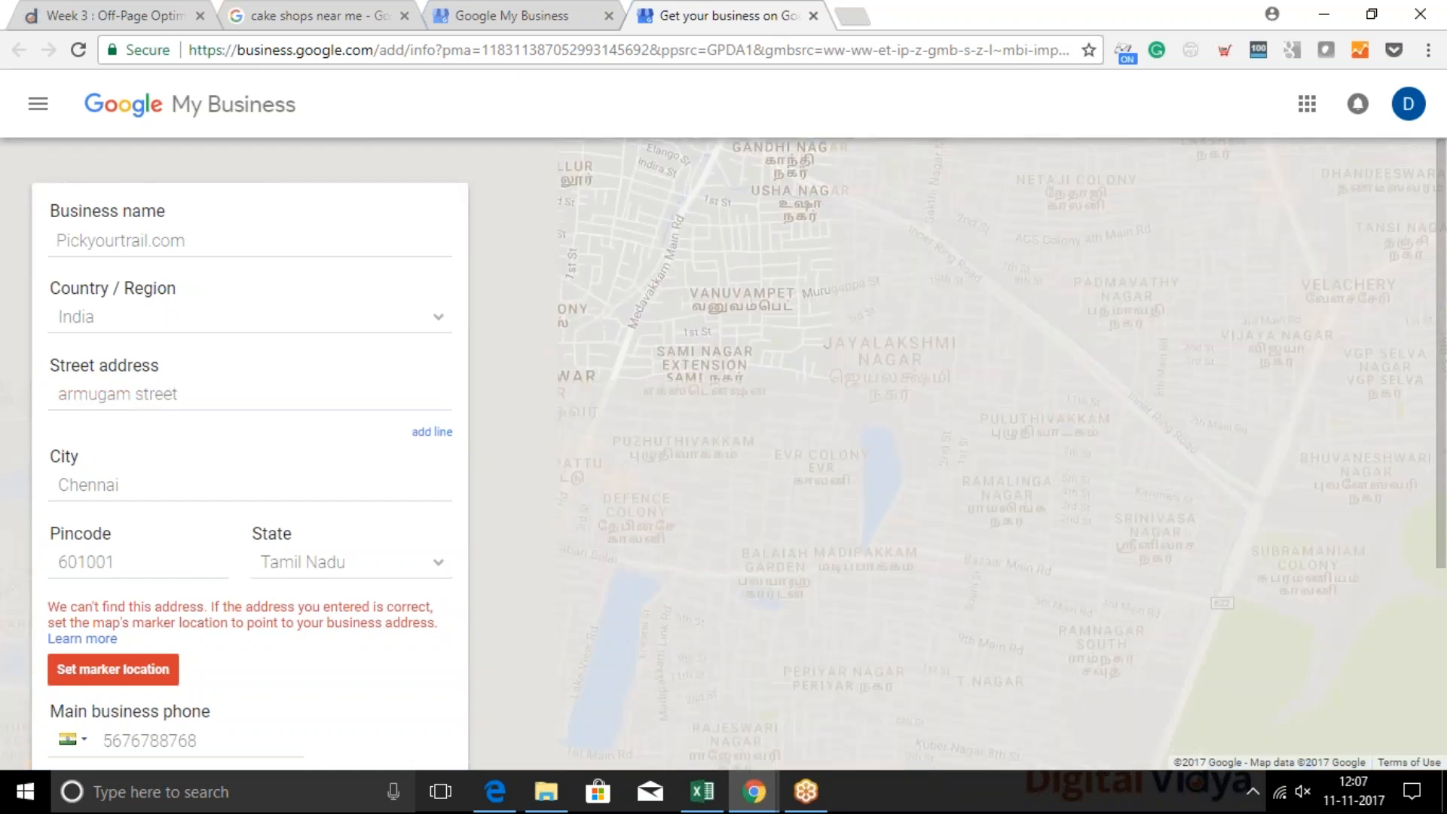
Set the business's marker location by moving the map marker just beside the entered street, and accept the placement
left_click(116, 668)
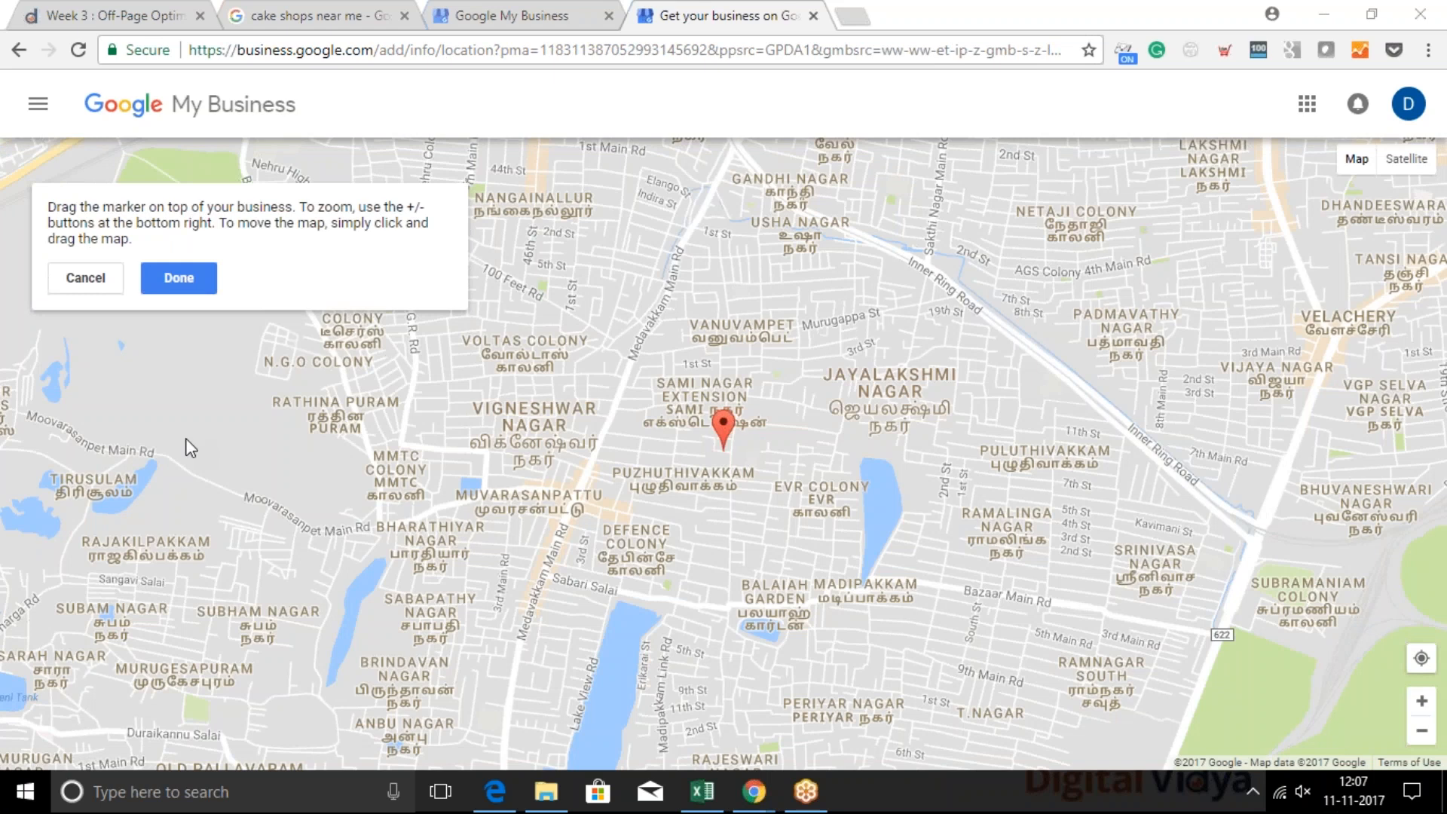
left_click(718, 435)
scroll(725, 431, "up", 3)
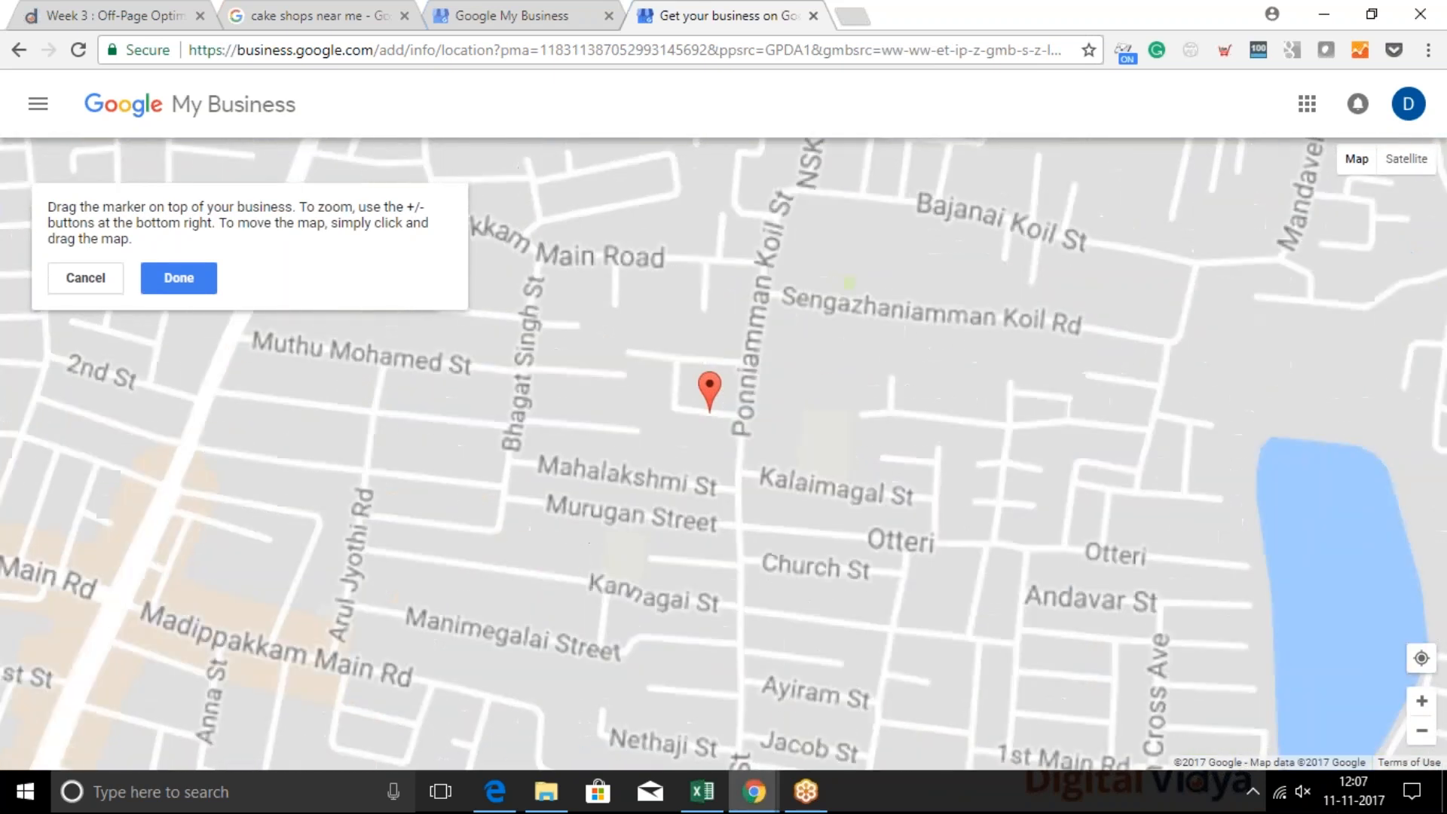
scroll(763, 422, "up", 1)
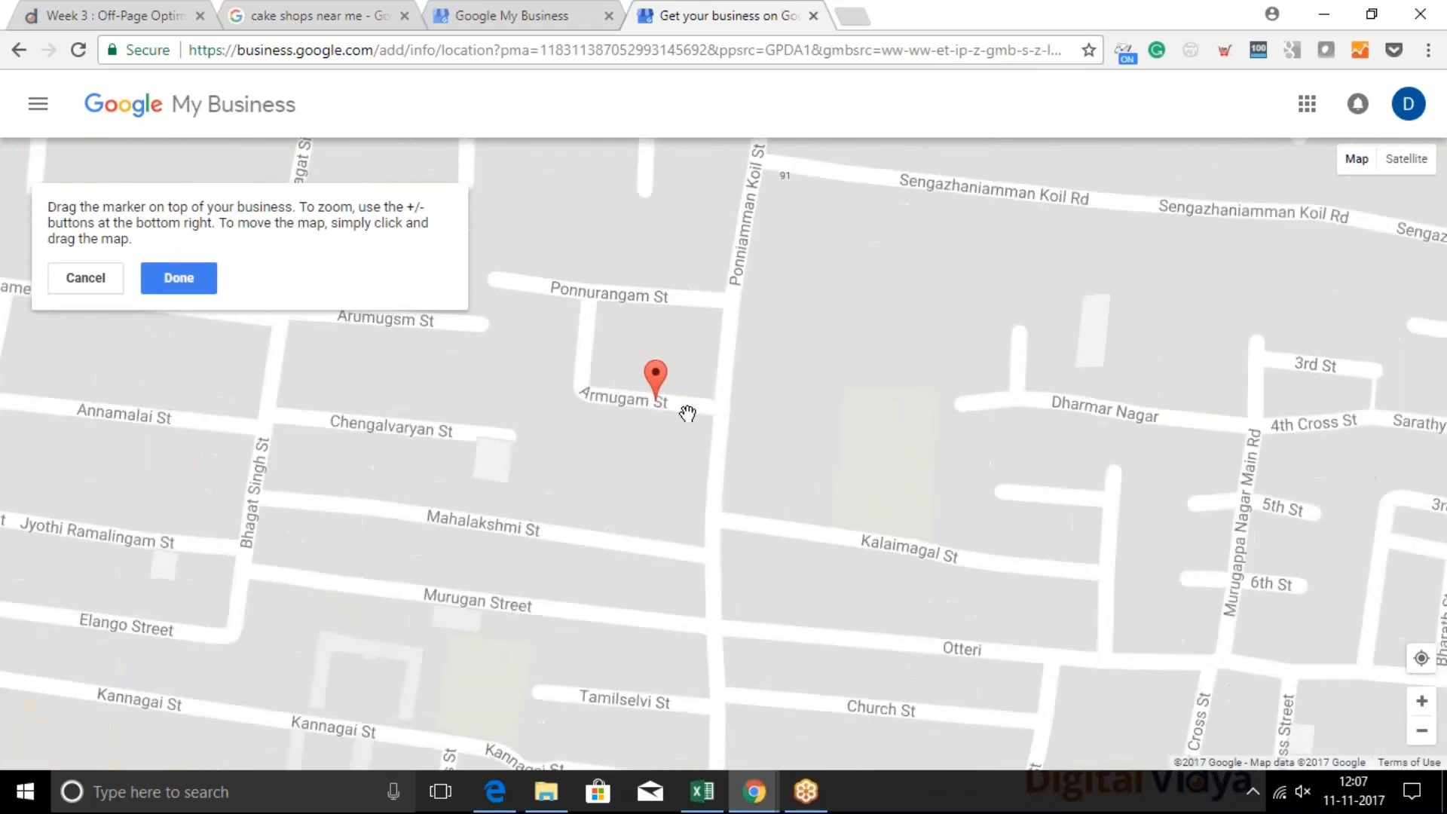
scroll(649, 434, "up", 1)
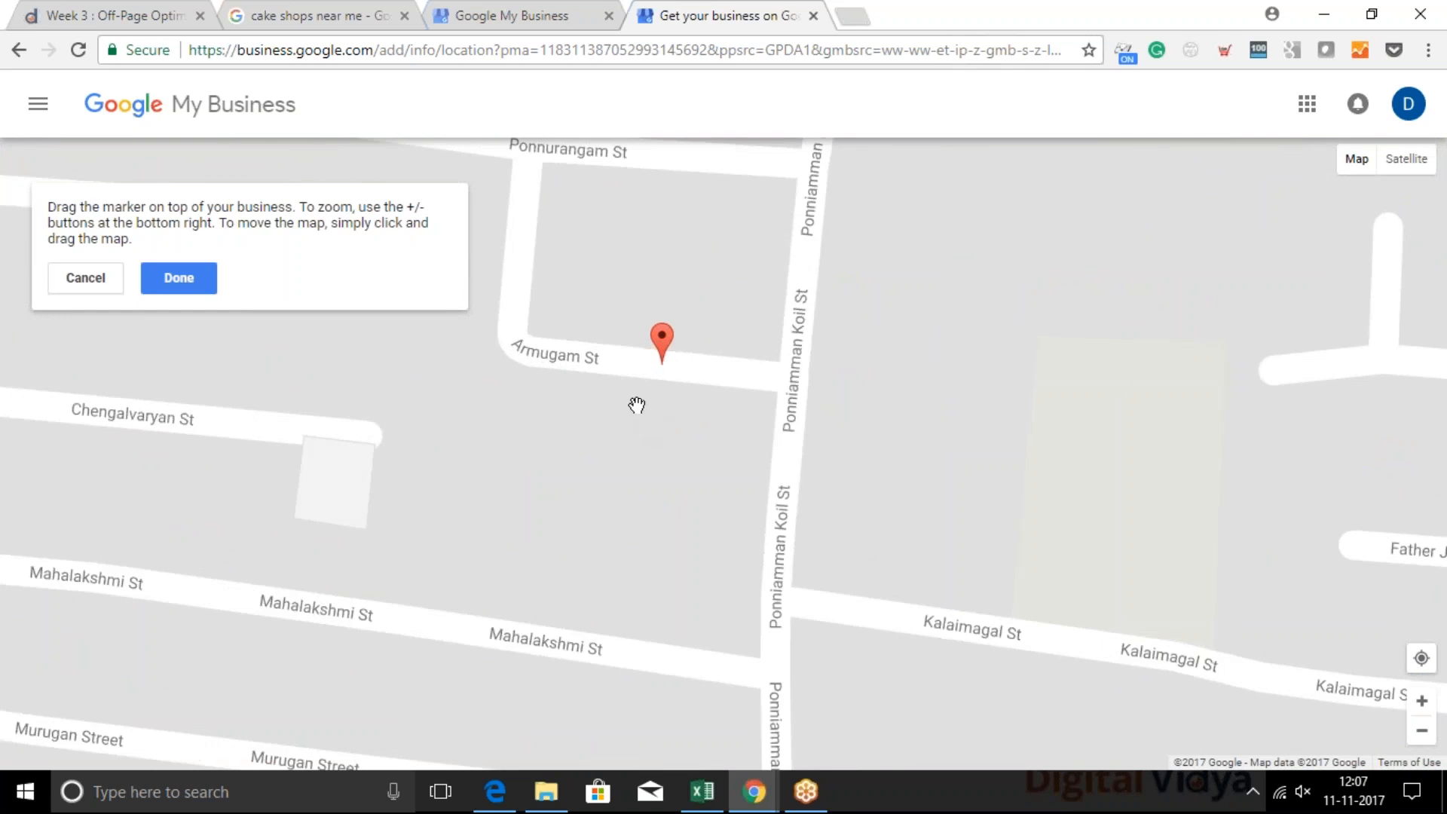
scroll(637, 405, "up", 1)
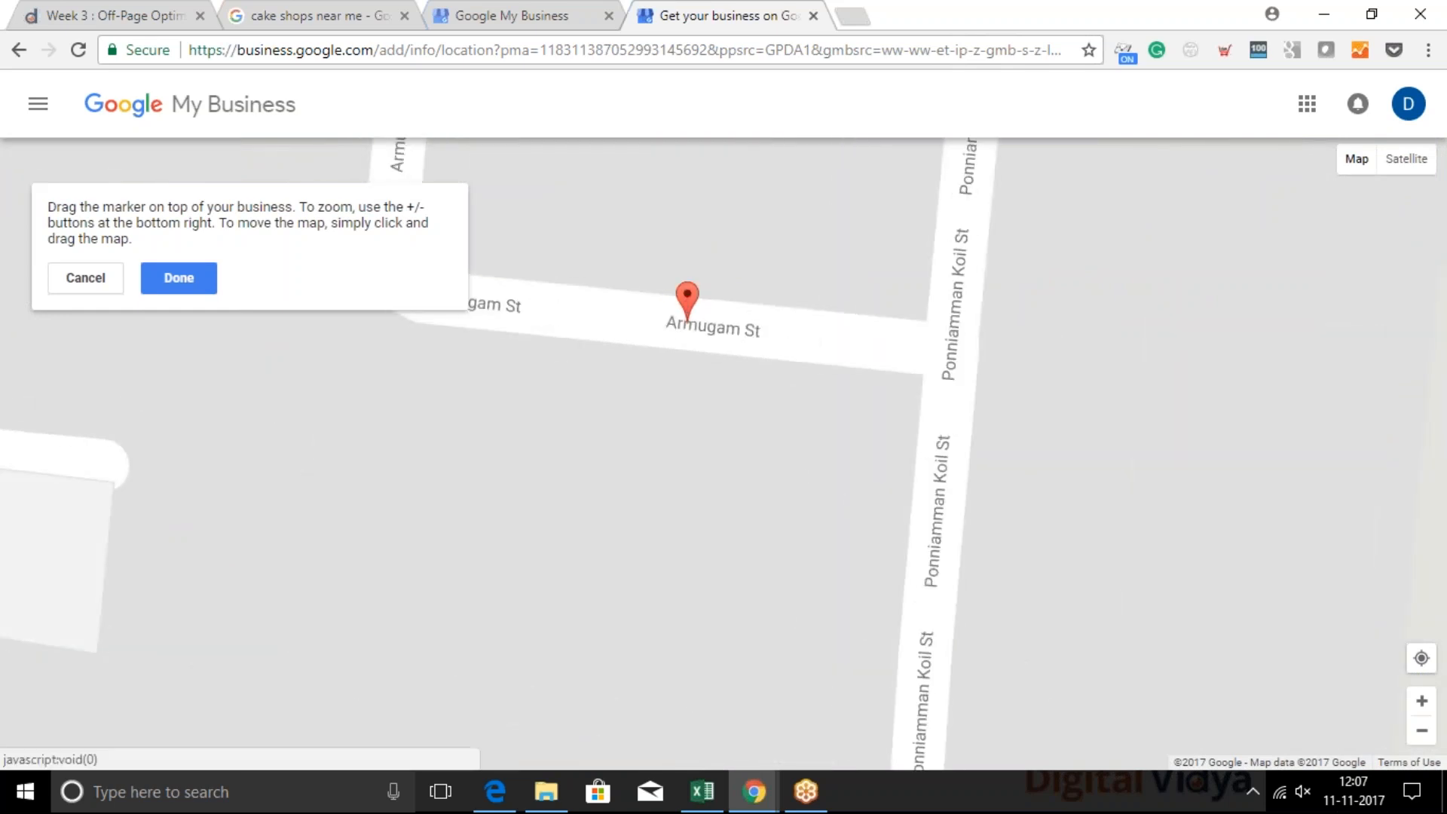
left_click_drag(687, 295, 612, 252)
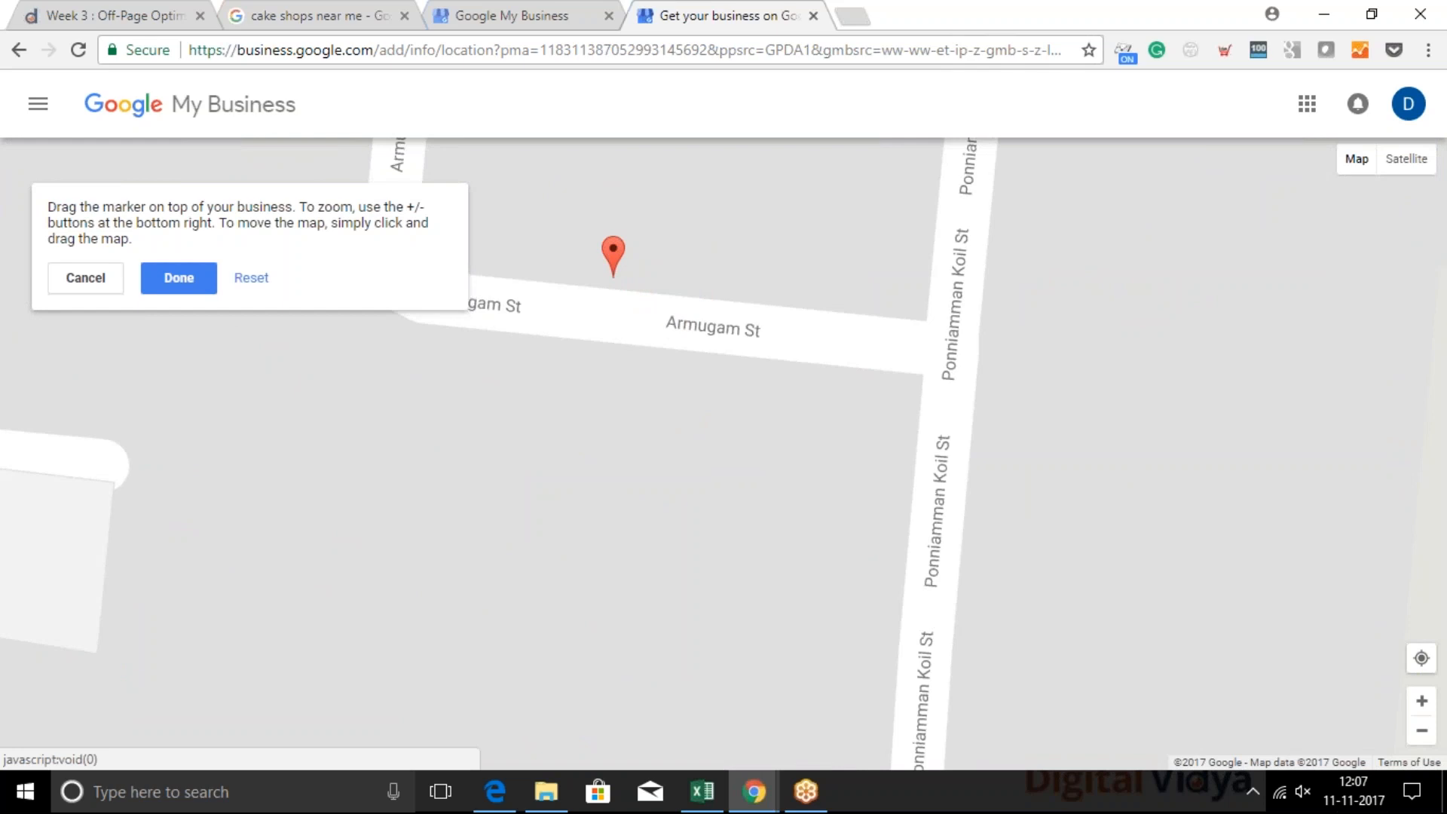
left_click(193, 281)
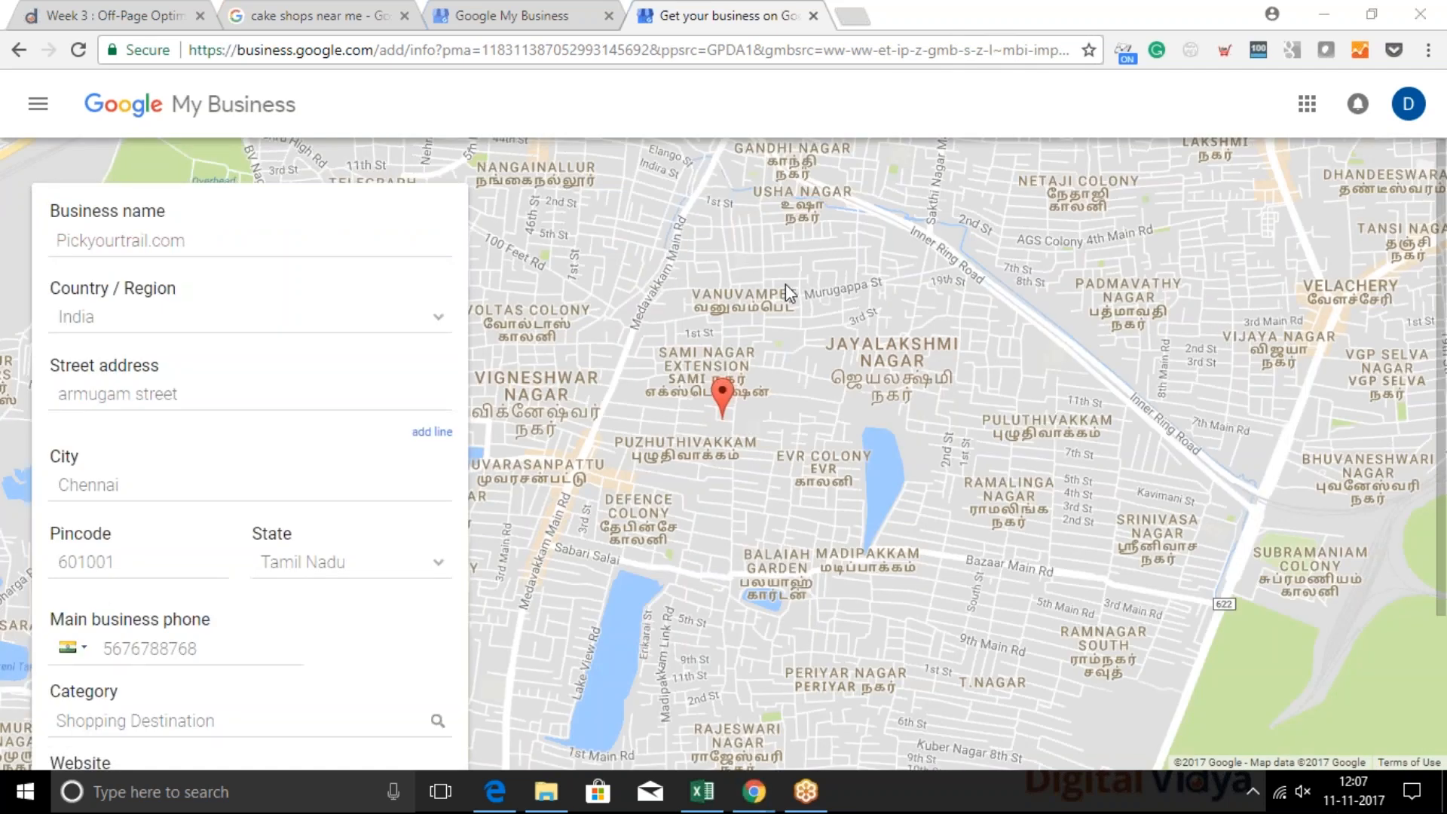
Submit the location form, confirm authorization to manage the business with agreement to the Terms of Service, and proceed to the verification options
scroll(351, 531, "down", 3)
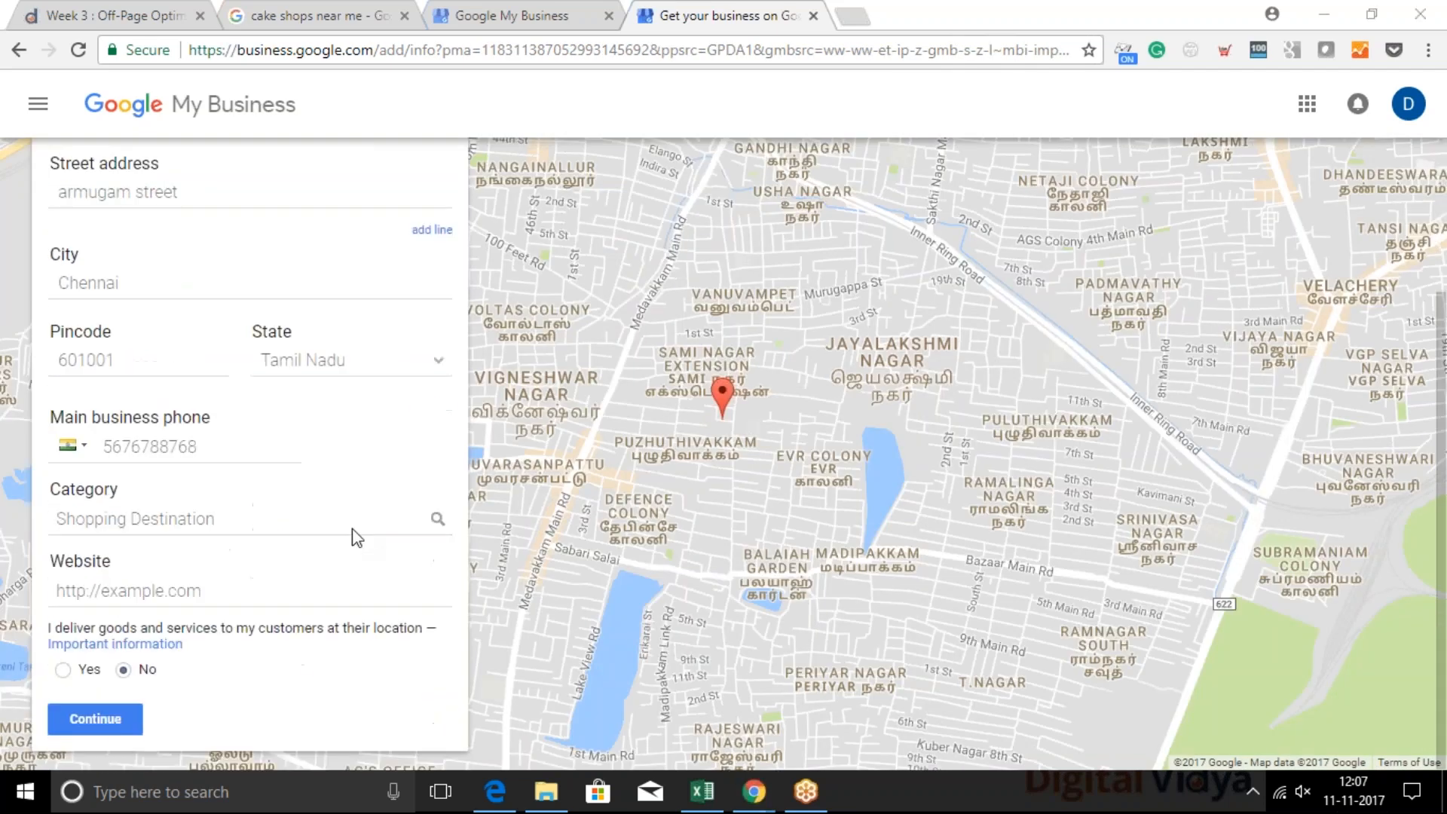
left_click(98, 718)
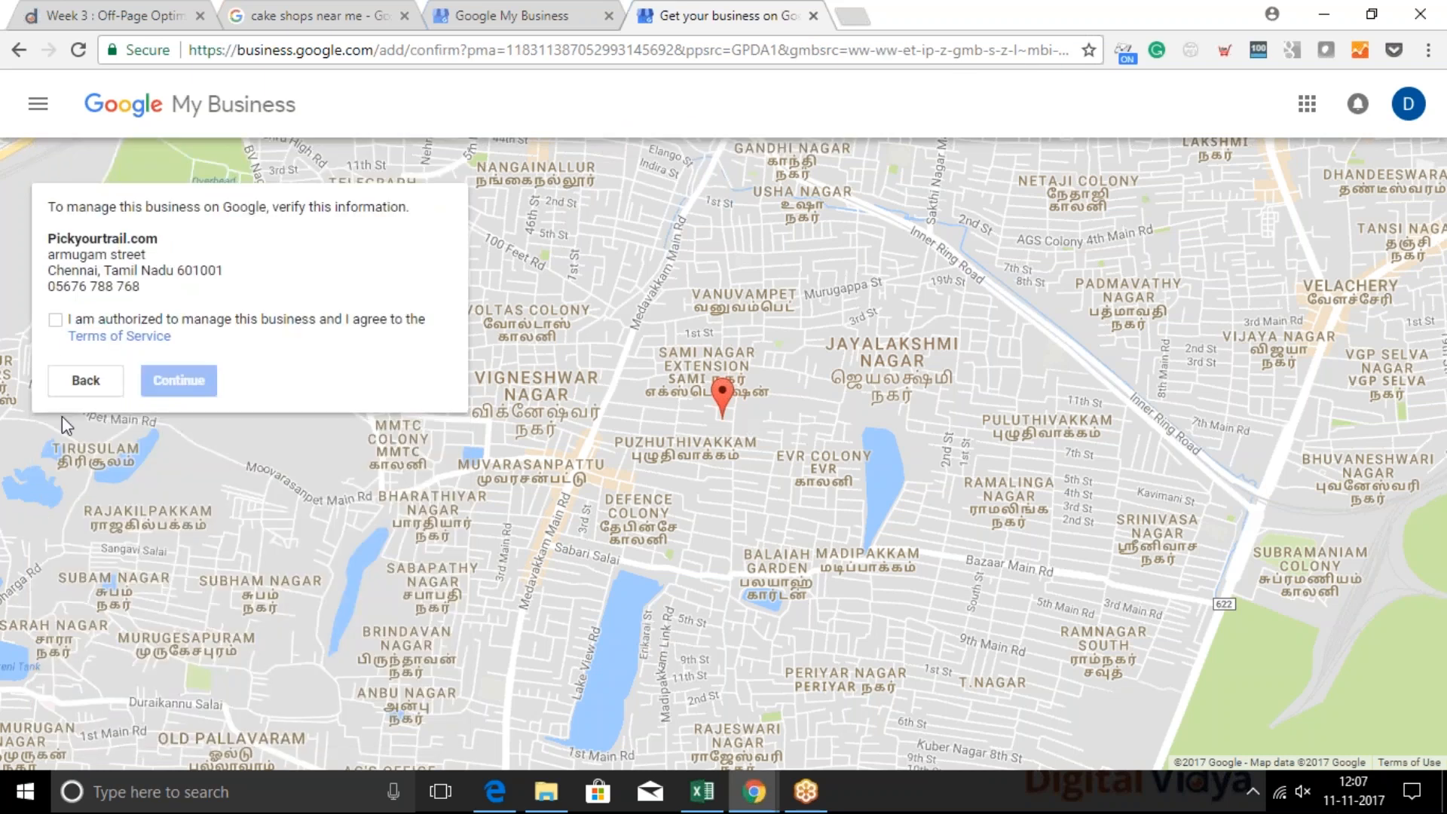
left_click(57, 322)
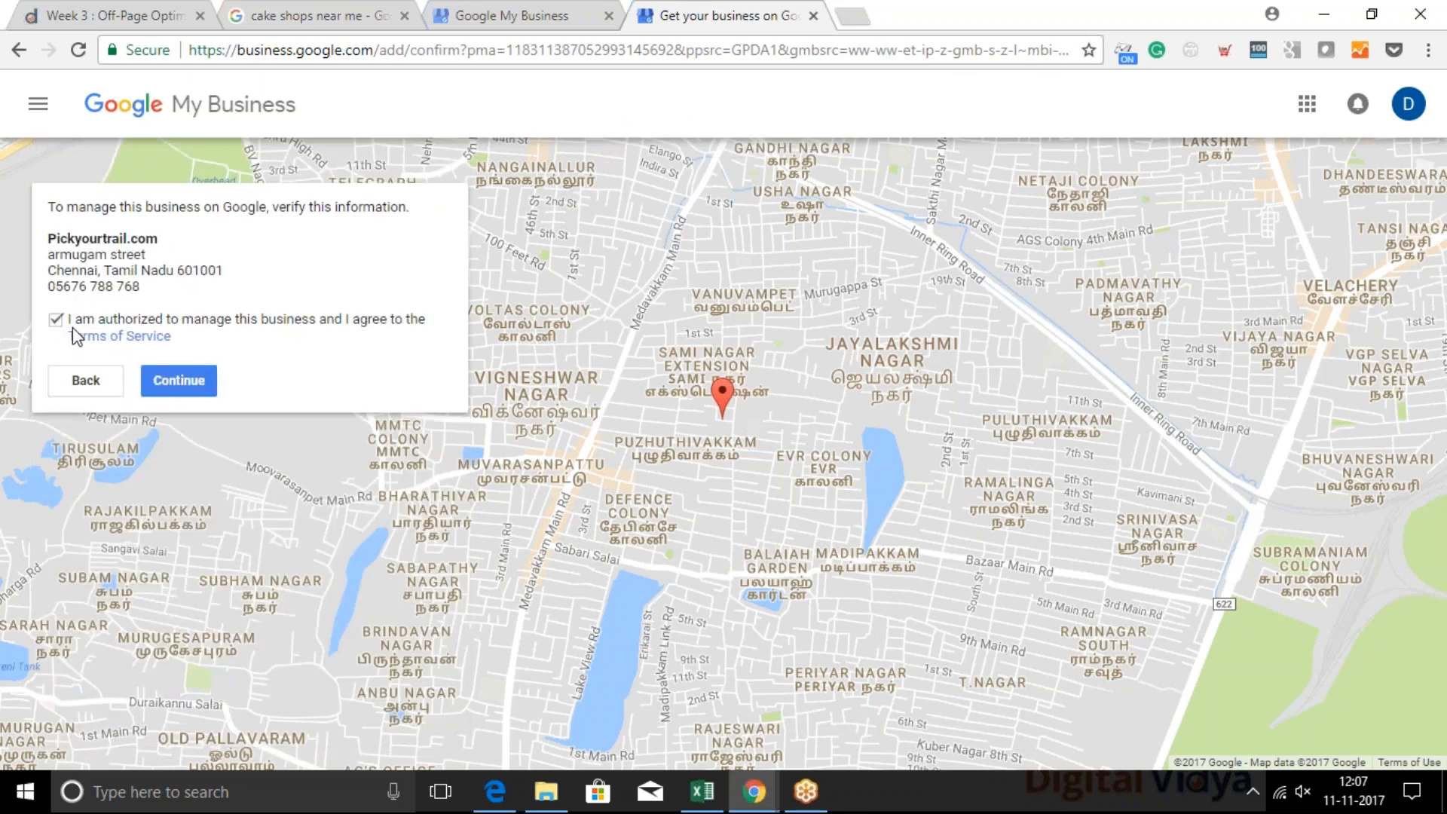
left_click(185, 384)
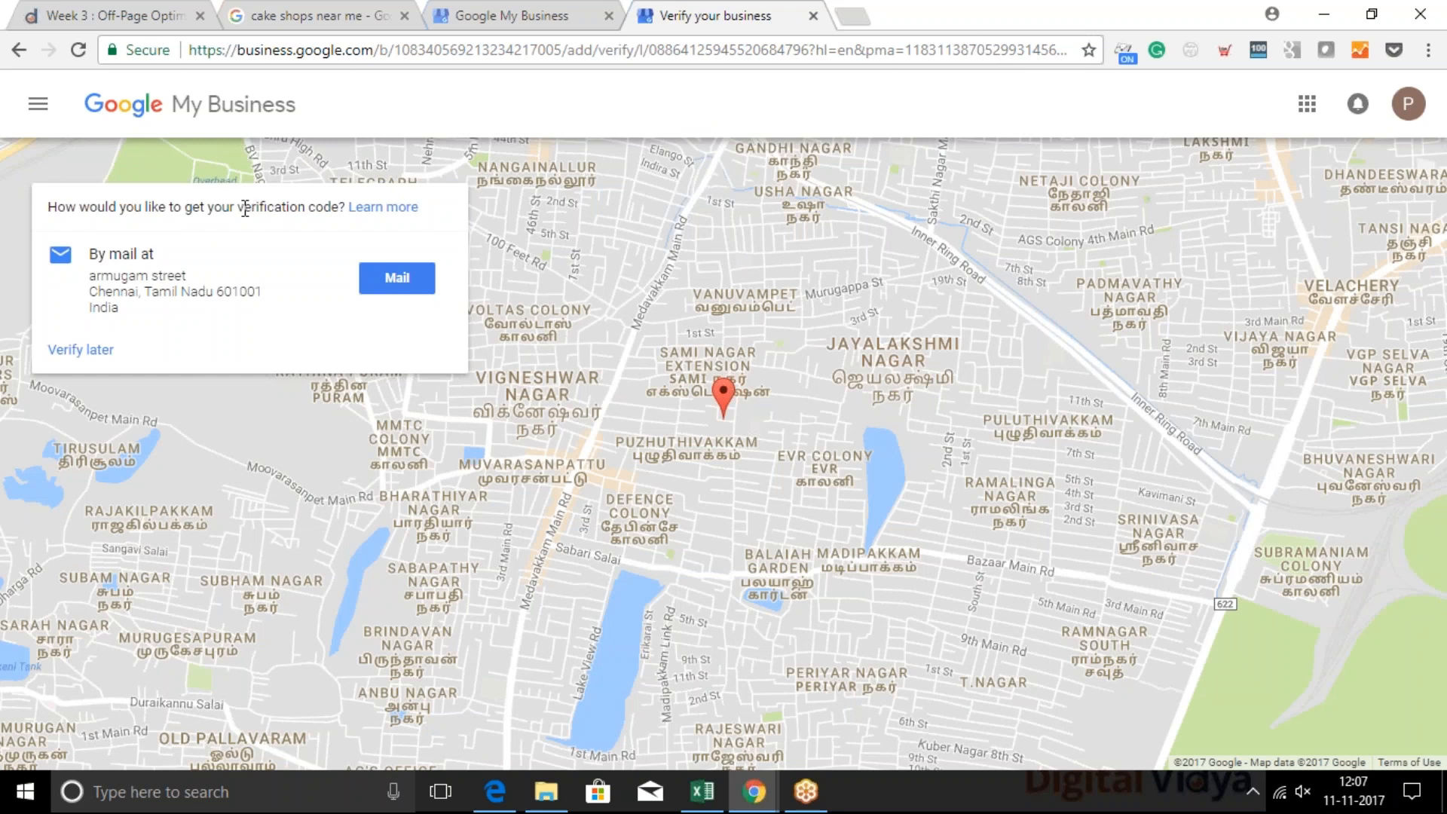
left_click_drag(131, 315, 128, 306)
left_click(128, 307)
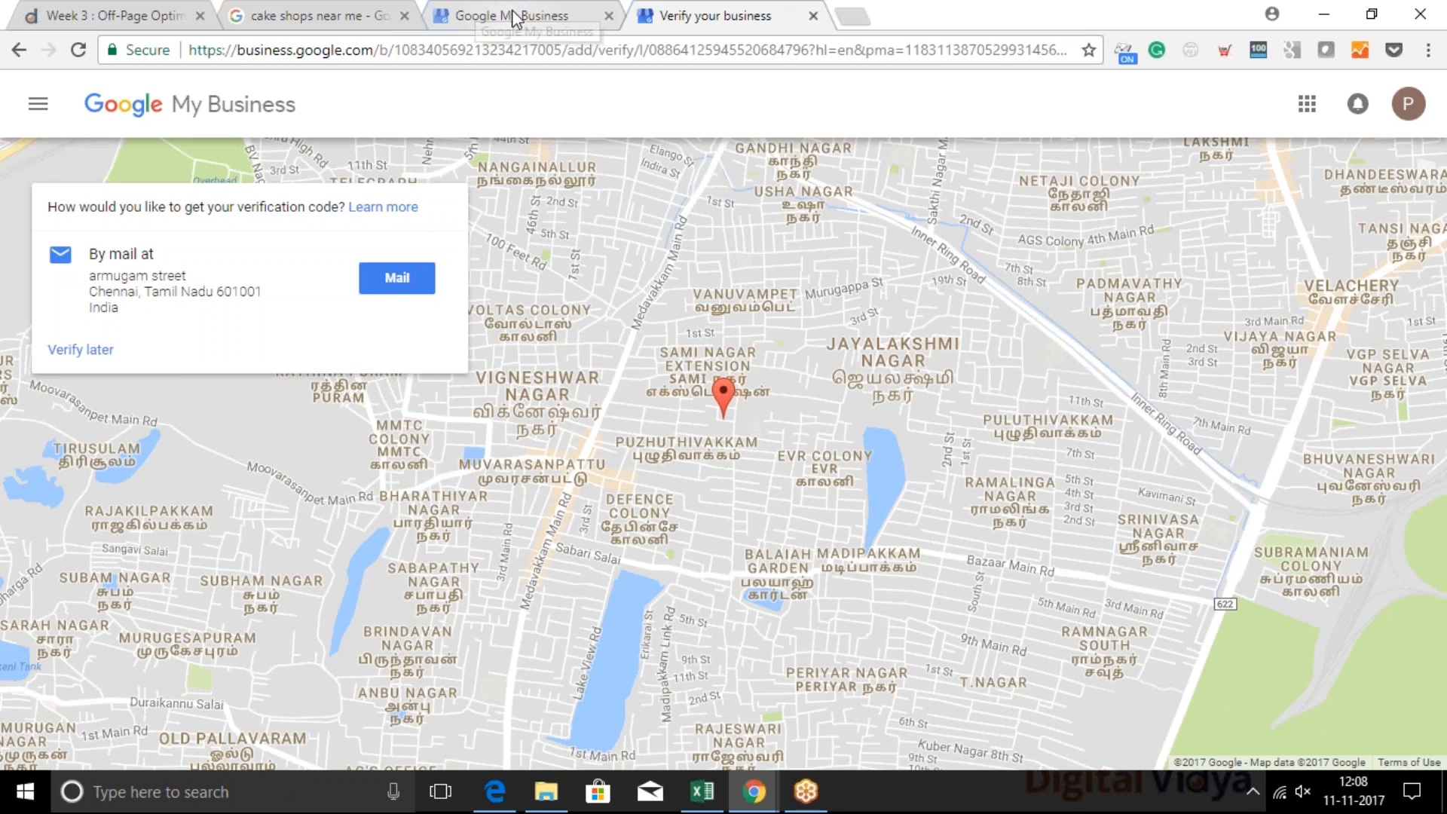
Return to the full "cake shops near me" search results and examine the local map and business listings
left_click(316, 9)
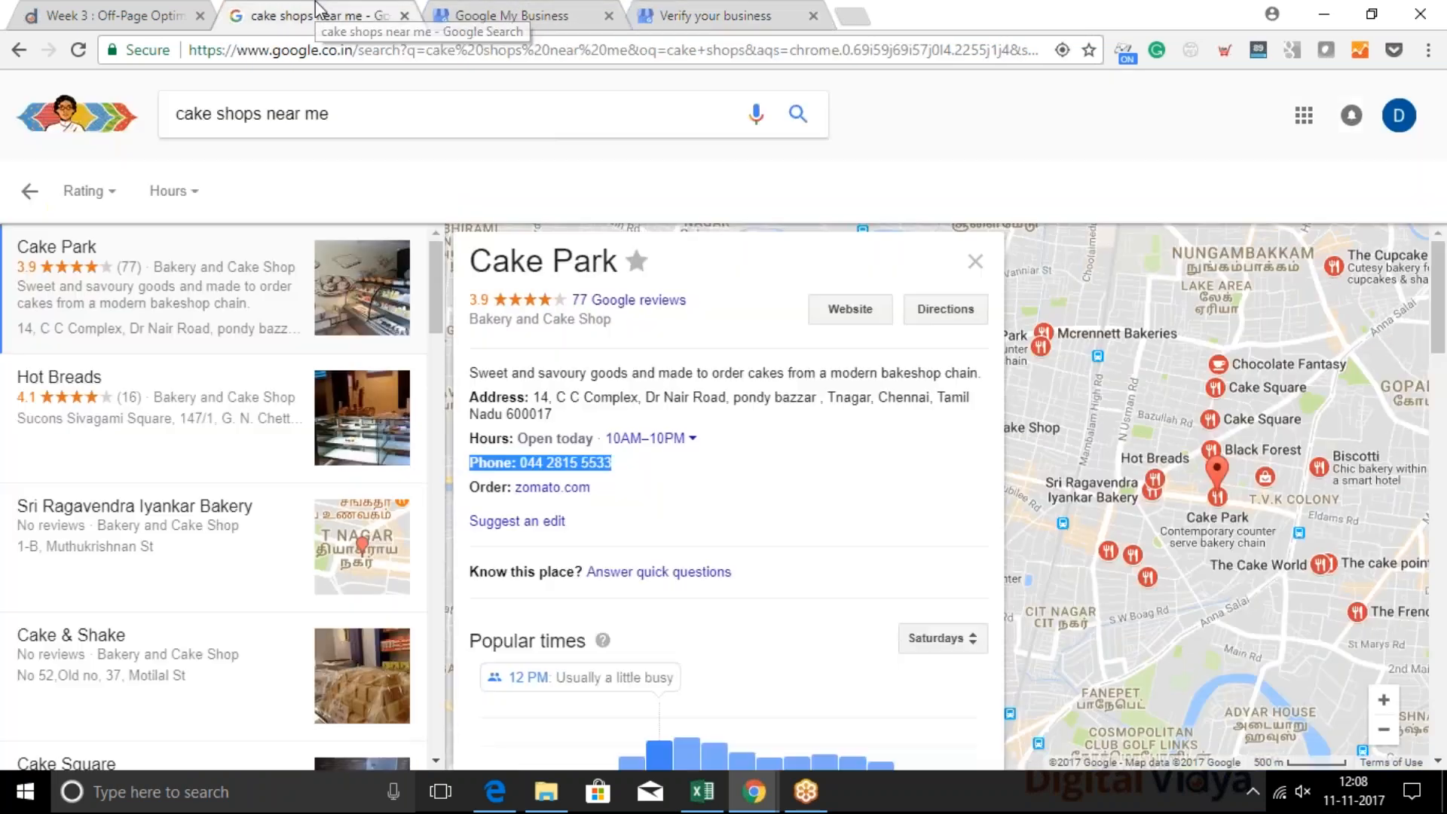
left_click(30, 191)
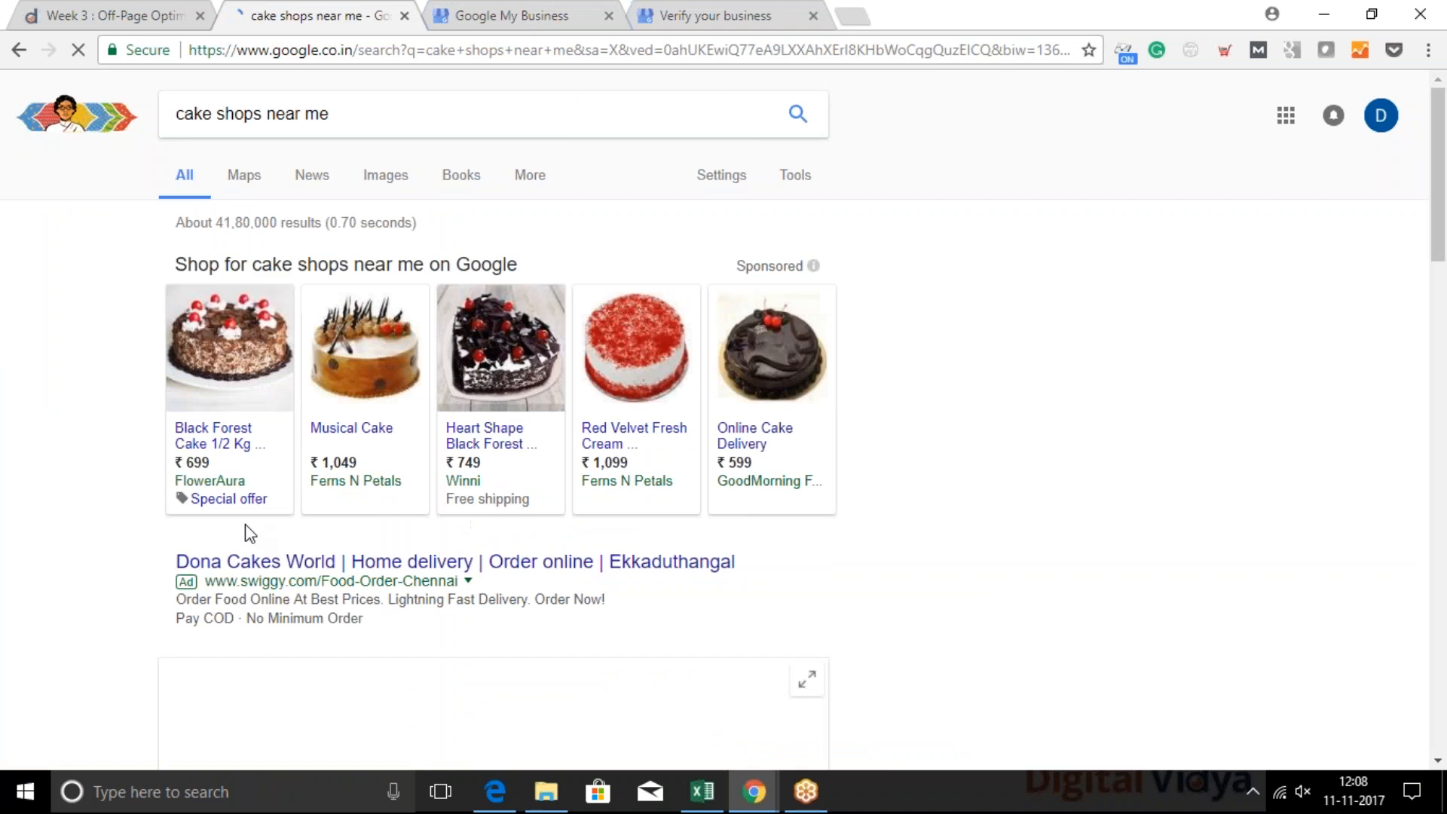
scroll(387, 618, "down", 5)
scroll(266, 345, "down", 2)
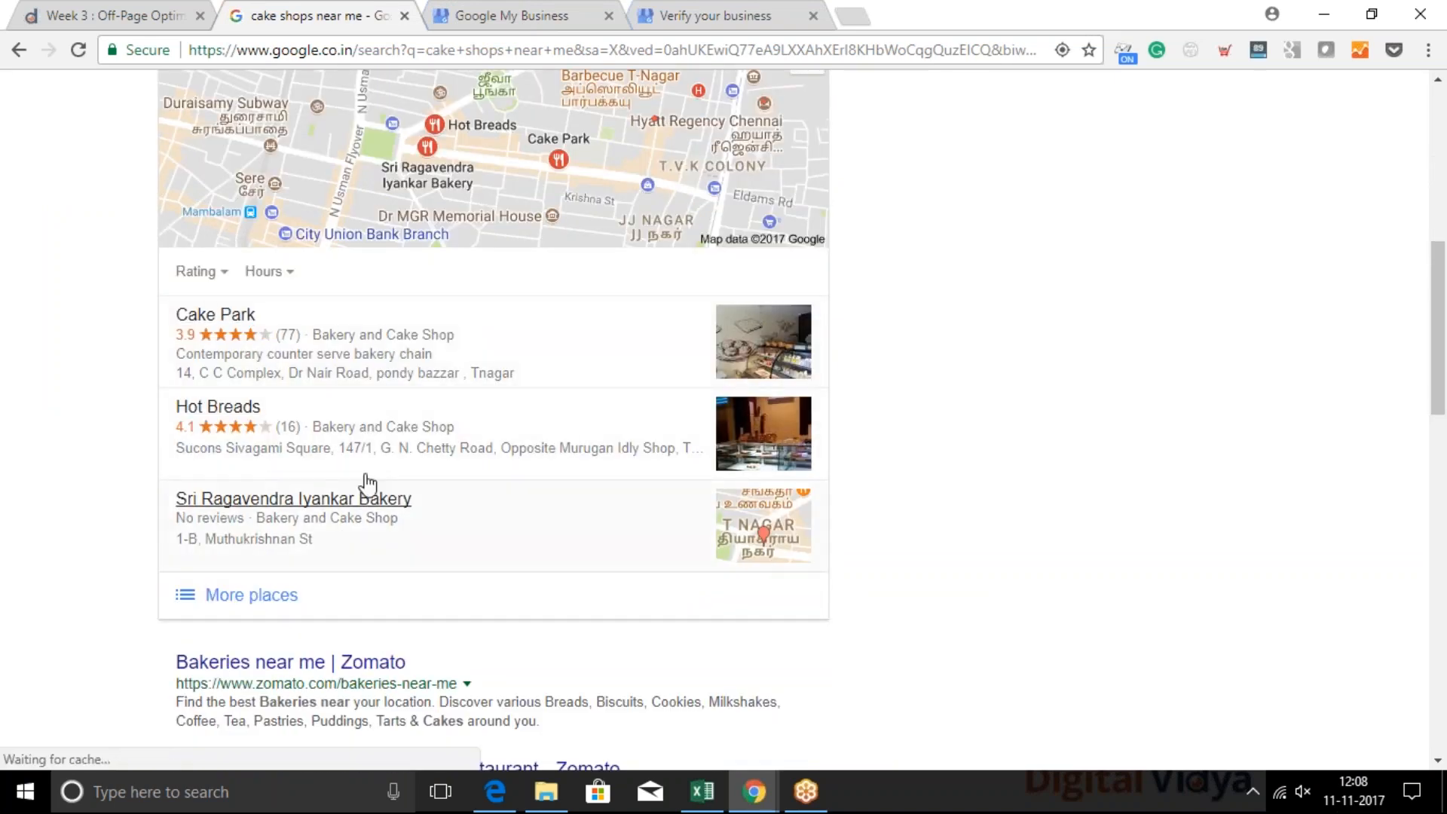
scroll(263, 271, "up", 8)
scroll(407, 260, "down", 6)
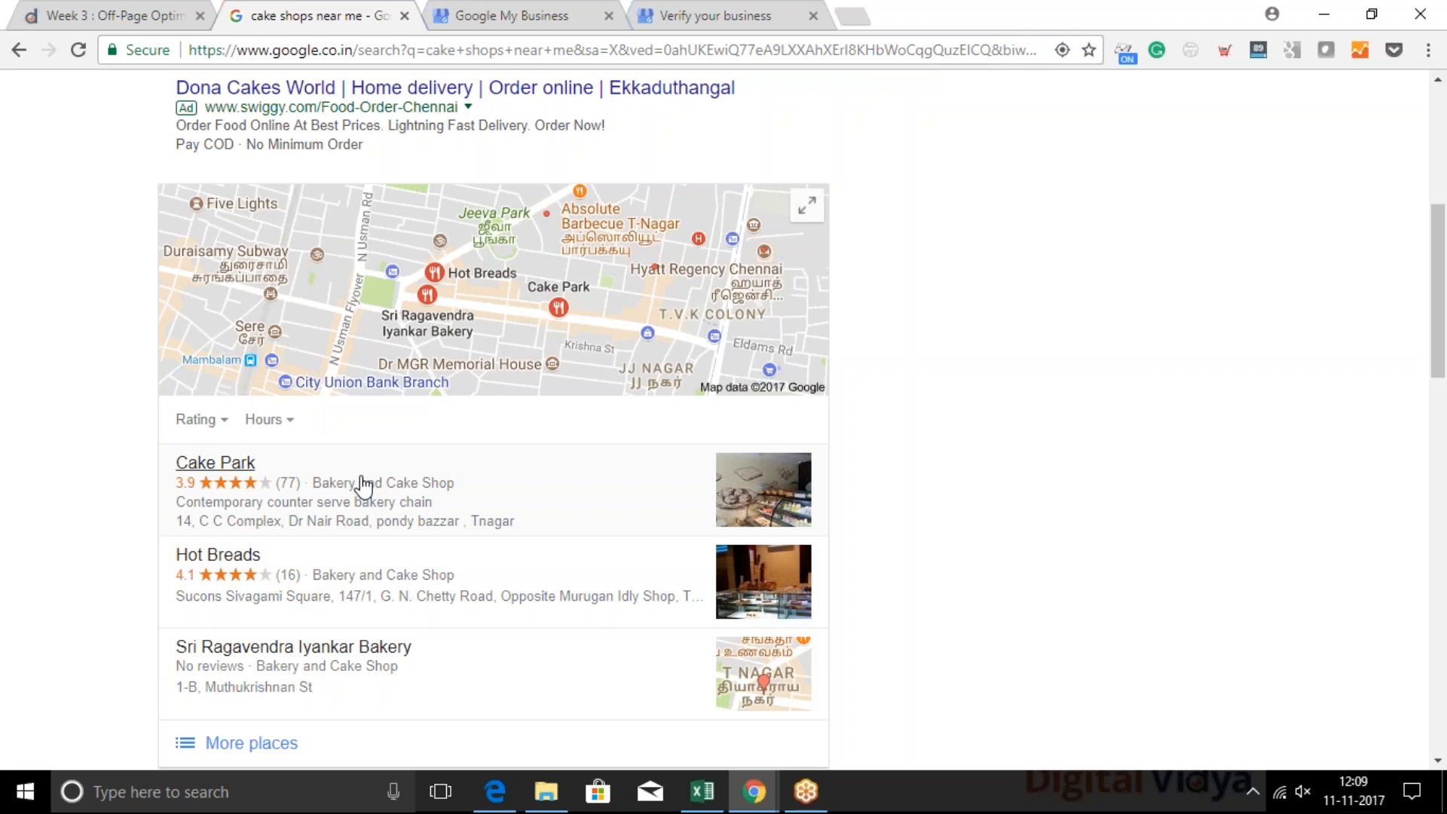
View the Cake Park listing's business details and return to the search results
left_click(702, 13)
left_click(452, 10)
left_click(292, 14)
left_click(374, 511)
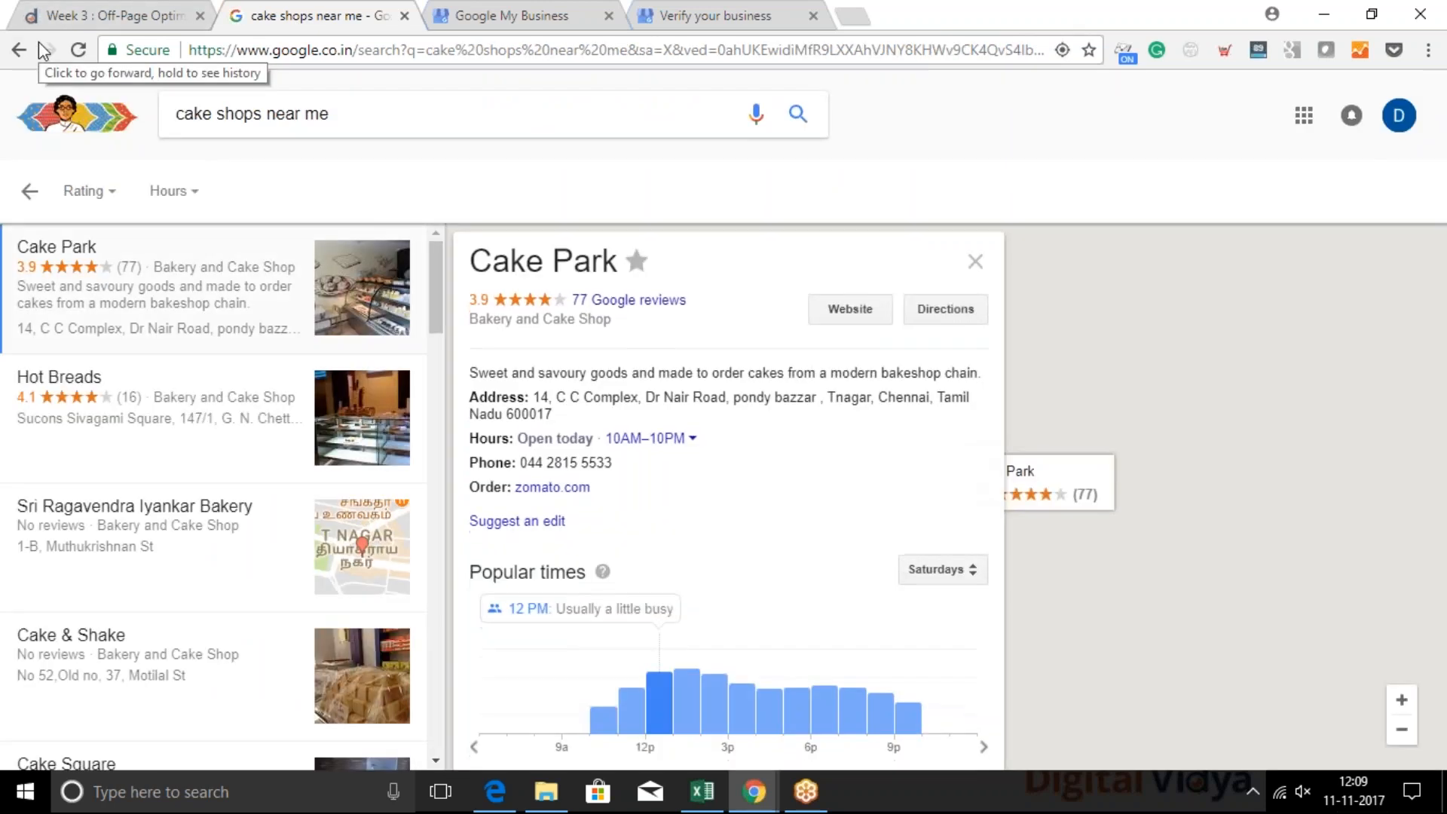
left_click(19, 51)
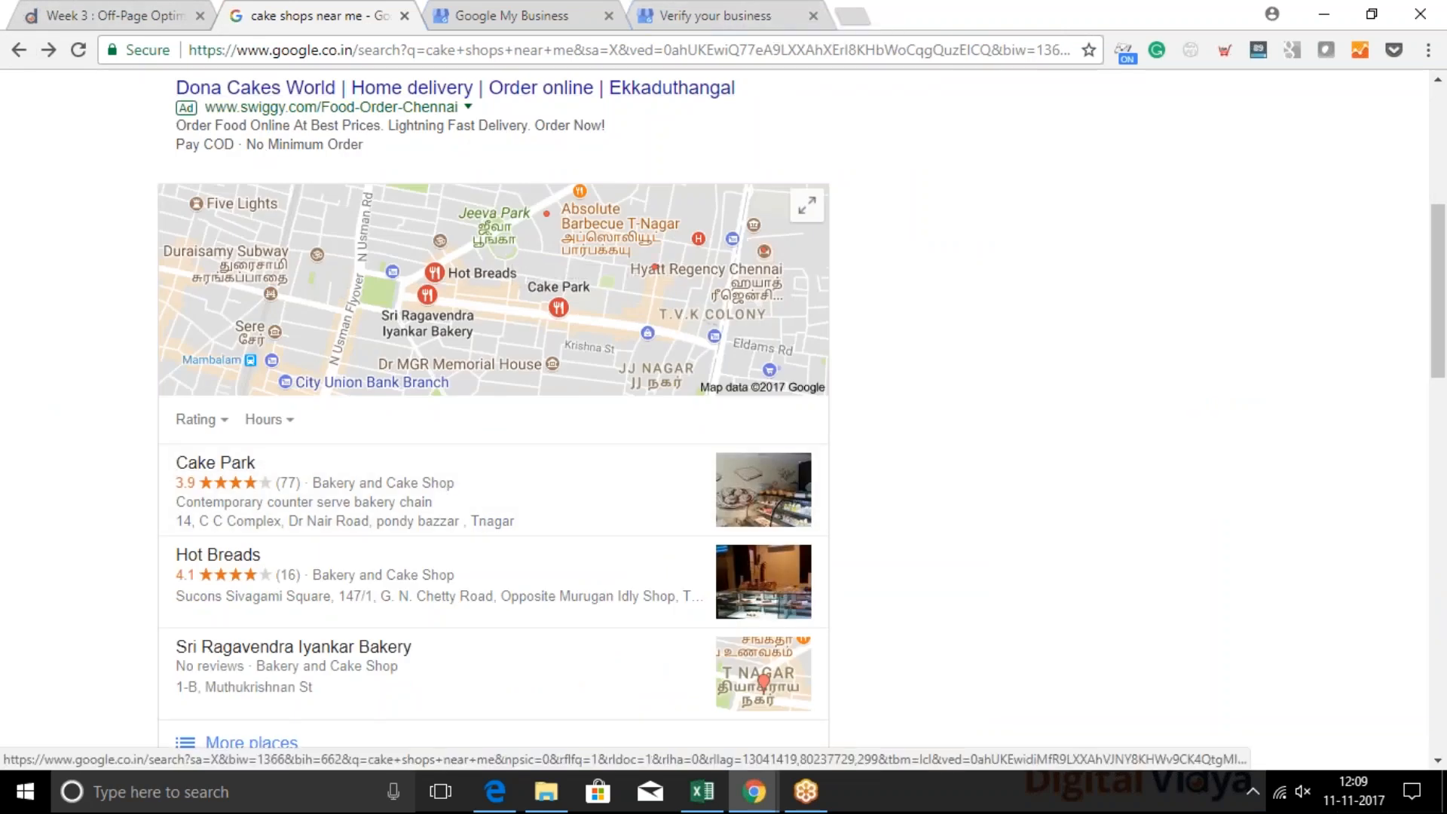
Show the list of business accounts in Google My Business, view the personal account's locations, and return to the list
left_click(723, 15)
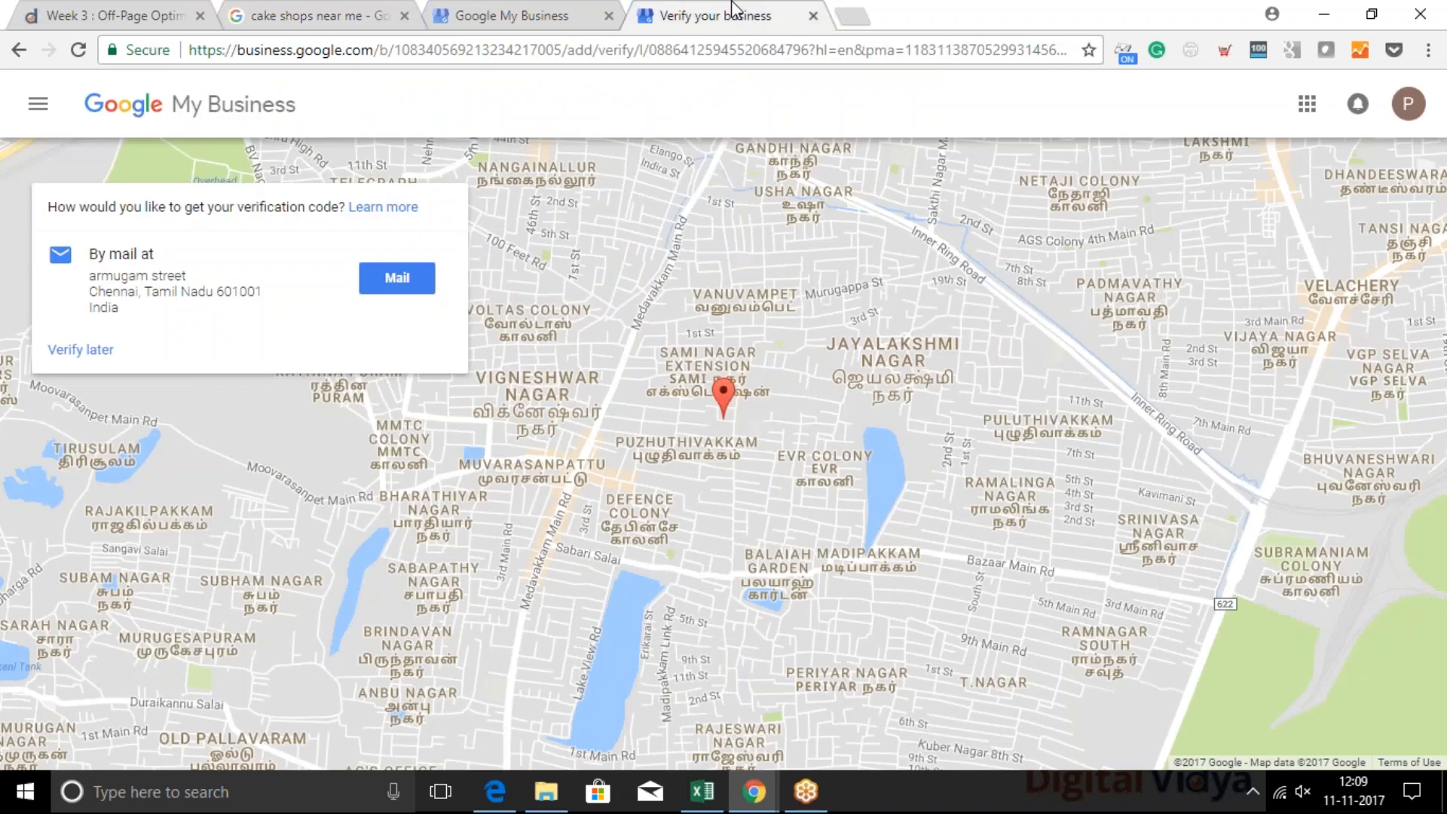
left_click(541, 10)
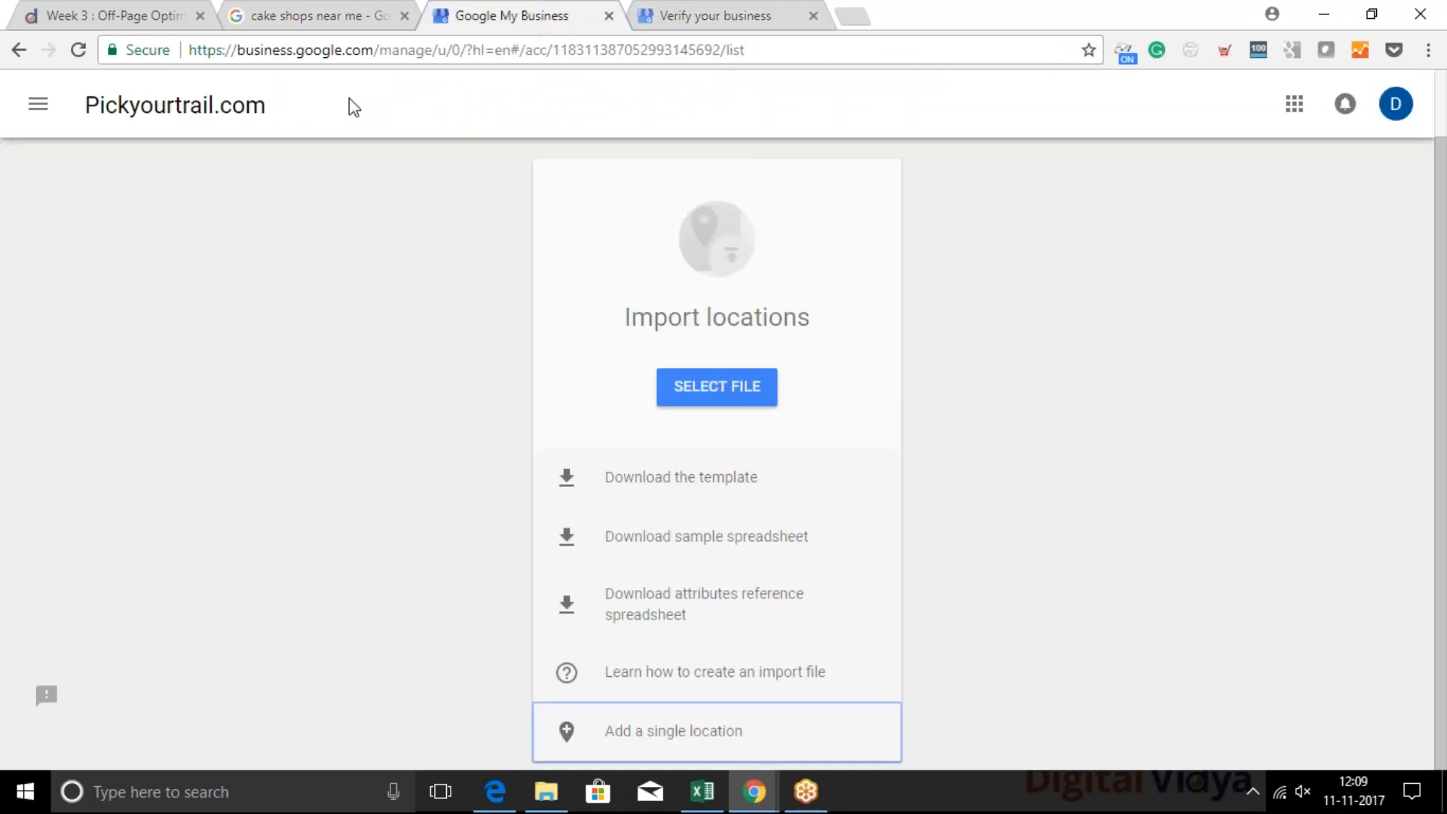
left_click(34, 104)
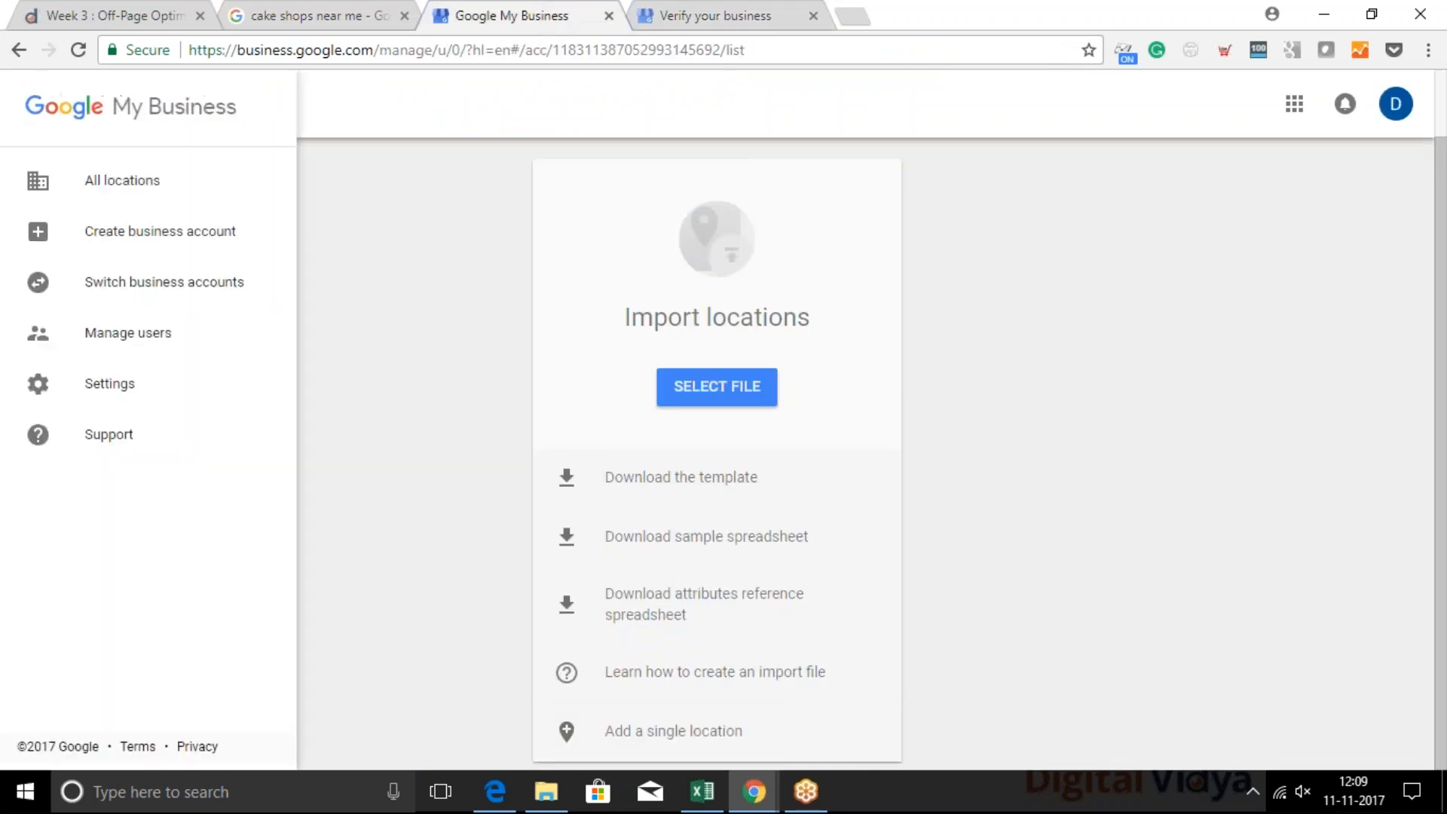
left_click(195, 286)
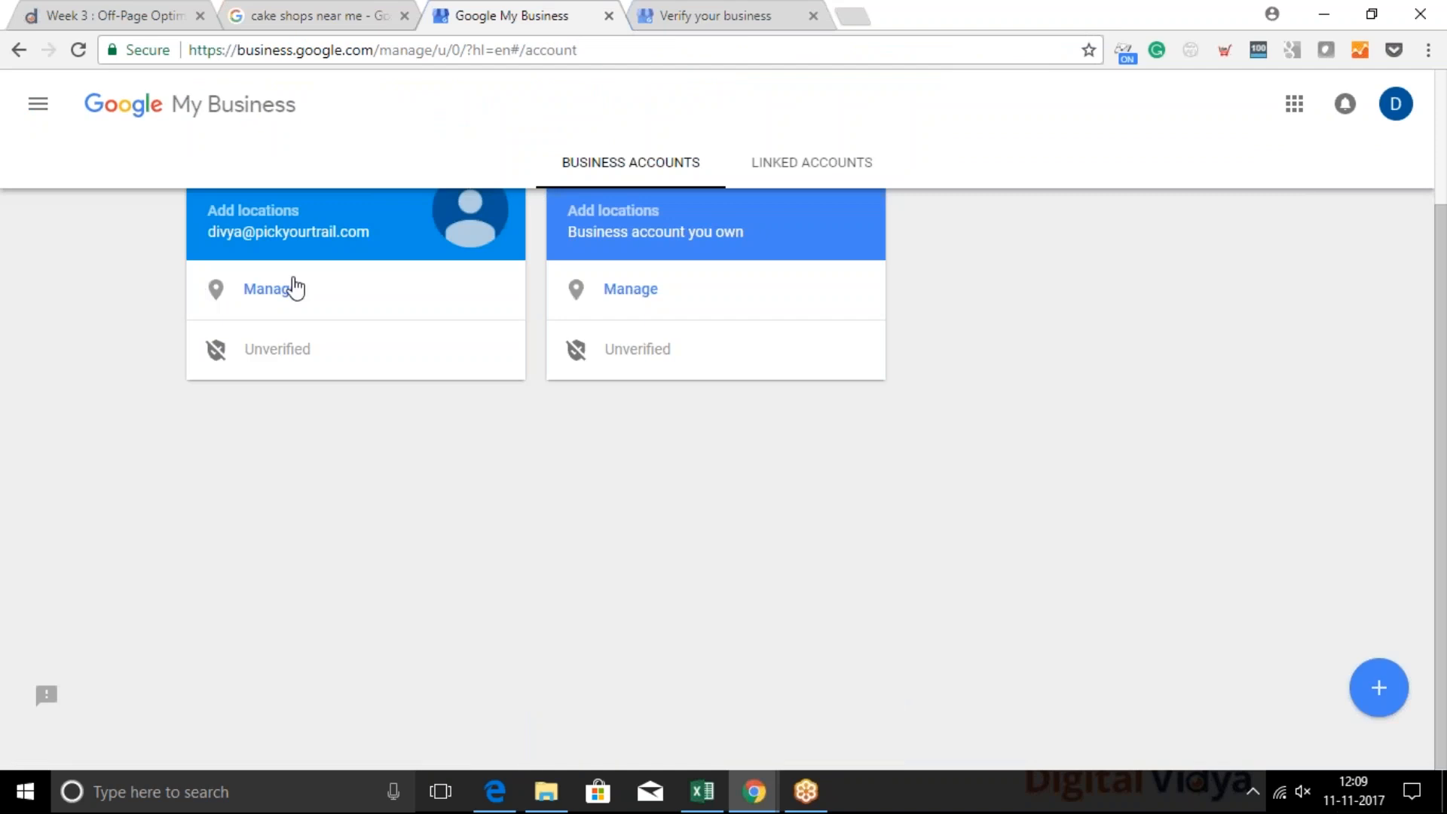
left_click(386, 307)
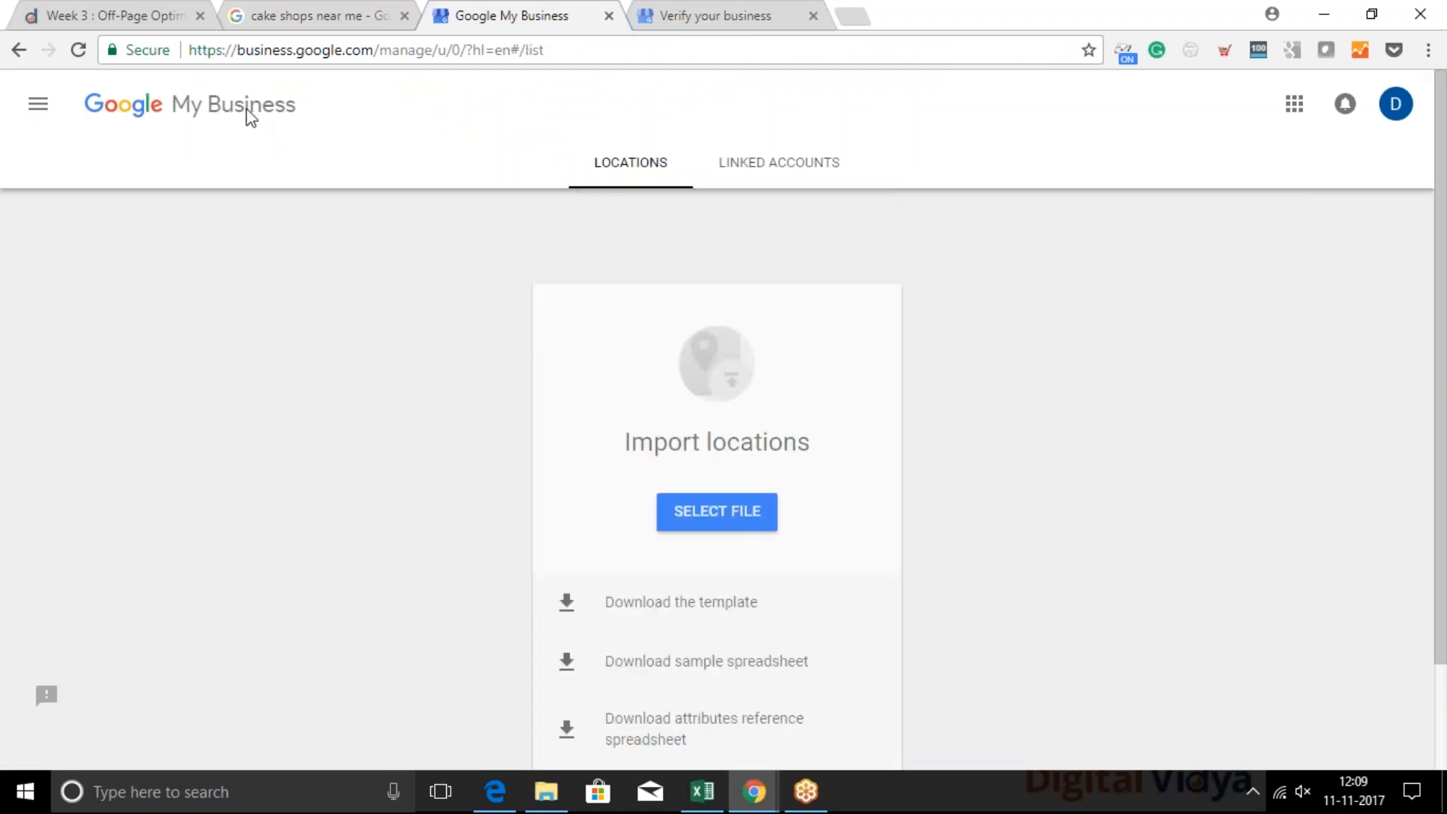
left_click(18, 50)
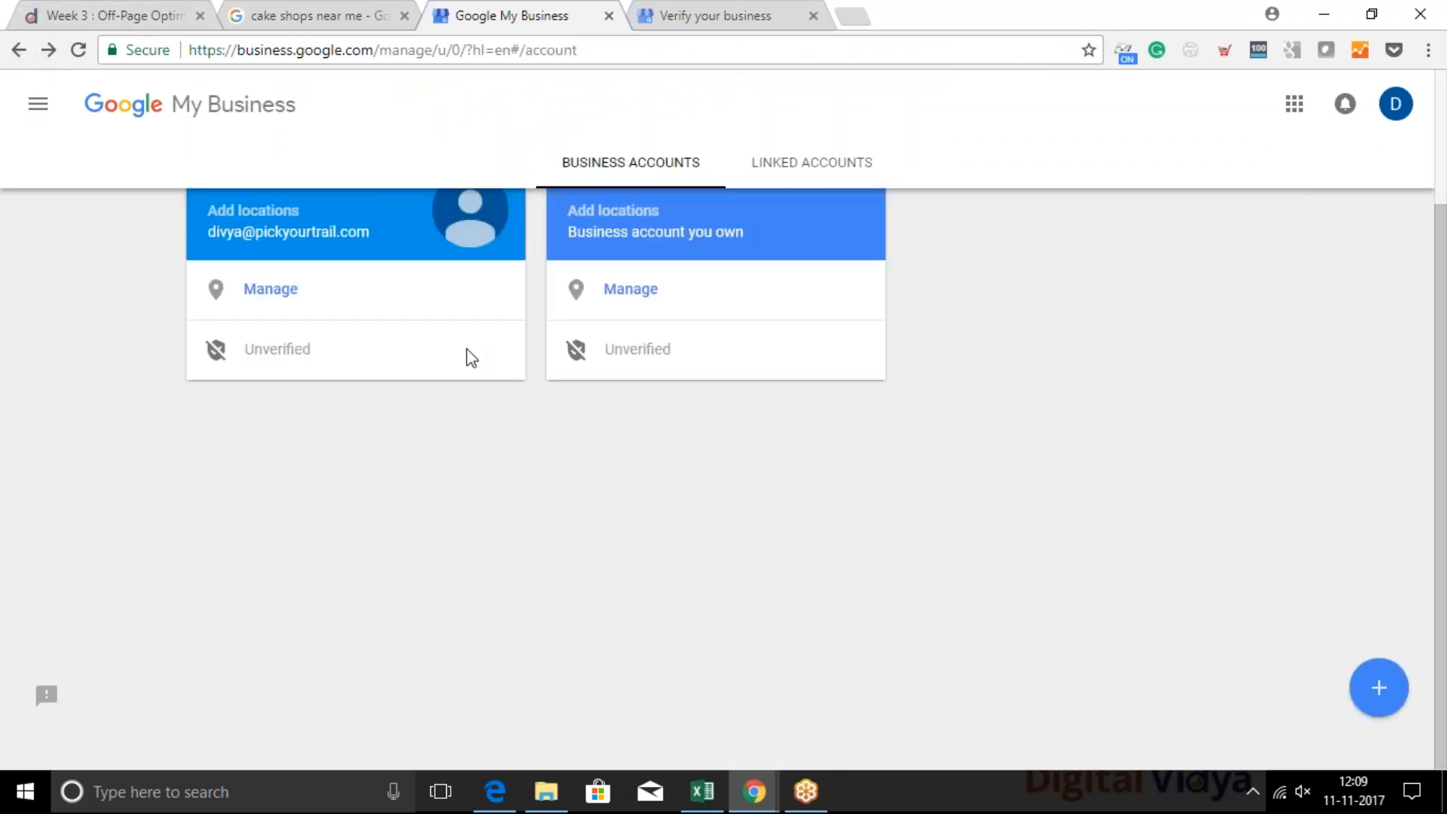
key("alt+Tab")
key("Tab")
key("Tab")
key("Tab")
key("Tab")
key("Tab")
key("Tab")
key("Tab")
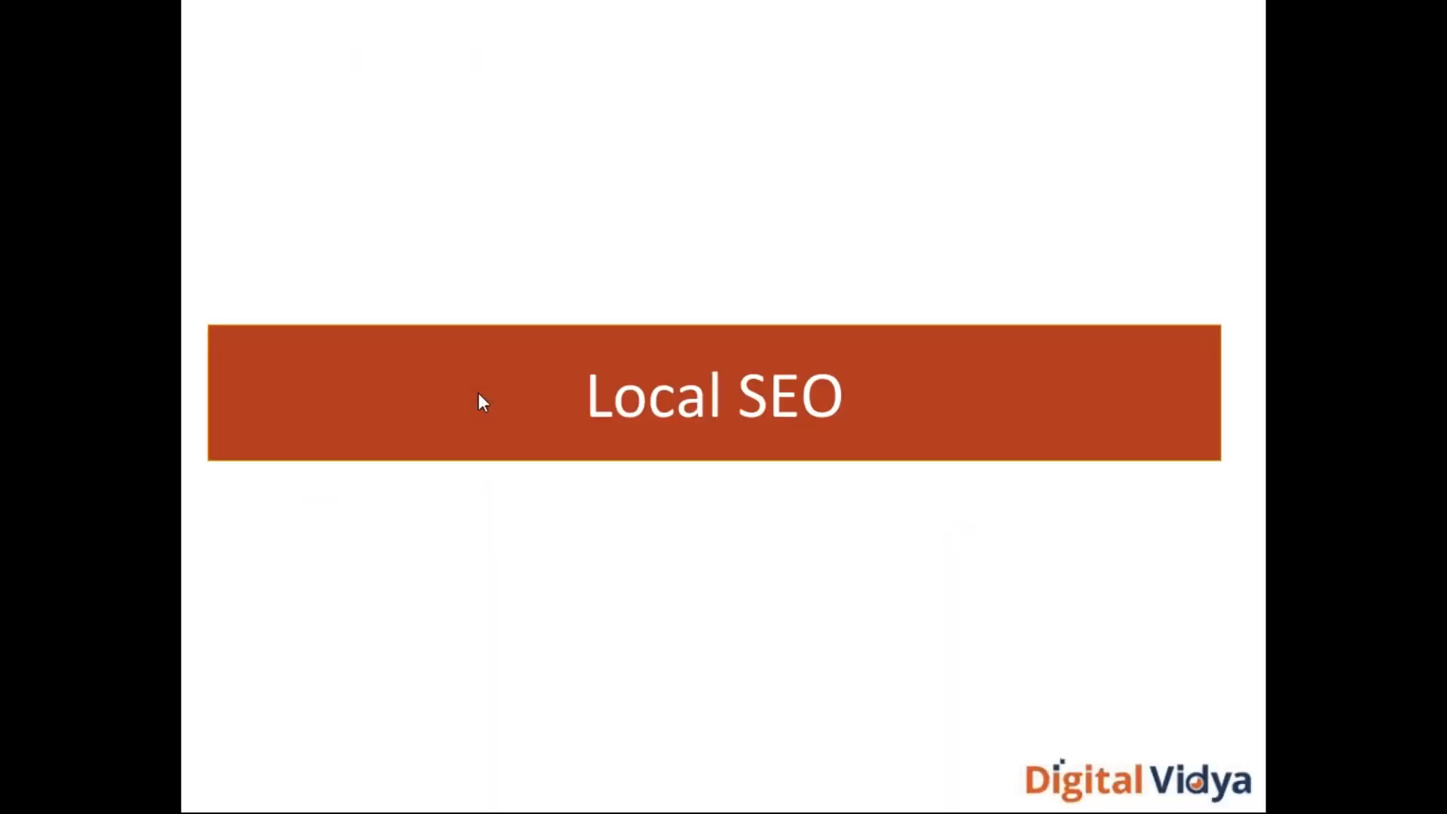
key("alt+Tab")
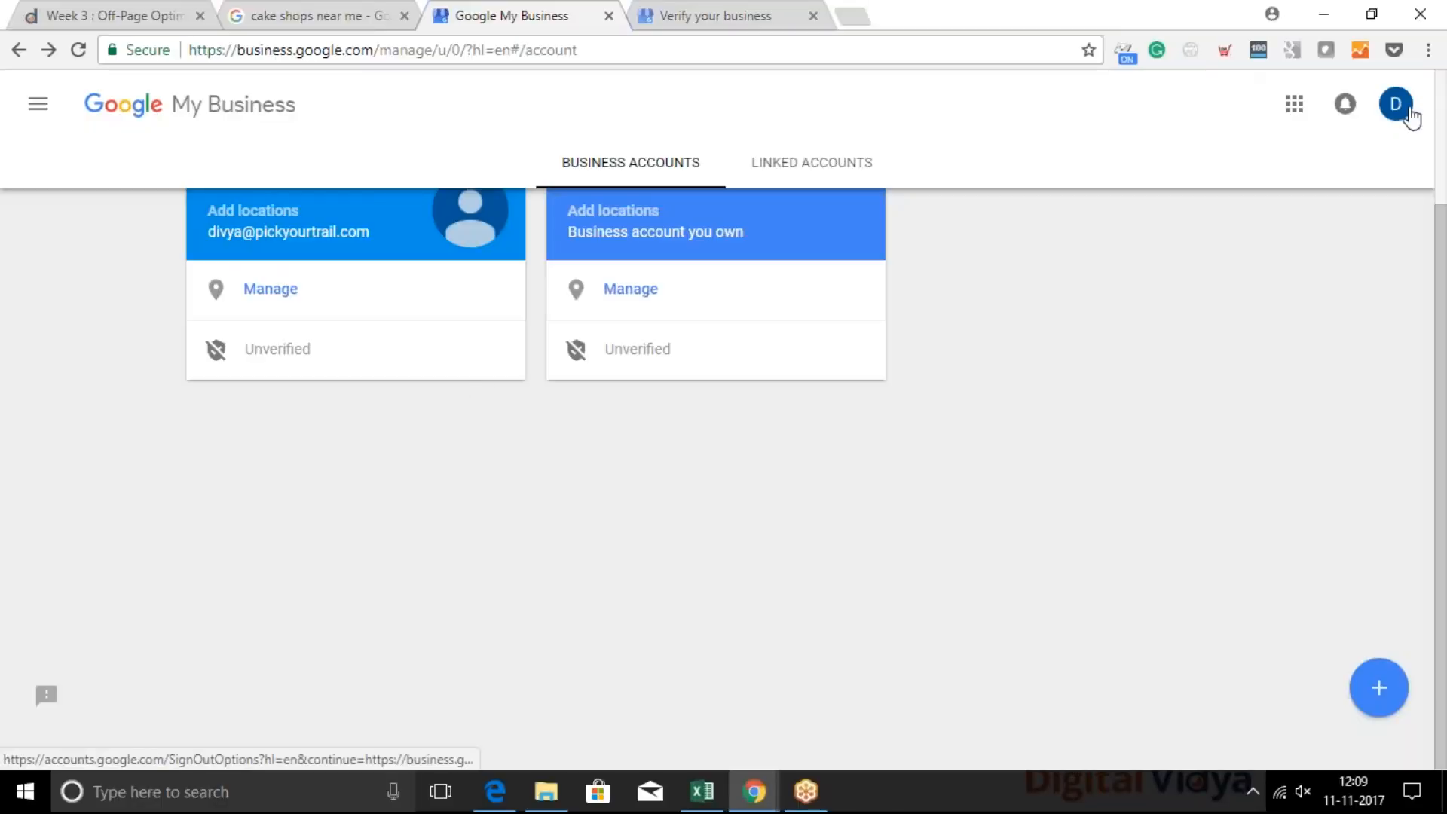
Add another Google account to Google My Business by signing in with its e-mail and account password
left_click(1403, 112)
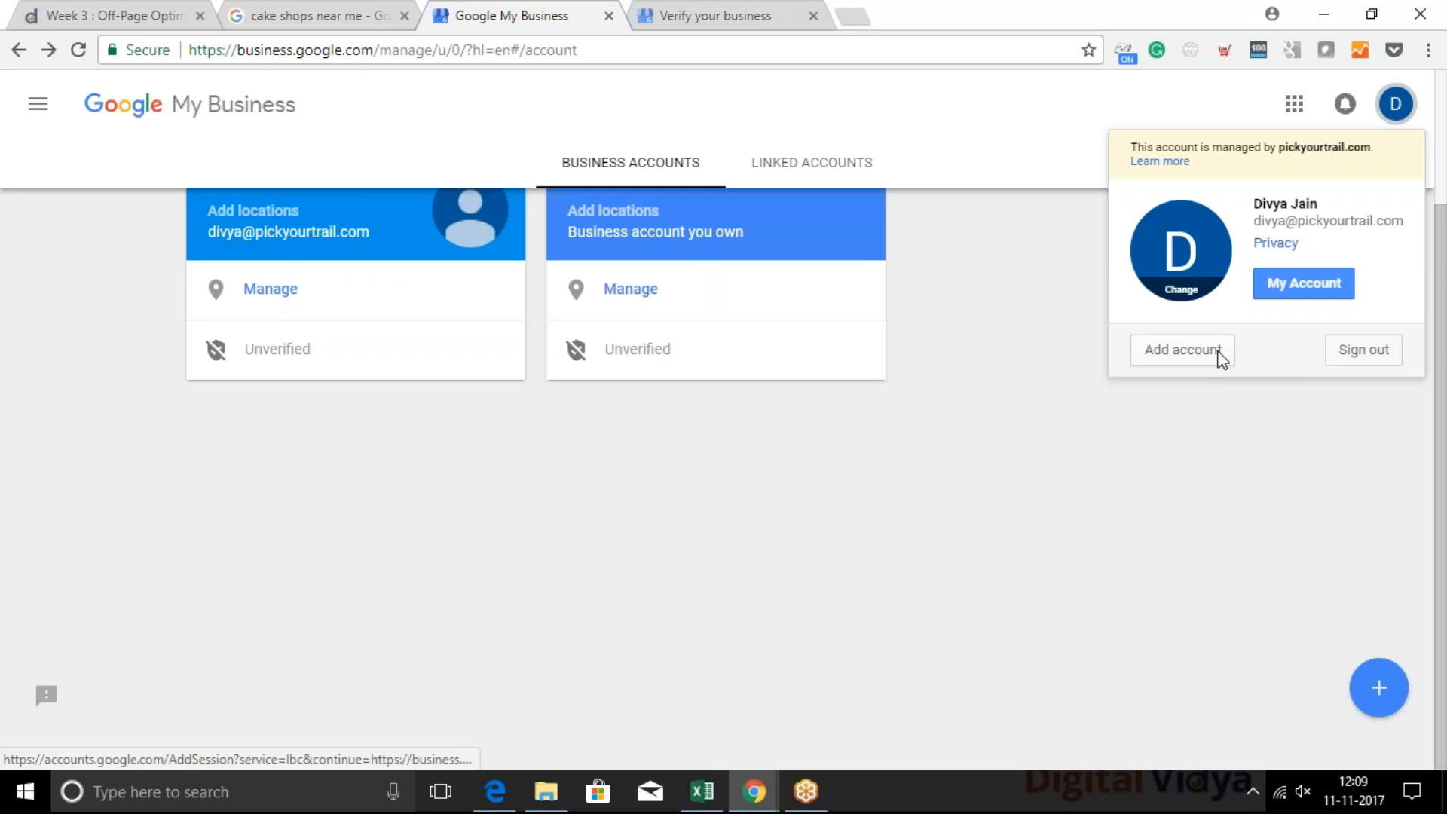
left_click(1220, 356)
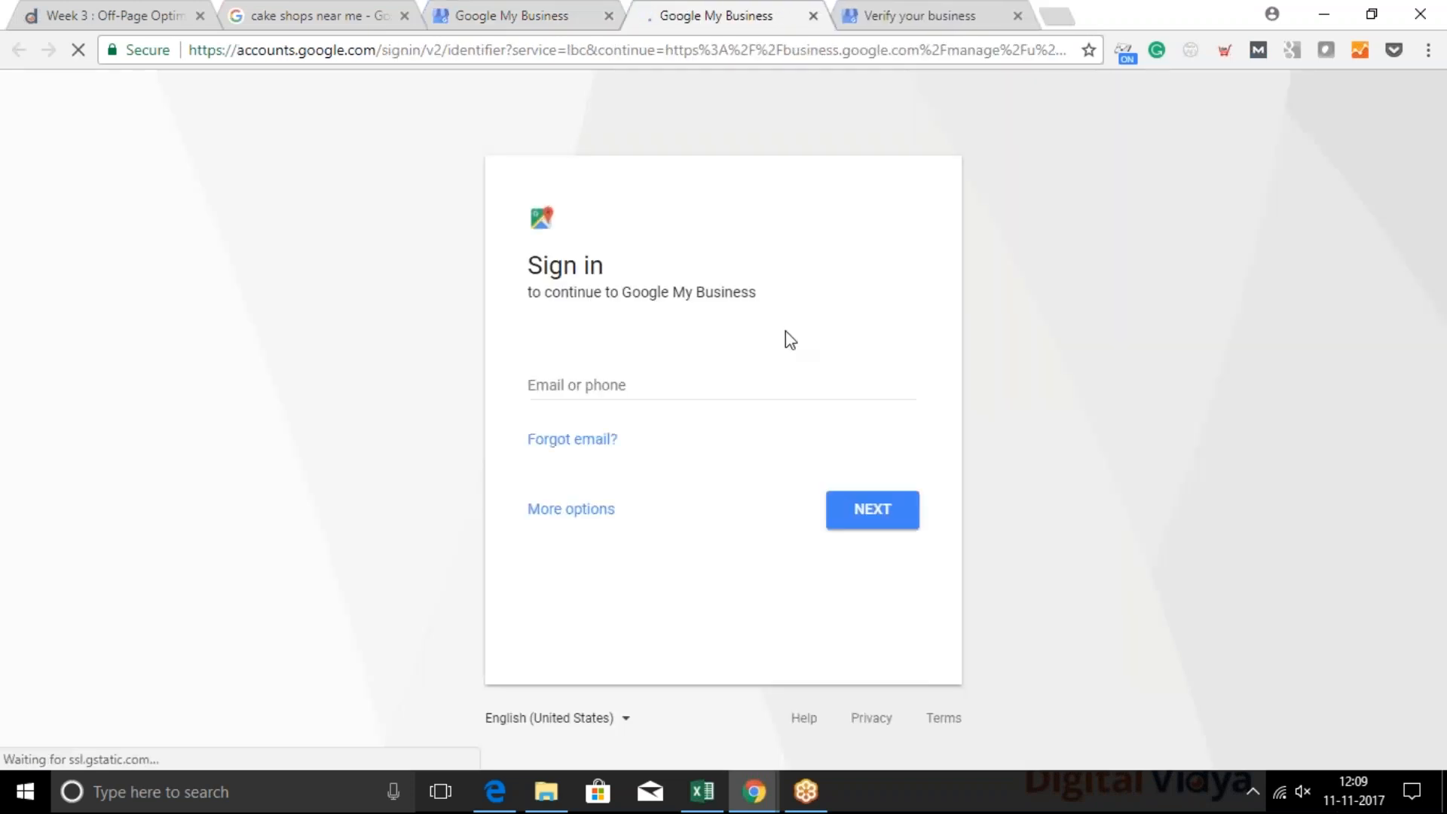
key("Return")
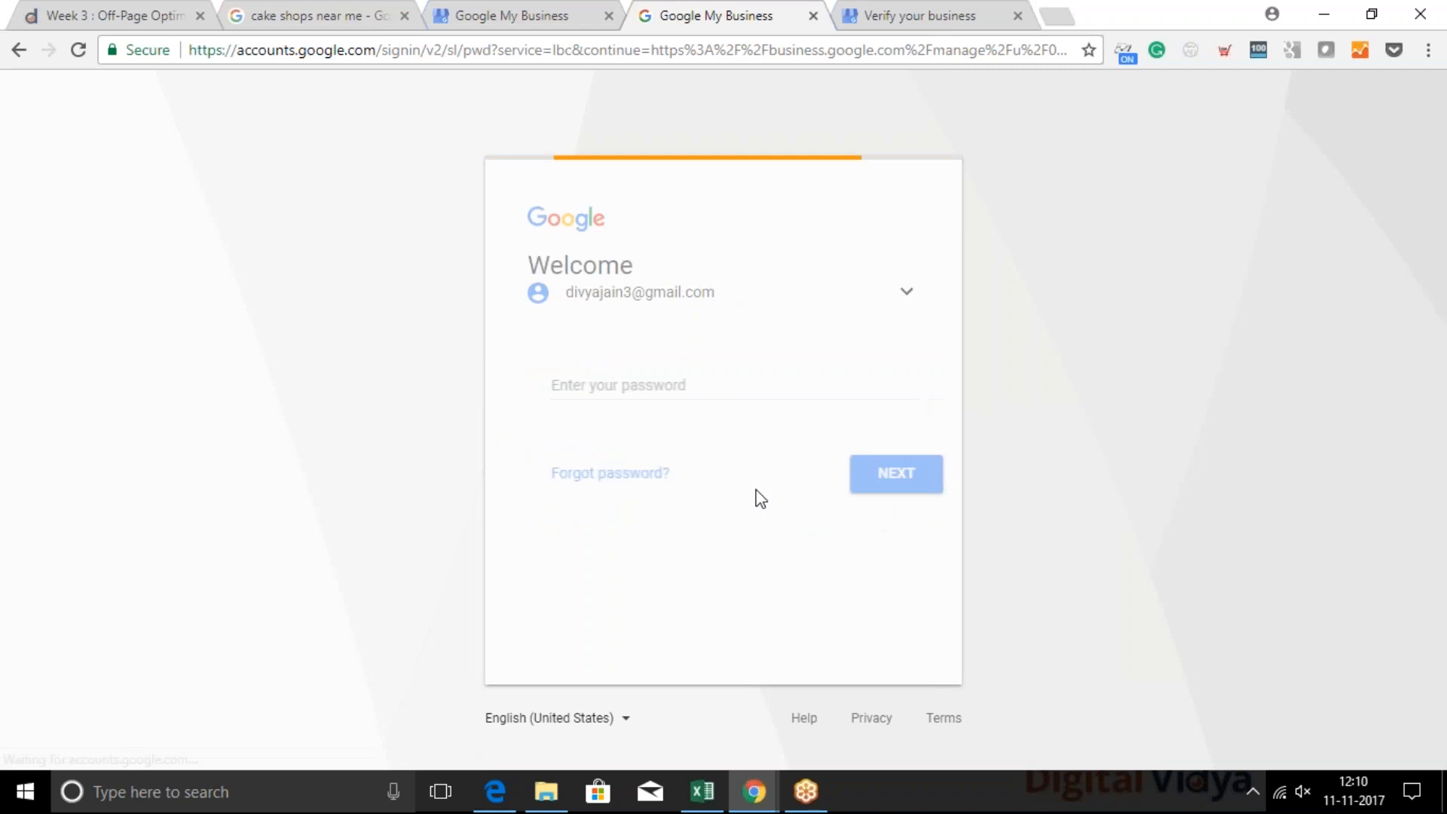
type("d")
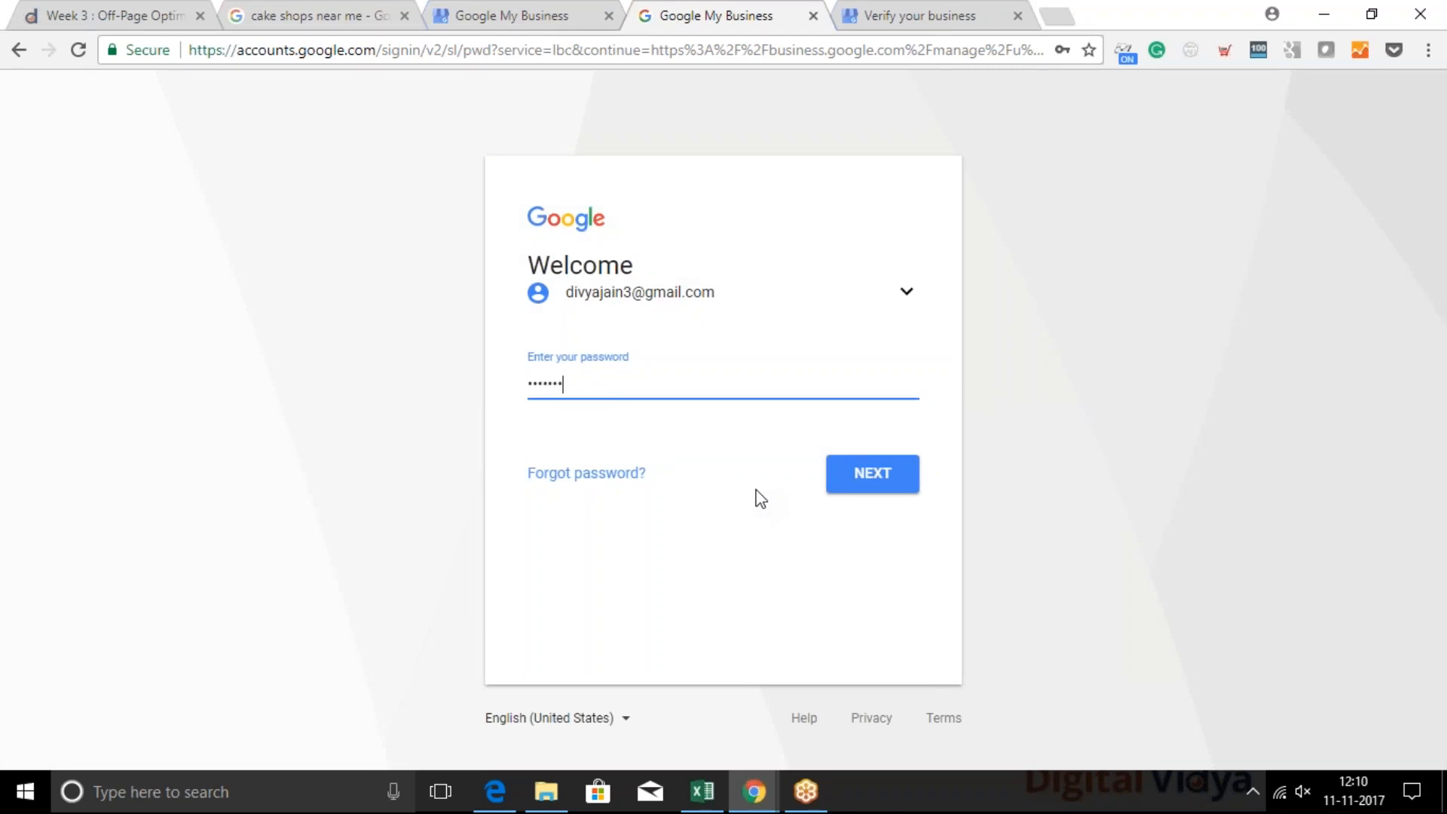
key("Return")
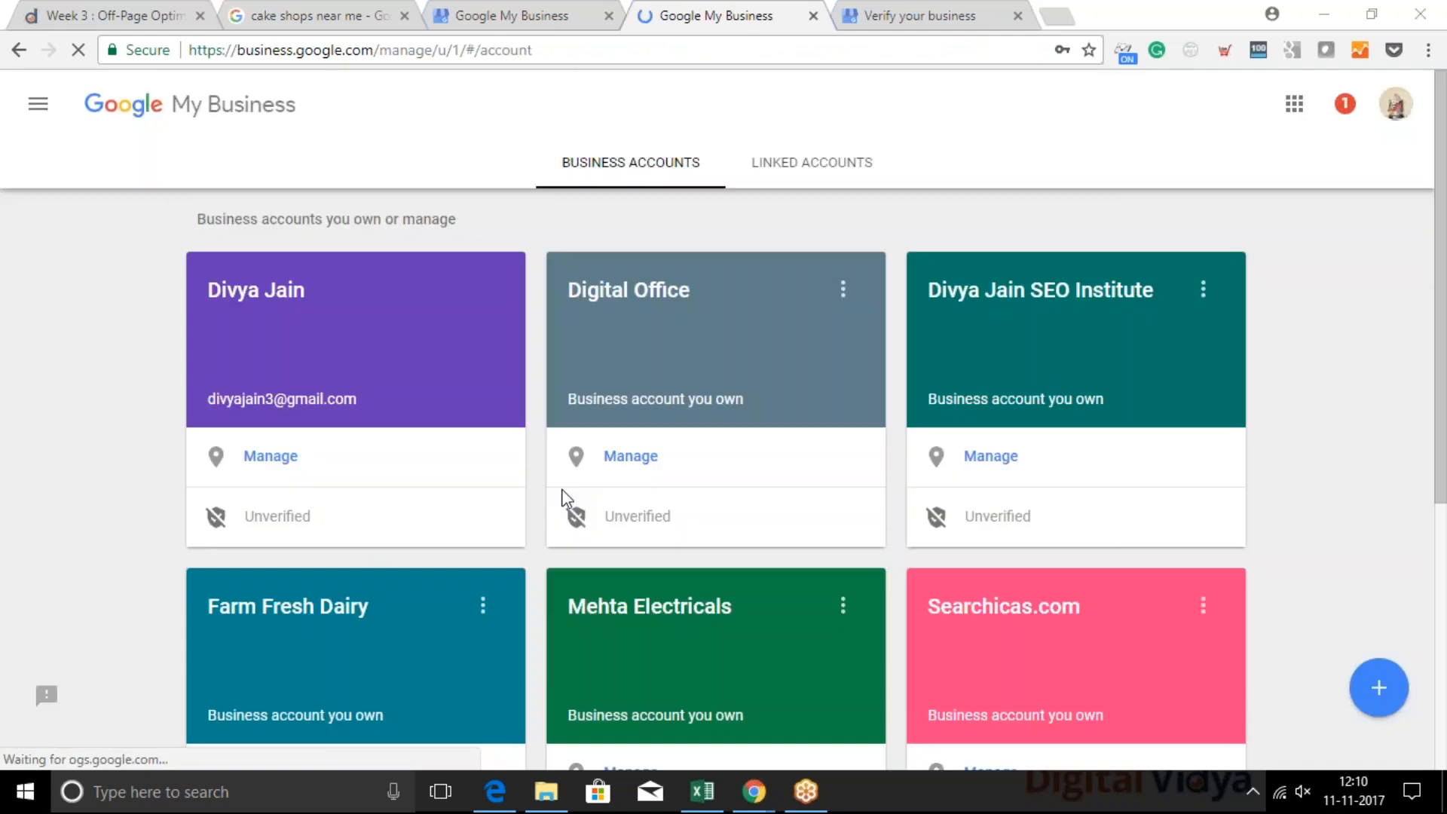
Look through all business accounts owned or managed by the newly signed-in account
scroll(635, 408, "down", 3)
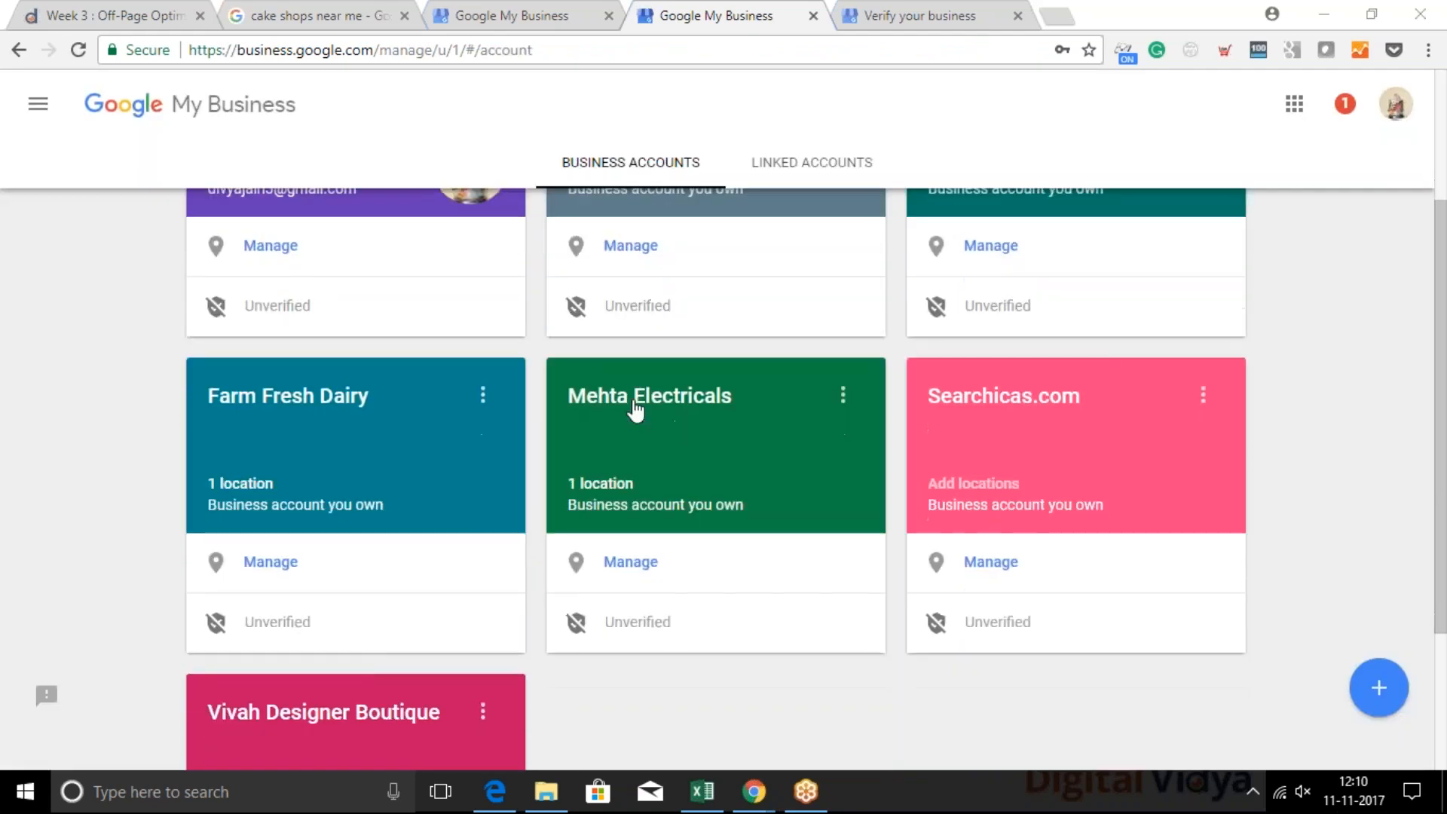
scroll(635, 408, "down", 2)
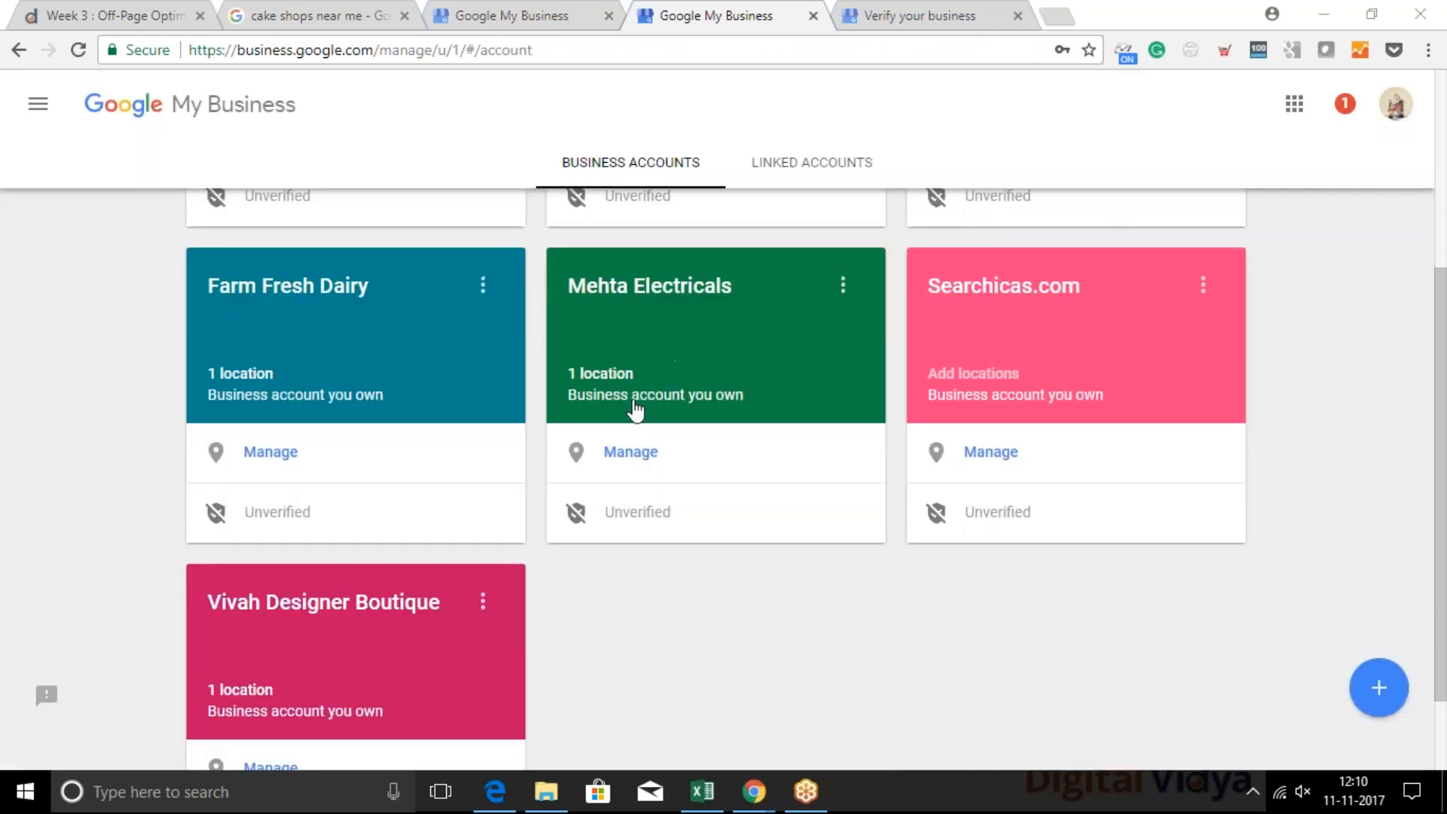
scroll(635, 408, "down", 1)
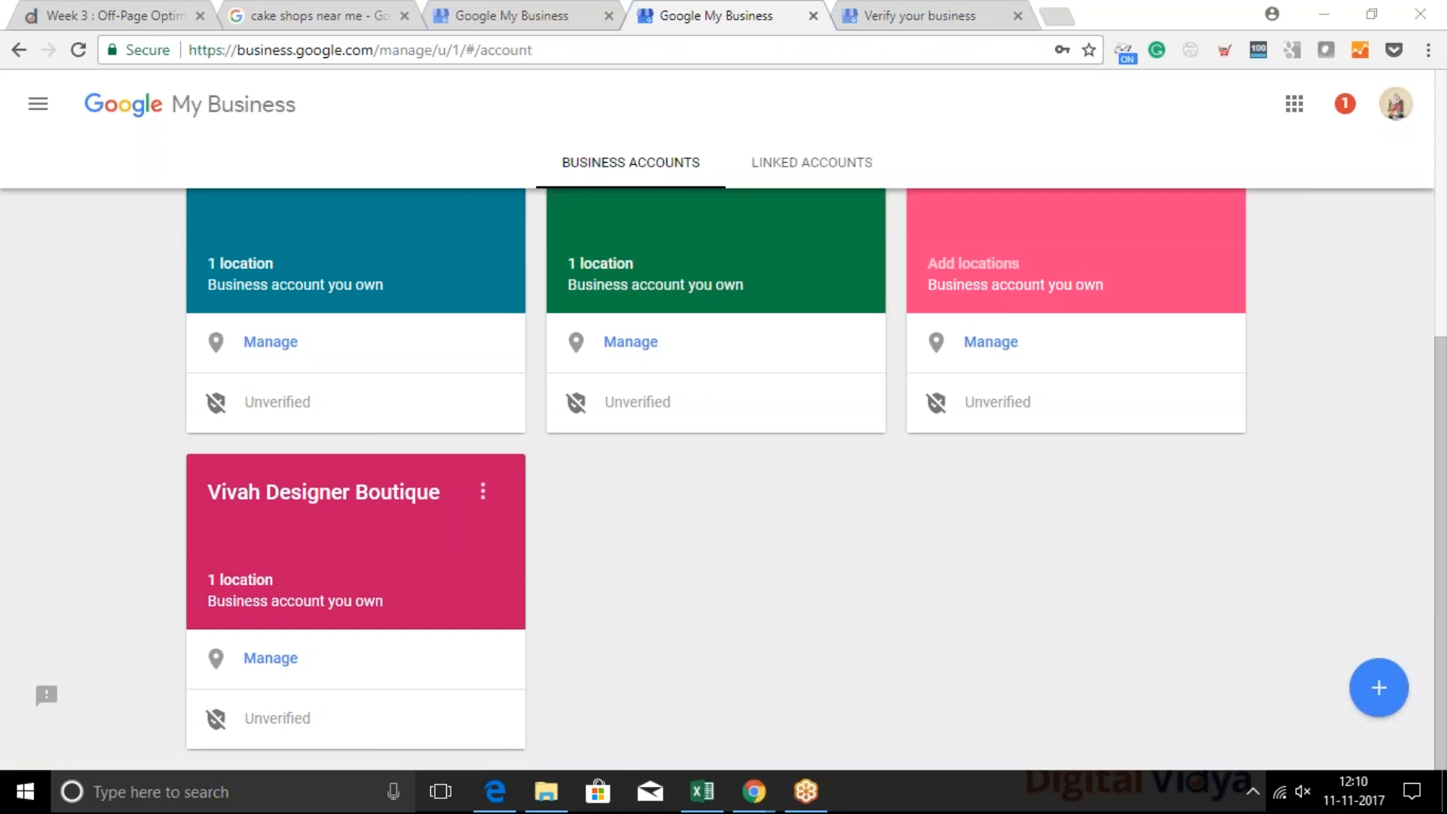
left_click(561, 620)
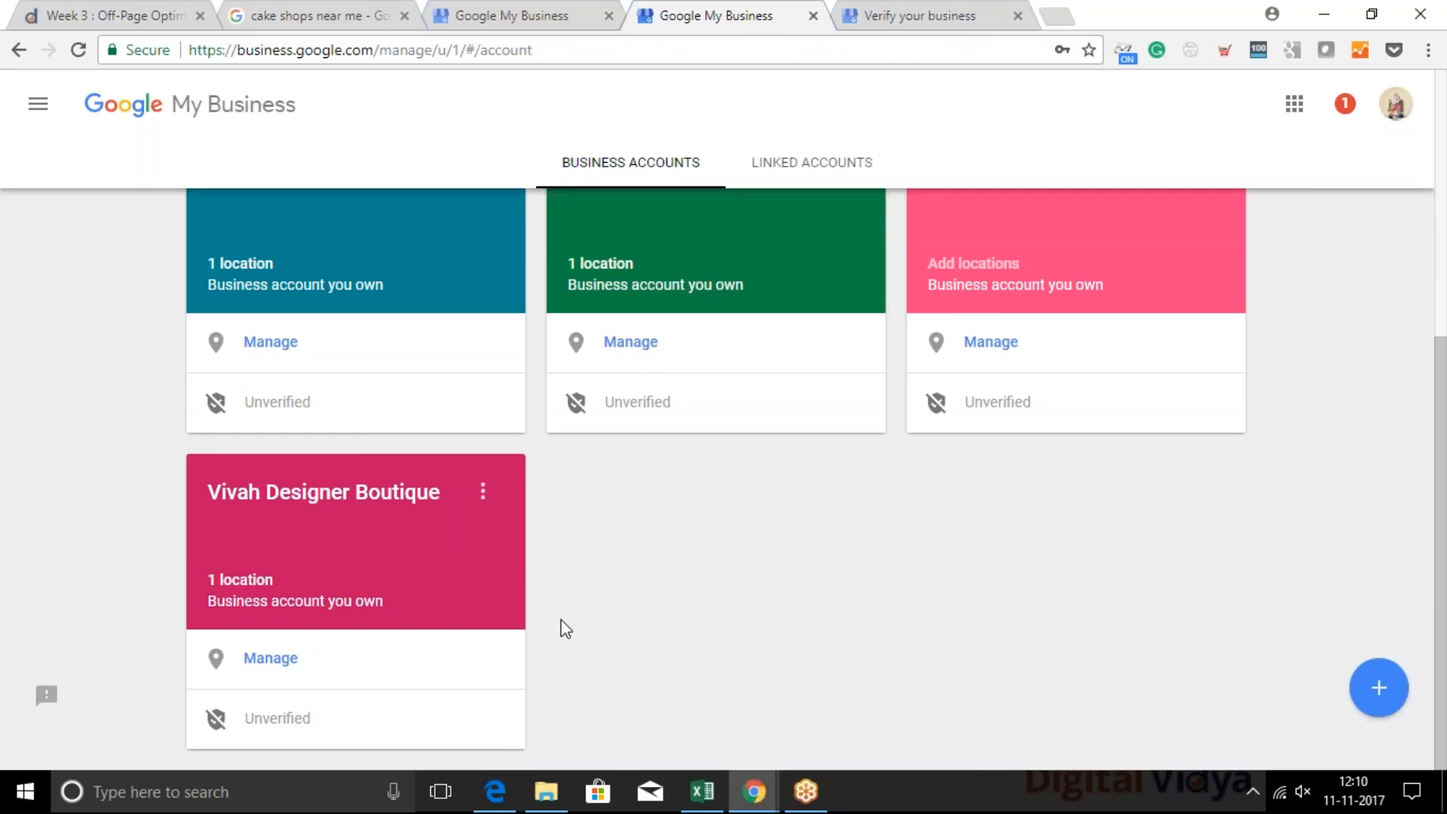
Open the Mehta Electricals business account, view its duplicate location's details, and show the original listing
scroll(561, 619, "up", 4)
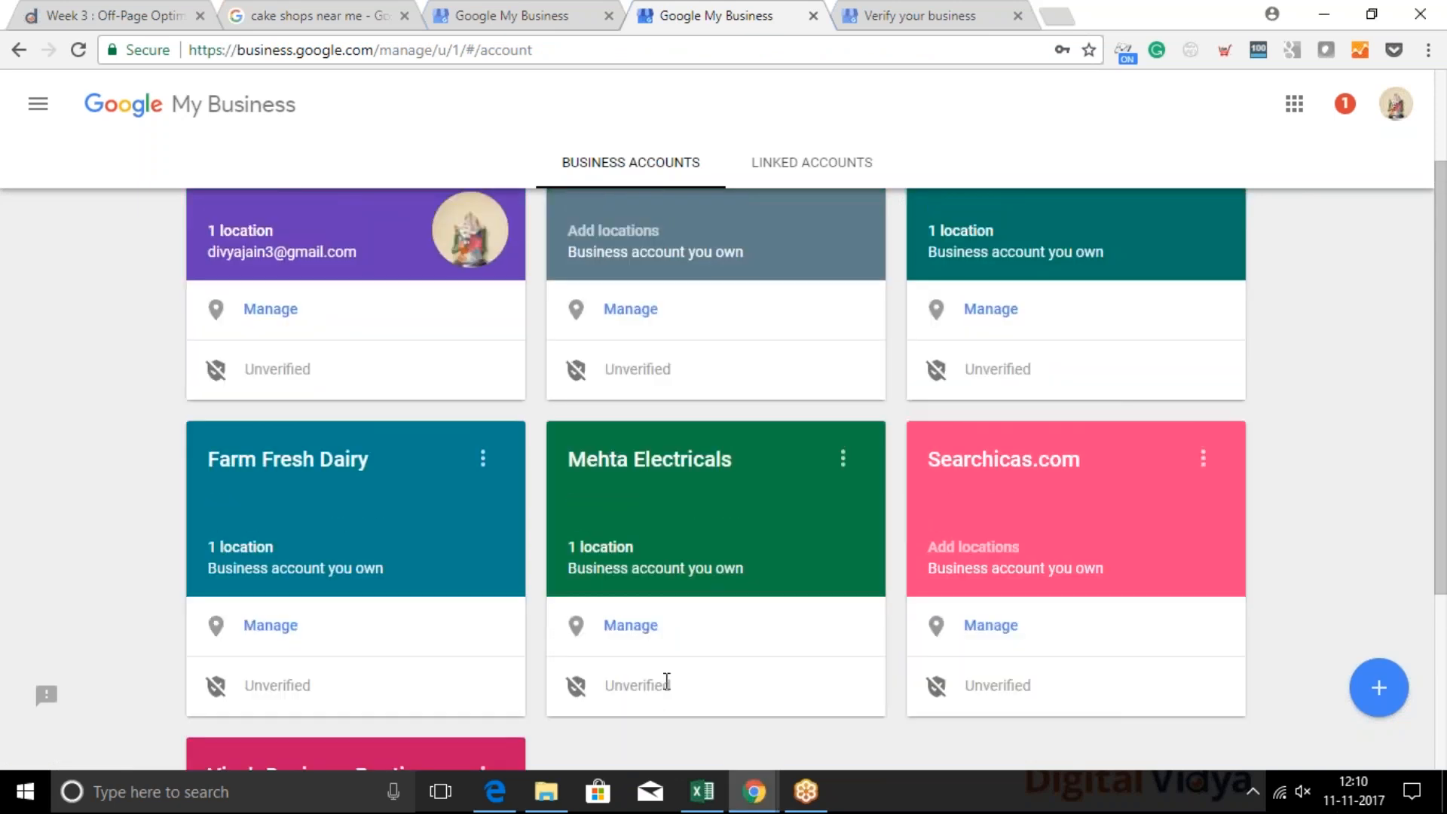
left_click(652, 550)
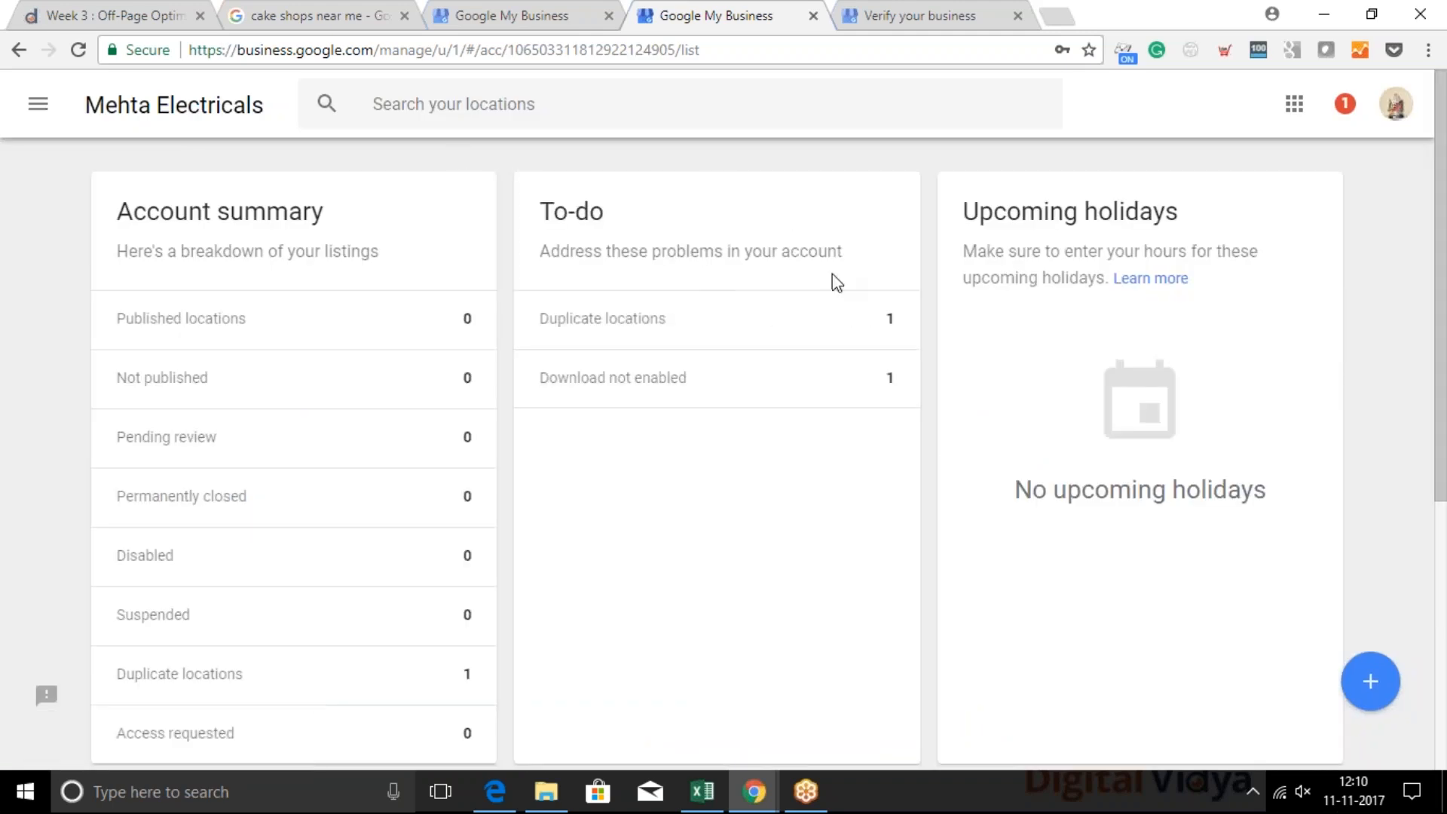
scroll(44, 670, "down", 5)
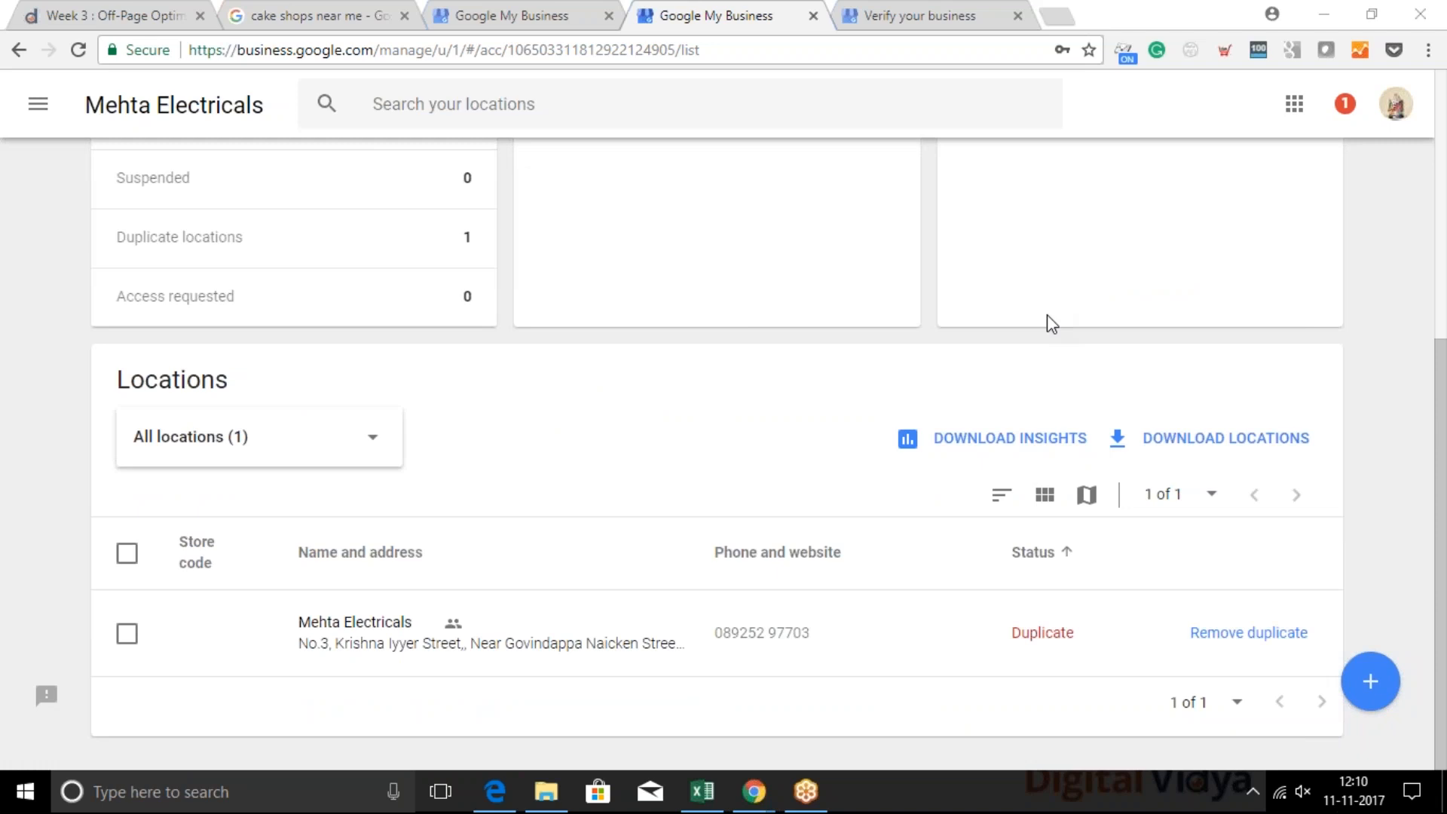
scroll(504, 613, "up", 1)
left_click(359, 660)
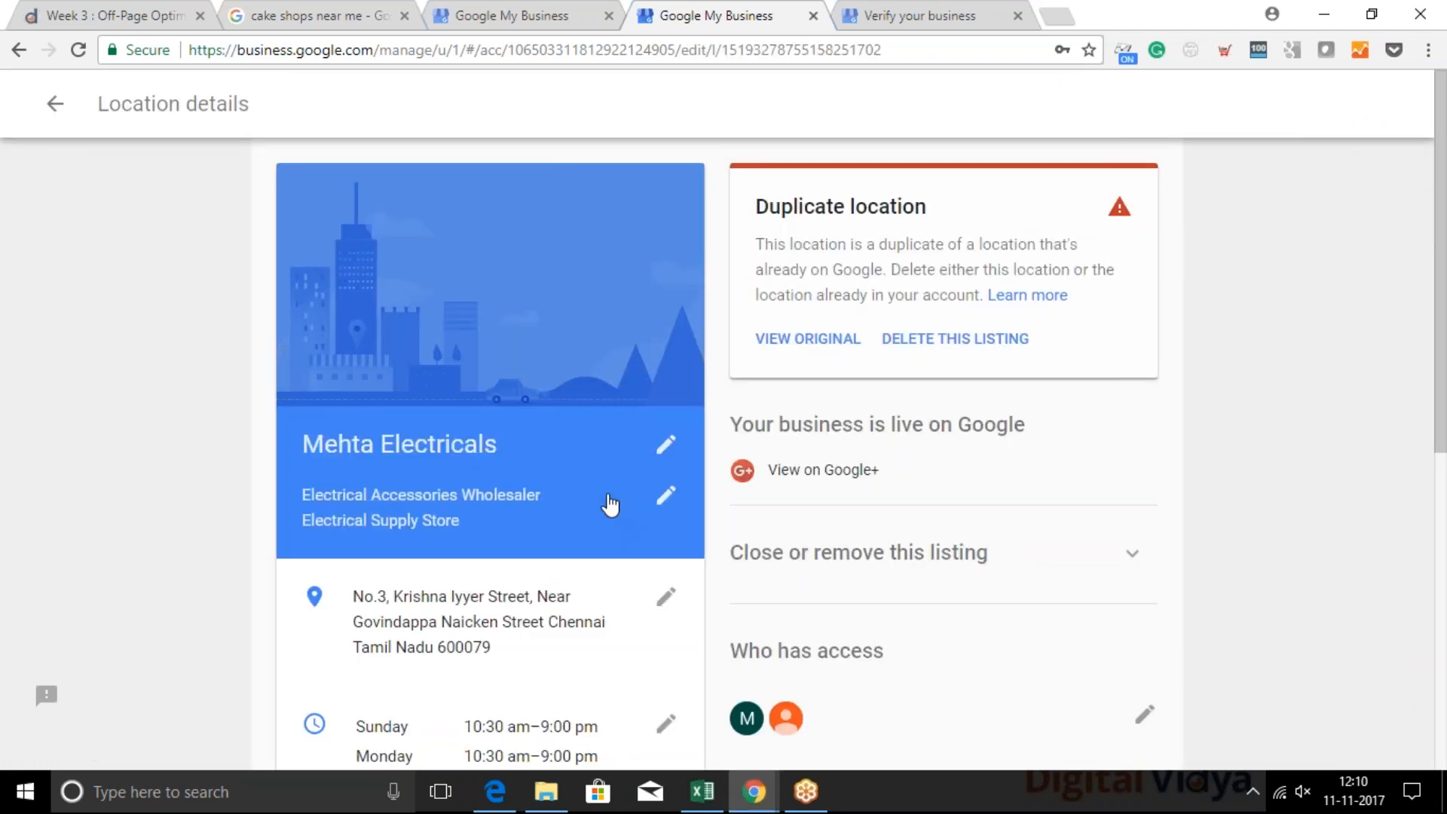
left_click(807, 343)
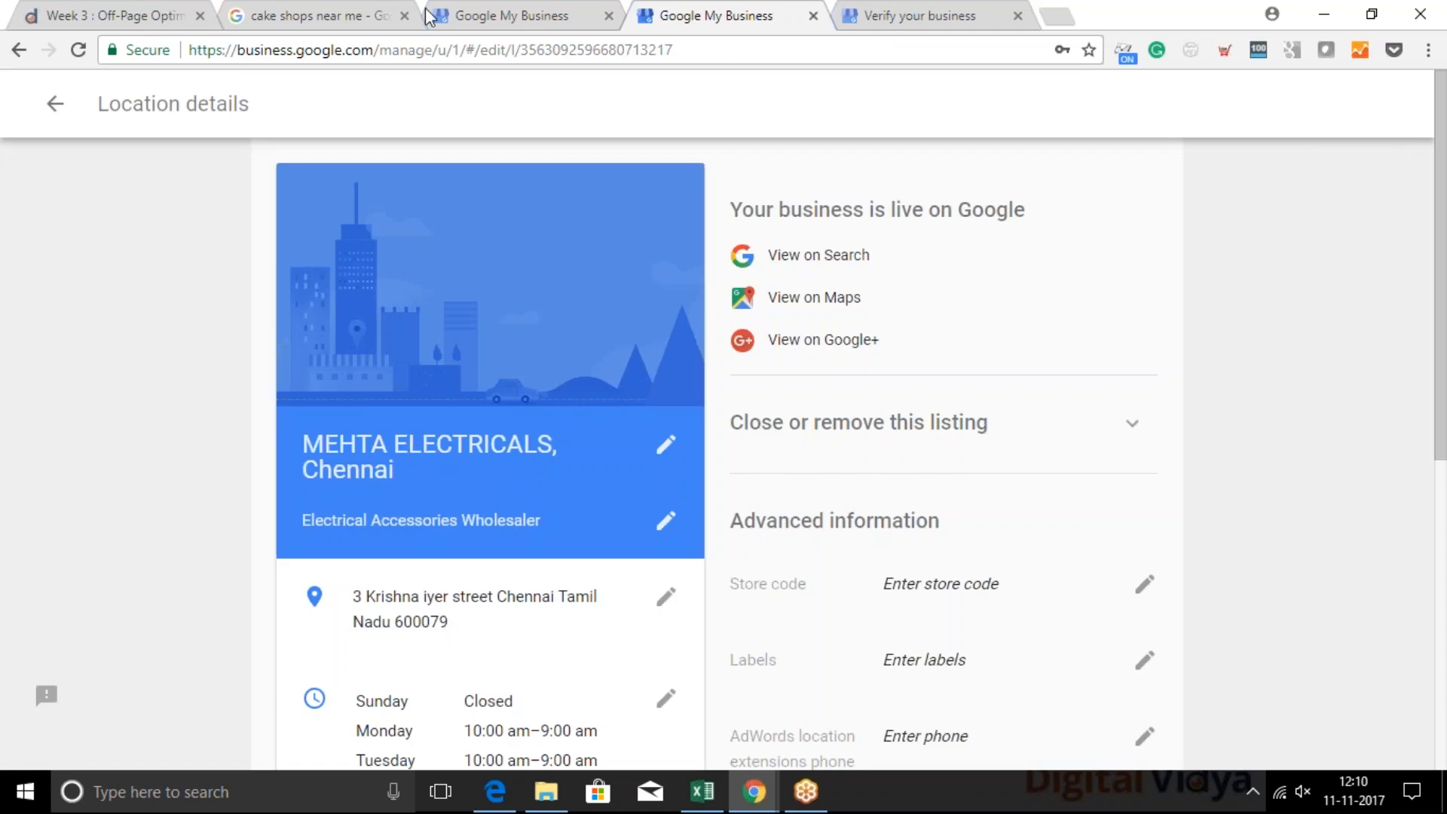
Search Google for "mehta electricals chennai"
left_click(417, 50)
type("mehta e")
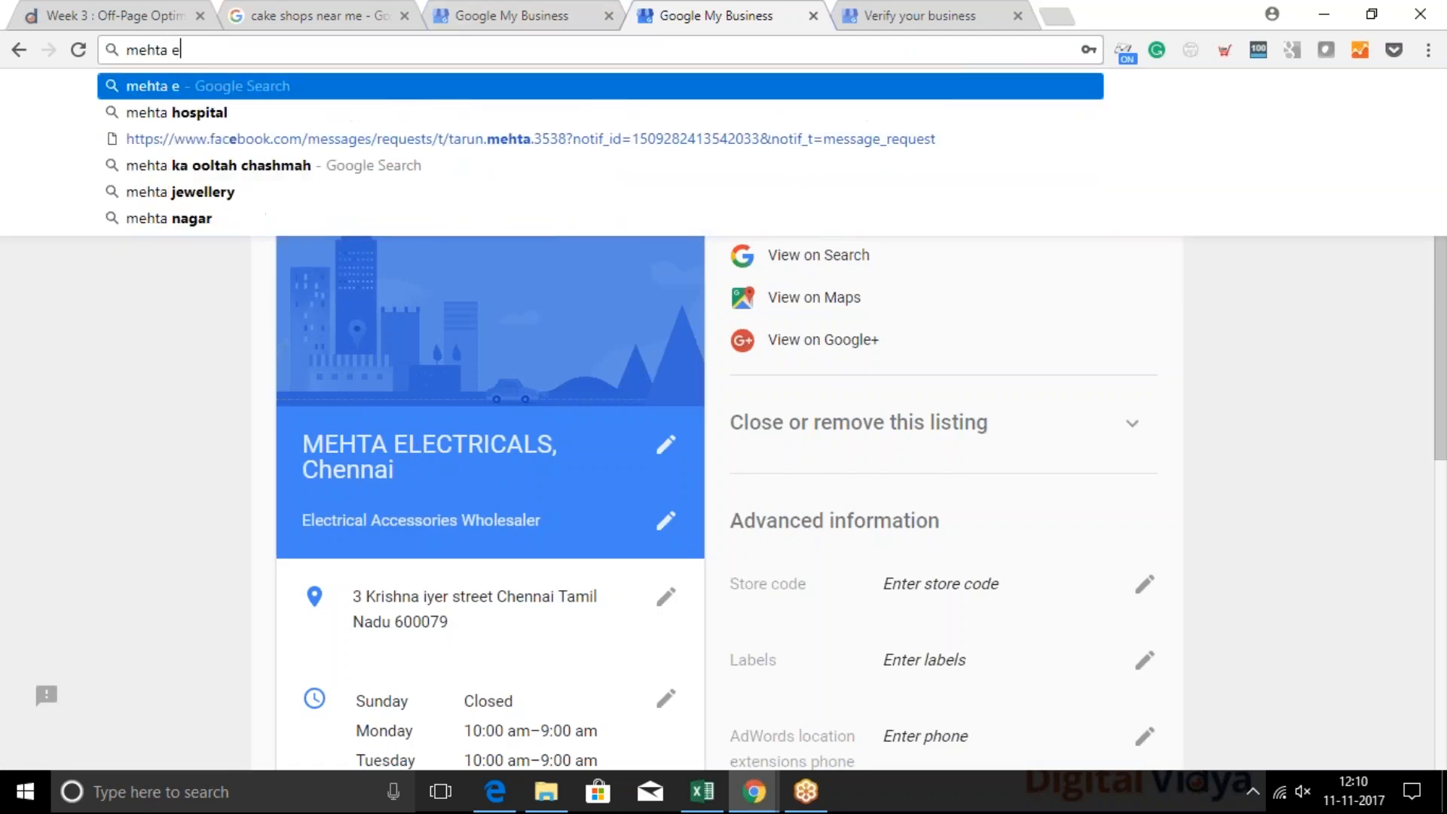
type("lectricals")
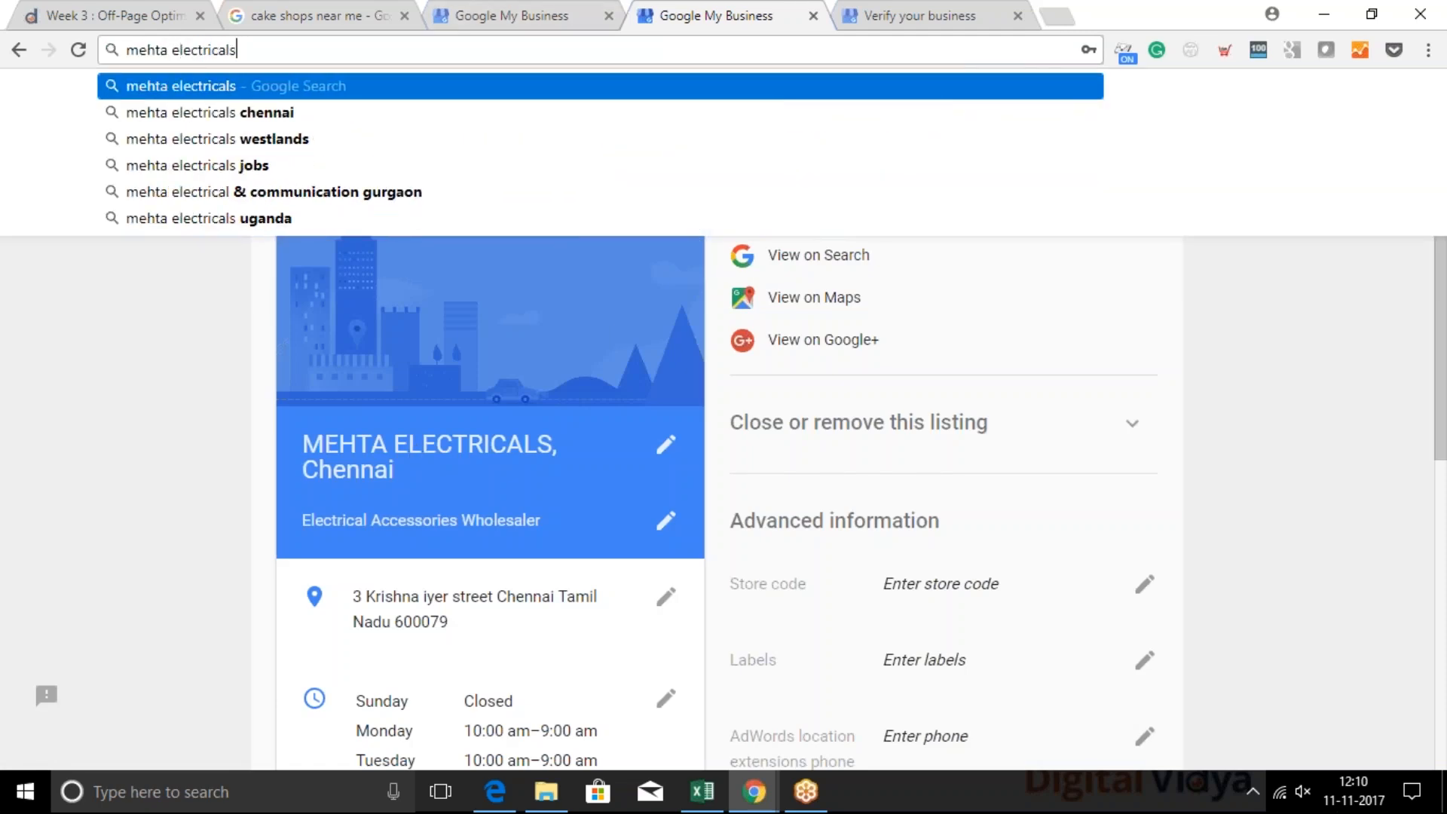
type(" chennai")
key("Return")
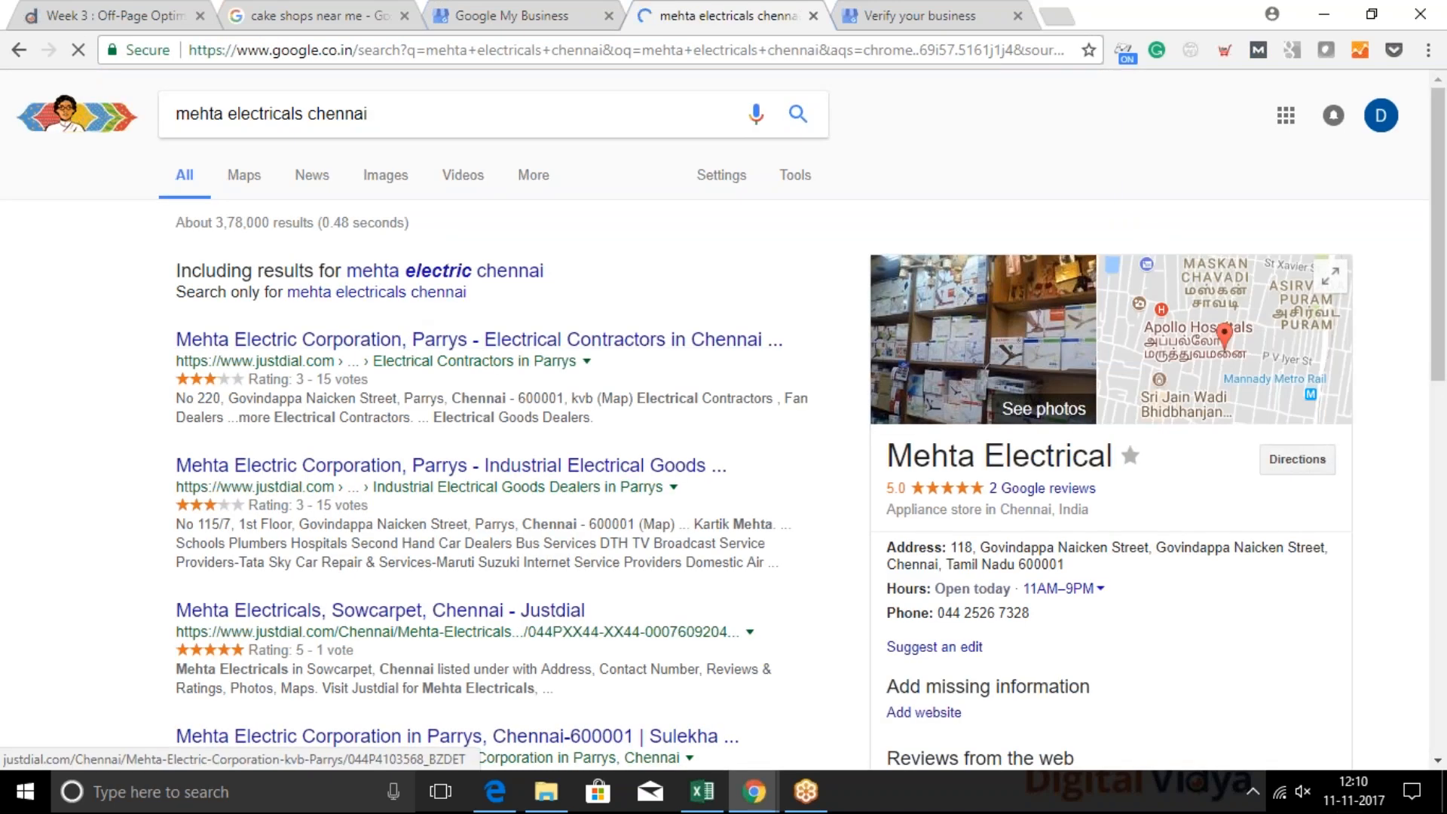
View the Mehta Electrical listing on Google Maps, go back to the search results, and show the map listing again
left_click(244, 175)
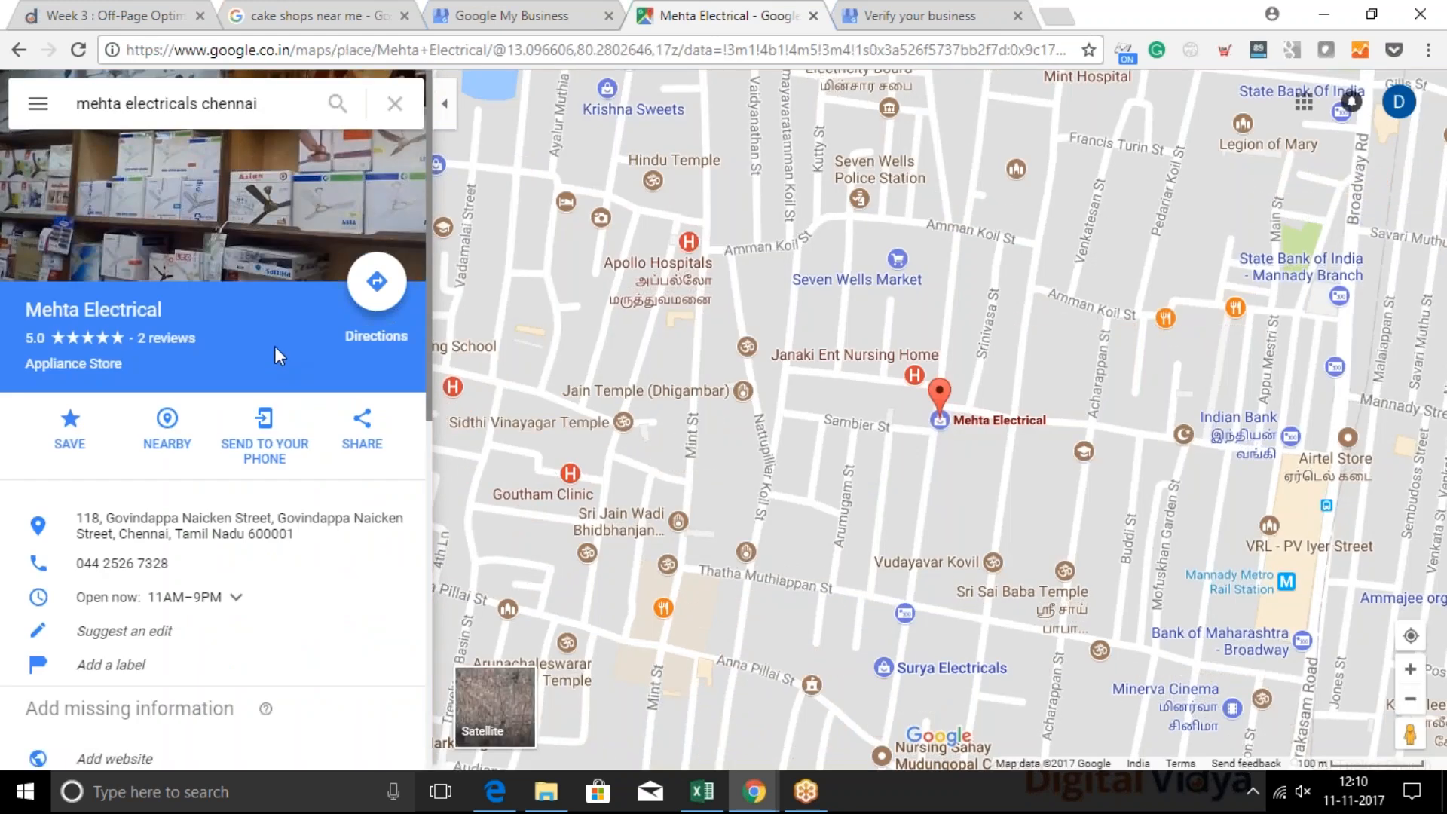
left_click(321, 50)
left_click(20, 50)
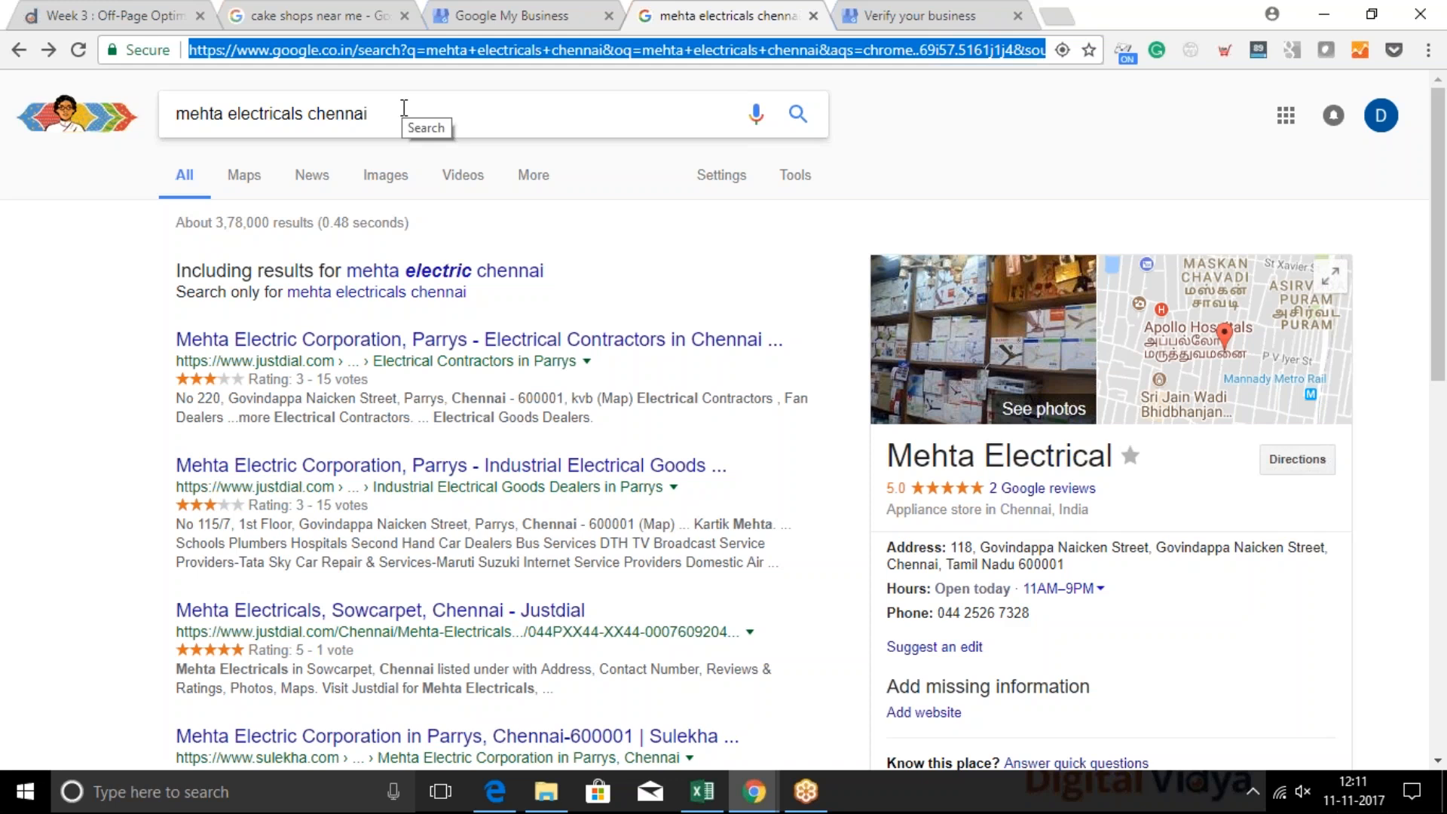
left_click(404, 108)
left_click(246, 178)
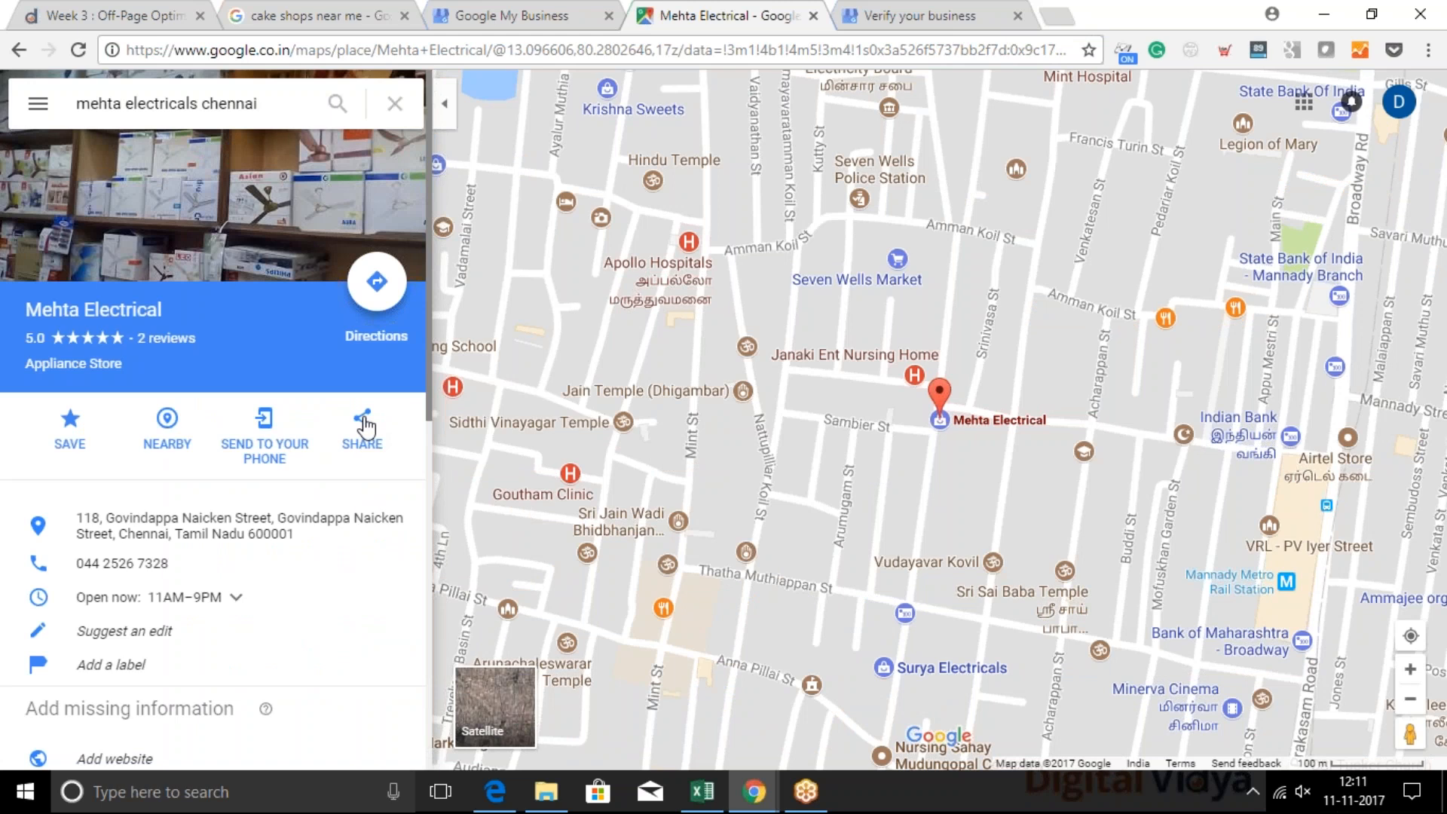
Generate a short URL for sharing Mehta Electrical's map listing, and close the sharing dialog
left_click(360, 428)
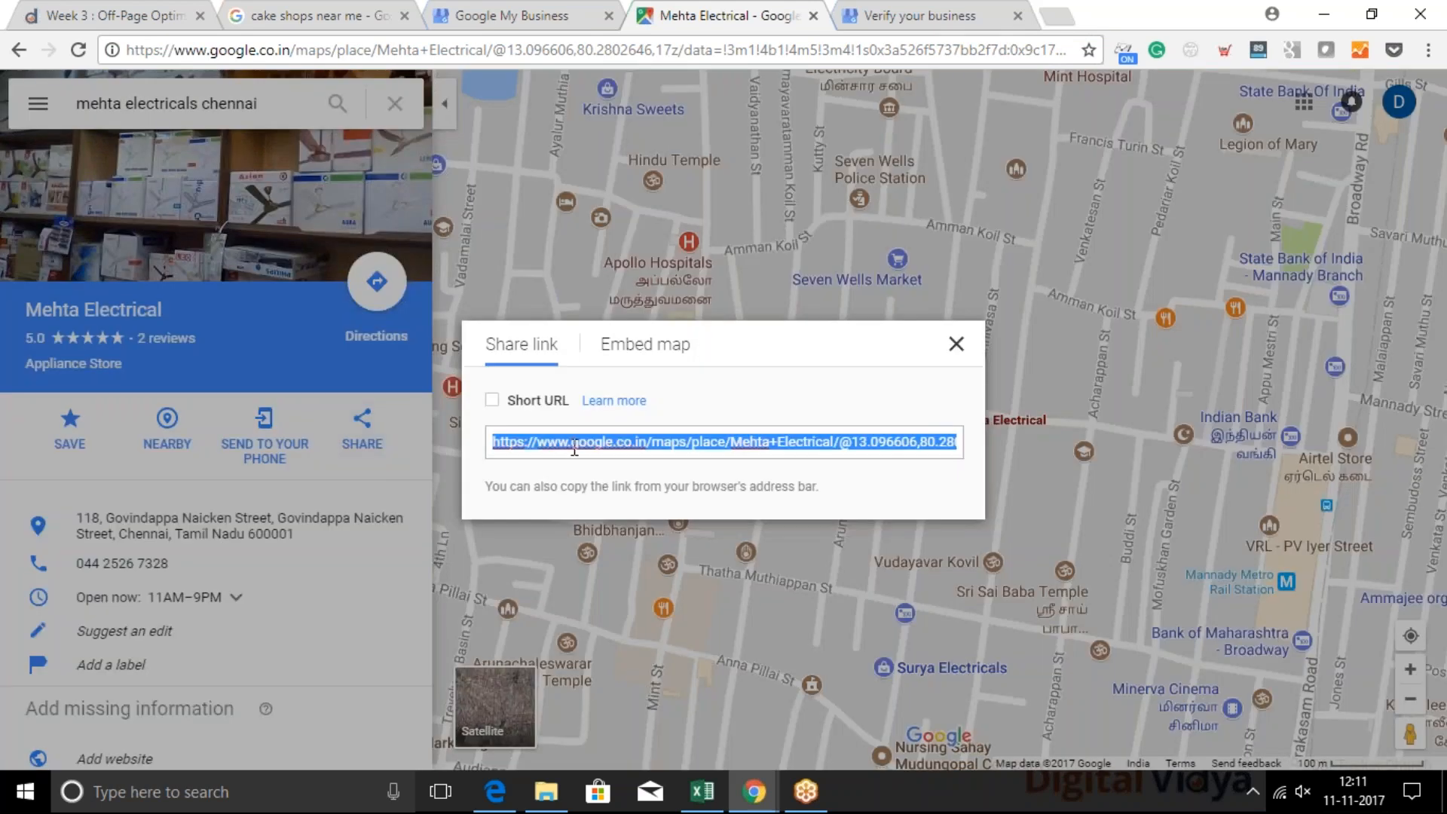
left_click(492, 401)
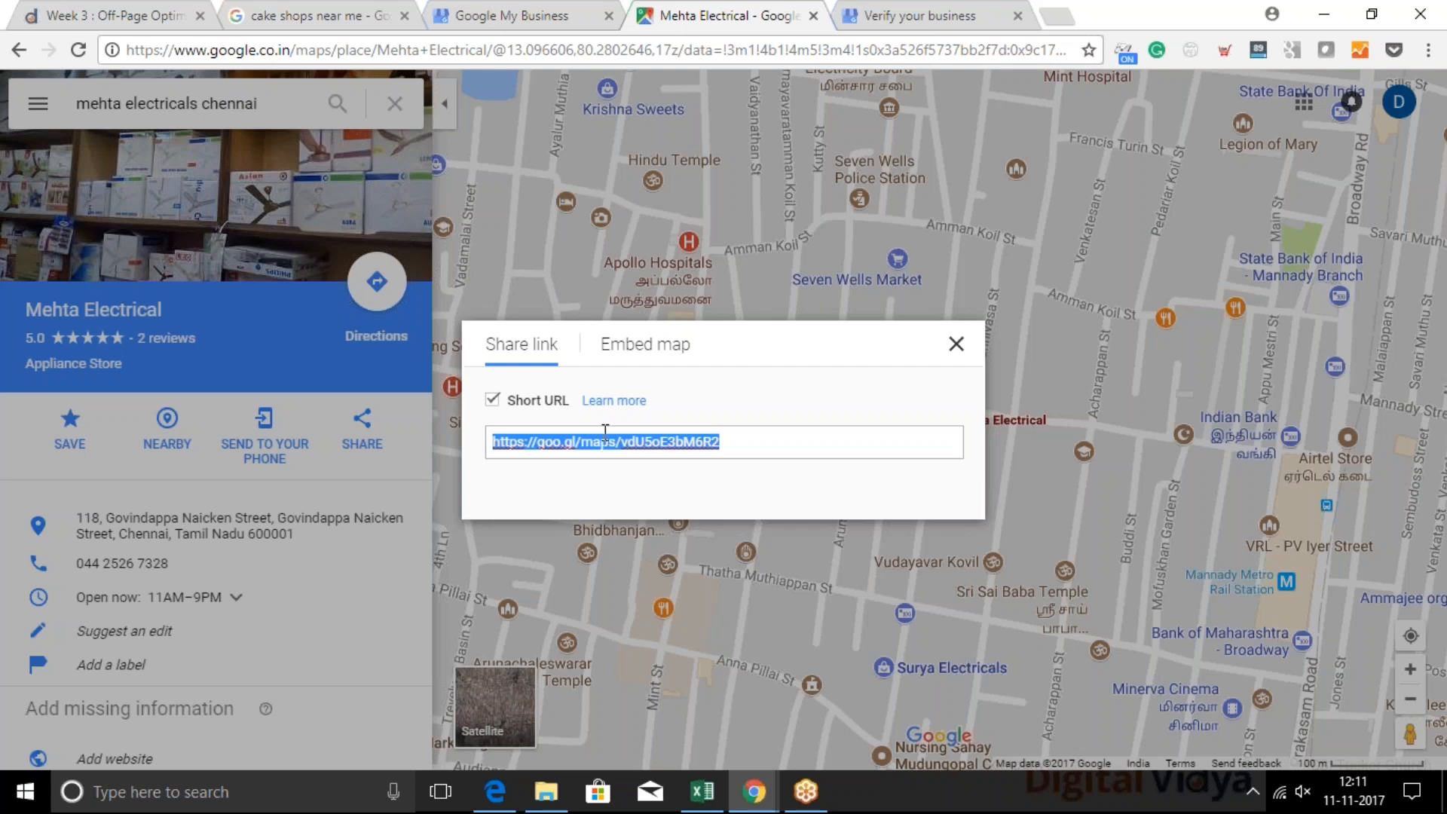
left_click(1094, 228)
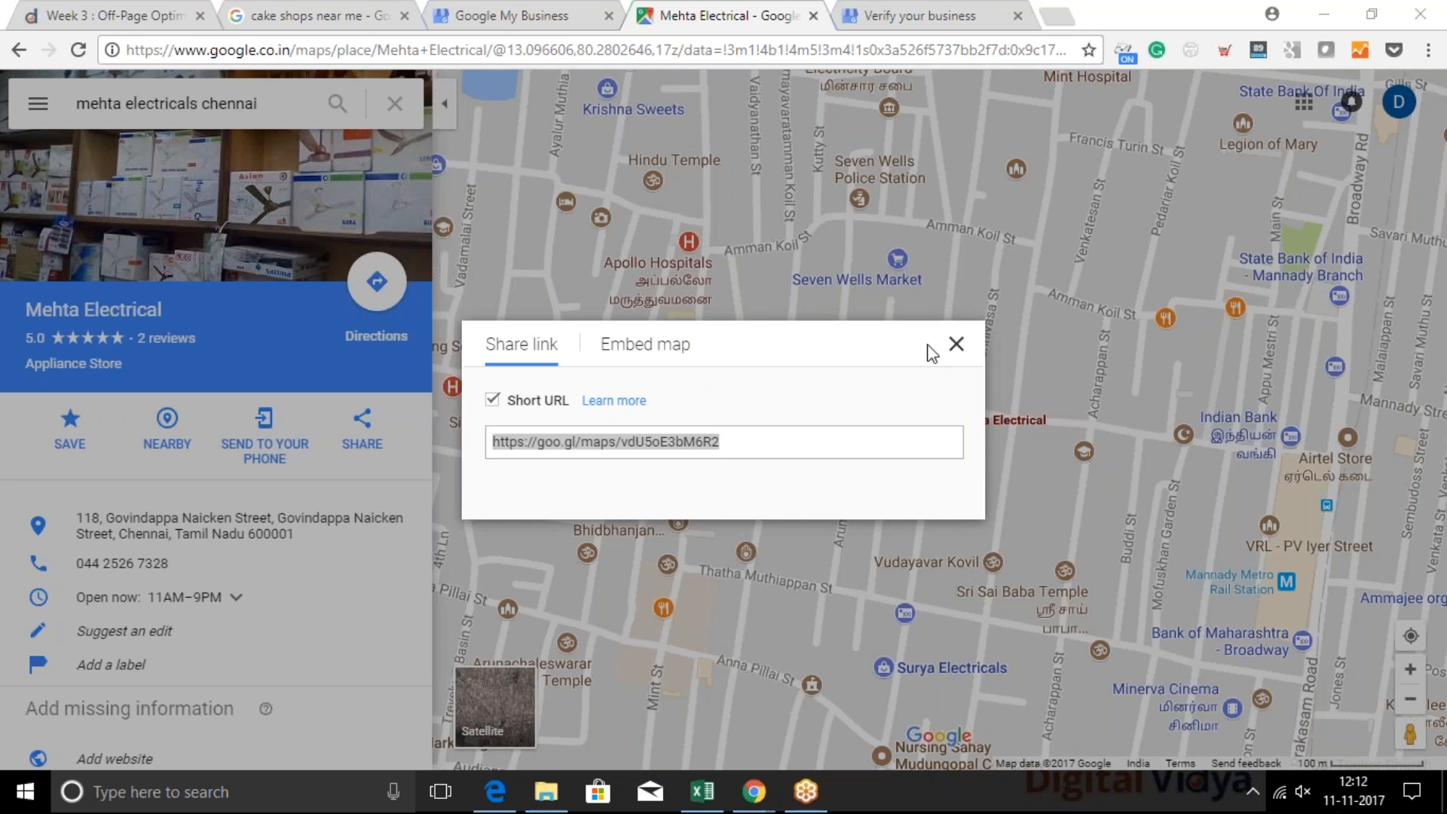
left_click(957, 340)
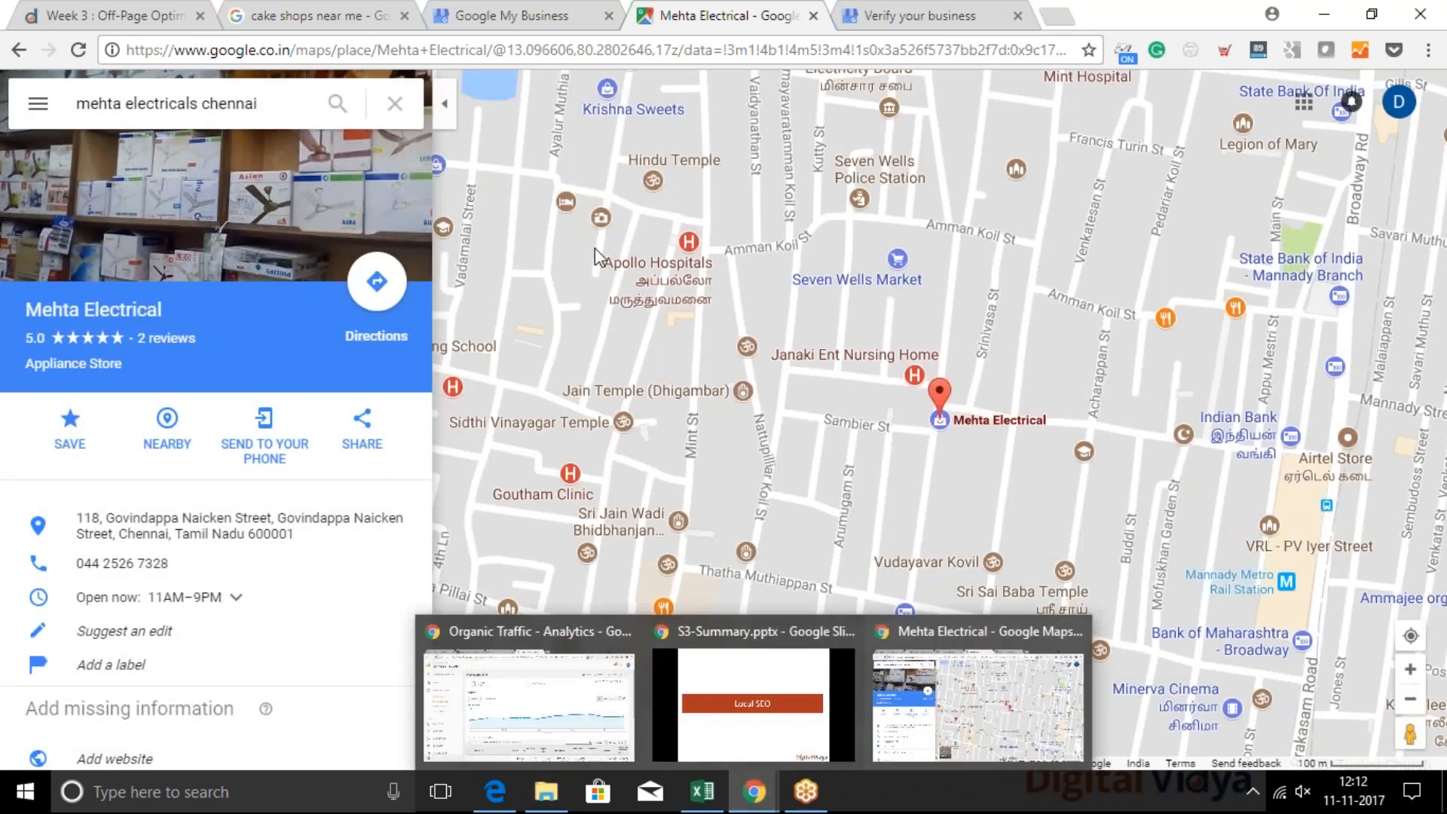
Go to the zomato.com website in place of the map listing
left_click(623, 49)
type("z")
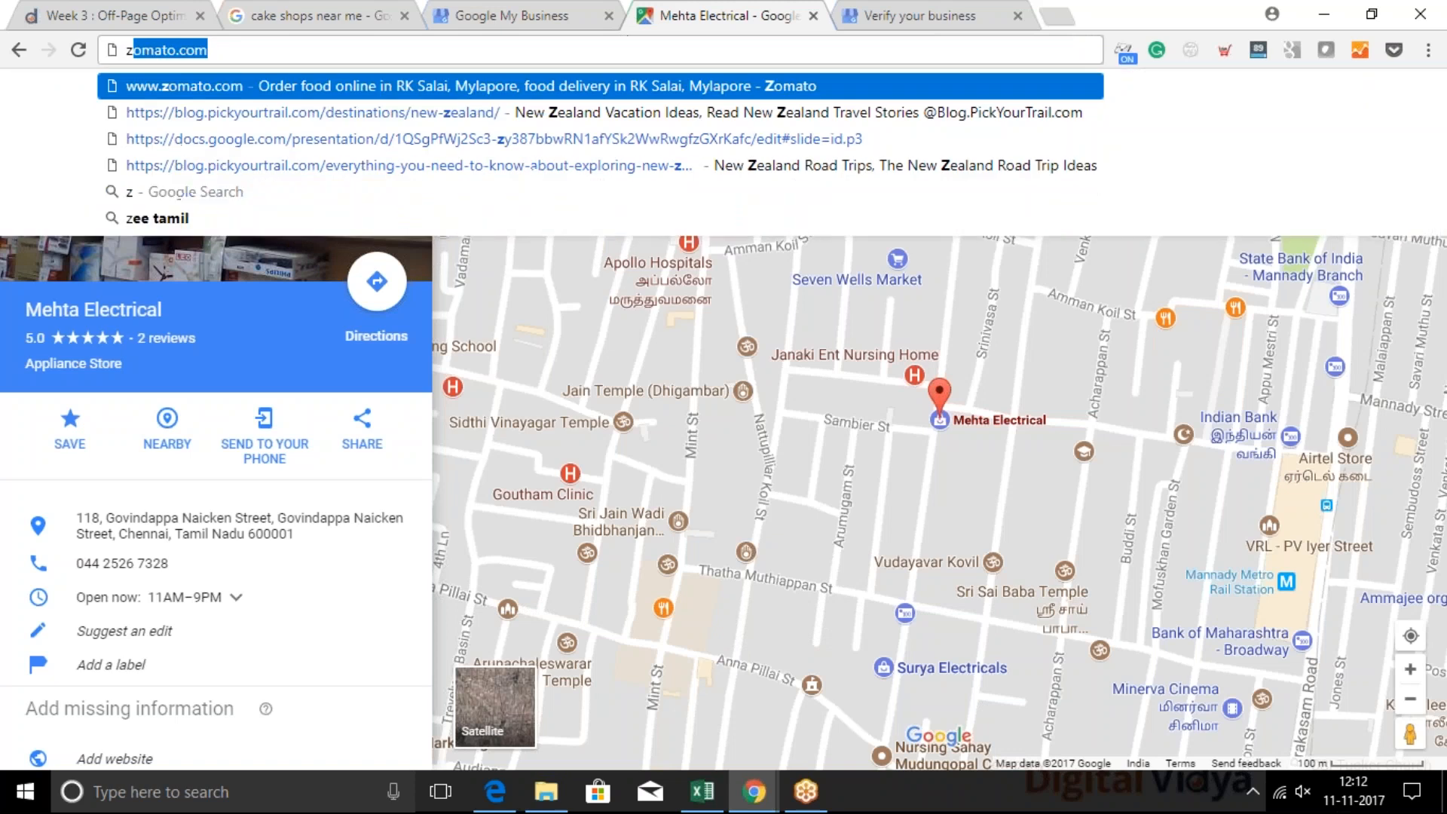
type("omato")
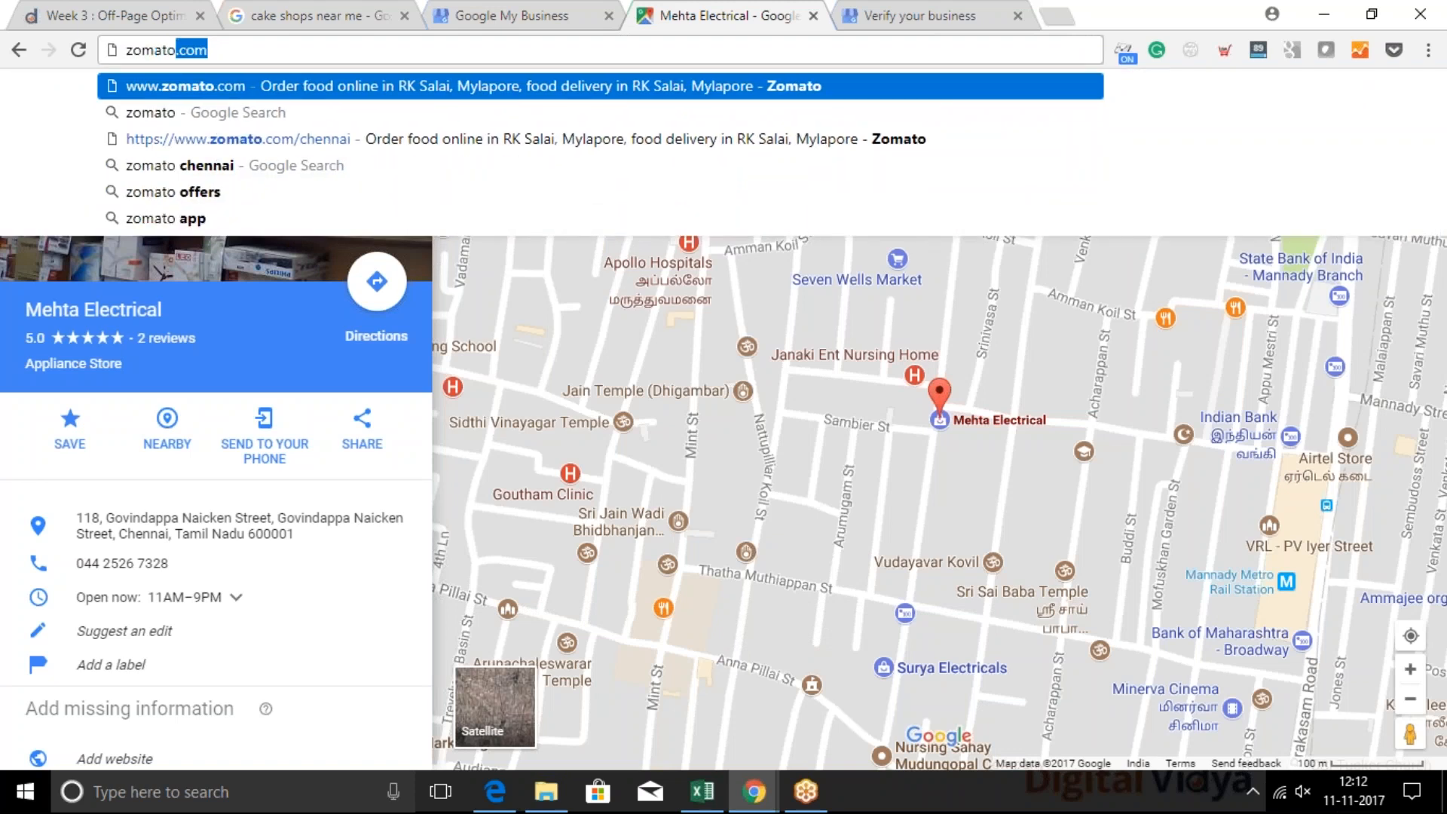
key("Return")
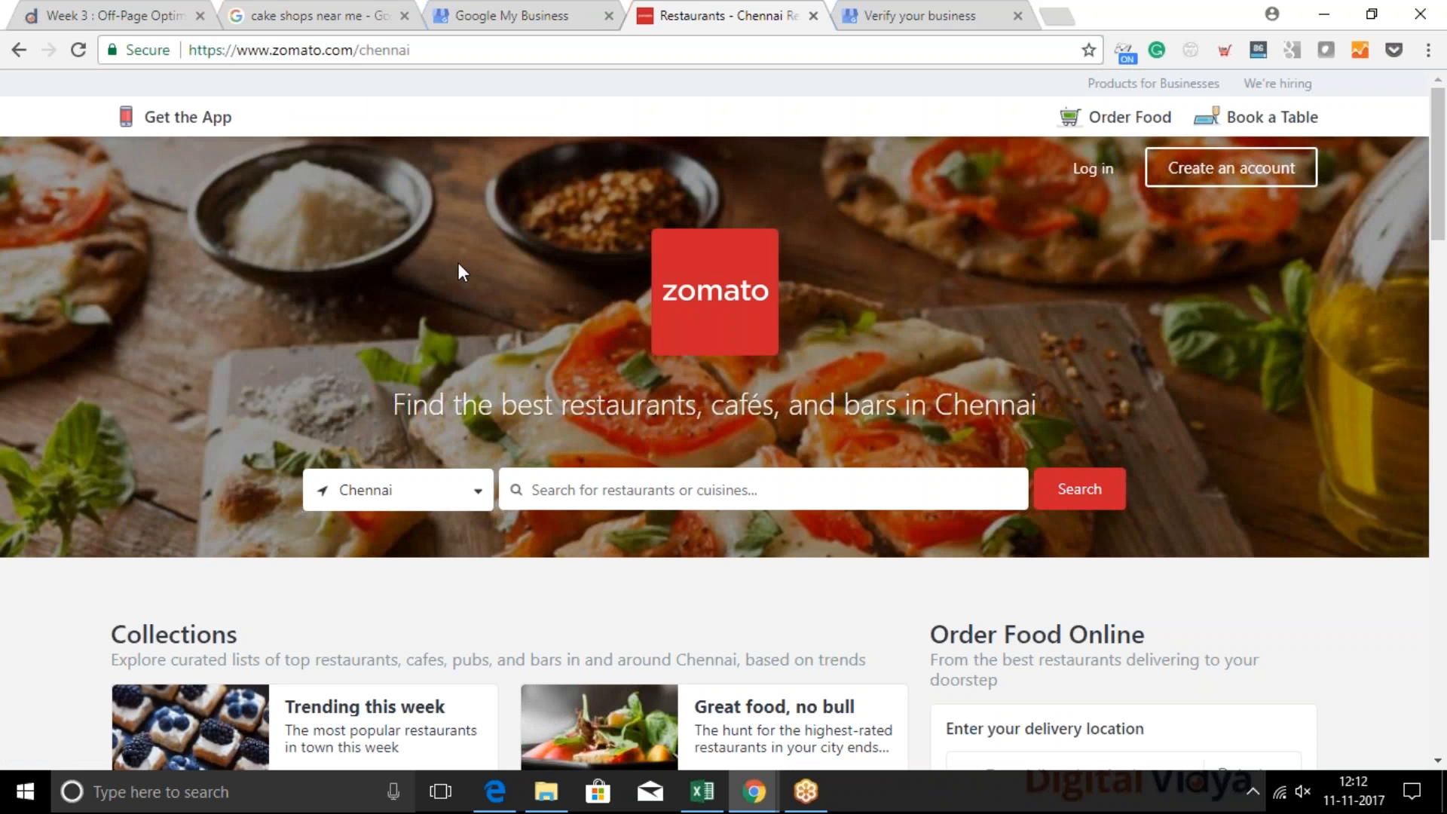
Highlight the zomato.com domain within the Chennai page's web address to point out its structure
left_click(336, 49)
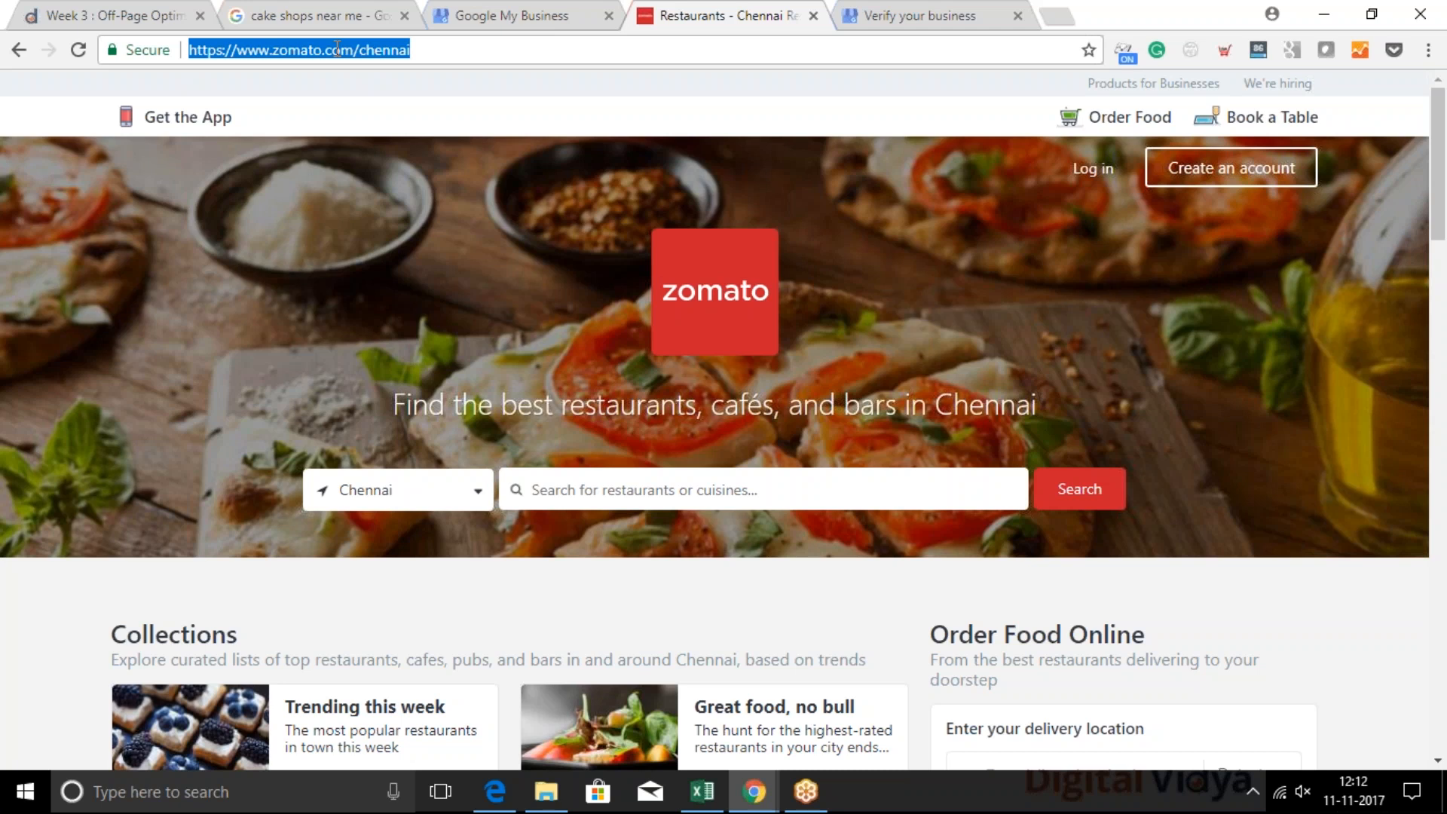
left_click(452, 313)
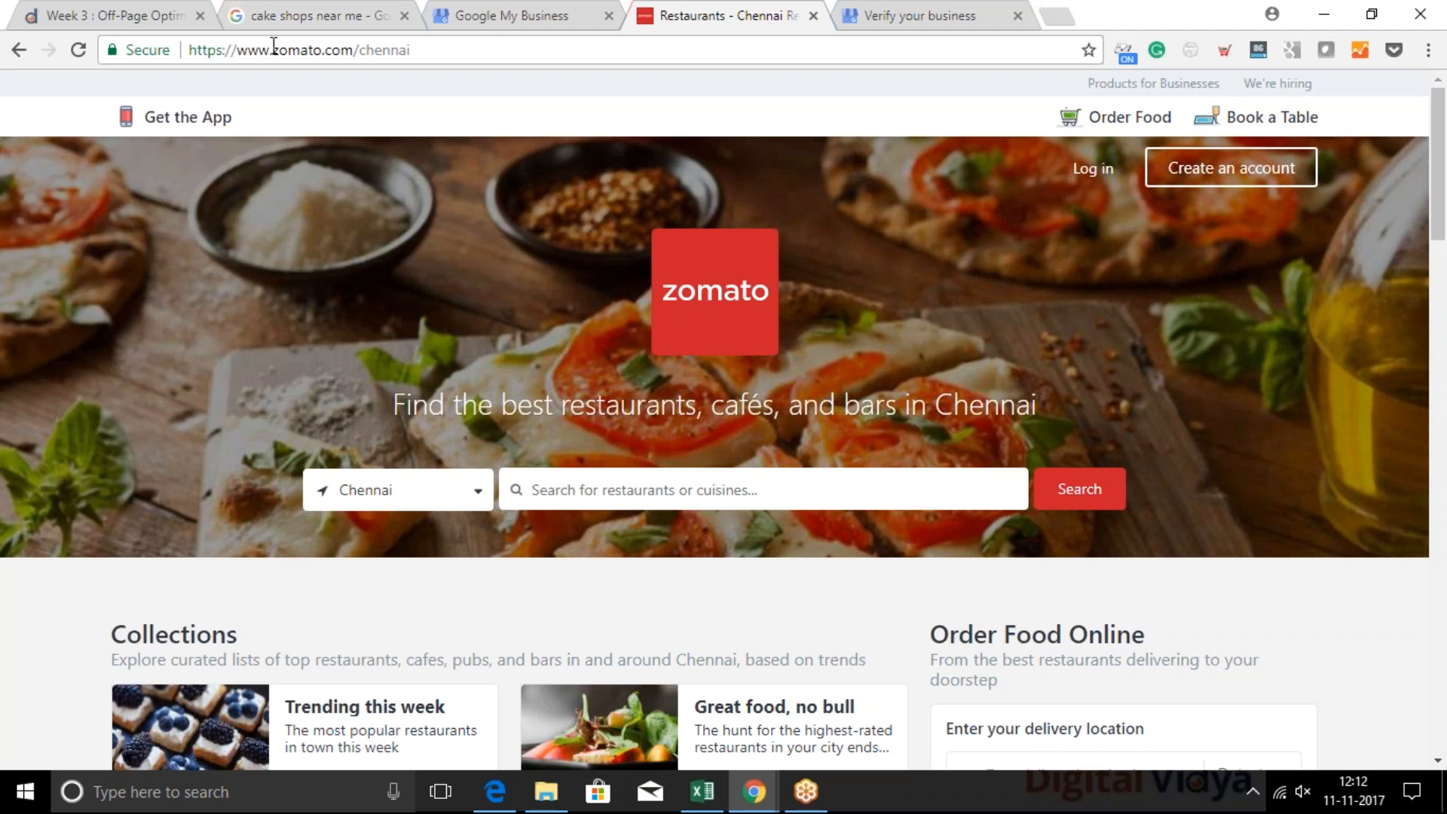
left_click_drag(273, 49, 353, 48)
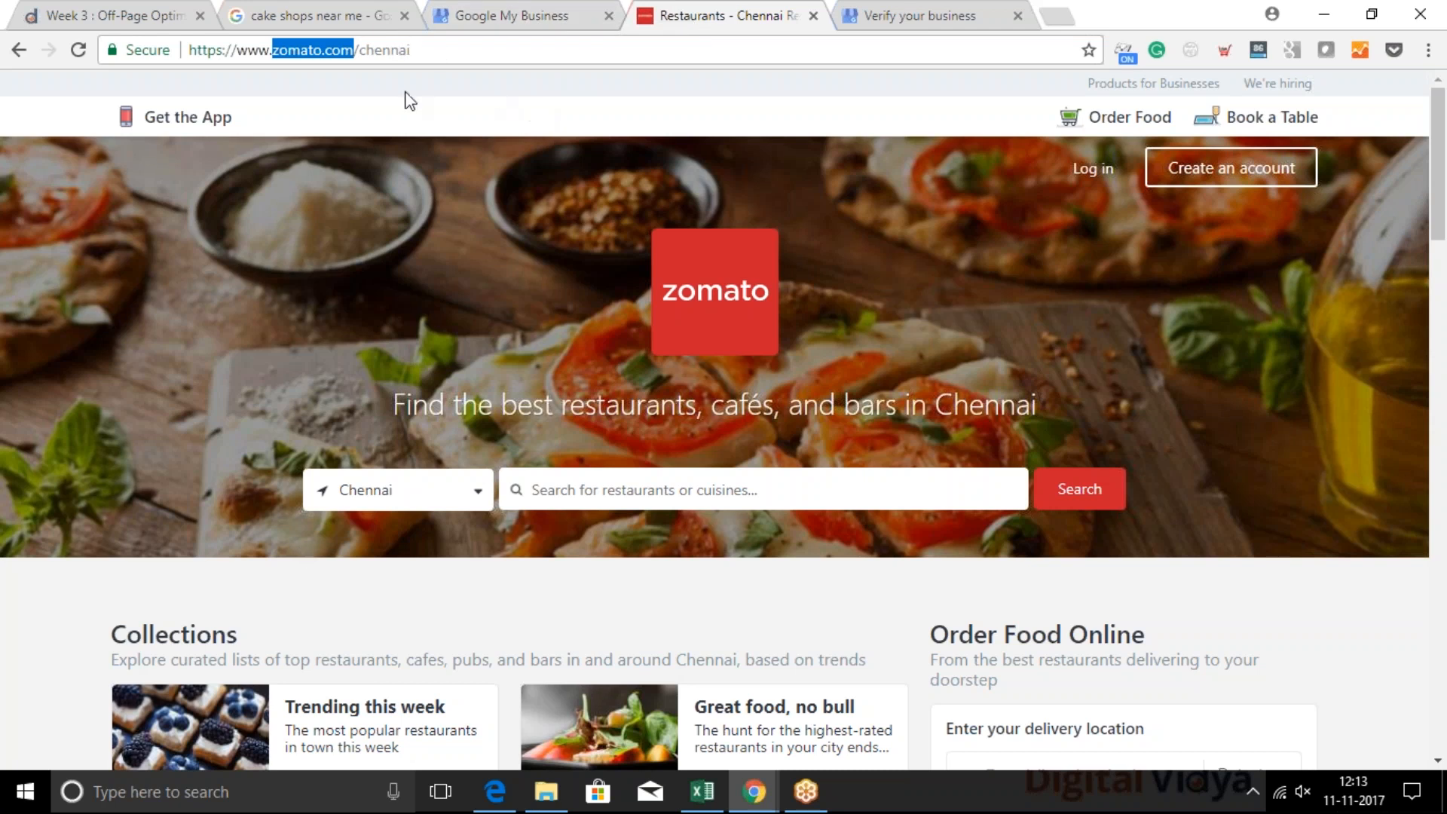
left_click(375, 51)
left_click_drag(359, 50, 268, 58)
left_click(400, 50)
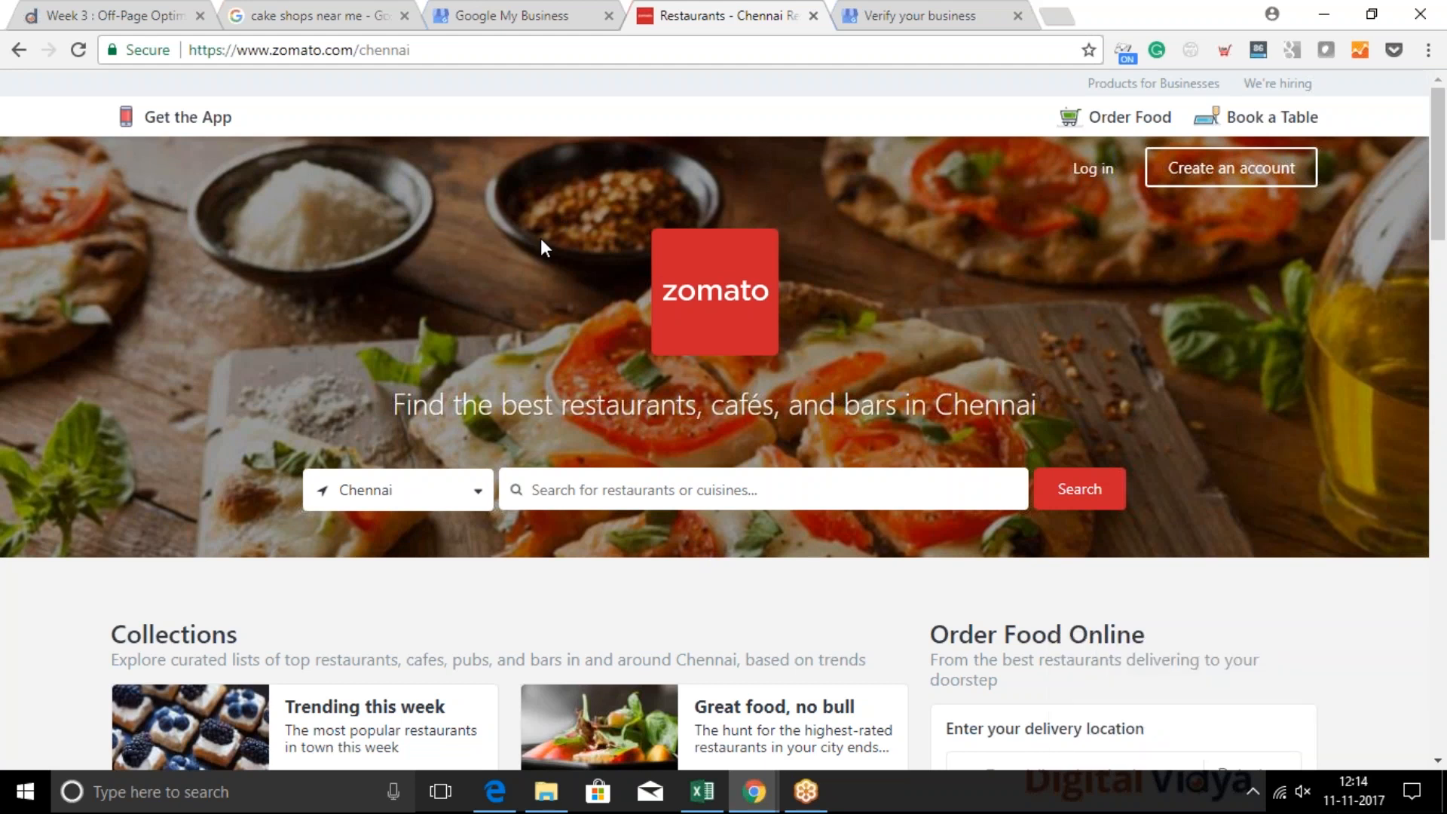
Go to practo.com and block its request to show notifications
left_click(286, 47)
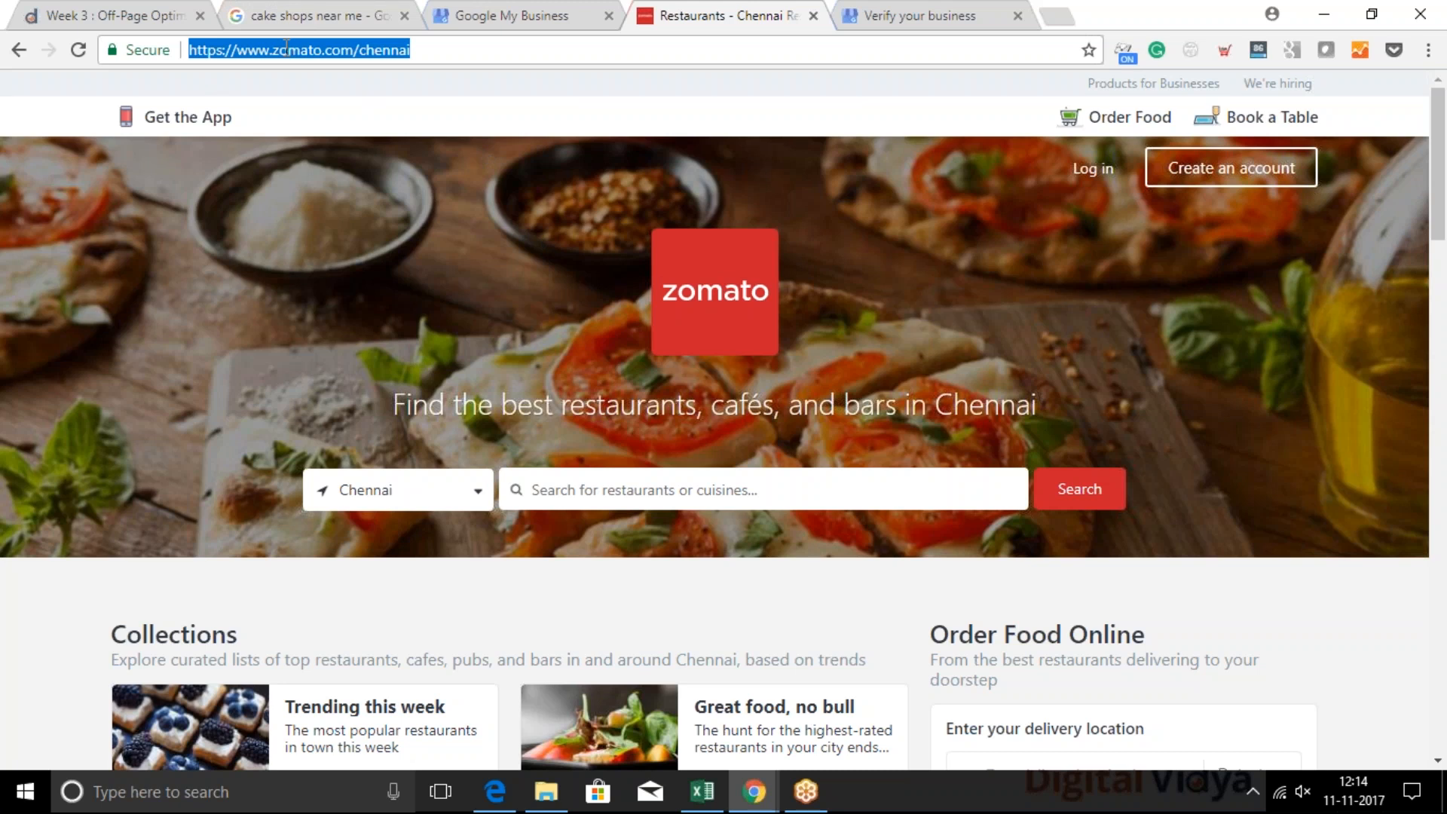
type("pract")
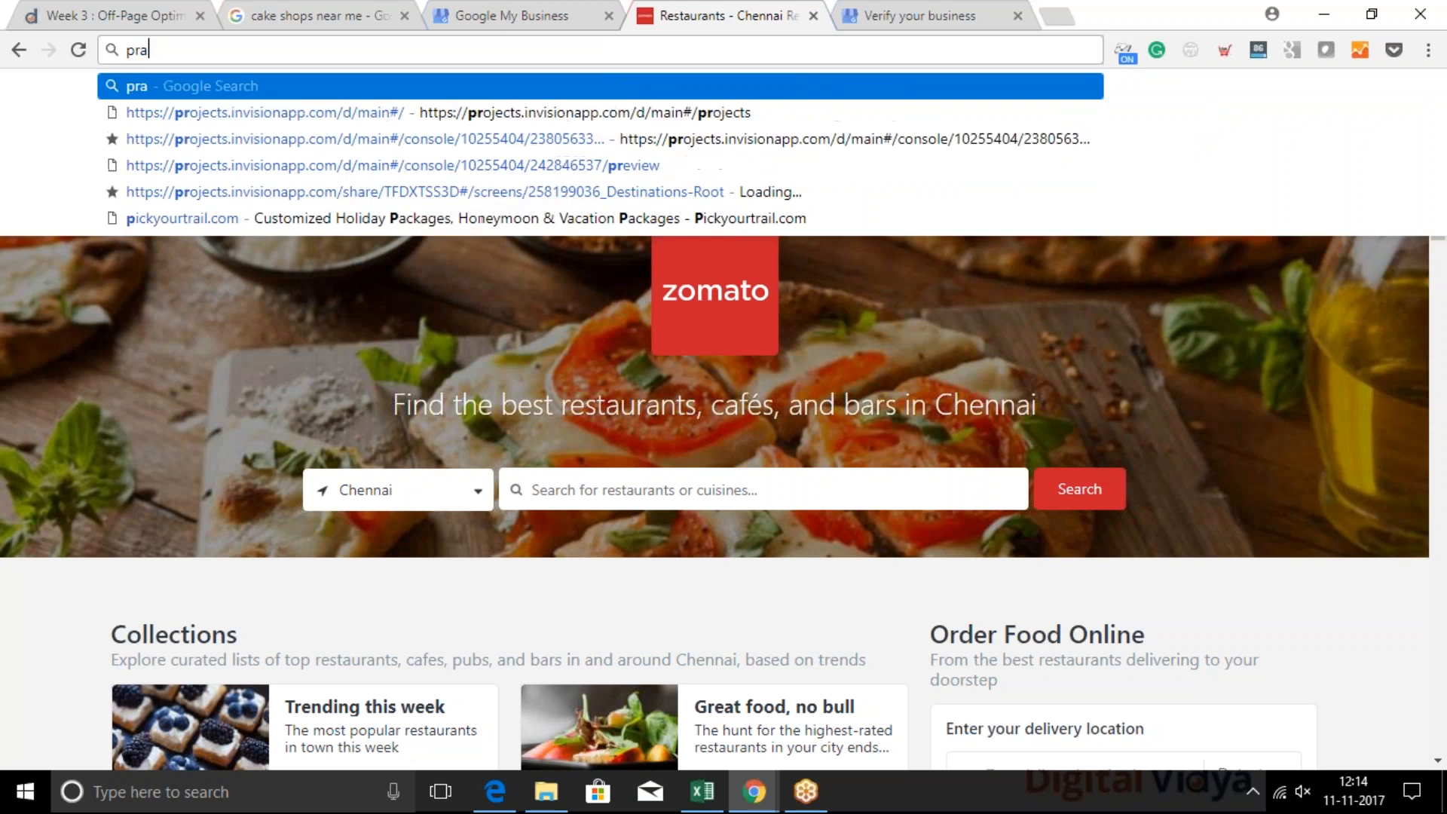
type("o.com'")
key("BackSpace")
key("Return")
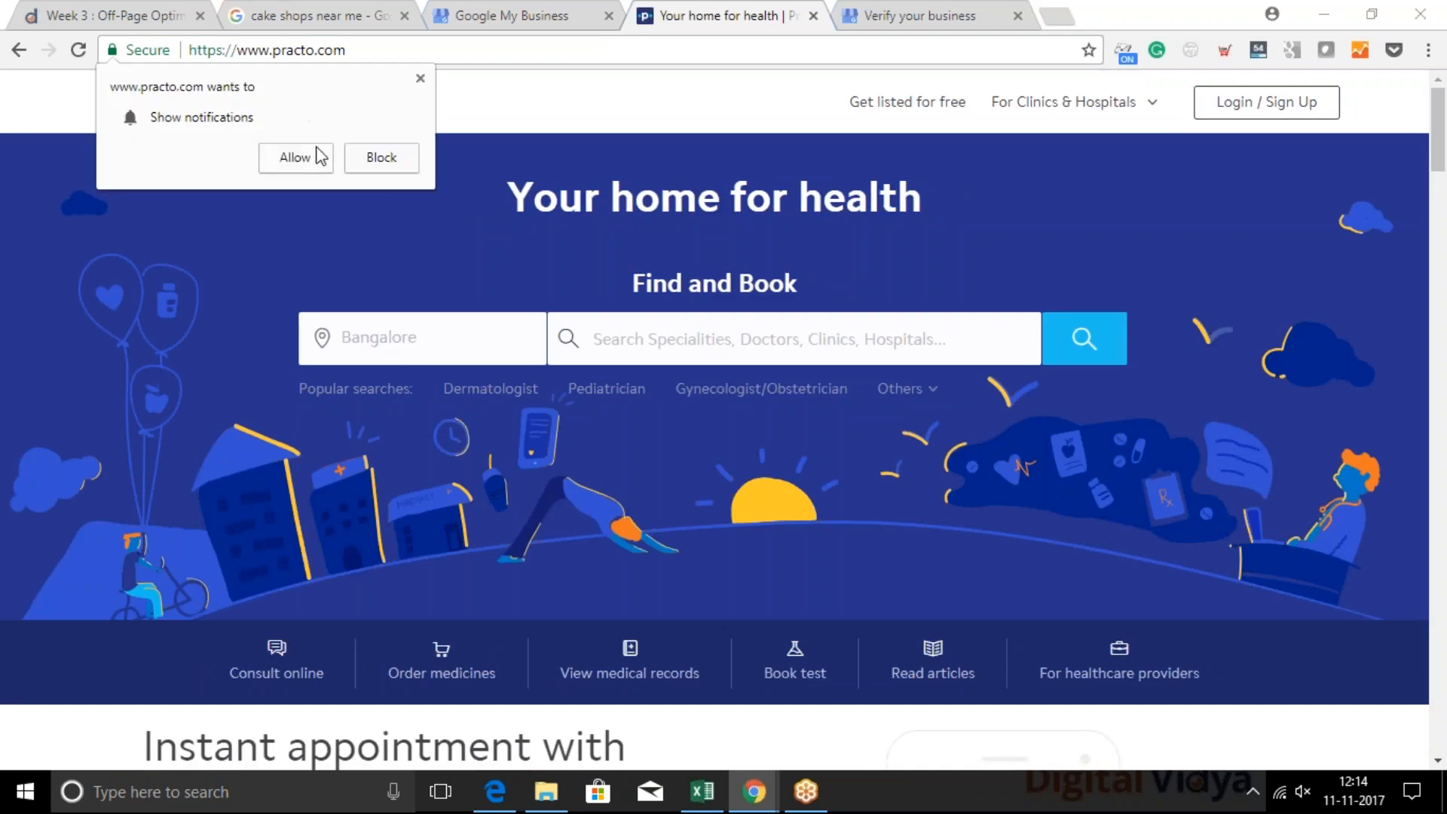
left_click(381, 164)
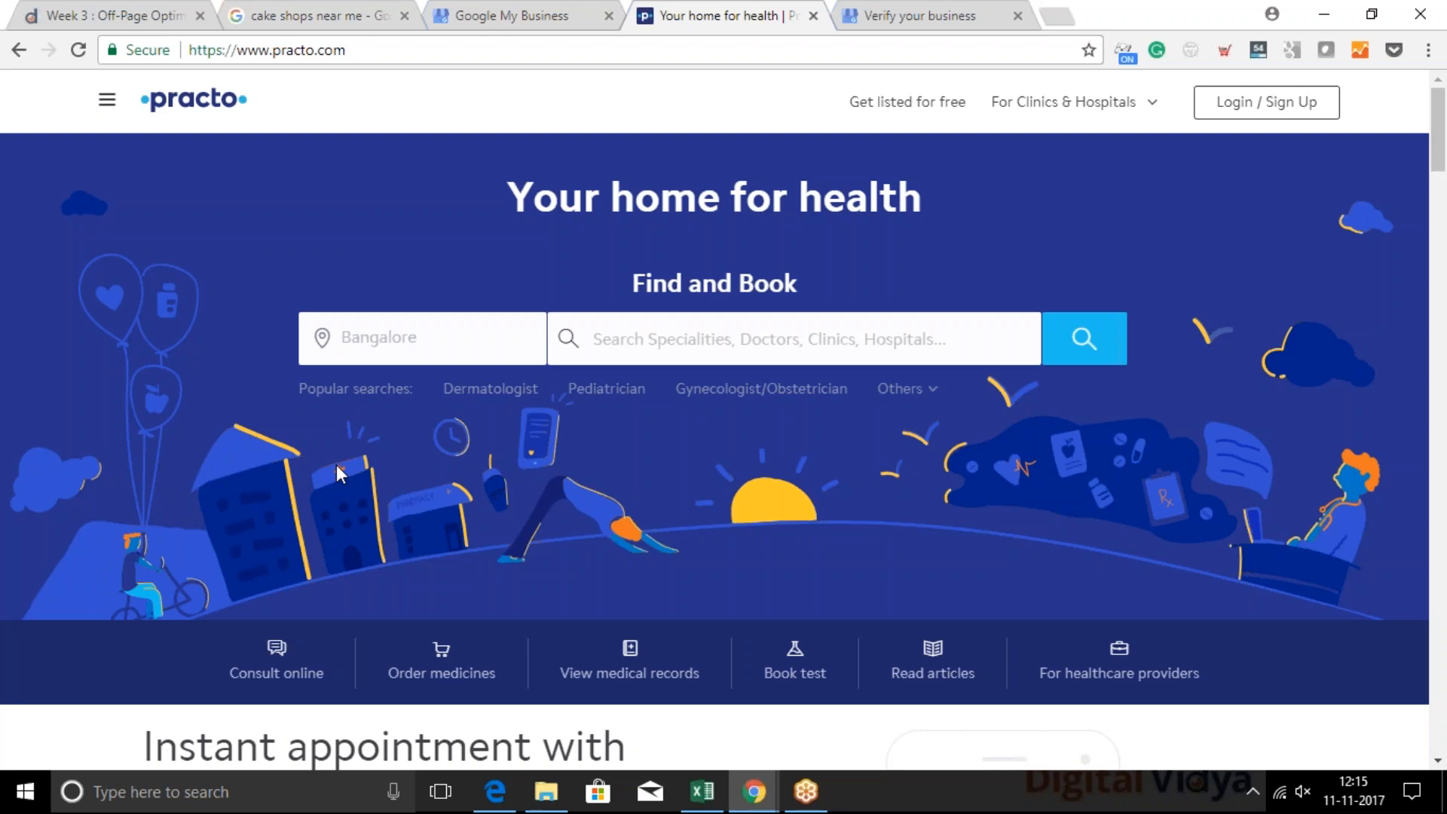
Open the doctor search from Practo's footer links and highlight the web address of the Bangalore doctors page
scroll(455, 437, "down", 5)
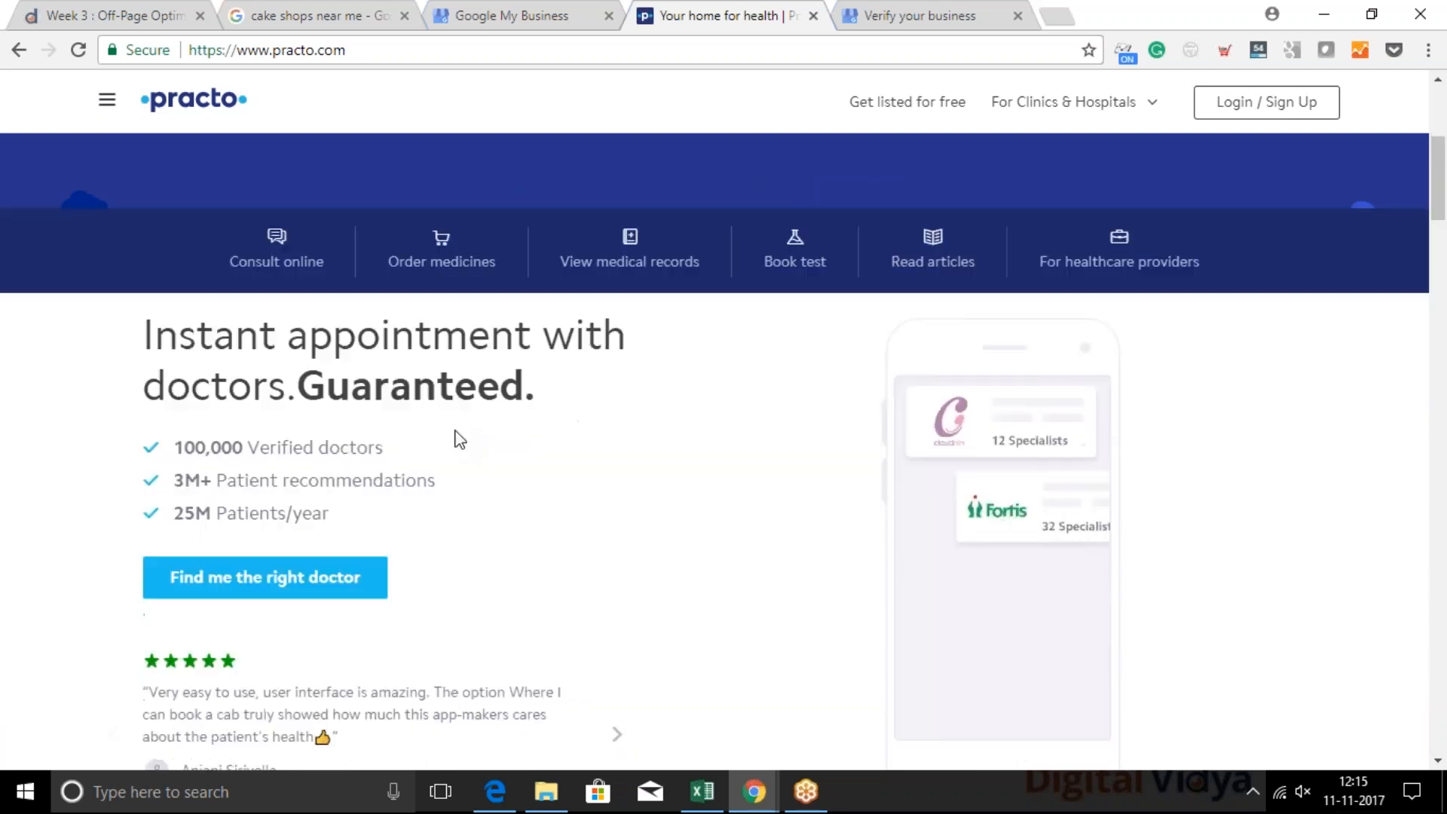
scroll(456, 438, "down", 15)
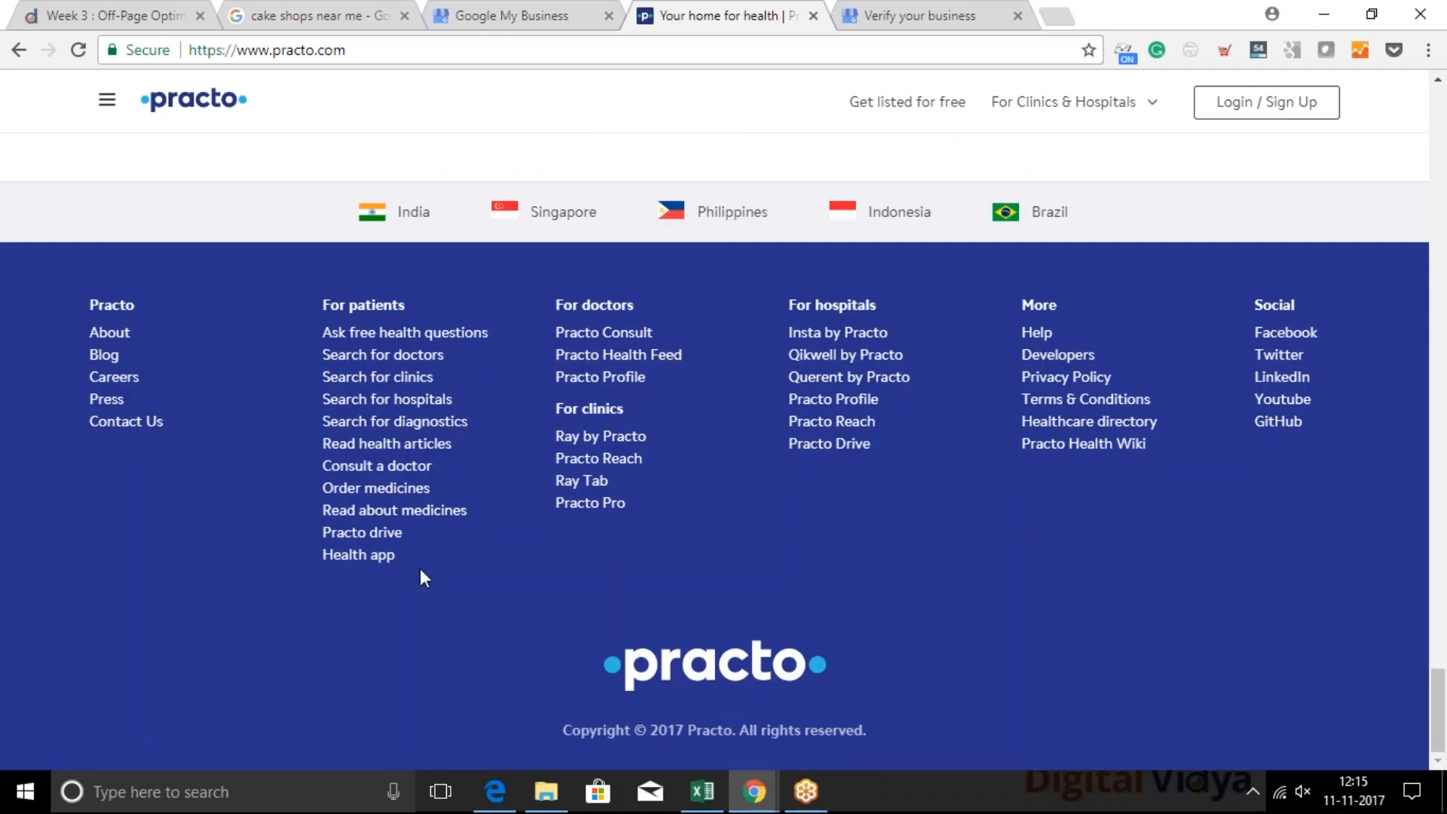
left_click(394, 363)
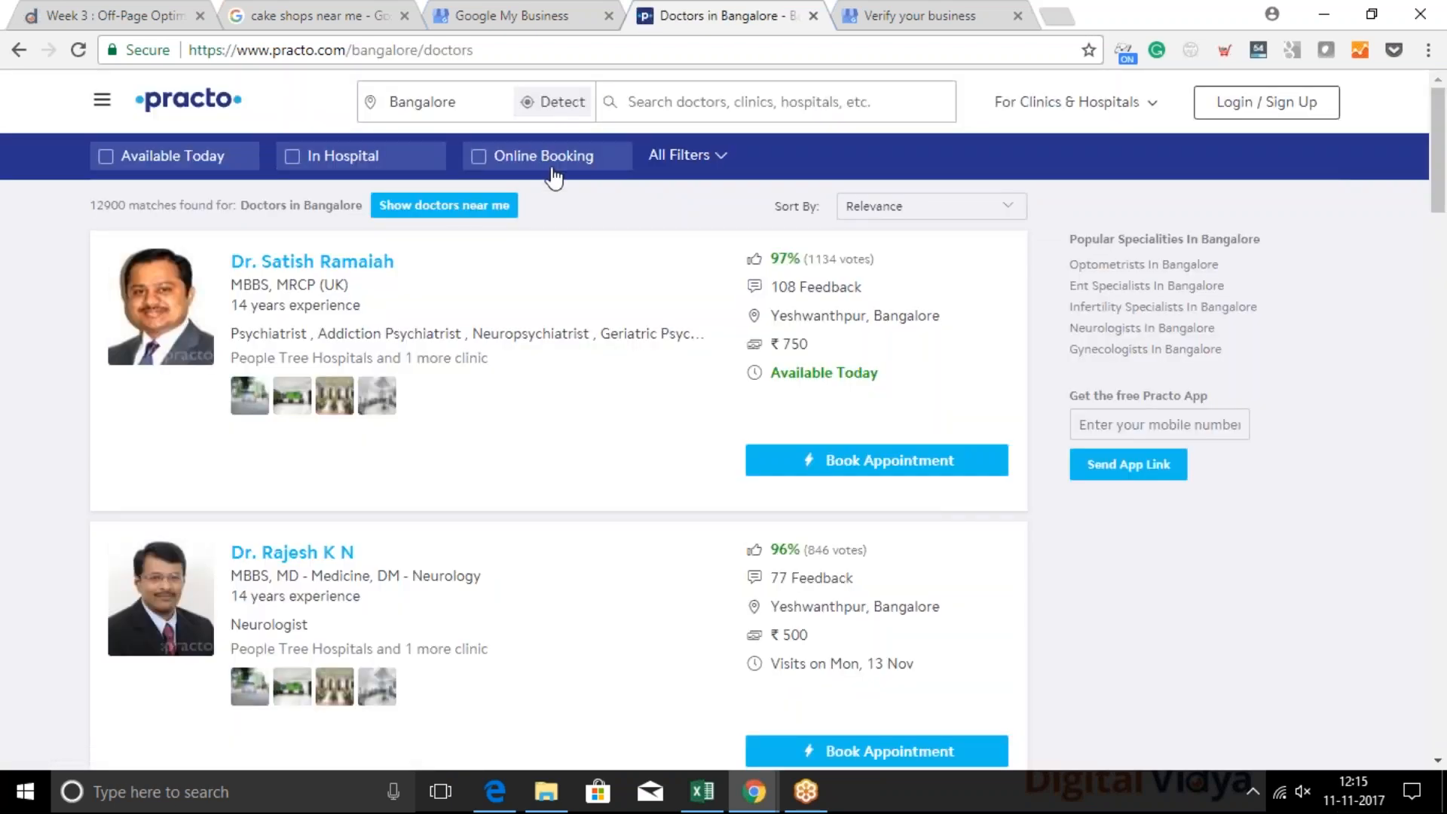
left_click(1315, 160)
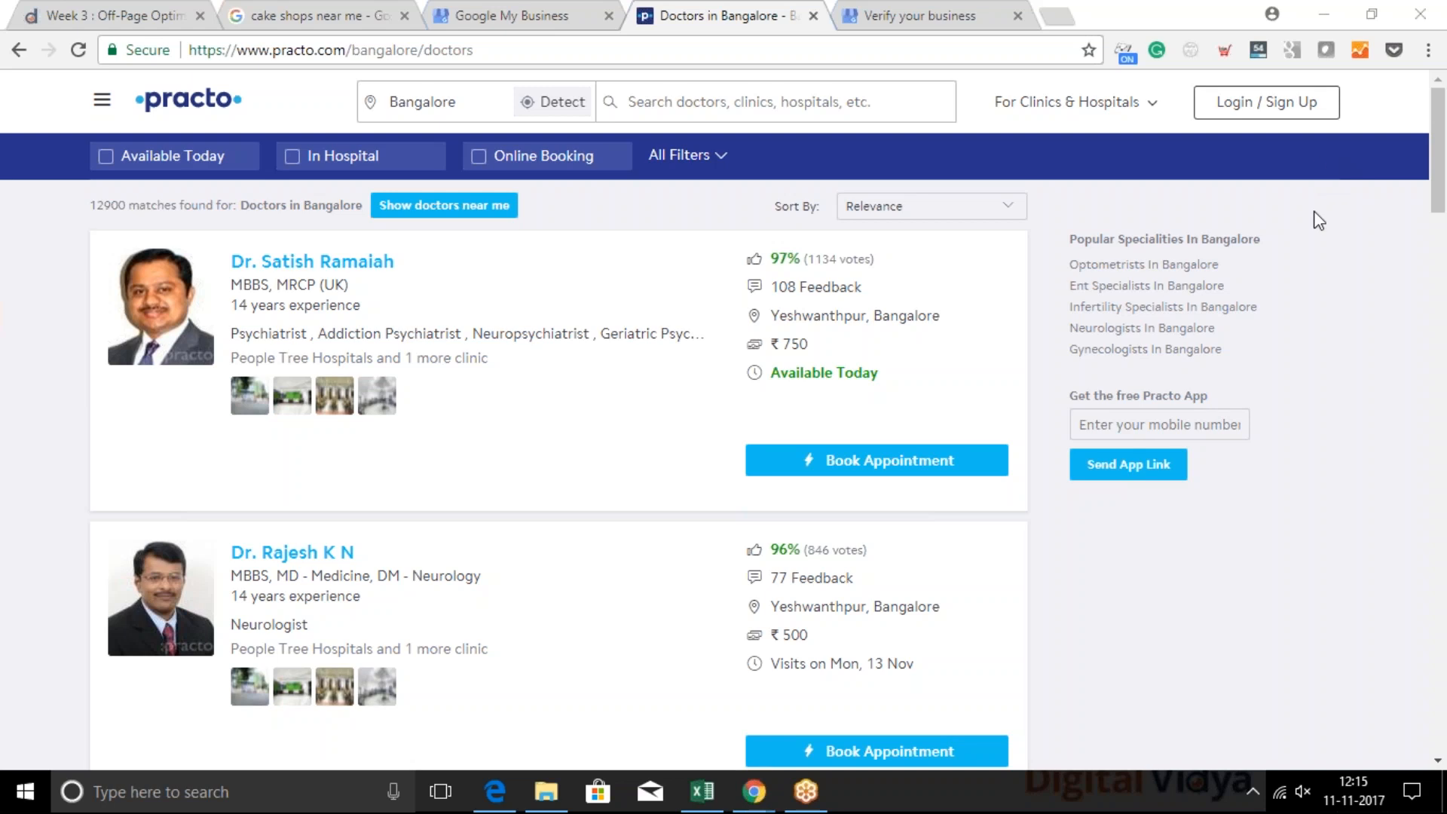
left_click(392, 51)
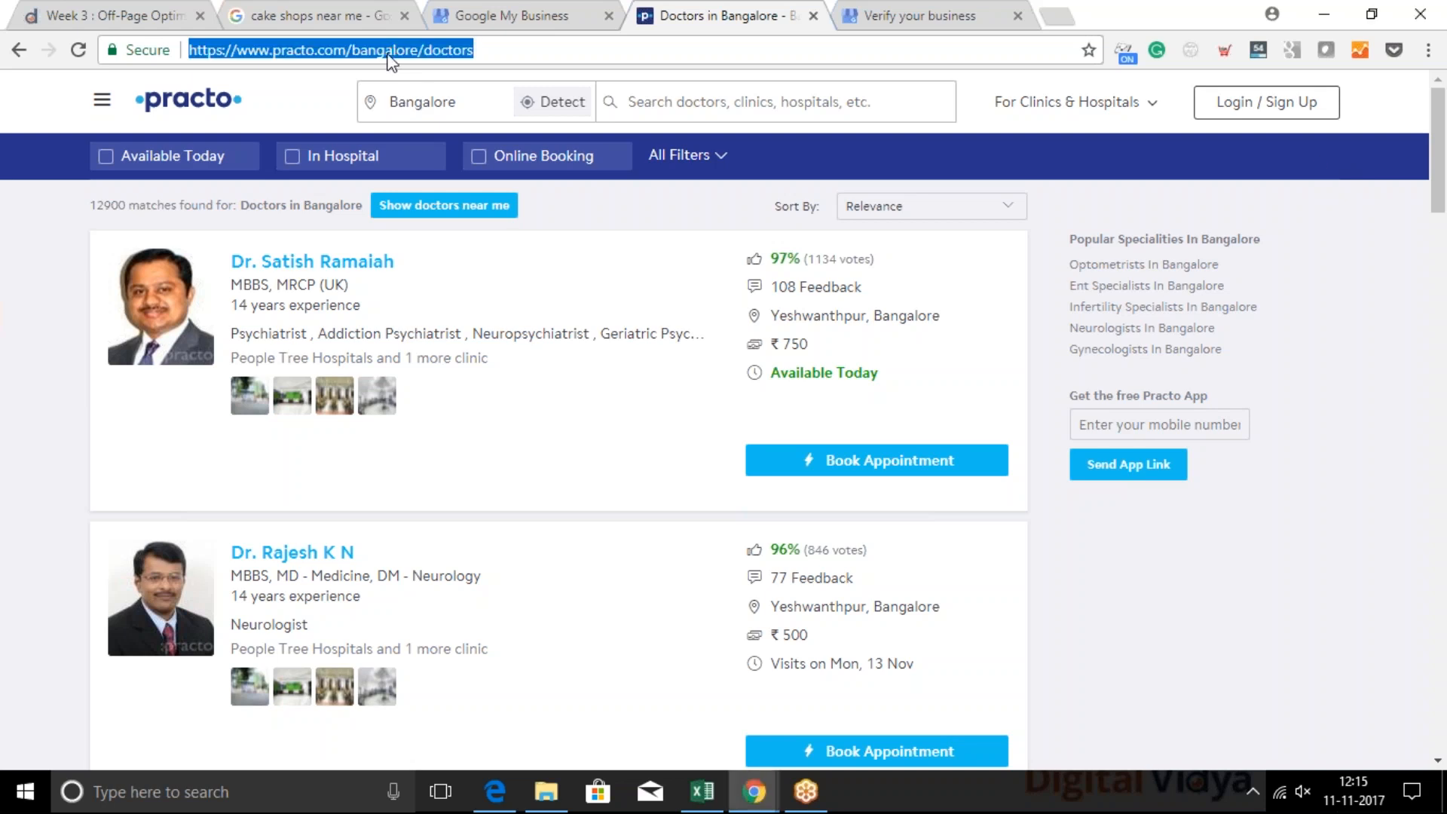
Change the Practo search location from Bangalore to Chennai and search for the General Physician speciality
left_click(450, 105)
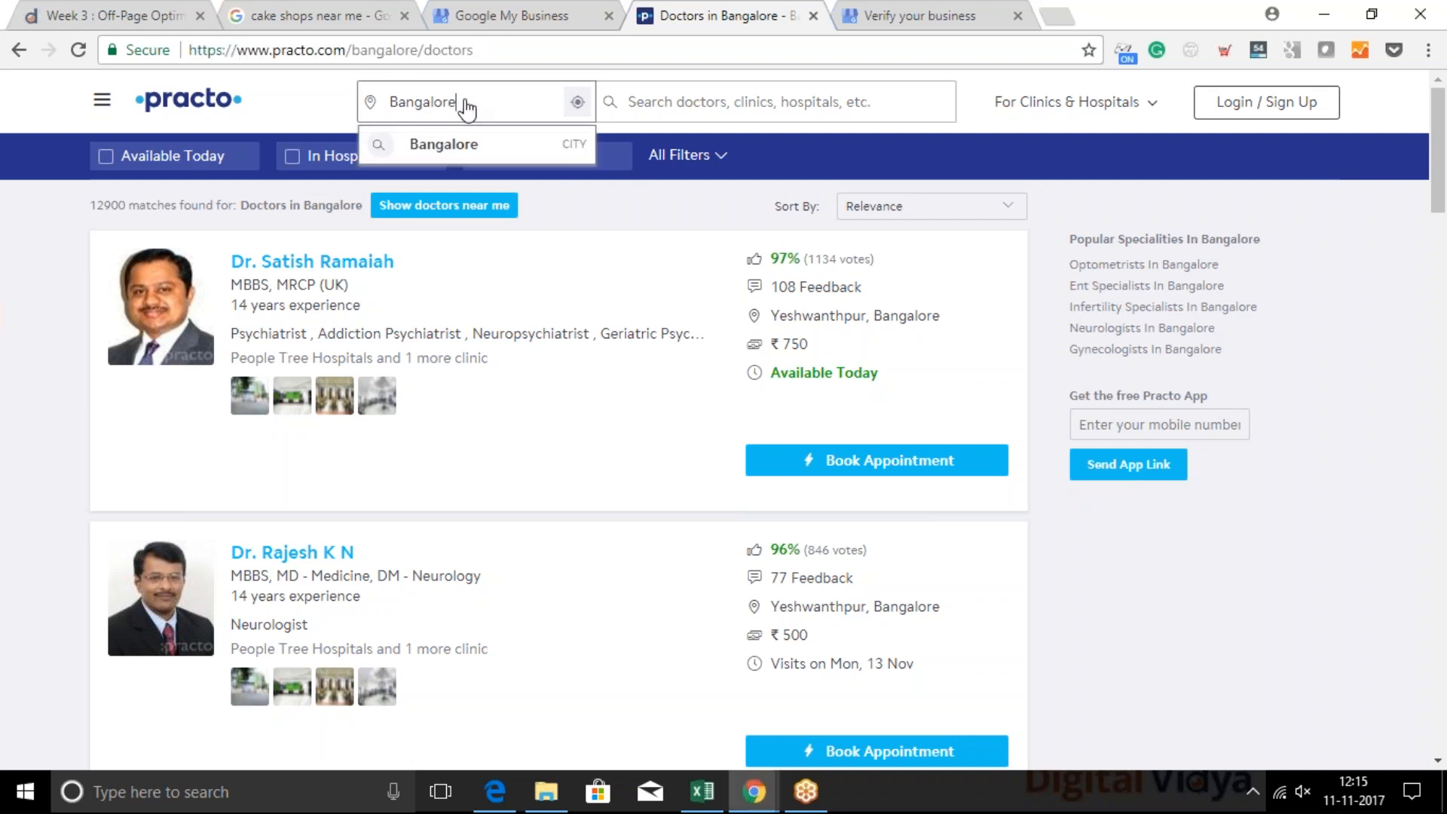
double_click(465, 109)
type("ch")
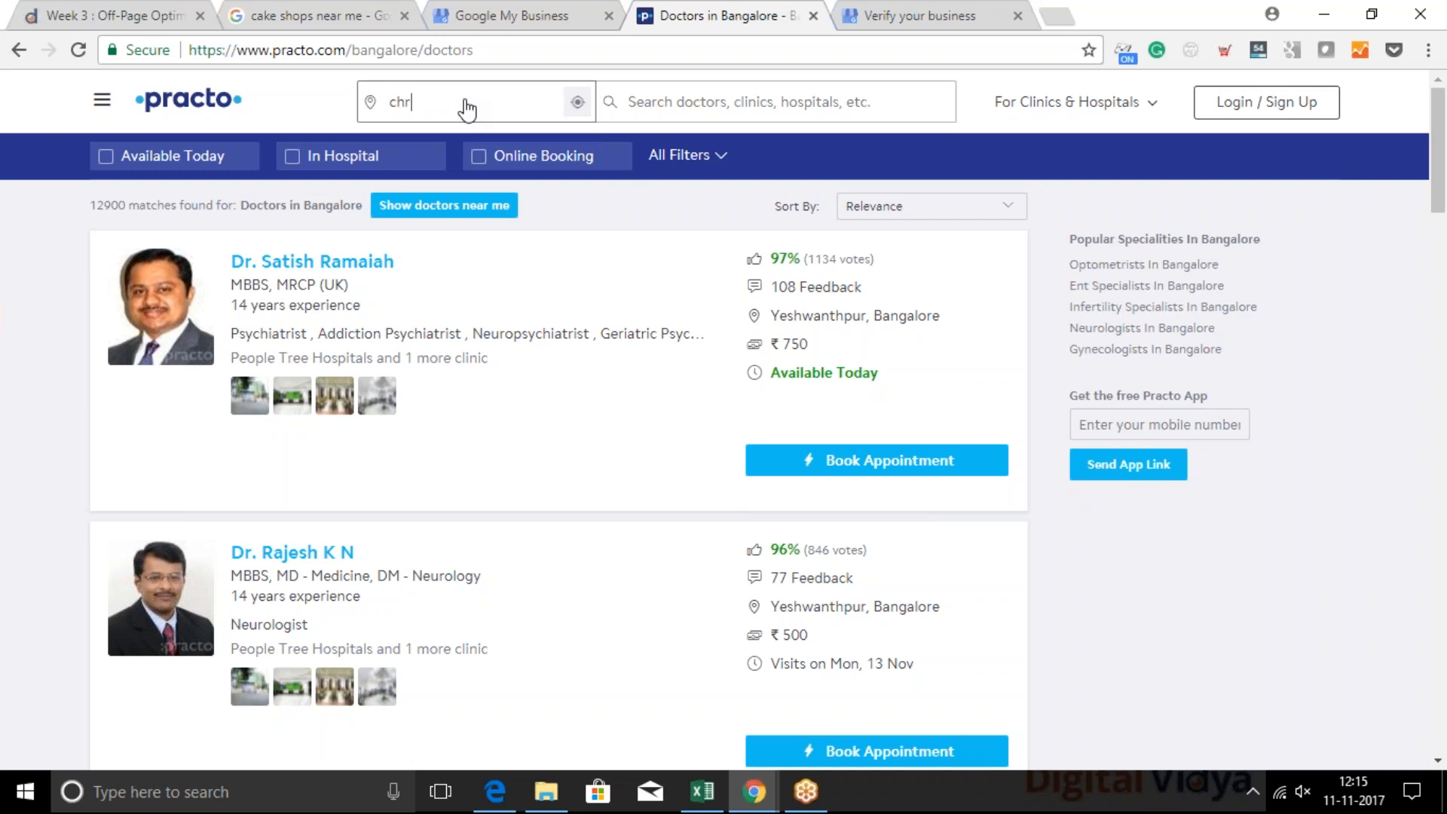
type("enaai")
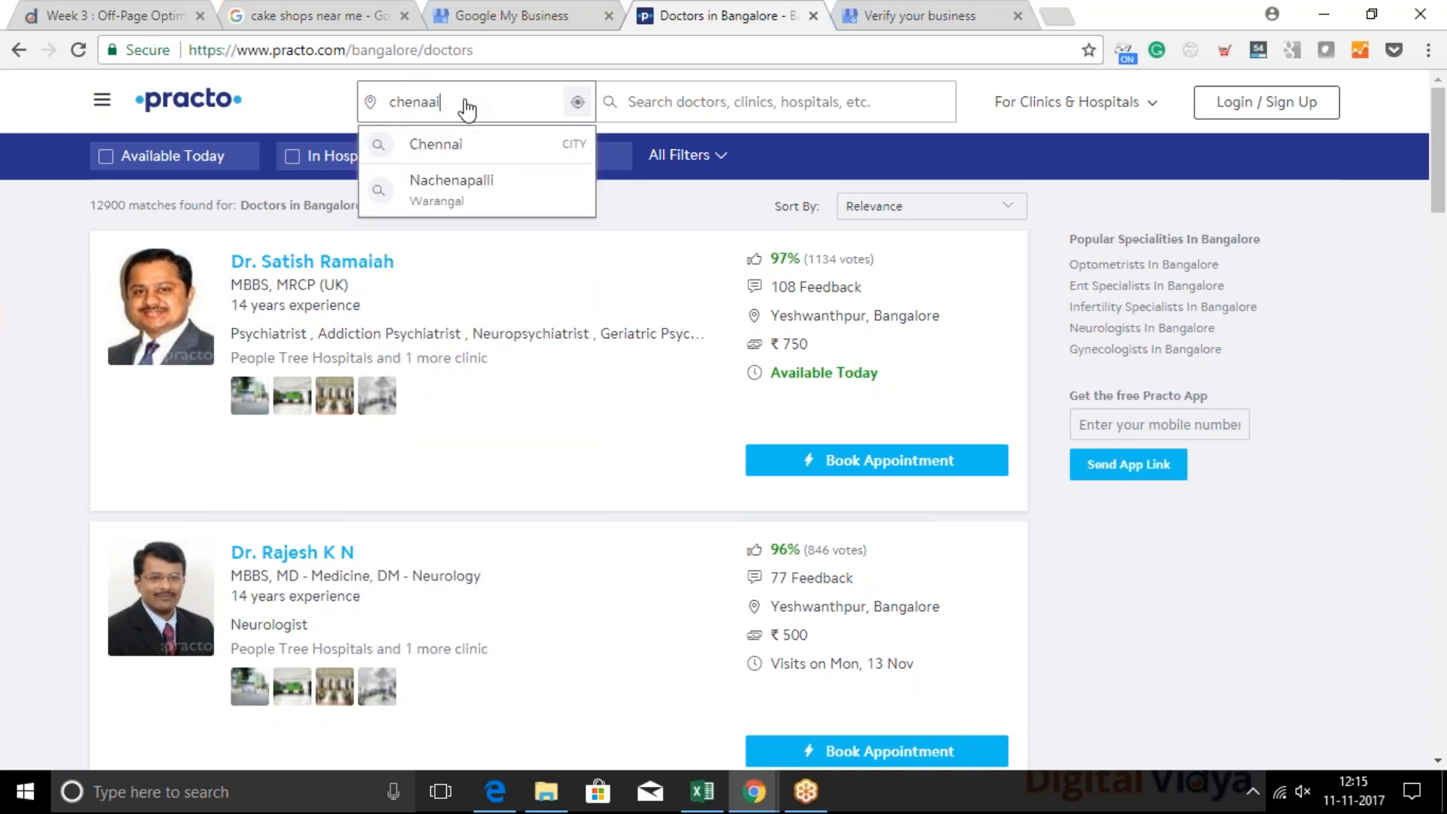
key("BackSpace")
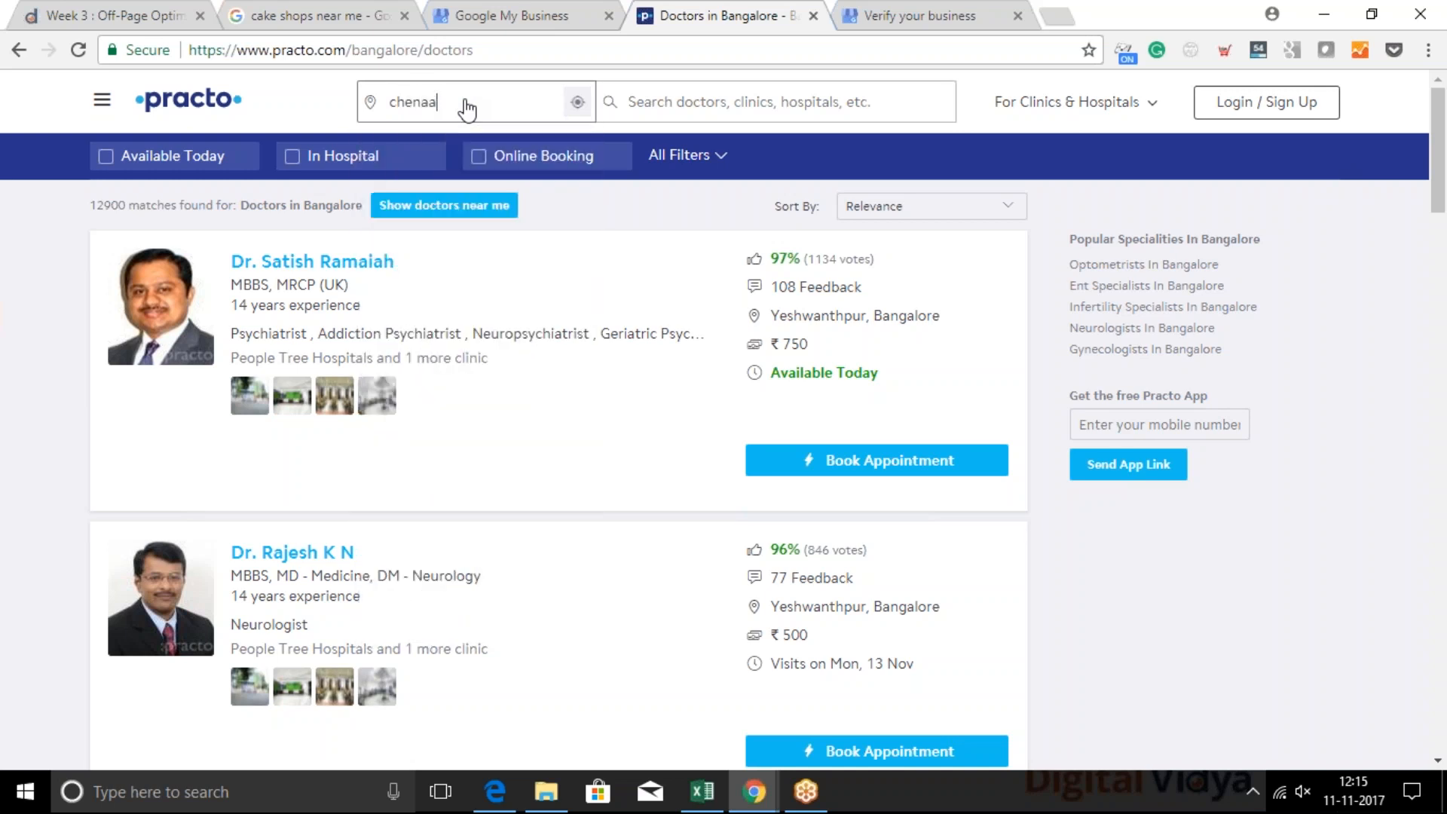
left_click(453, 145)
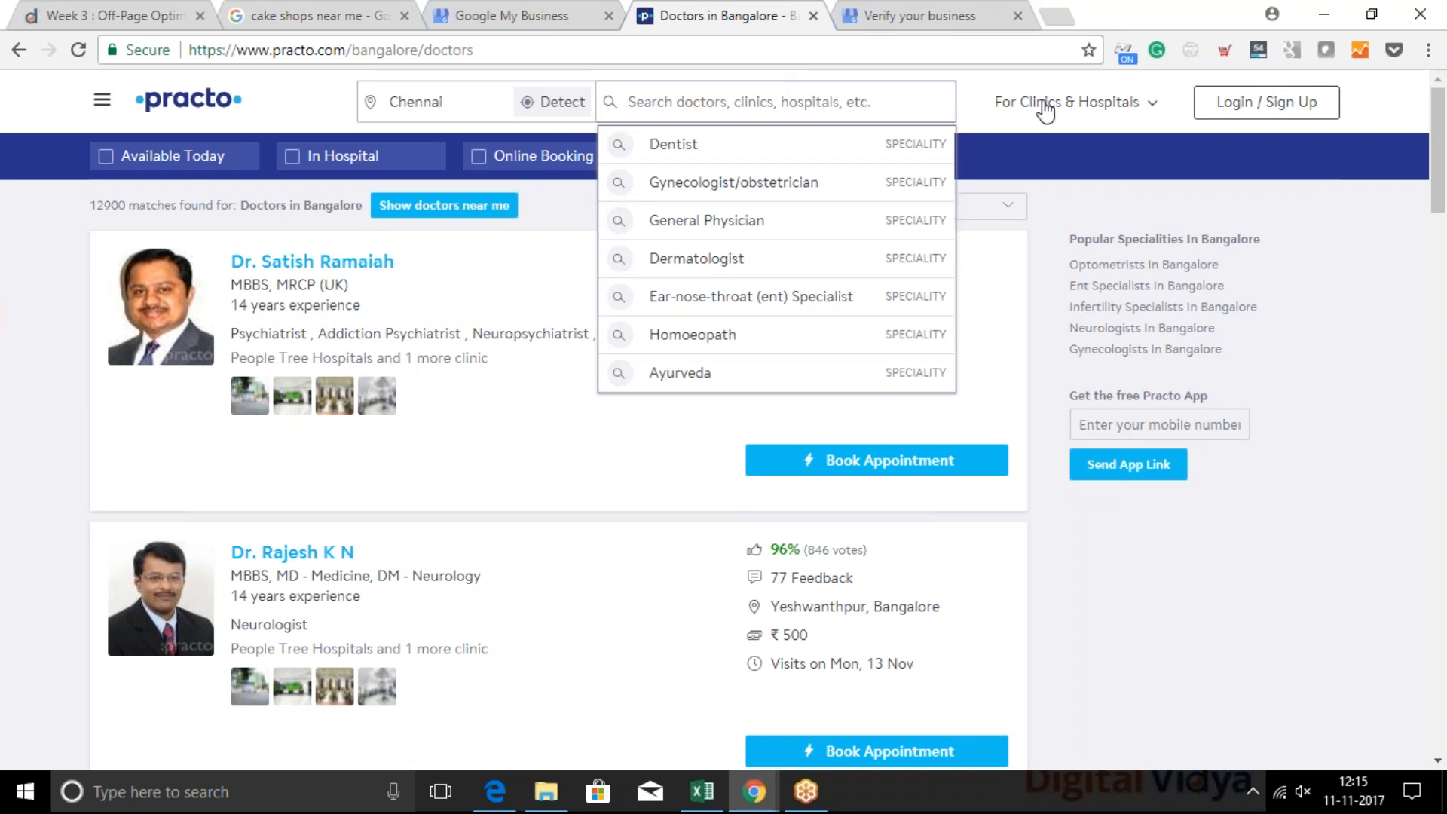
left_click(728, 227)
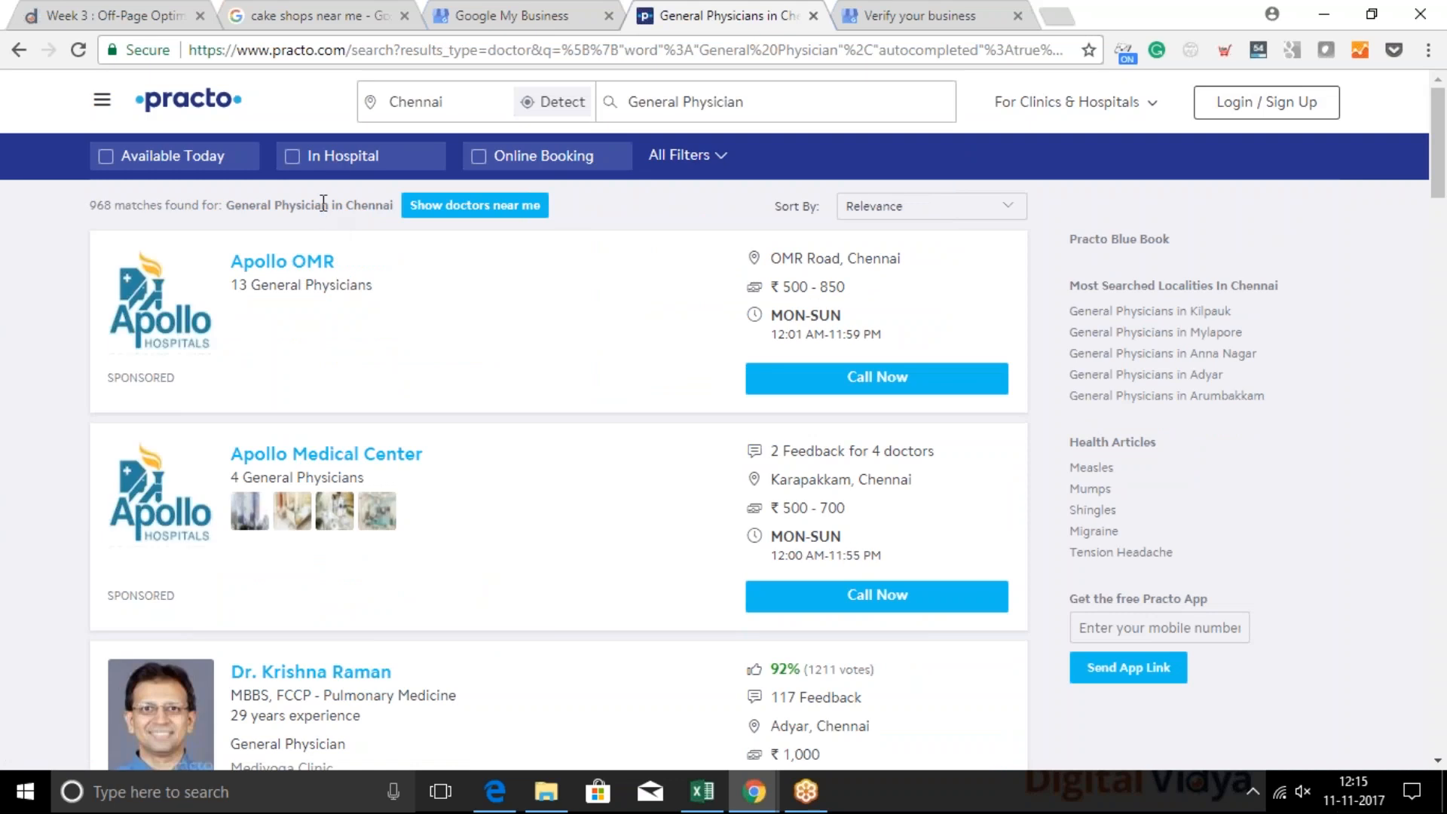
Request nearby doctors but block location access, and try to rerun the Chennai search without the General Physician speciality
left_click(453, 207)
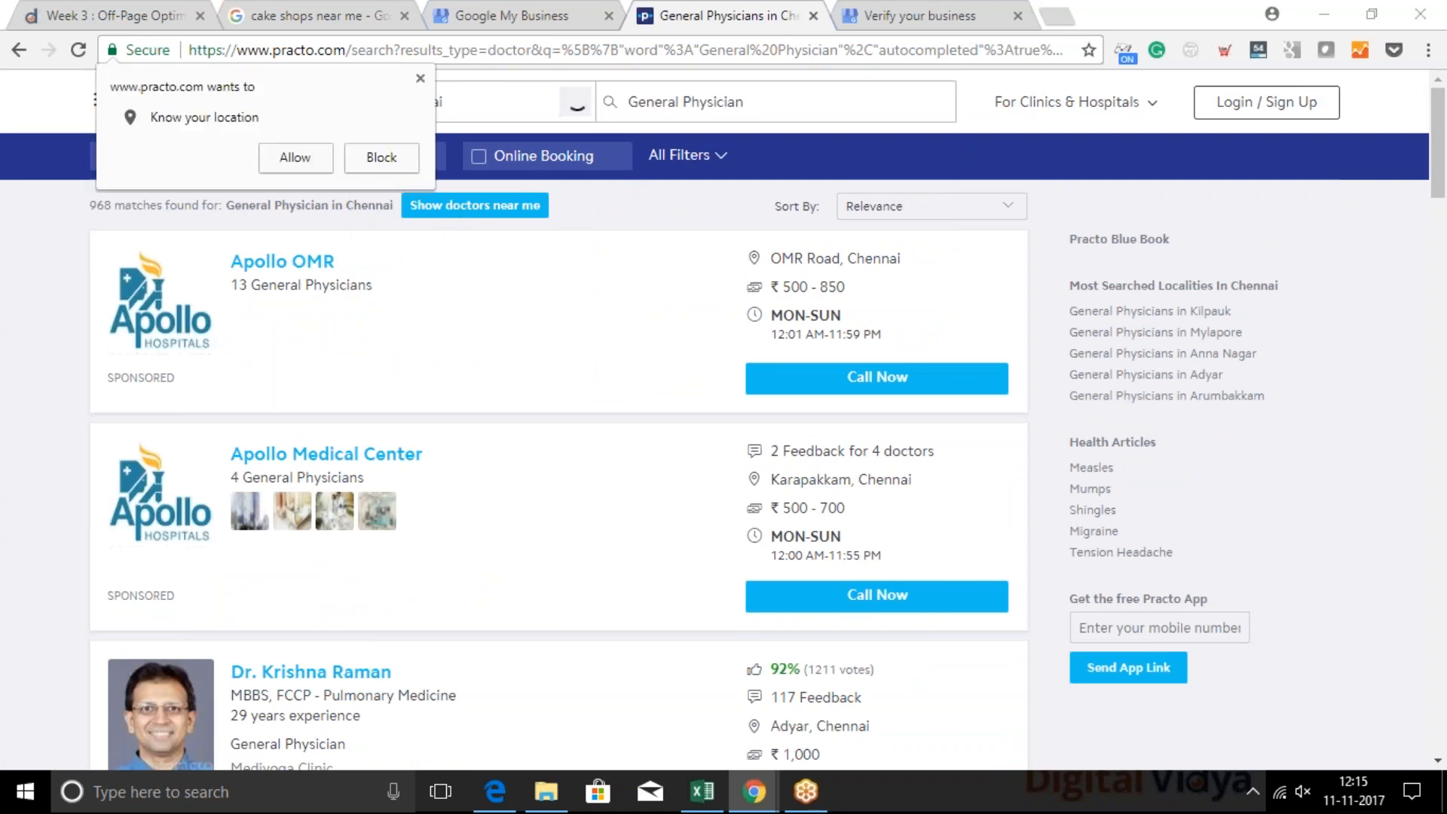
left_click(379, 157)
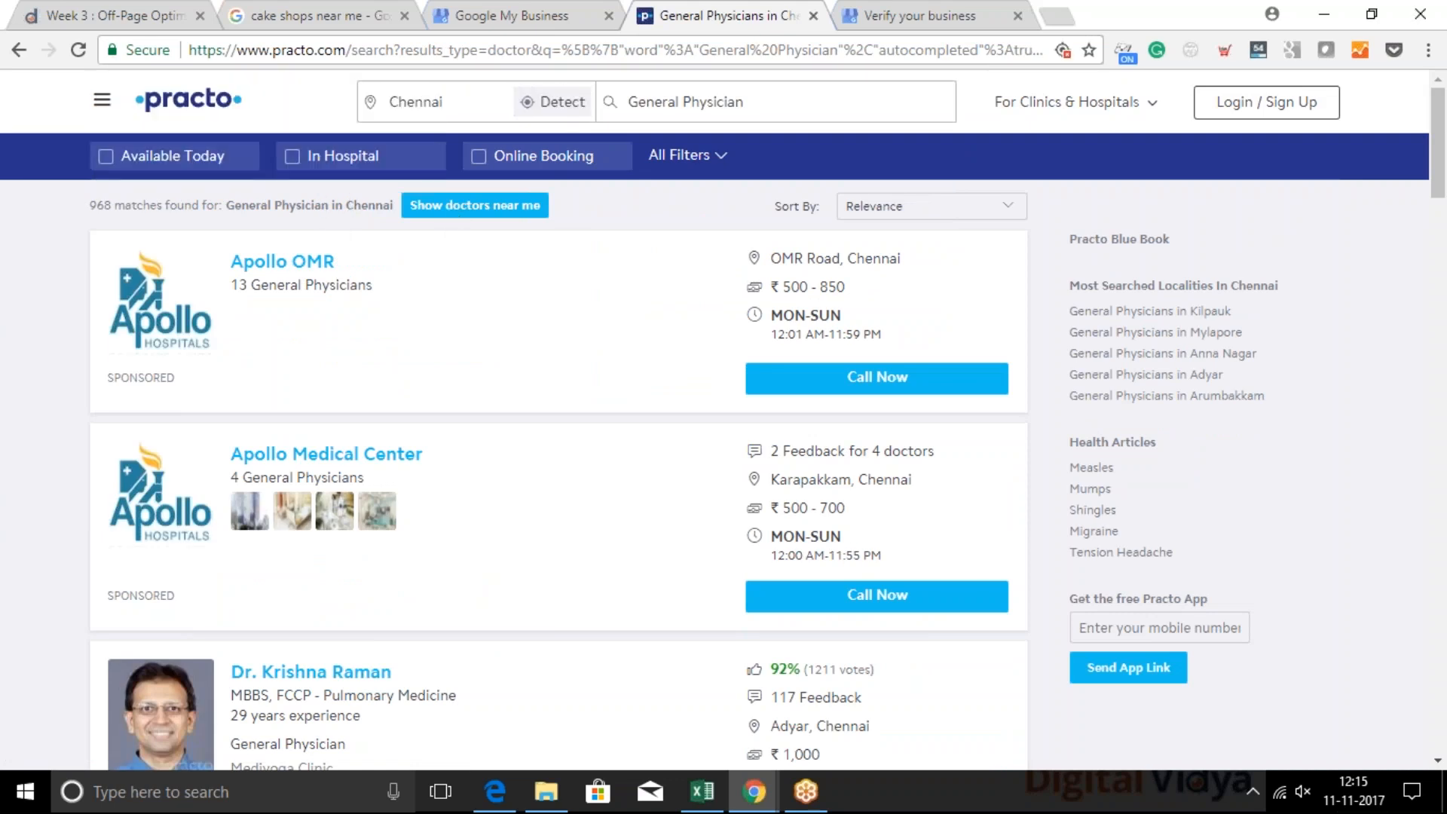
left_click(653, 112)
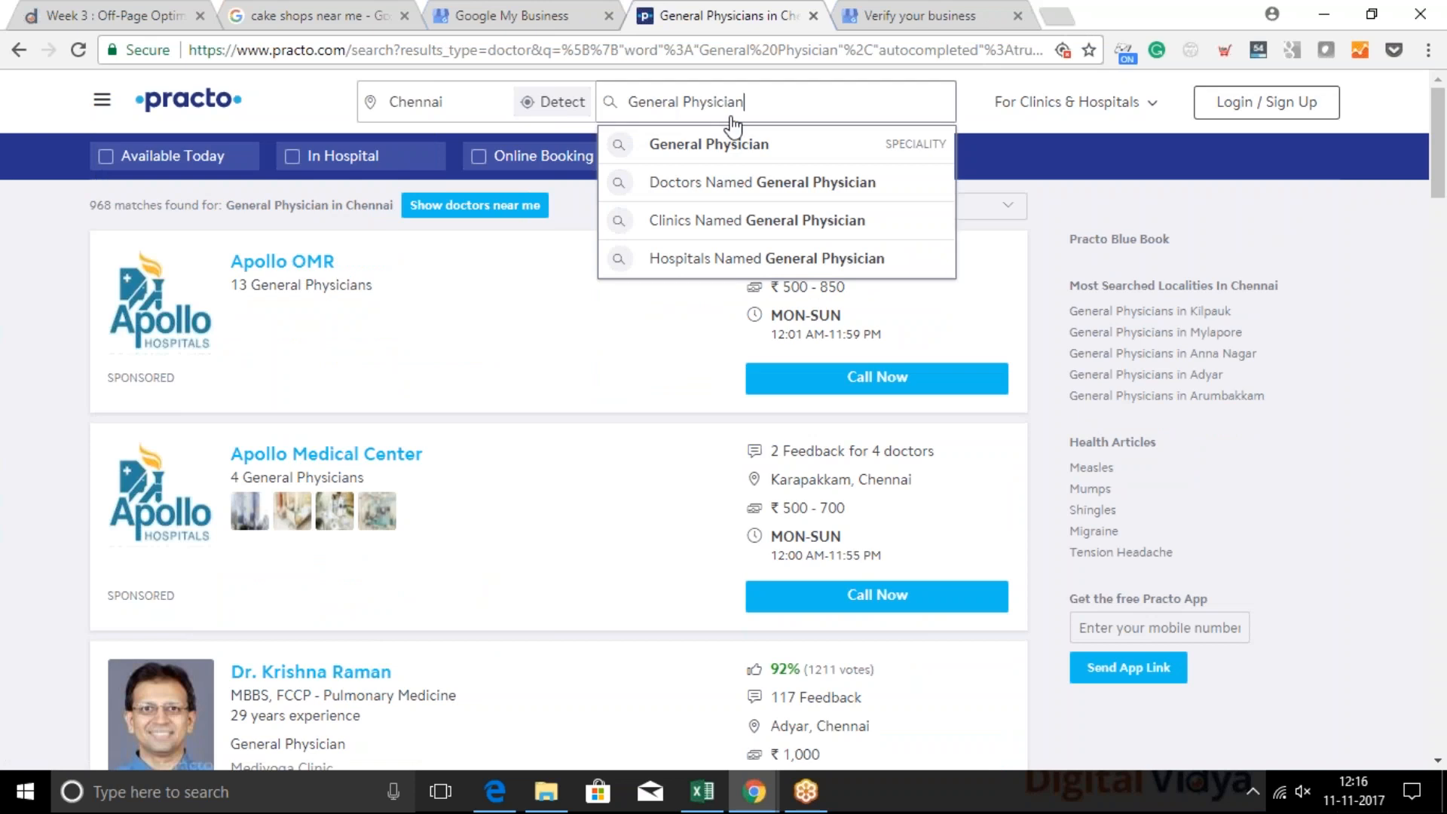
key("BackSpace")
key("BackSpace")
key("BackSpace")
key("BackSpace")
key("BackSpace")
key("BackSpace")
key("BackSpace")
key("BackSpace")
key("BackSpace")
key("BackSpace")
key("BackSpace")
key("BackSpace")
key("BackSpace")
key("BackSpace")
key("BackSpace")
key("BackSpace")
key("BackSpace")
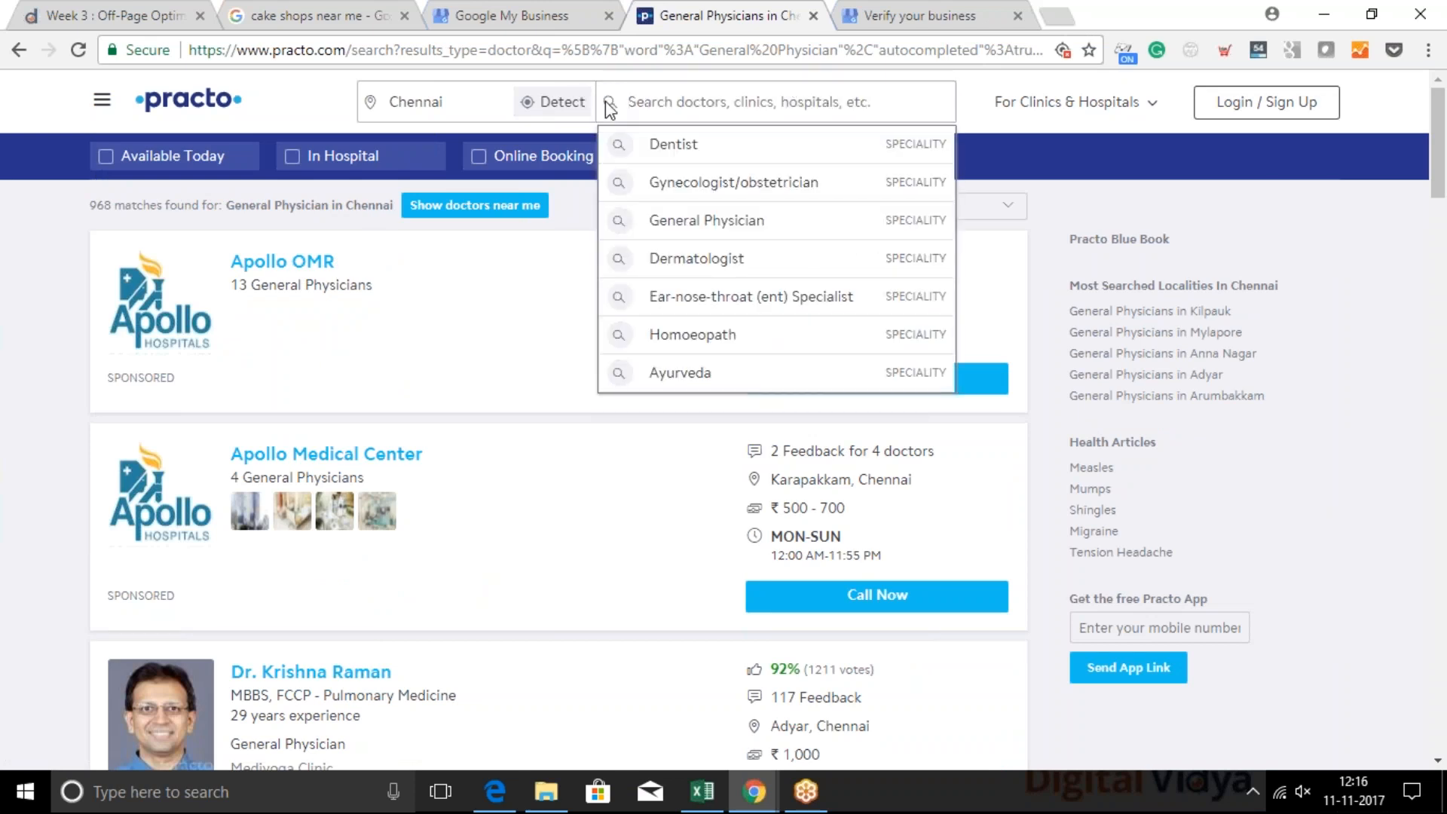
left_click(459, 104)
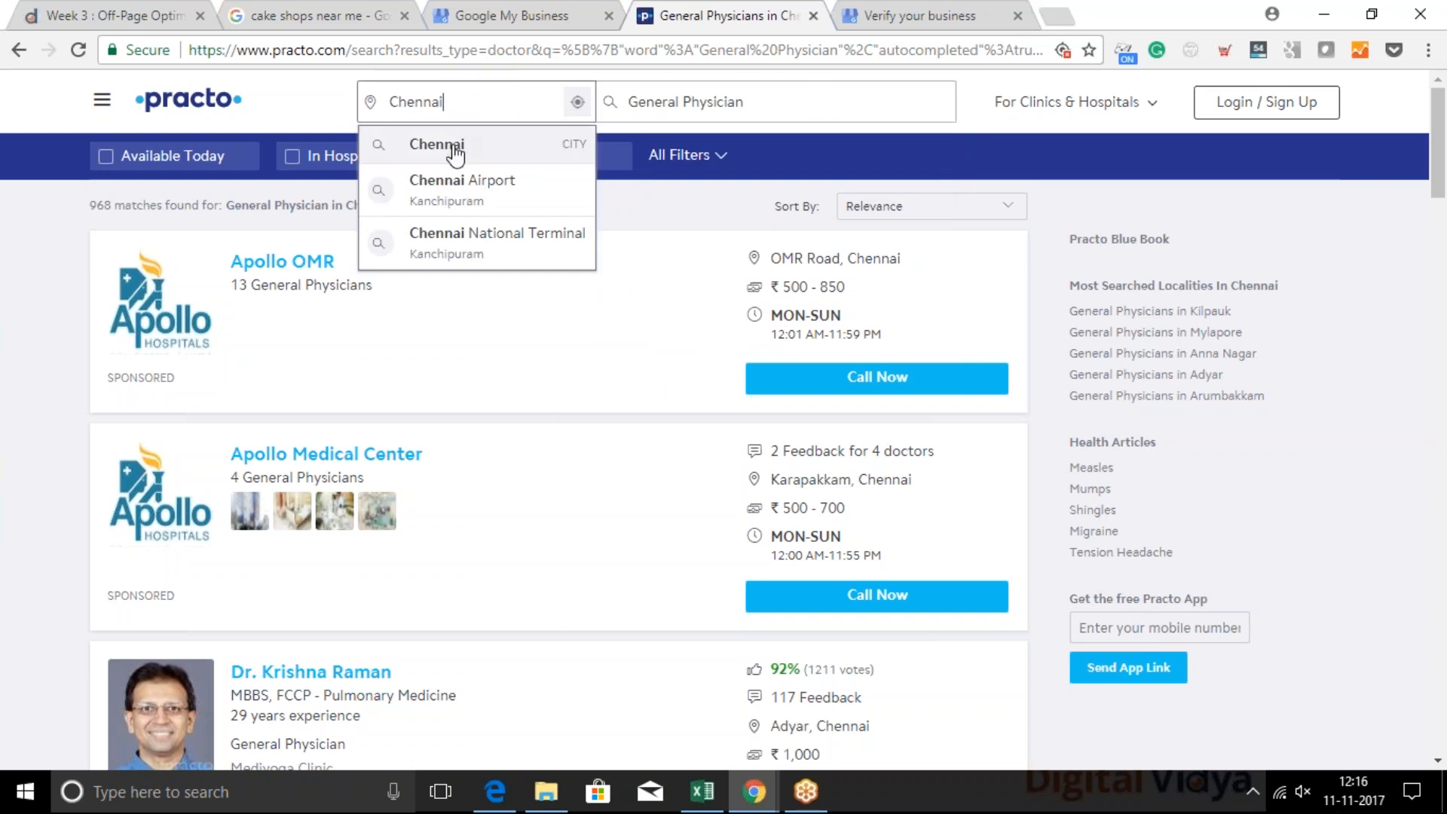
left_click(456, 151)
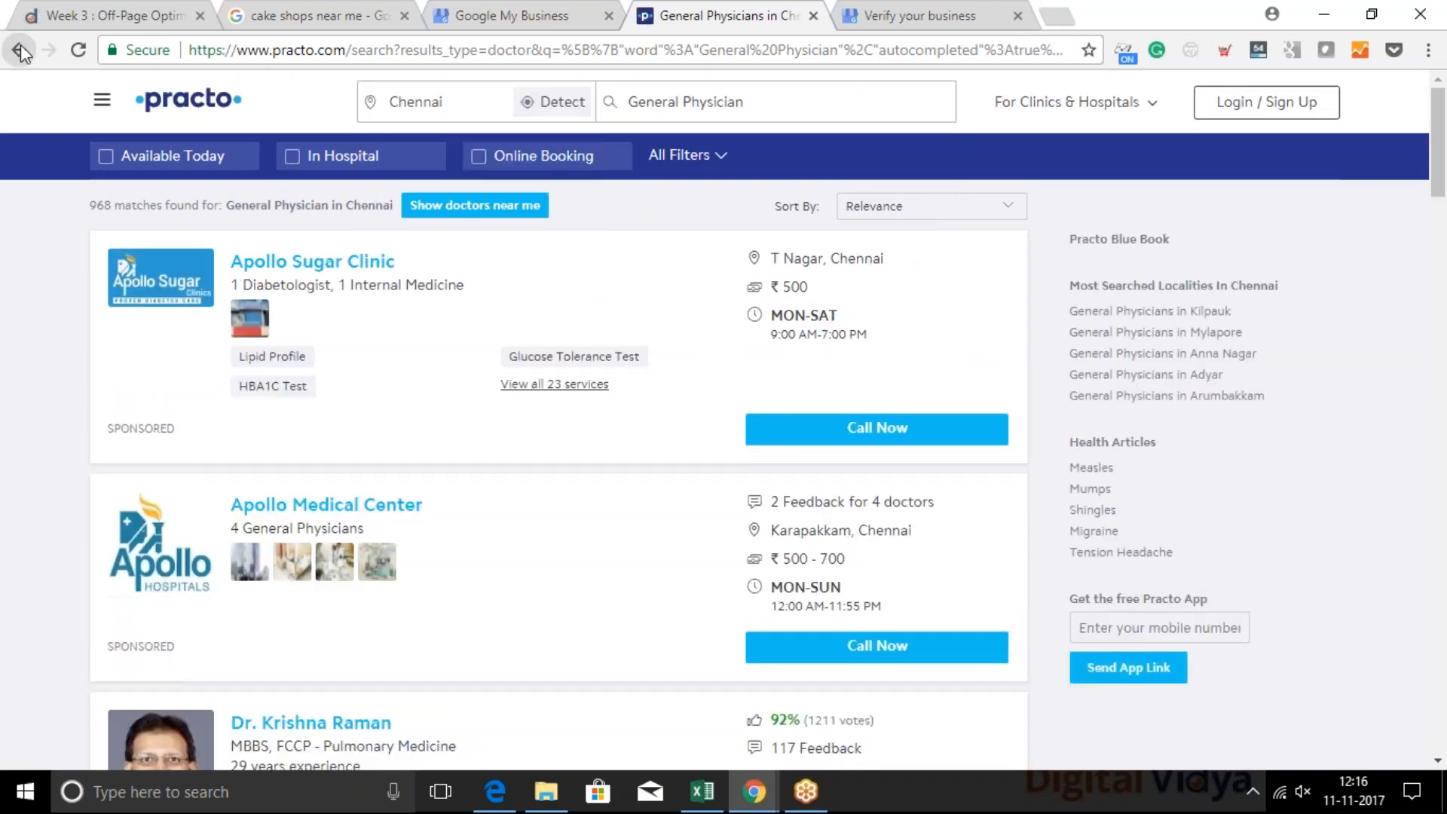
Return to the Bangalore doctors page and replace "bangalore" with "chennai" in its web address to load the Chennai page
left_click(19, 50)
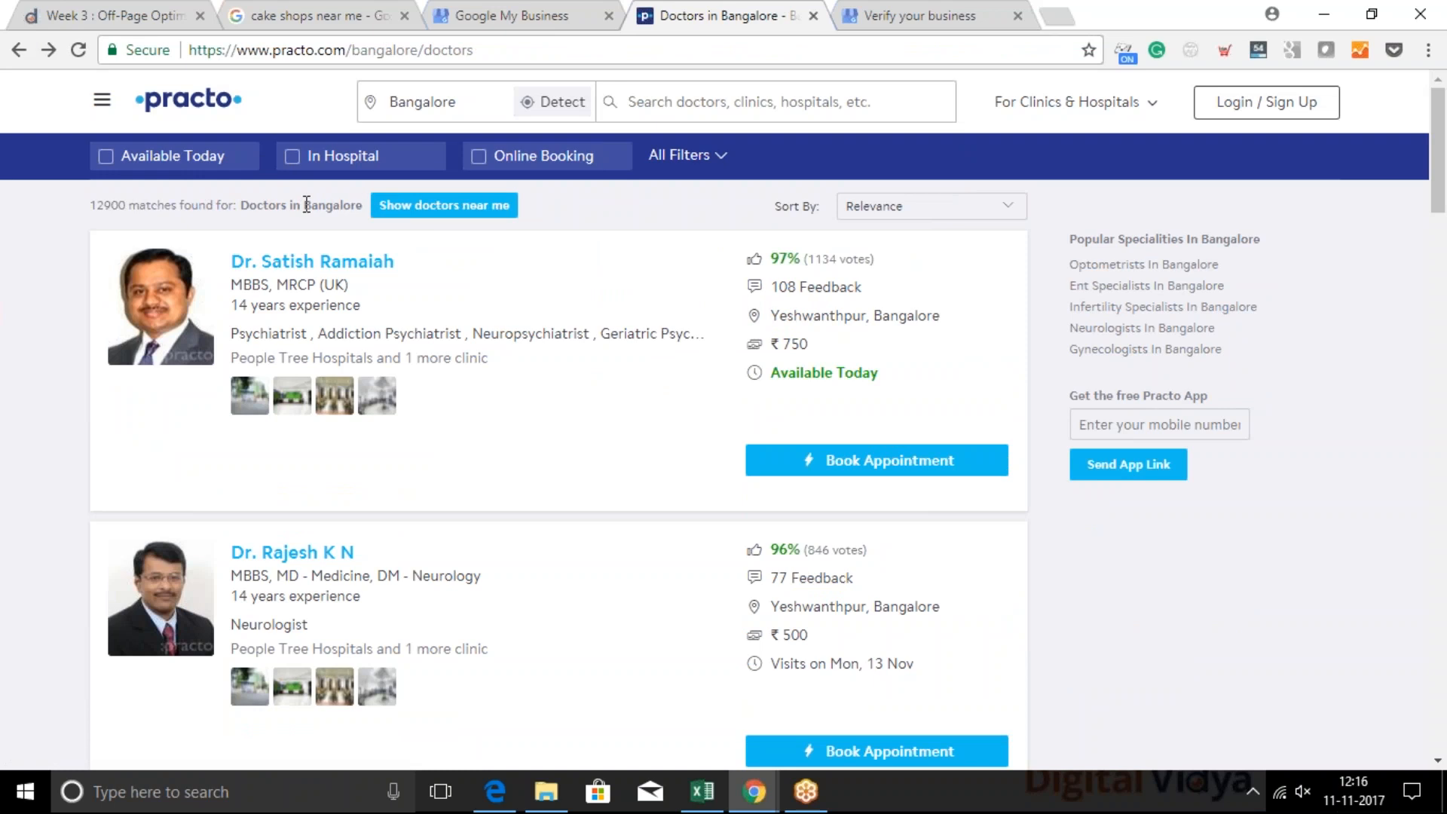
left_click(399, 52)
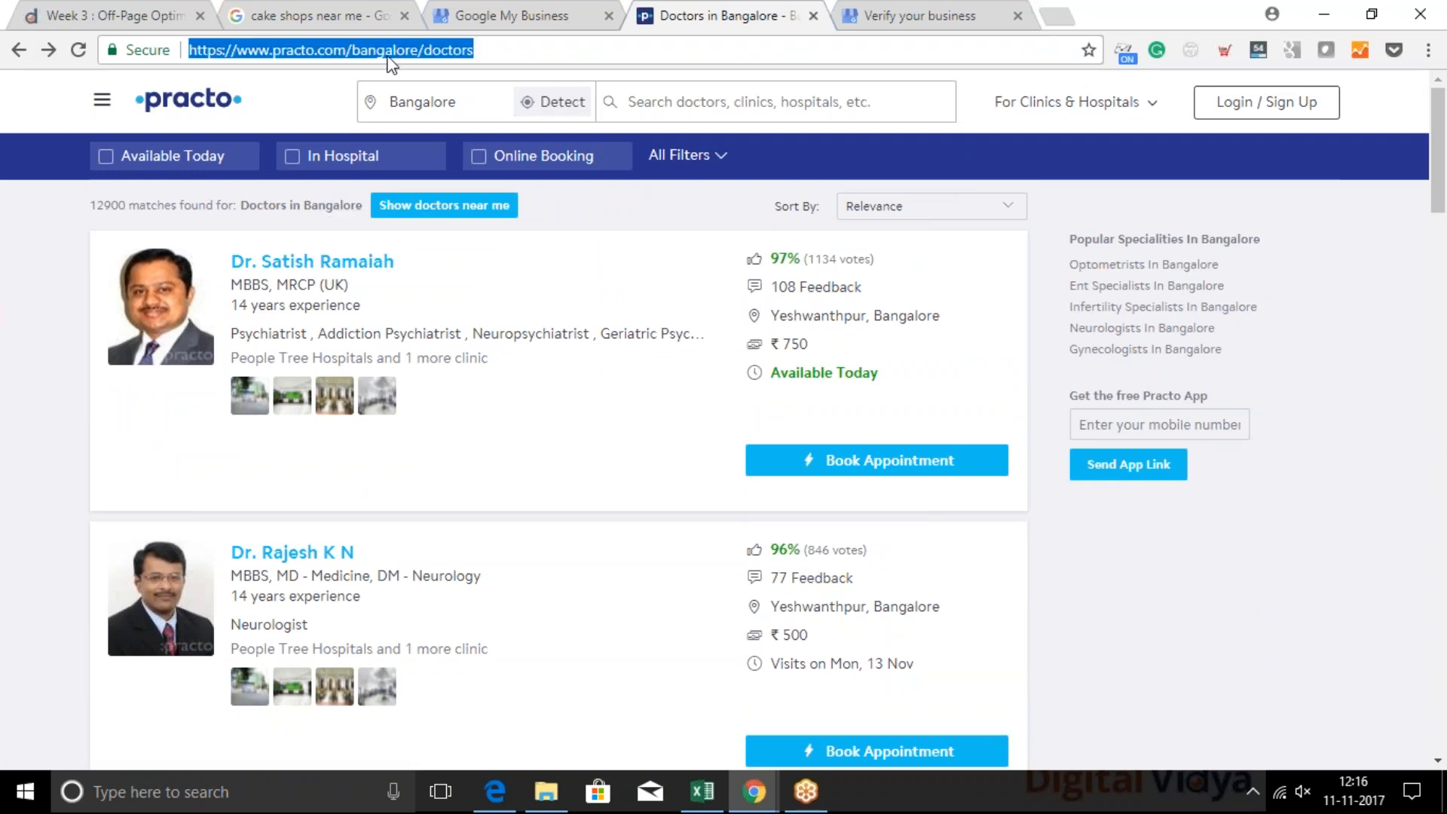
left_click(386, 51)
left_click_drag(356, 50, 419, 51)
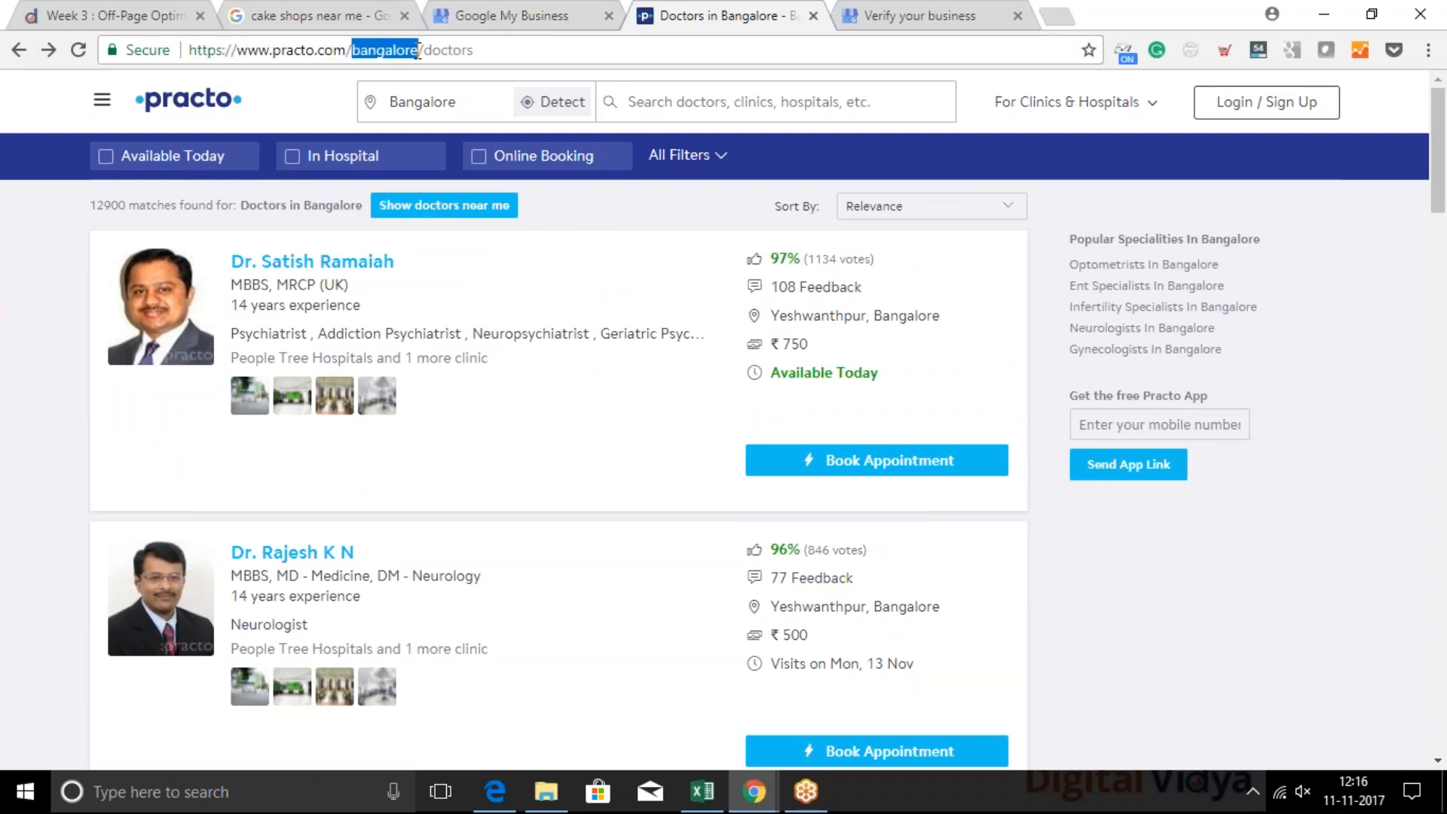
type("chenna")
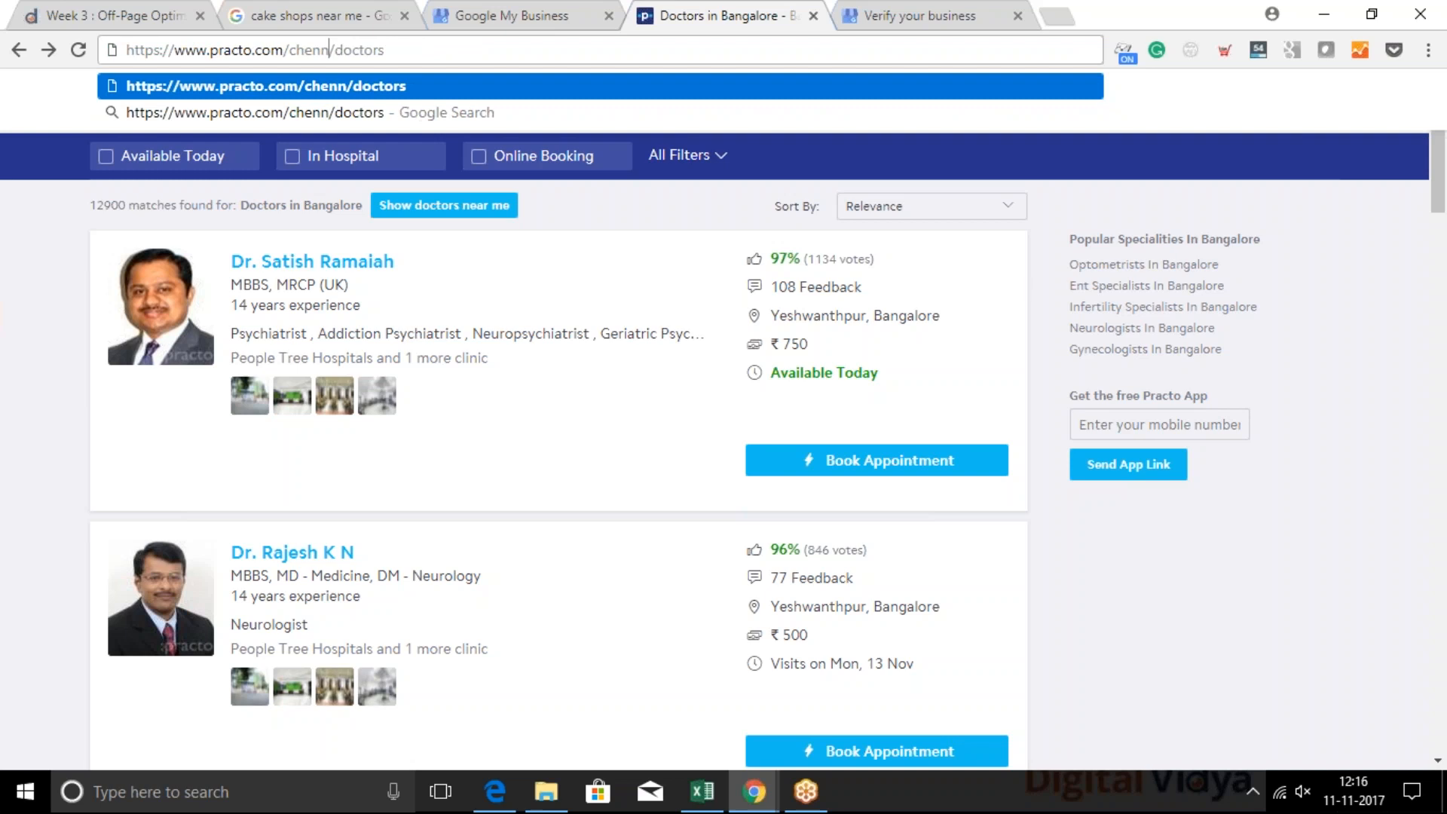
type("i")
key("Return")
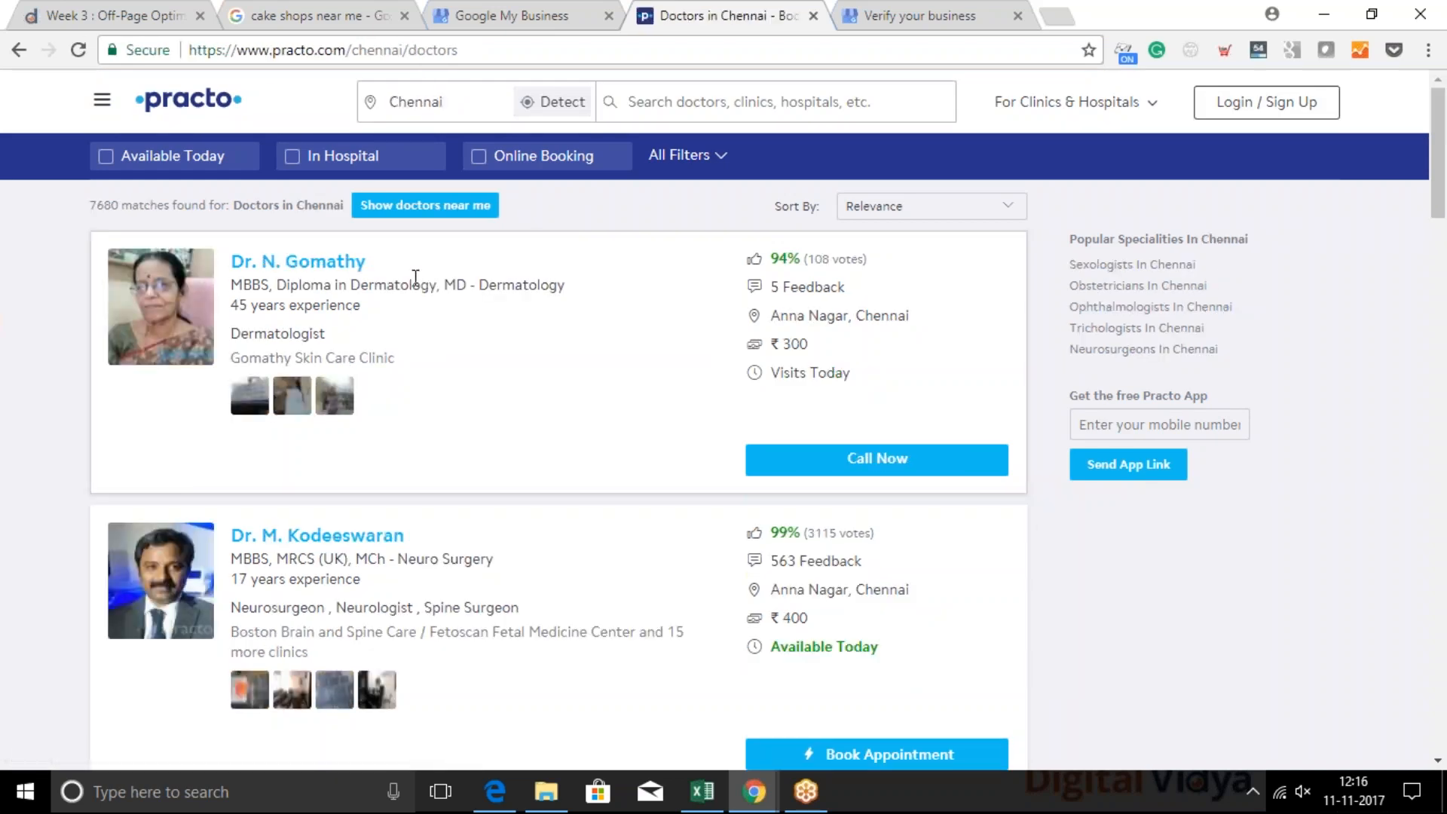
left_click(426, 41)
left_click(414, 44)
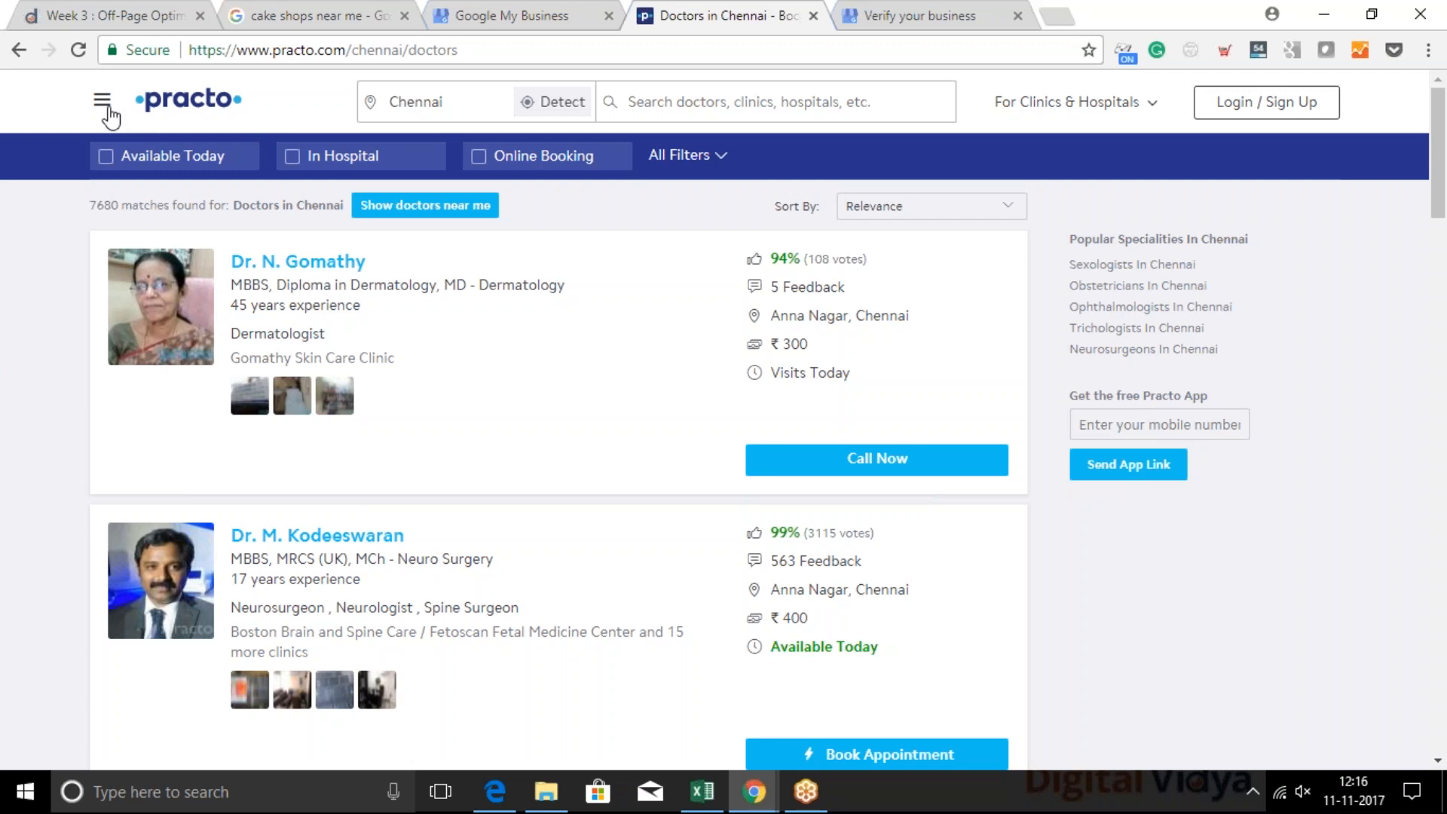
left_click(103, 101)
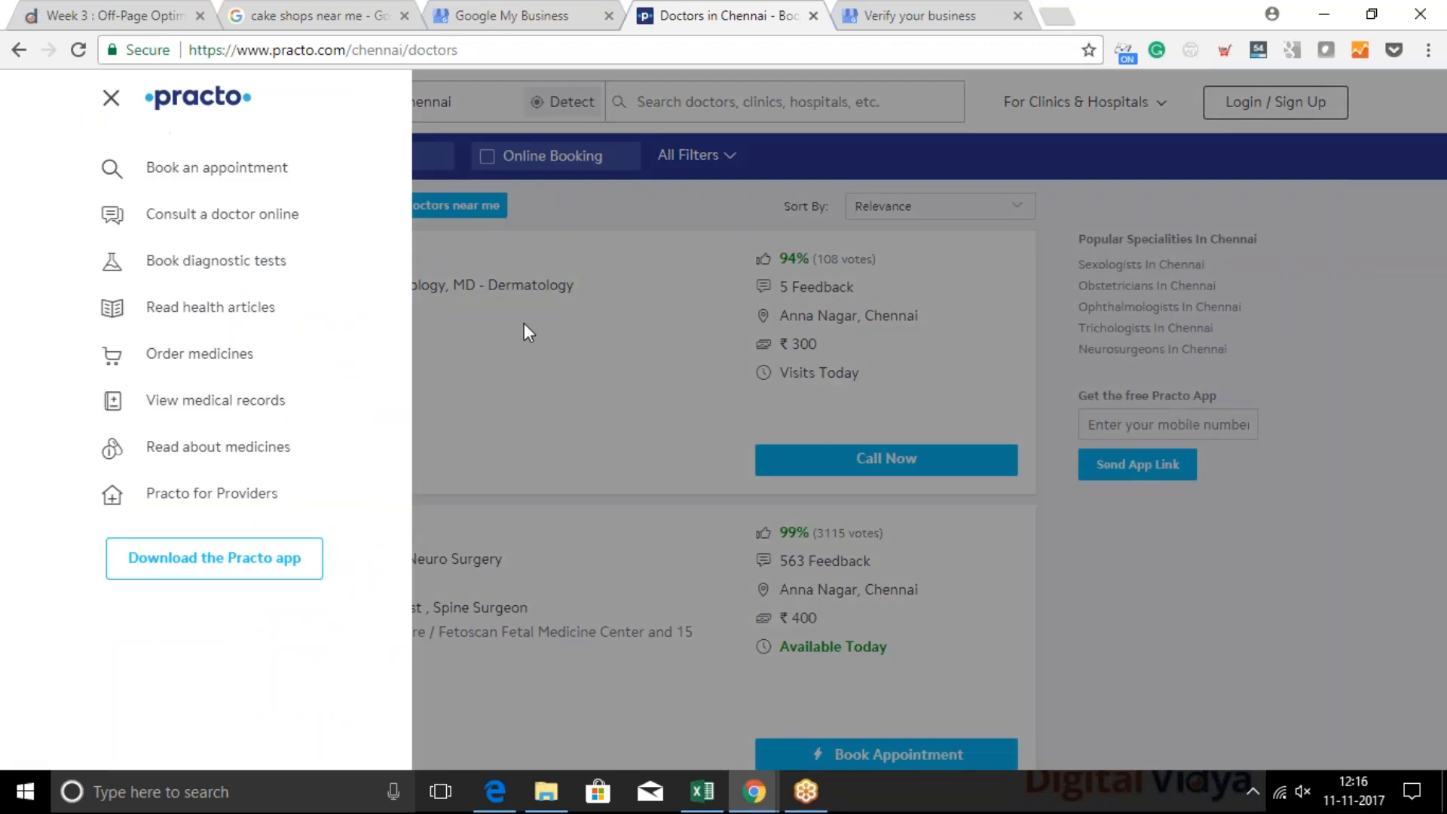
left_click(522, 323)
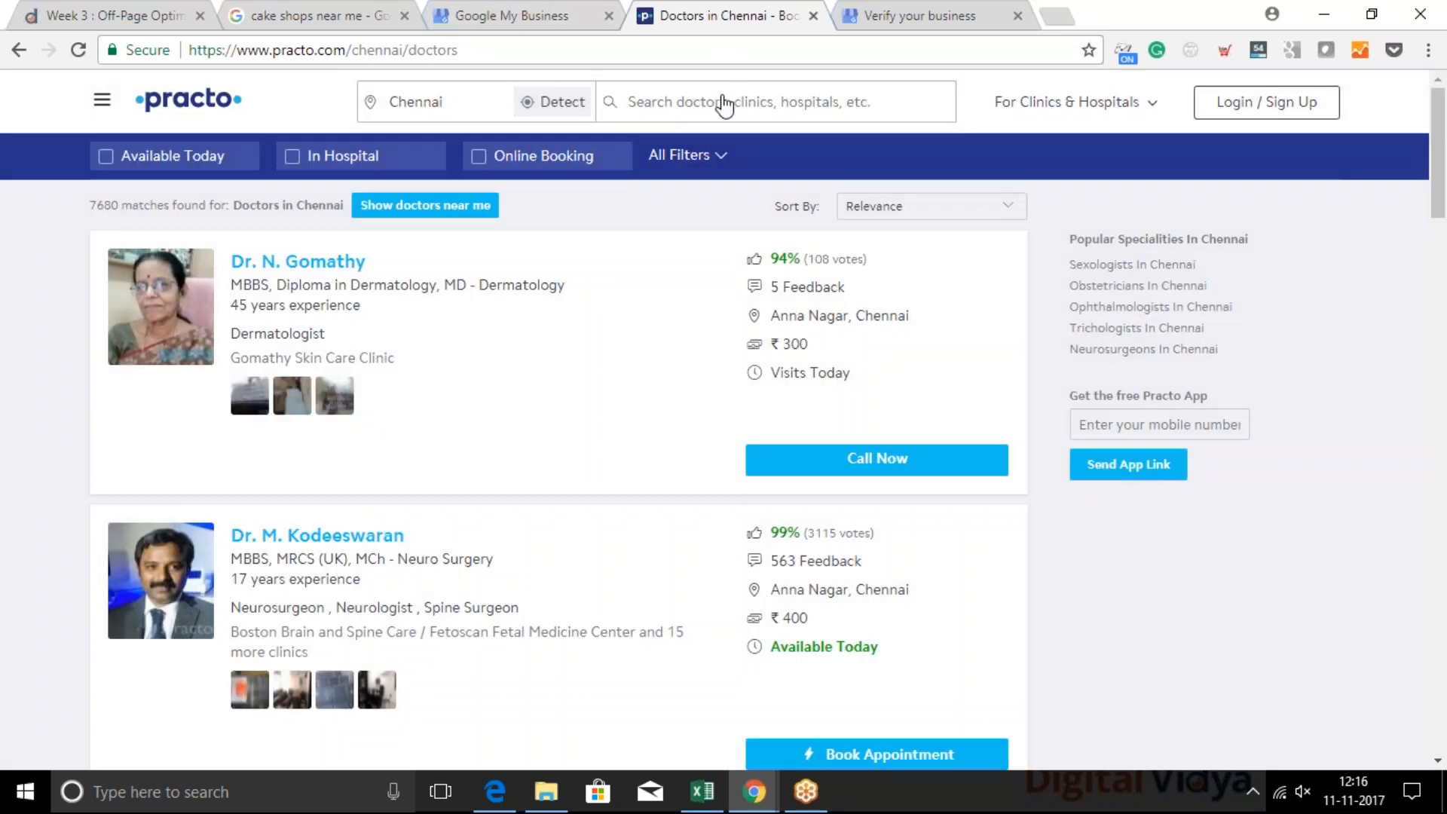
Set the search location to T Nagar and search for Doctor
left_click(484, 111)
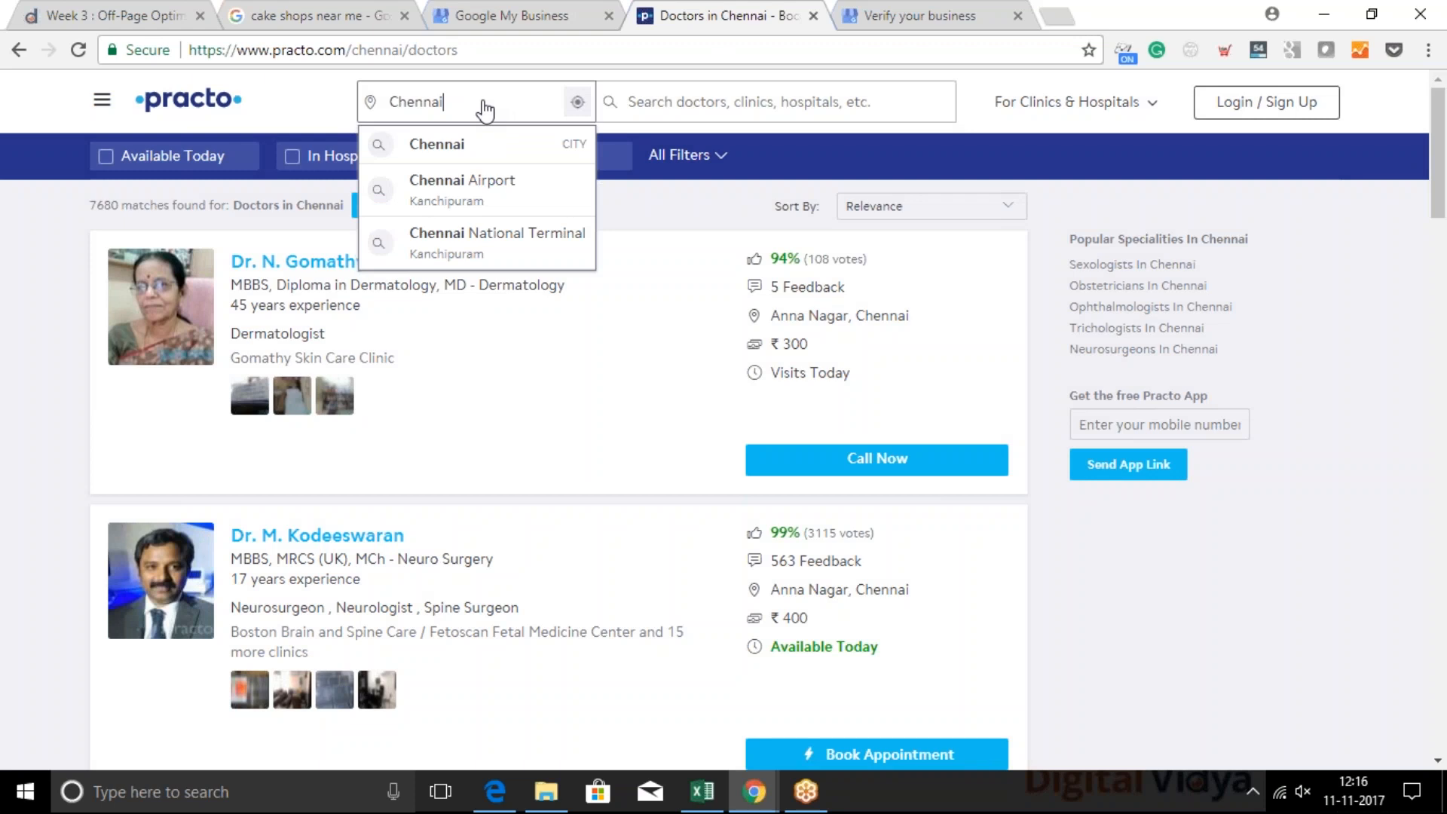
key("BackSpace")
key("BackSpace")
key("BackSpace")
key("BackSpace")
key("BackSpace")
key("BackSpace")
key("BackSpace")
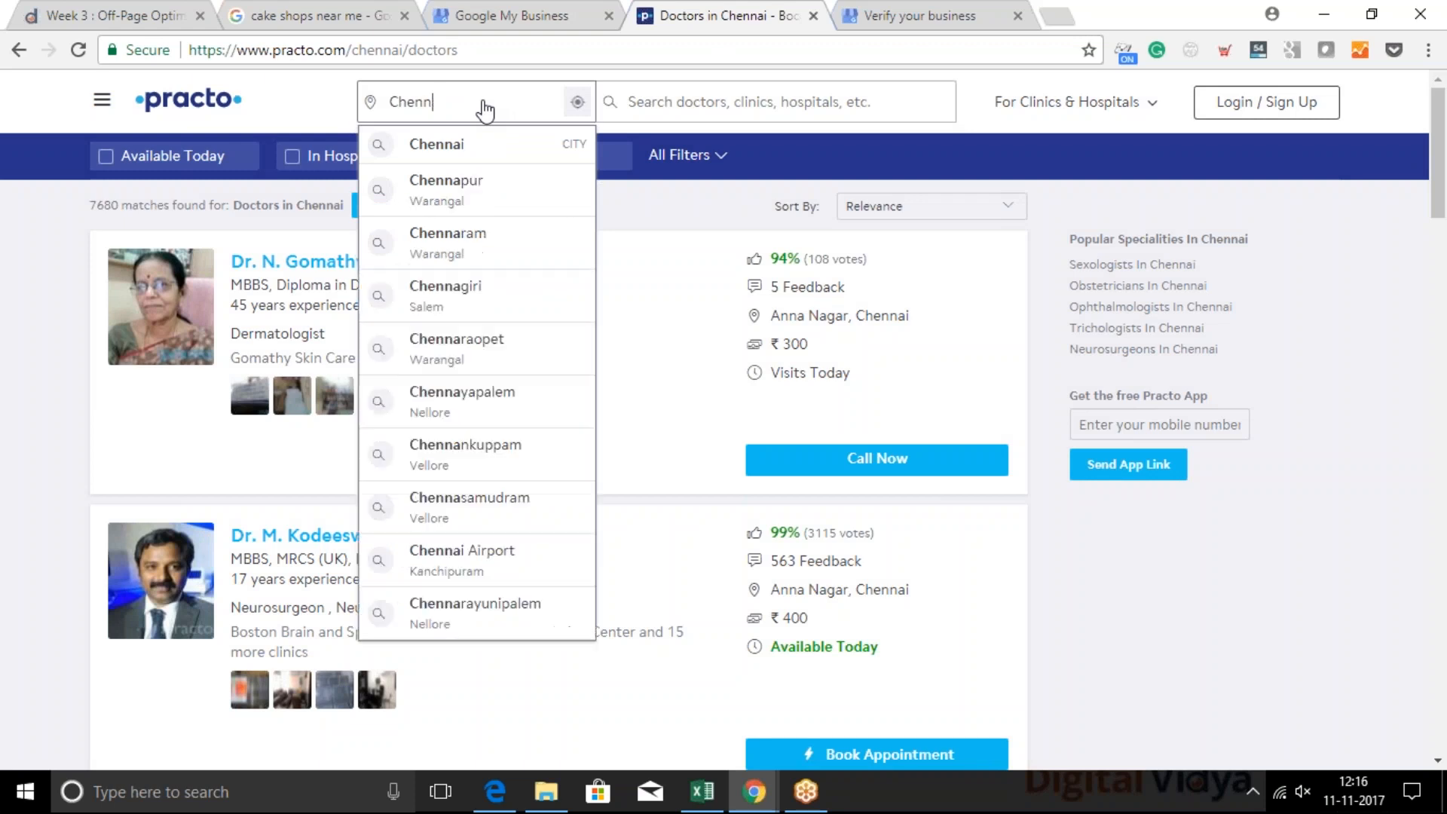
type("t nagar")
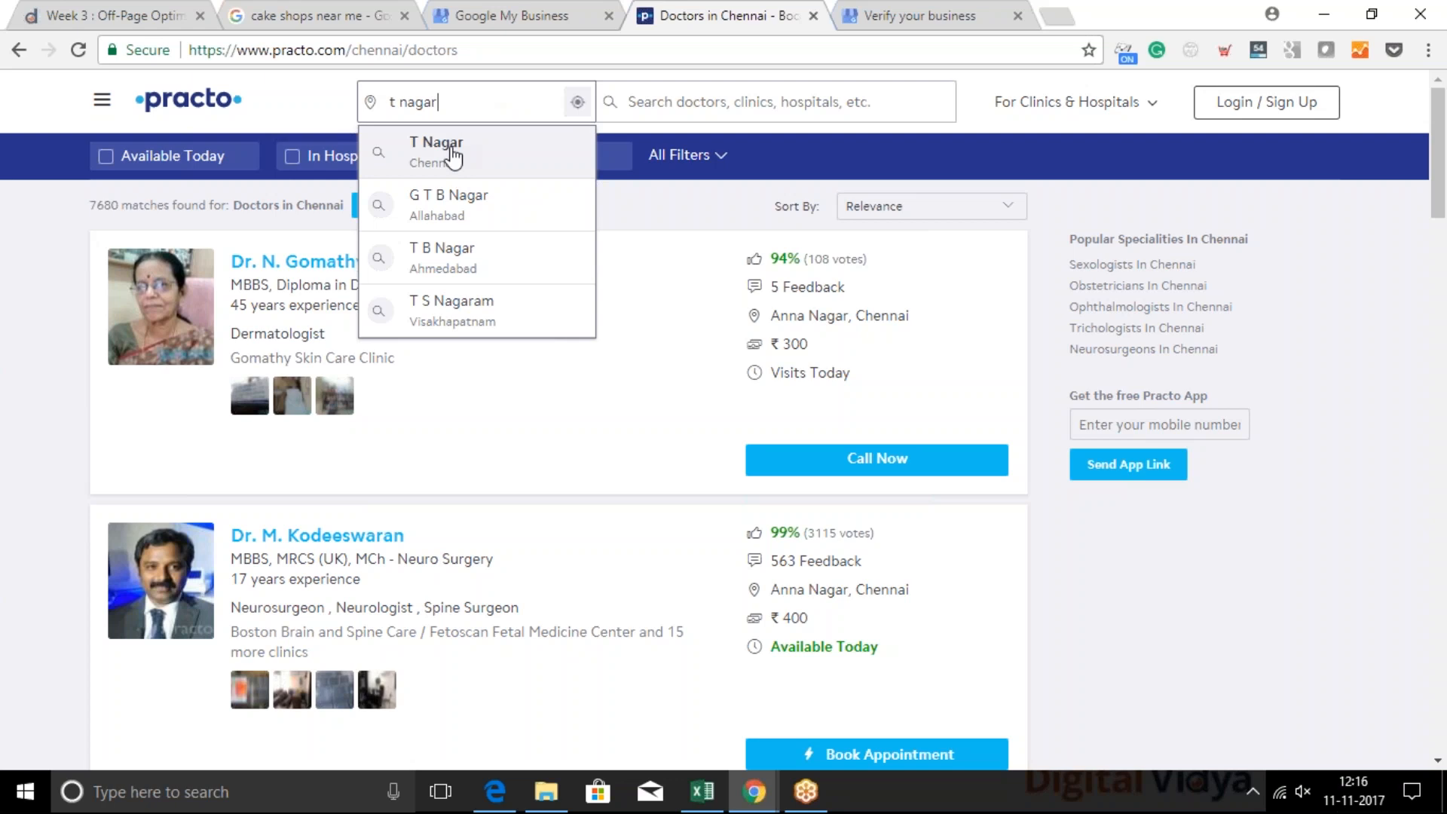
left_click(455, 148)
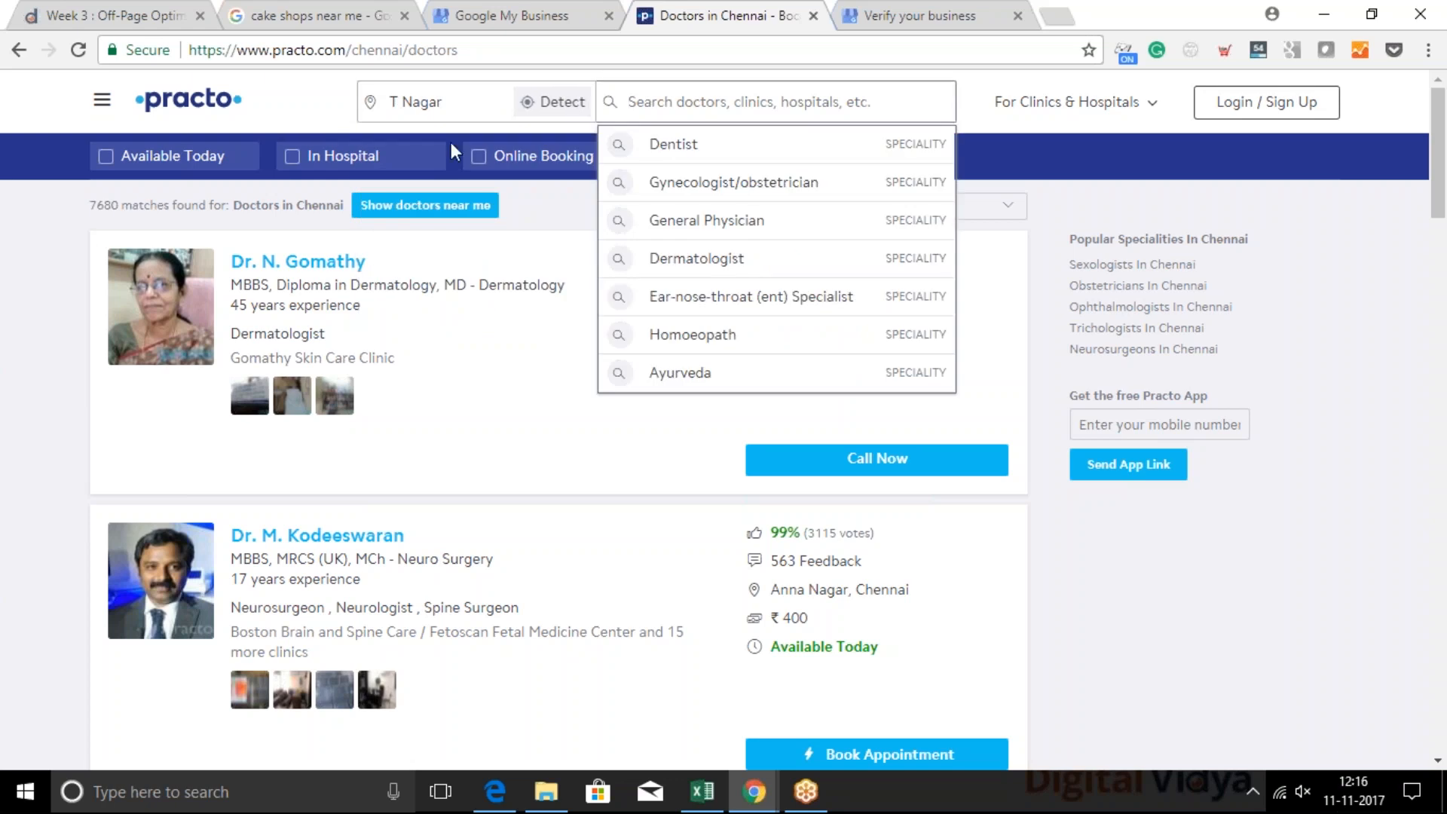
type("doc")
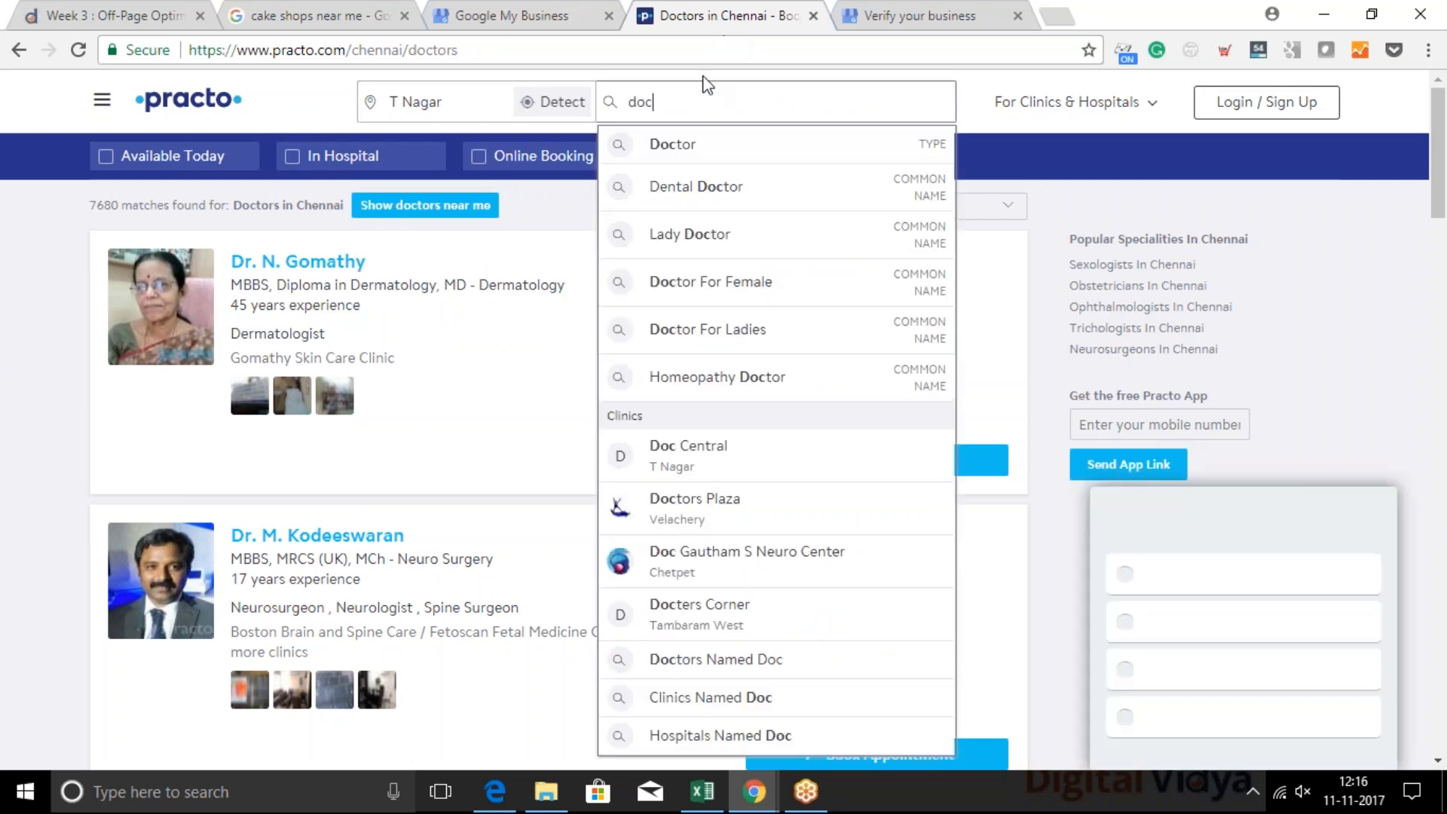
left_click(684, 141)
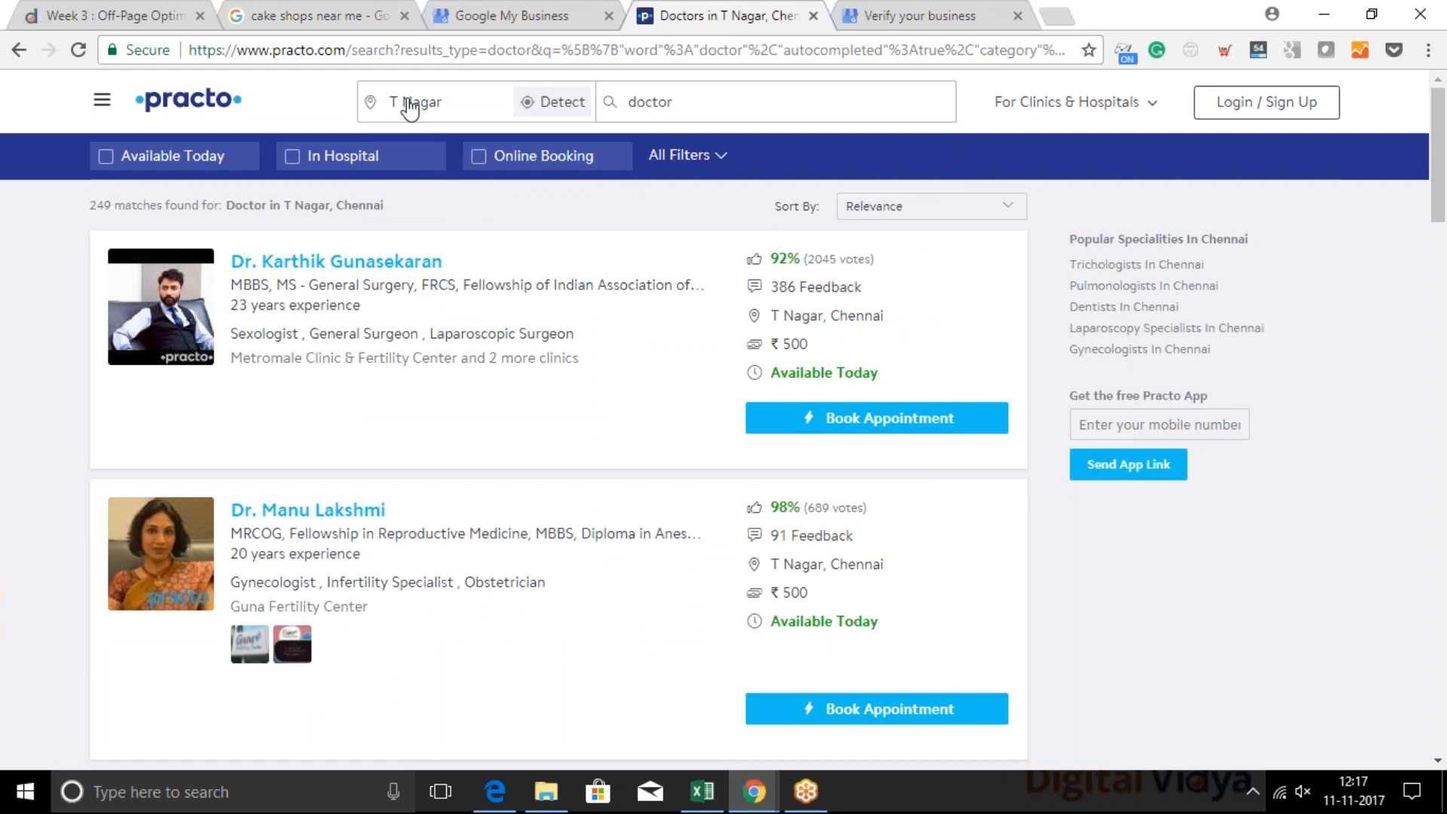
Search the T Nagar results page's source code for "canon" and copy the canonical link's address
scroll(382, 512, "down", 8)
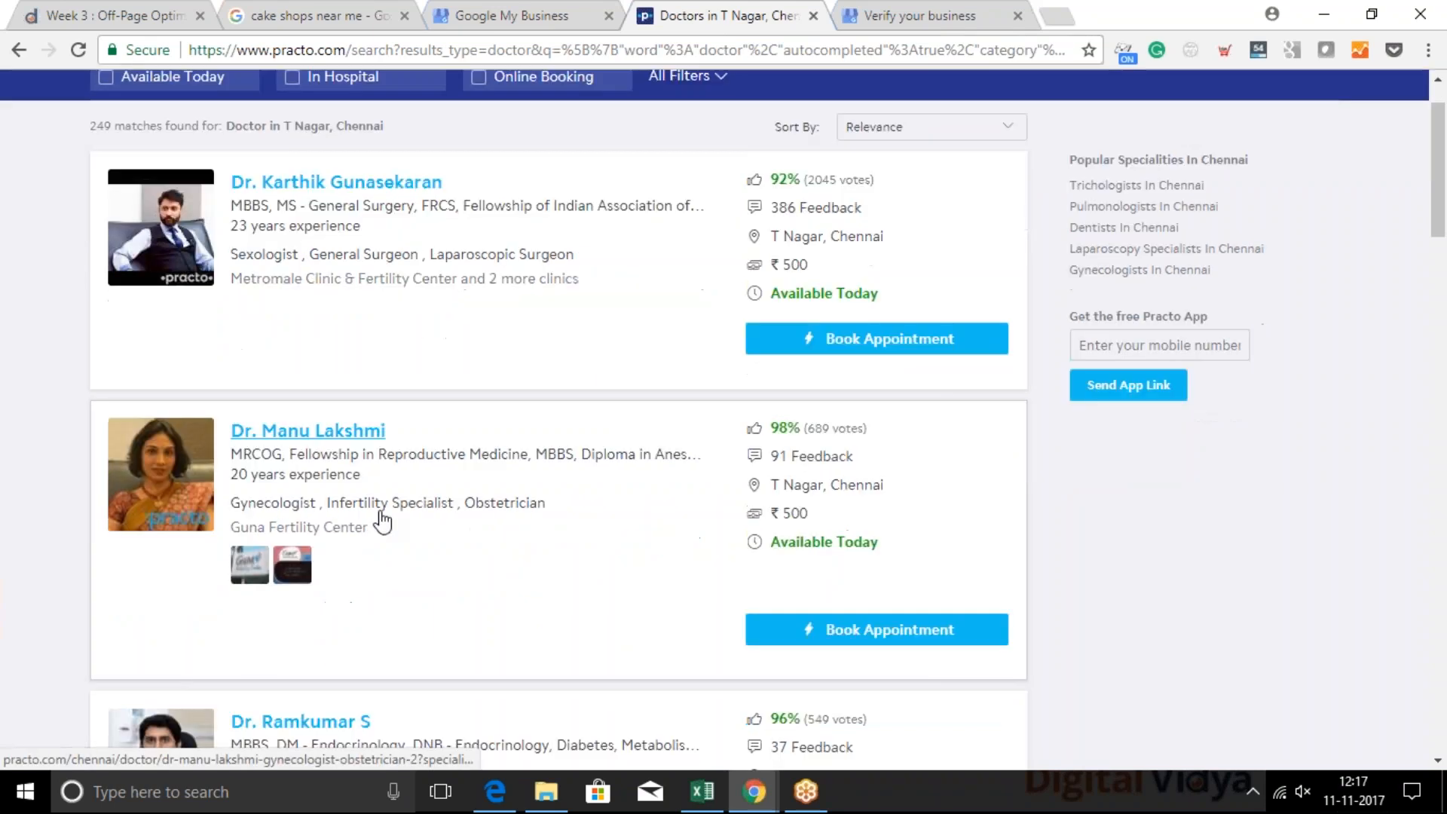
scroll(557, 421, "down", 4)
key("ctrl+u")
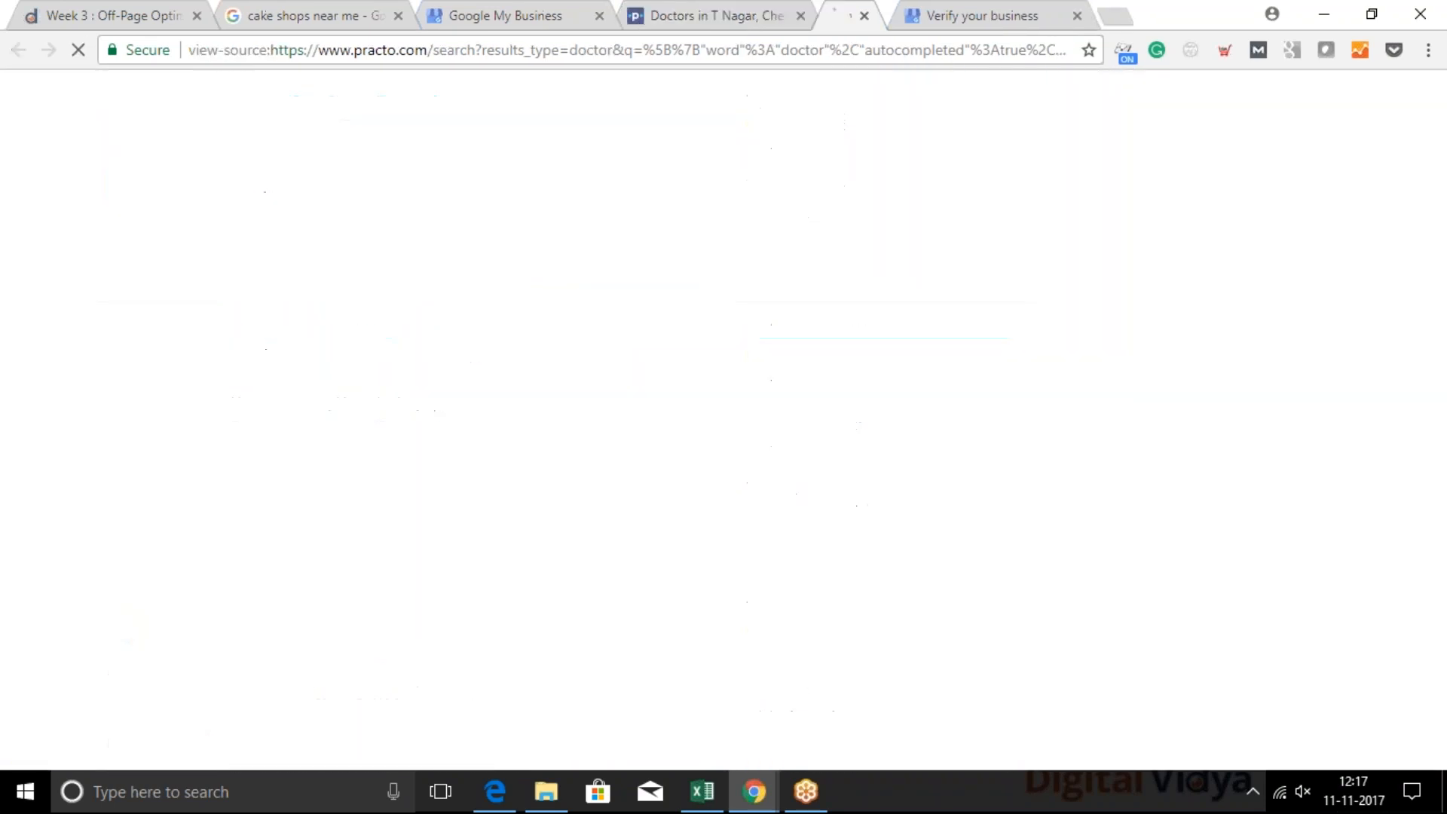
key("ctrl+f")
type("c")
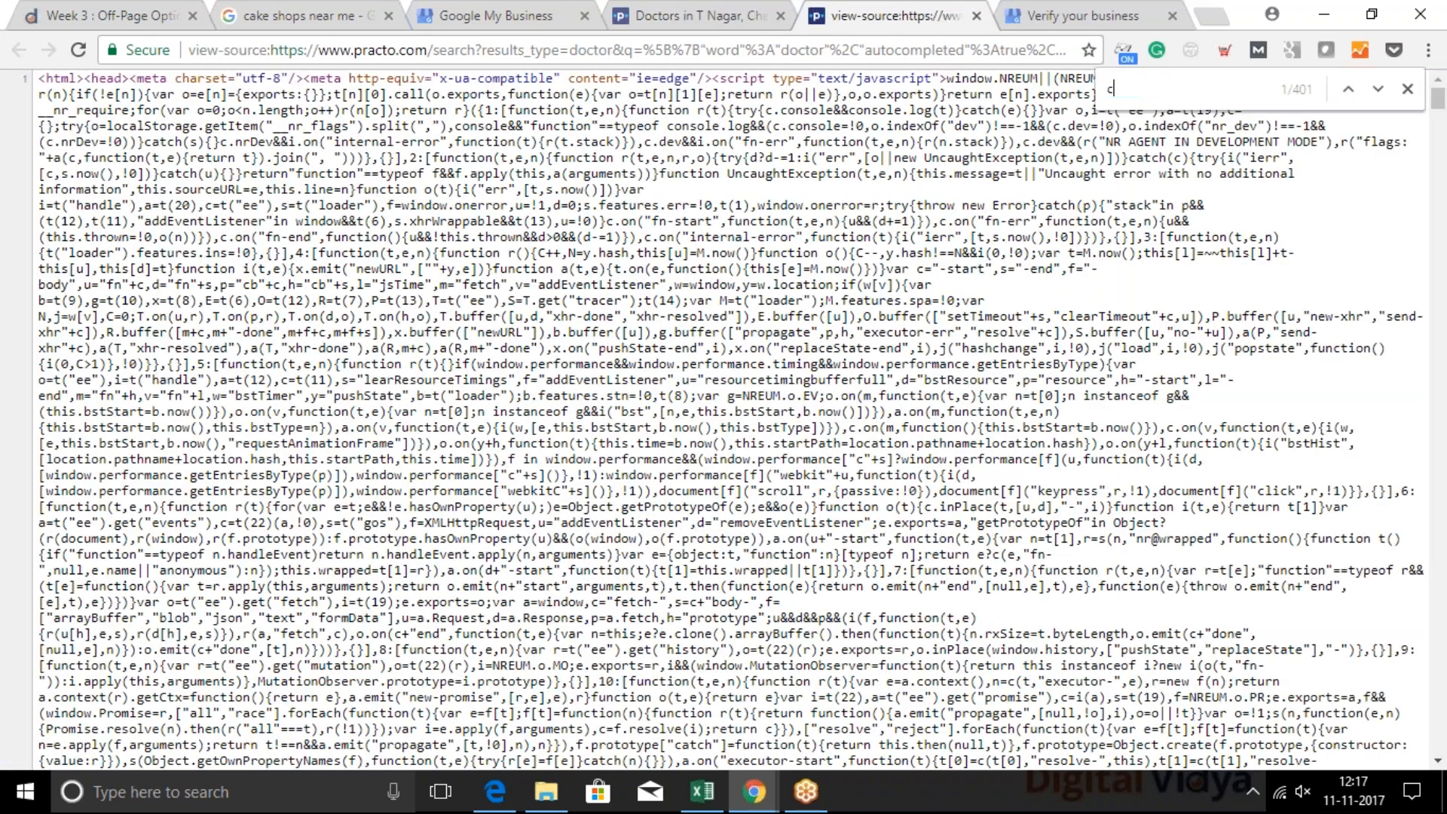
type("anoni")
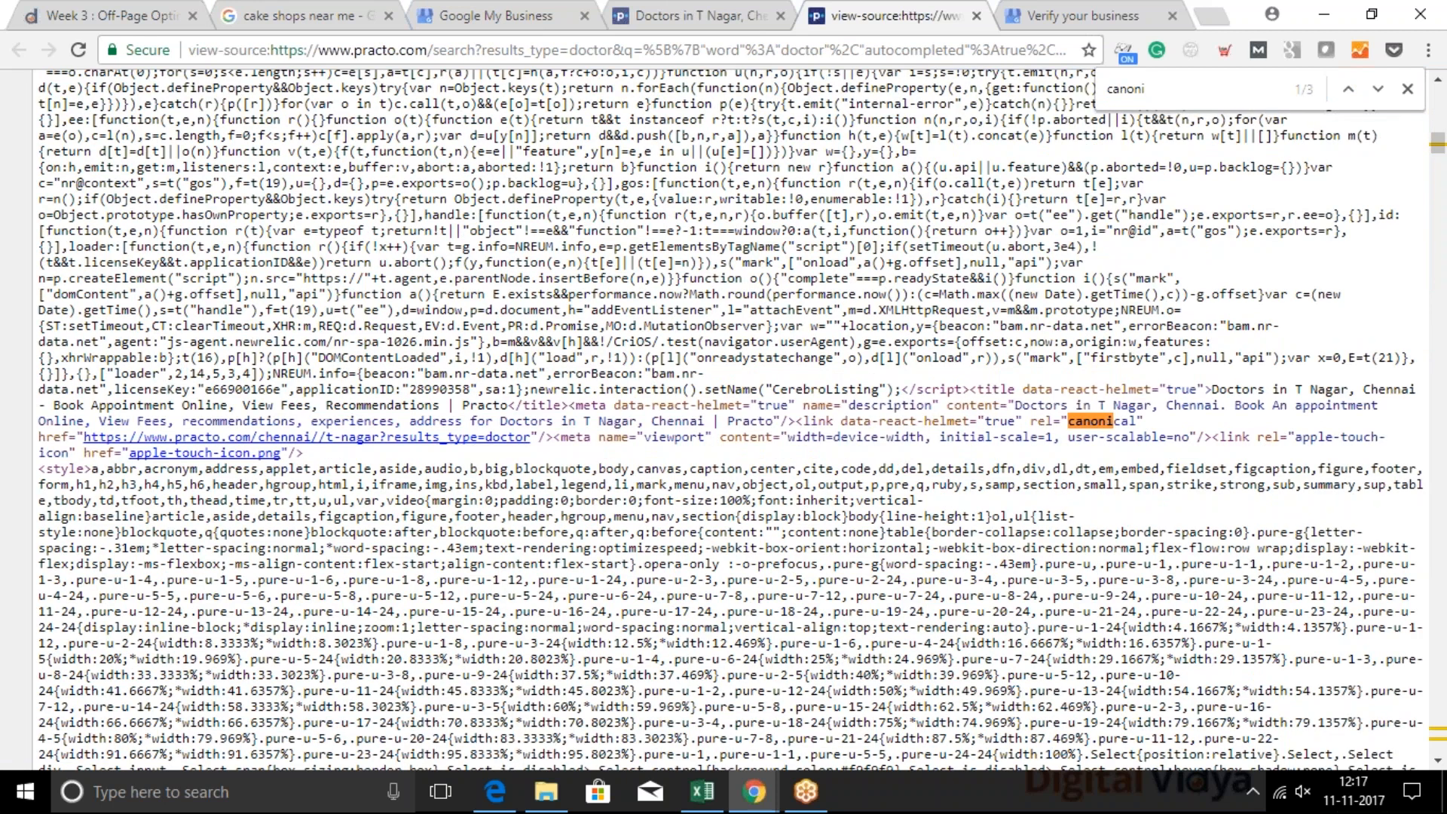
key("BackSpace")
left_click_drag(84, 440, 529, 443)
key("ctrl+c")
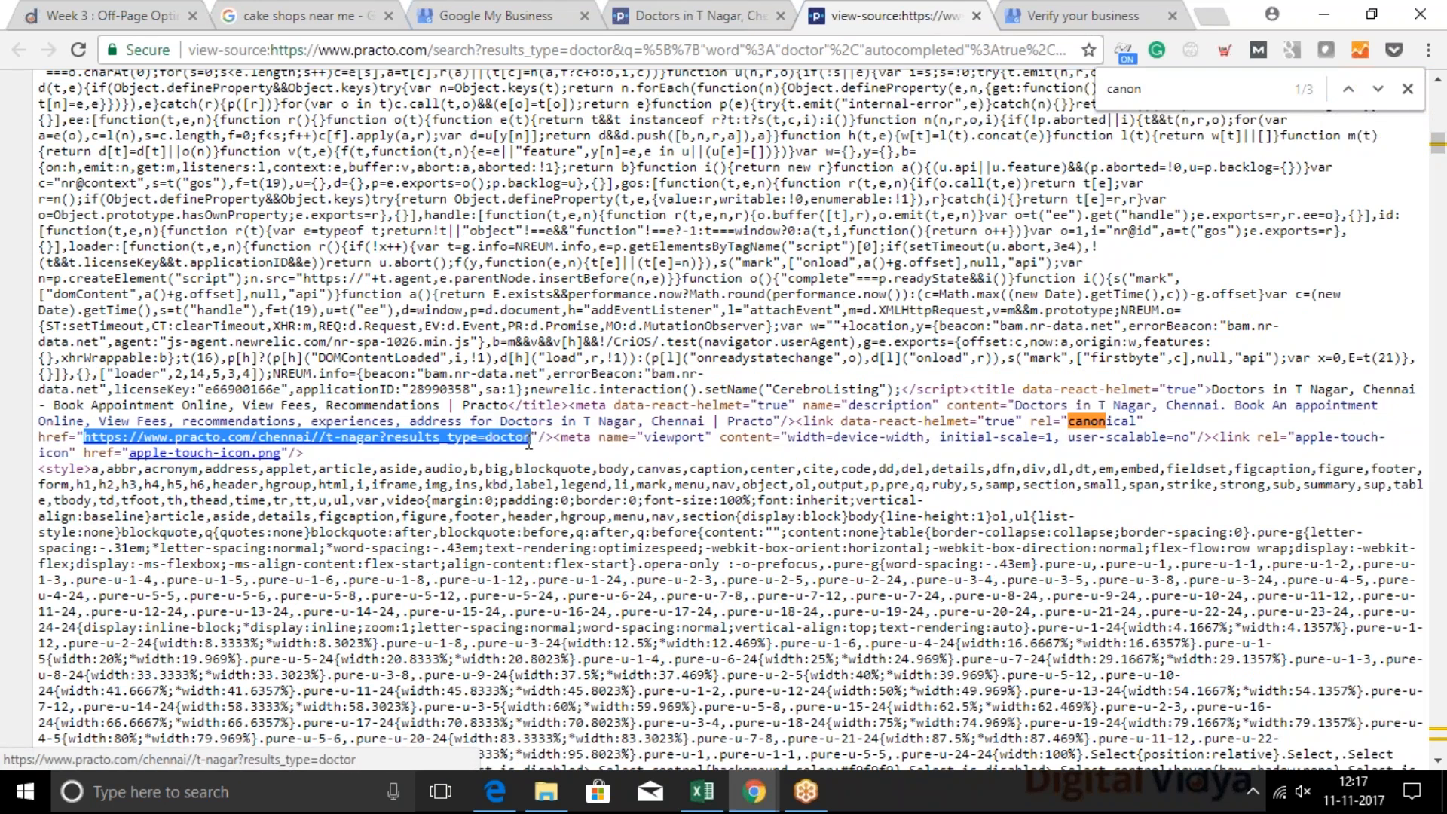
left_click(678, 17)
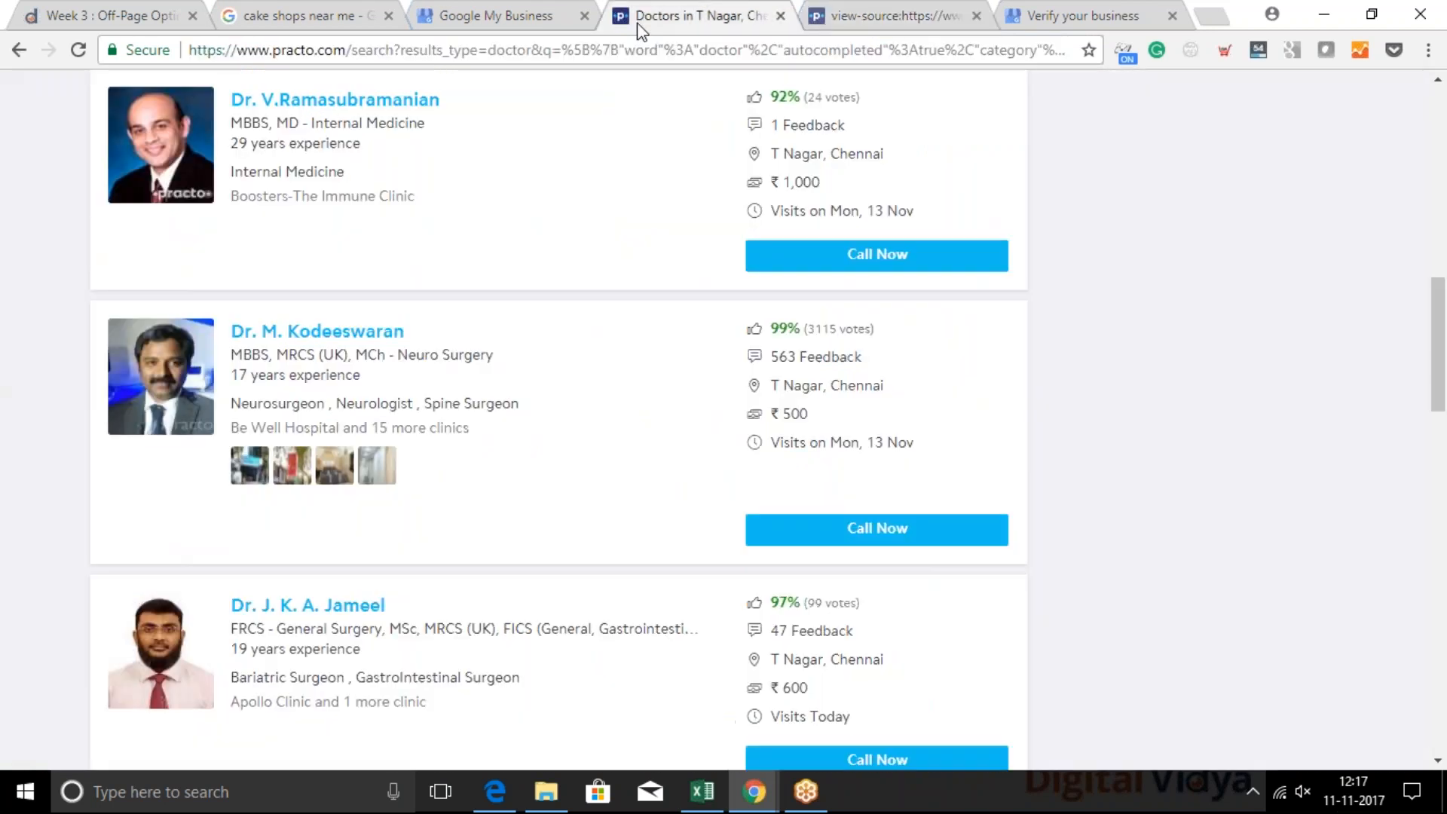
key("ctrl+l")
key("ctrl+v")
key("Return")
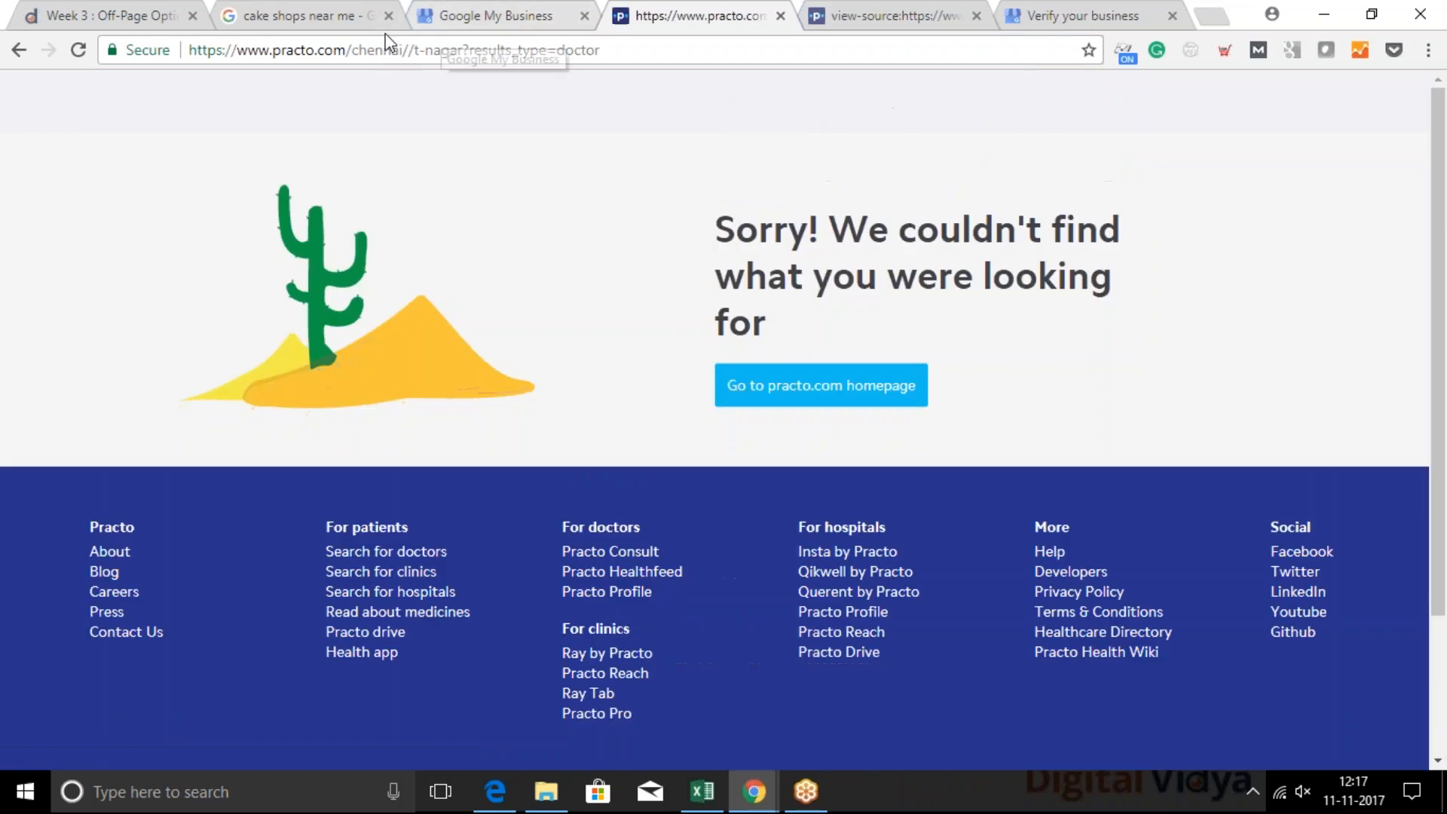
Remove the extra slash before "t-nagar" in the web address and reload the page
left_click(425, 47)
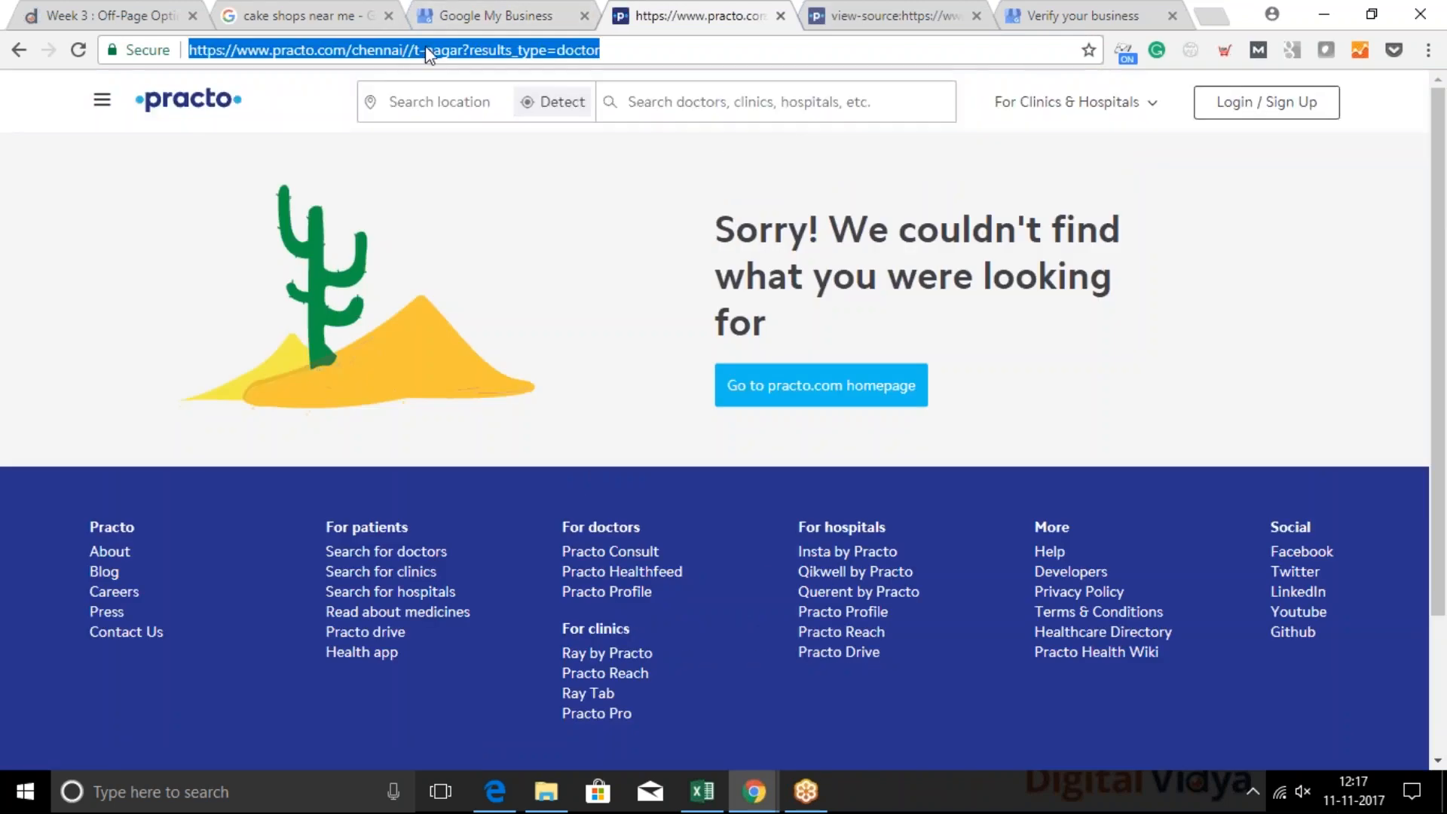
left_click(414, 50)
key("Return")
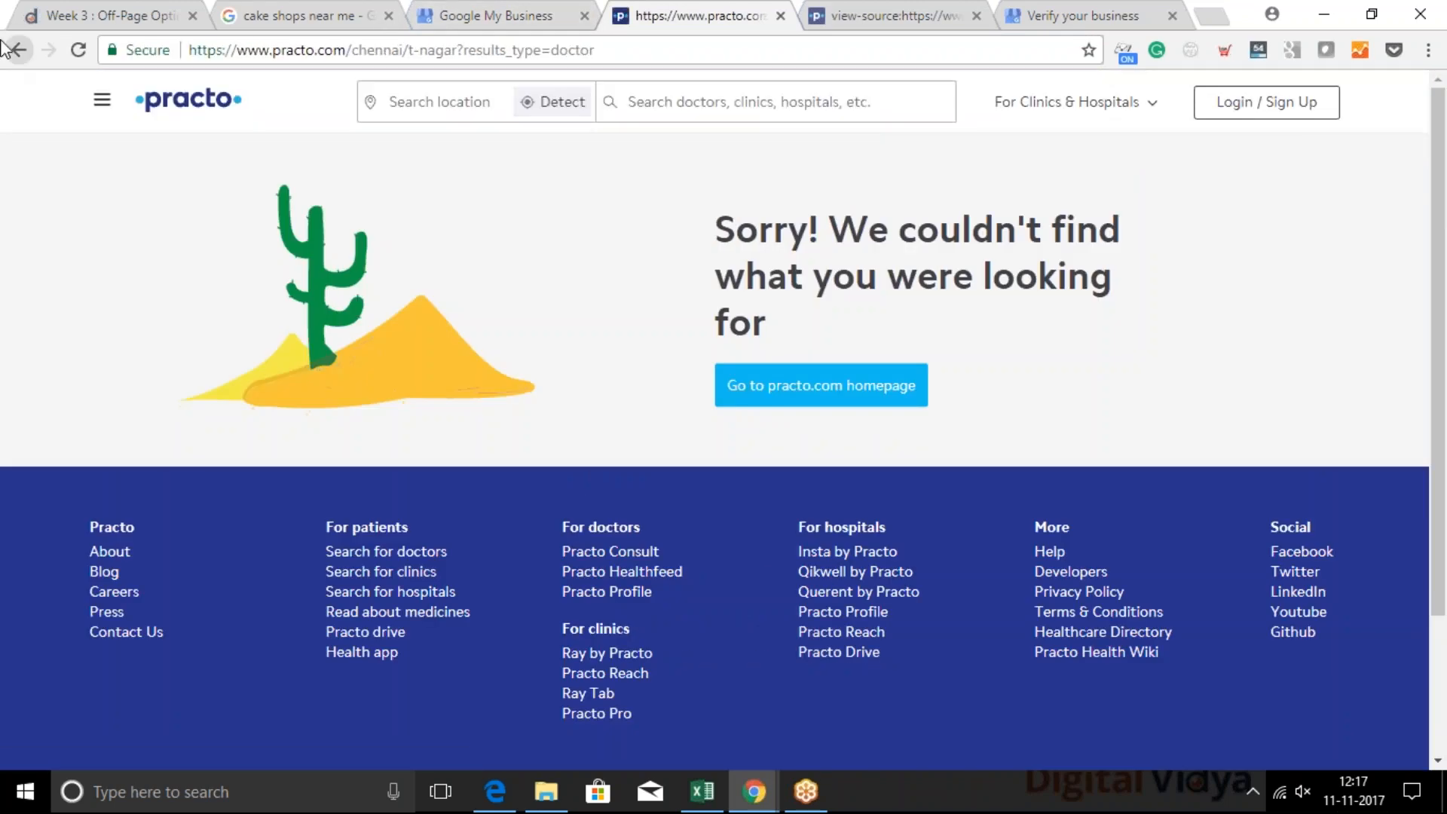
Search the T Nagar results page's source code for "canonical" and copy the address in the canonical link tag
left_click(827, 8)
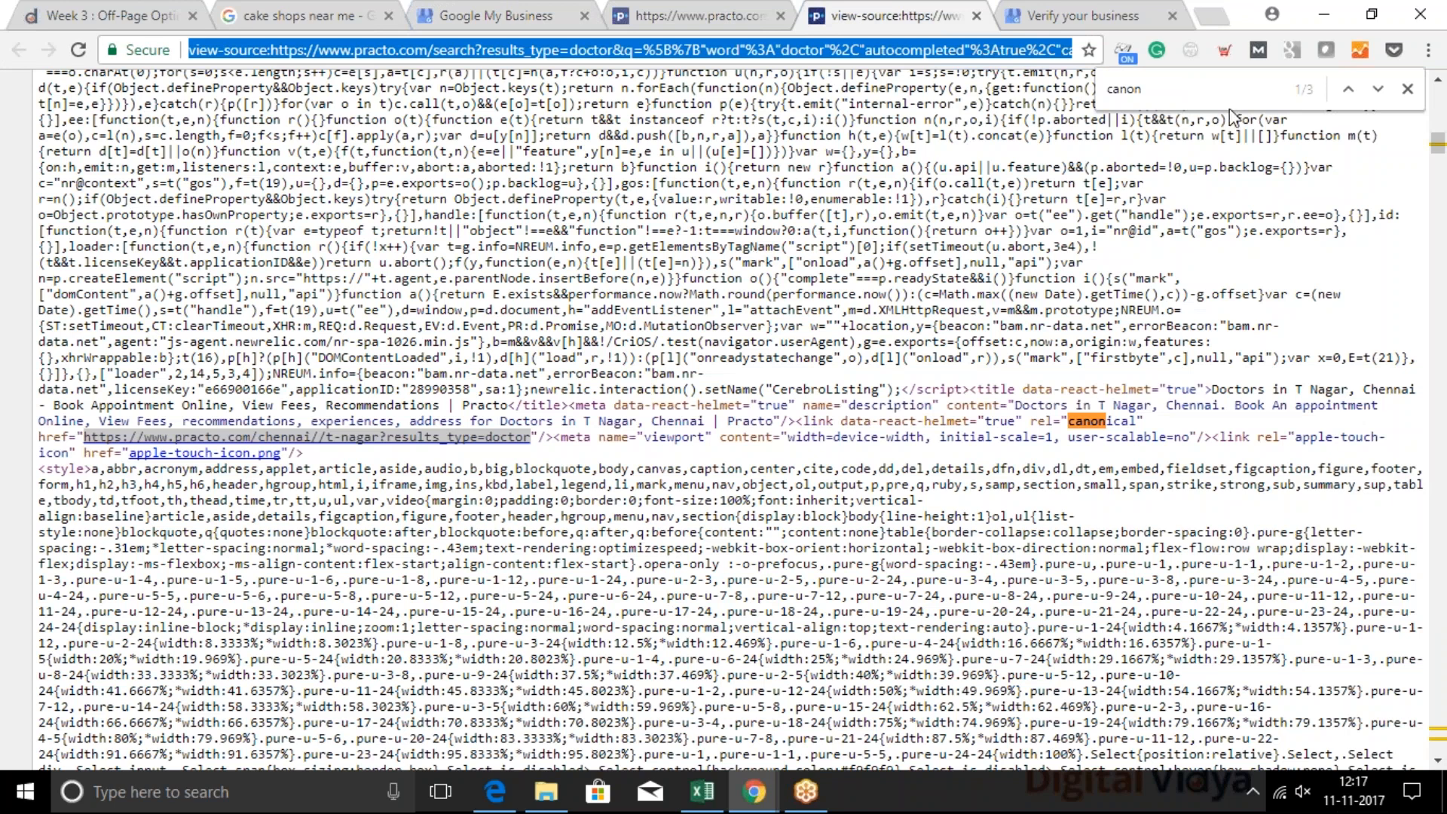
type("ical")
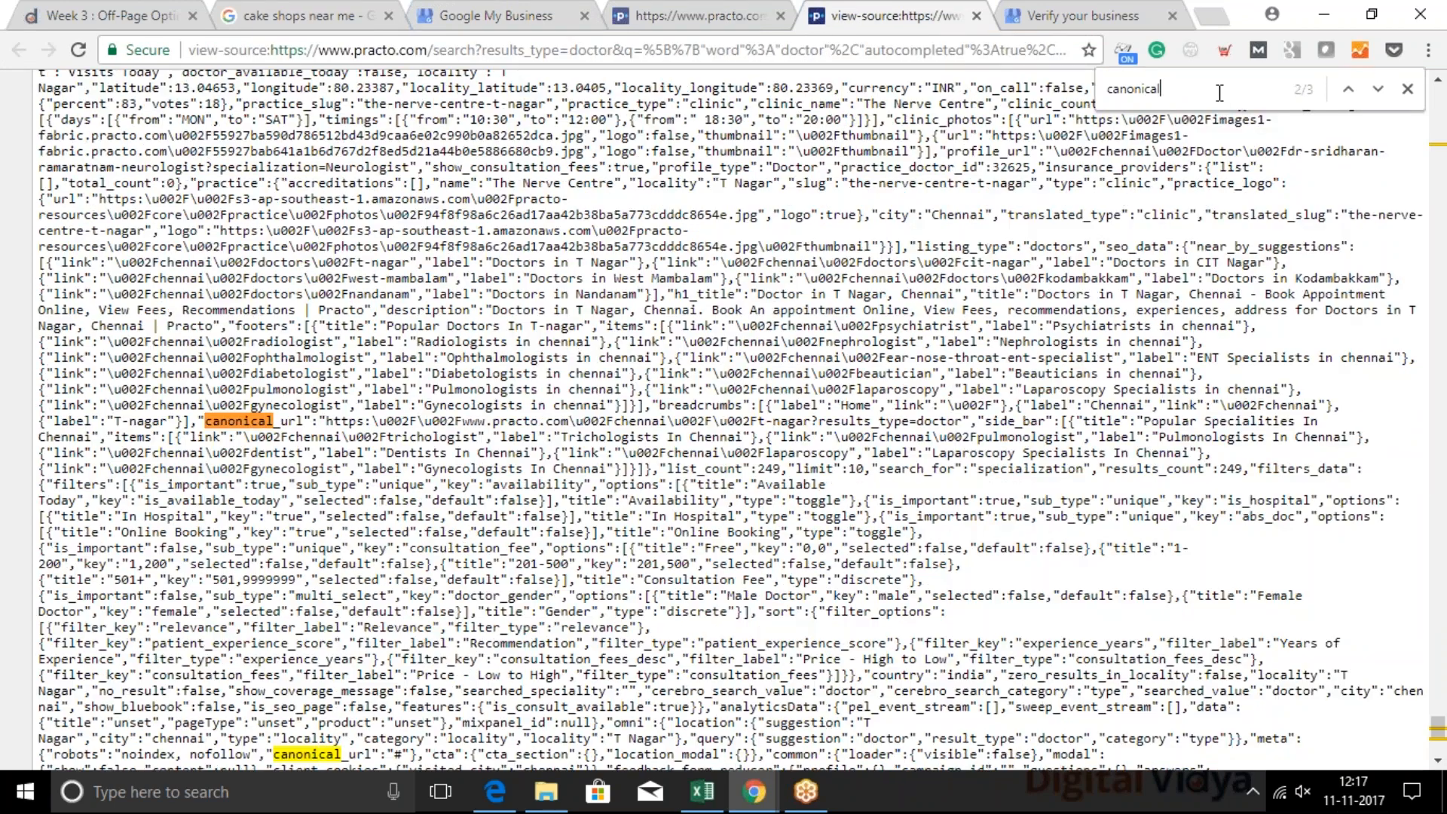
key("Return")
key("Return")
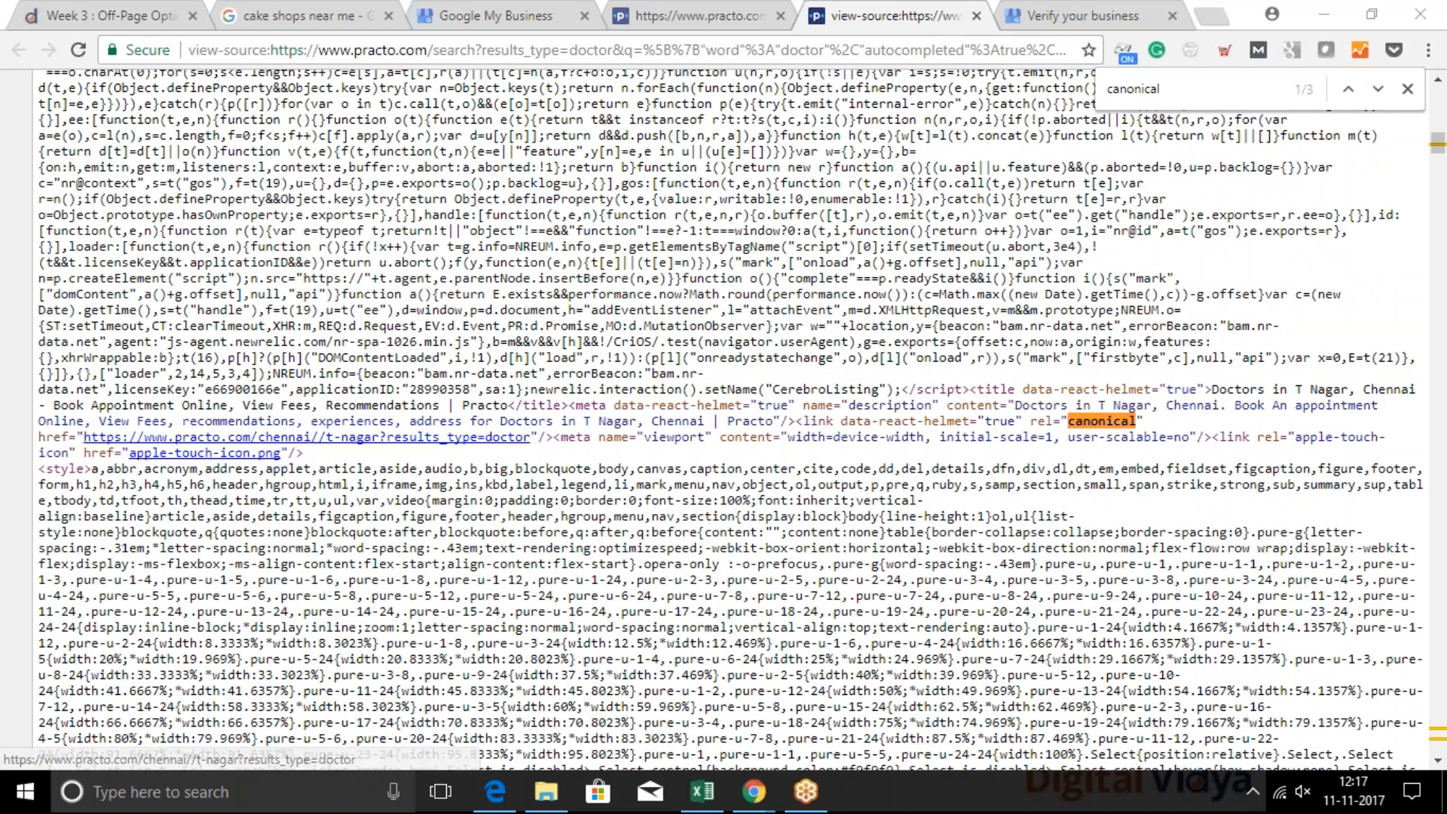
left_click_drag(80, 438, 303, 453)
left_click_drag(532, 438, 83, 437)
key("ctrl+c")
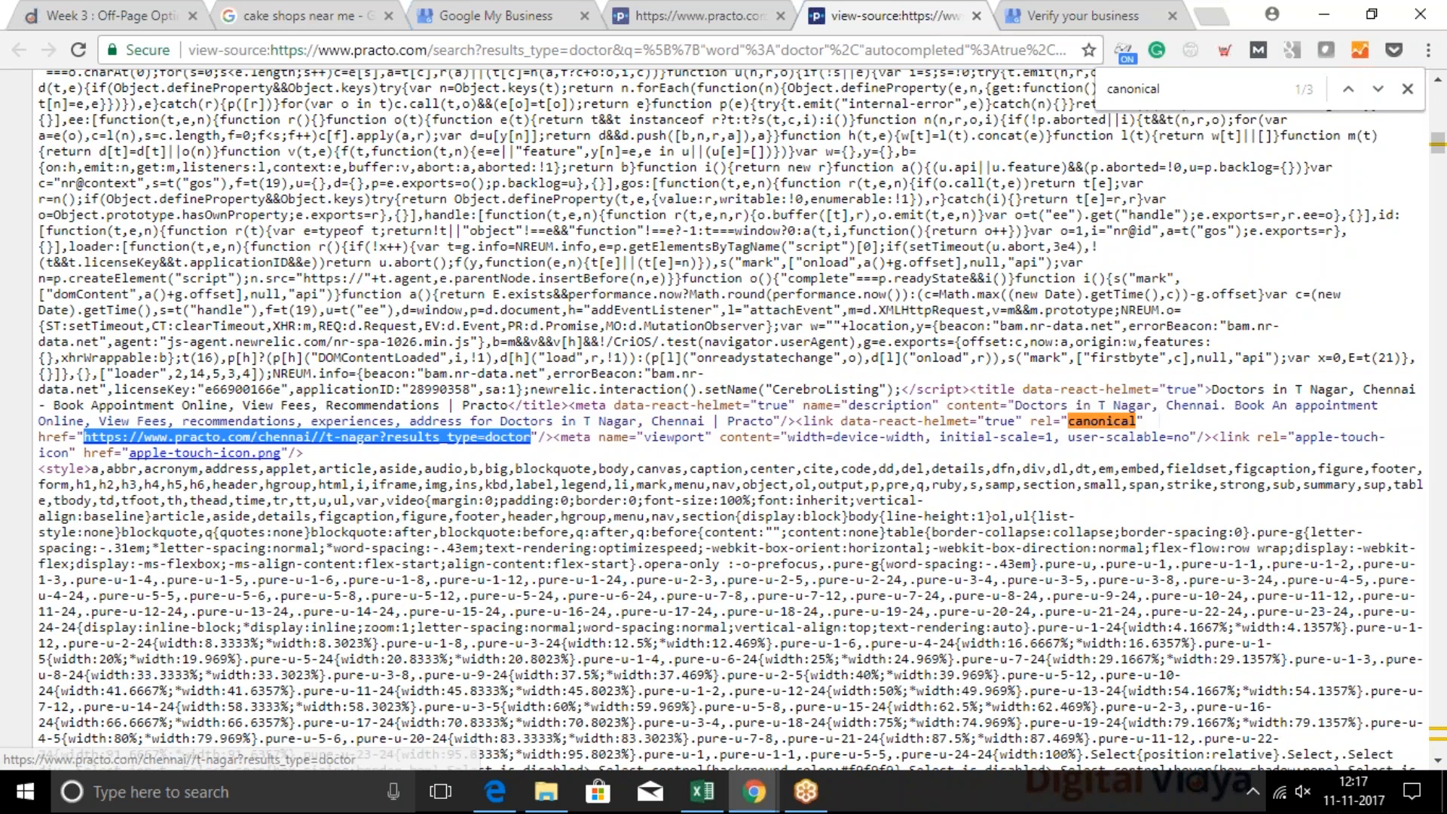
left_click(327, 41)
key("ctrl+v")
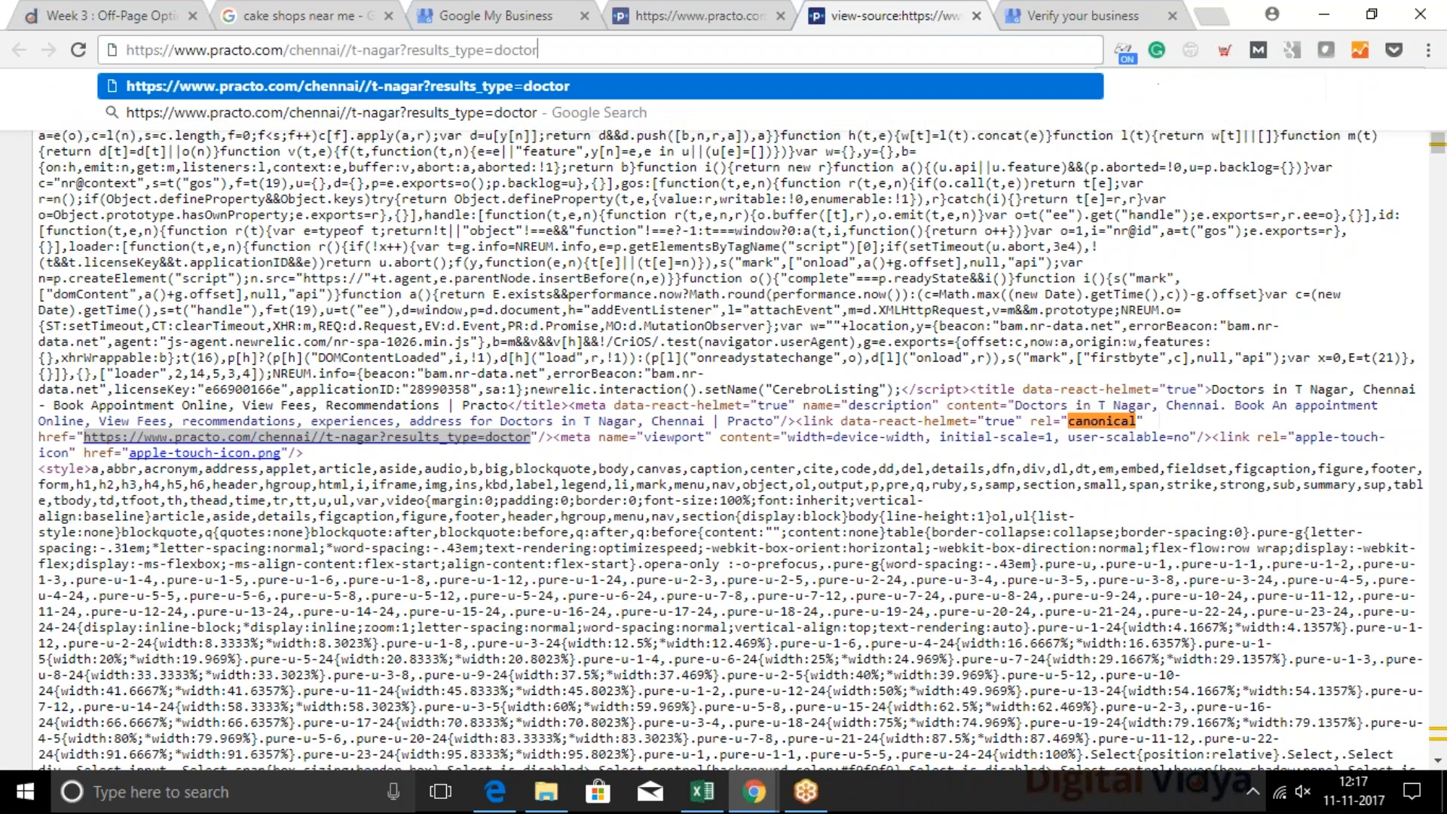
key("Return")
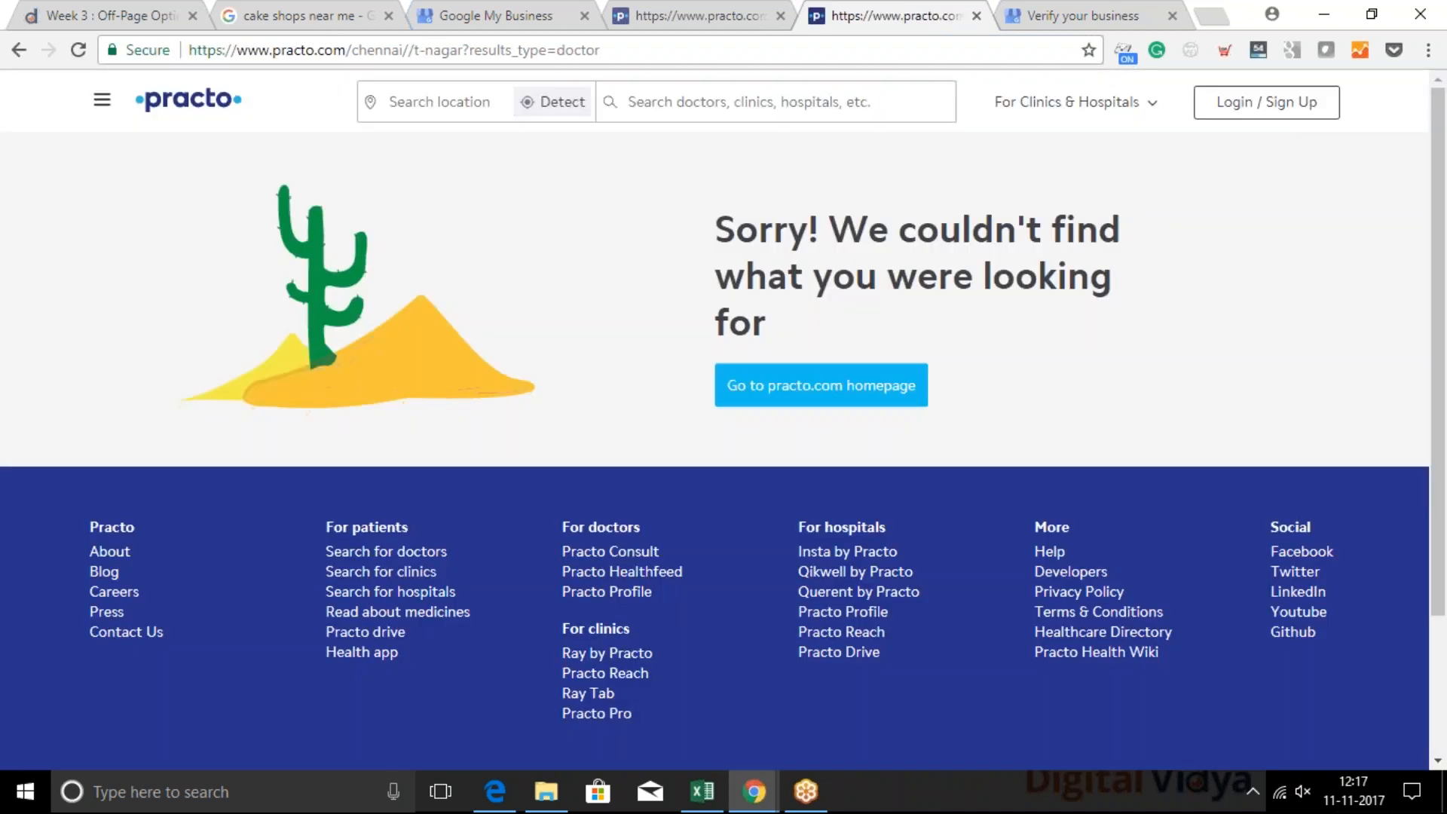
left_click(410, 53)
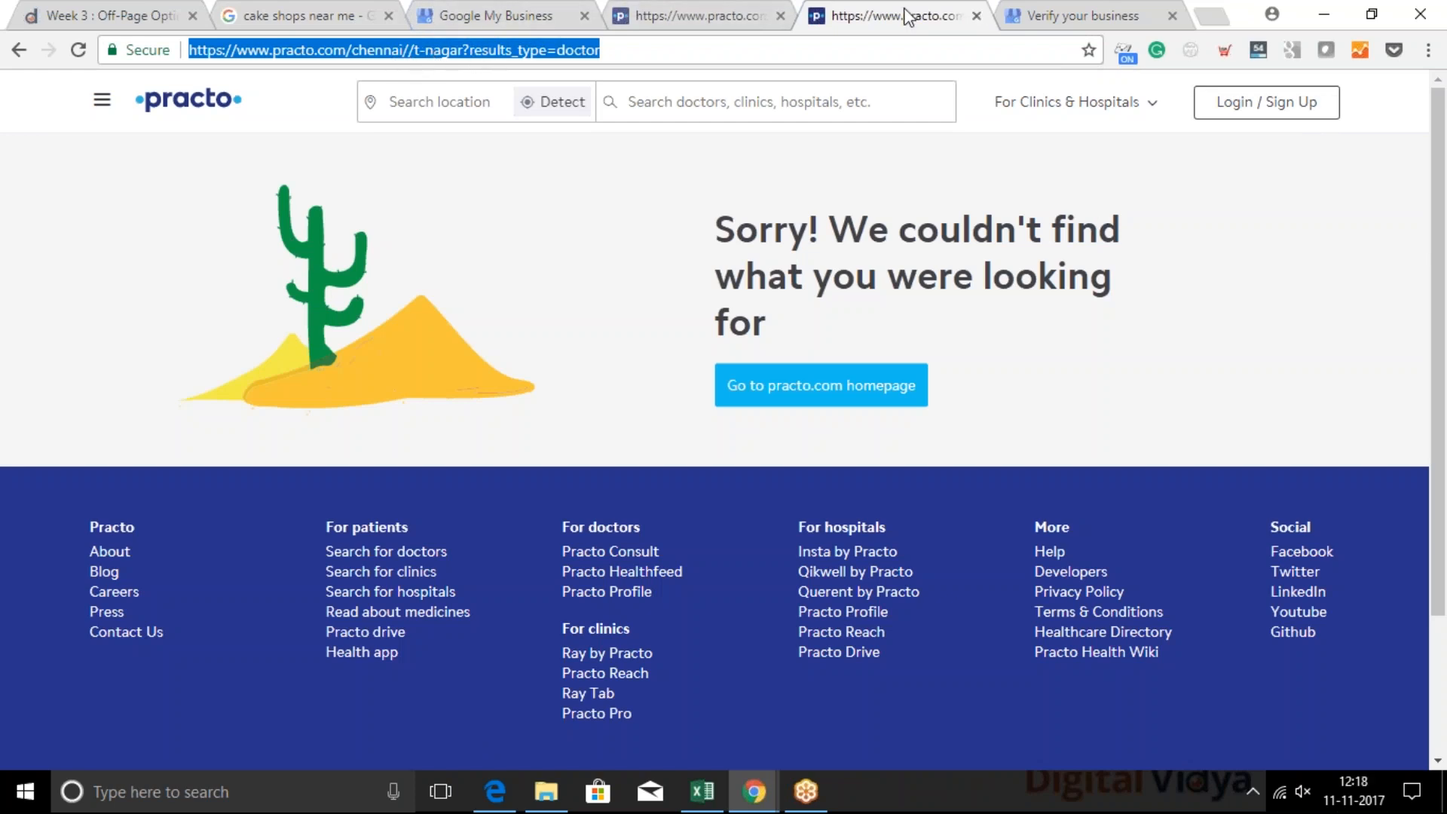
Return to the other Practo tab and go back through its history to the Doctors in Chennai listing
left_click(720, 11)
left_click(20, 51)
left_click(23, 56)
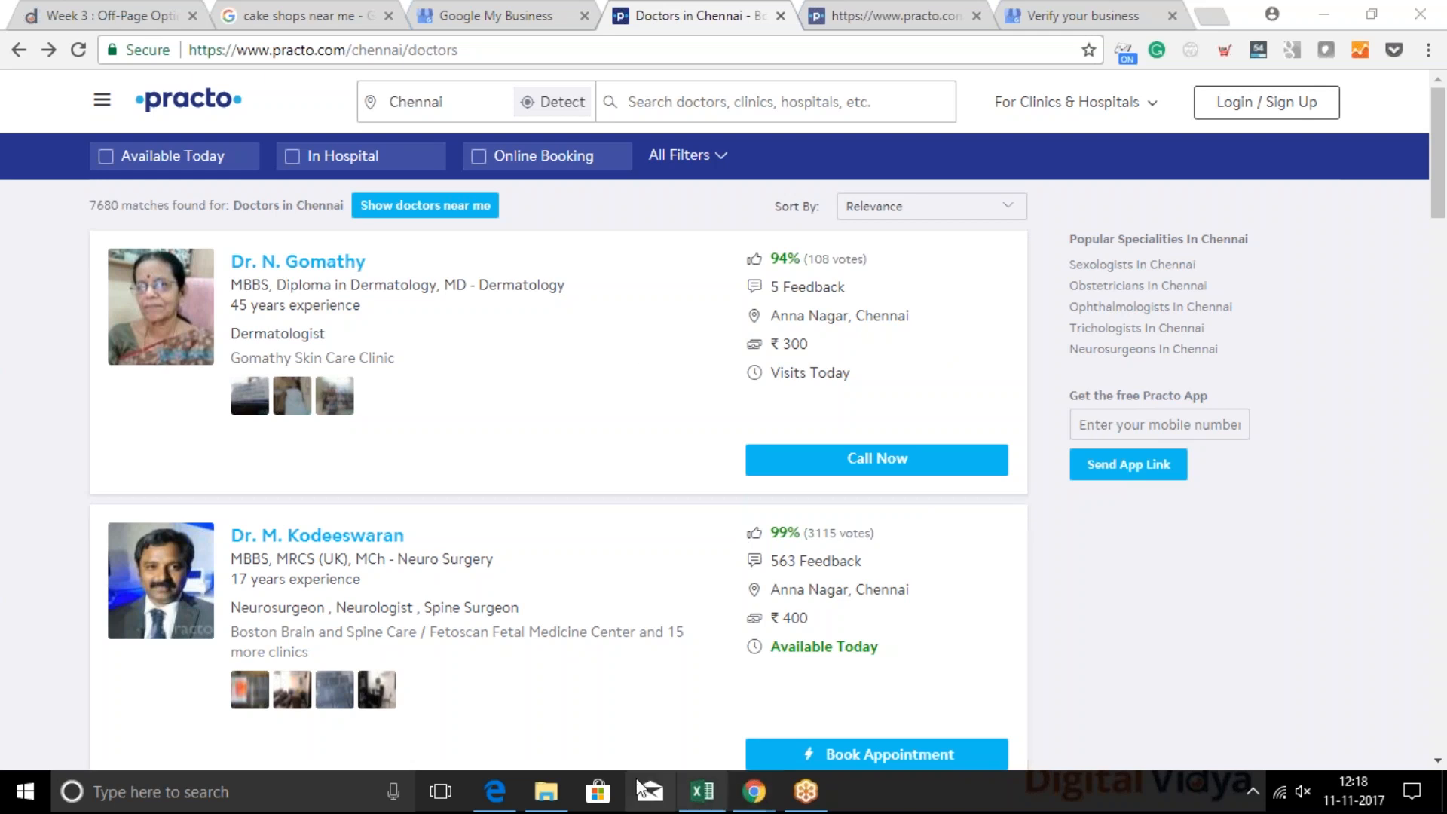
Switch to the S3-Summary.pptx slideshow in Google Slides and advance from the Local SEO title to the Bing Places slide
mouse_move(757, 805)
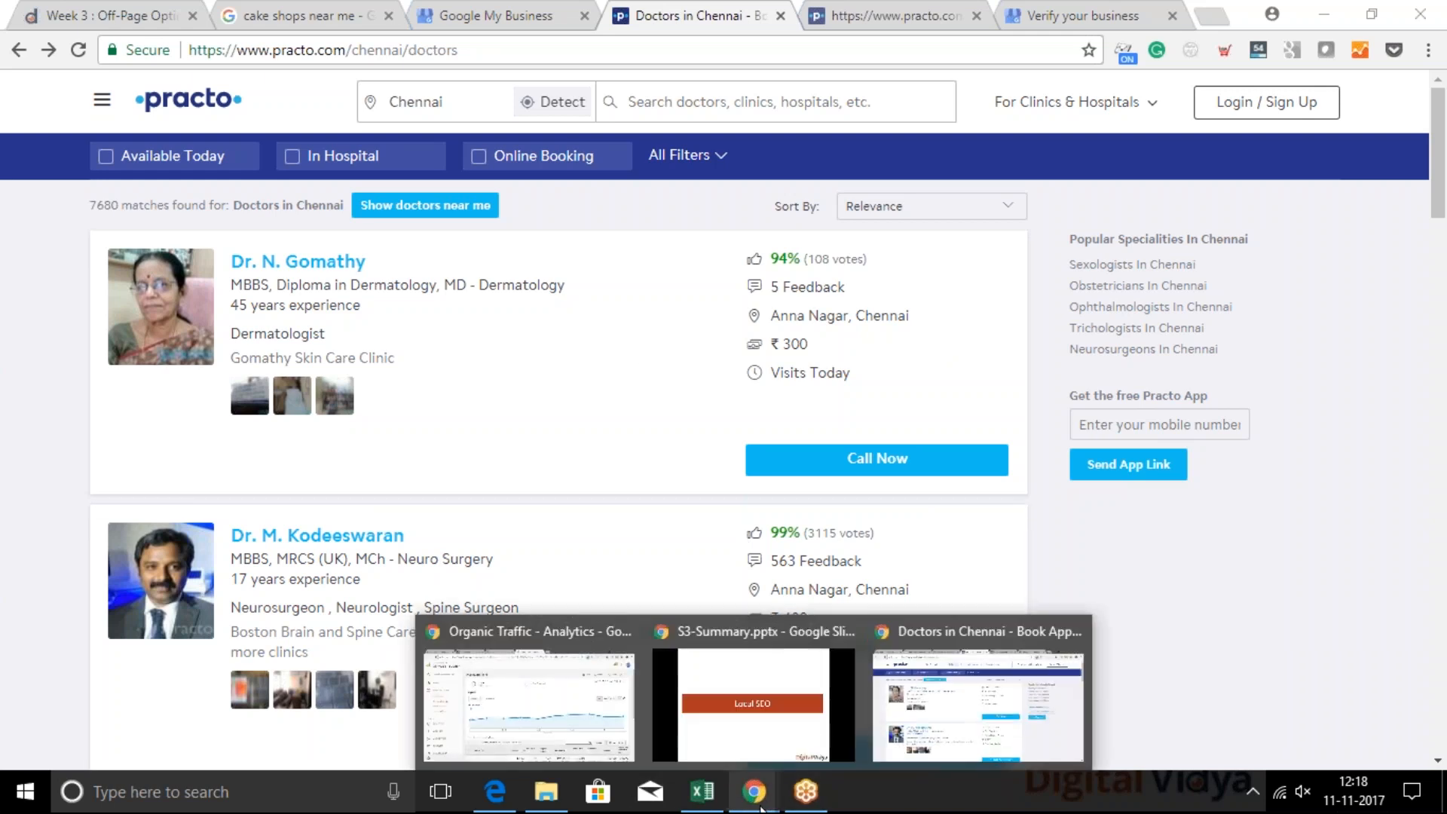
left_click(752, 717)
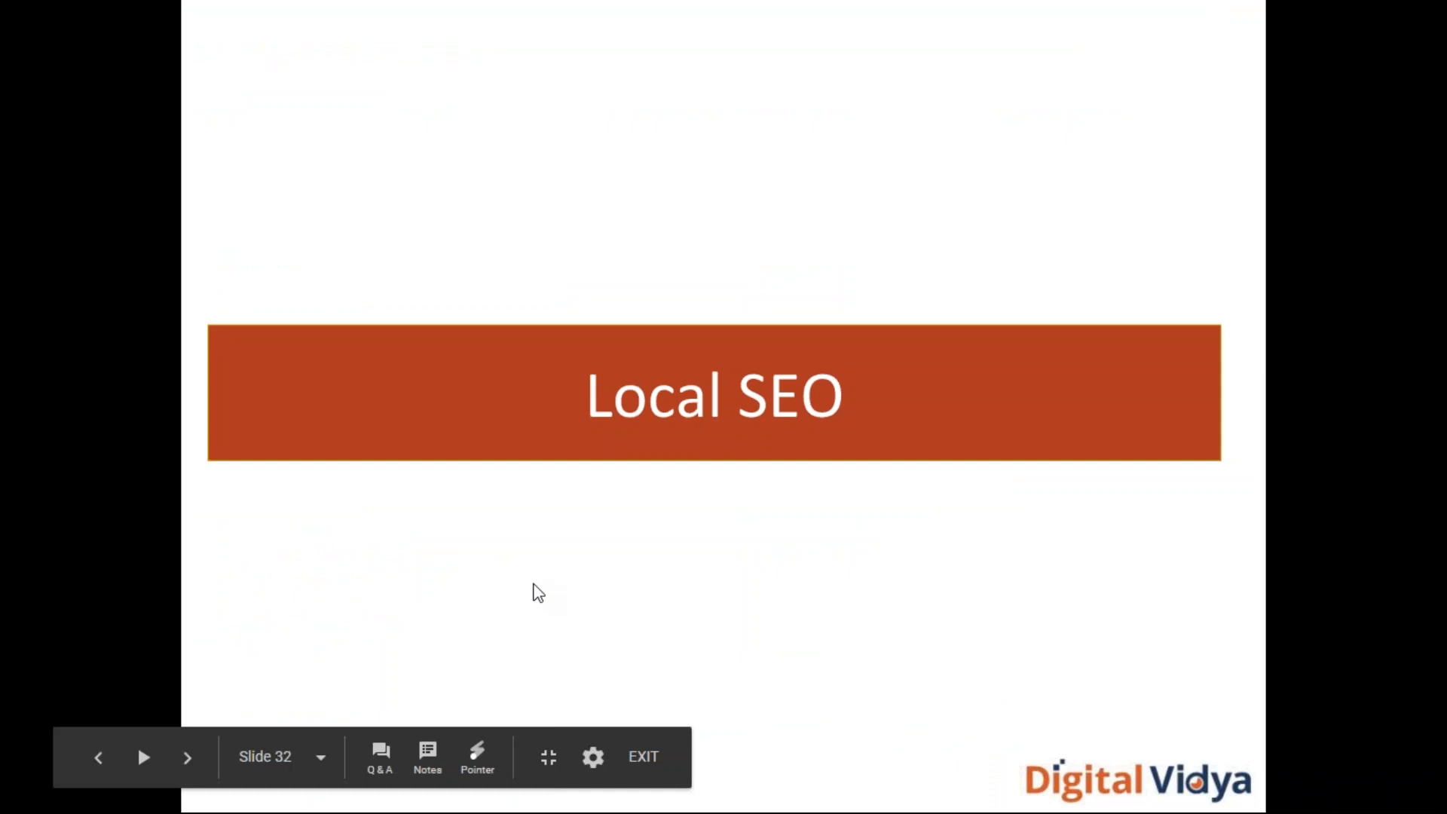
key("Right")
key("Right")
key("Right")
key("Right")
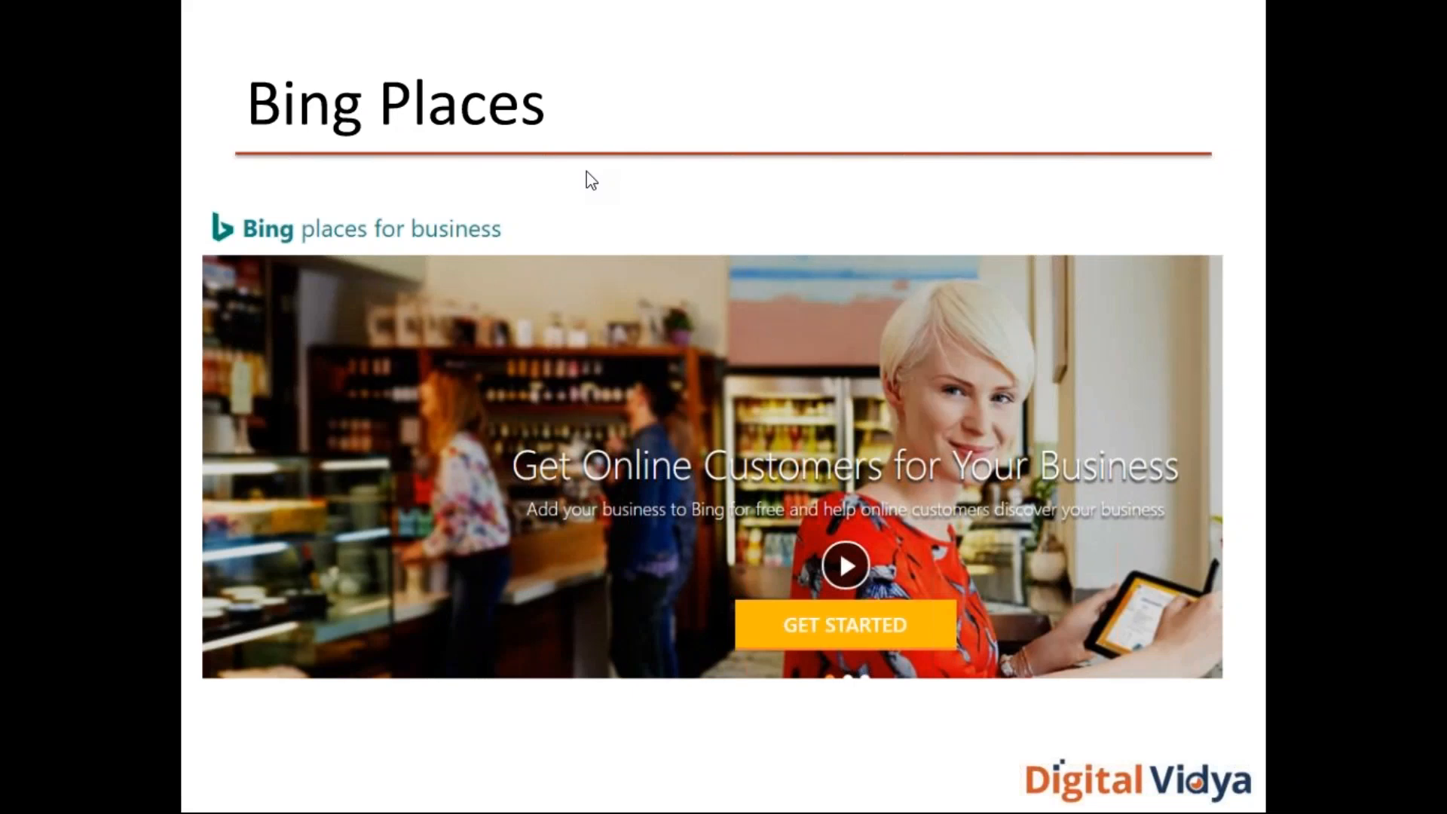
Advance the slideshow past NAP Consistency, Local Reviews and Local pages on website to the Mobile SEO title slide
key("Right")
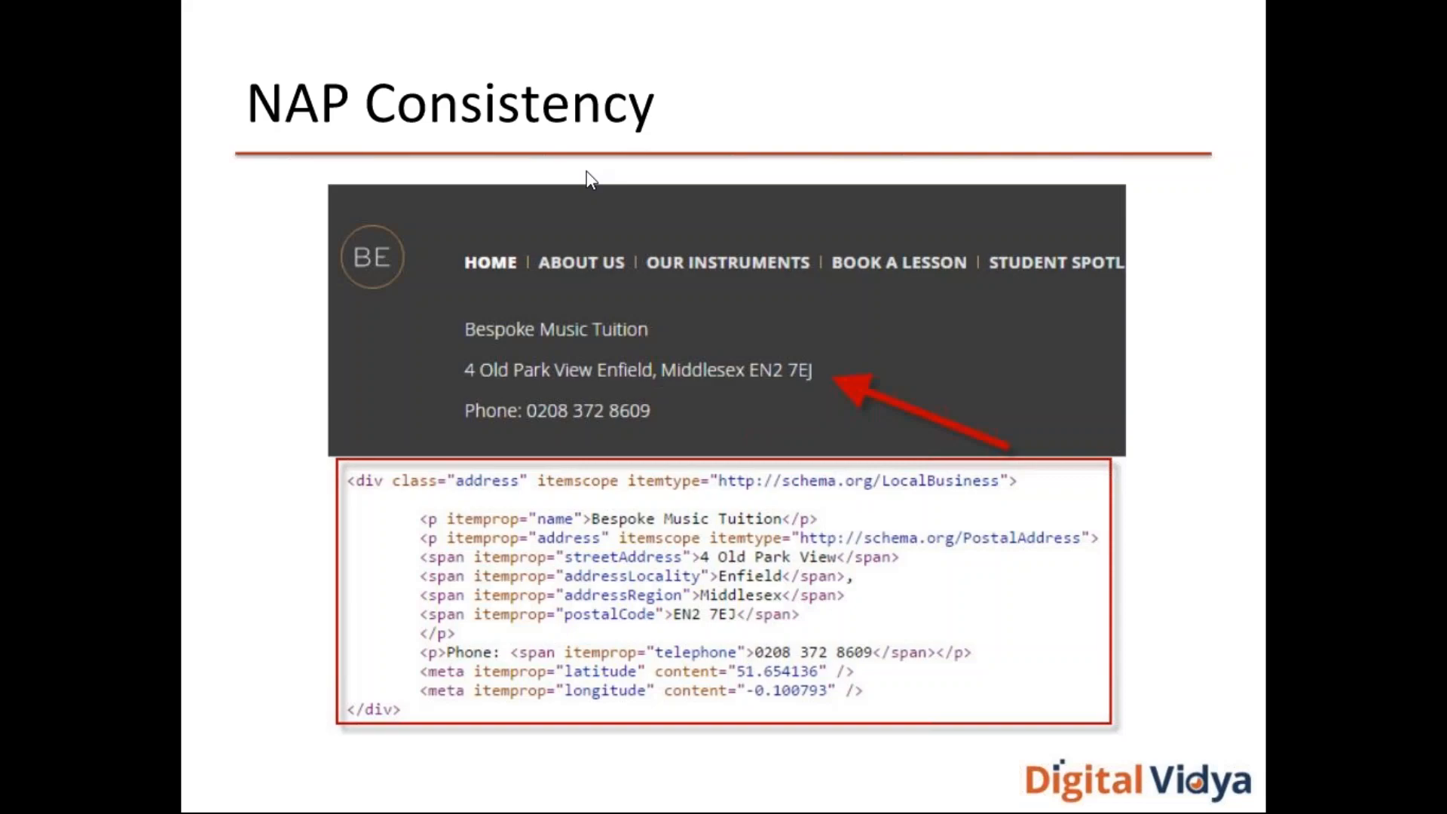
key("Right")
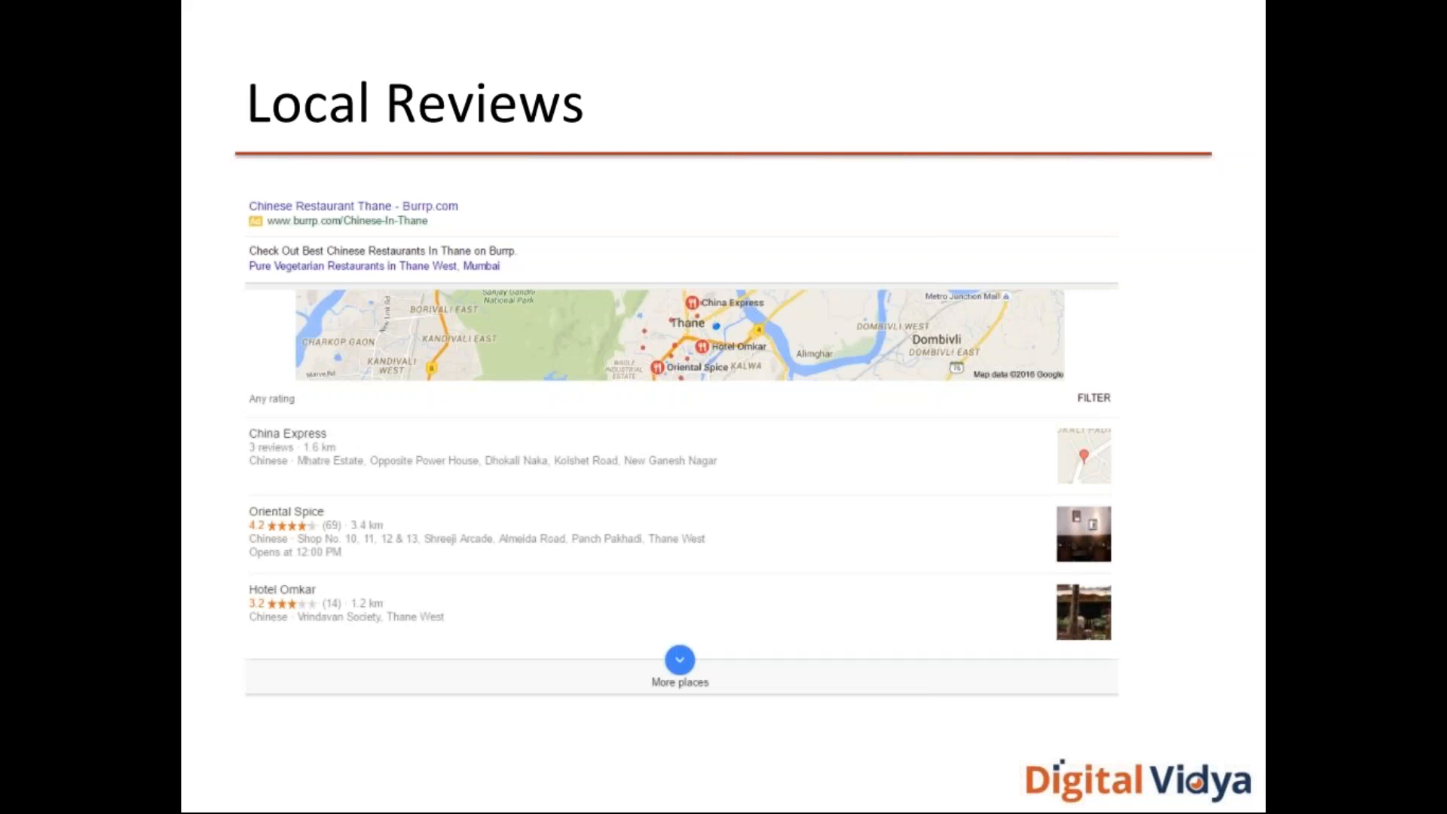
key("Right")
key("Right")
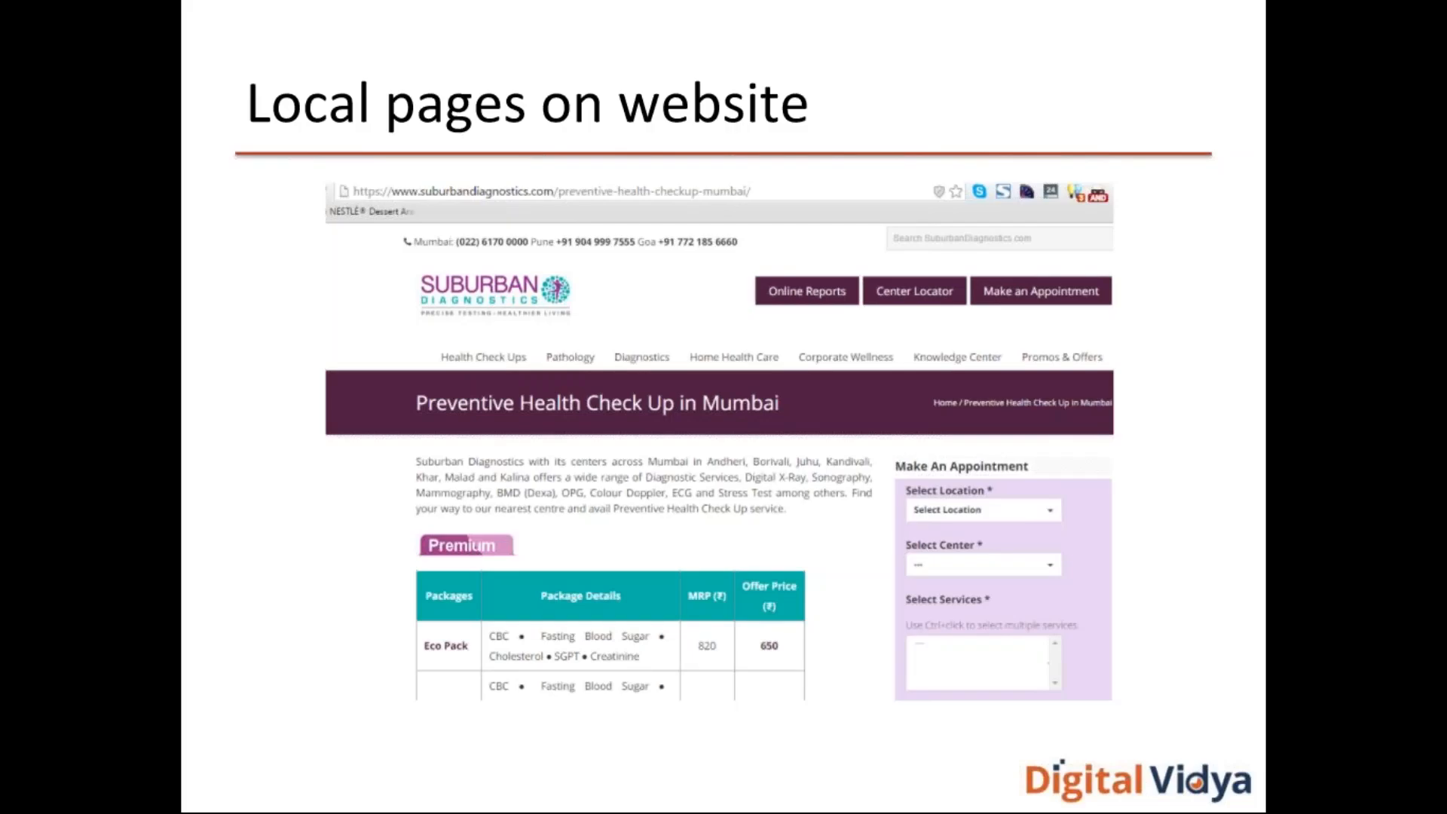
key("Right")
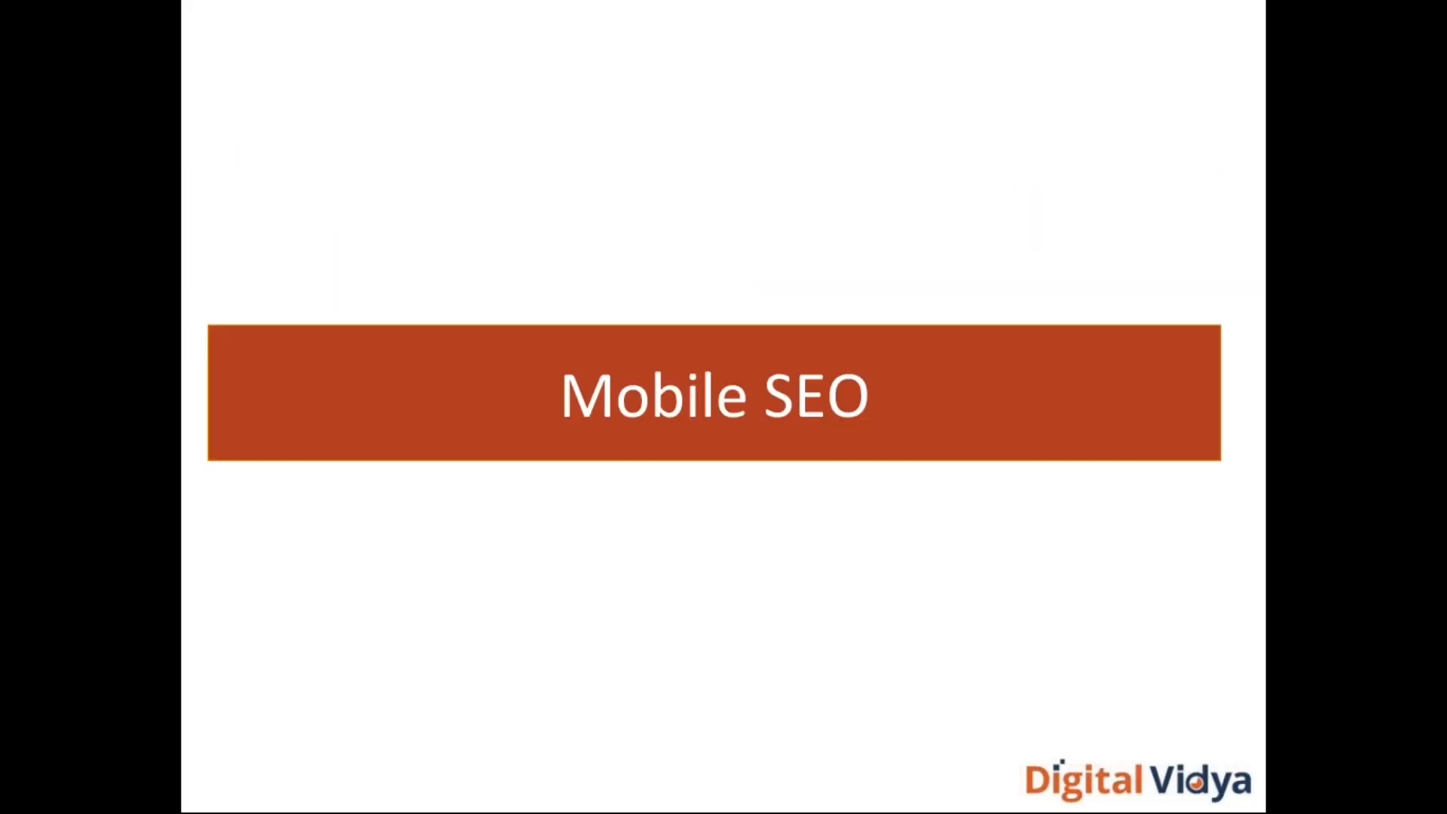